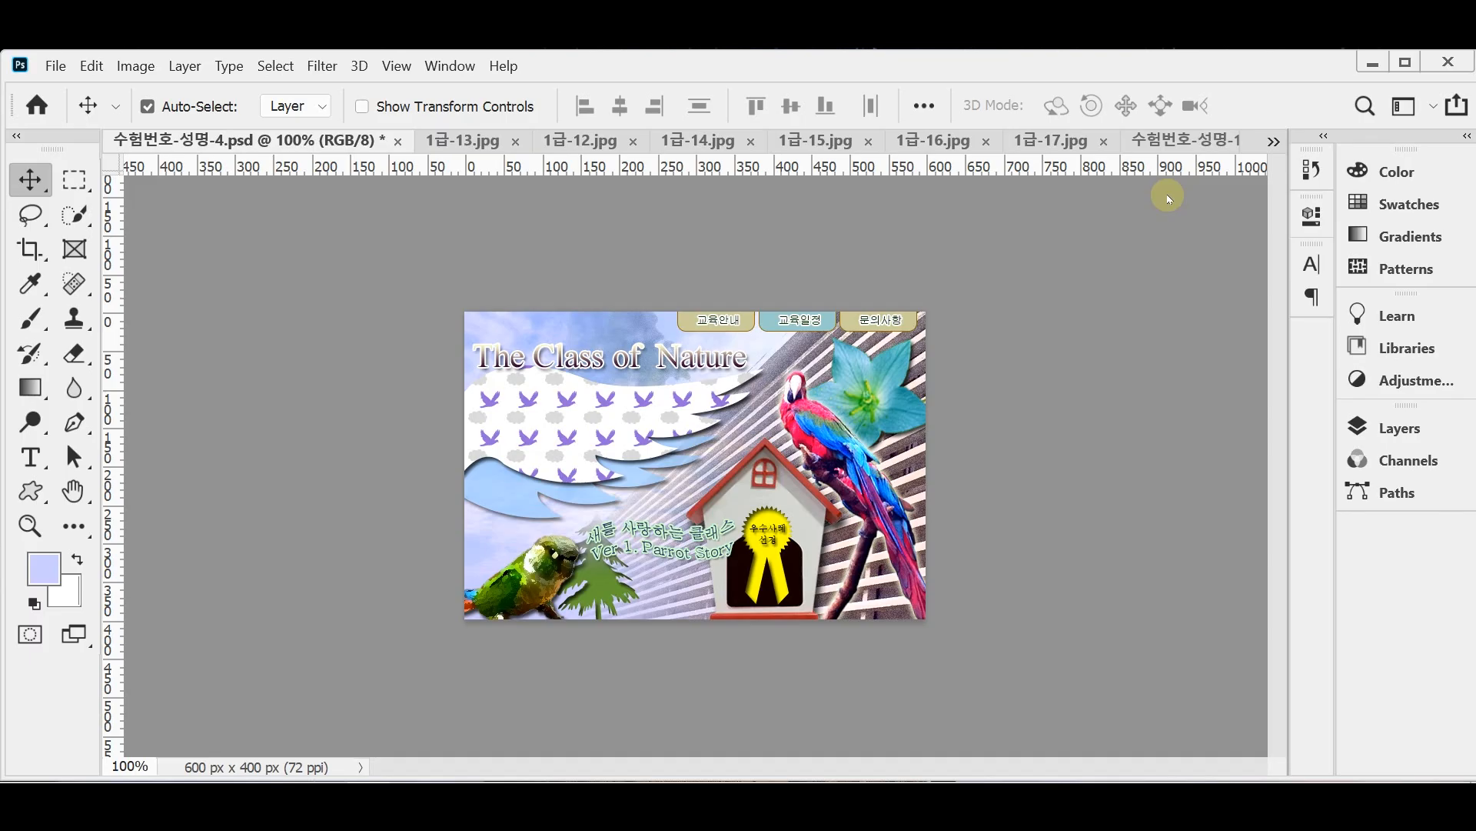
- Review the source images 1급-12.jpg to 1급-17.jpg and go back to the finished composition 수험번호-성명-4.psd
left_click(465, 139)
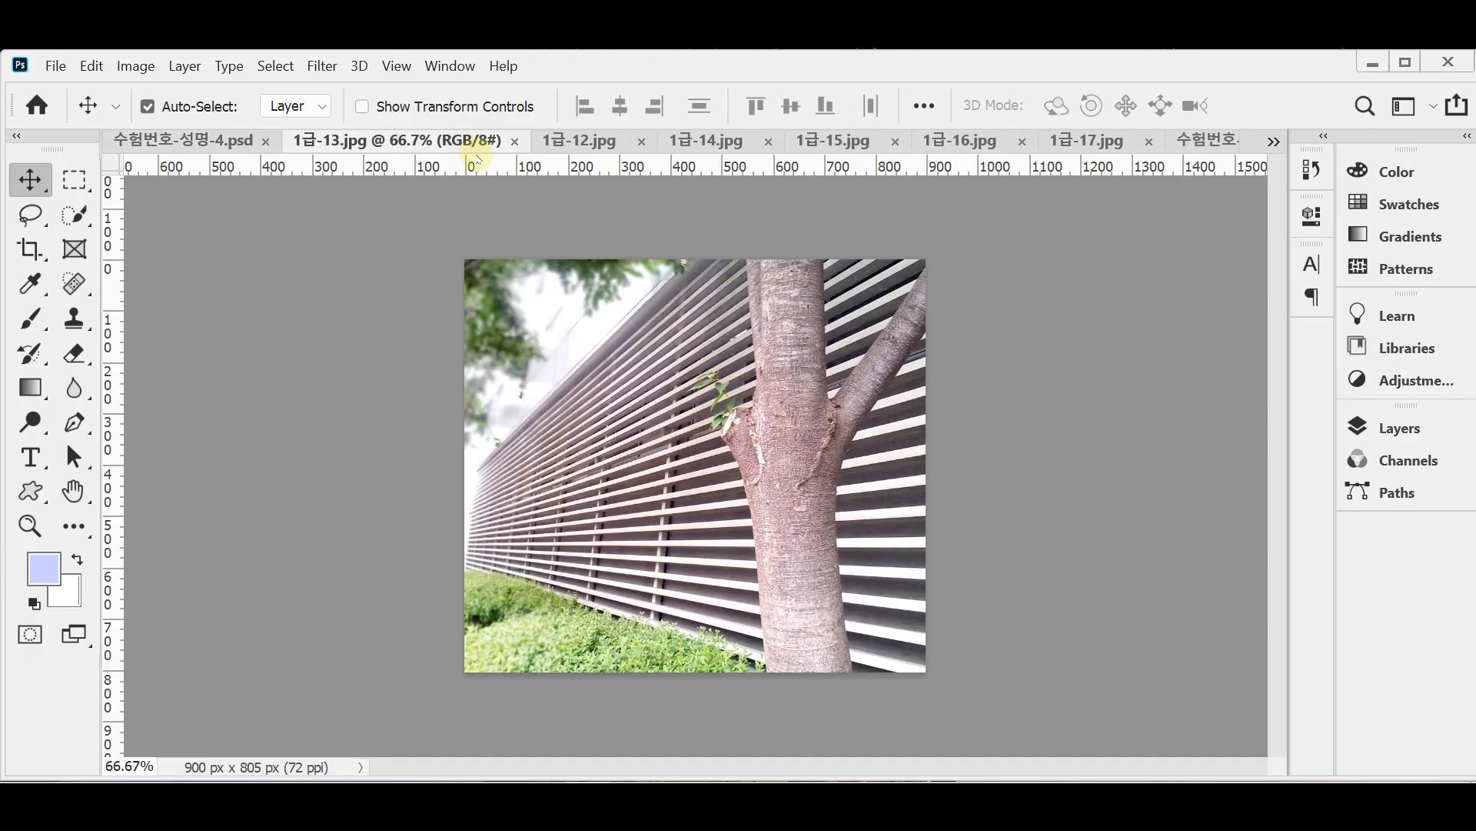
left_click(578, 140)
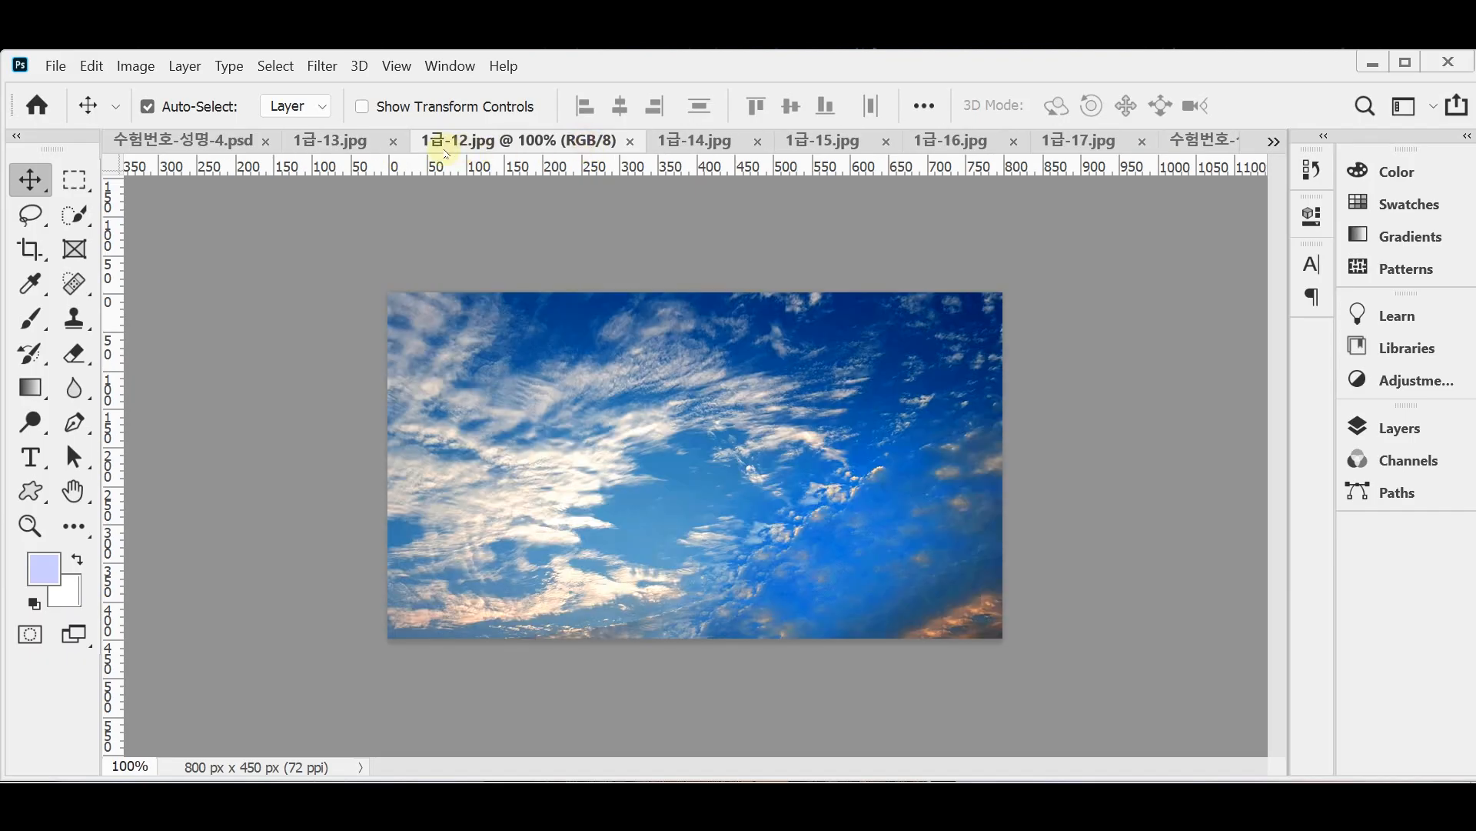
left_click(370, 143)
left_click(718, 142)
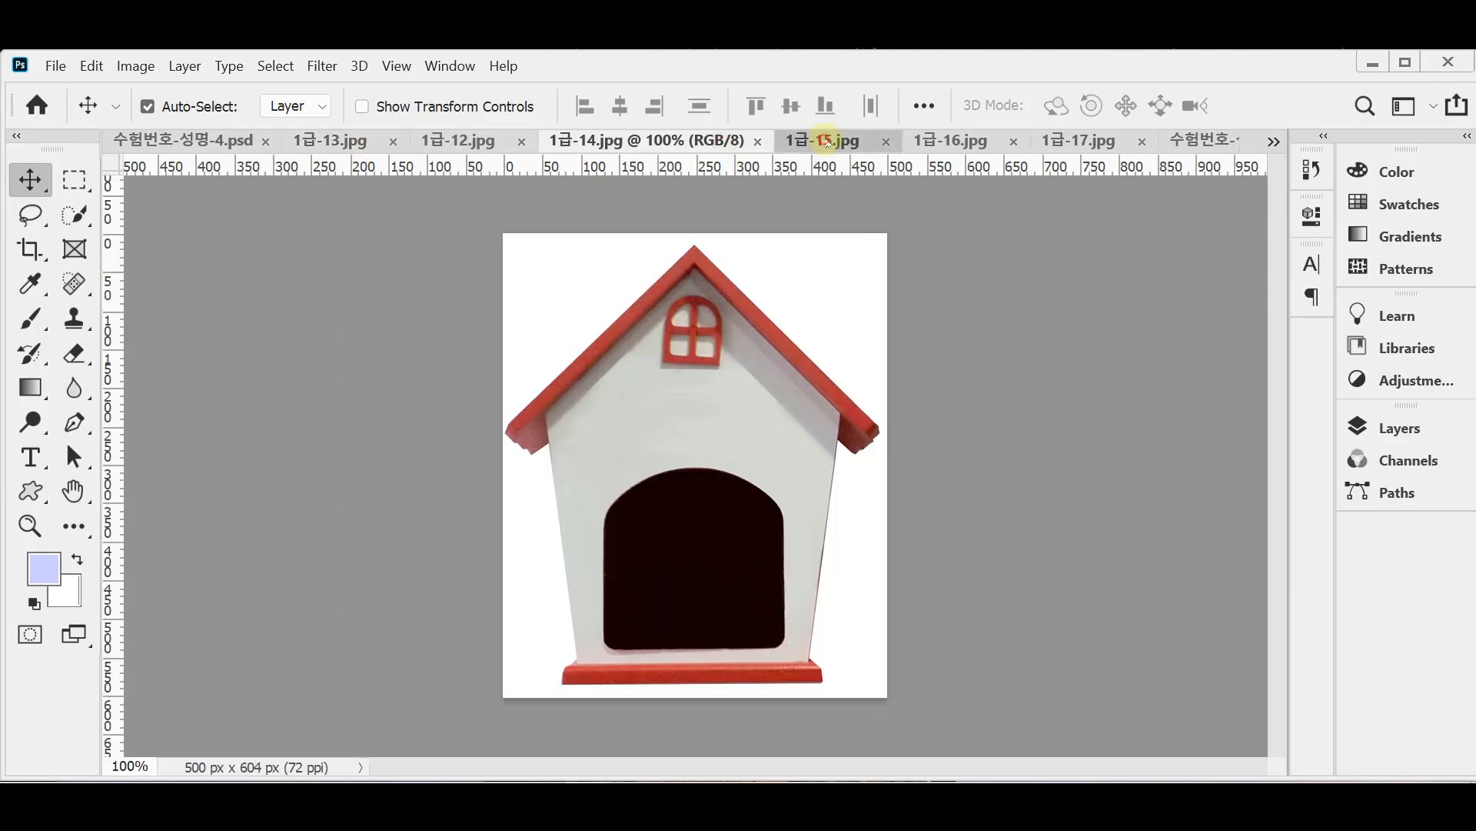
left_click(824, 142)
left_click(962, 143)
left_click(1070, 145)
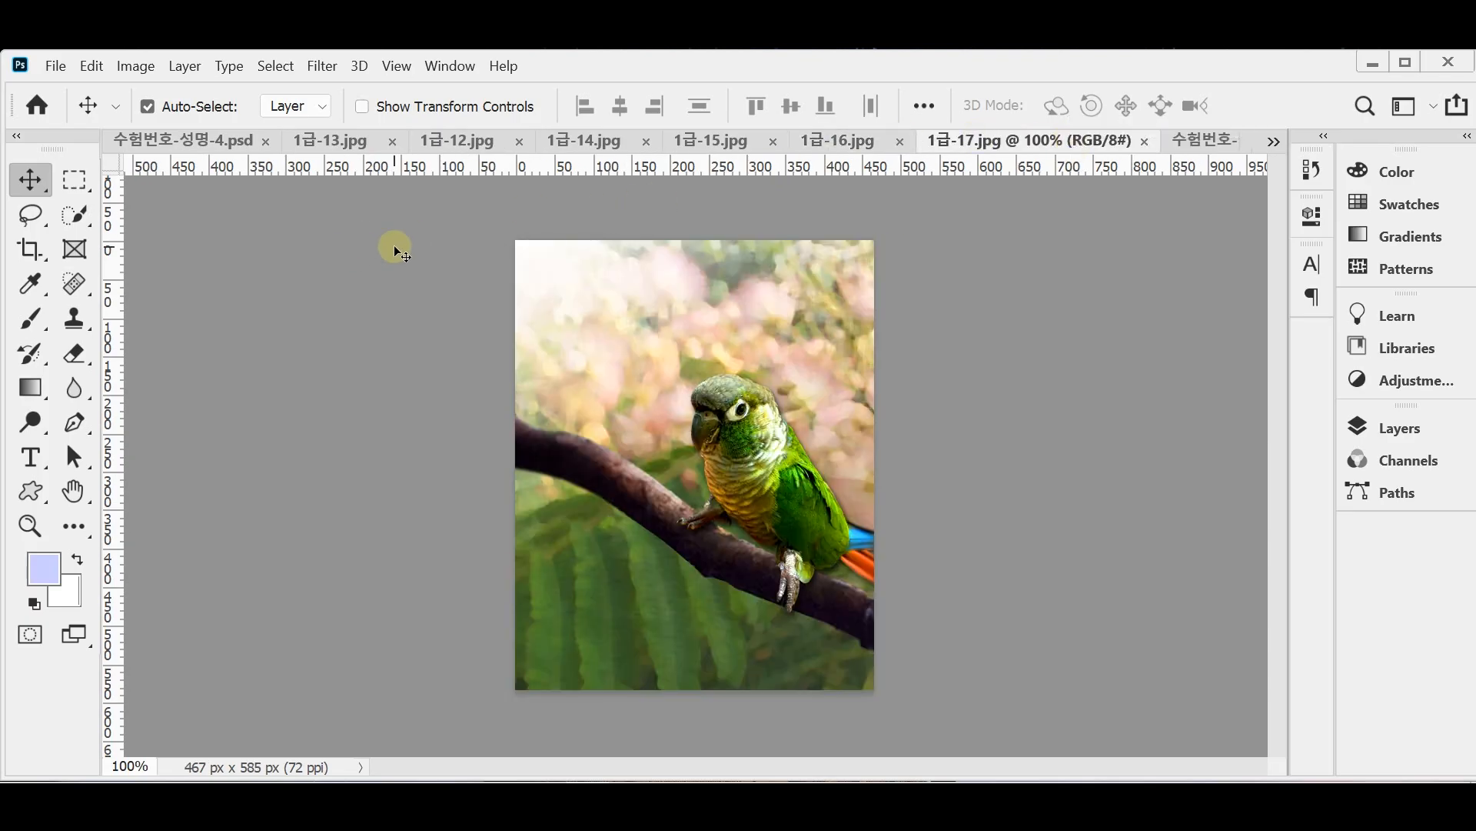
left_click(221, 142)
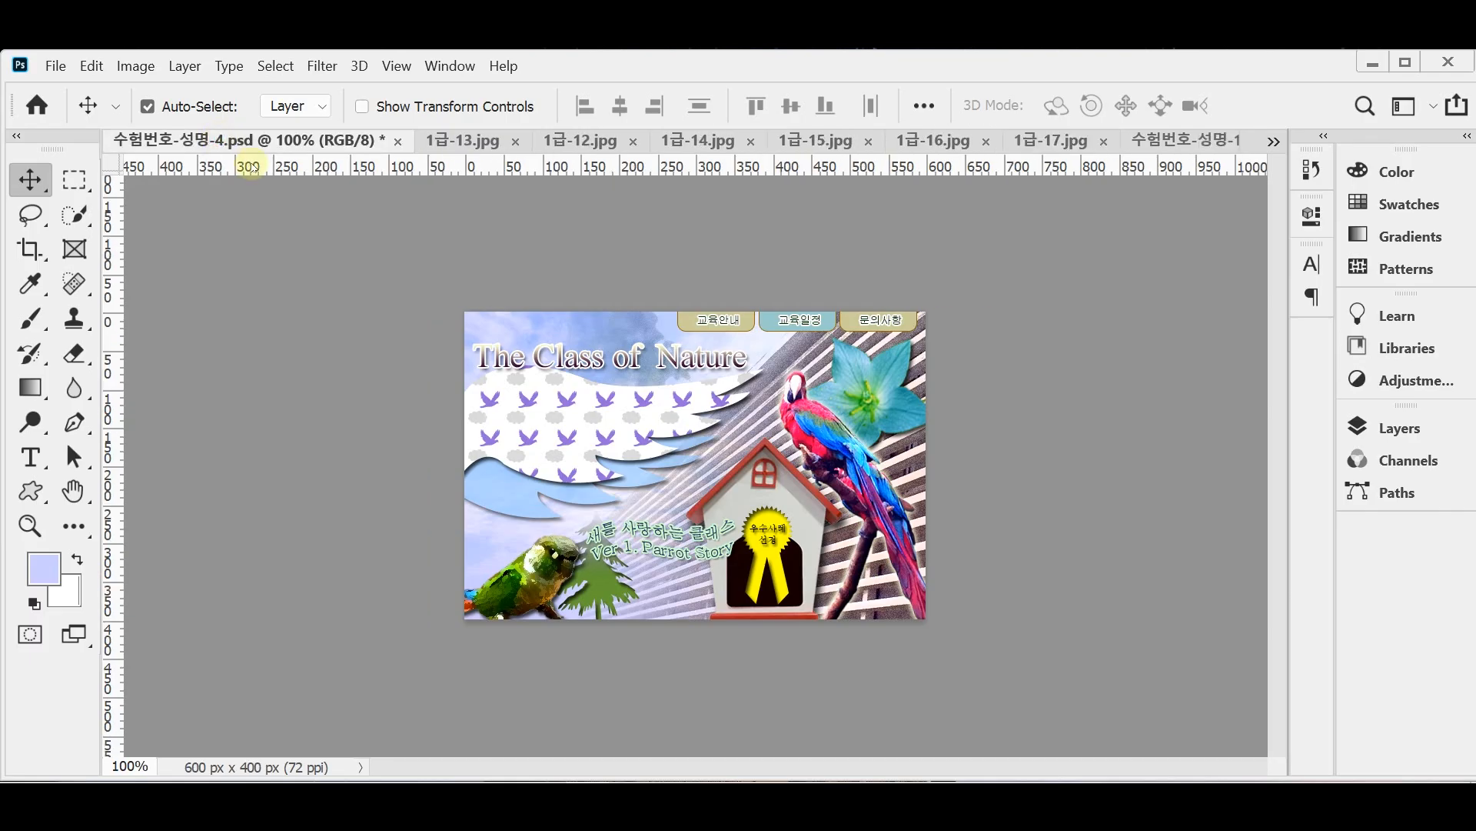
- Create a new 600 x 400 pixel document at 72 pixels/inch in RGB color with a white background
key("ctrl")
key("ctrl+n")
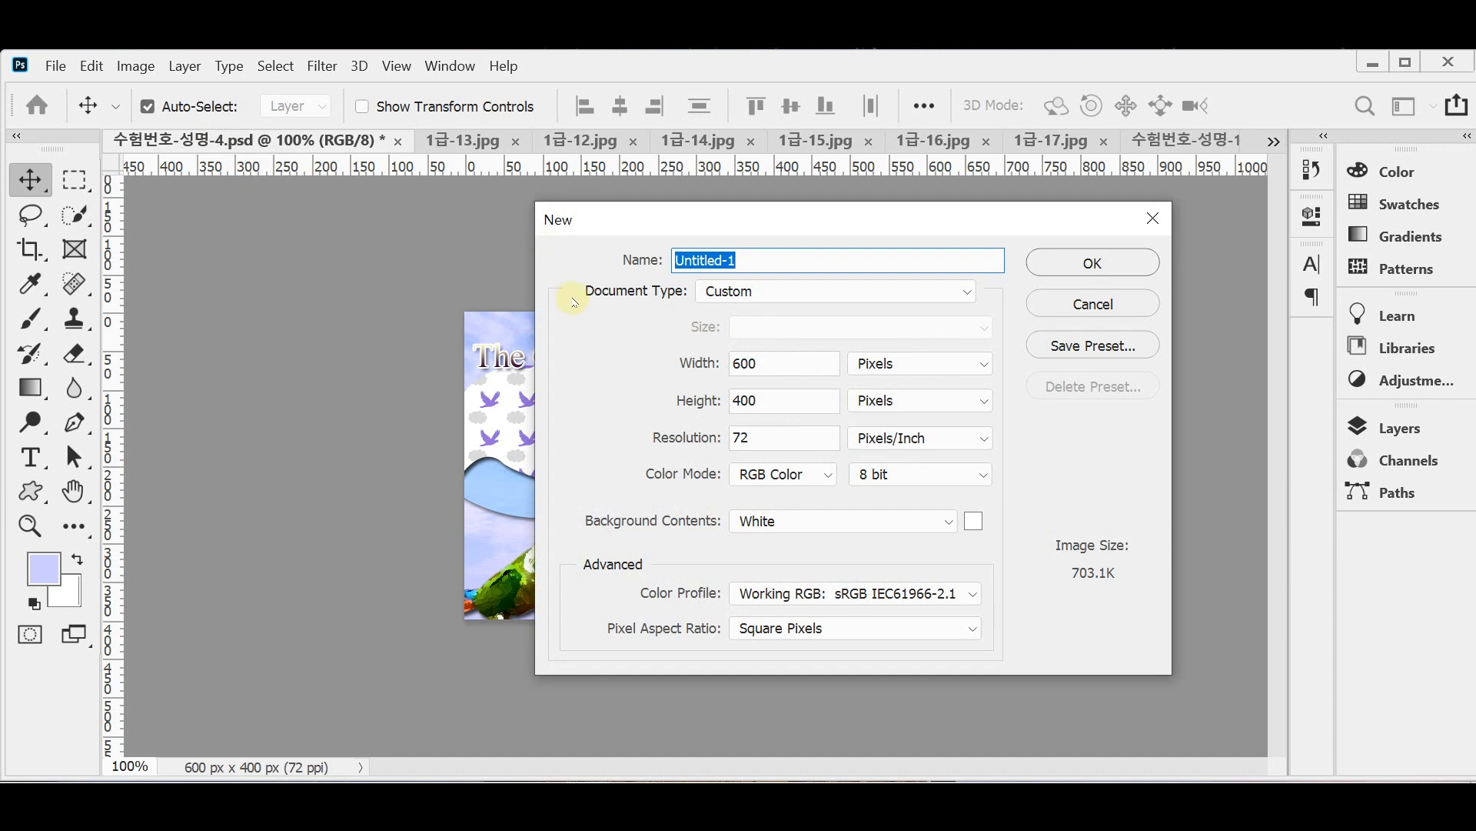
left_click_drag(596, 224, 546, 178)
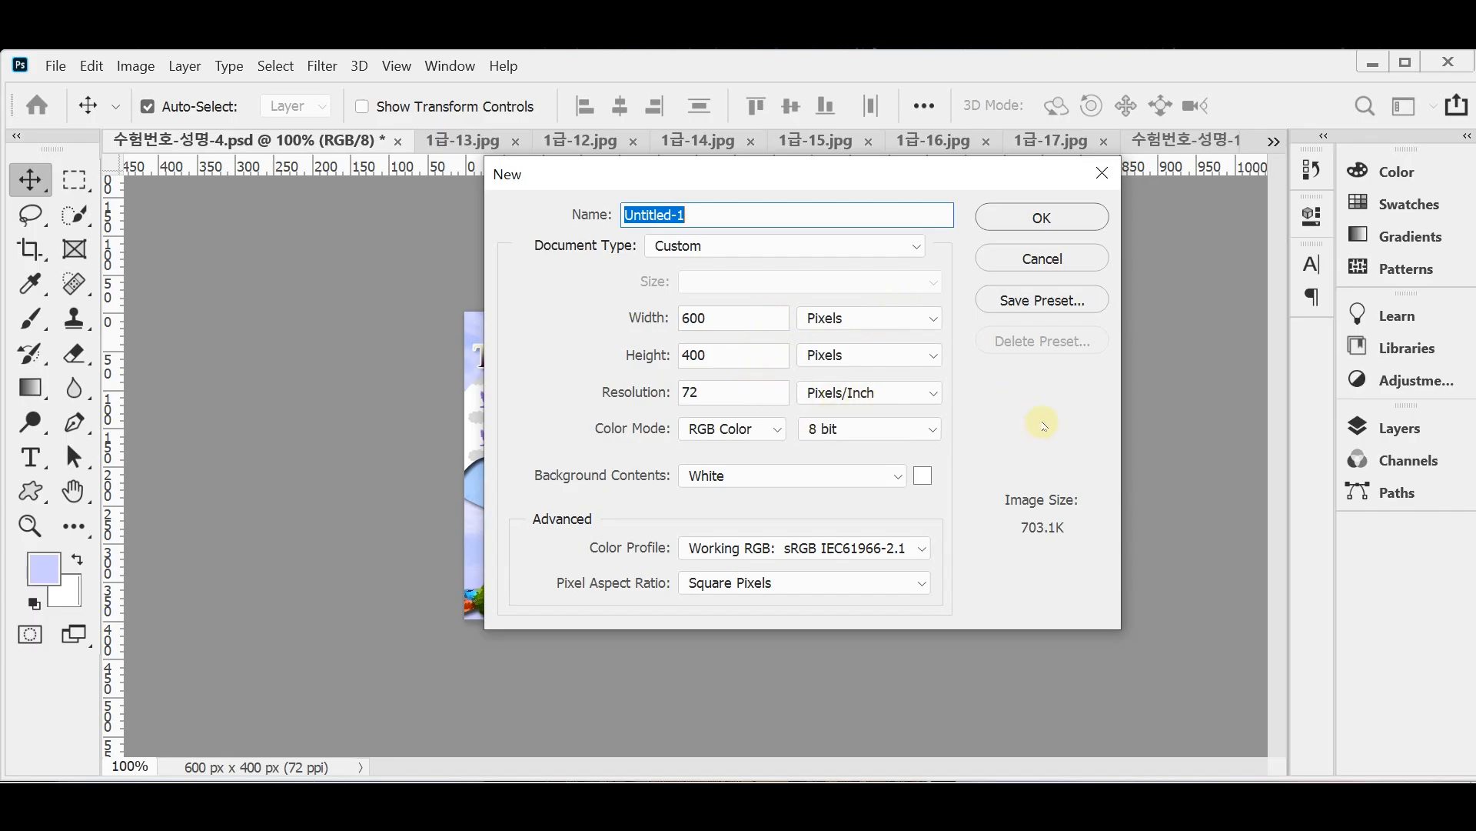
key("Return")
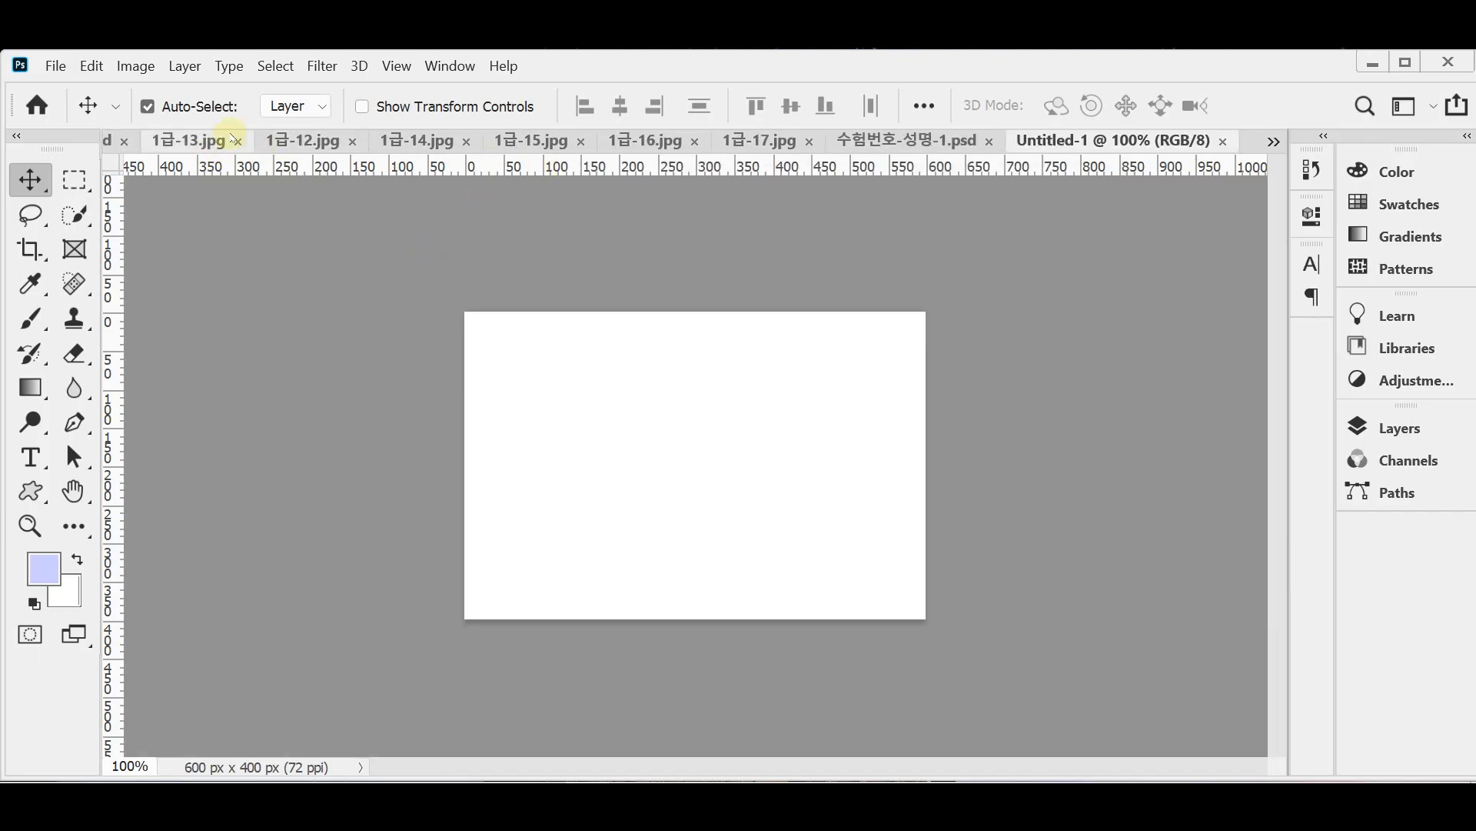
- Float the finished composition and the blank document side by side, and enlarge the blank document's window
left_click_drag(1041, 140, 846, 292)
left_click_drag(223, 140, 341, 253)
left_click_drag(860, 302, 740, 253)
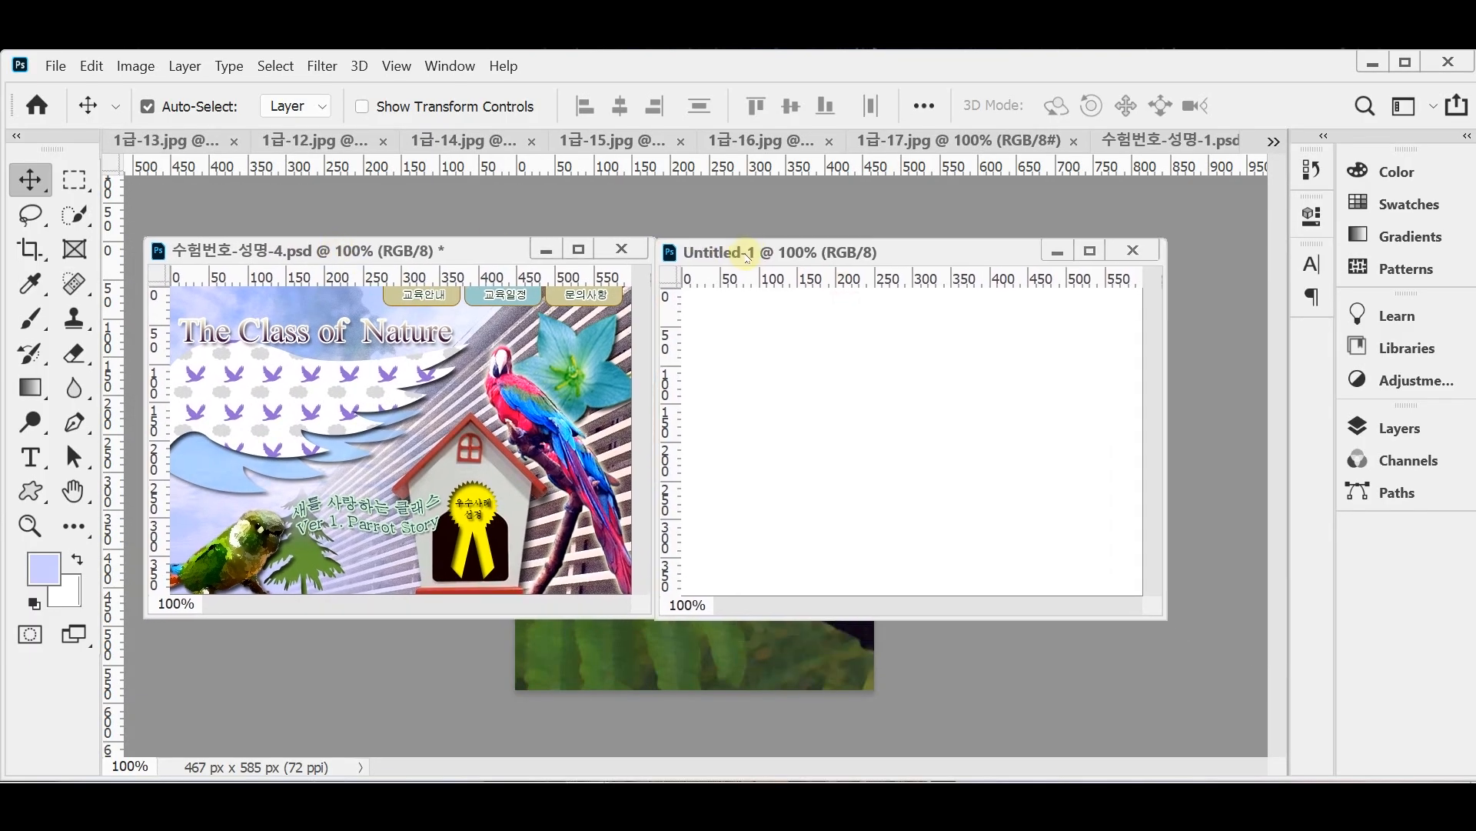
left_click_drag(1165, 620, 1231, 654)
- Show the grid in both the blank document and the finished composition, and nudge the blank document's window into place
key("ctrl+apostrophe")
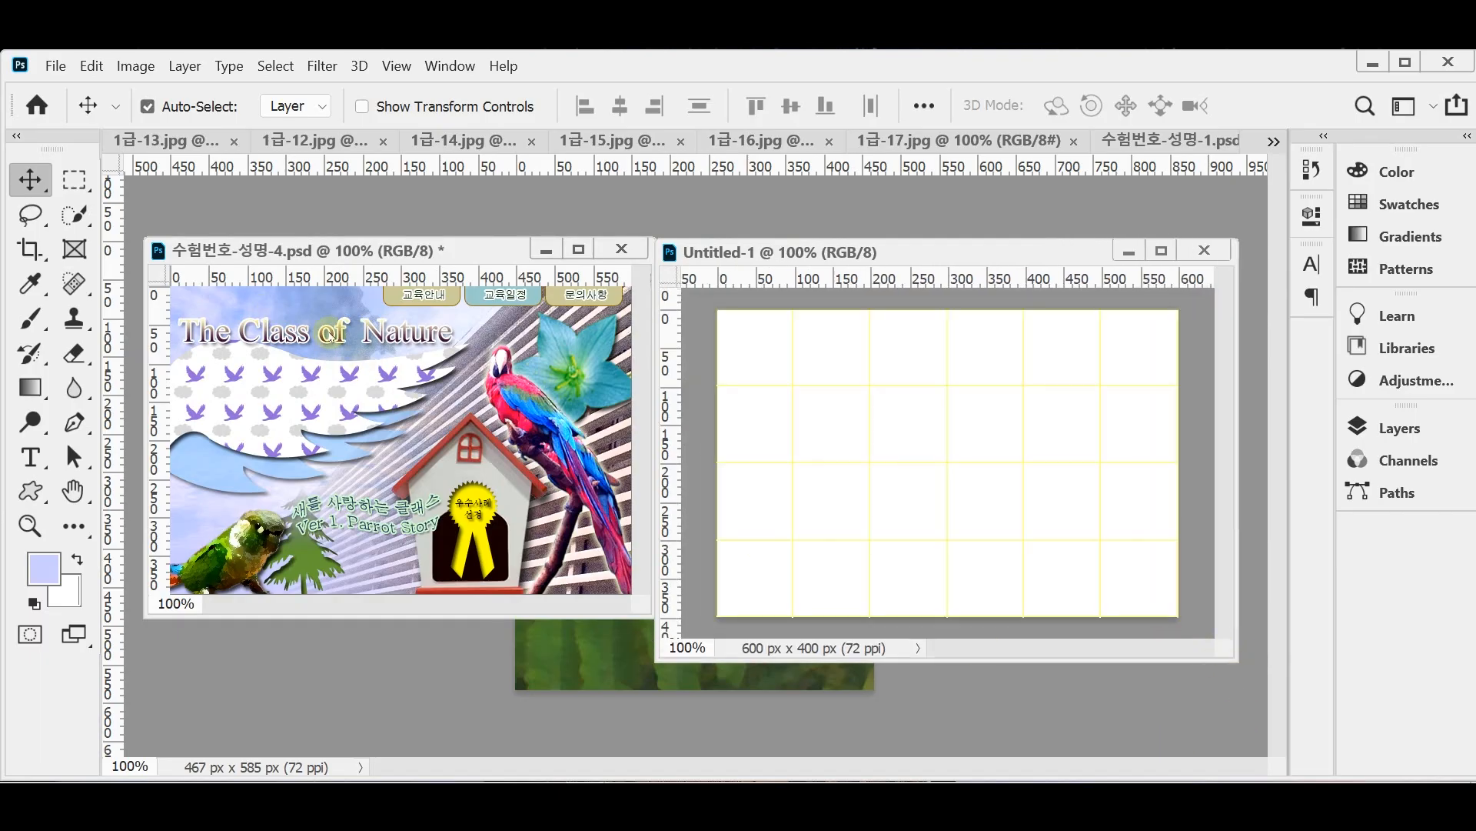
left_click(317, 248)
key("ctrl+apostrophe")
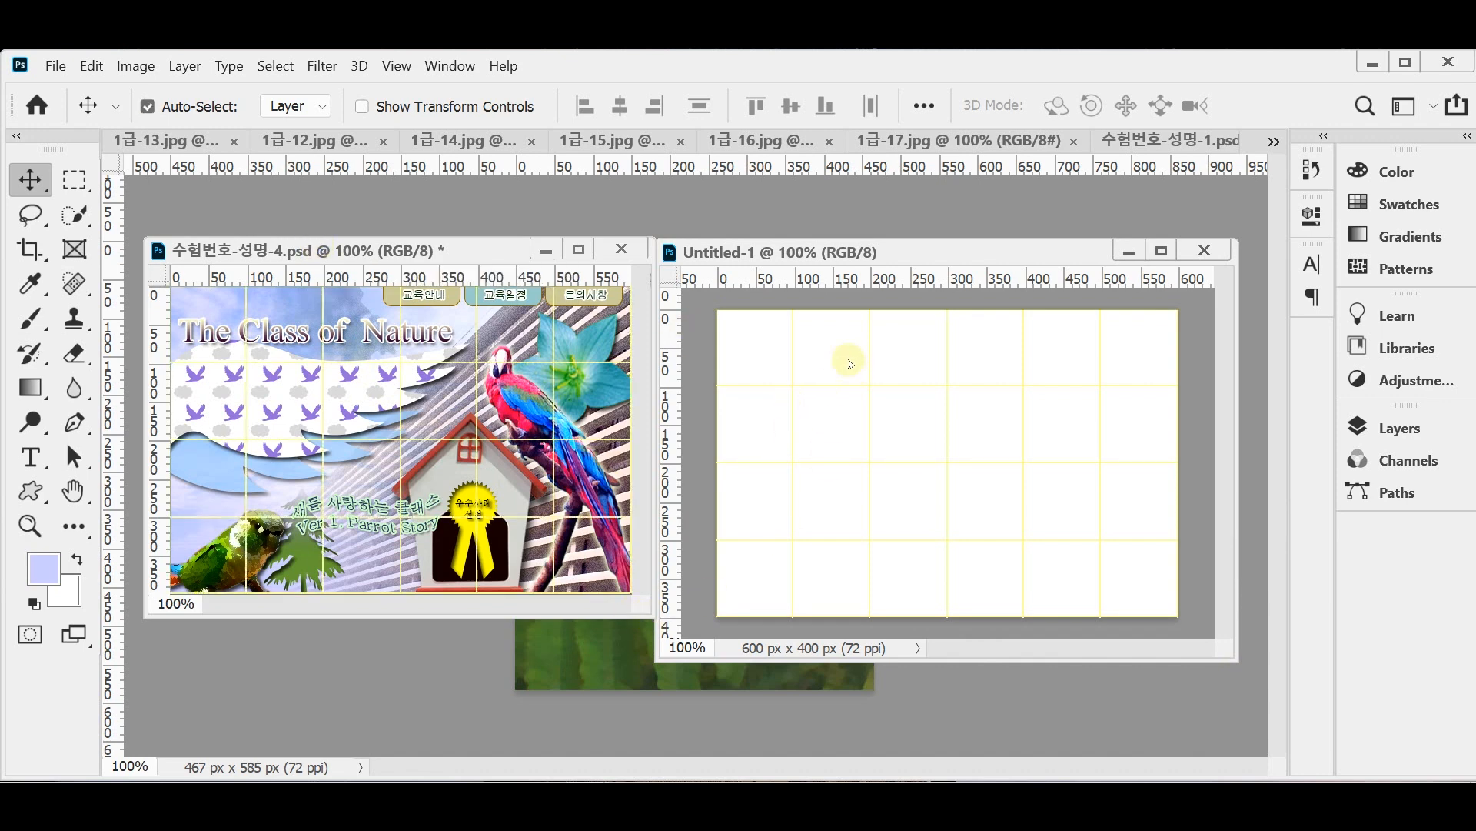
left_click_drag(829, 253, 829, 245)
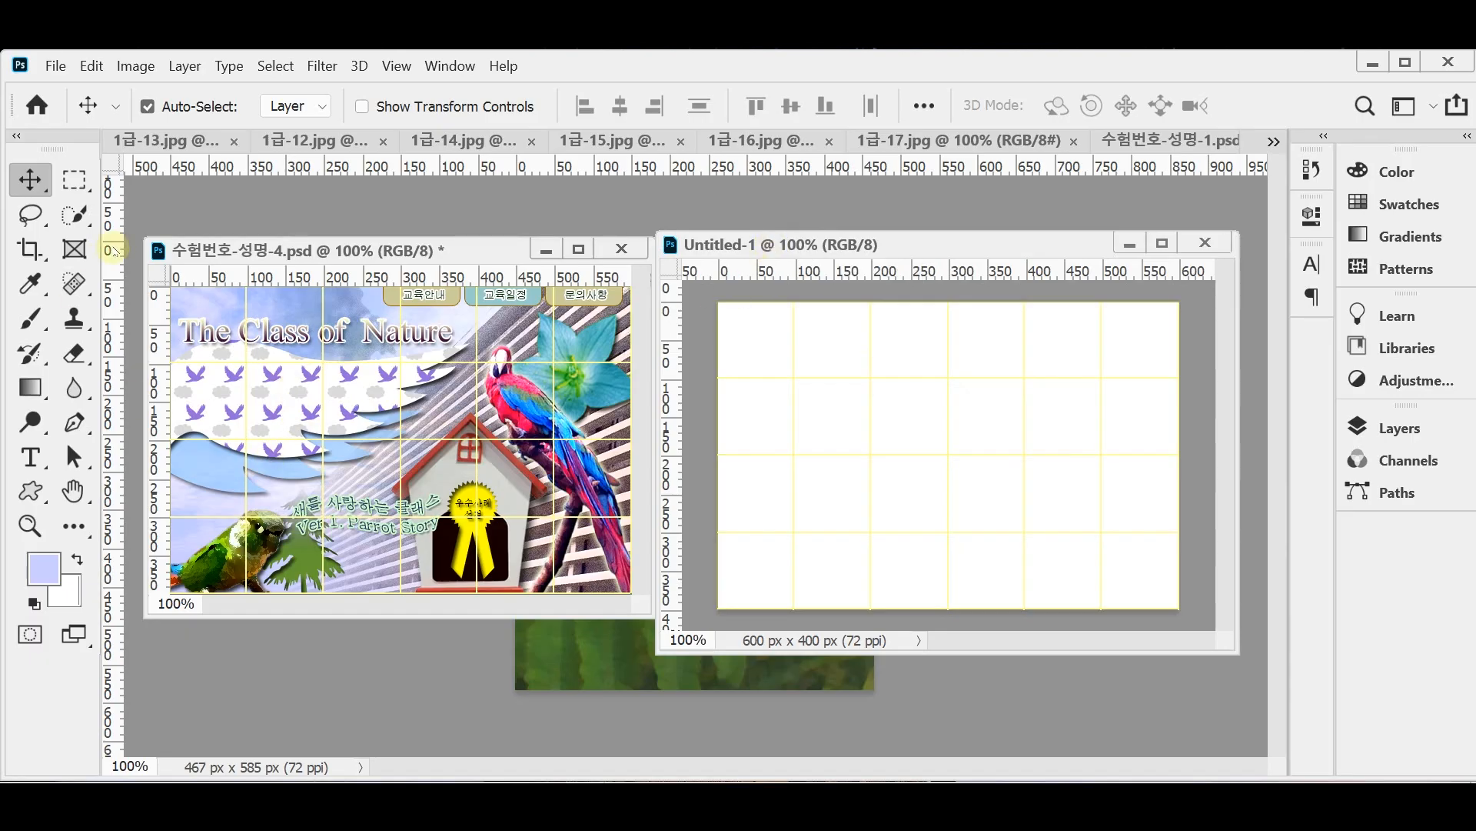
- Fill the blank document's background with the foreground color #ccccff
left_click(33, 573)
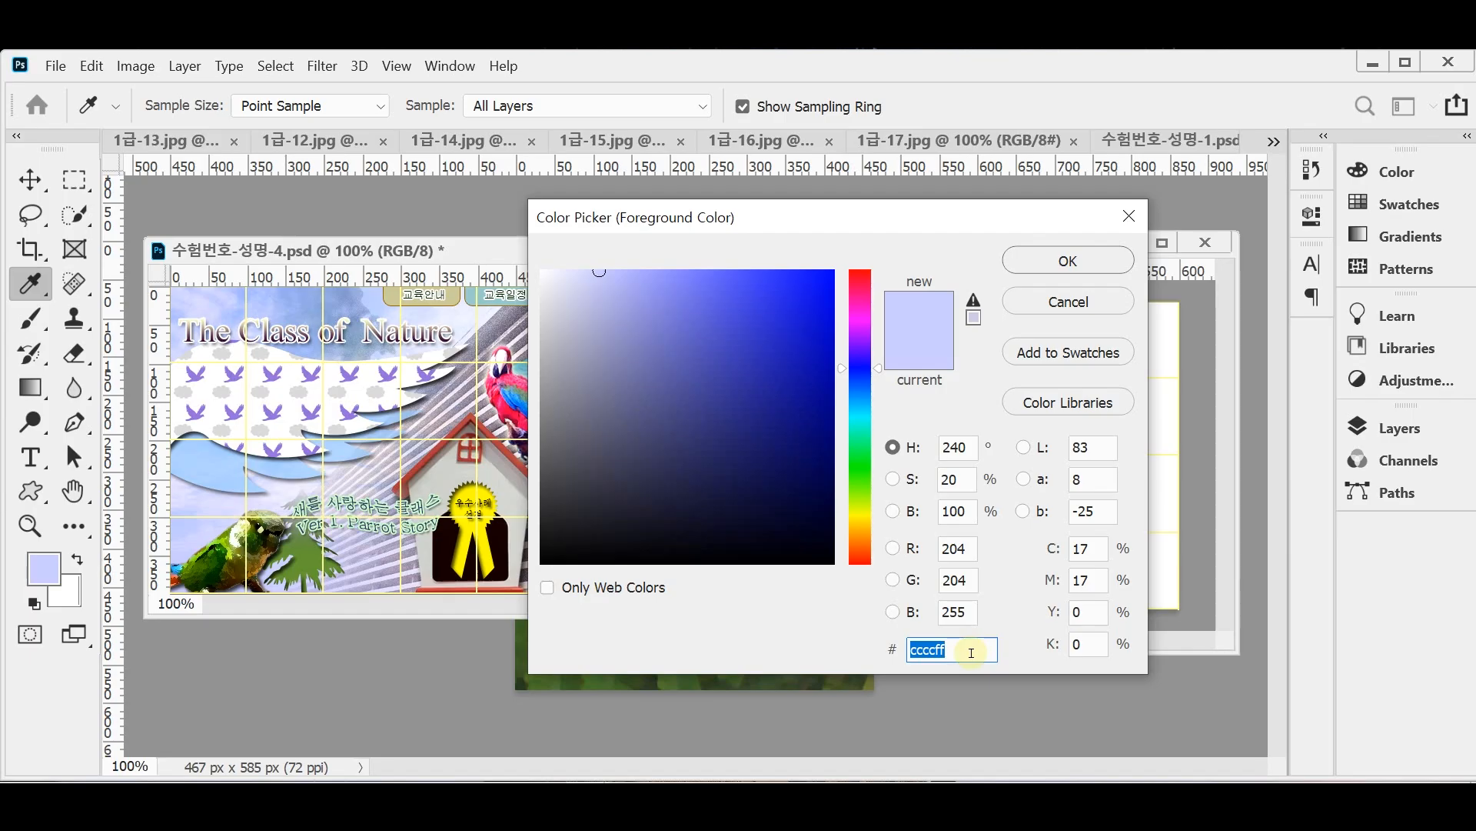
key("Return")
key("v")
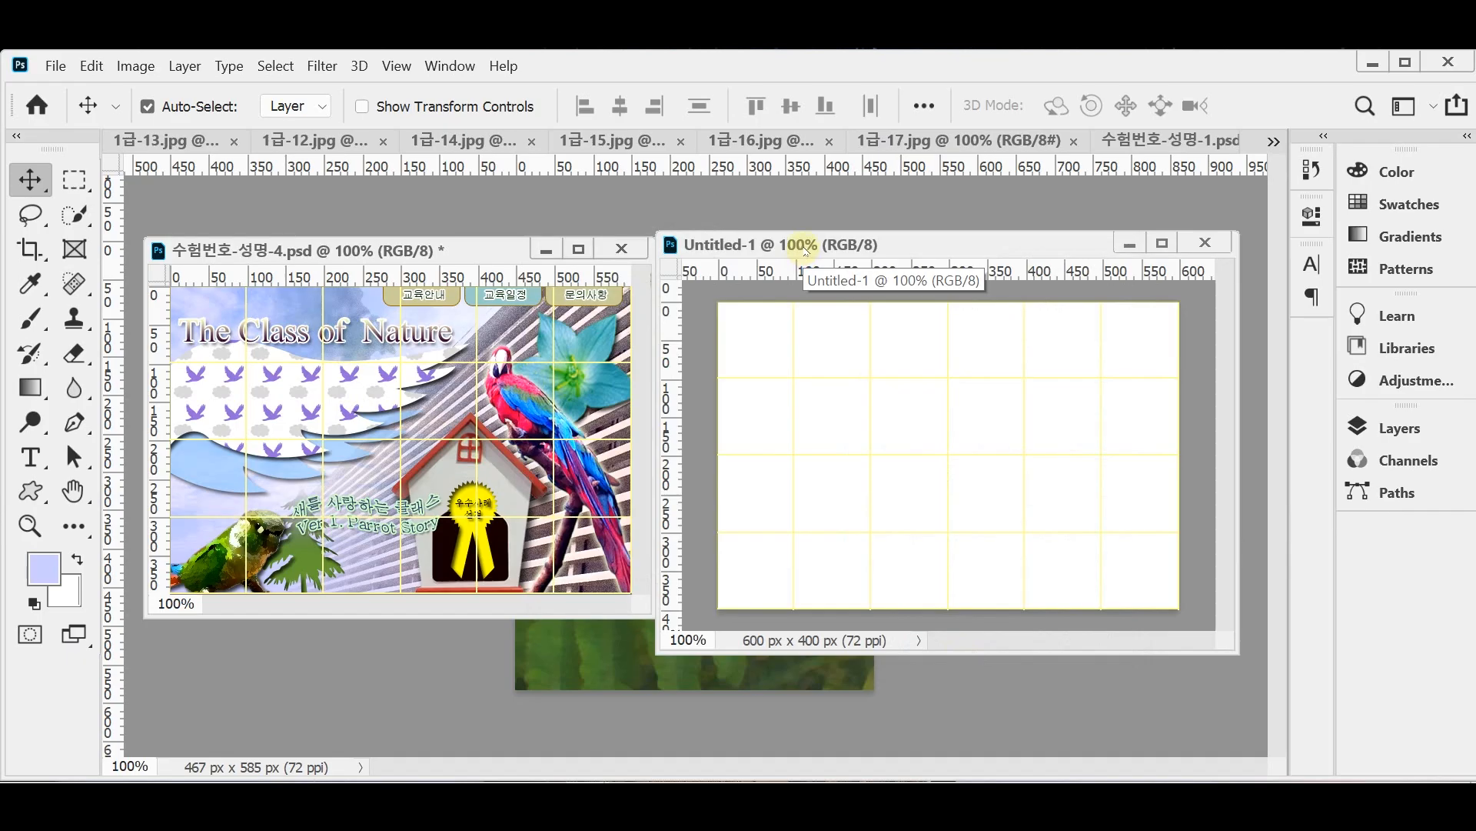
key("alt+BackSpace")
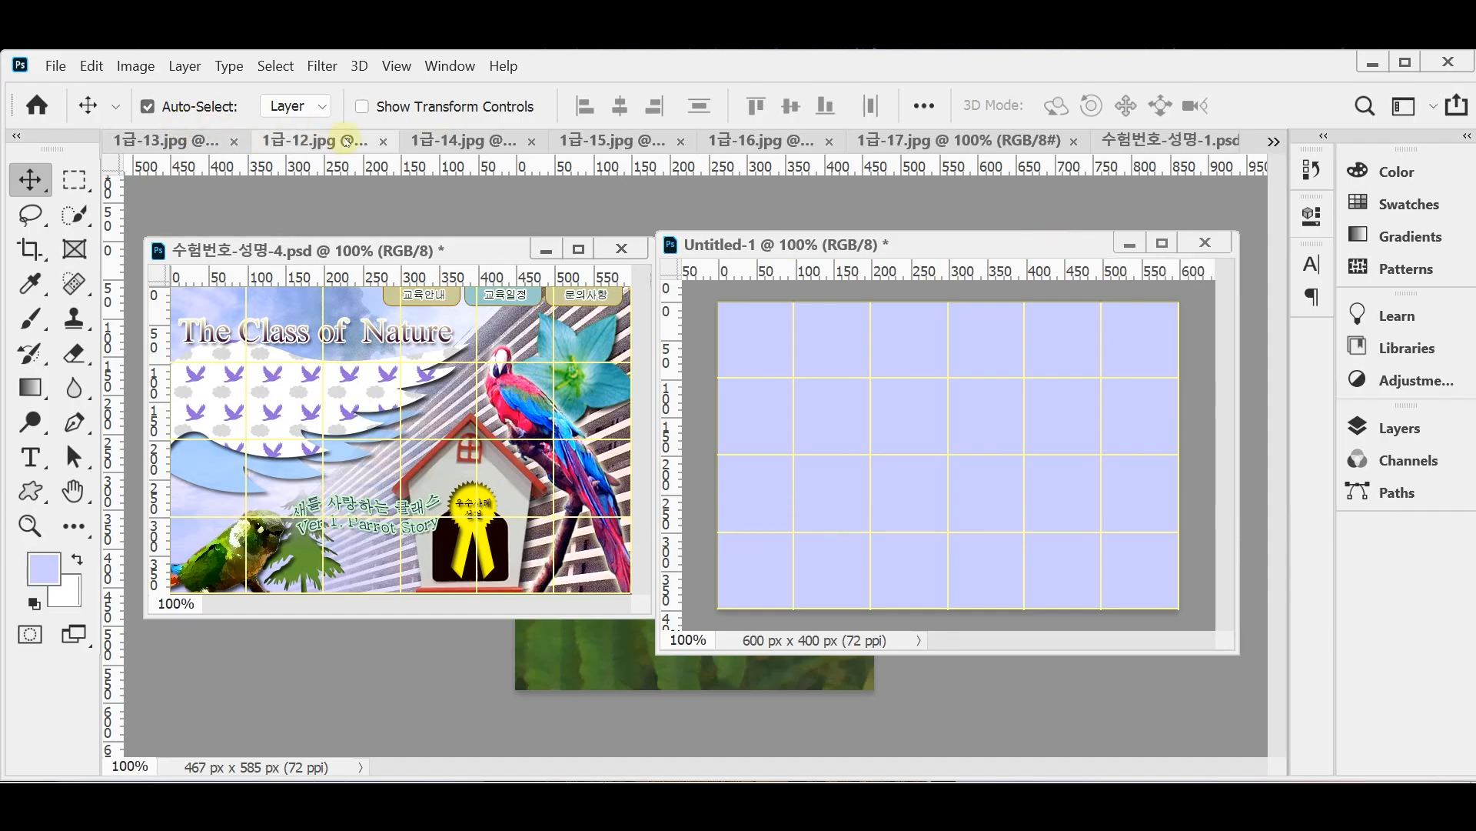
- Copy the entire sky image 1급-12.jpg, close it, and paste it into the new document
left_click_drag(312, 143, 406, 229)
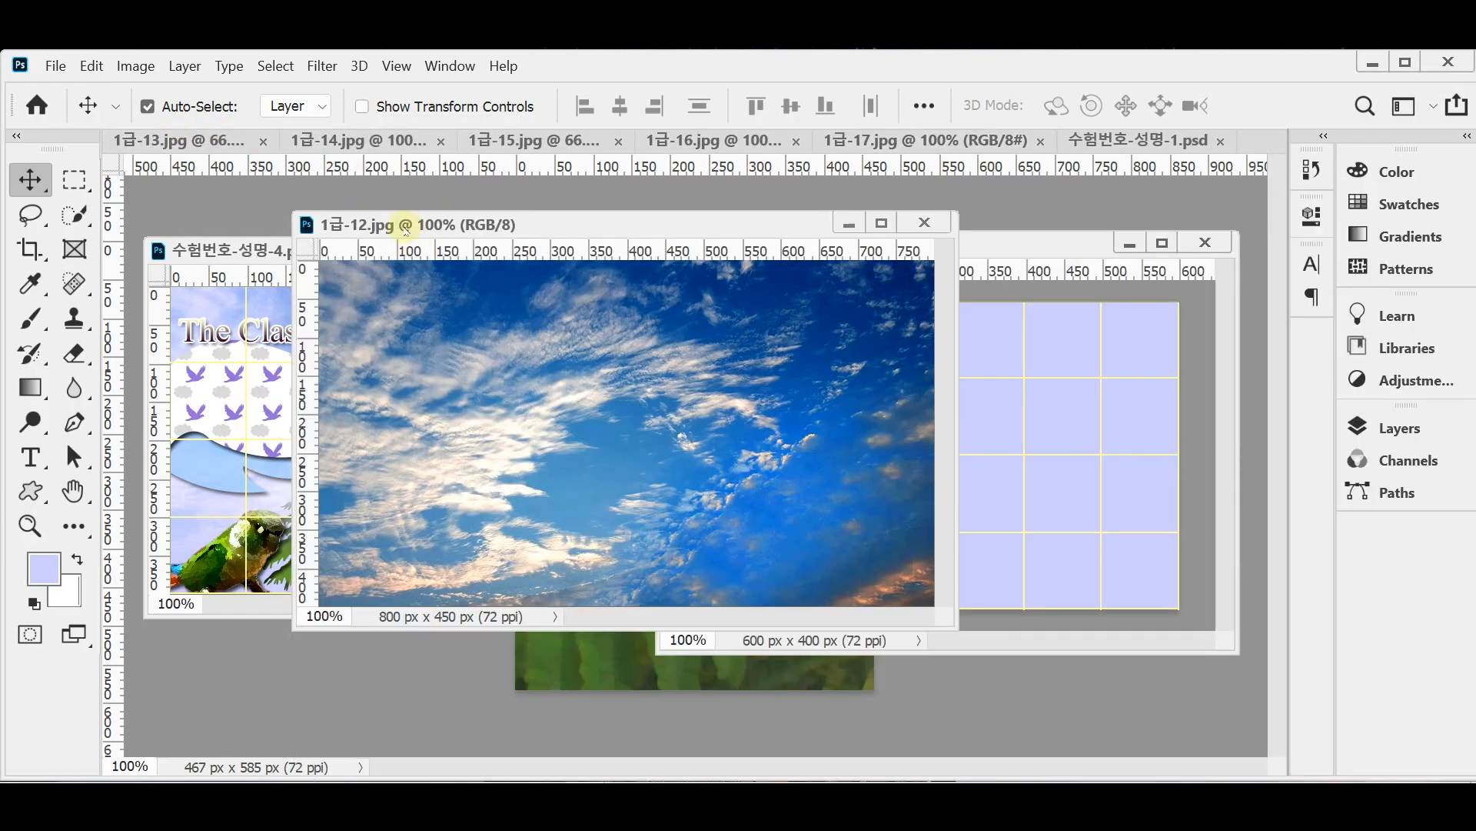
key("ctrl")
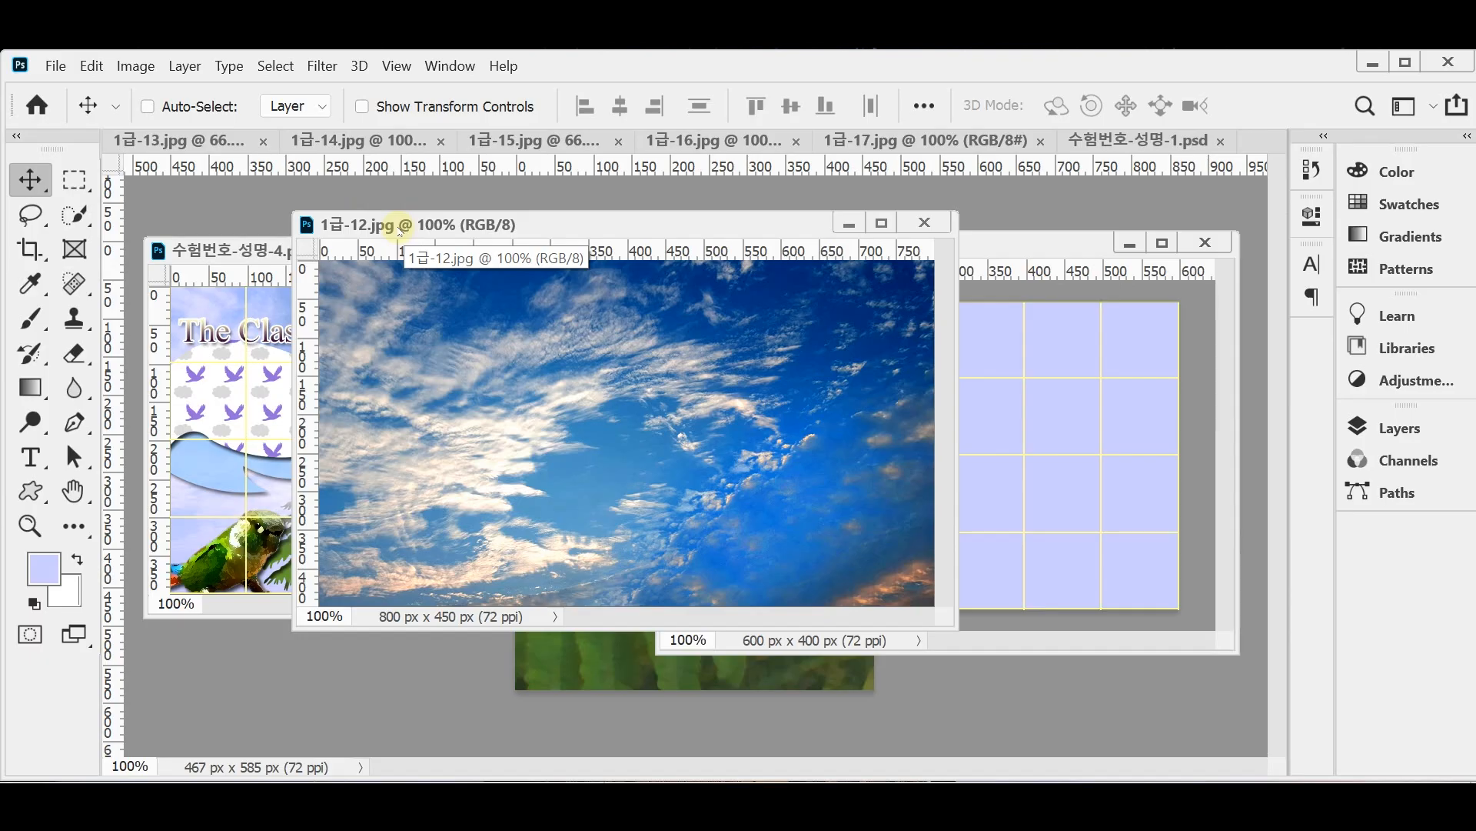
key("ctrl+a")
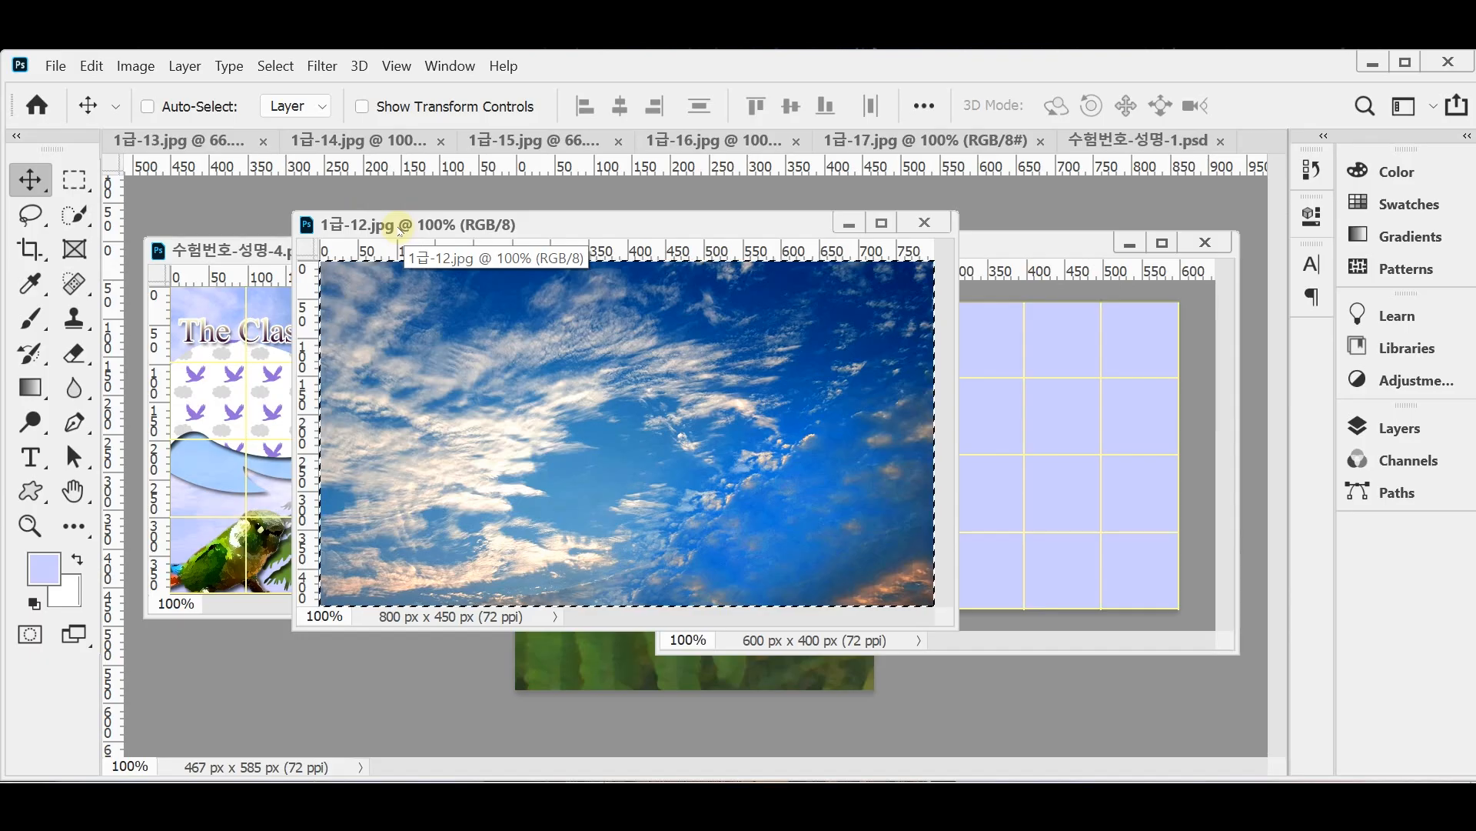
key("ctrl+c")
key("ctrl+w")
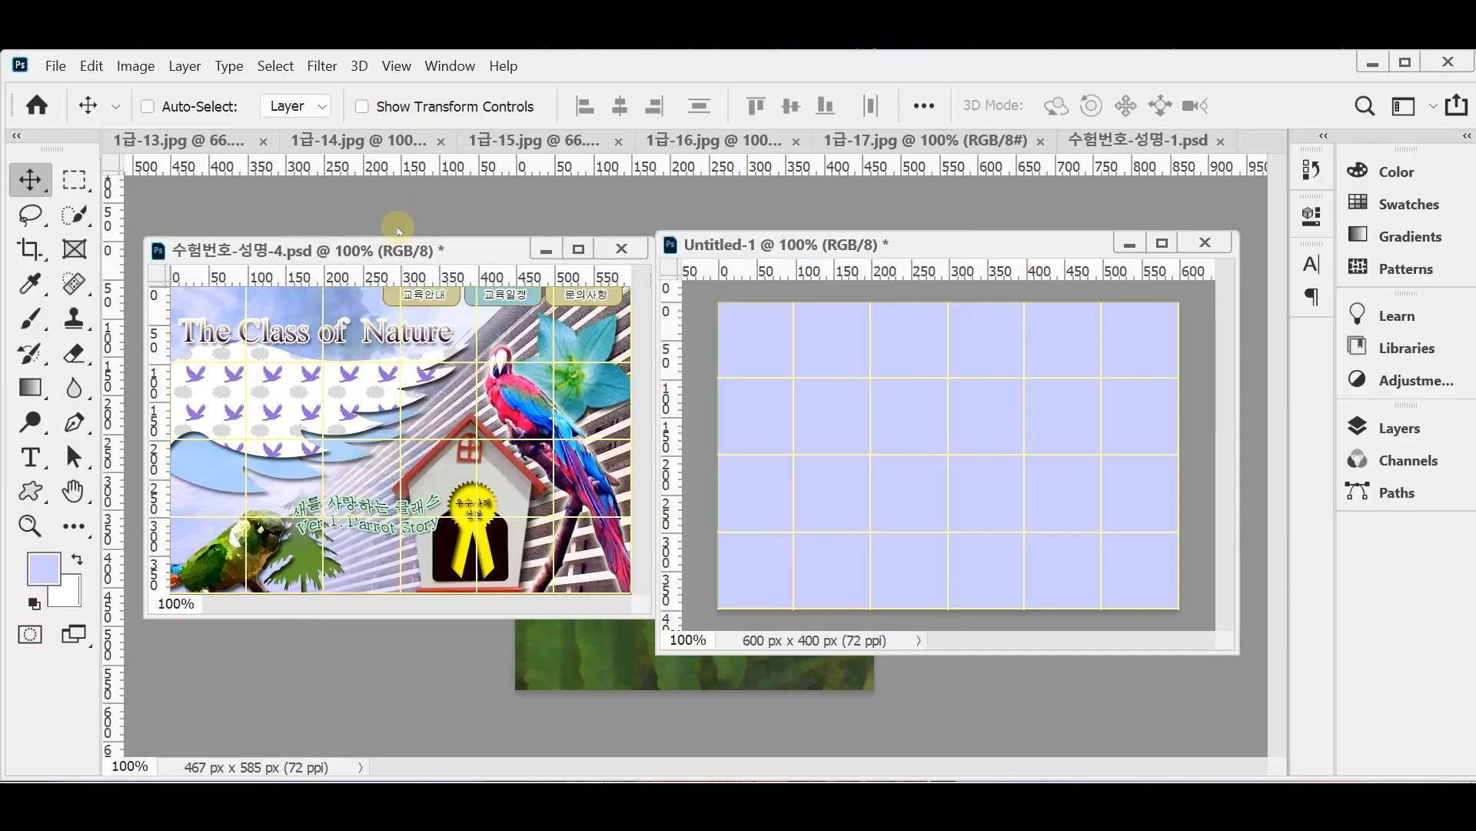
left_click(756, 250)
key("ctrl+v")
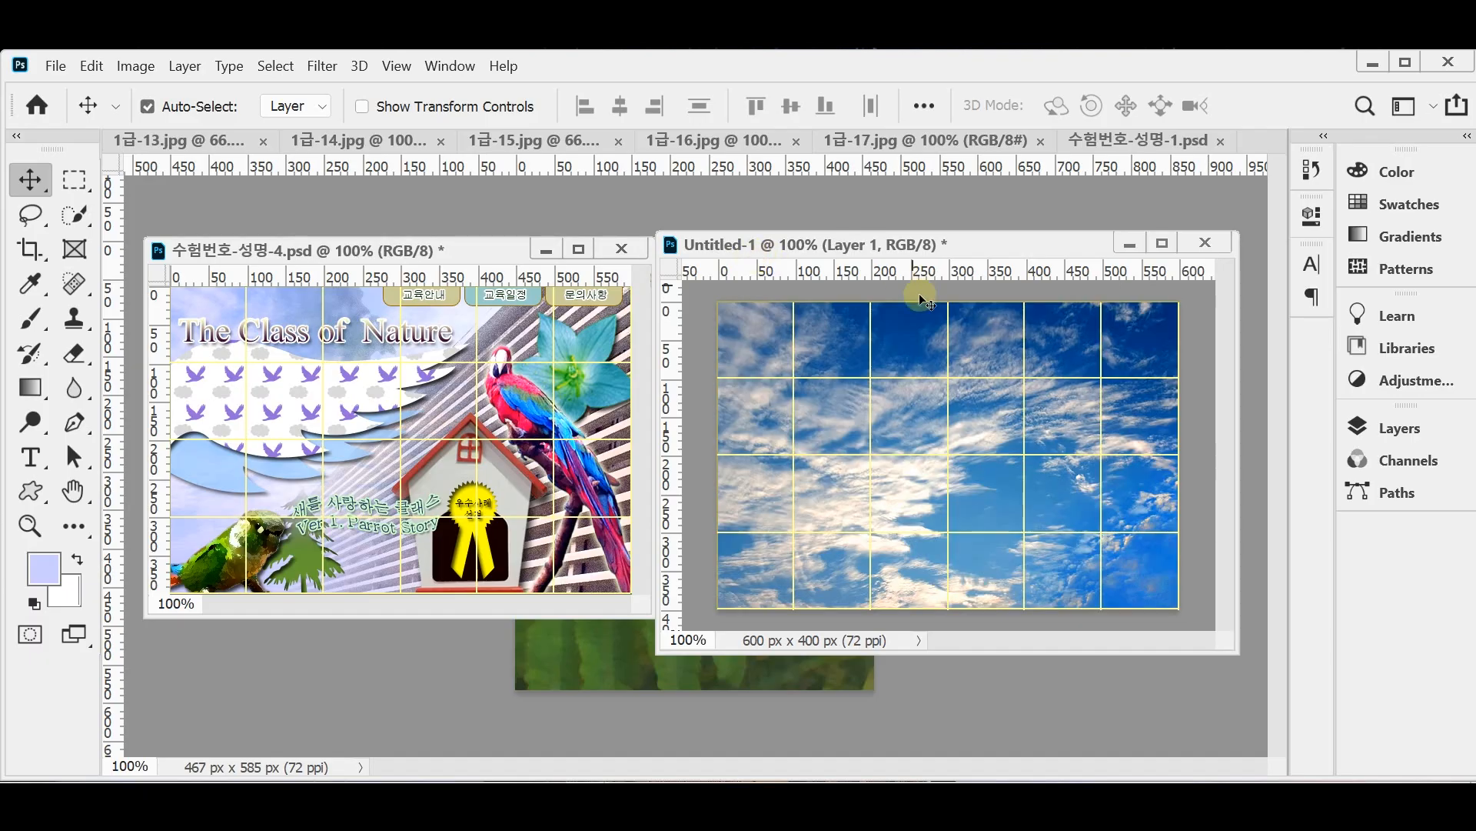
- Transform the pasted sky layer, shifting its center to X 389 px and Y 224 px
key("ctrl+t")
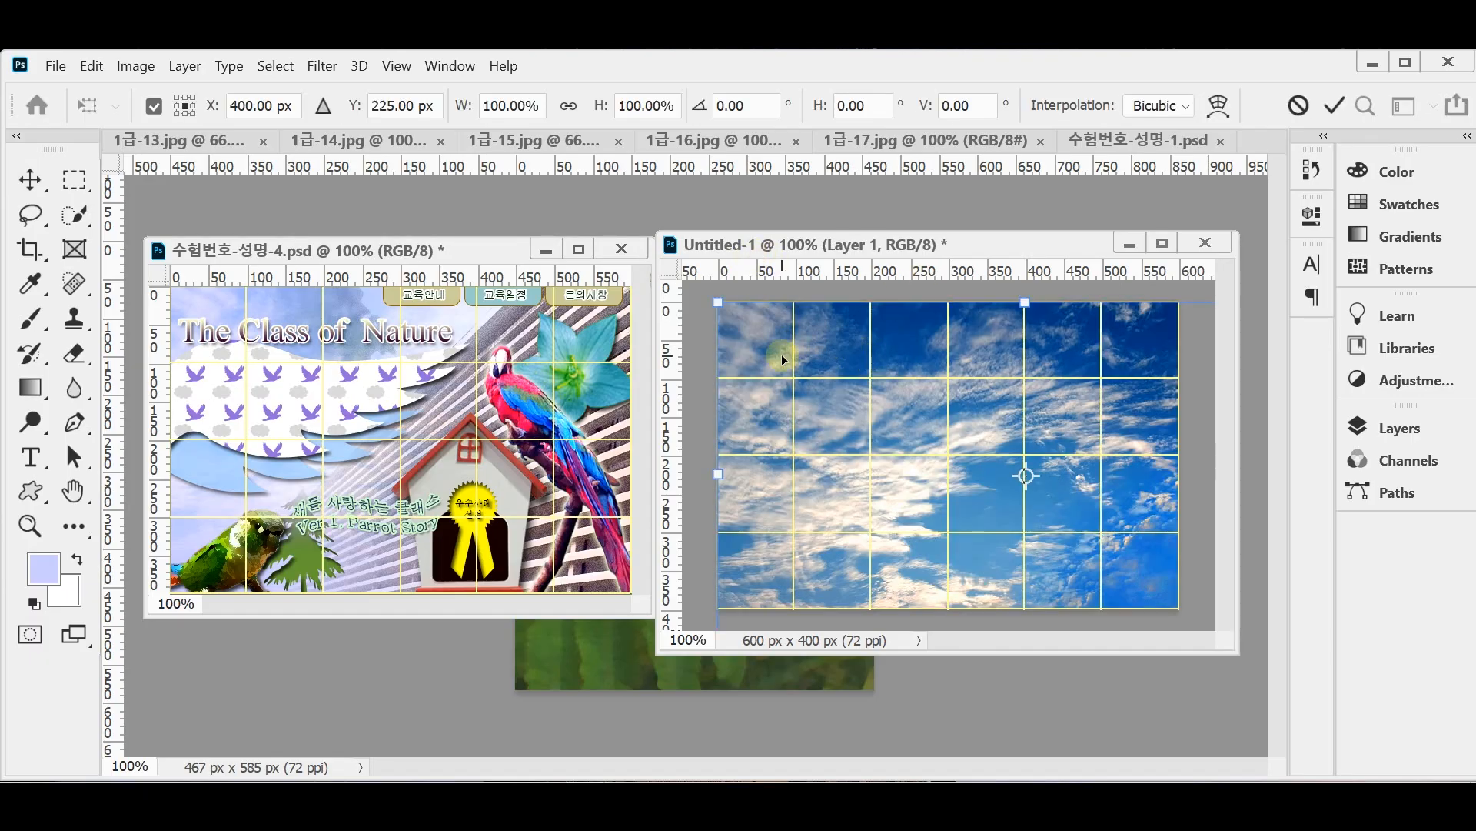
left_click_drag(783, 353, 774, 352)
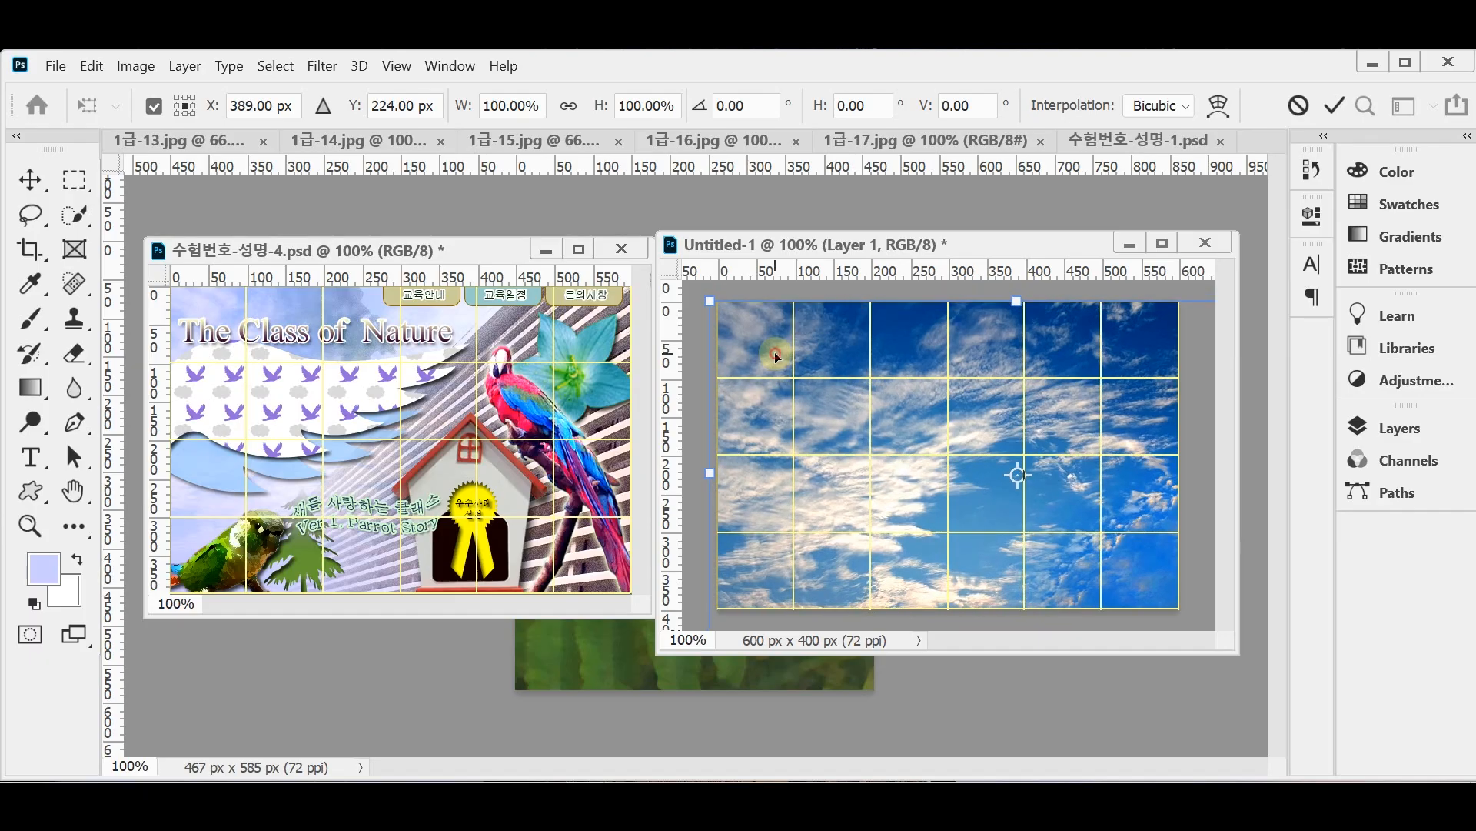
key("Return")
- Set the blend mode of the sky layer, Layer 1, to Overlay
left_click(1396, 429)
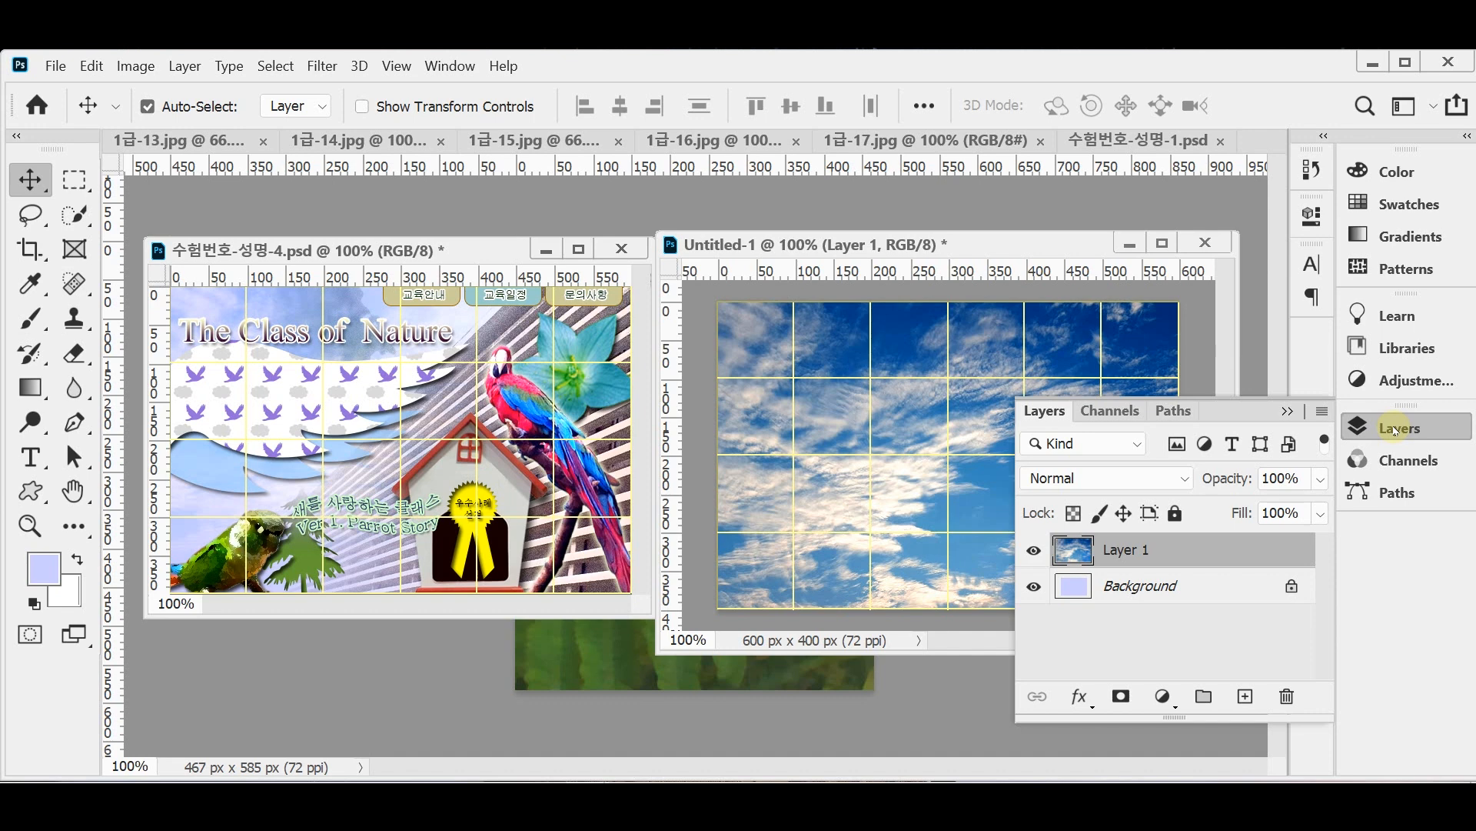
left_click(1186, 482)
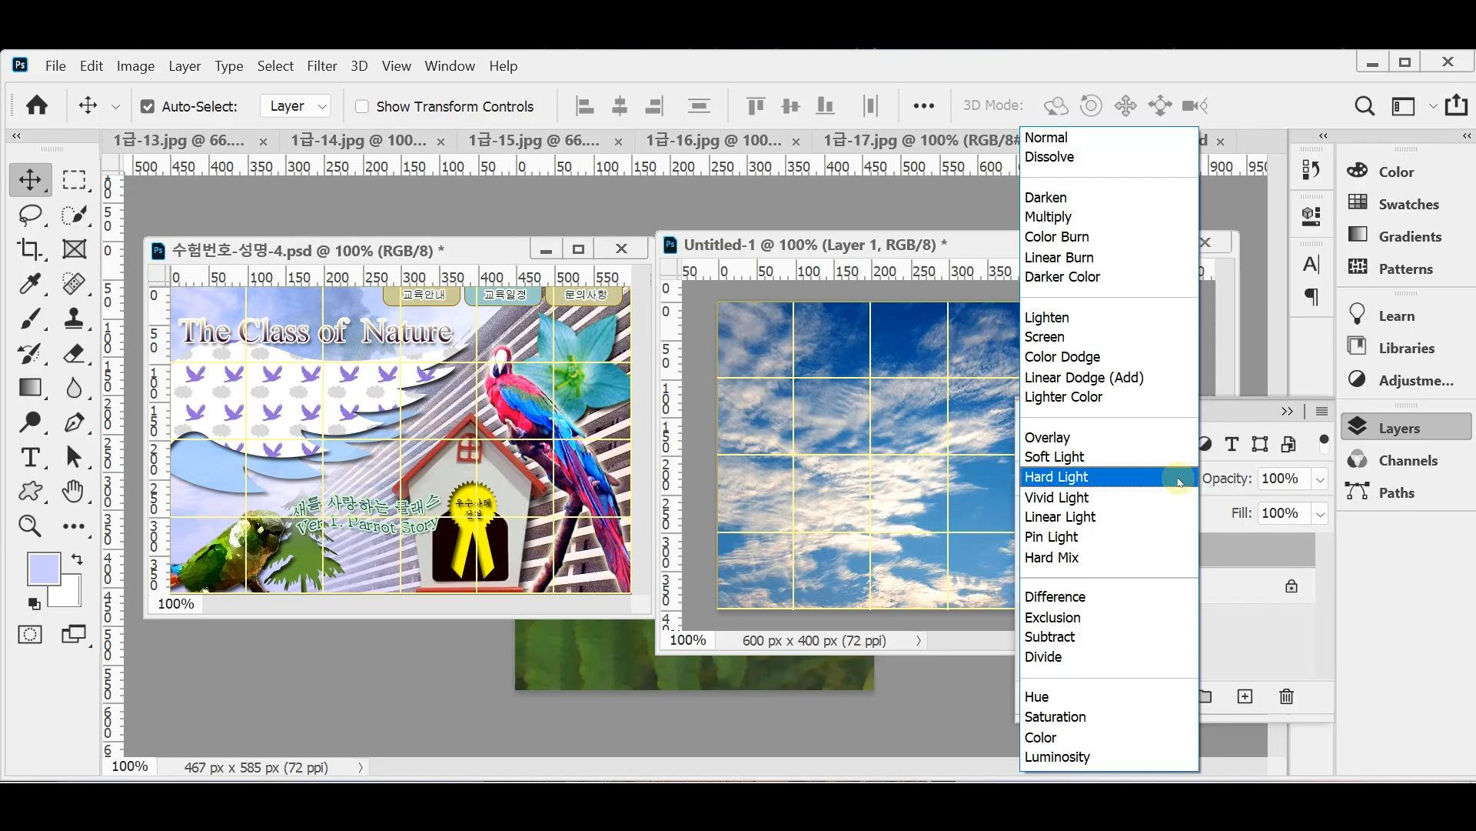
left_click(1136, 444)
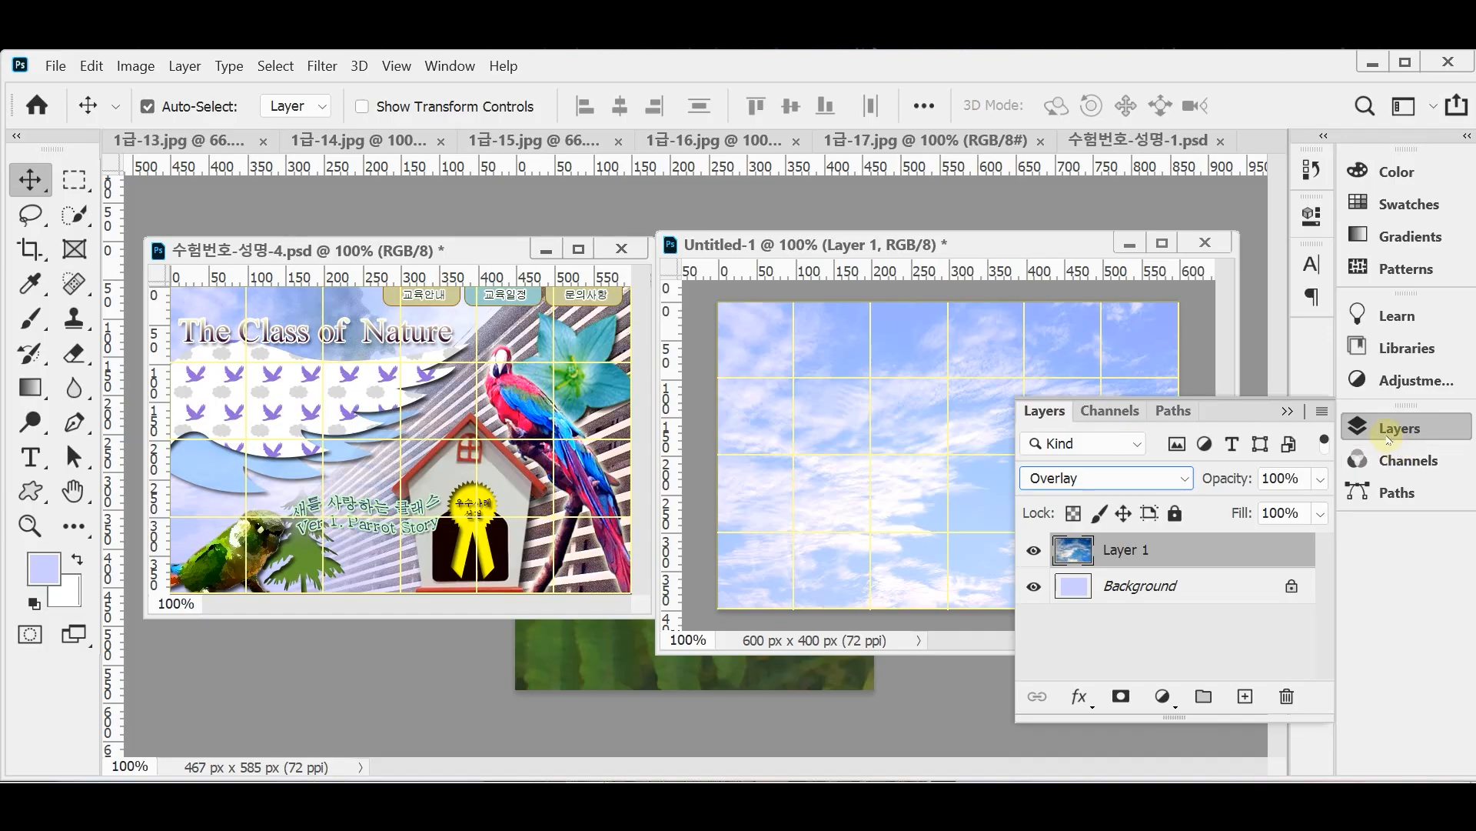
left_click(1385, 430)
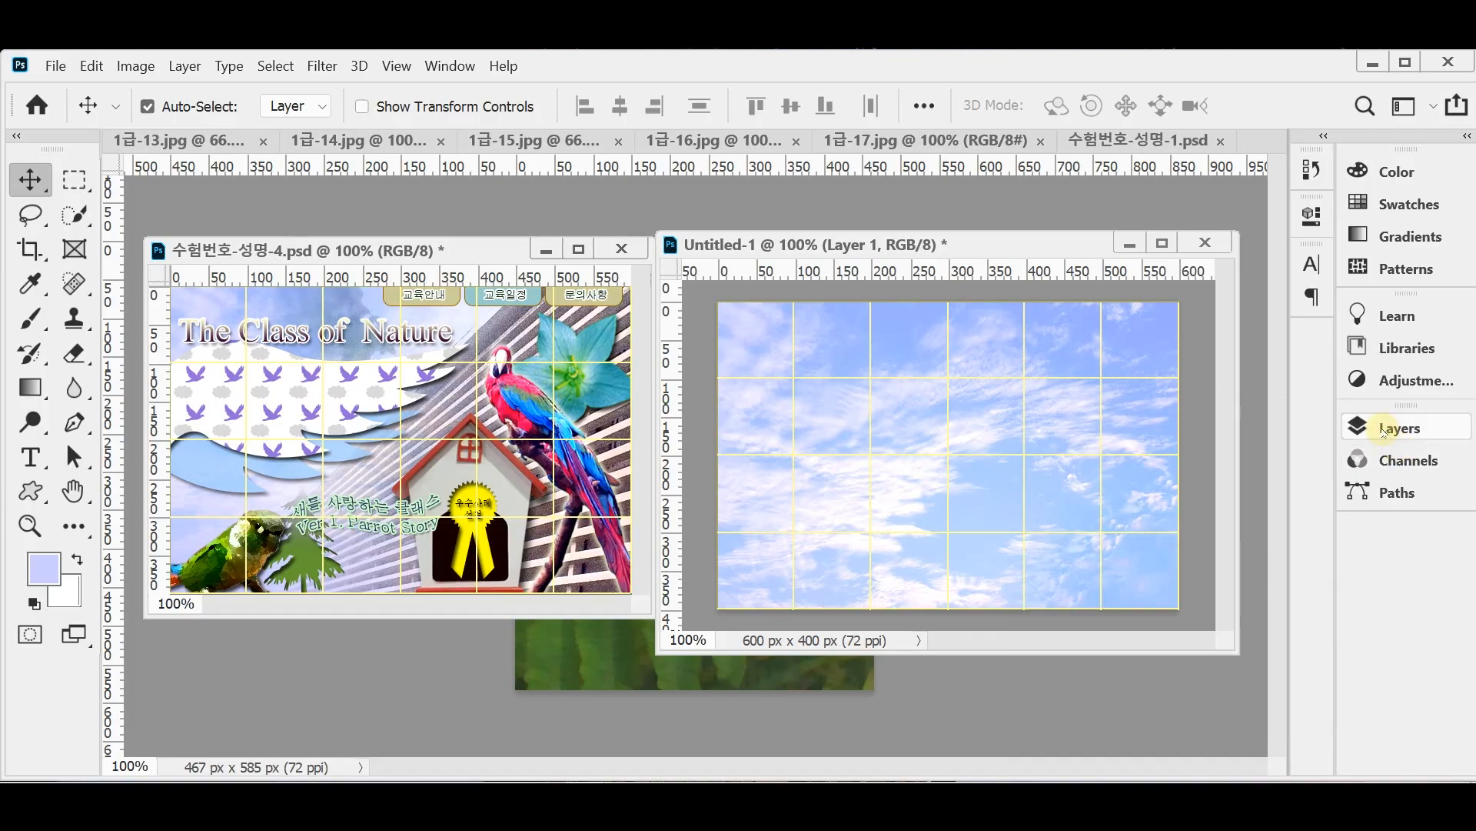
- Start saving the new document and choose the 임시 folder on the desktop as its location
key("ctrl+s")
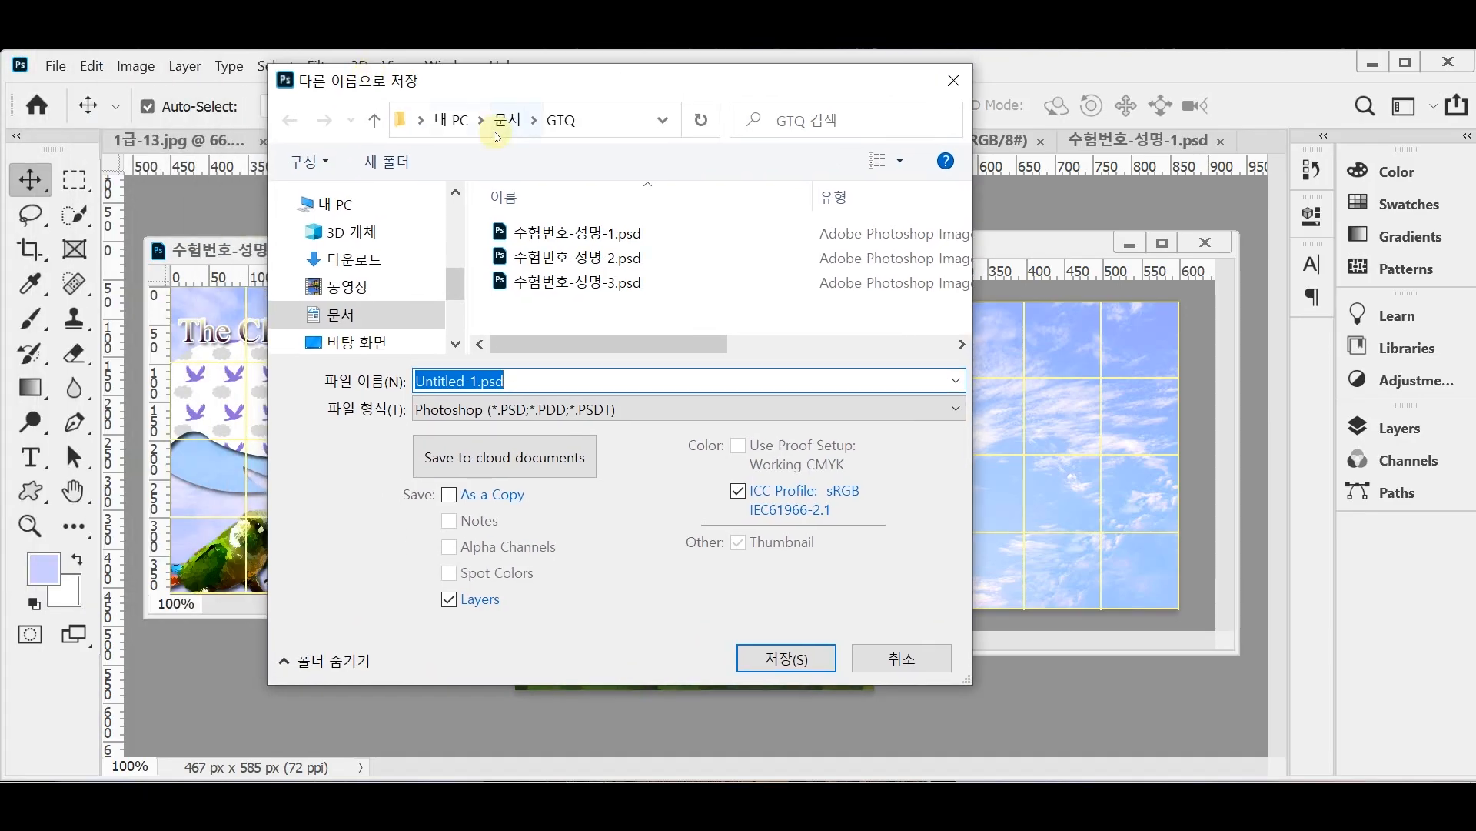
left_click(358, 209)
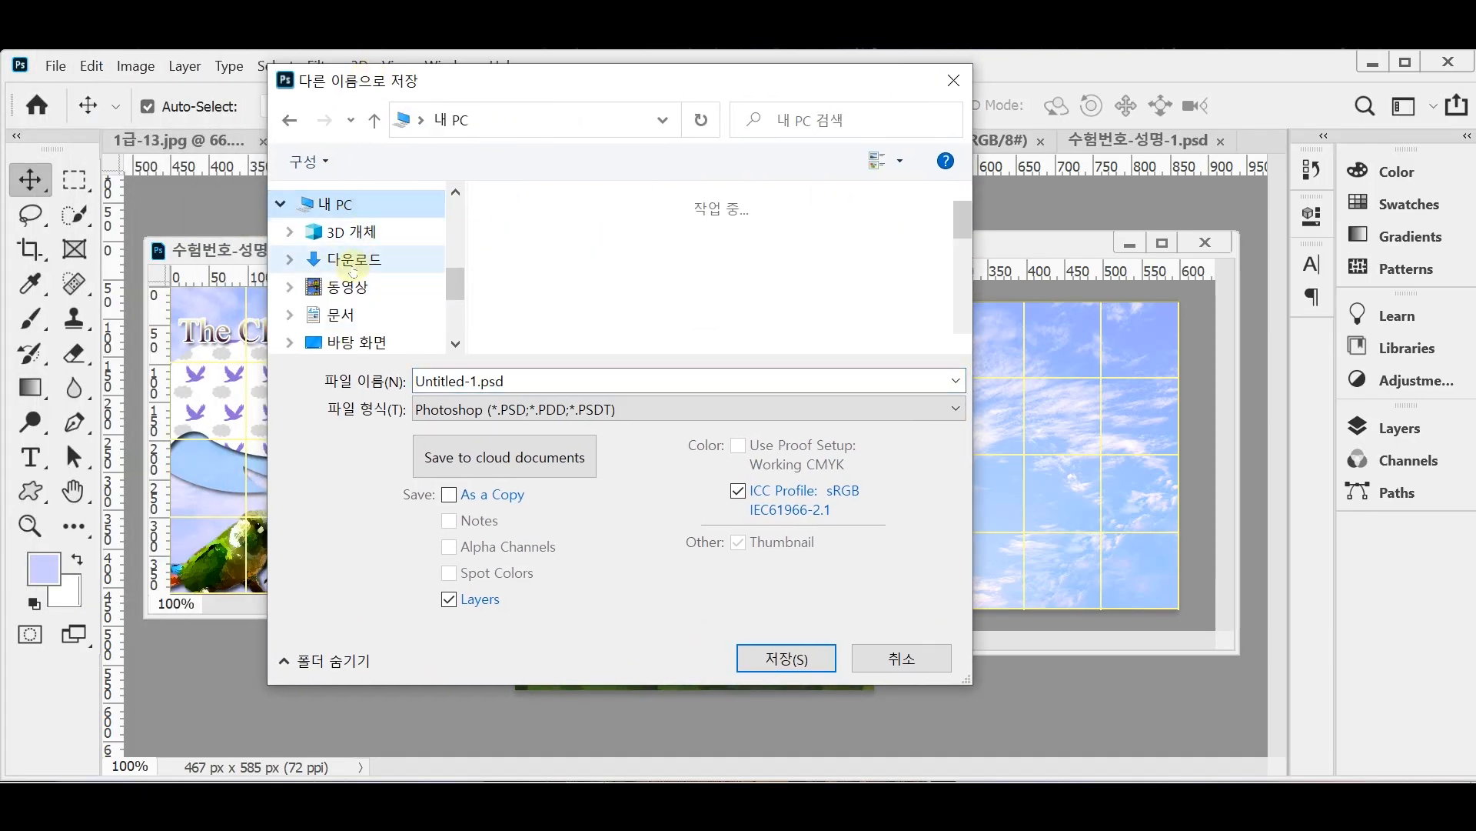
left_click(356, 342)
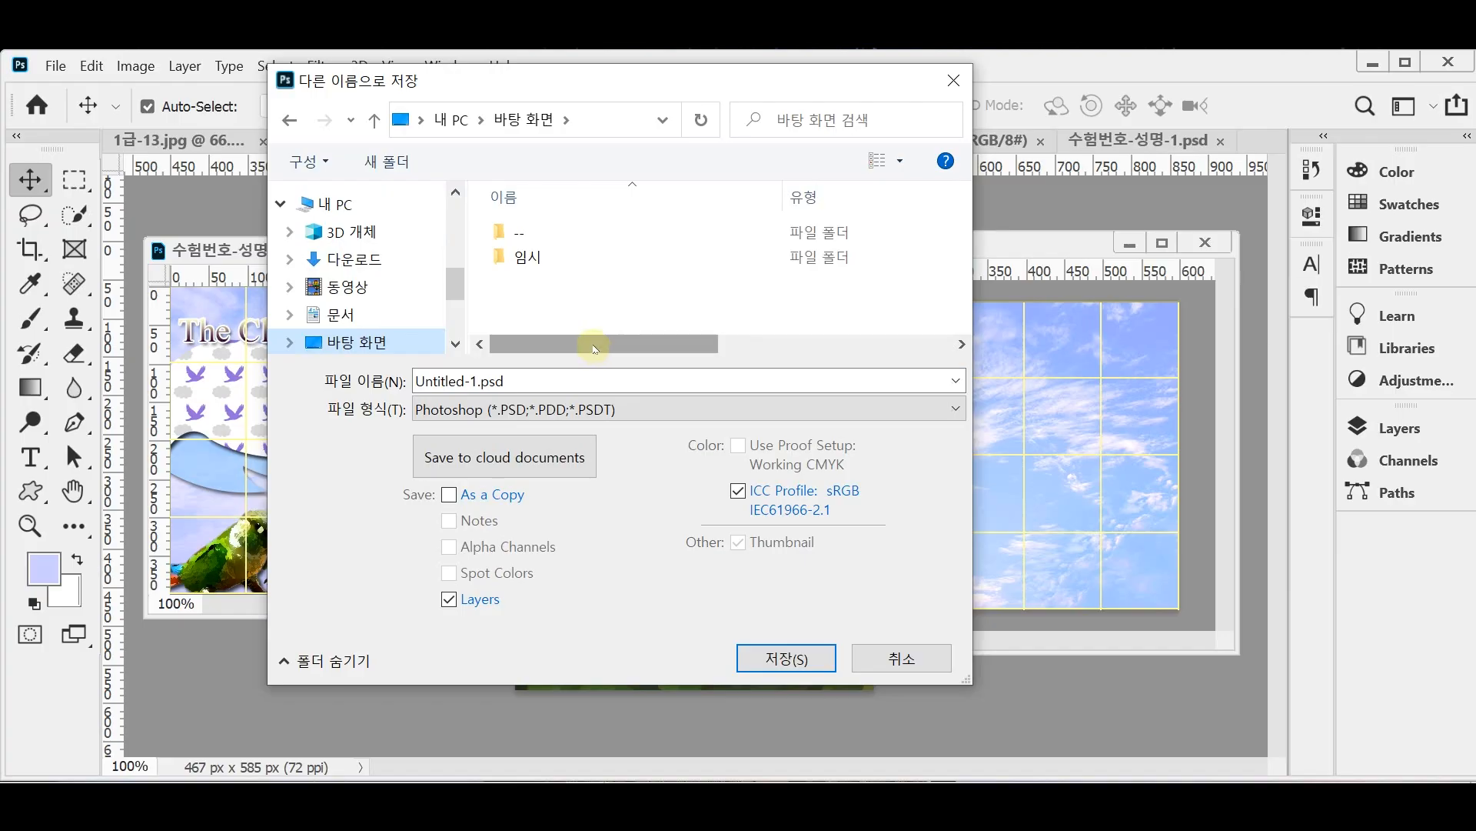
double_click(539, 258)
- Name the file 수험번호-성명-4, based on an existing file's name, and save it in Photoshop format
left_click(523, 281)
left_click(557, 378)
key("shift+Left")
key("shift+Left")
key("shift+Left")
key("shift+Left")
key("shift+Left")
type("4")
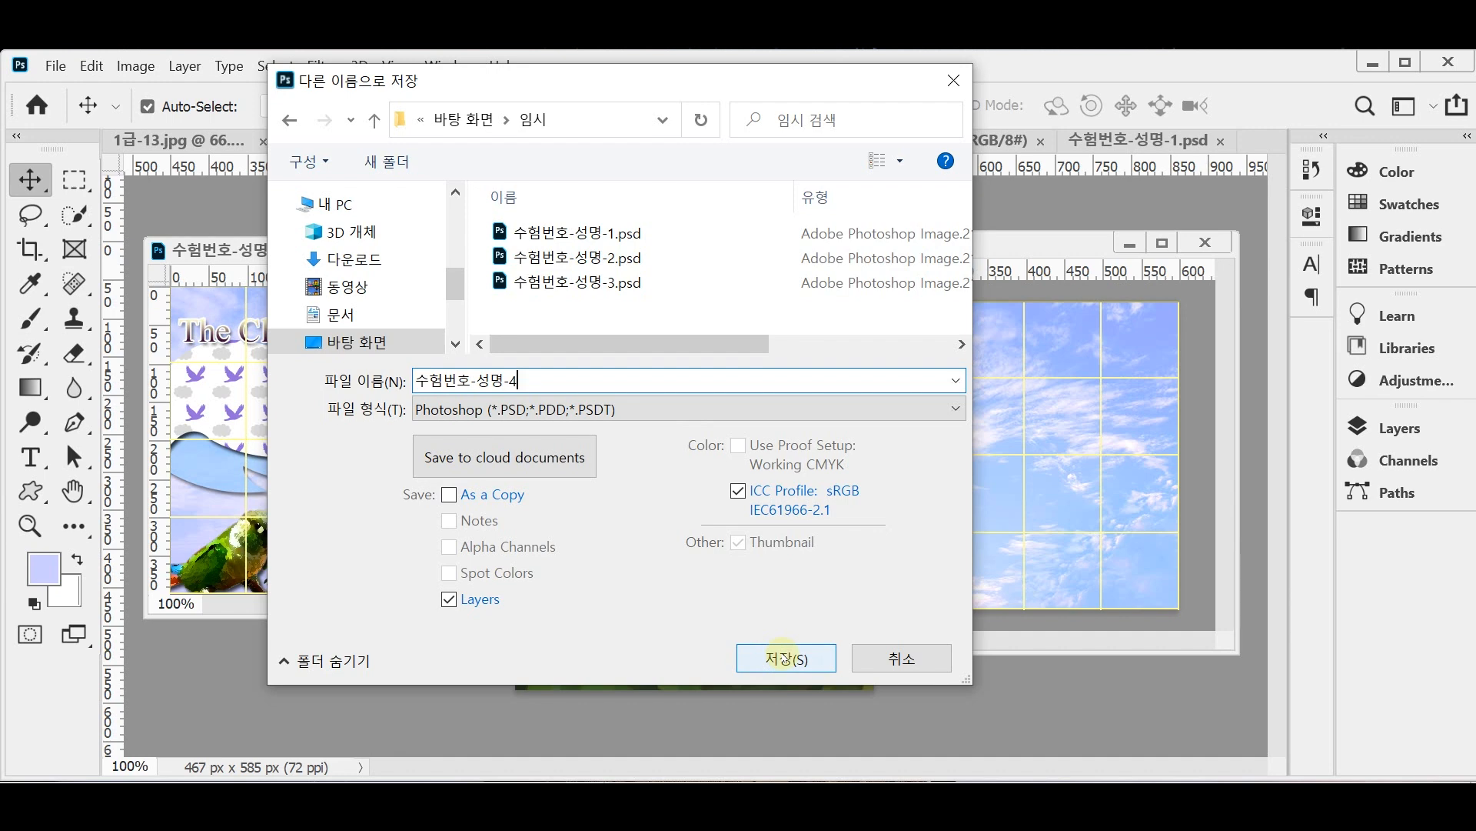
left_click(786, 658)
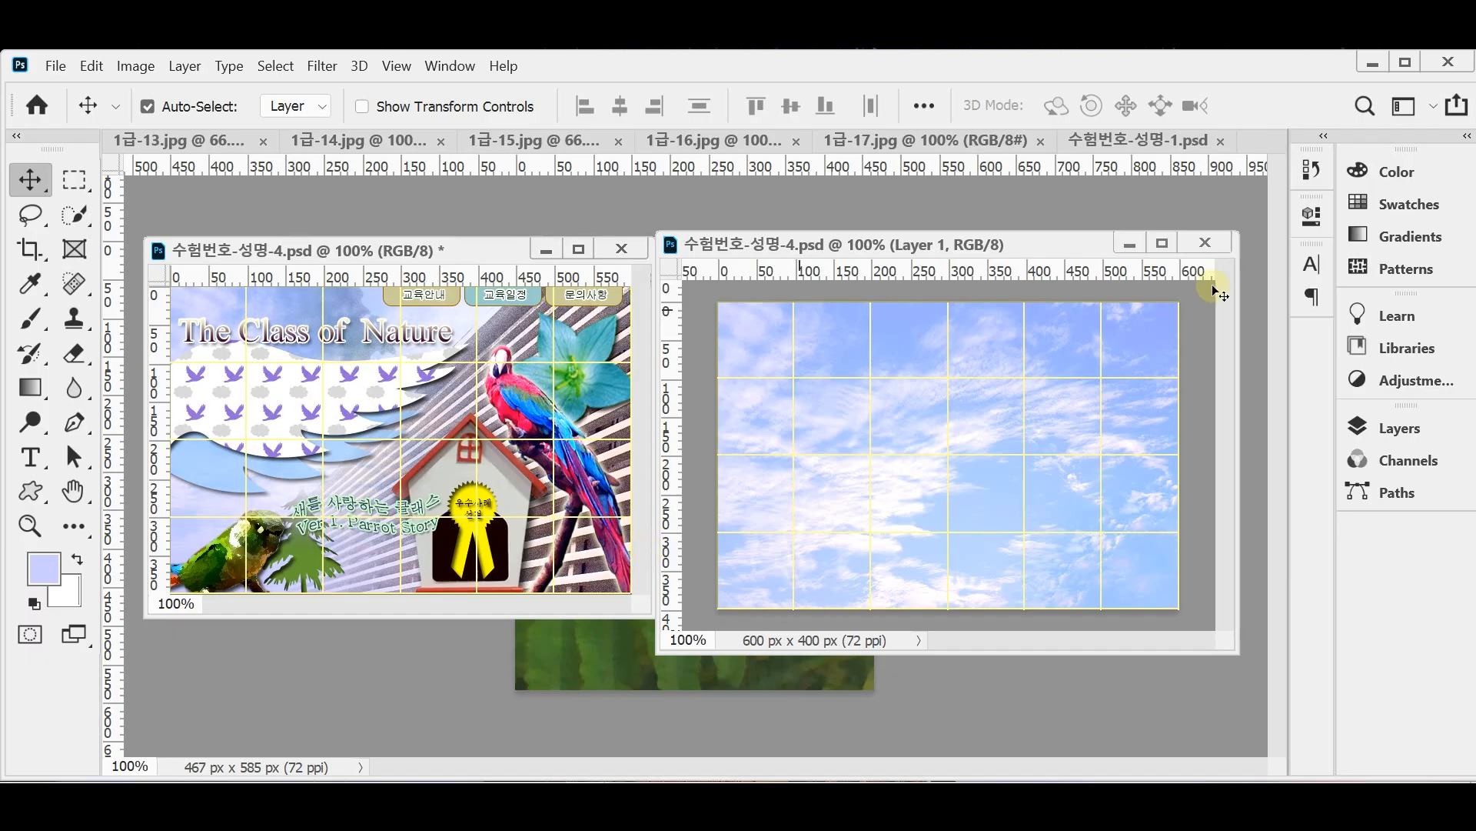
- Add a layer mask to the sky layer, Layer 1
left_click(1401, 429)
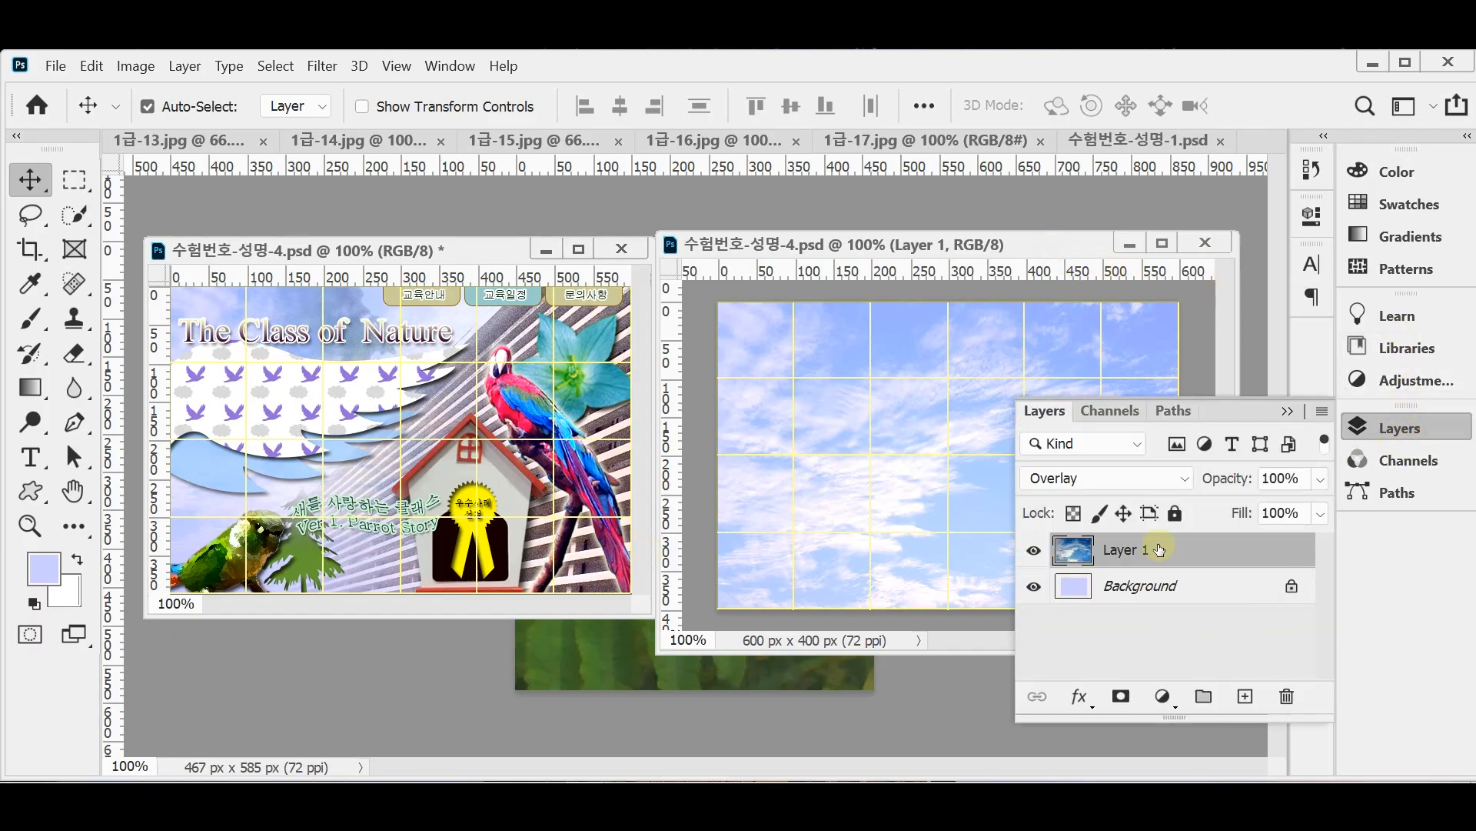
left_click(1115, 706)
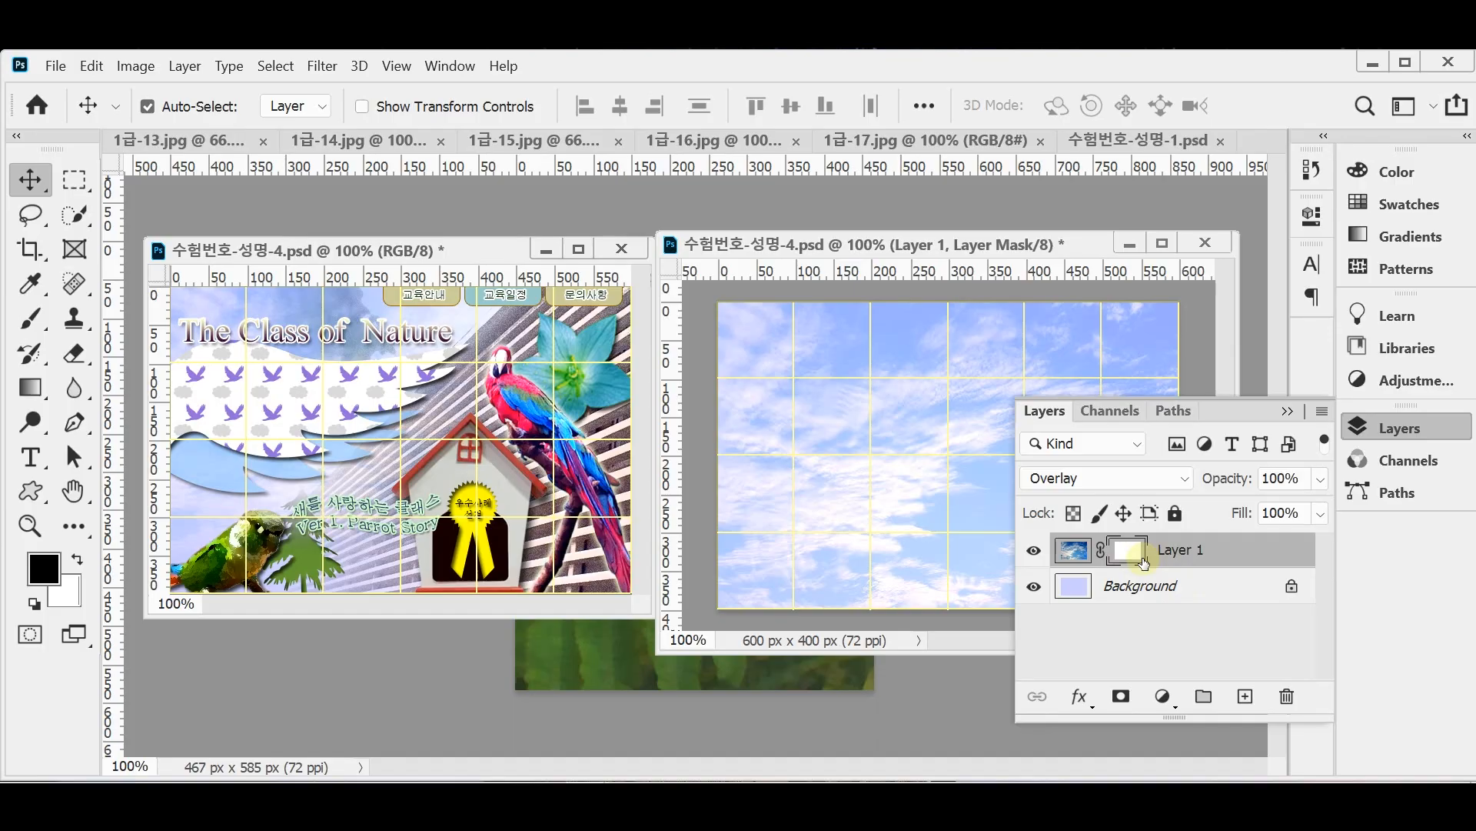
left_click(1394, 429)
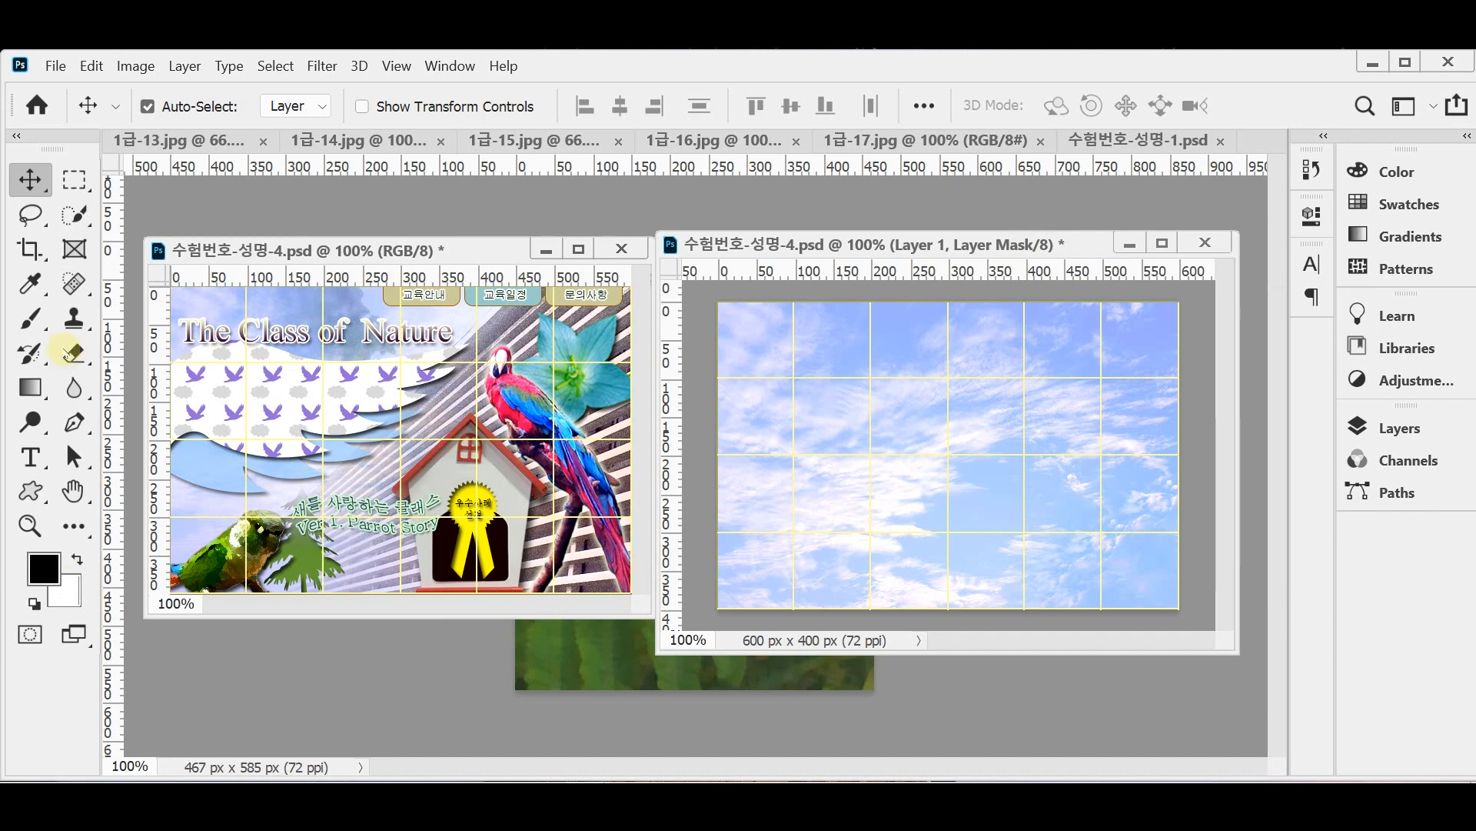
- Fade out the sky's lower half with a vertical black-to-white linear gradient on its mask, from bottom centre to mid-height, and save
left_click(29, 392)
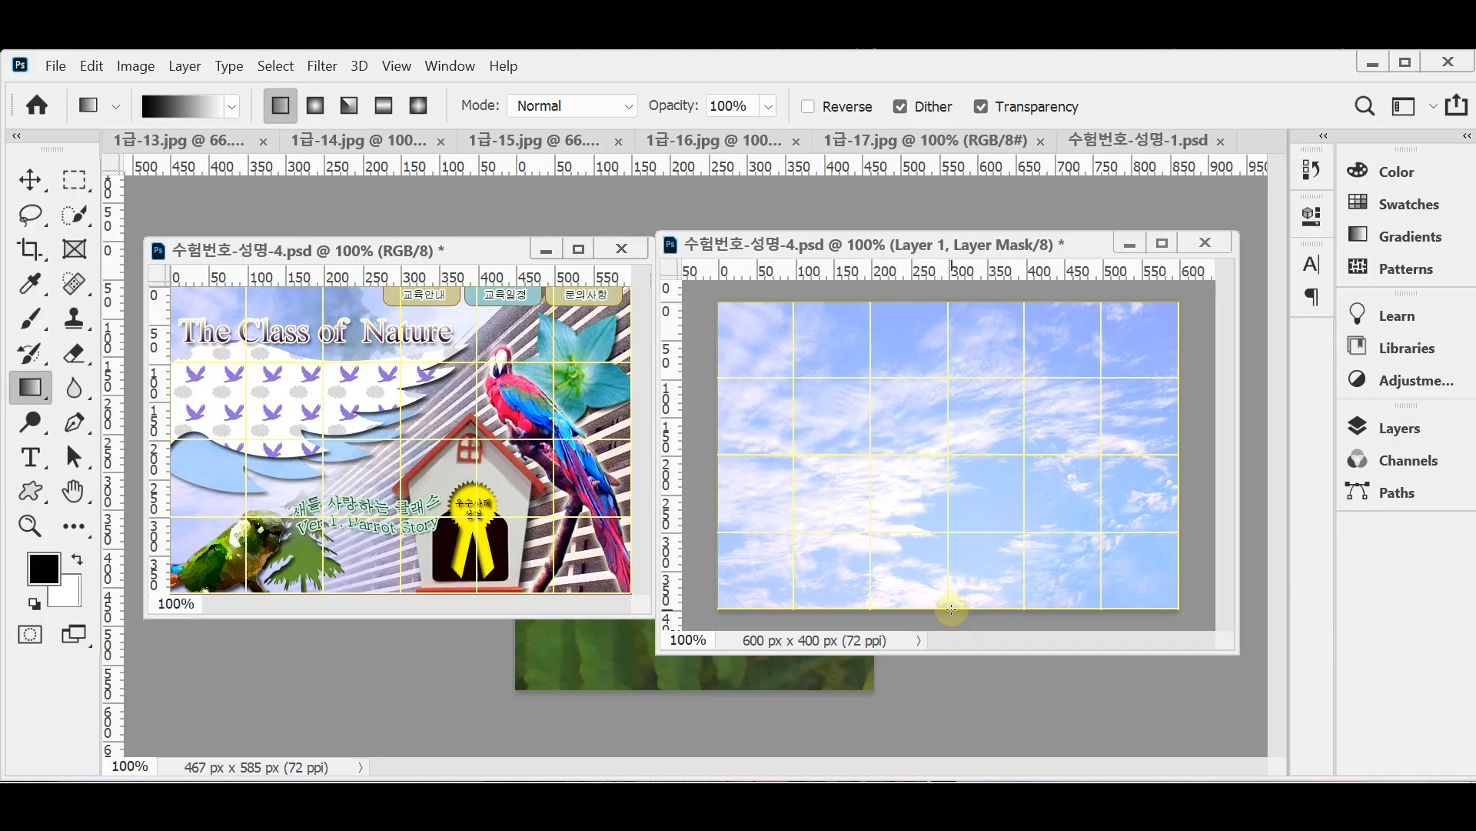
left_click_drag(950, 610, 949, 452)
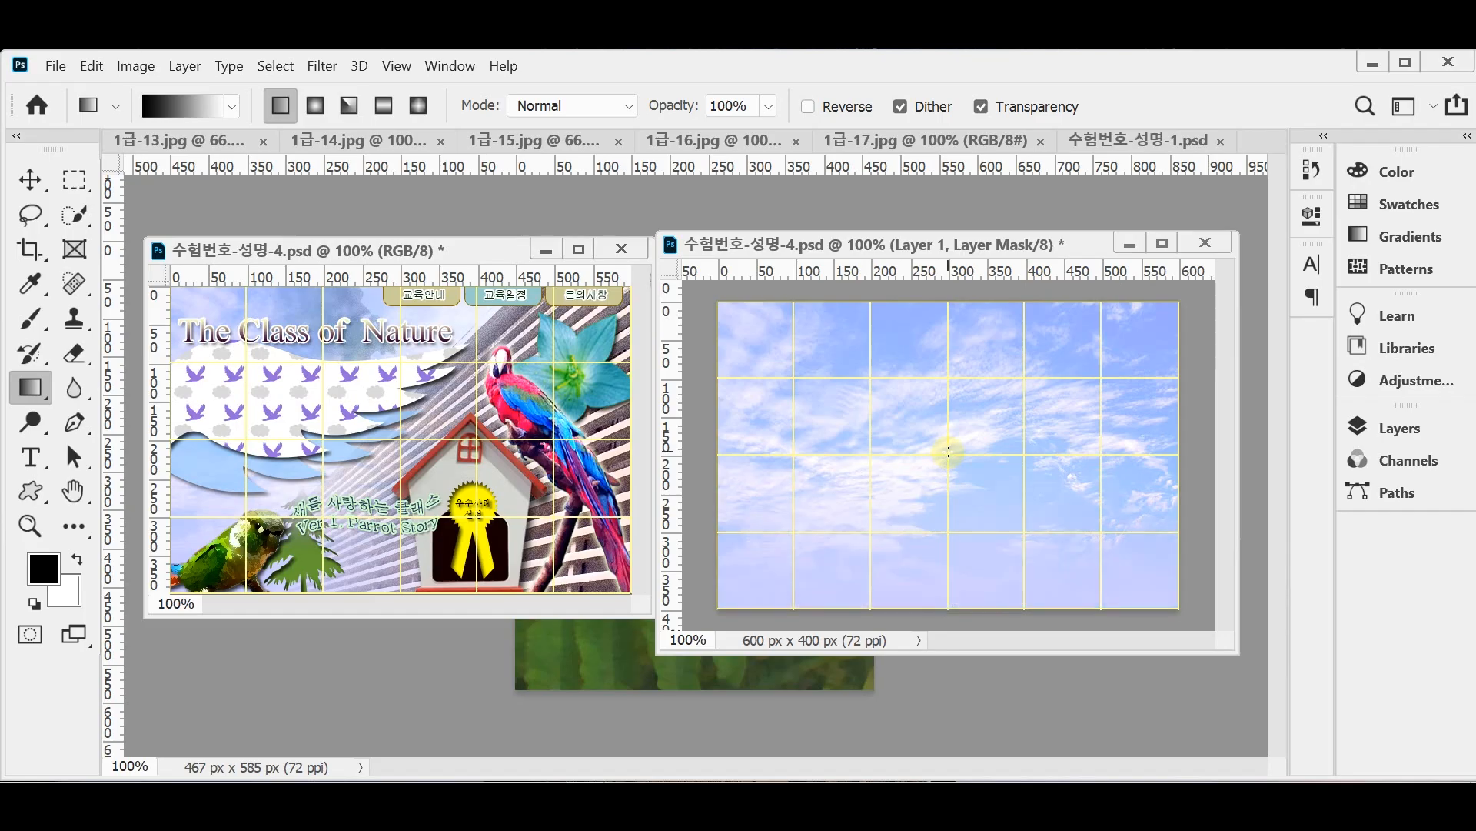
key("ctrl+s")
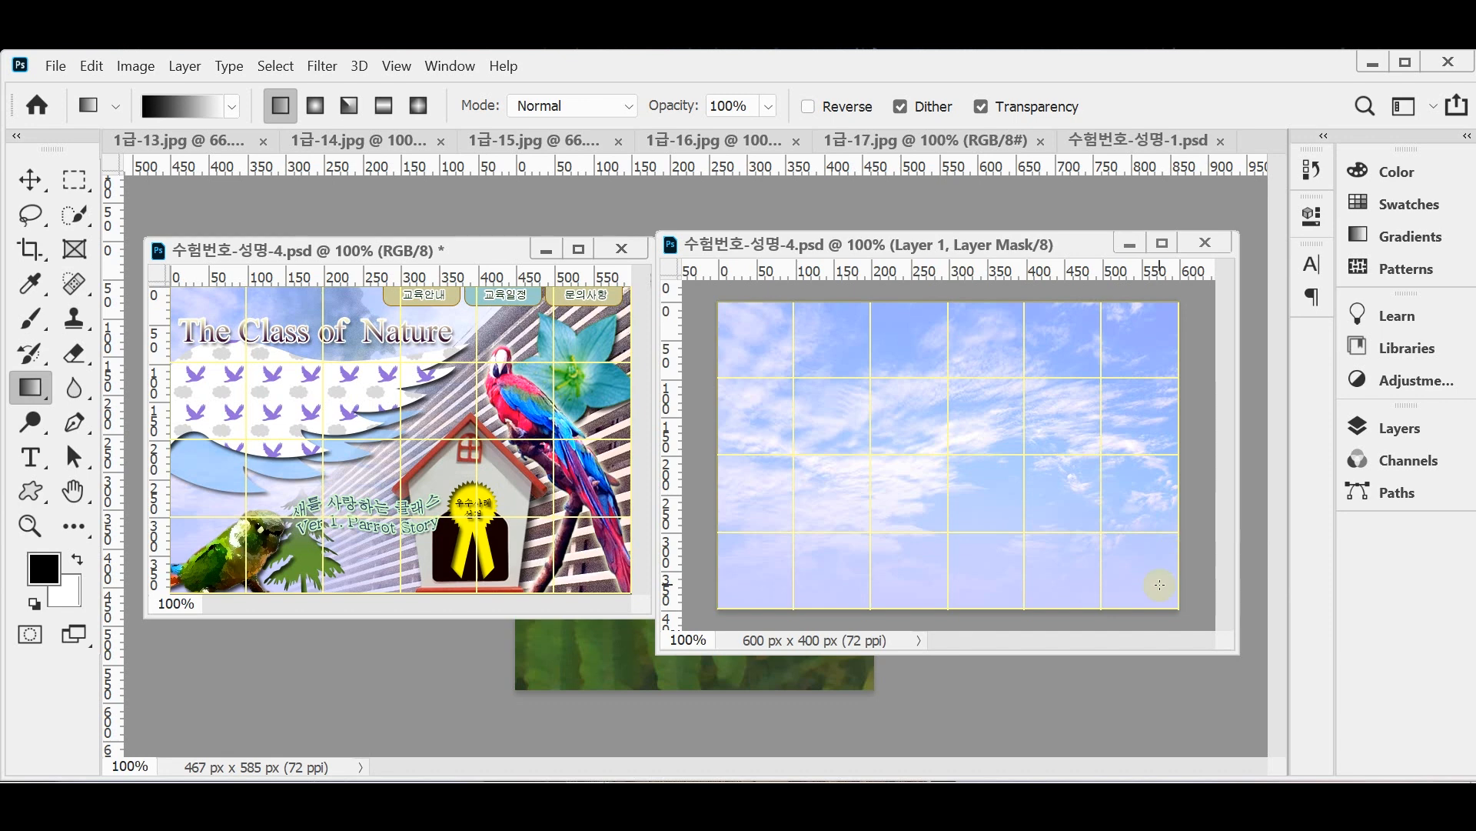
- Copy the whole fence photo from 1급-13.jpg, close that file, and paste the photo into 수험번호-성명-4.psd
left_click(171, 139)
left_click_drag(248, 163, 312, 221)
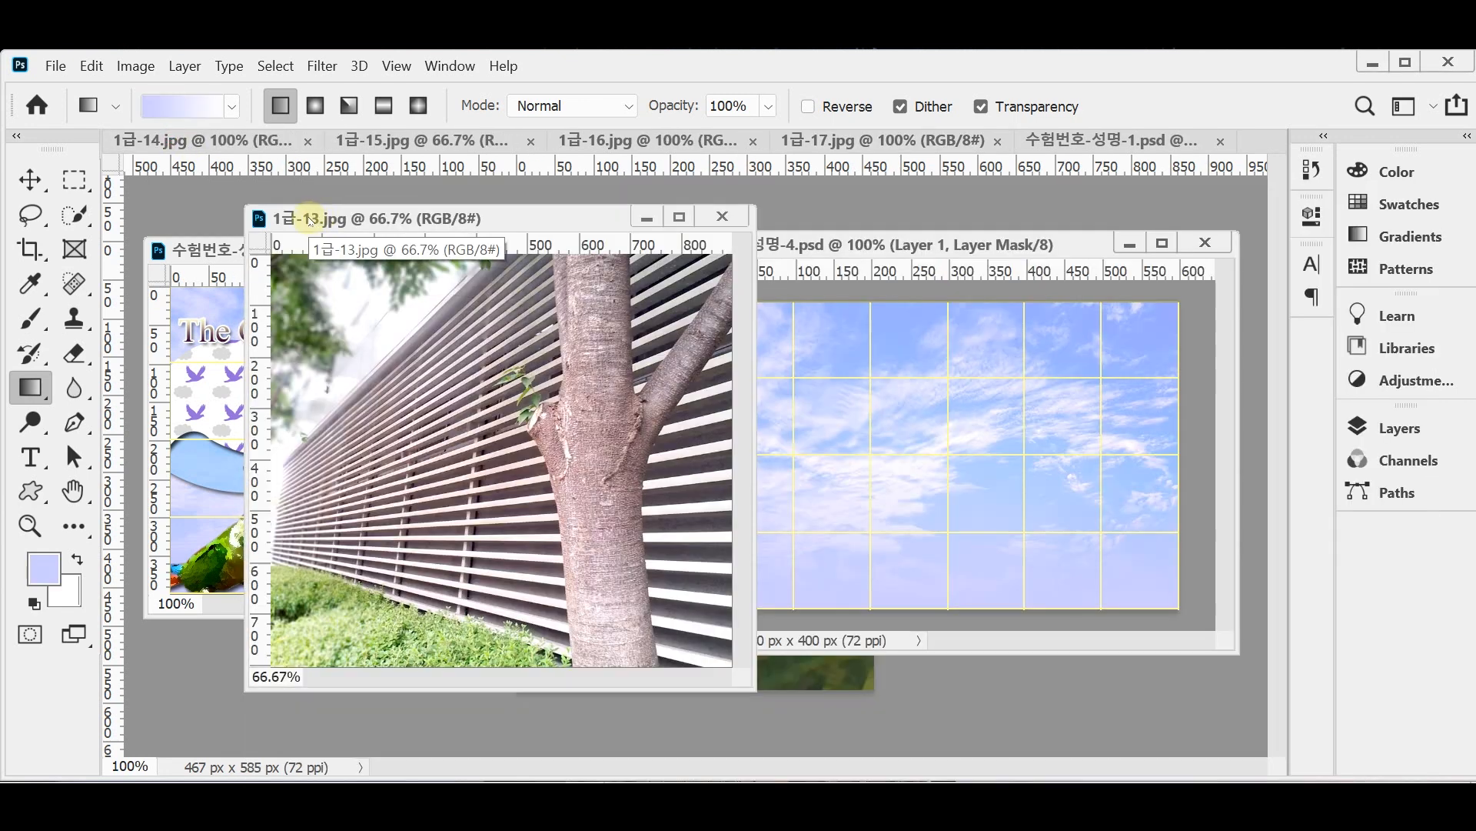
key("ctrl+a")
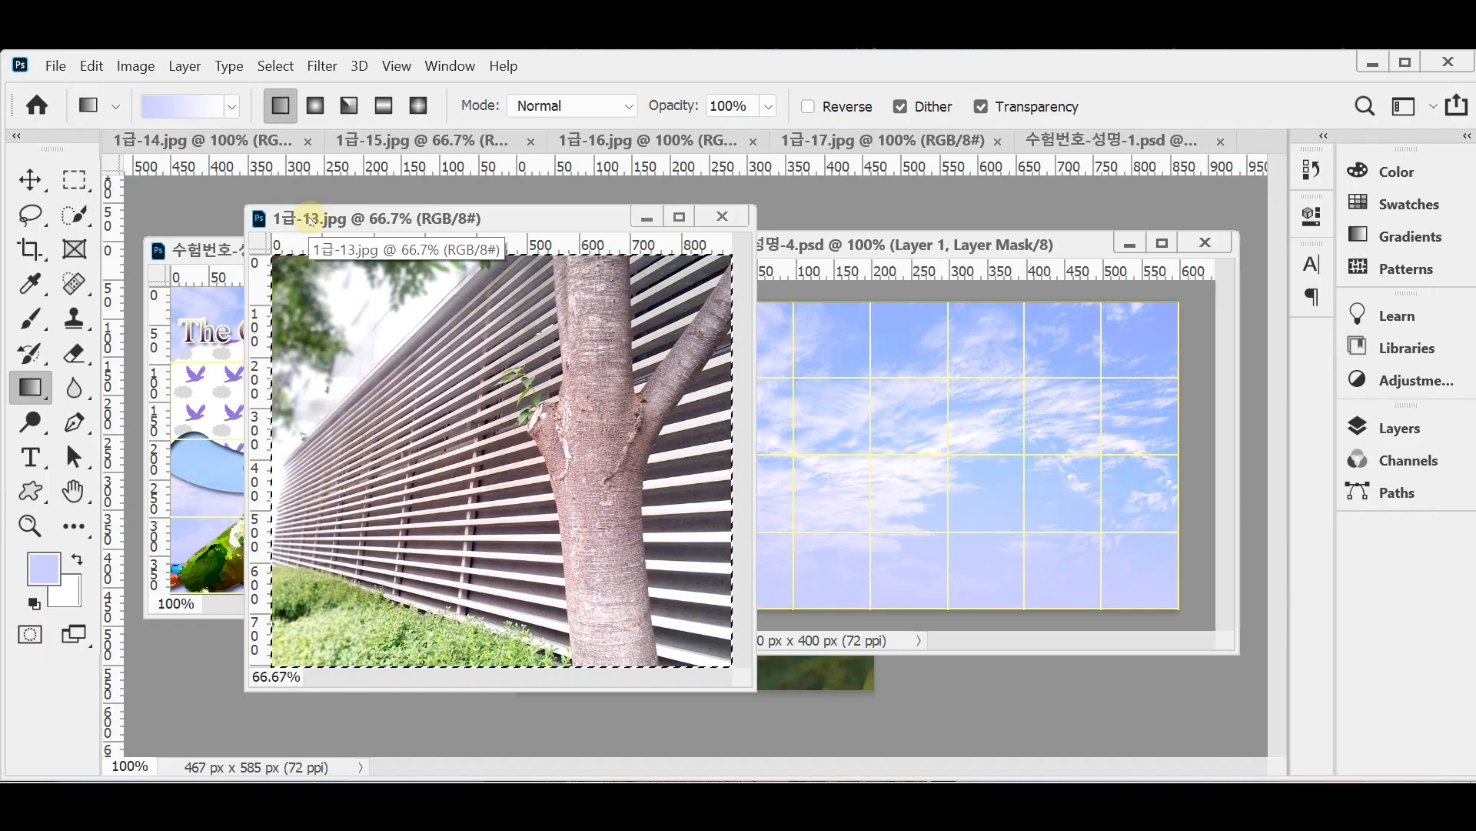
key("ctrl+w")
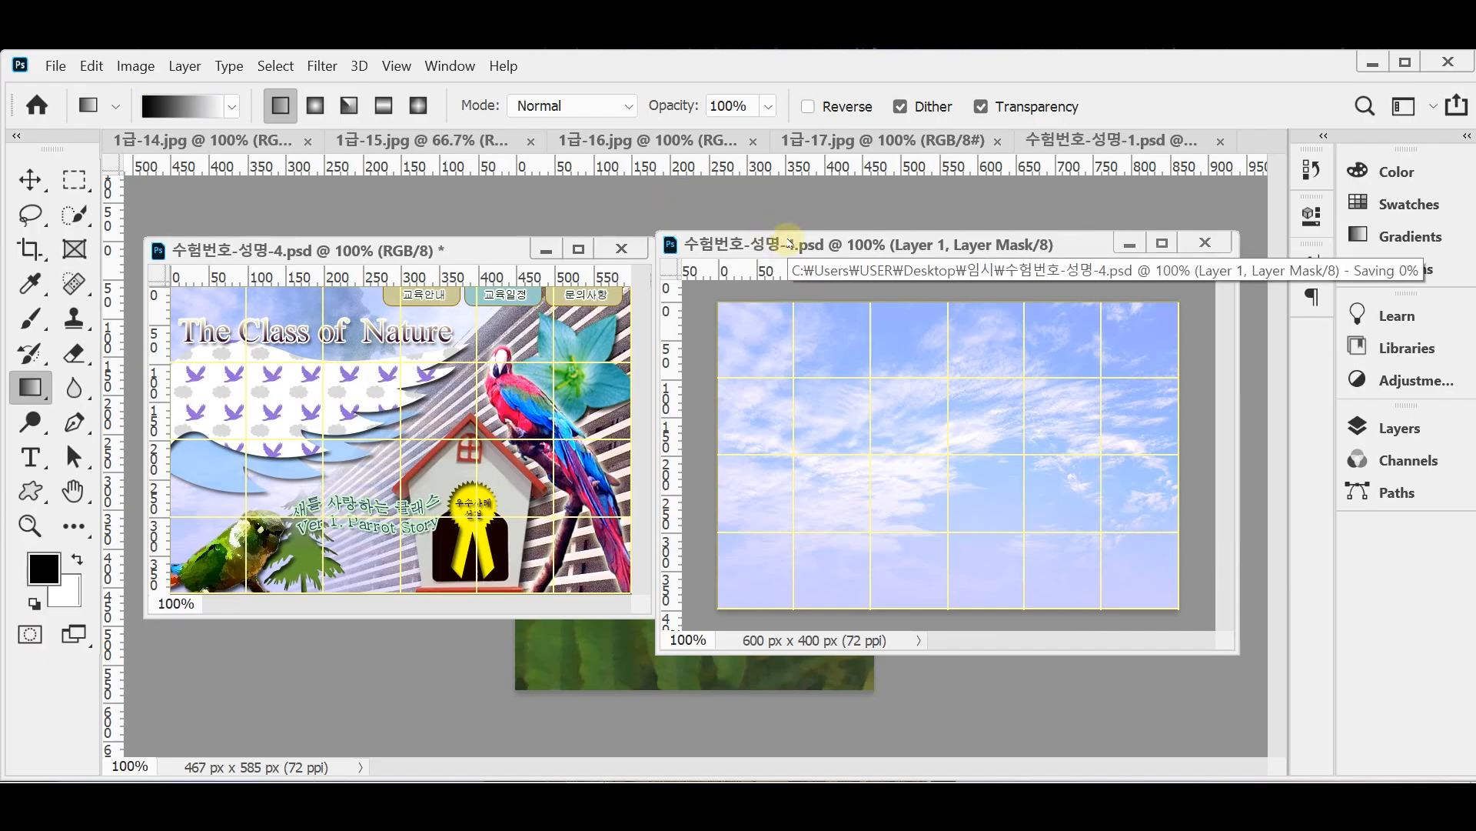
key("ctrl+v")
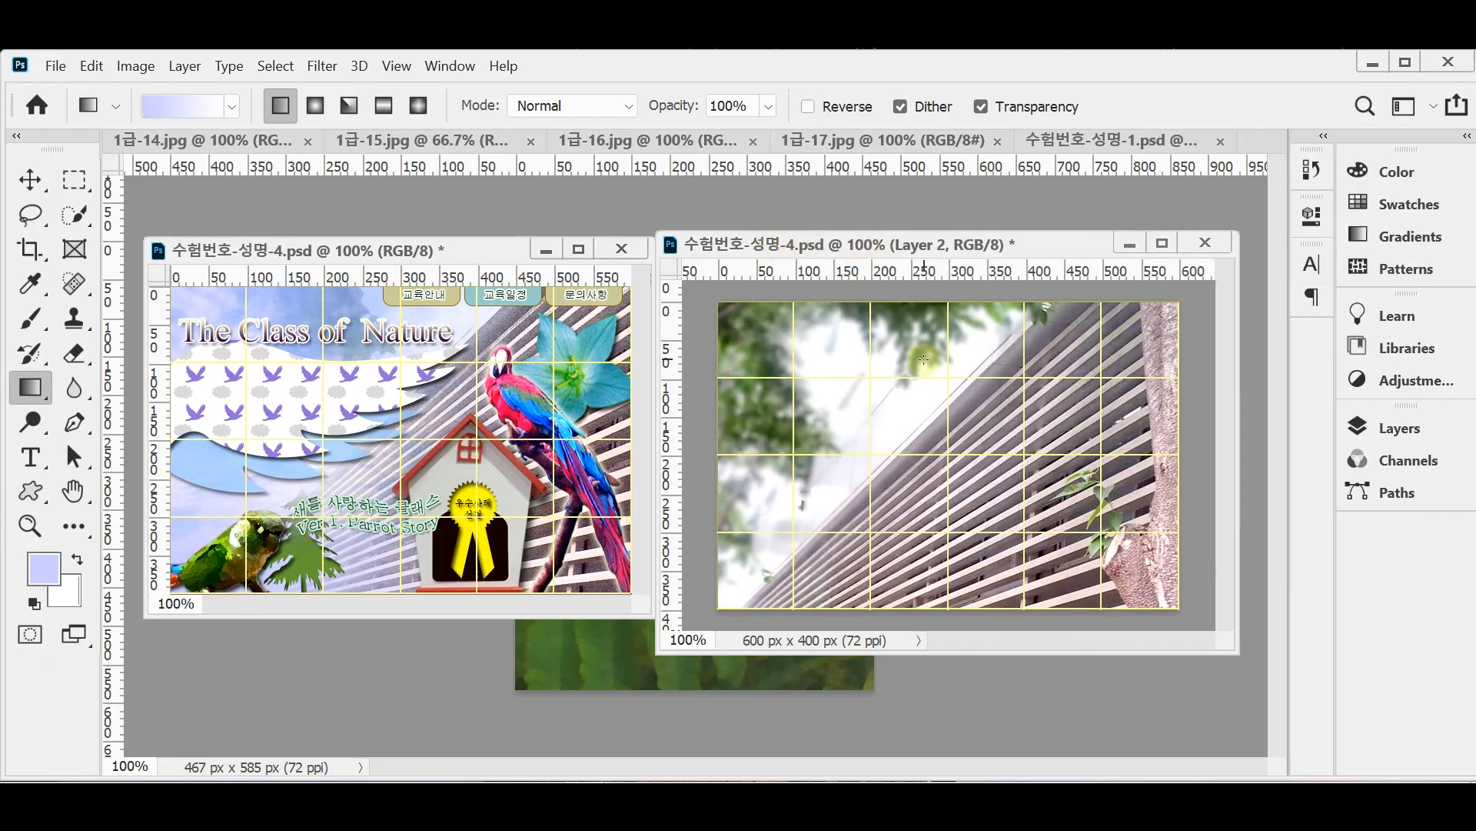
- Move the fence photo, unscaled, to a centre of about X 570 px, Y 299 px, matching the fence in the reference composition
key("ctrl+t")
left_click_drag(834, 424, 912, 416)
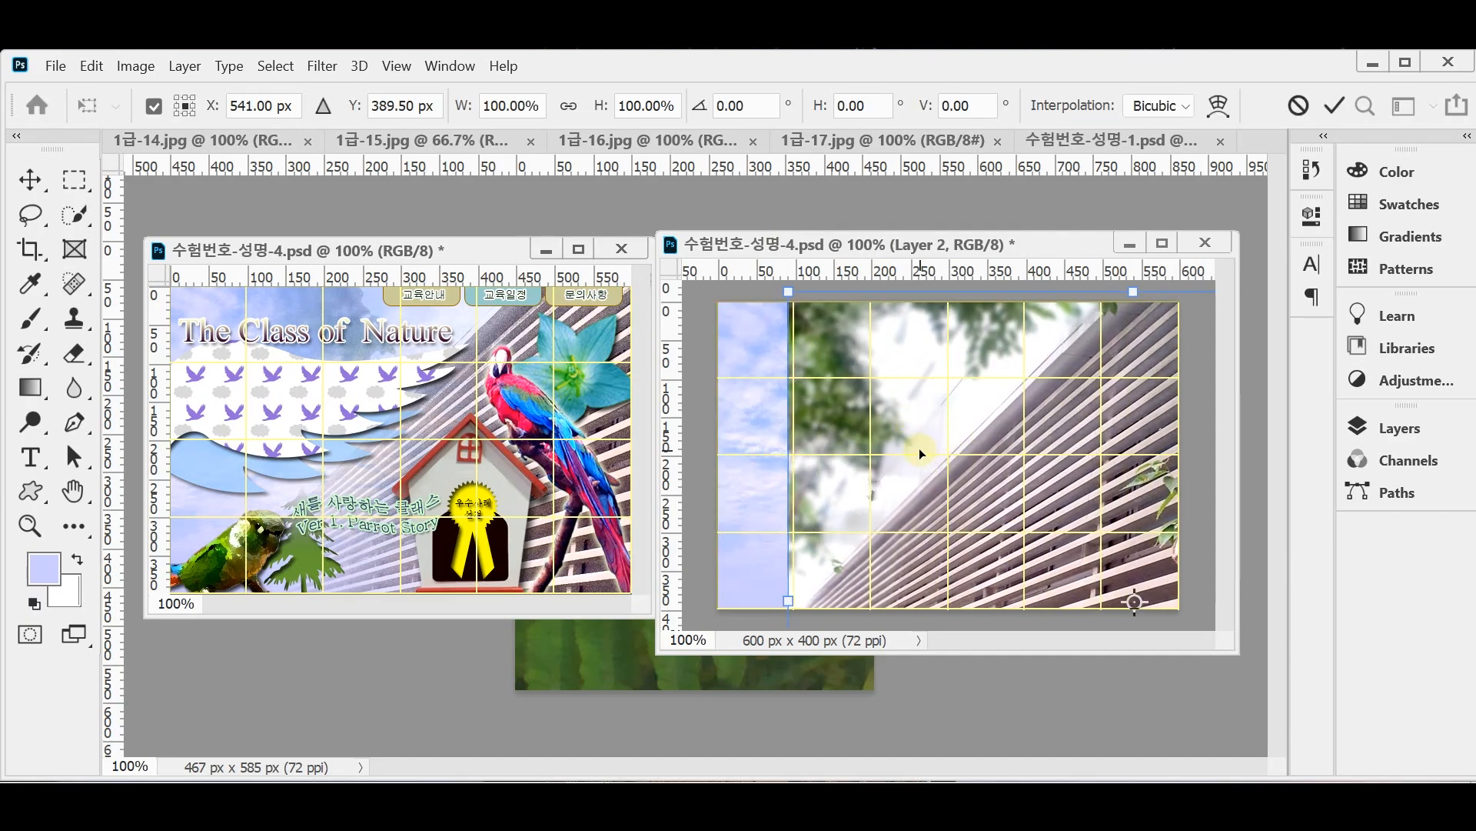
left_click_drag(914, 433, 929, 435)
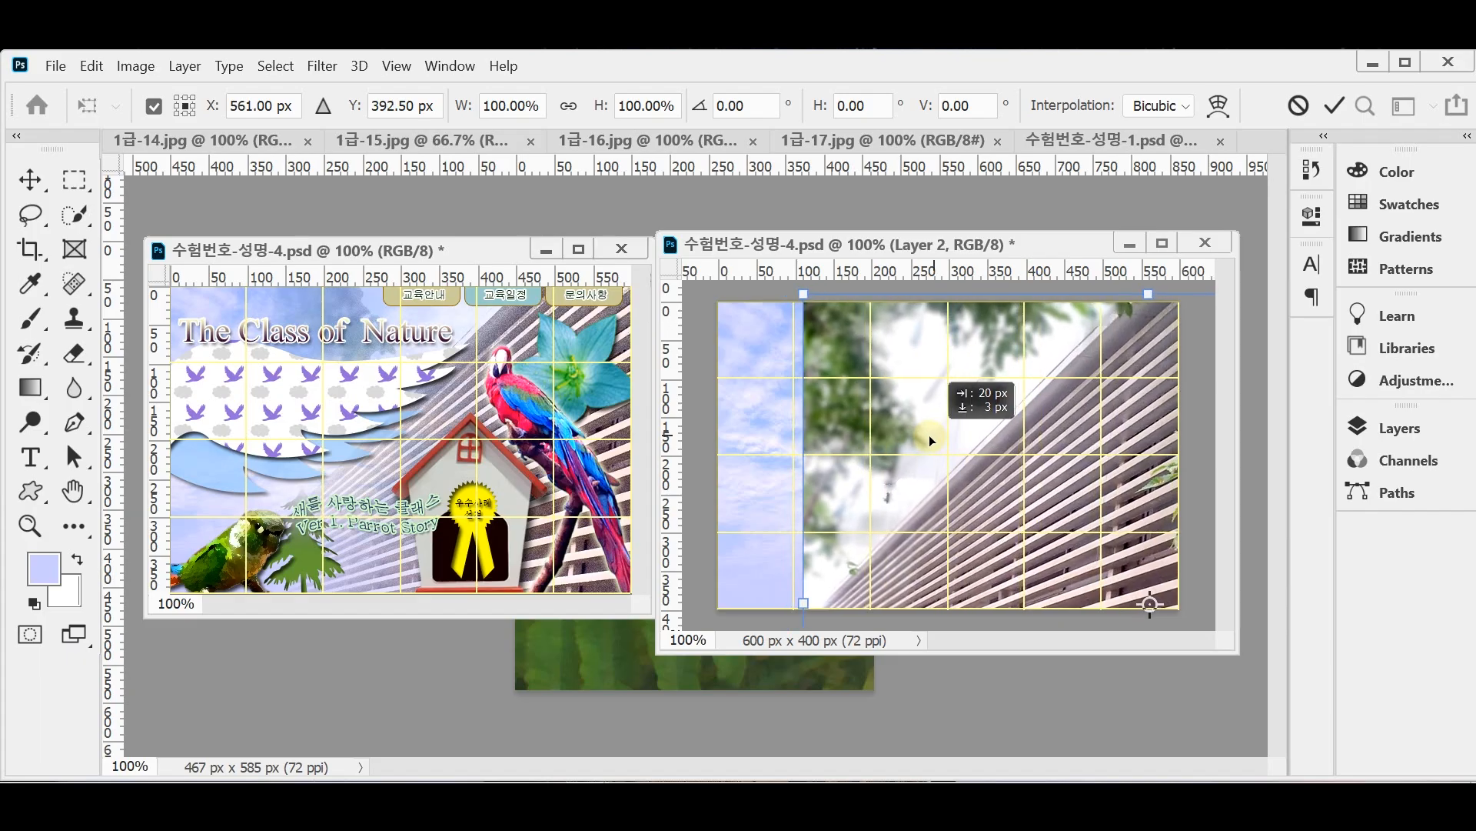
left_click_drag(929, 435, 925, 390)
left_click_drag(921, 502, 923, 464)
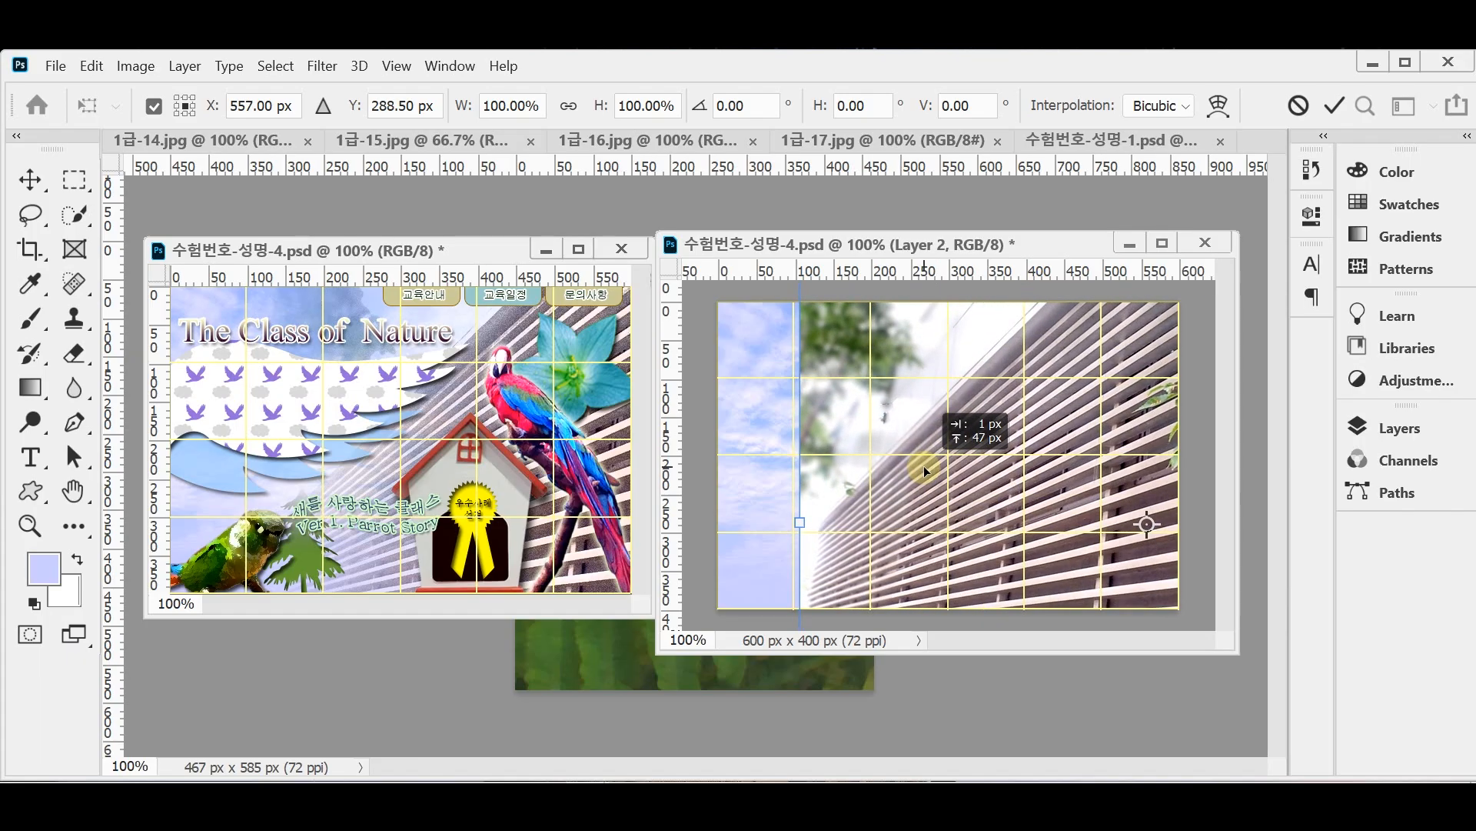
left_click_drag(924, 465, 932, 473)
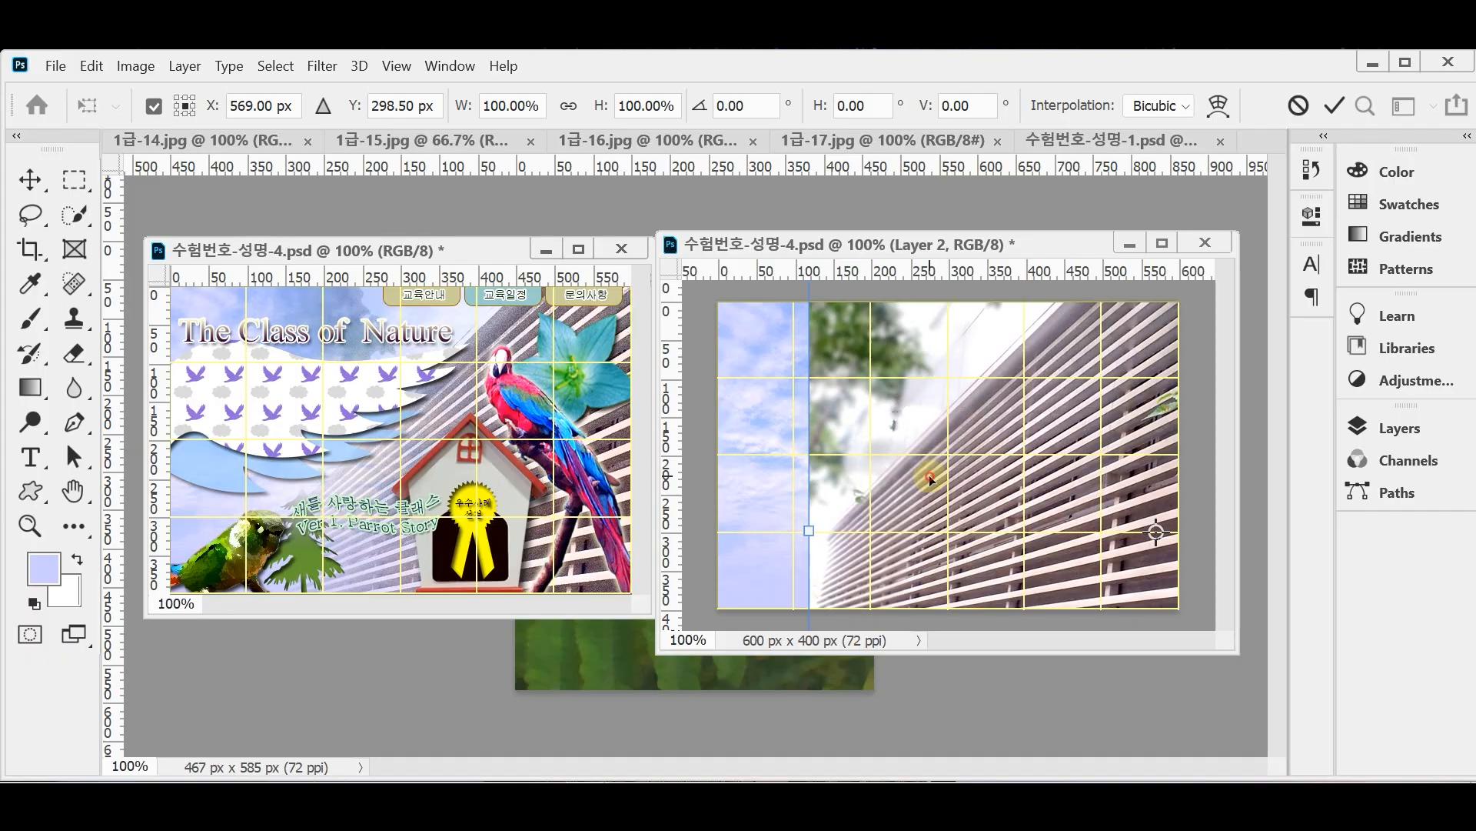
key("g")
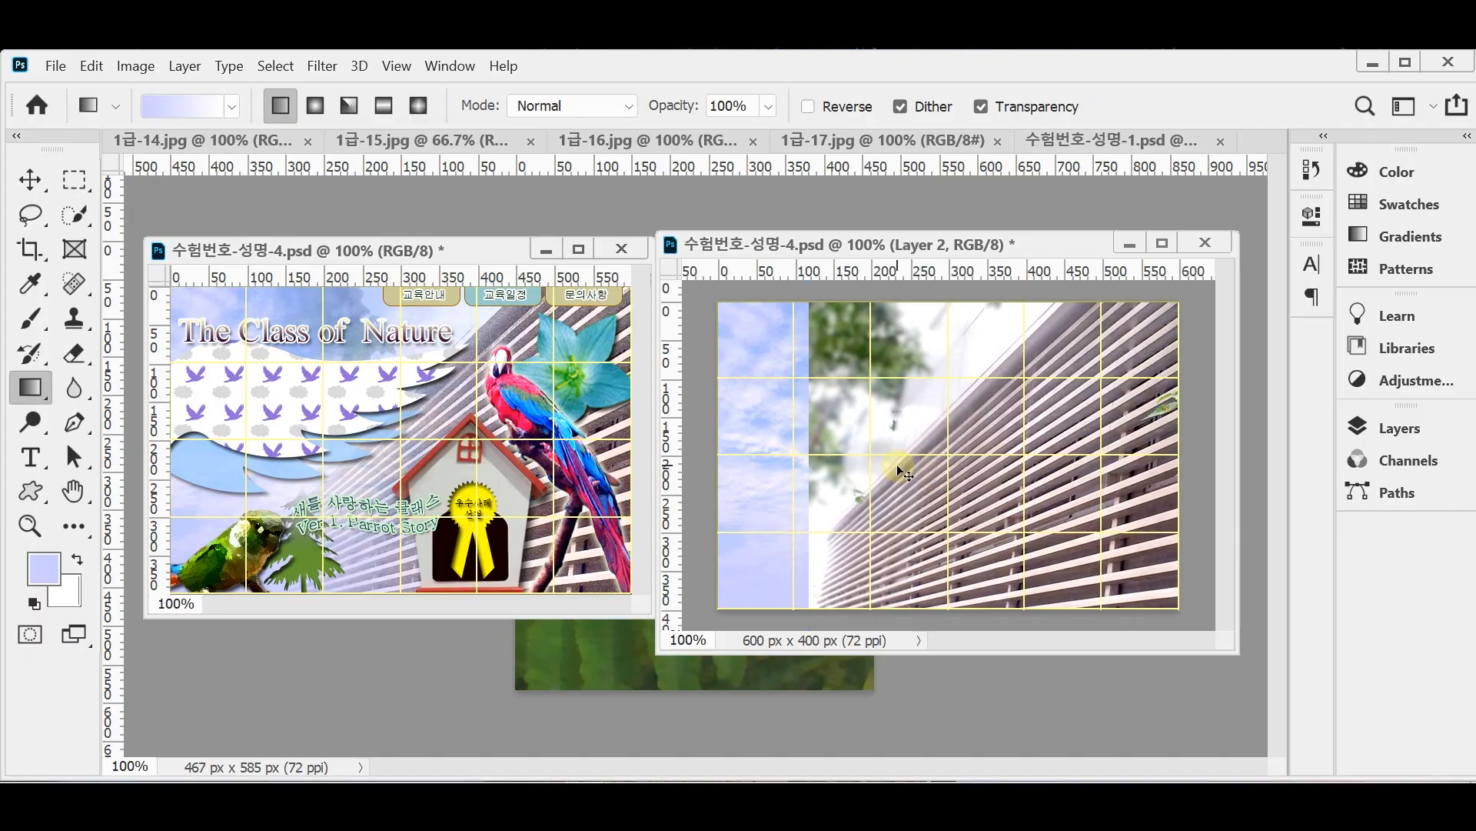
key("ctrl+Right")
key("ctrl+Right")
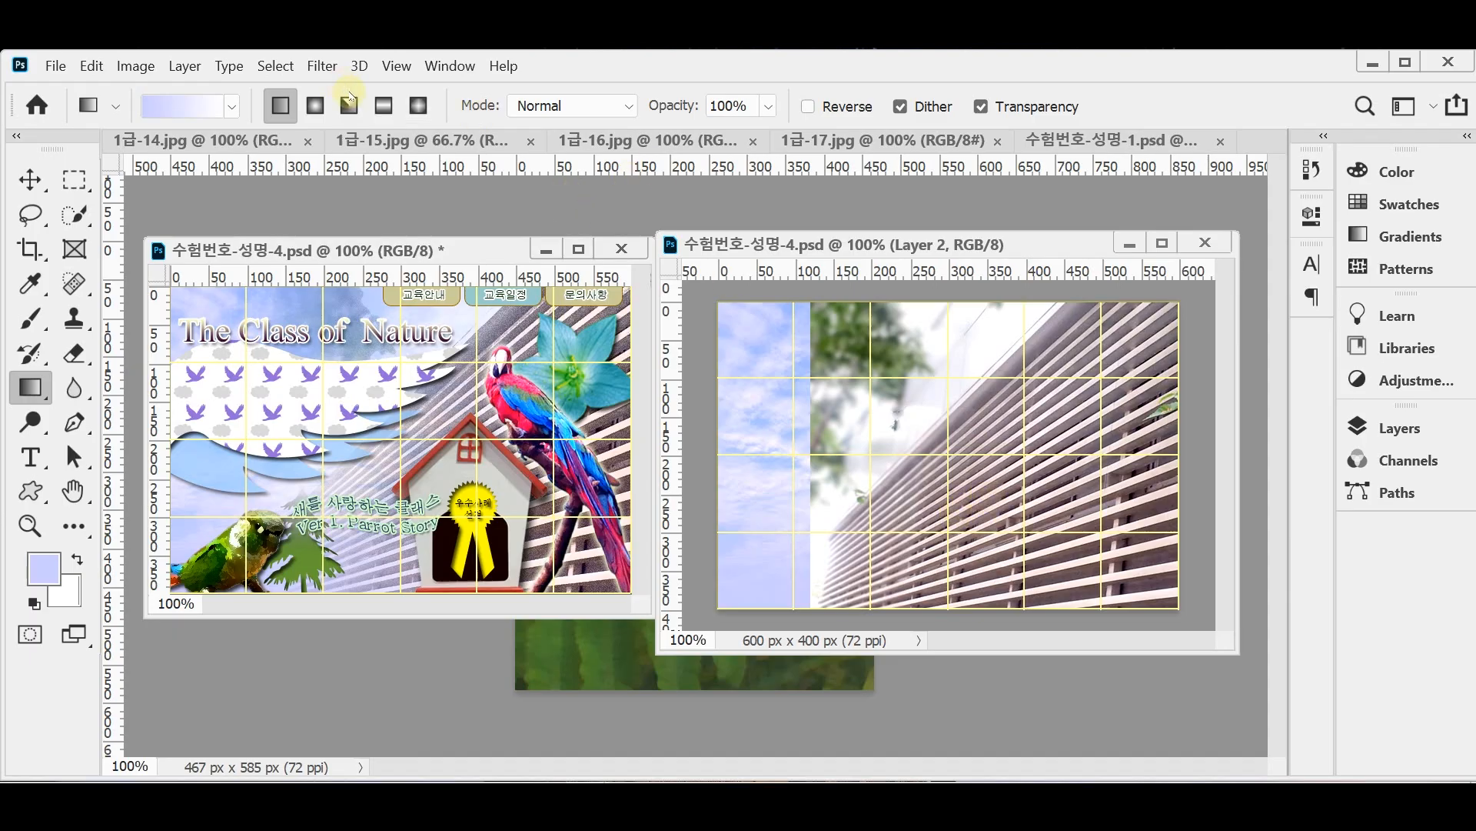
- Apply the artistic Film Grain filter to the fence layer, Layer 2
left_click(324, 68)
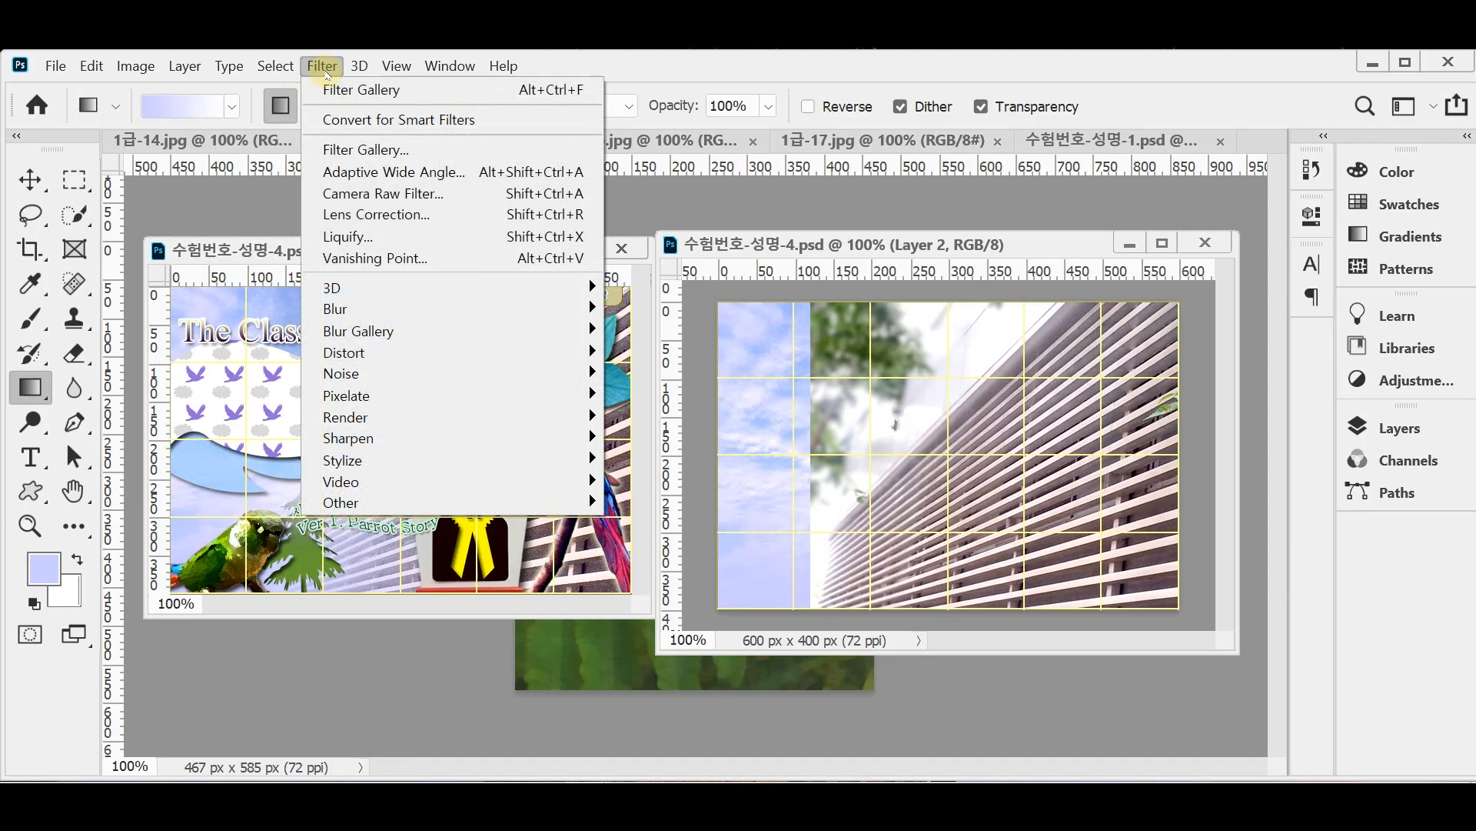
left_click(359, 151)
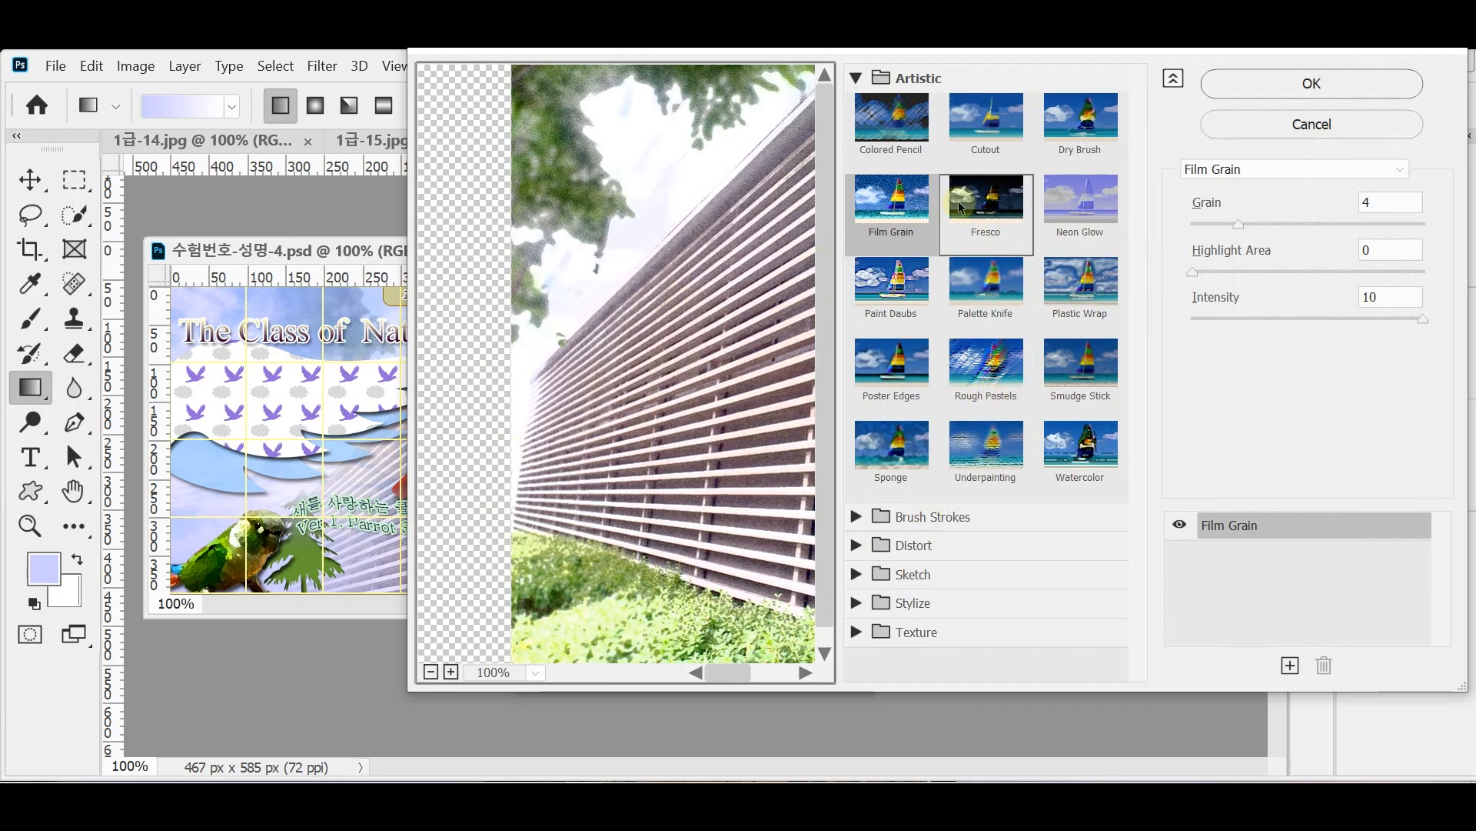
left_click(892, 208)
left_click(1312, 87)
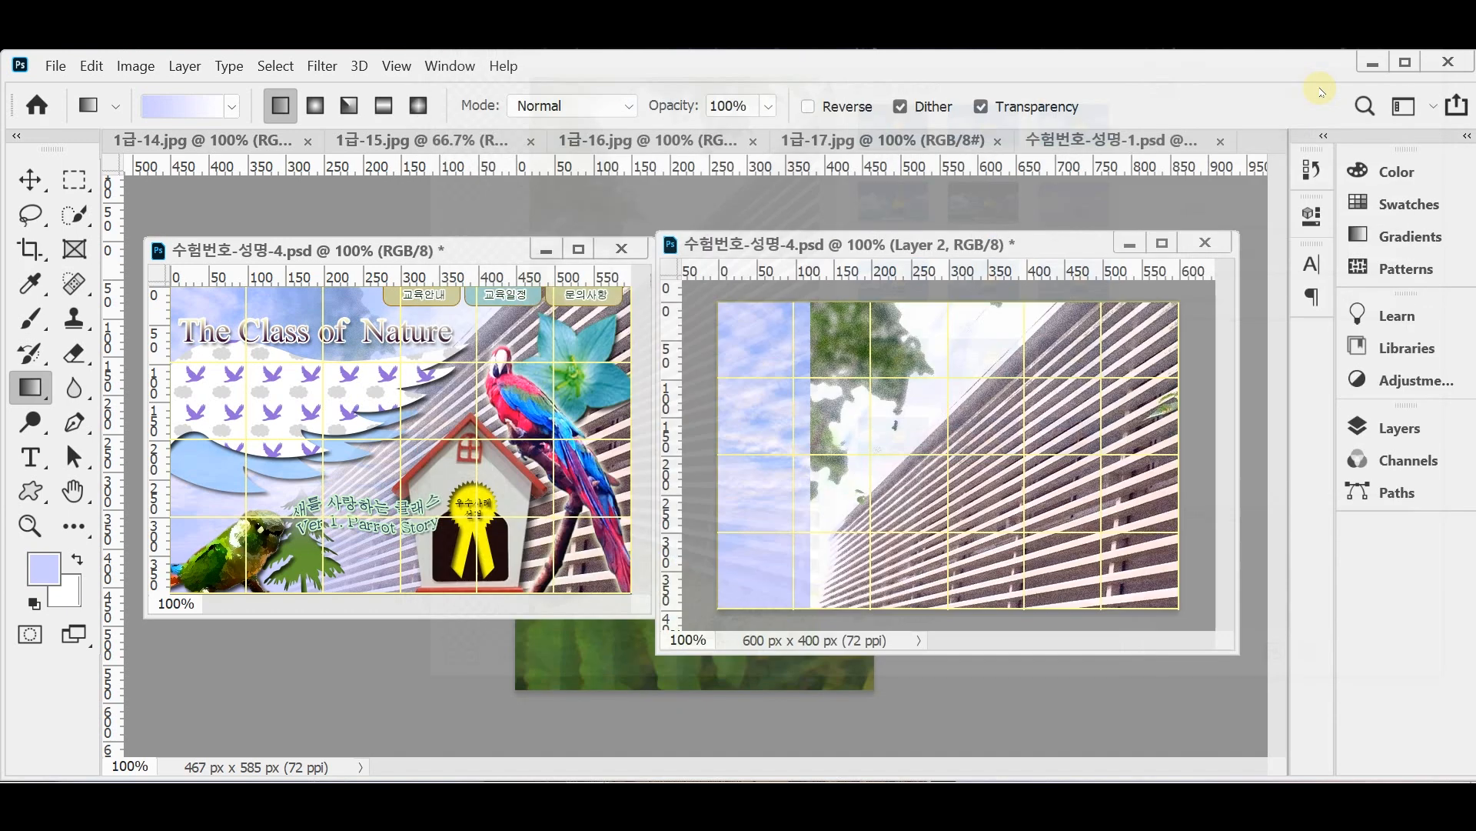
- Add a mask to Layer 2, fade it with a horizontal black-to-white gradient from about X 100 to 500 px, and save
left_click(1399, 427)
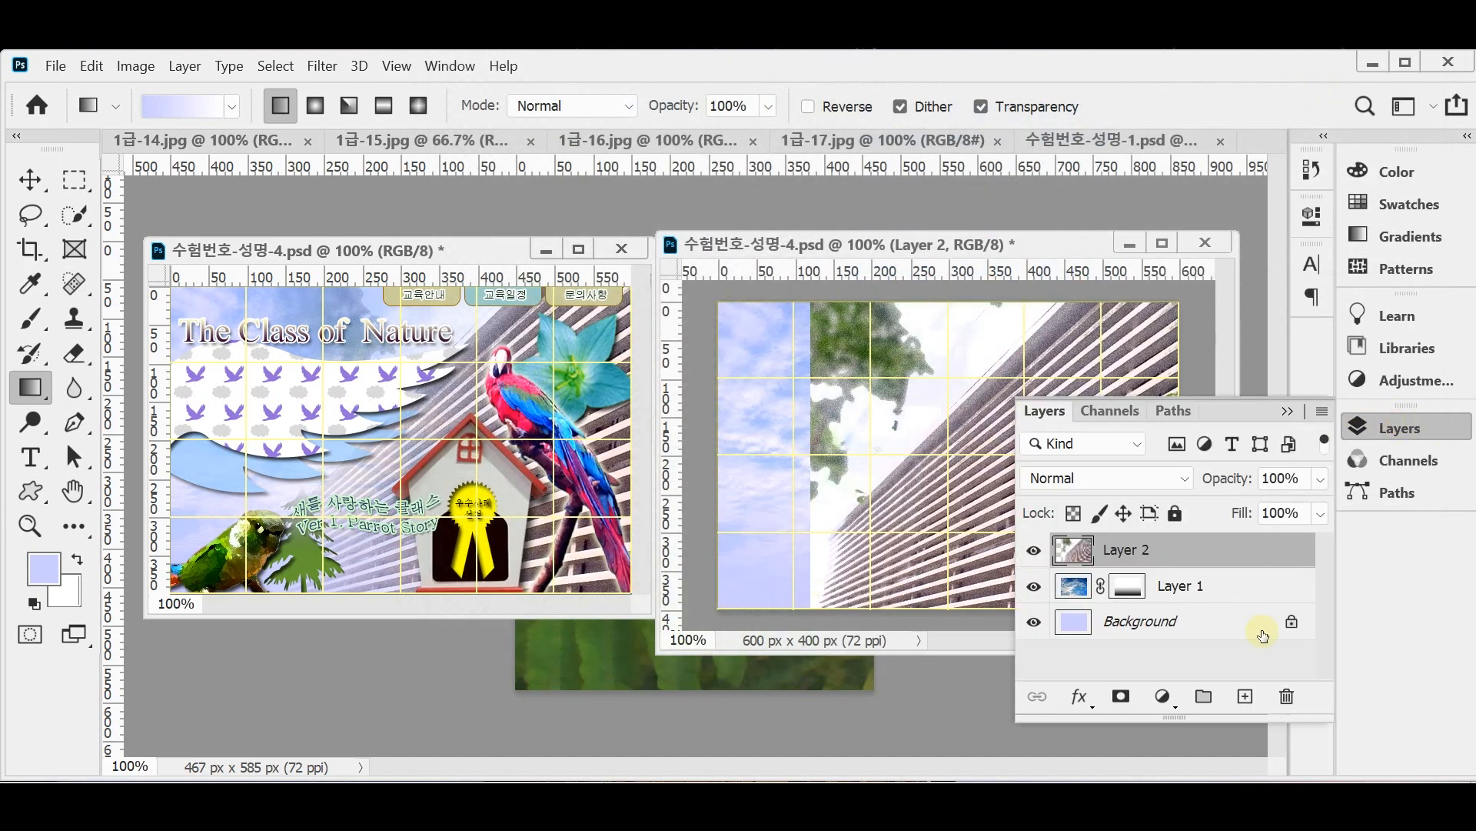
left_click(1116, 696)
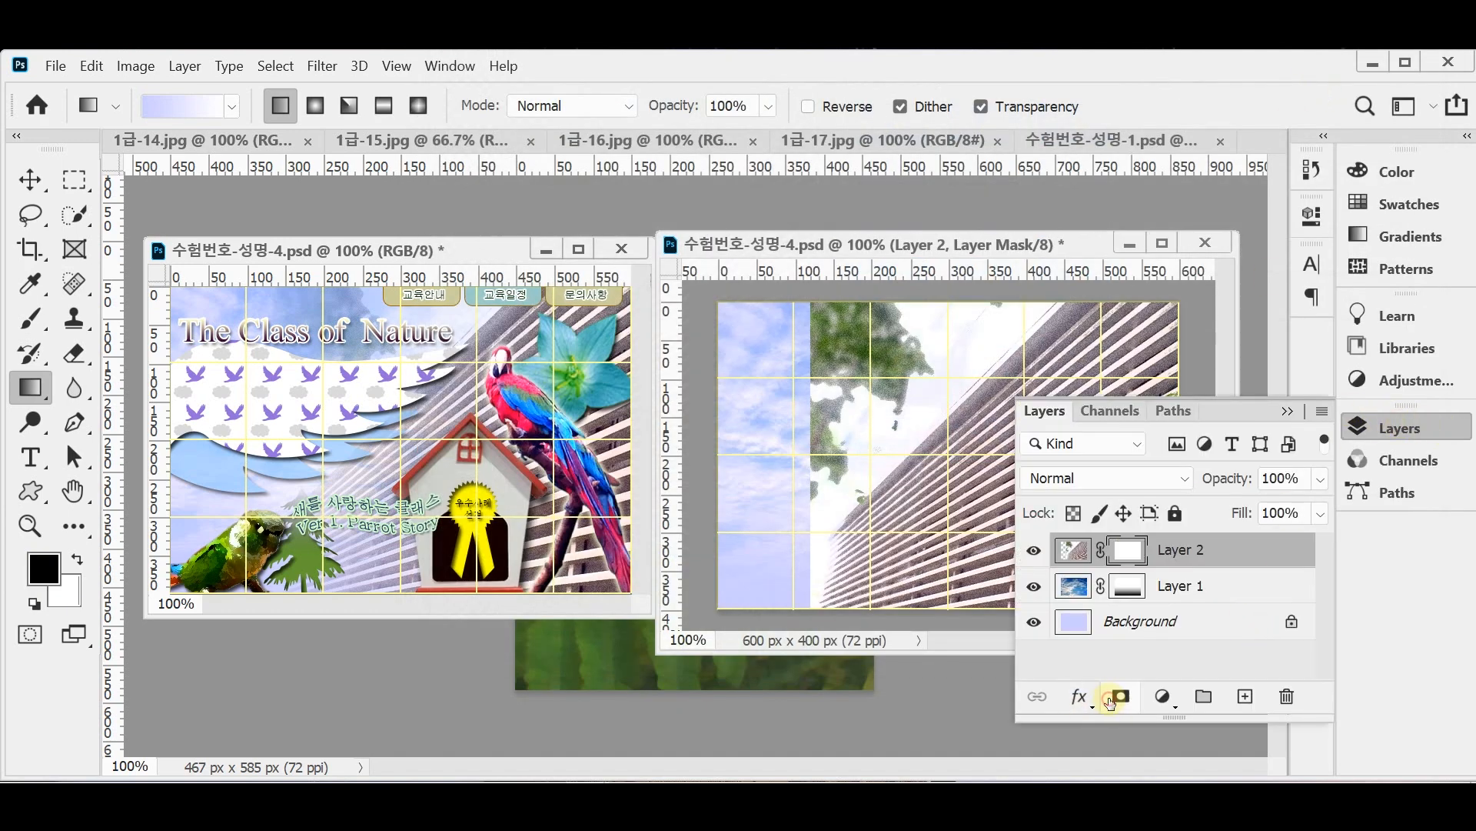
left_click(1365, 427)
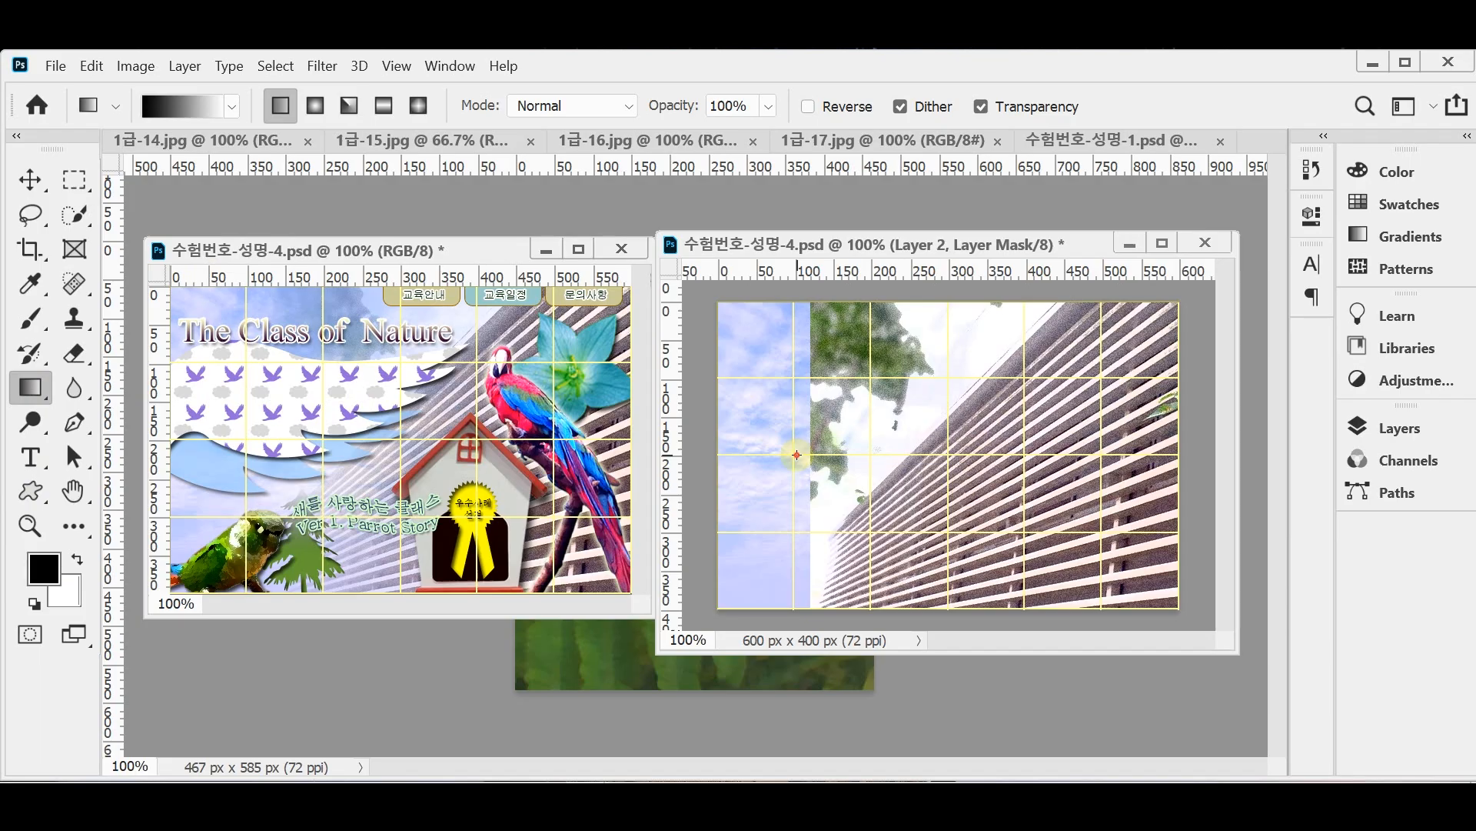
left_click_drag(796, 454, 1100, 454)
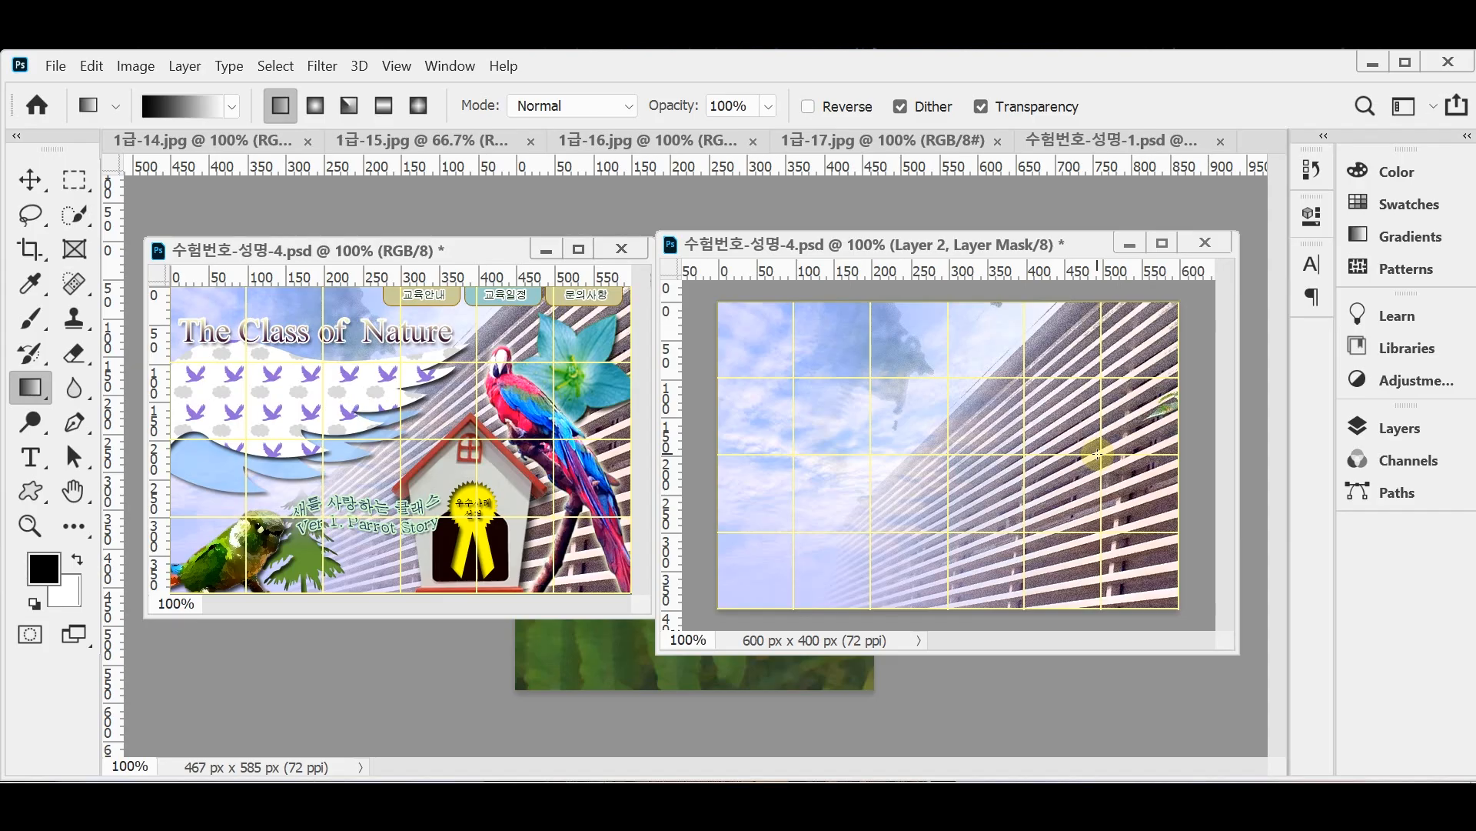
key("ctrl+s")
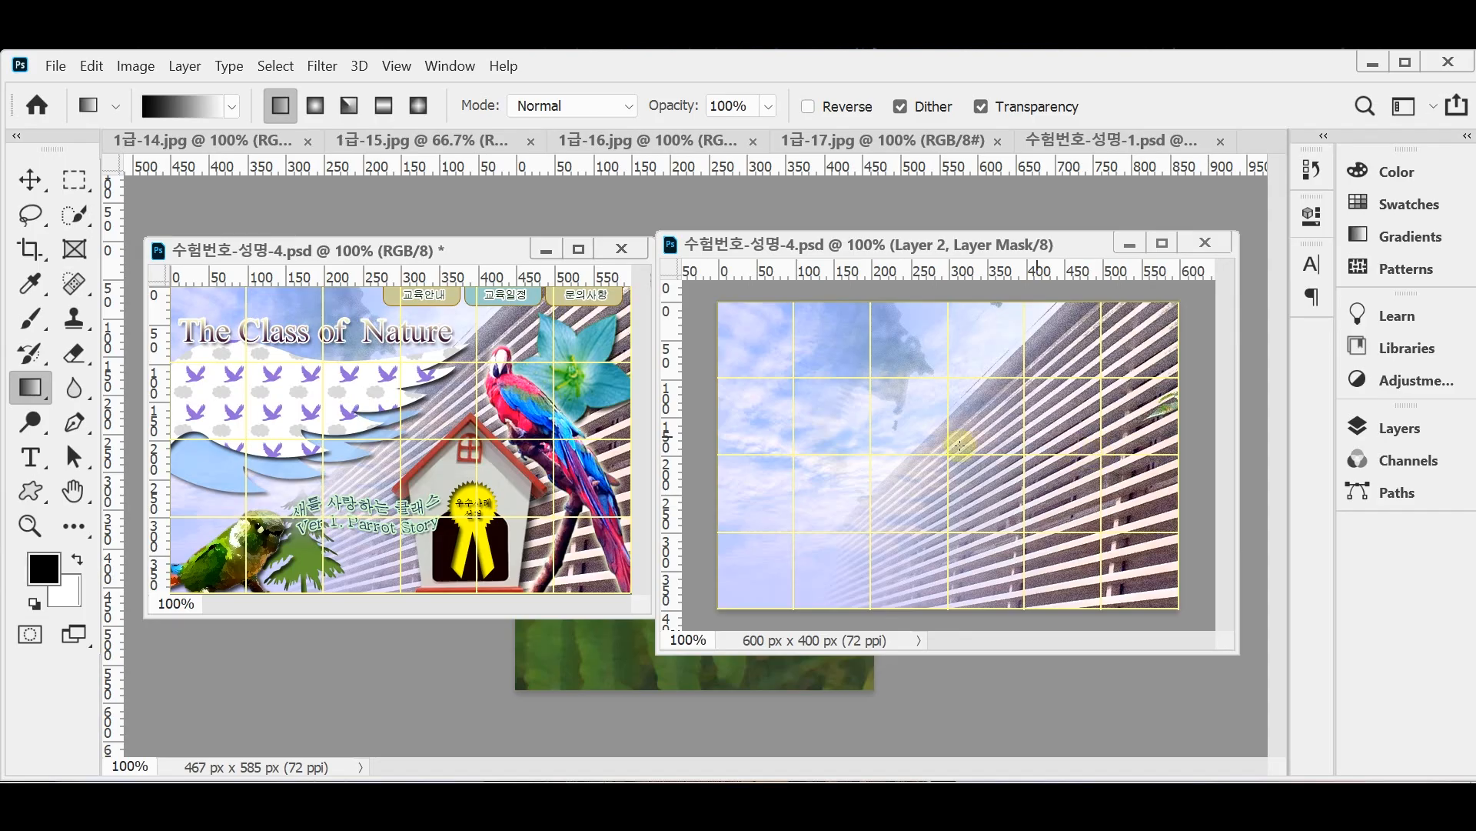
- In 1급-14.jpg, select the white background with the Magic Wand at tolerance 32 and invert the selection to isolate the birdhouse
left_click_drag(206, 139, 491, 215)
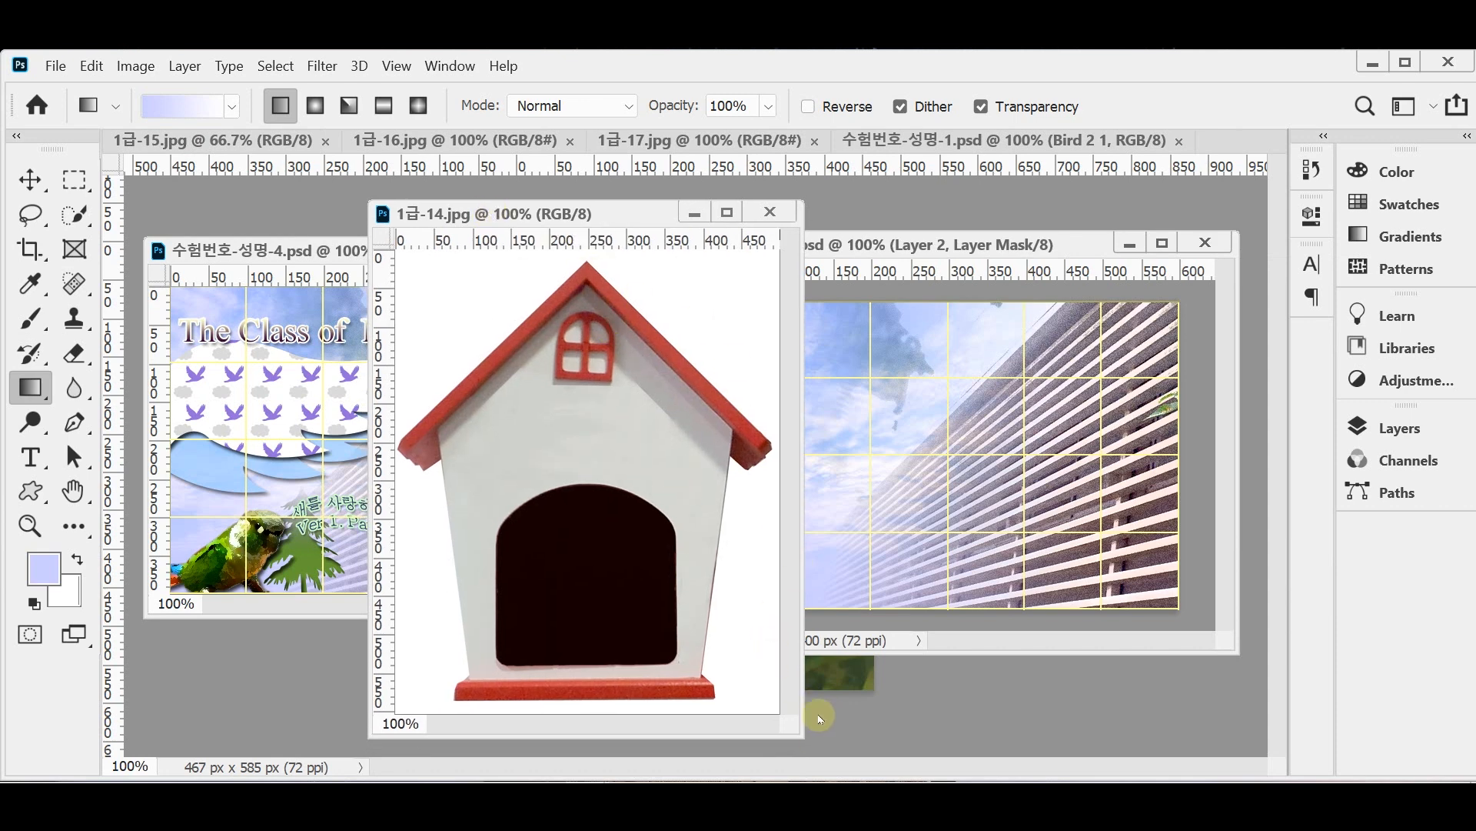
left_click_drag(804, 734, 842, 741)
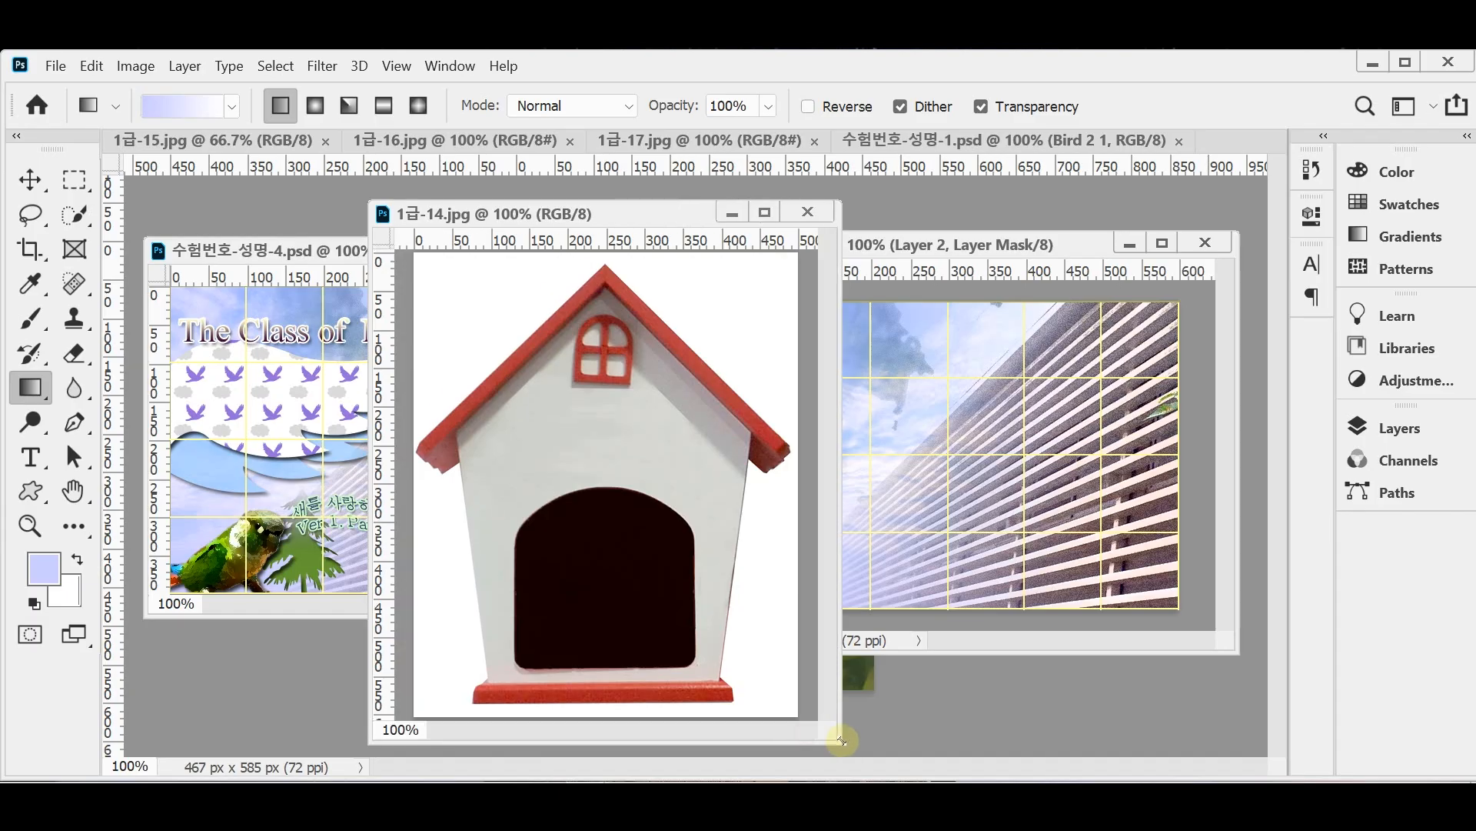
left_click(74, 215)
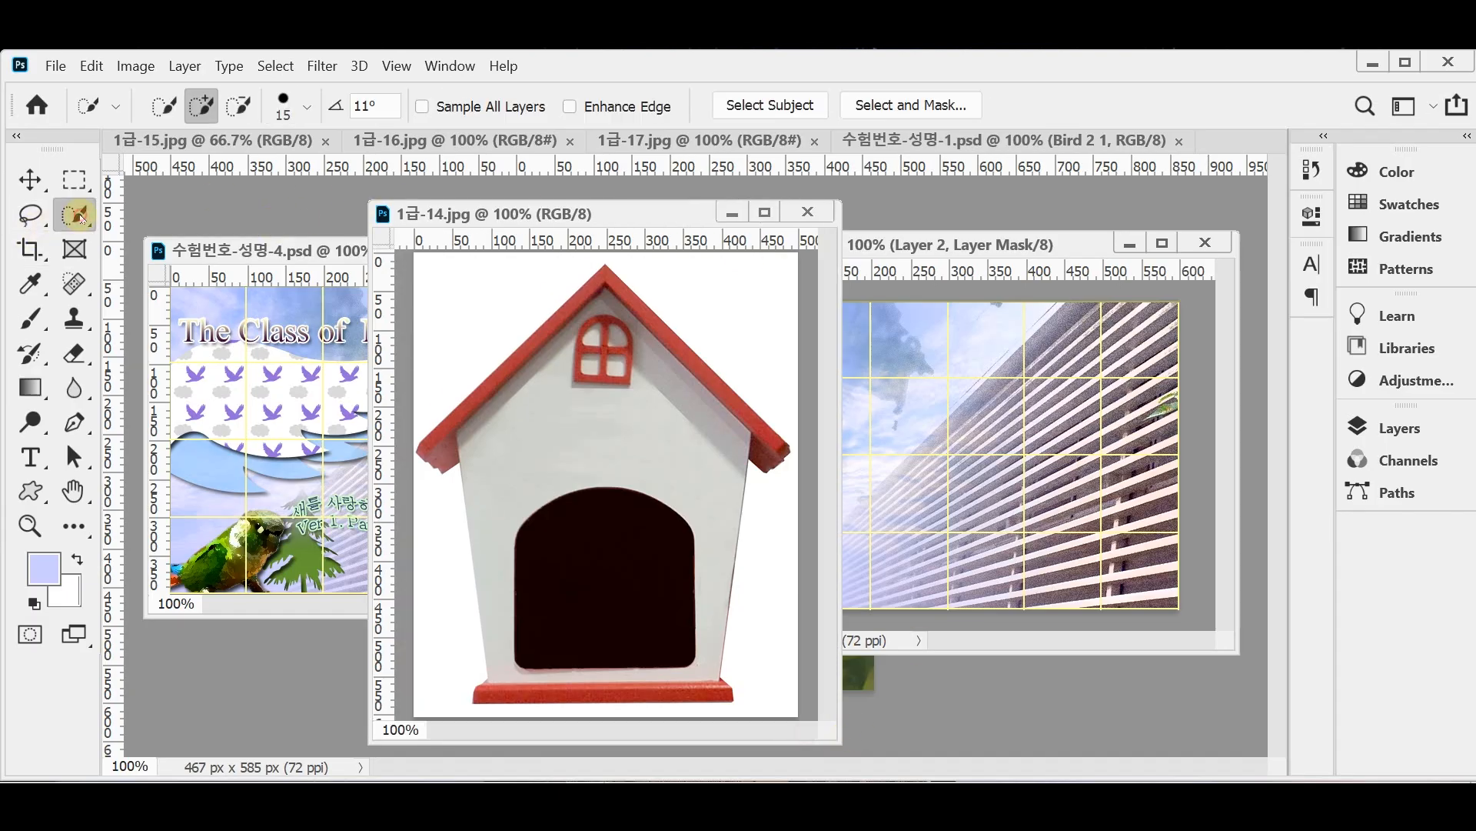
left_click(162, 264)
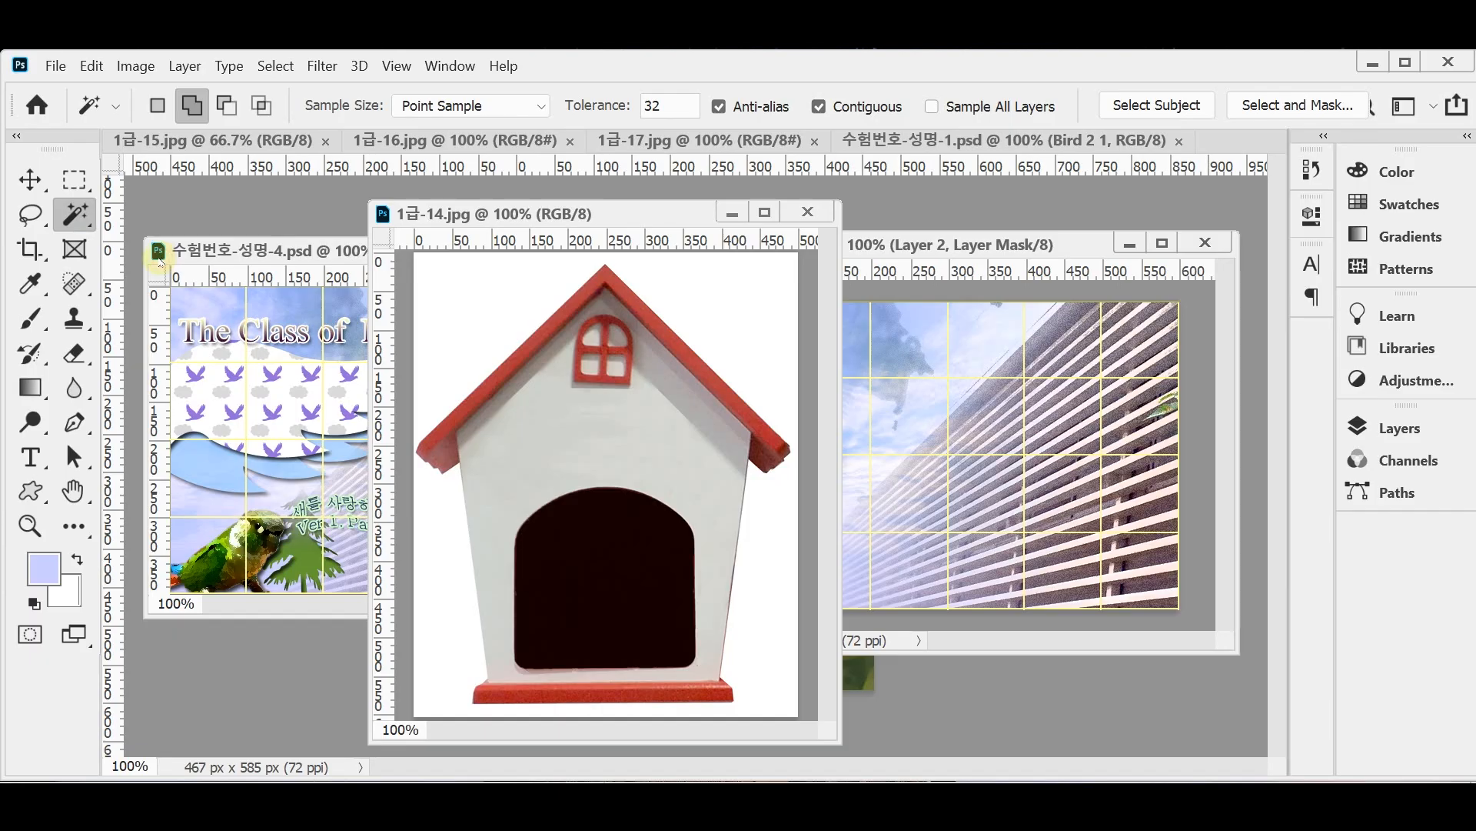
left_click(444, 294)
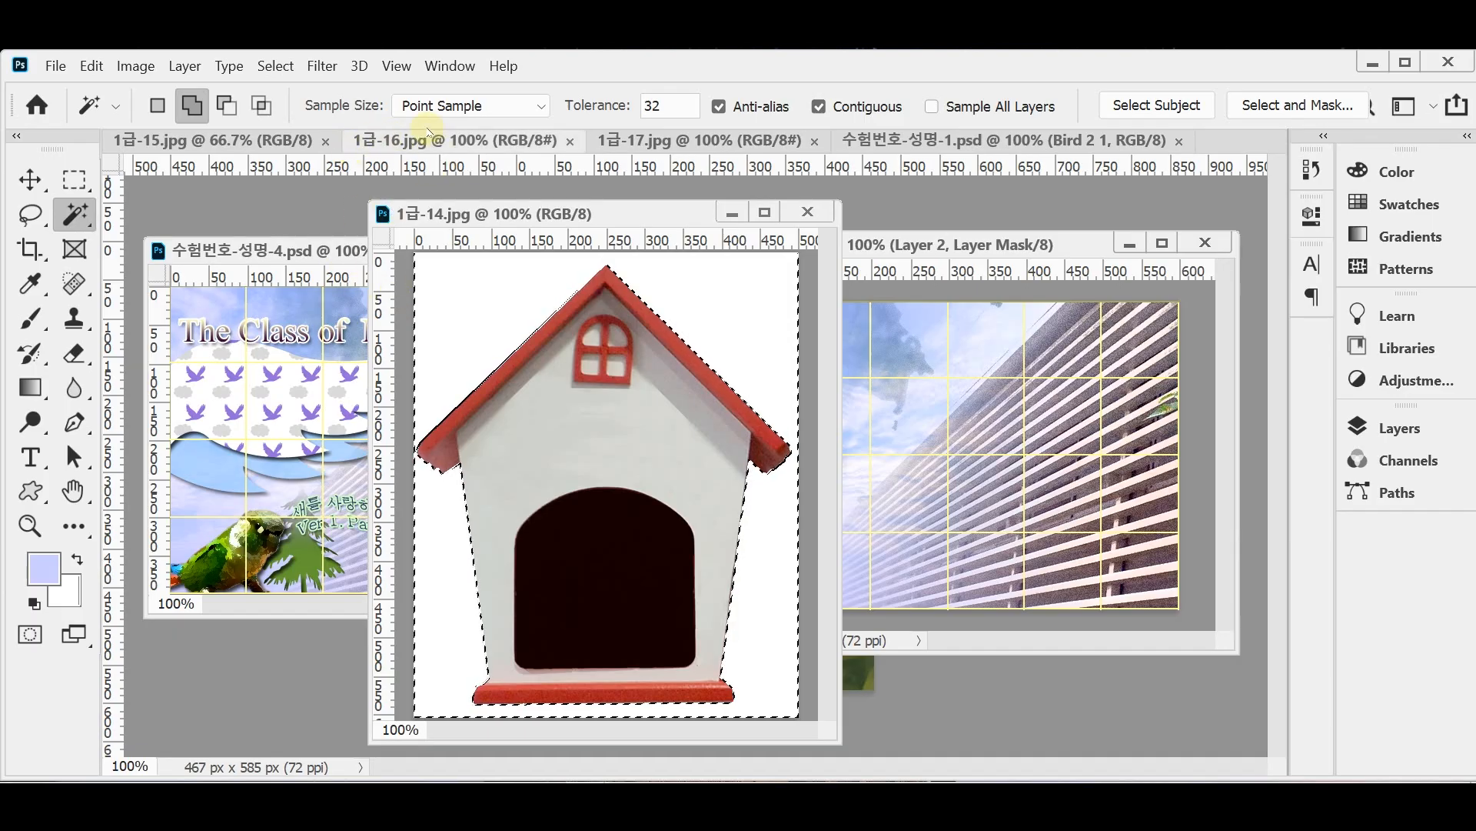
left_click(283, 68)
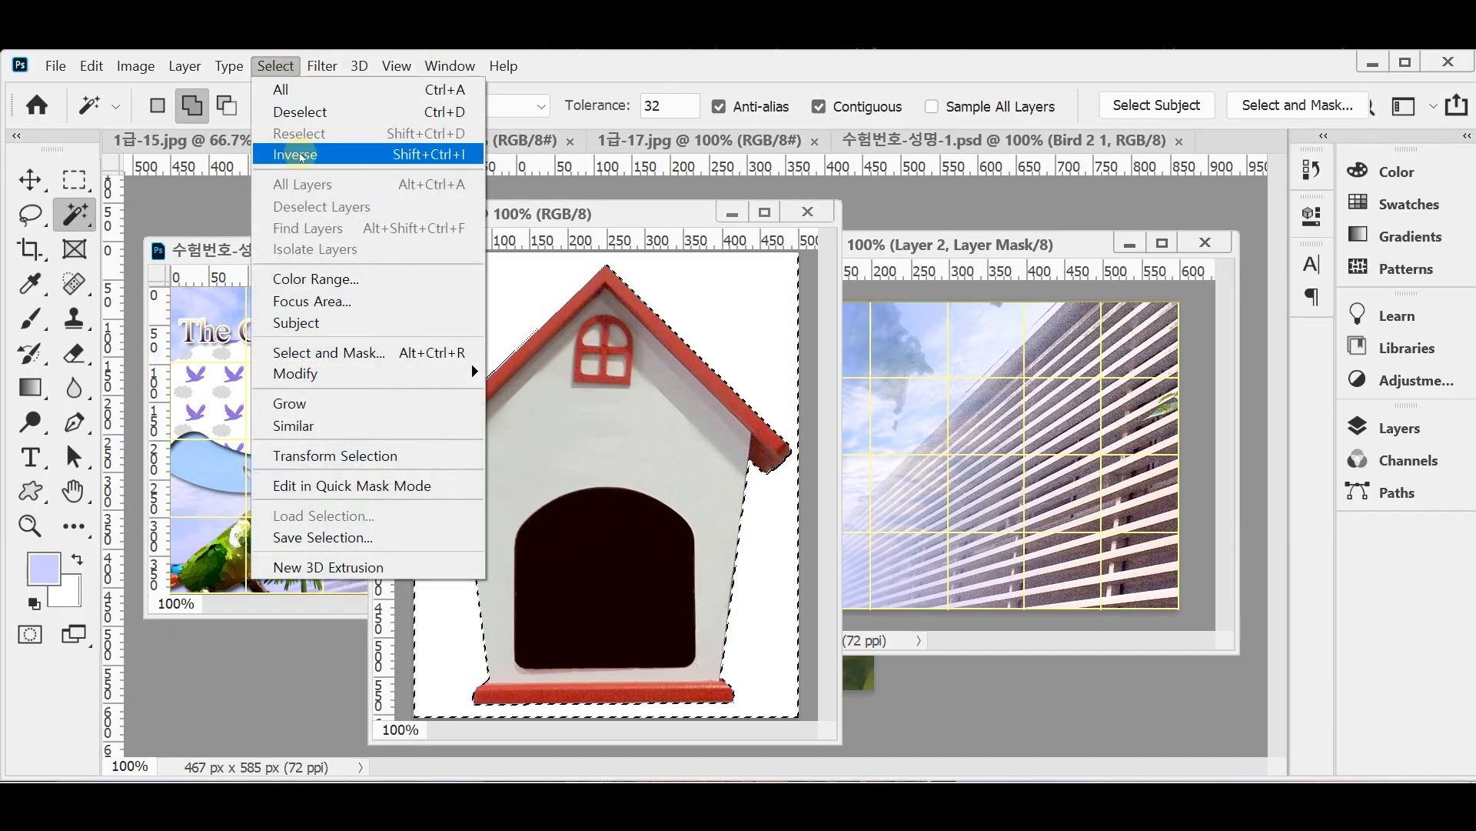
left_click(300, 156)
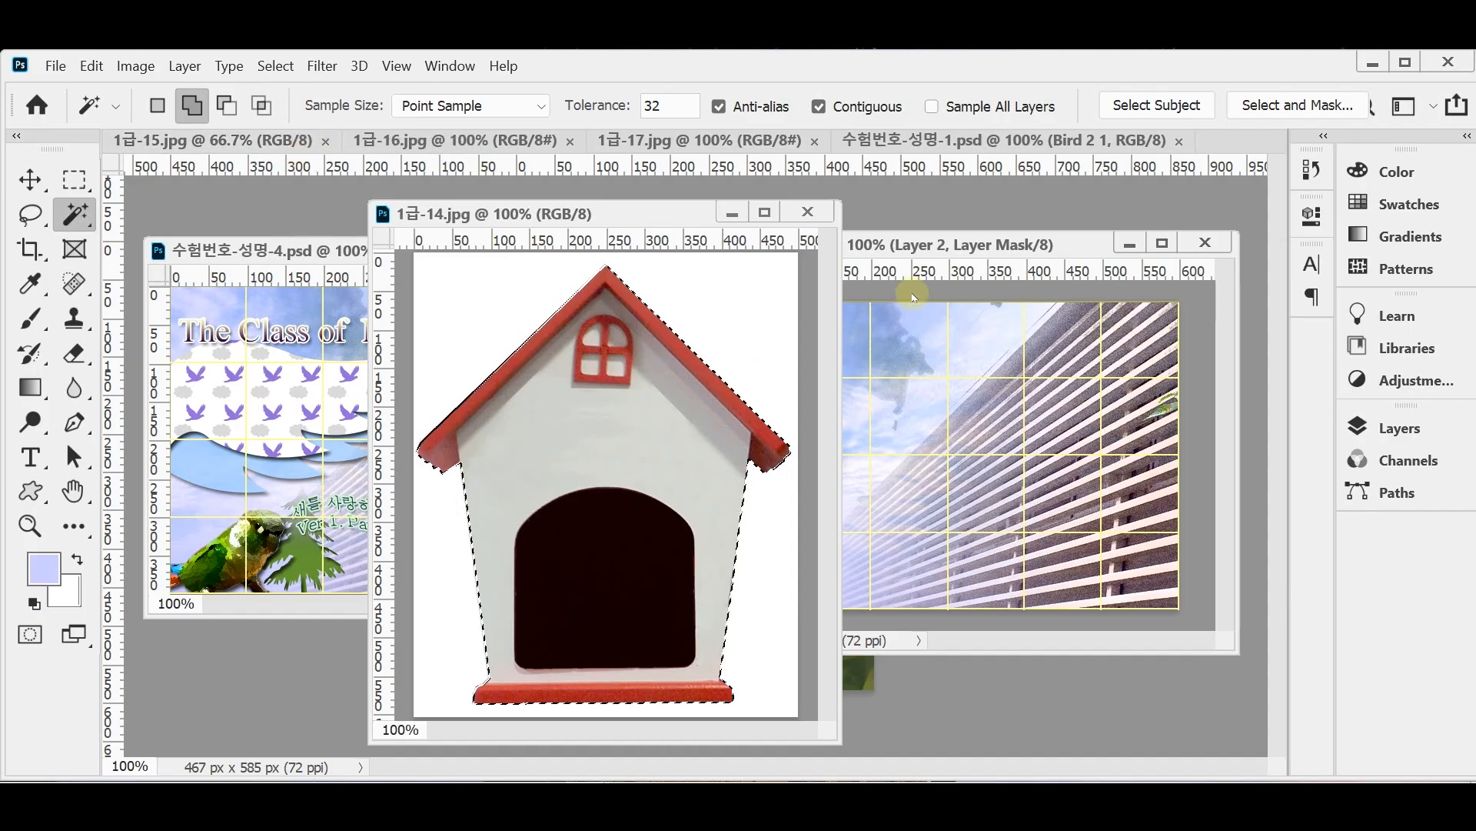
- Paste a copy of the selected birdhouse into 수험번호-성명-4.psd above the fence layer
left_click(913, 246)
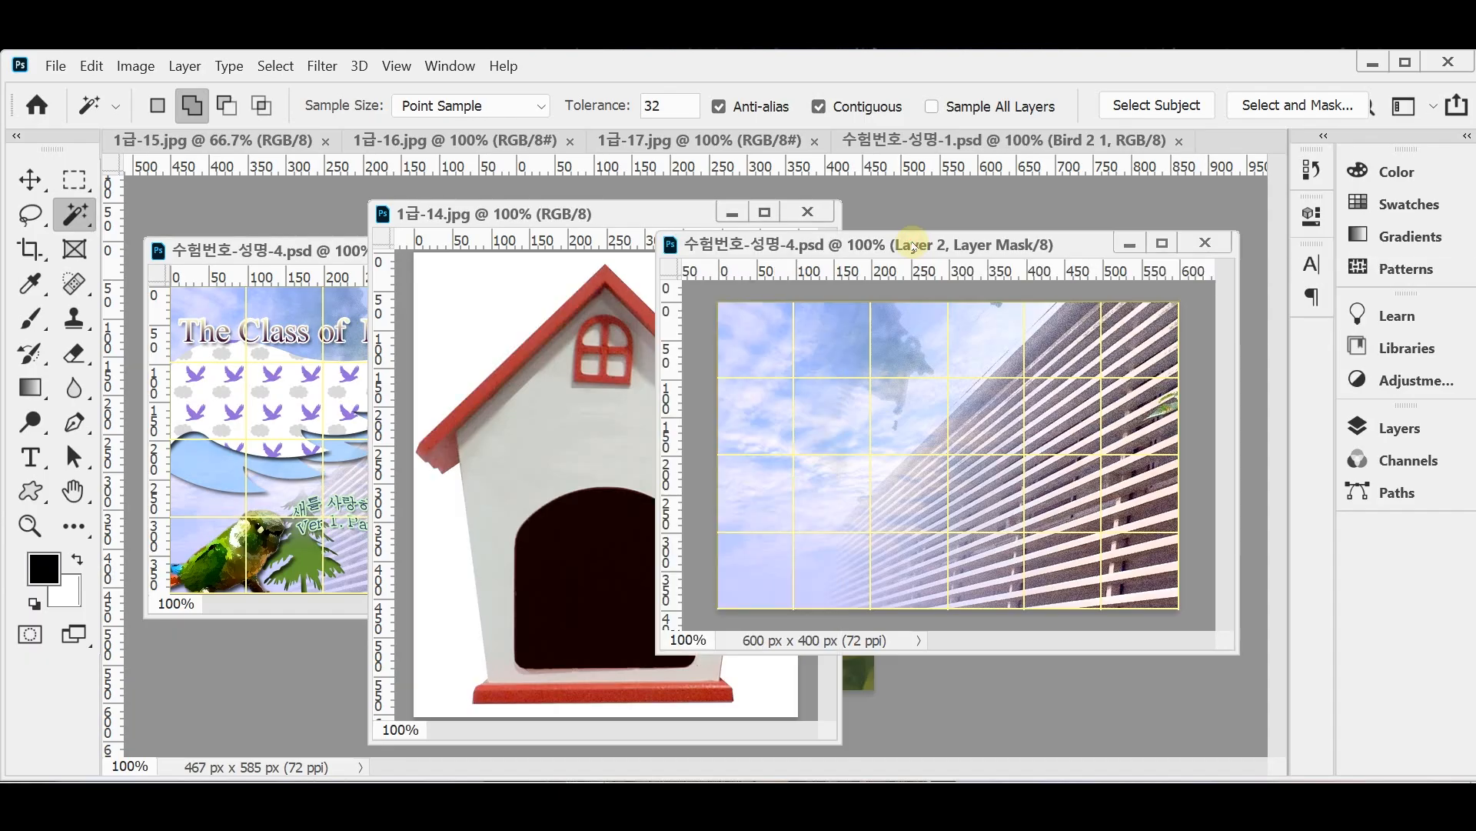
key("ctrl+s")
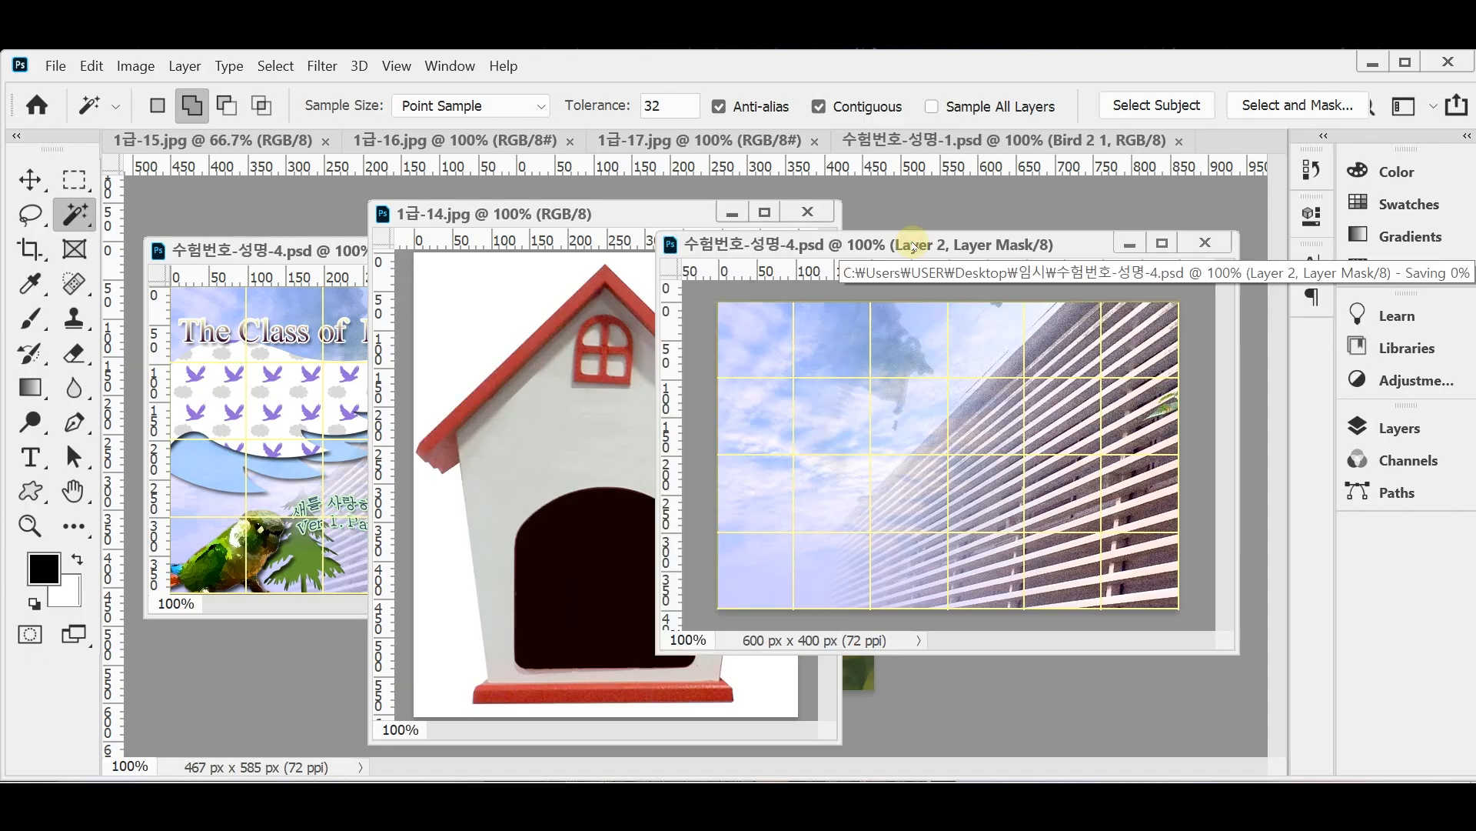
key("ctrl+v")
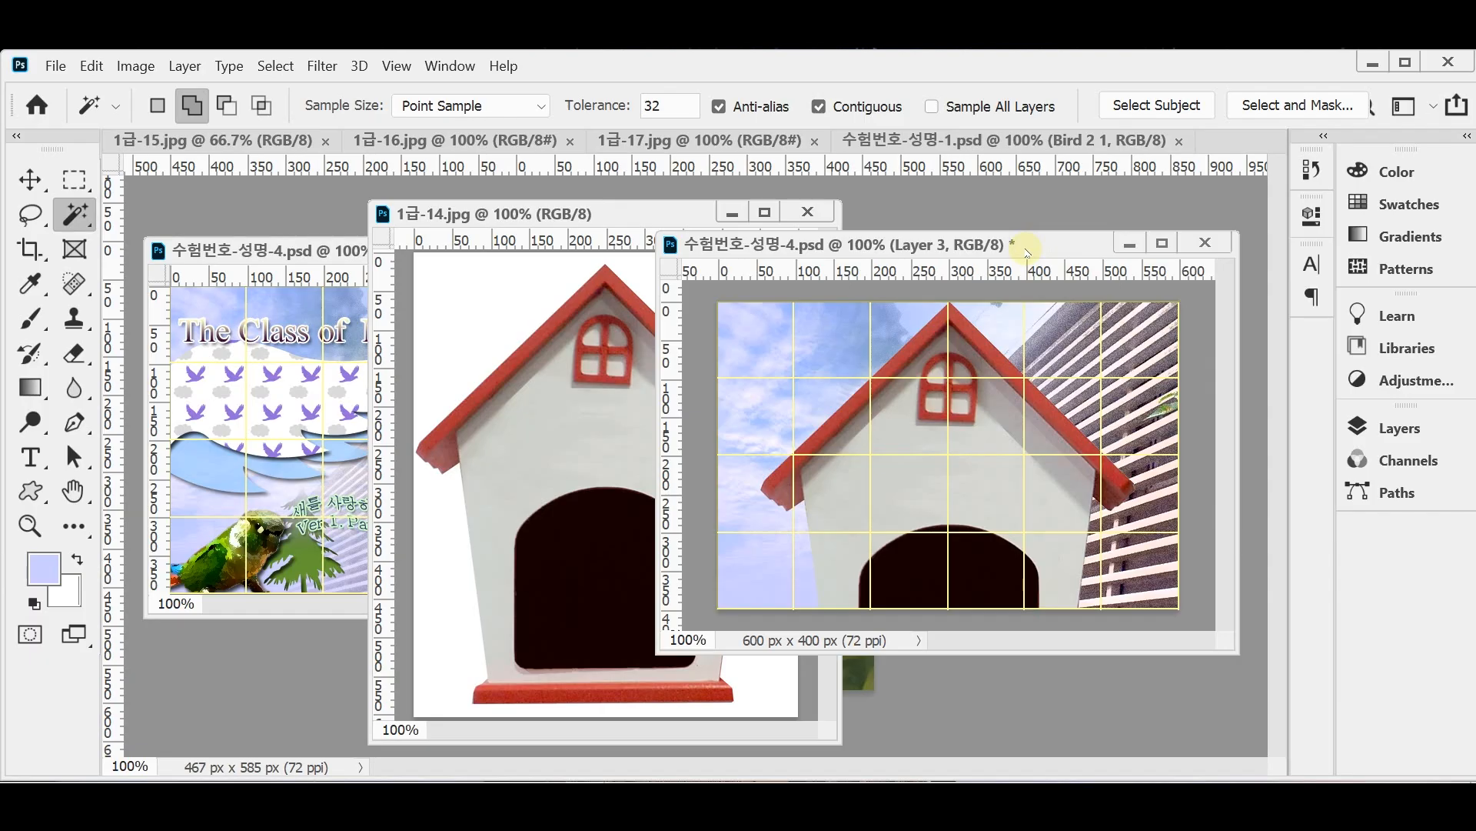
- Scale the birdhouse to about 42%, place it around X 430, Y 265 px, and close 1급-14.jpg
key("ctrl+t")
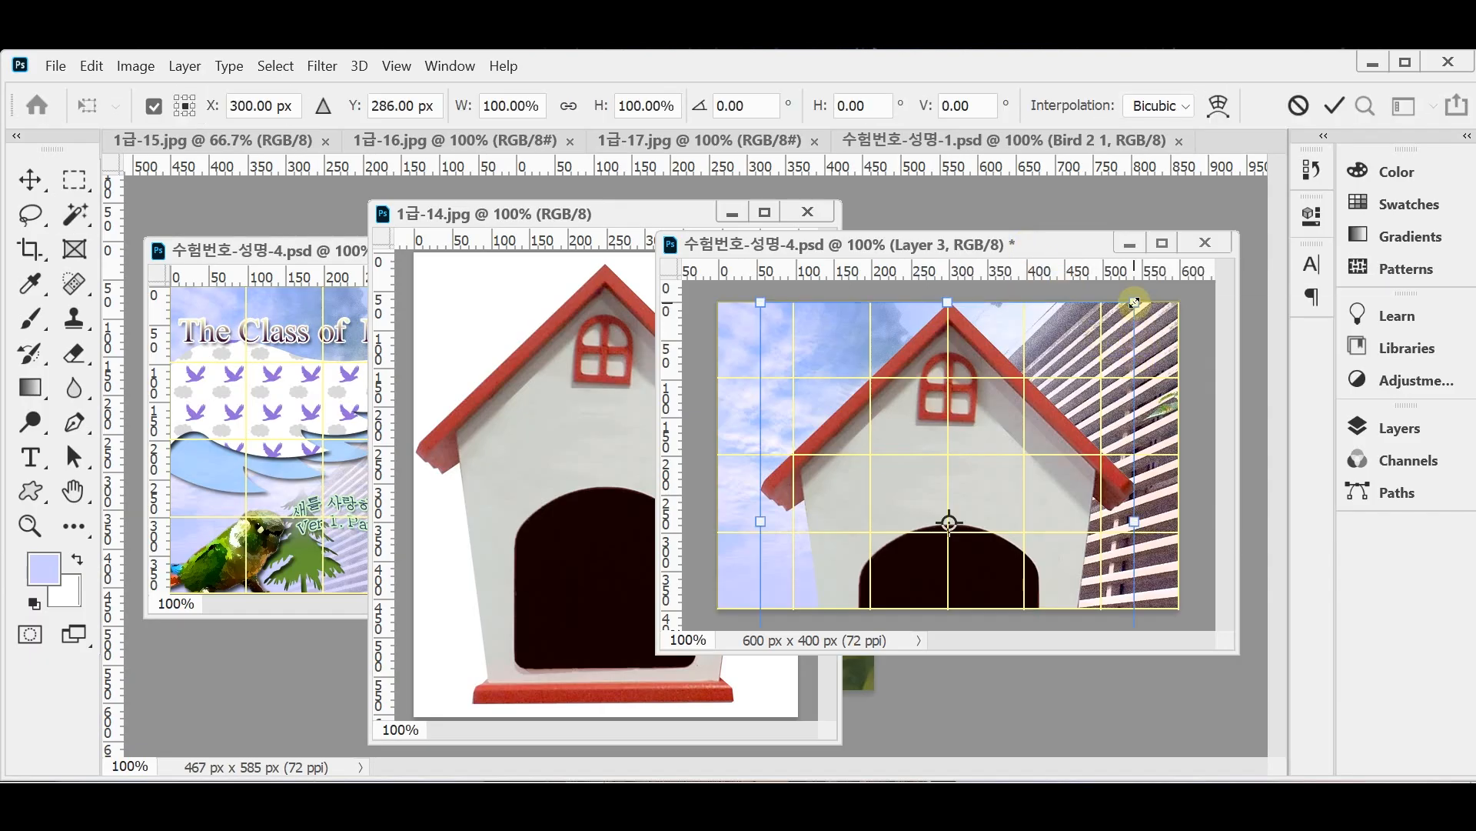
left_click_drag(1134, 303, 968, 499)
left_click_drag(896, 571, 1019, 439)
left_click_drag(1085, 366, 1029, 438)
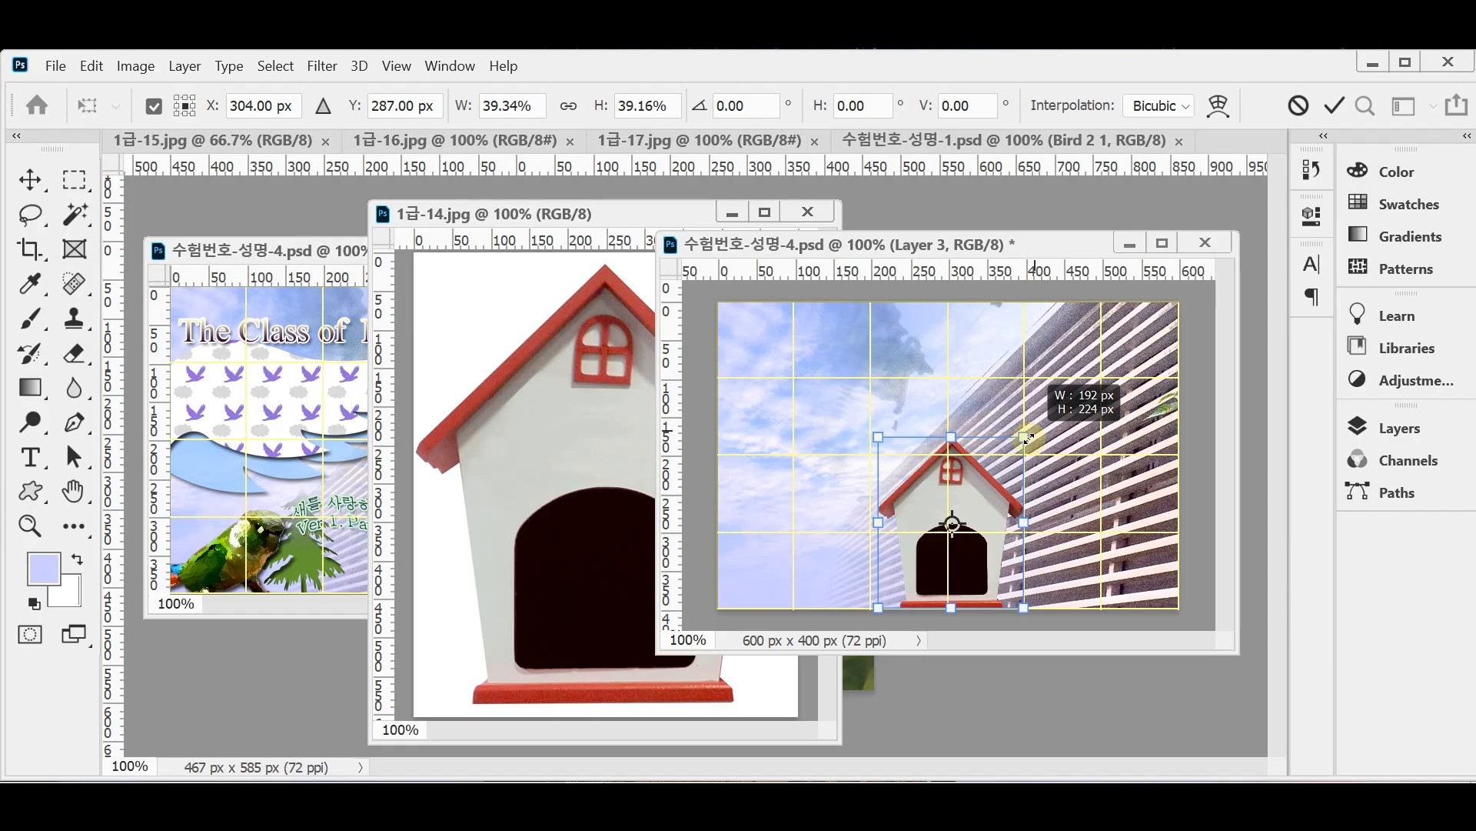
left_click_drag(1029, 438, 1036, 423)
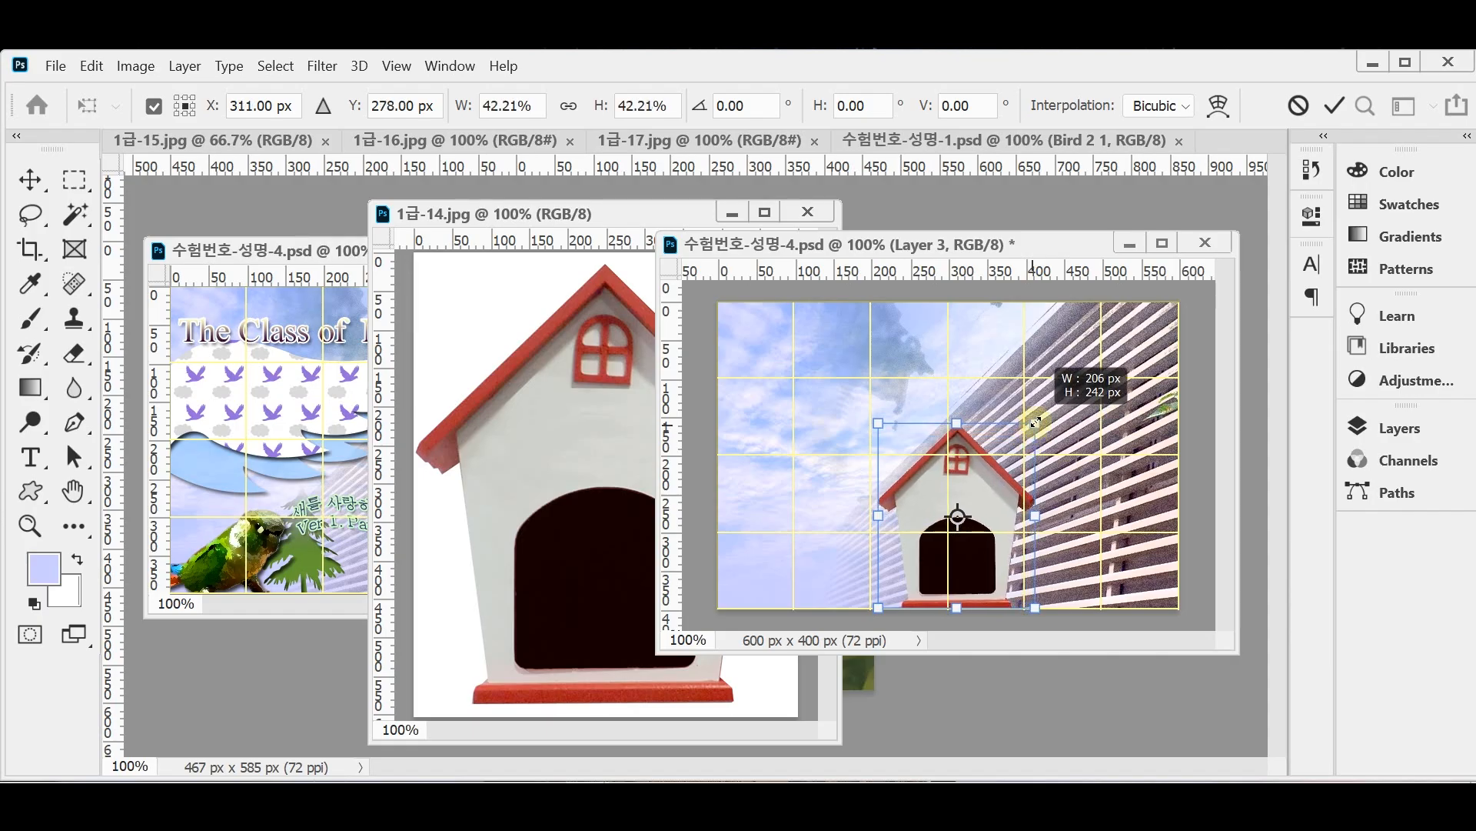
left_click_drag(1035, 423, 1036, 424)
left_click_drag(982, 501, 1075, 491)
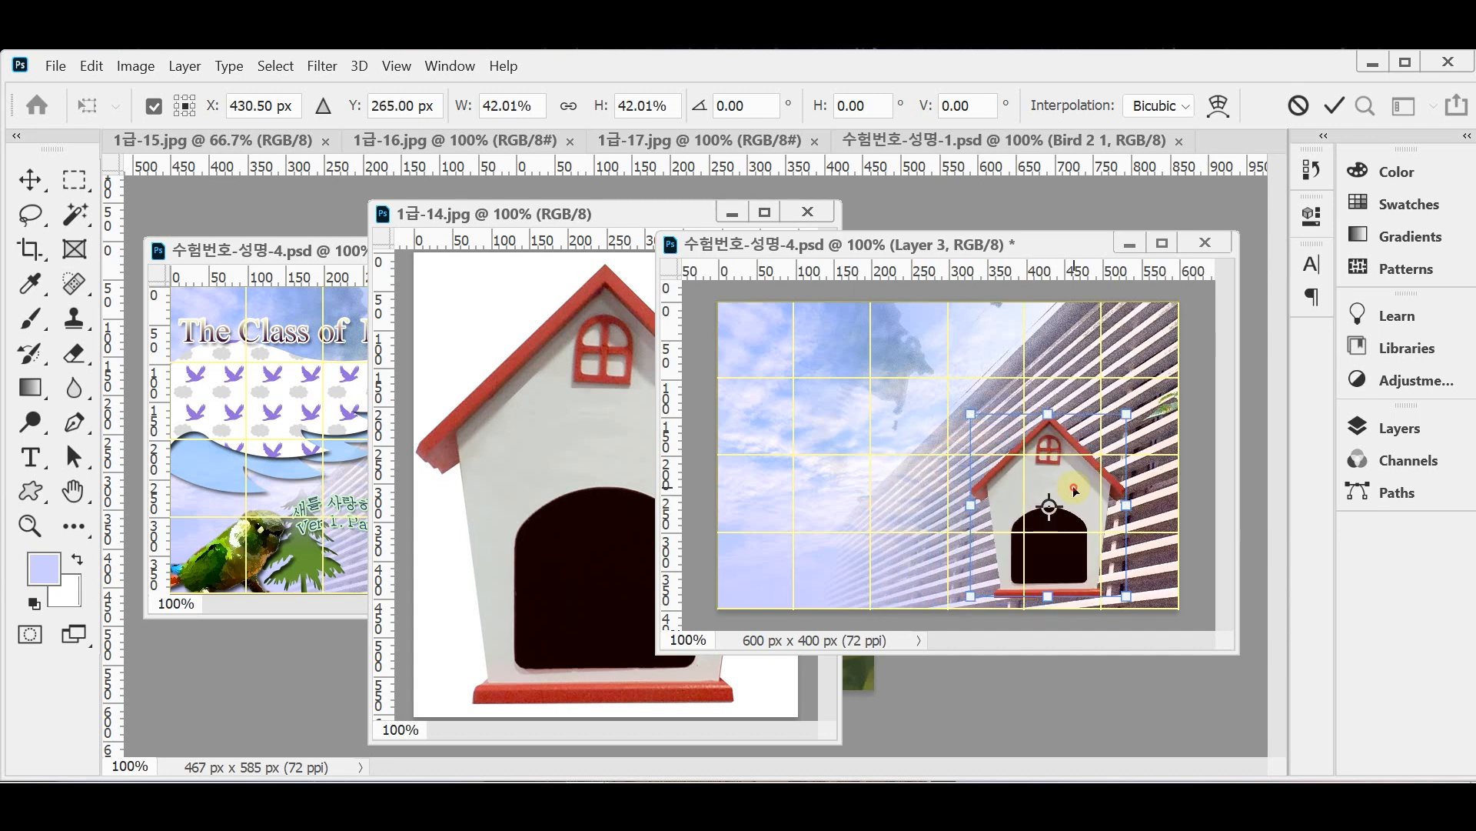
key("Return")
left_click(554, 214)
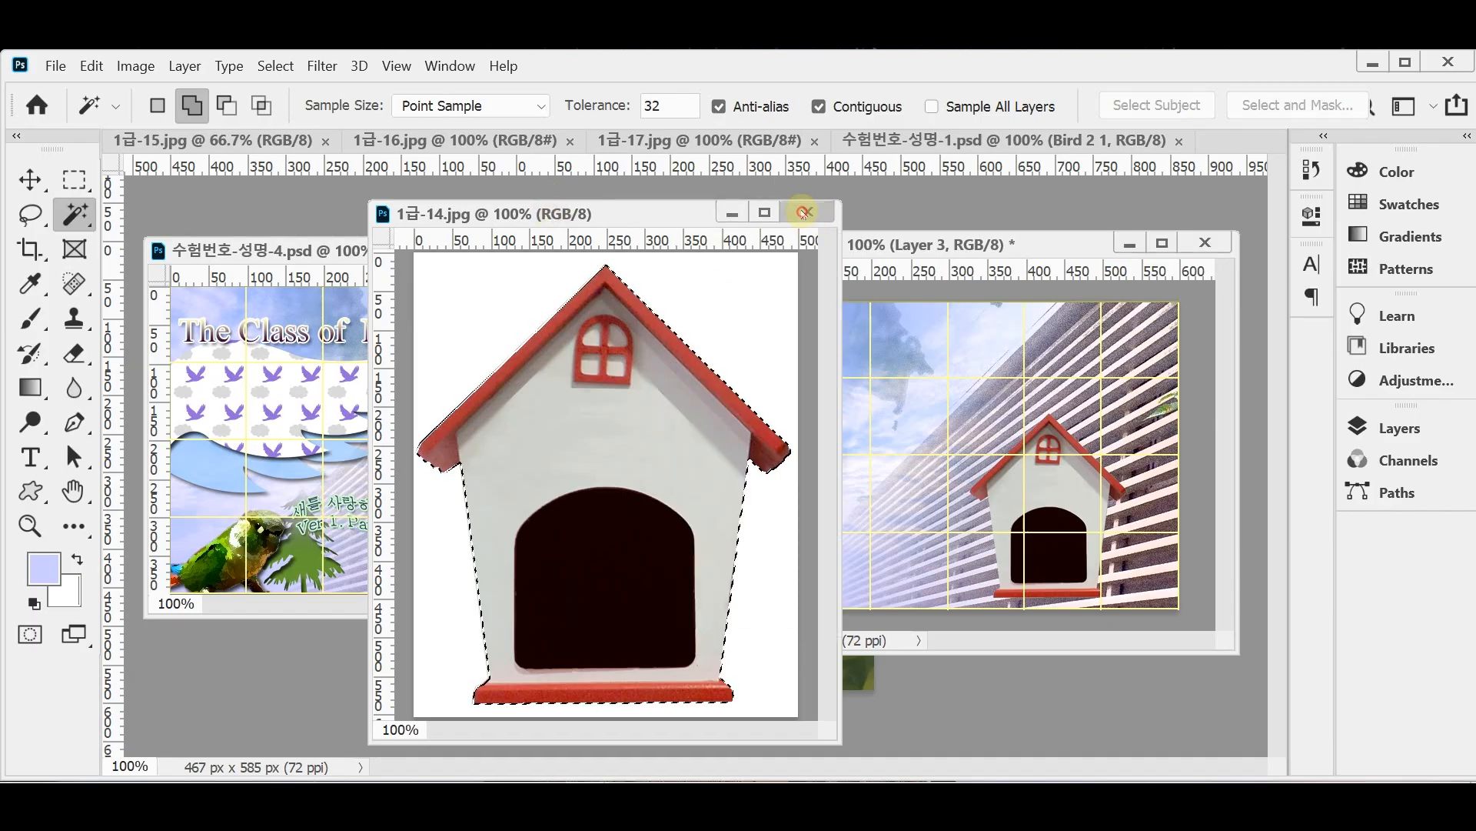
left_click(804, 213)
- Nudge the birdhouse left and down until its red base meets the canvas's lower edge, as in the finished composition, and save
left_click_drag(1075, 496, 1054, 496)
key("ctrl+Down")
key("ctrl+Down")
key("ctrl+Down")
key("ctrl+Down")
key("ctrl+Down")
key("ctrl+Down")
key("ctrl+Down")
key("ctrl+Down")
key("ctrl+Down")
key("ctrl+Down")
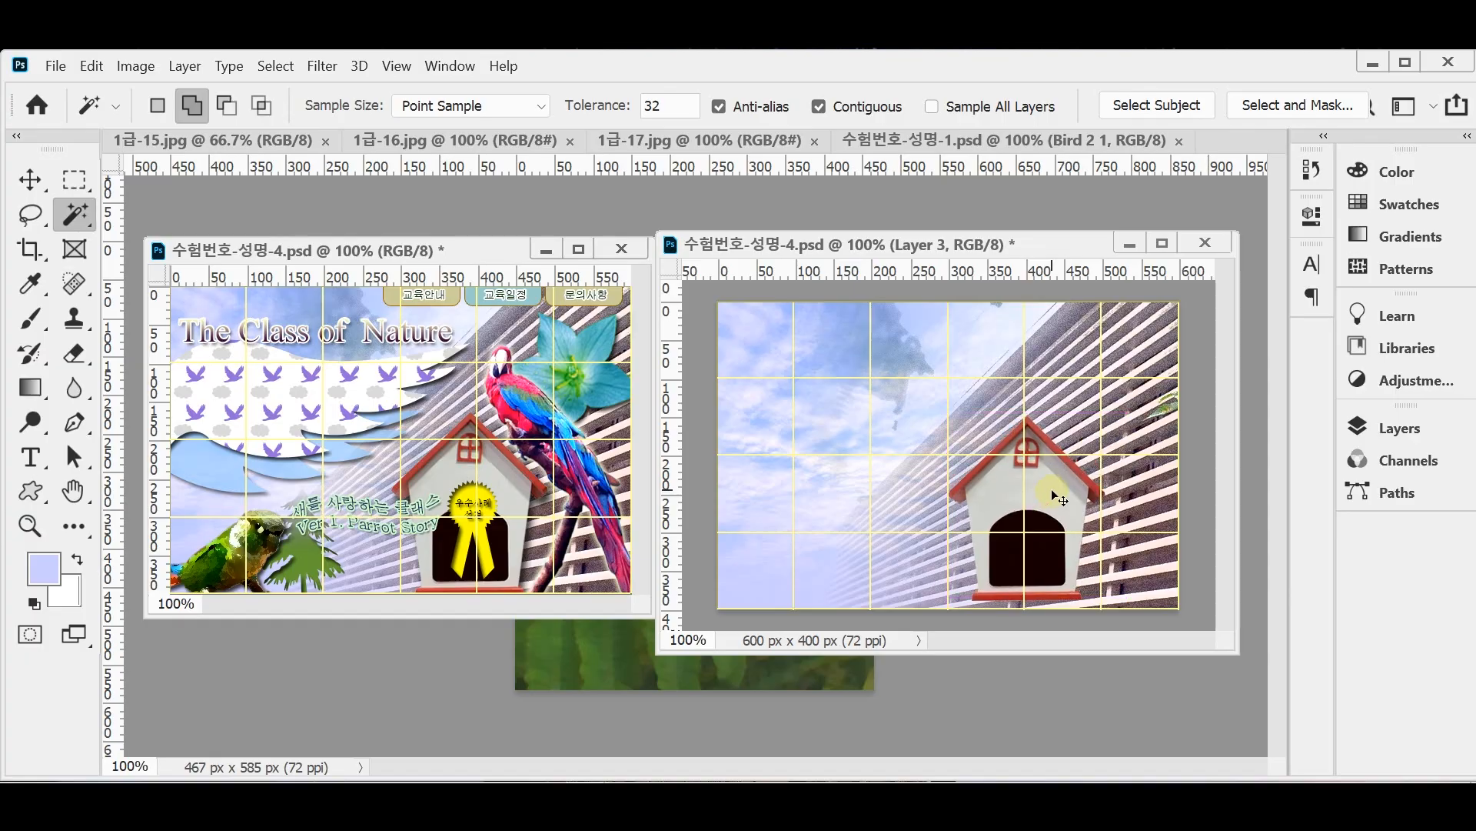
key("ctrl+Down")
key("ctrl+Down")
key("ctrl+Down")
key("ctrl+Down")
key("ctrl+Down")
key("ctrl+Down")
key("ctrl+Down")
key("ctrl+Down")
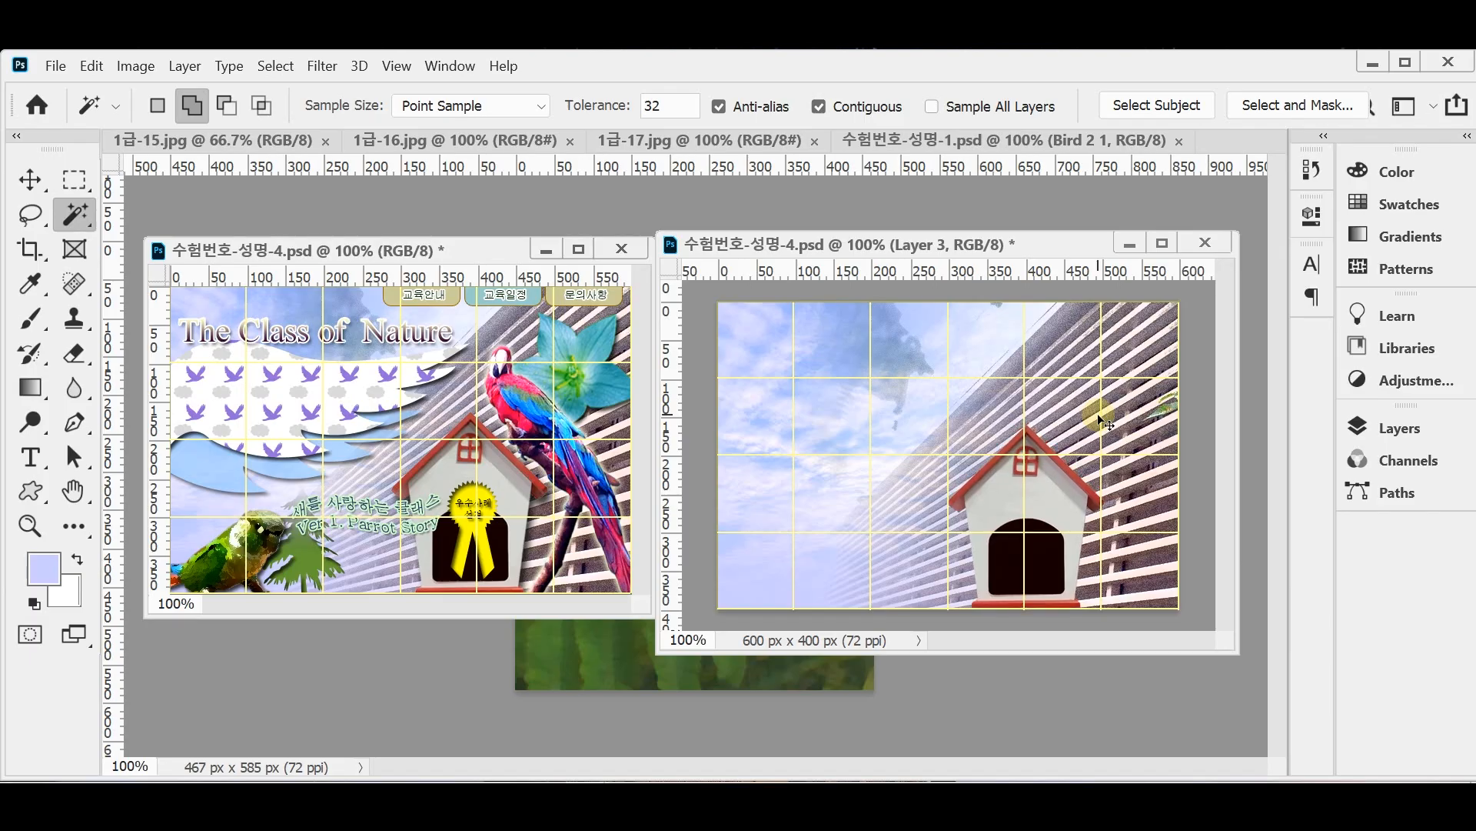
key("ctrl+Left")
key("ctrl+Left")
key("ctrl+Left")
key("ctrl+Left")
key("ctrl+Left")
key("ctrl+Left")
key("ctrl+Left")
key("ctrl+Left")
key("ctrl+Down")
key("ctrl+Down")
key("ctrl+Down")
key("ctrl+Left")
key("ctrl+Left")
key("ctrl+s")
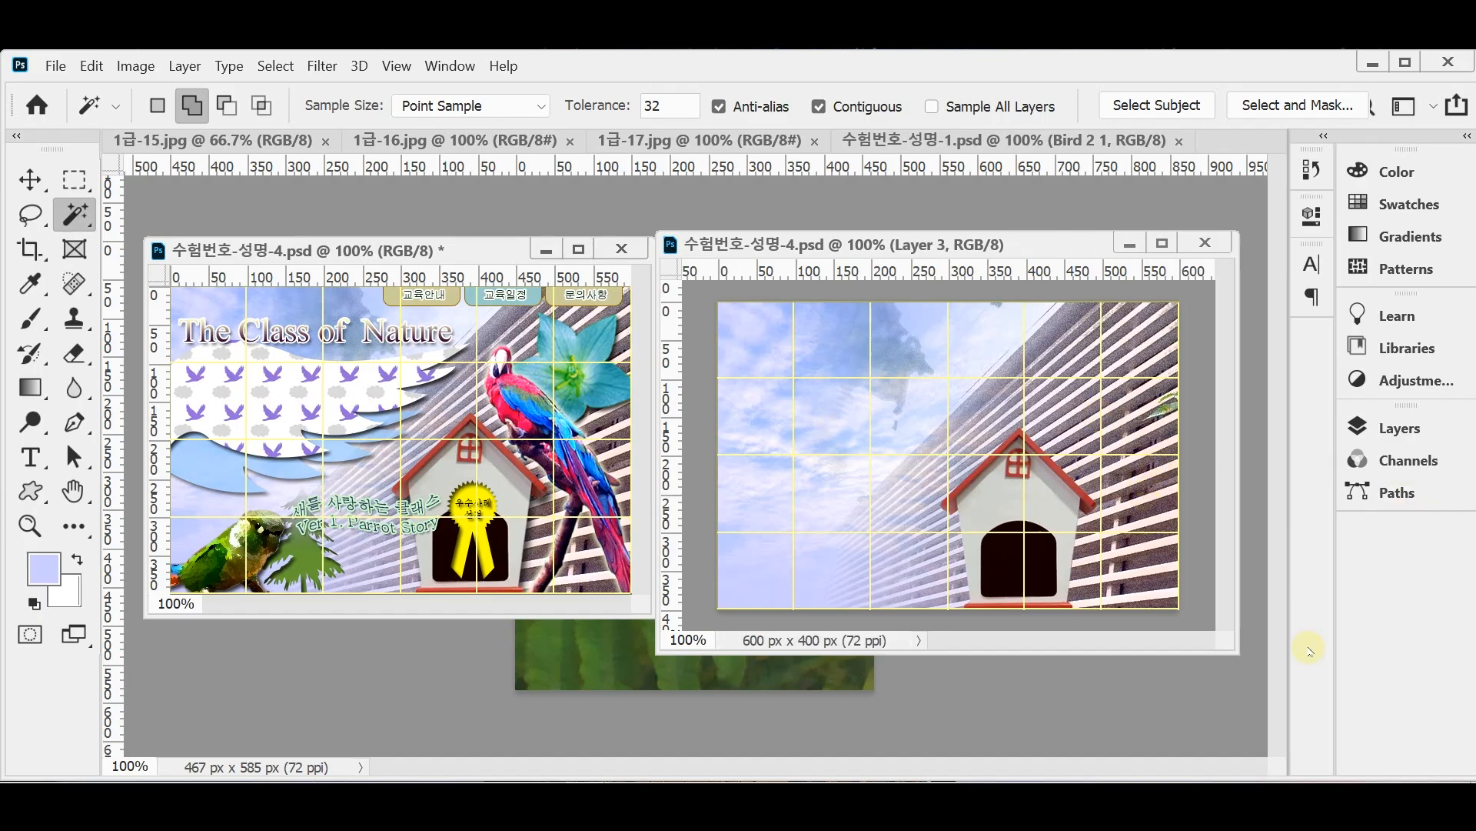
- Add a drop shadow to the birdhouse layer, Layer 3, with a 120° angle, 10 px distance and 10 px size
left_click(1393, 427)
left_click(1076, 692)
left_click(1081, 688)
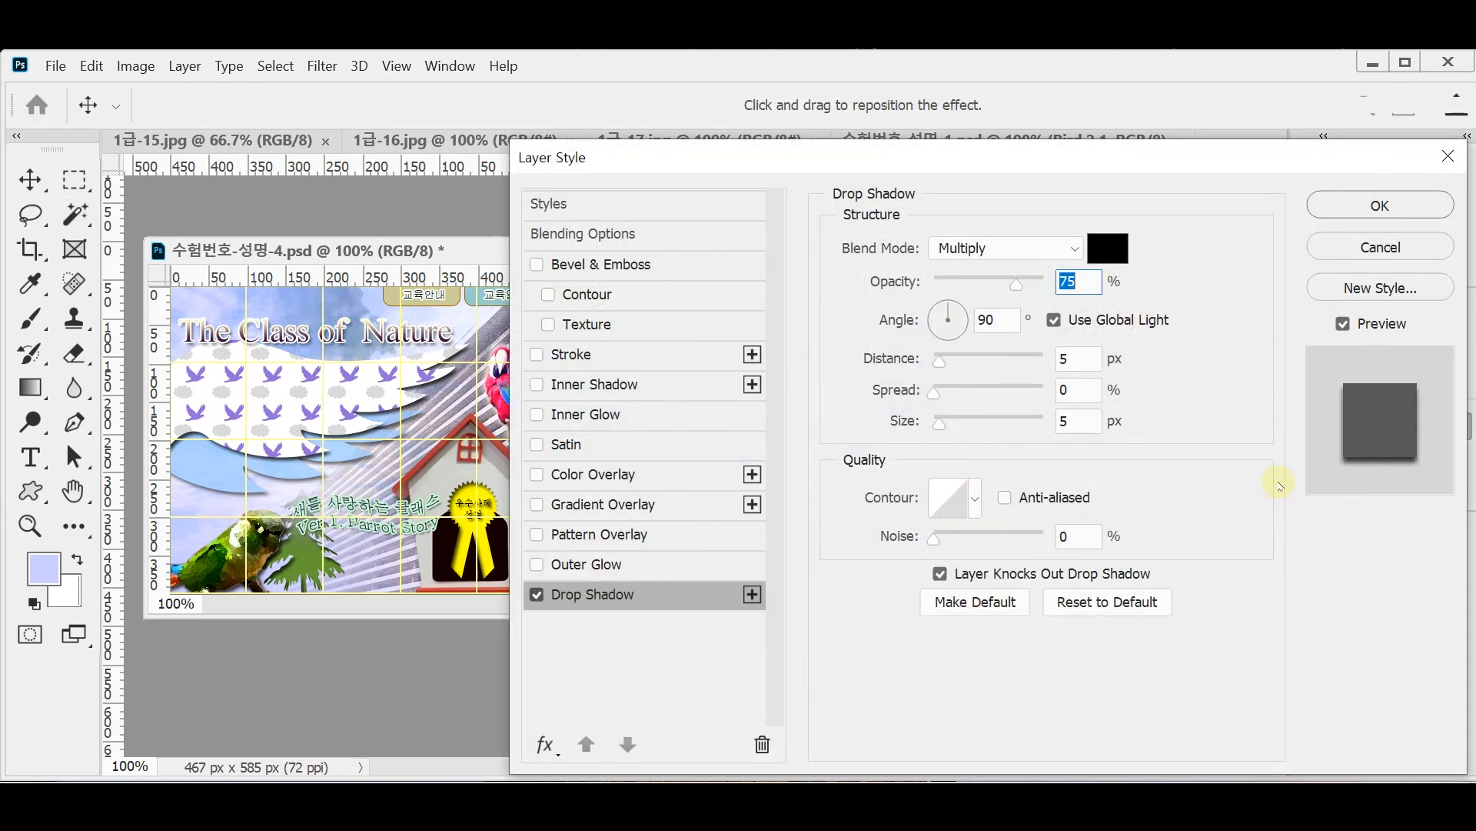
left_click(996, 320)
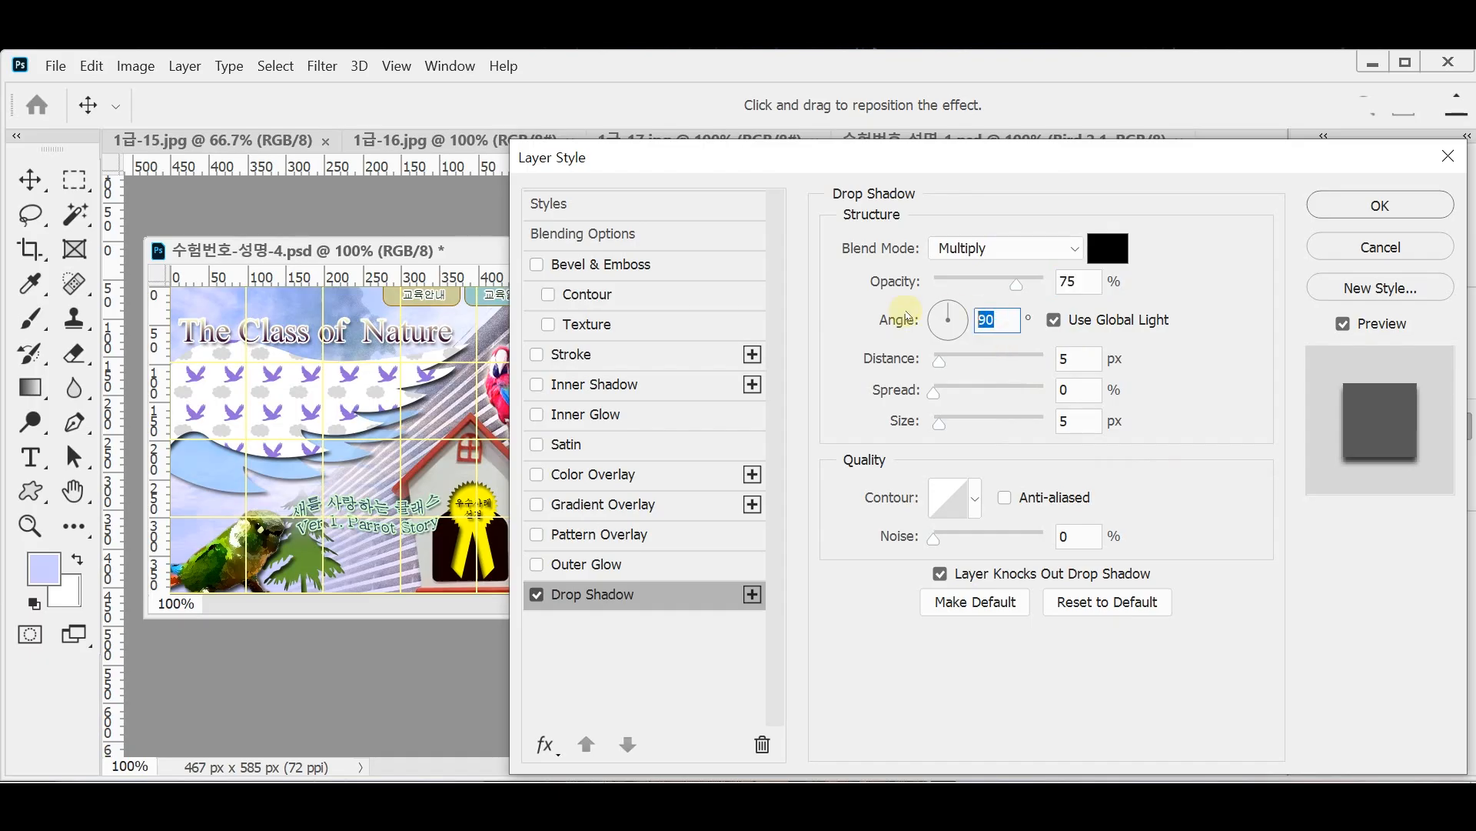
type("120")
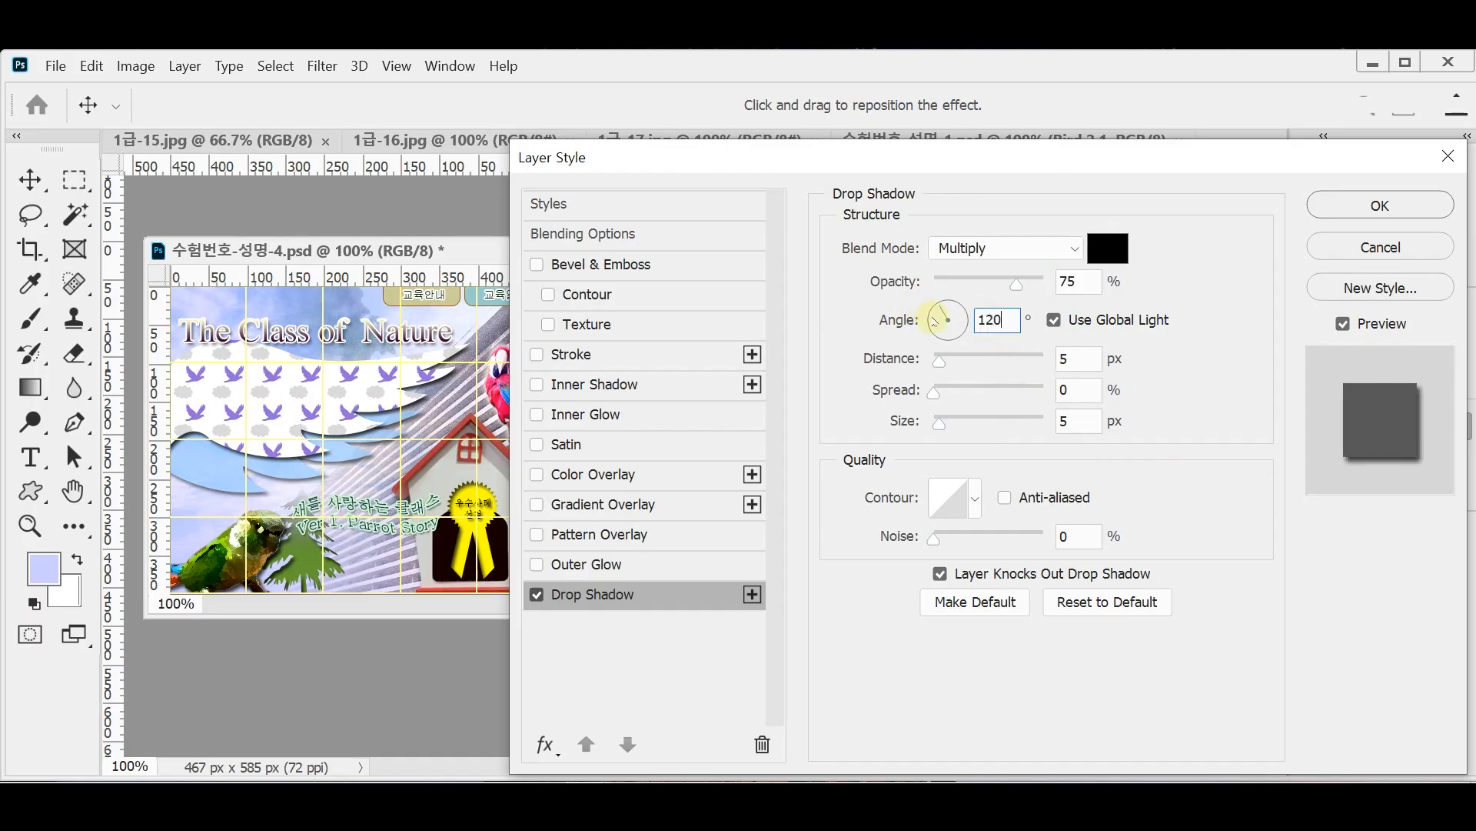
left_click_drag(750, 159, 940, 162)
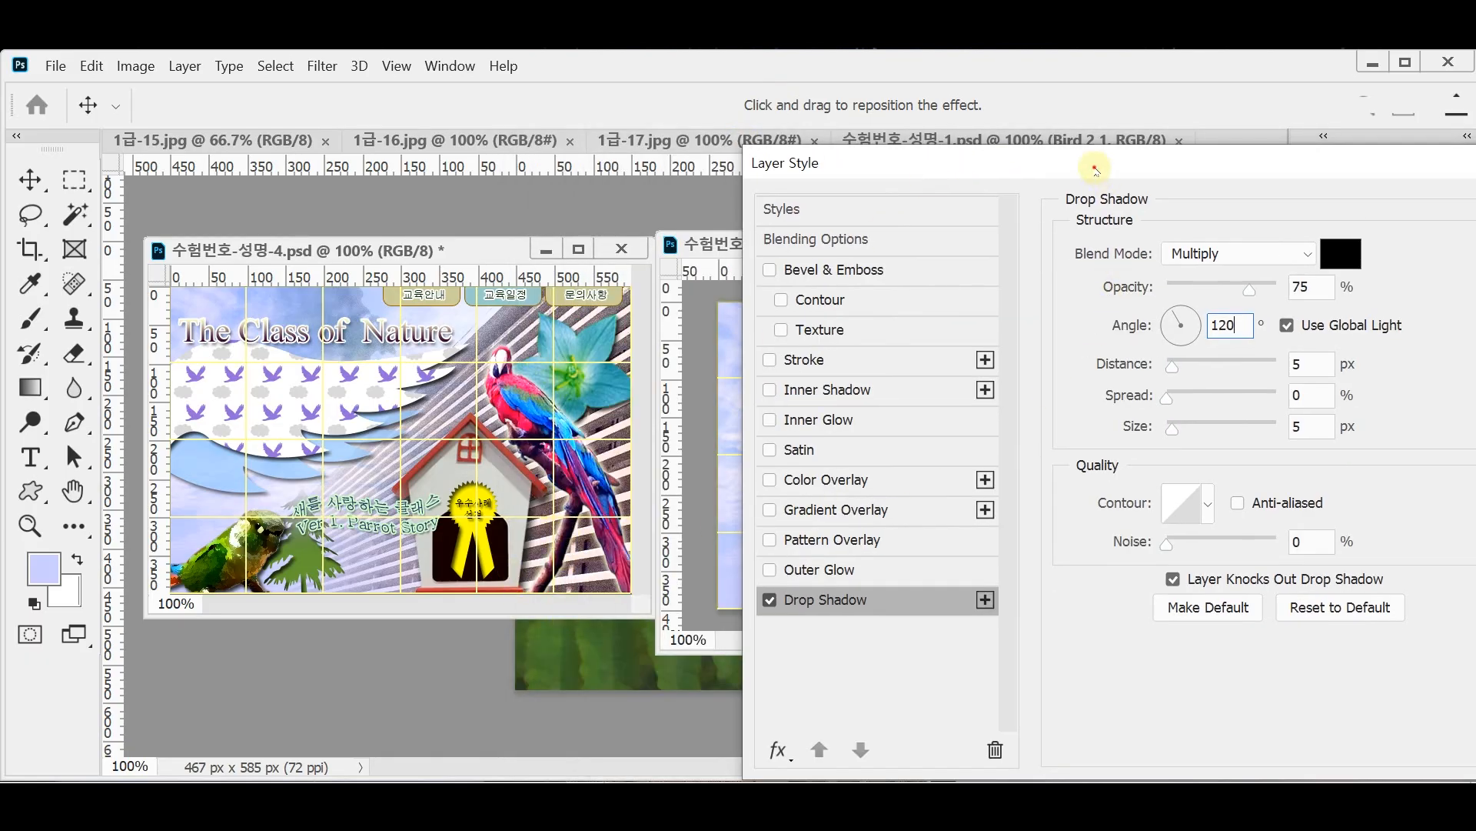
left_click_drag(1095, 168, 1038, 158)
double_click(1255, 353)
type("10")
double_click(1255, 415)
type("1")
key("Return")
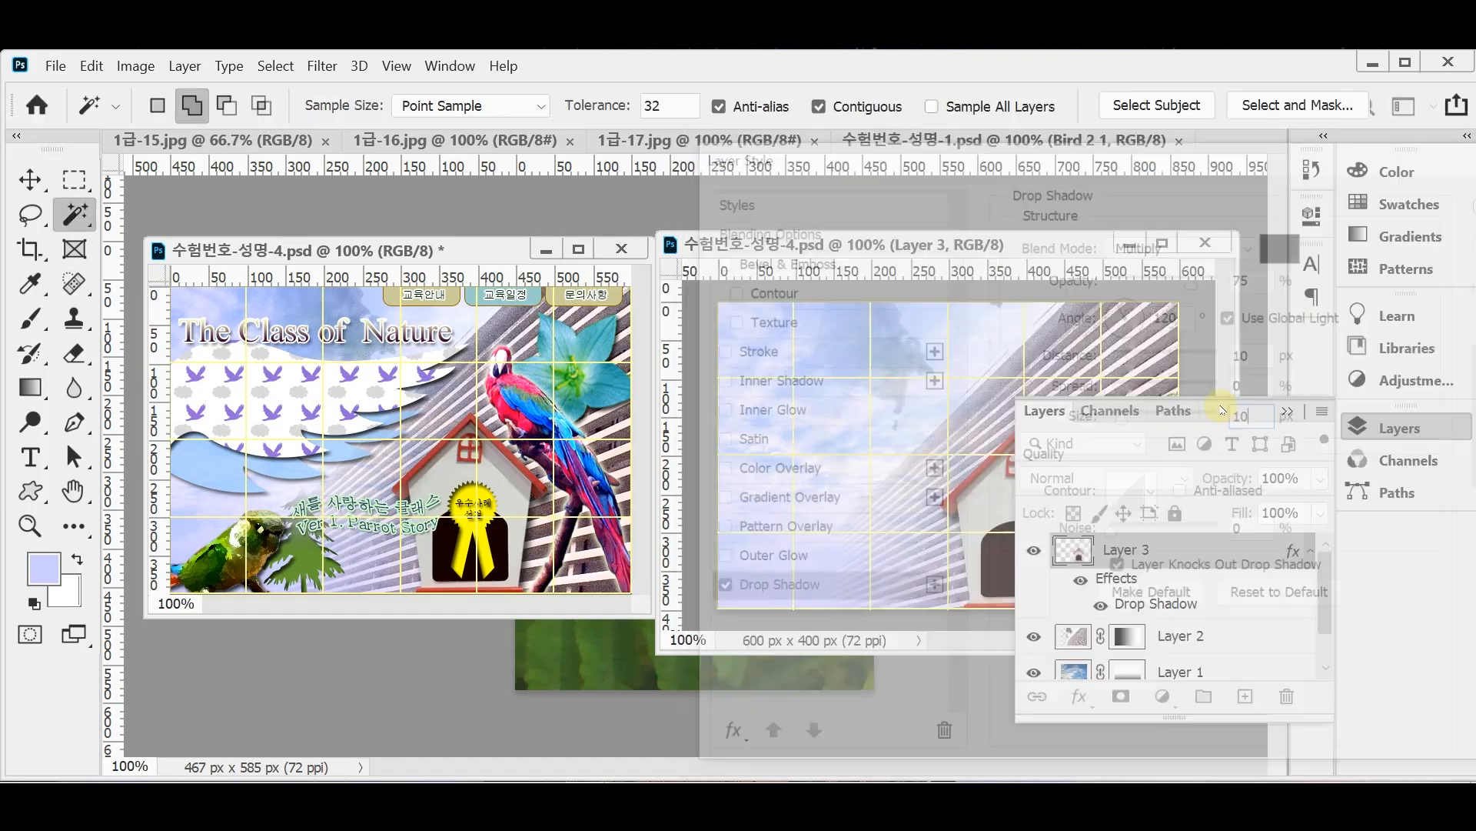
left_click(1427, 423)
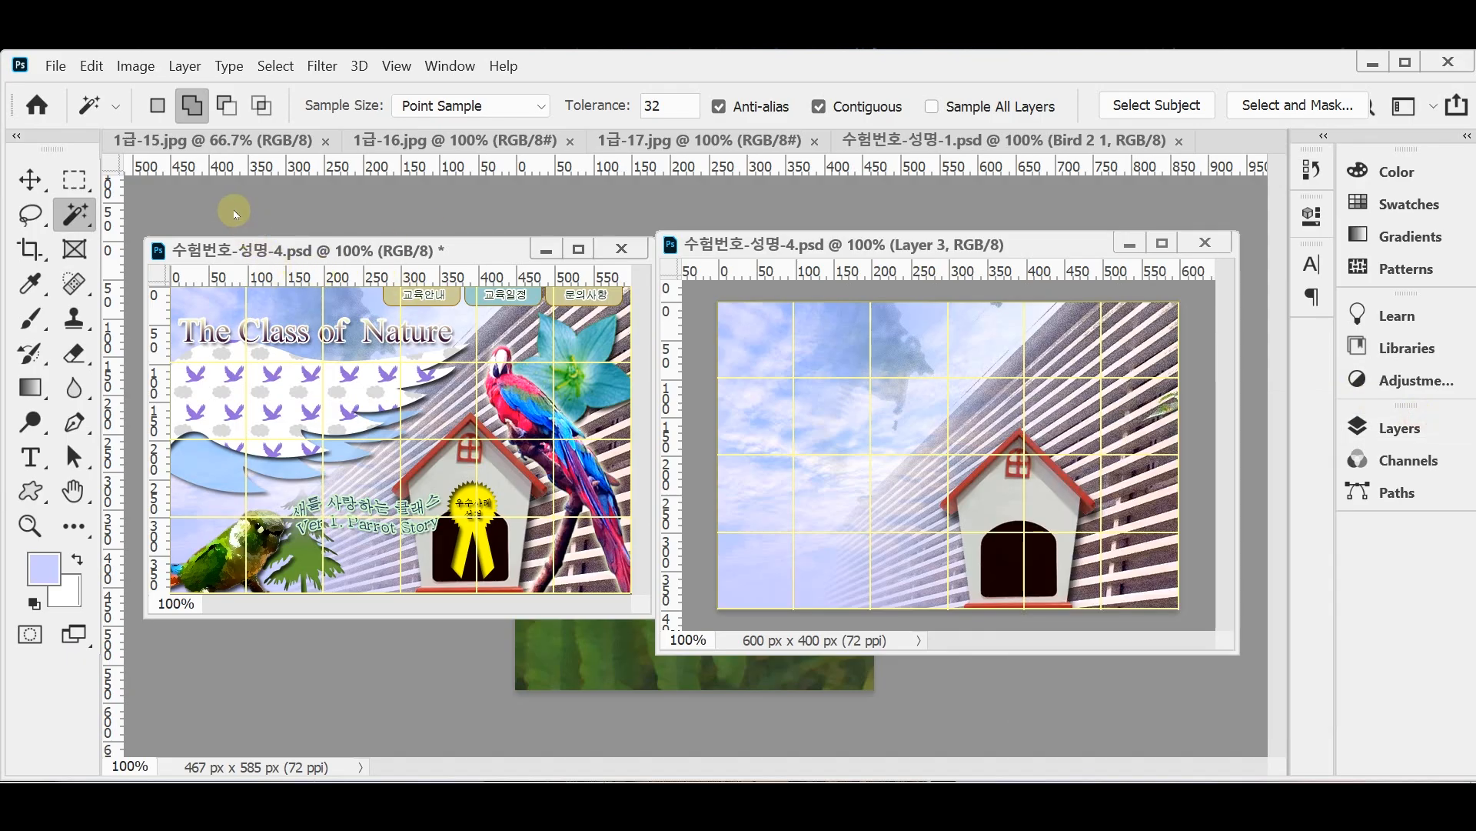
- Detach 1급-15.jpg into its own floating window and enlarge it beside the composition
left_click_drag(218, 141, 356, 206)
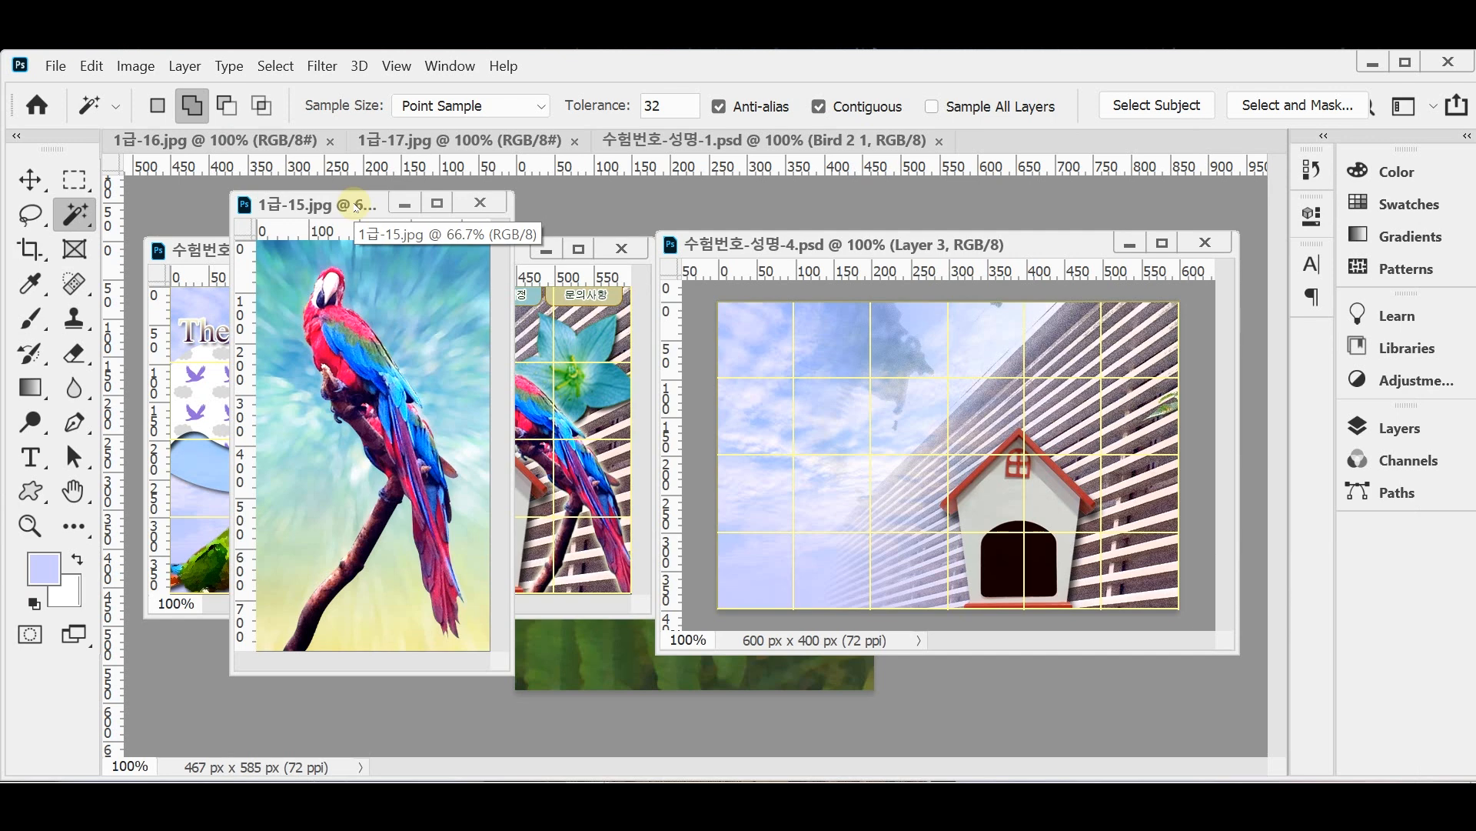
left_click_drag(356, 206, 398, 207)
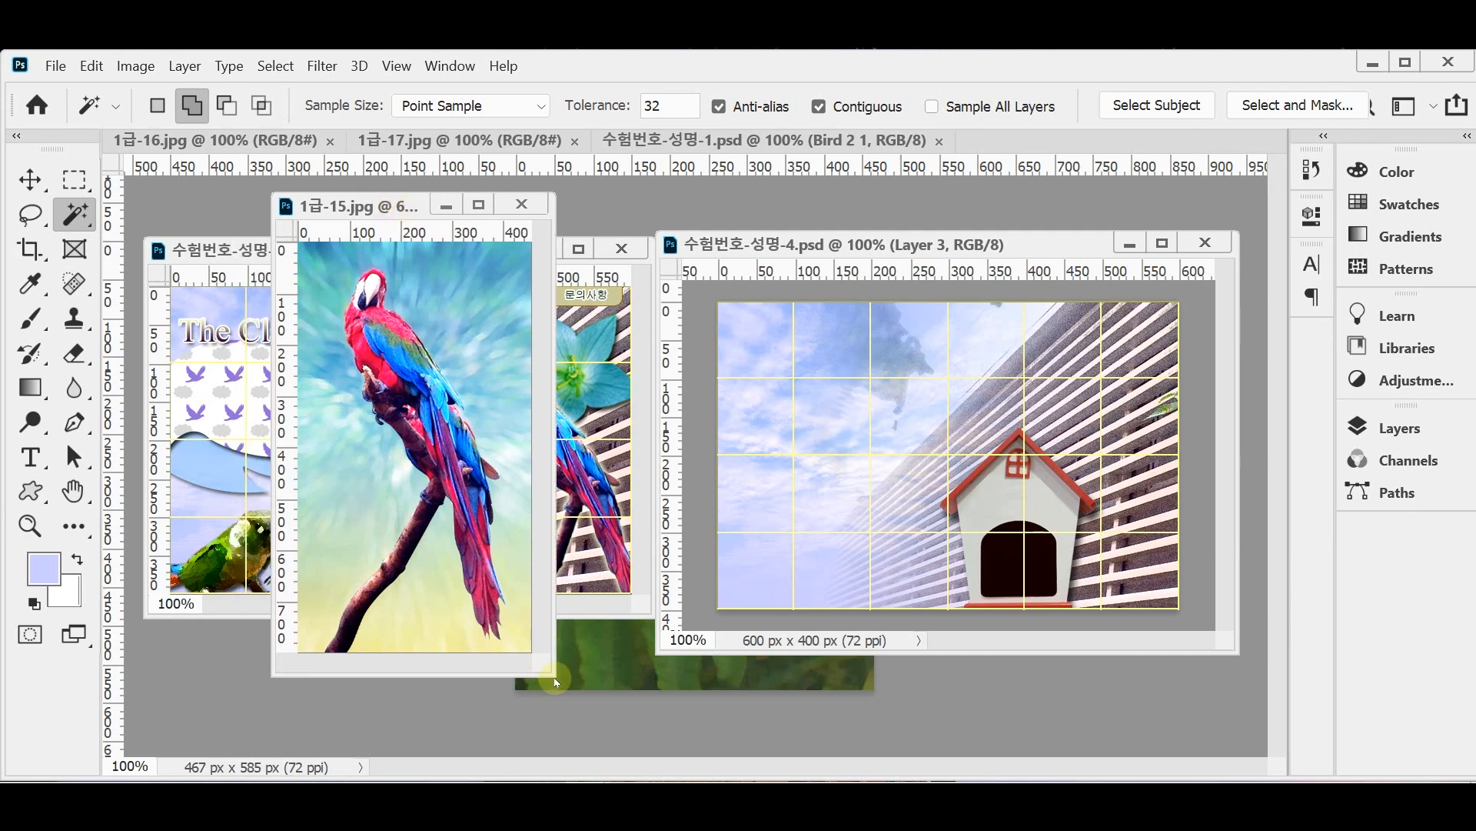
left_click_drag(552, 675, 620, 714)
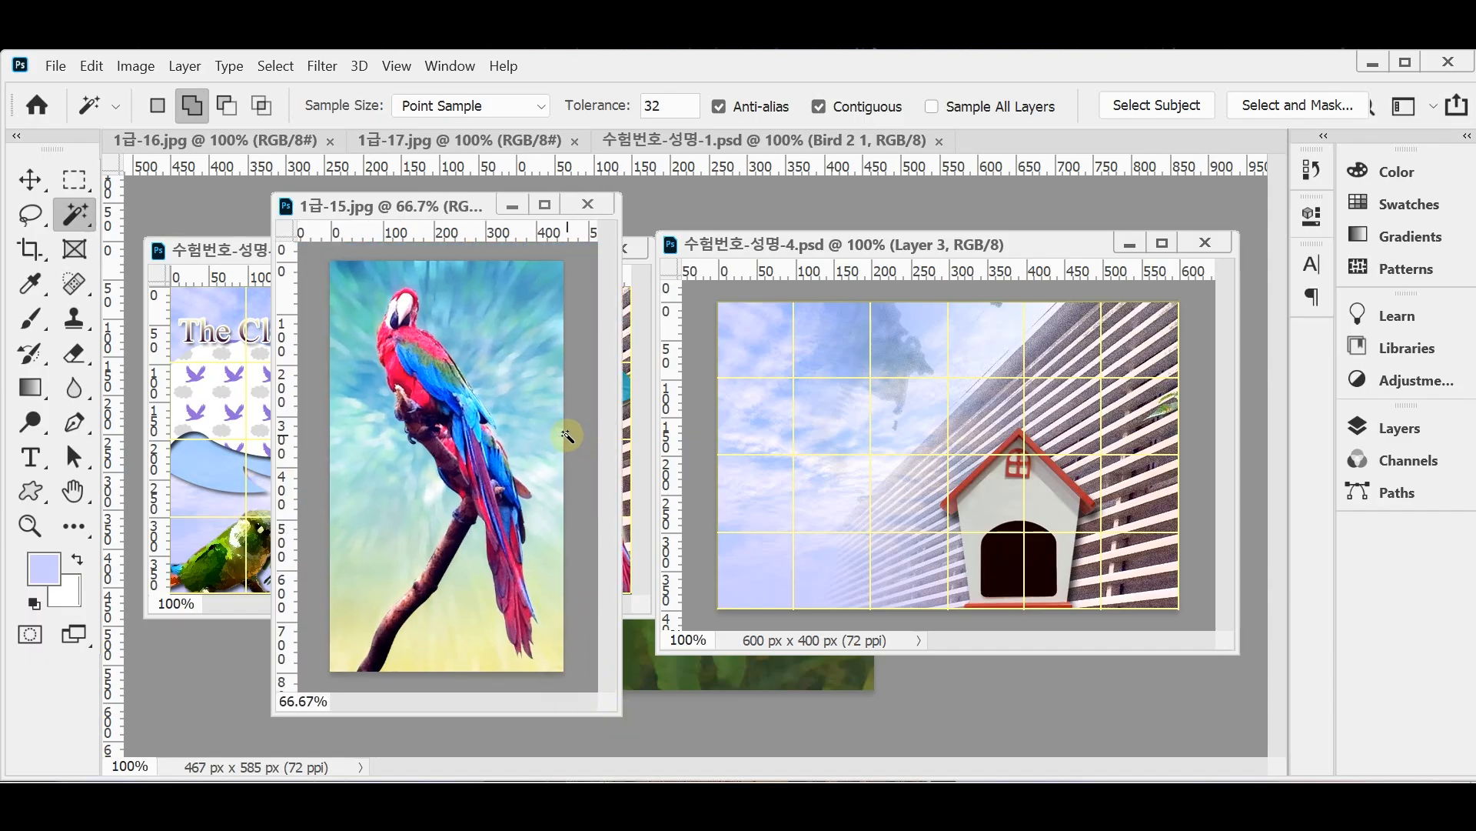
- Select the background around the parrot and branch in 1급-15.jpg with the Quick Selection tool
right_click(75, 215)
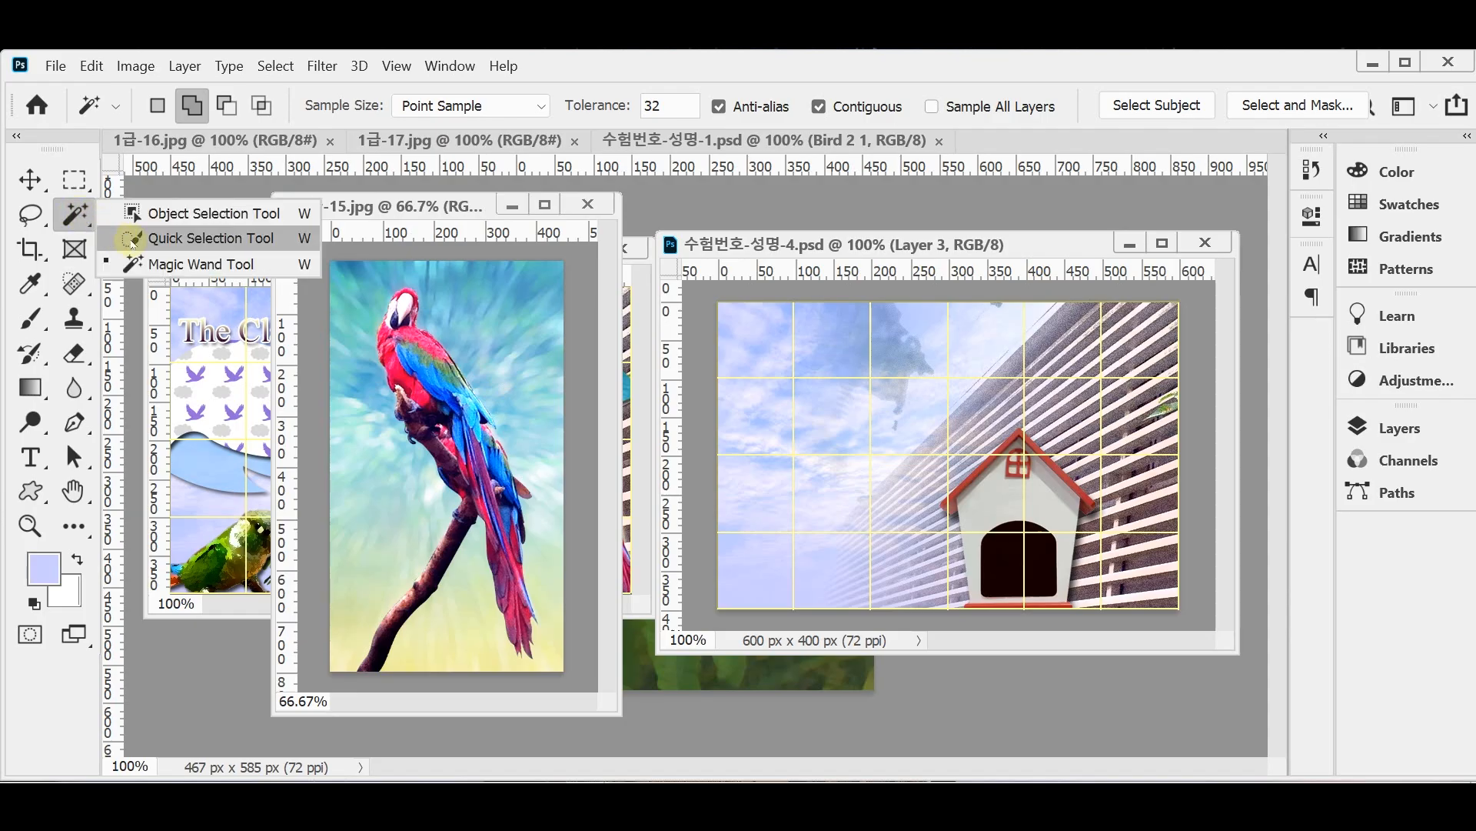
left_click(134, 239)
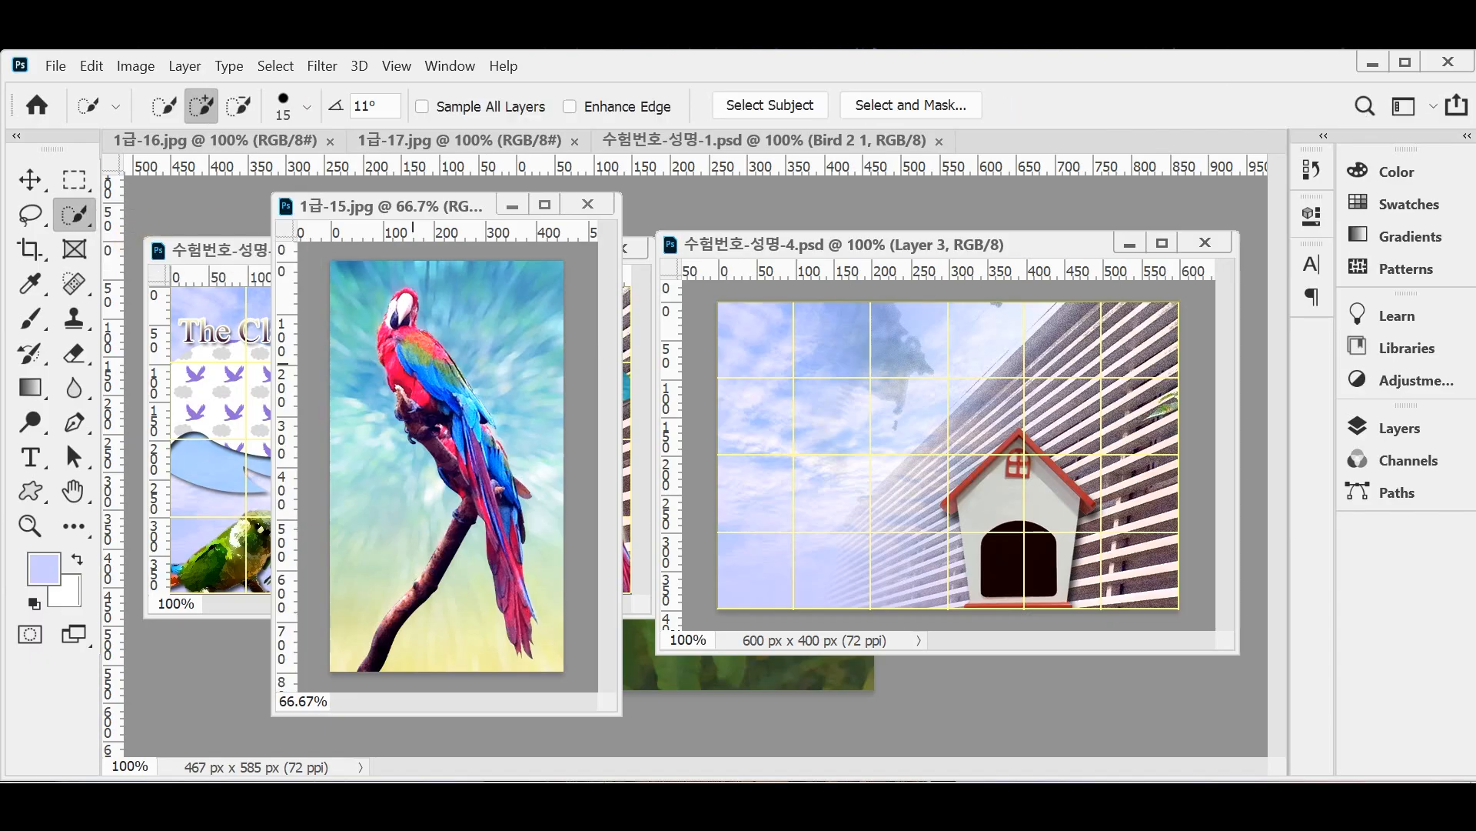
left_click(491, 307)
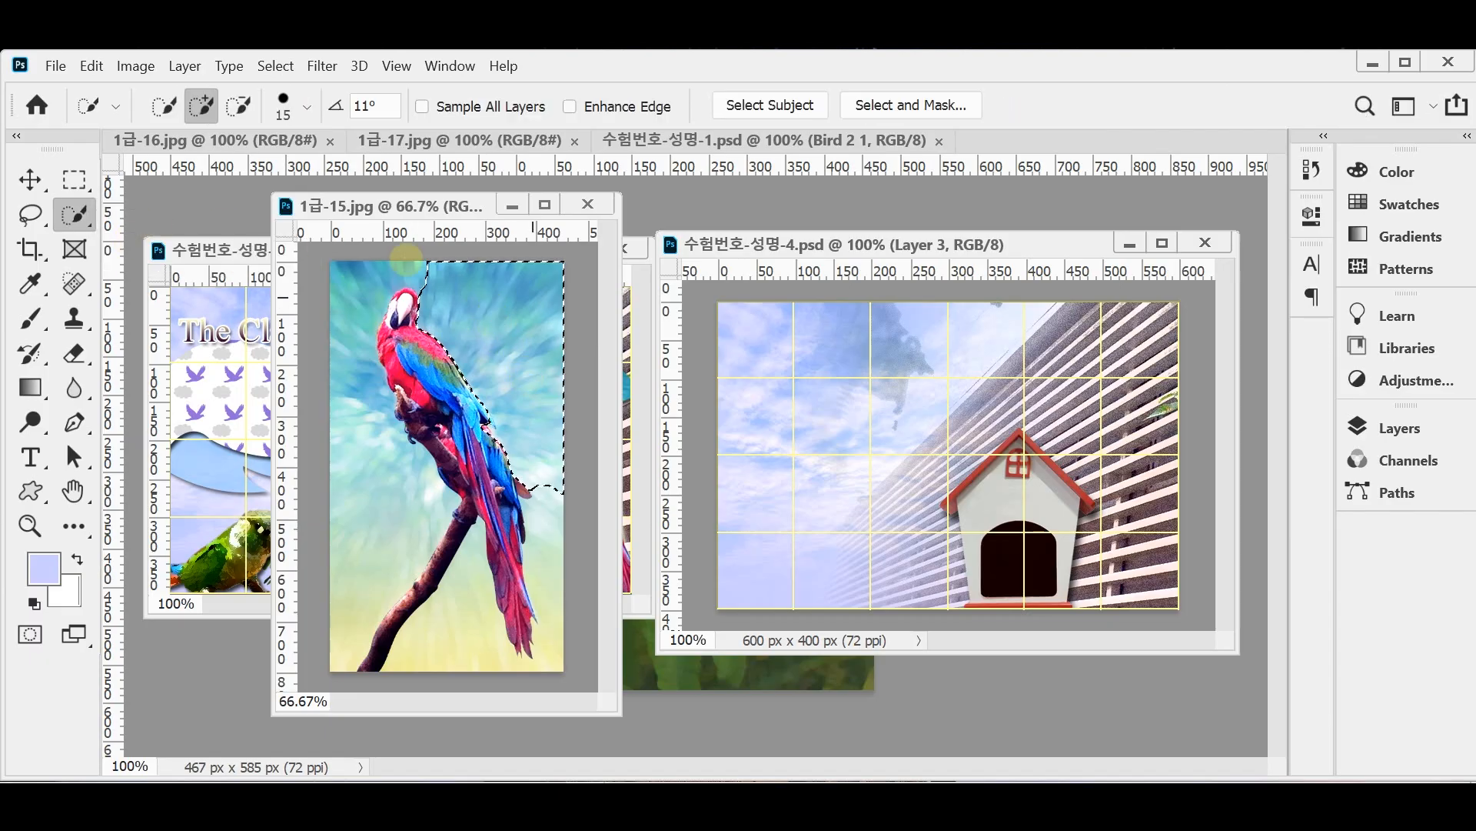
left_click(354, 292)
left_click(466, 614)
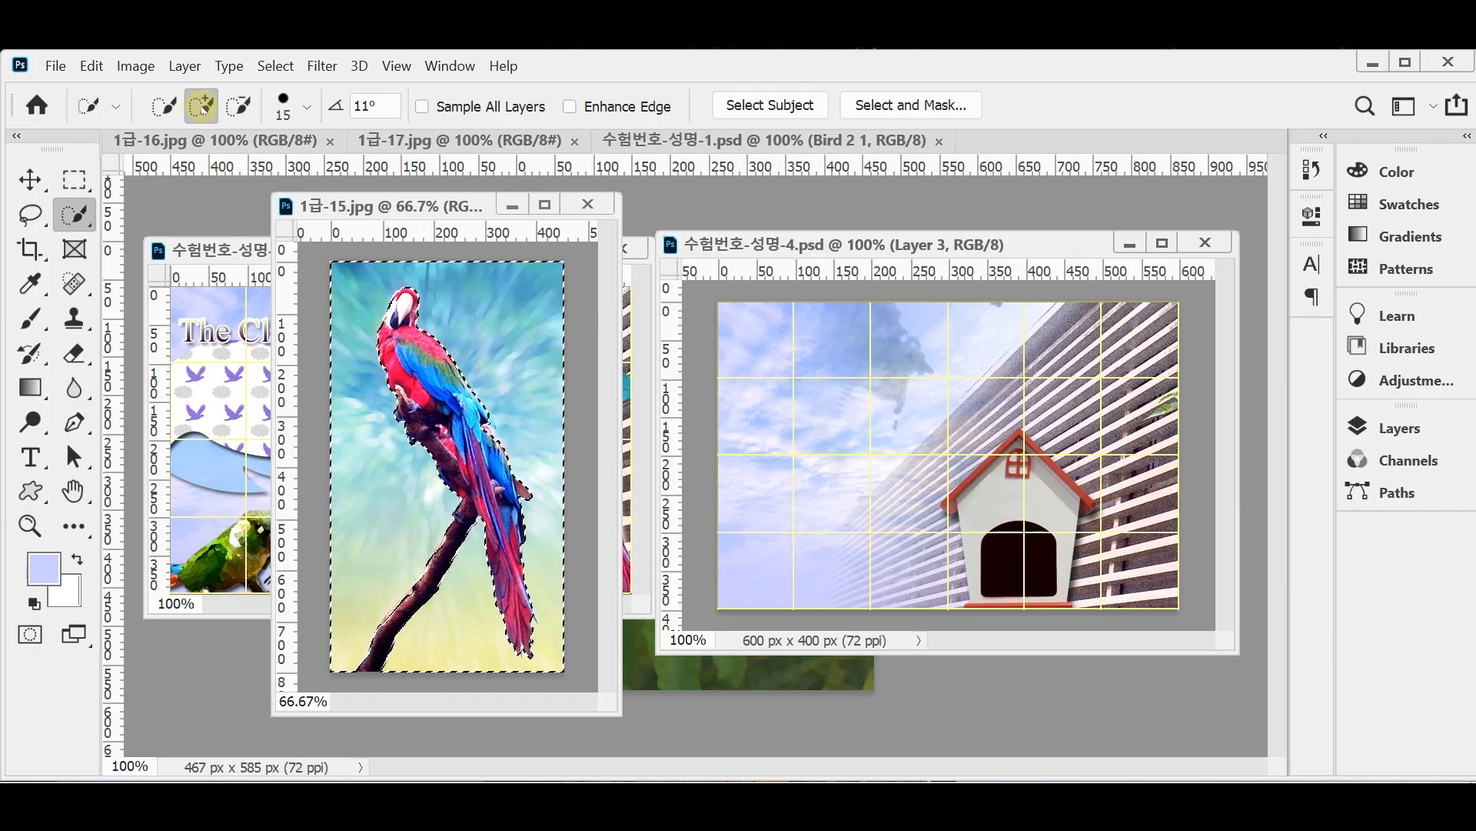
- Shrink the selection brush to 6 px and subtract the pink feathers just below the parrot's wing tip from the background selection
scroll(500, 431, "up", 2)
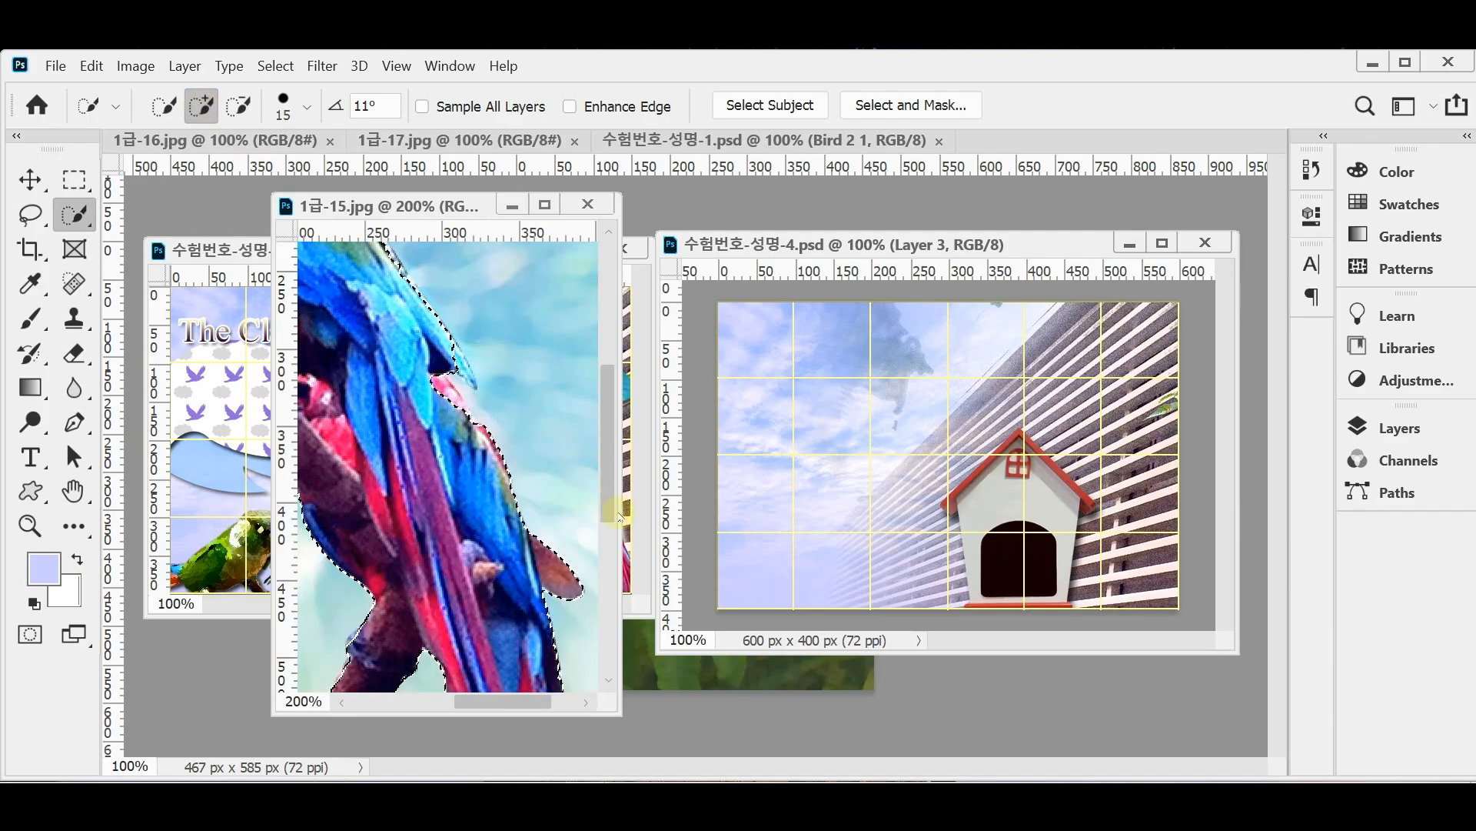
left_click_drag(620, 519, 870, 563)
scroll(712, 484, "up", 1)
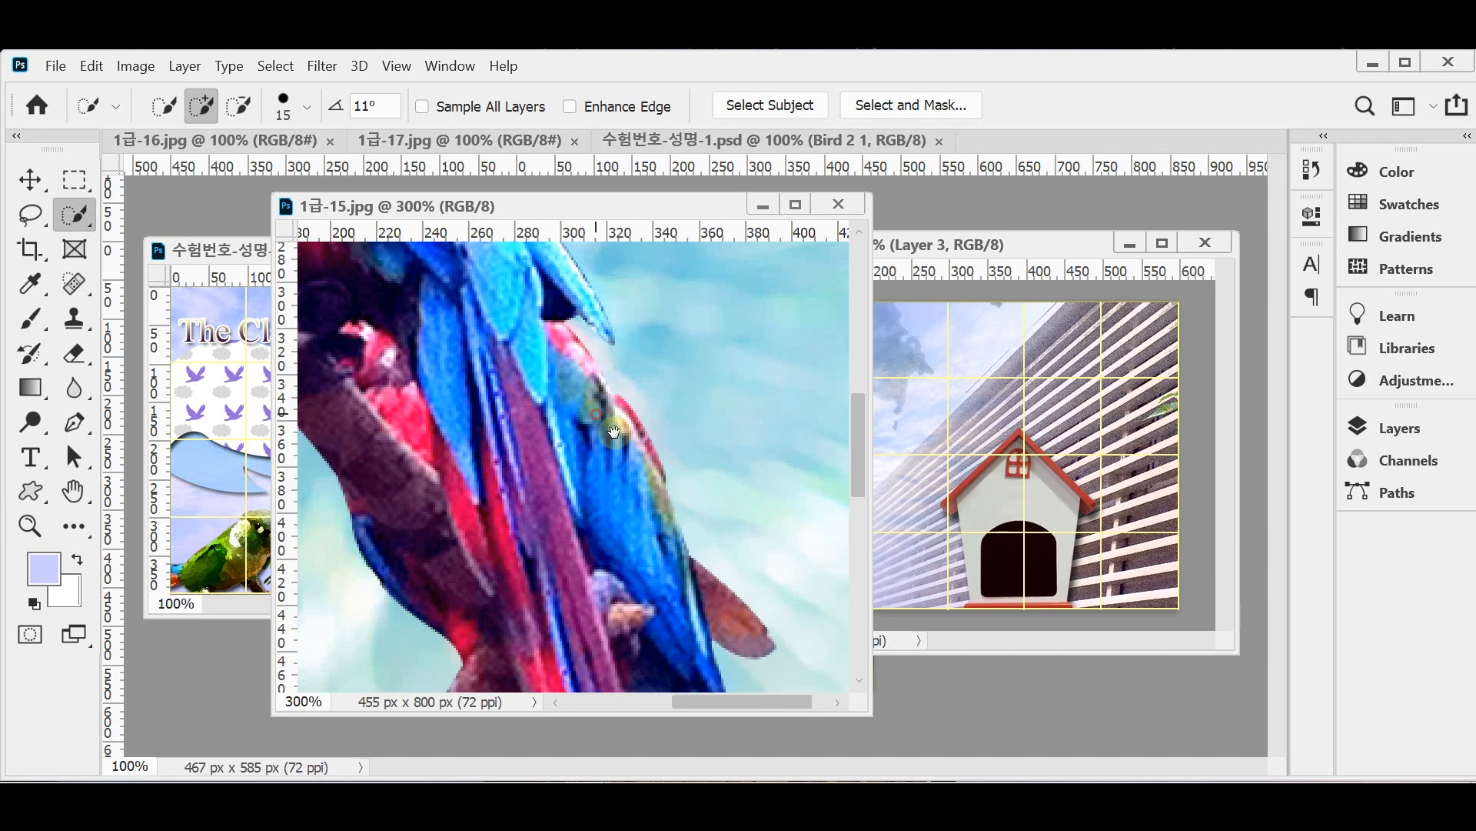
left_click_drag(597, 414, 634, 453)
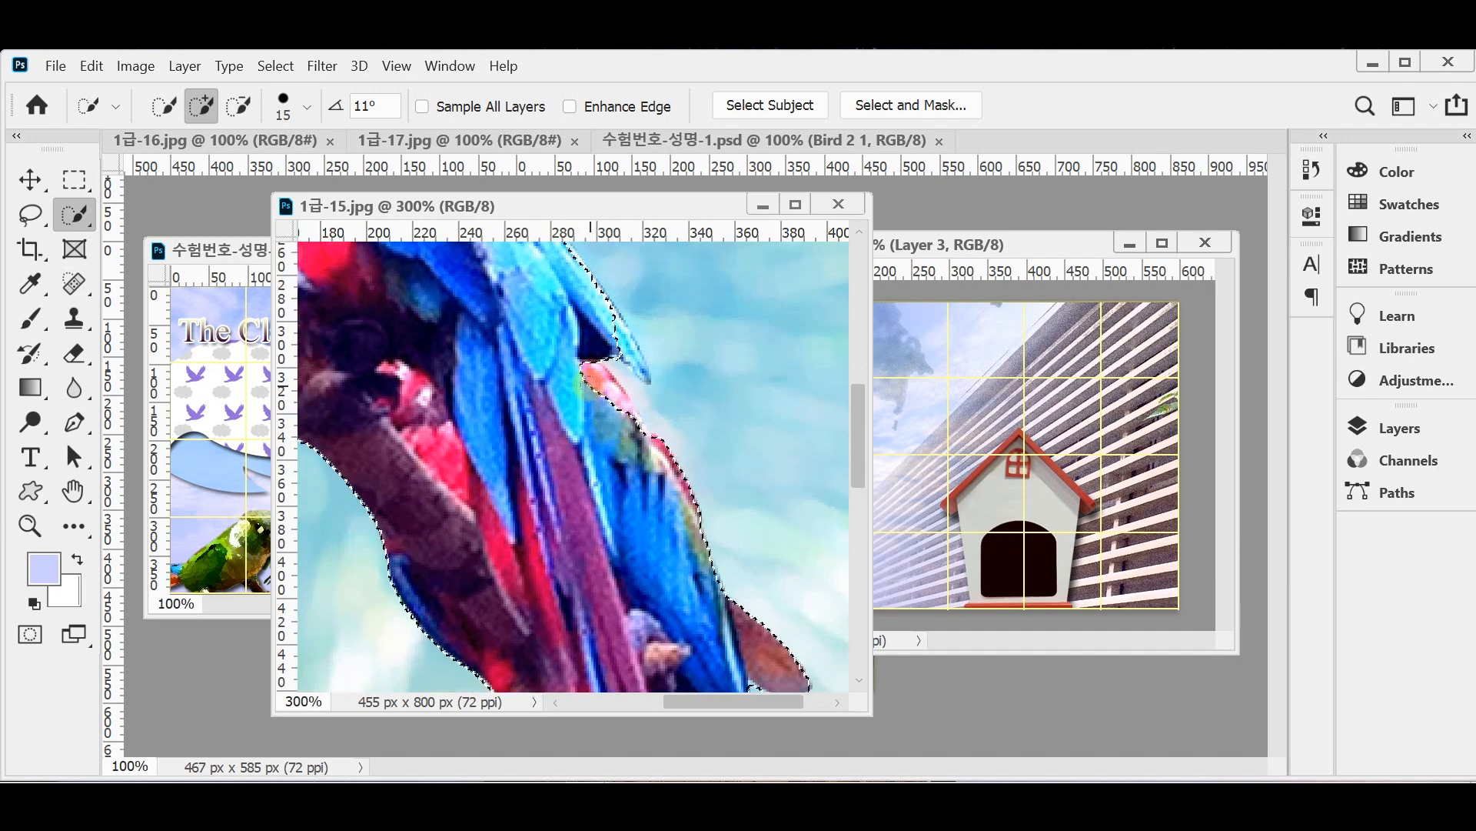
key("bracketleft")
key("bracketleft")
key("bracketleft")
key("bracketleft")
key("bracketleft")
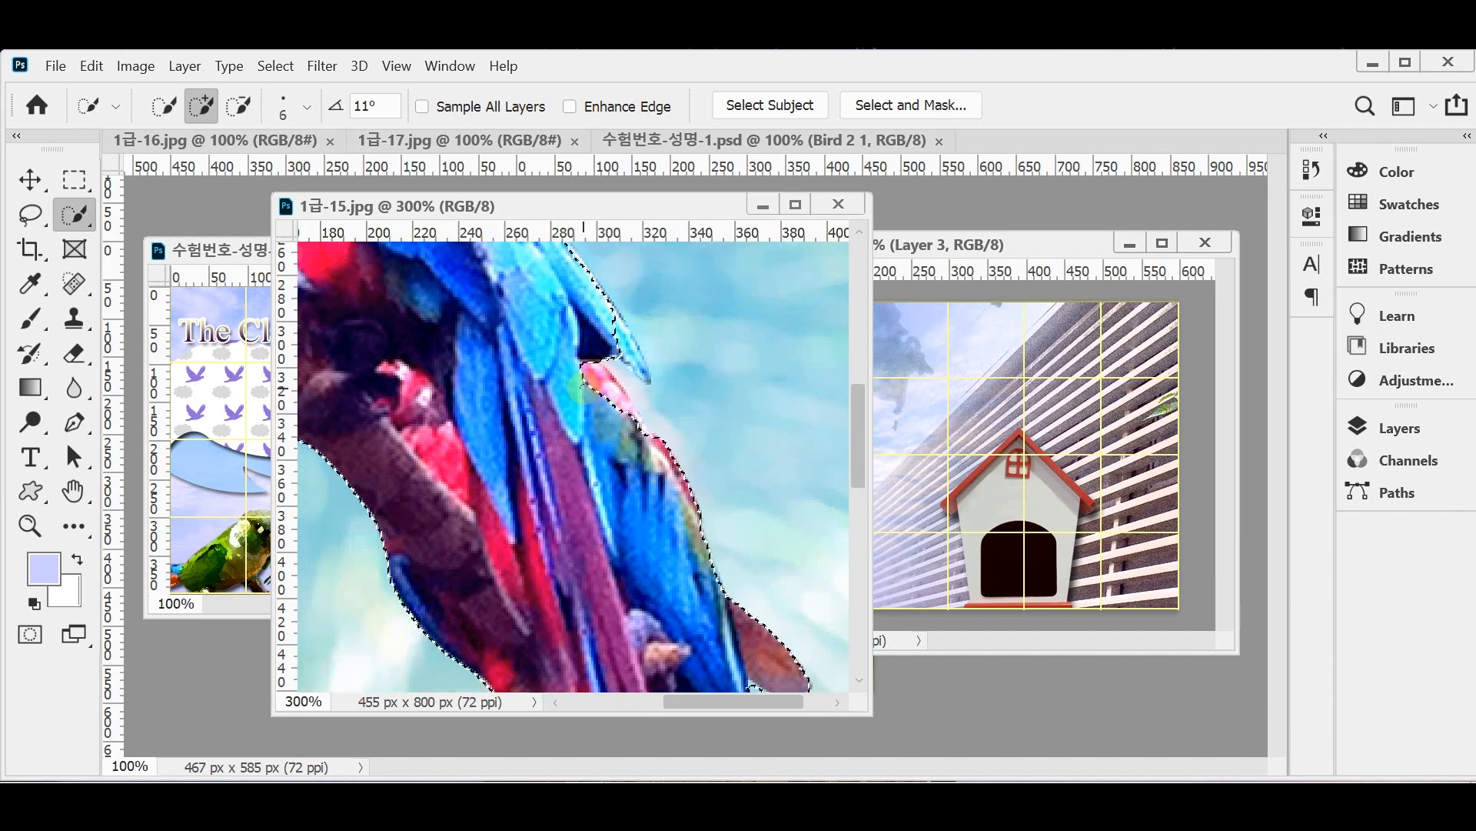
left_click(575, 373)
key("alt")
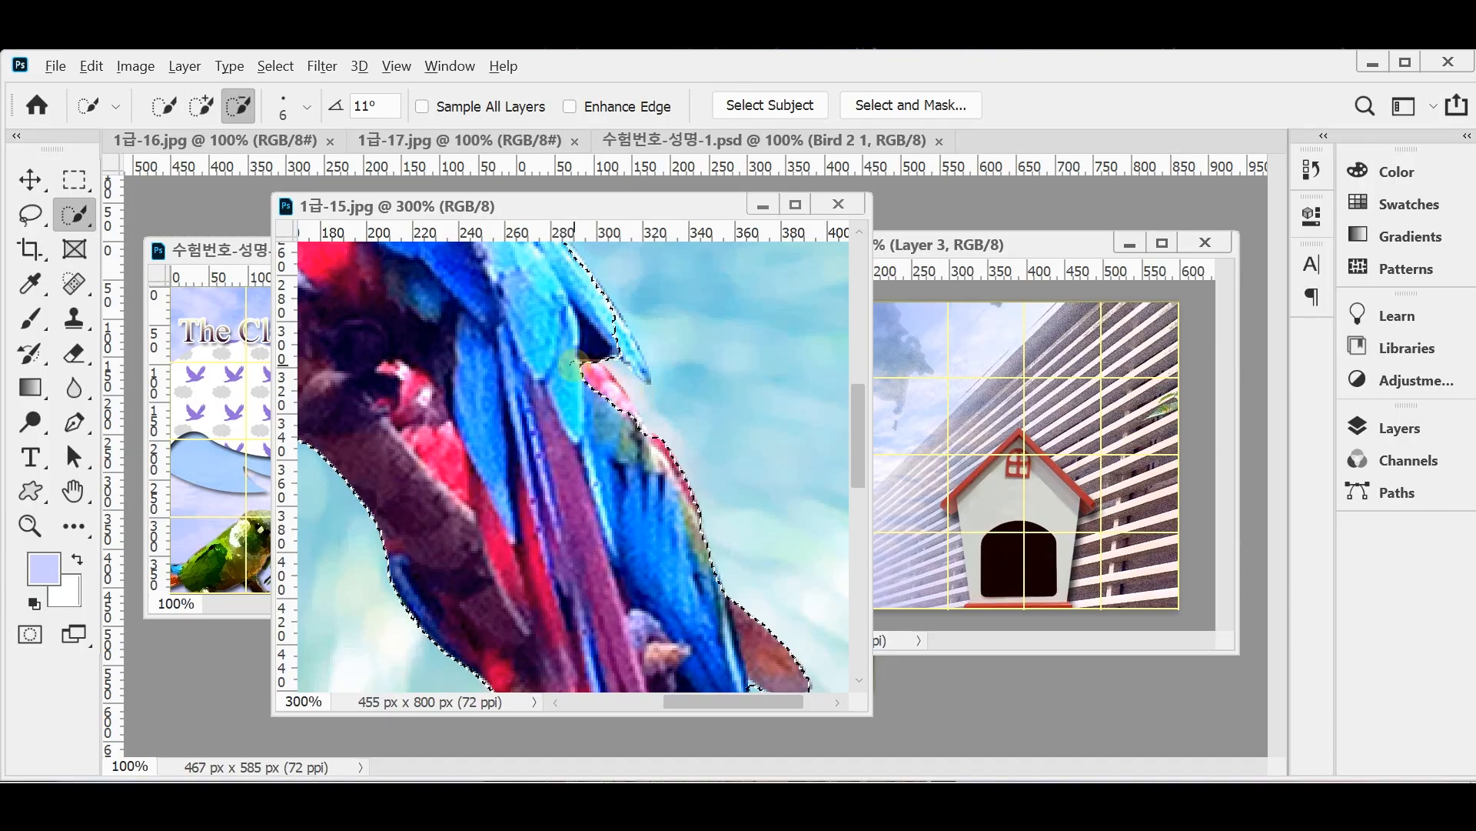
mouse_move(615, 397)
left_mouse_down()
mouse_move(641, 440)
mouse_move(573, 371)
left_mouse_up()
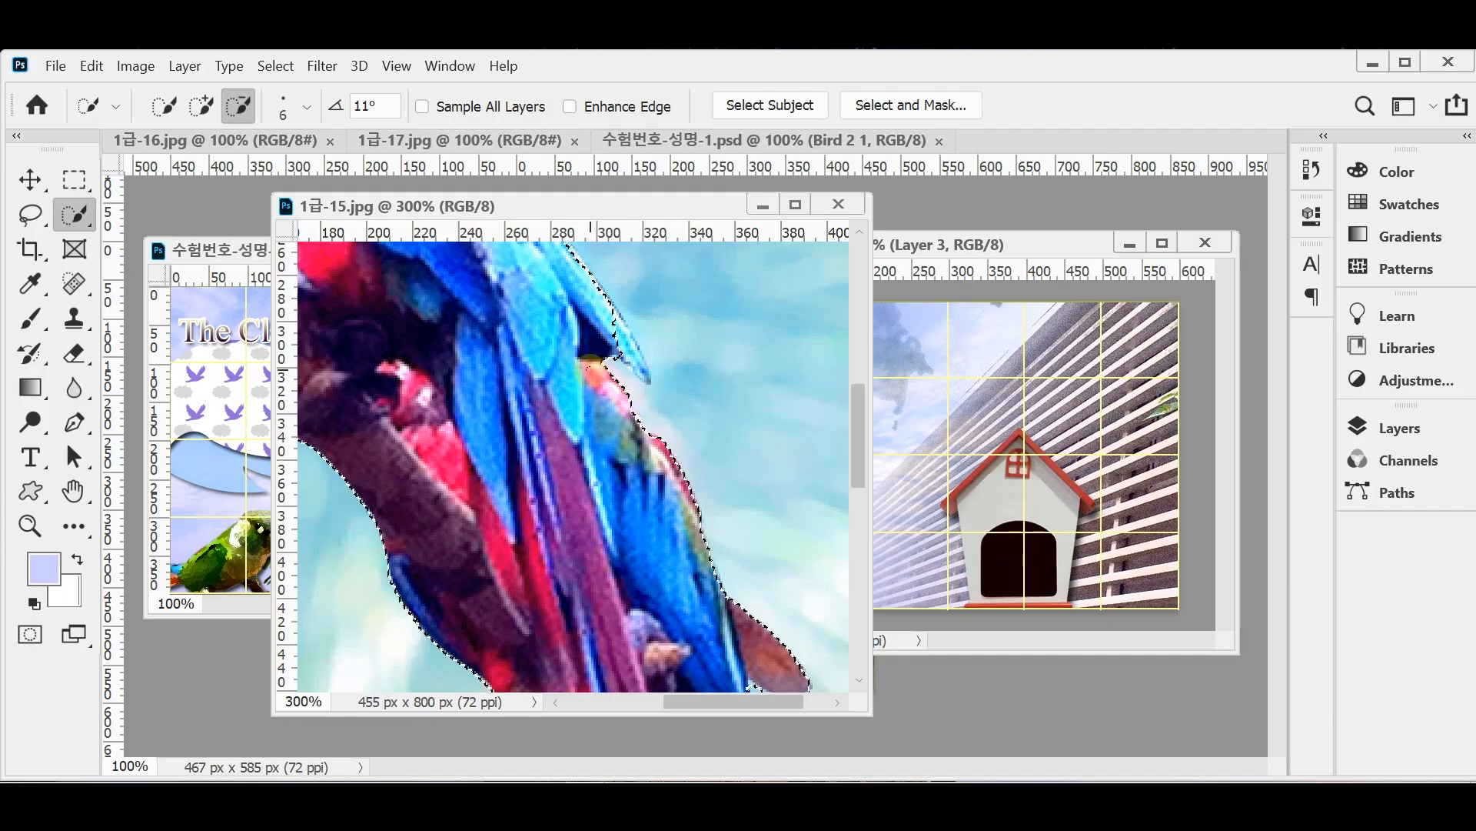
- Reduce the selection brush to 1 px and subtract the blue wing tip from the background selection
key("bracketleft")
key("bracketleft")
key("bracketleft")
key("bracketleft")
key("bracketleft")
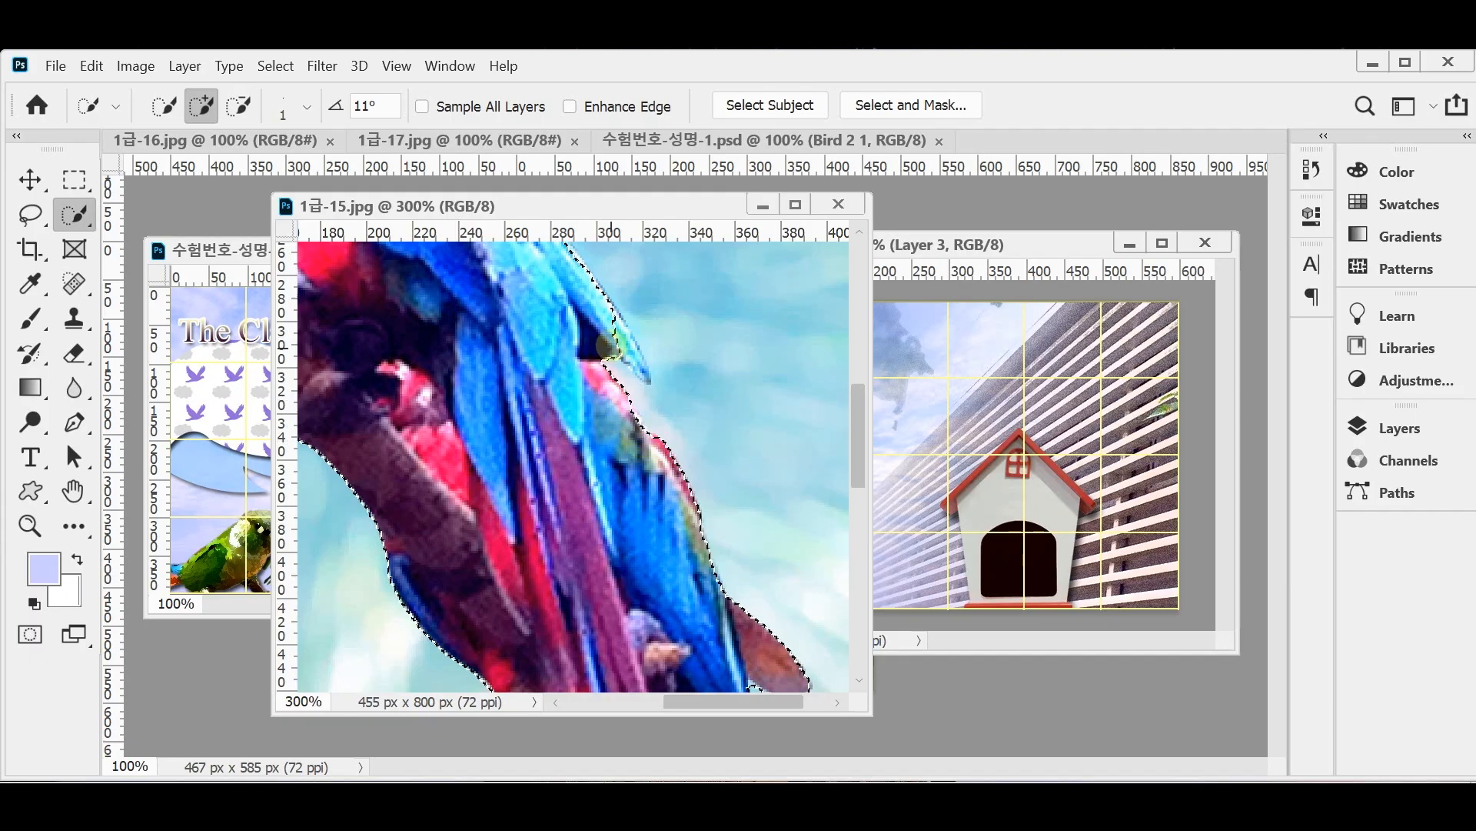
key("alt")
left_click_drag(608, 323, 651, 367)
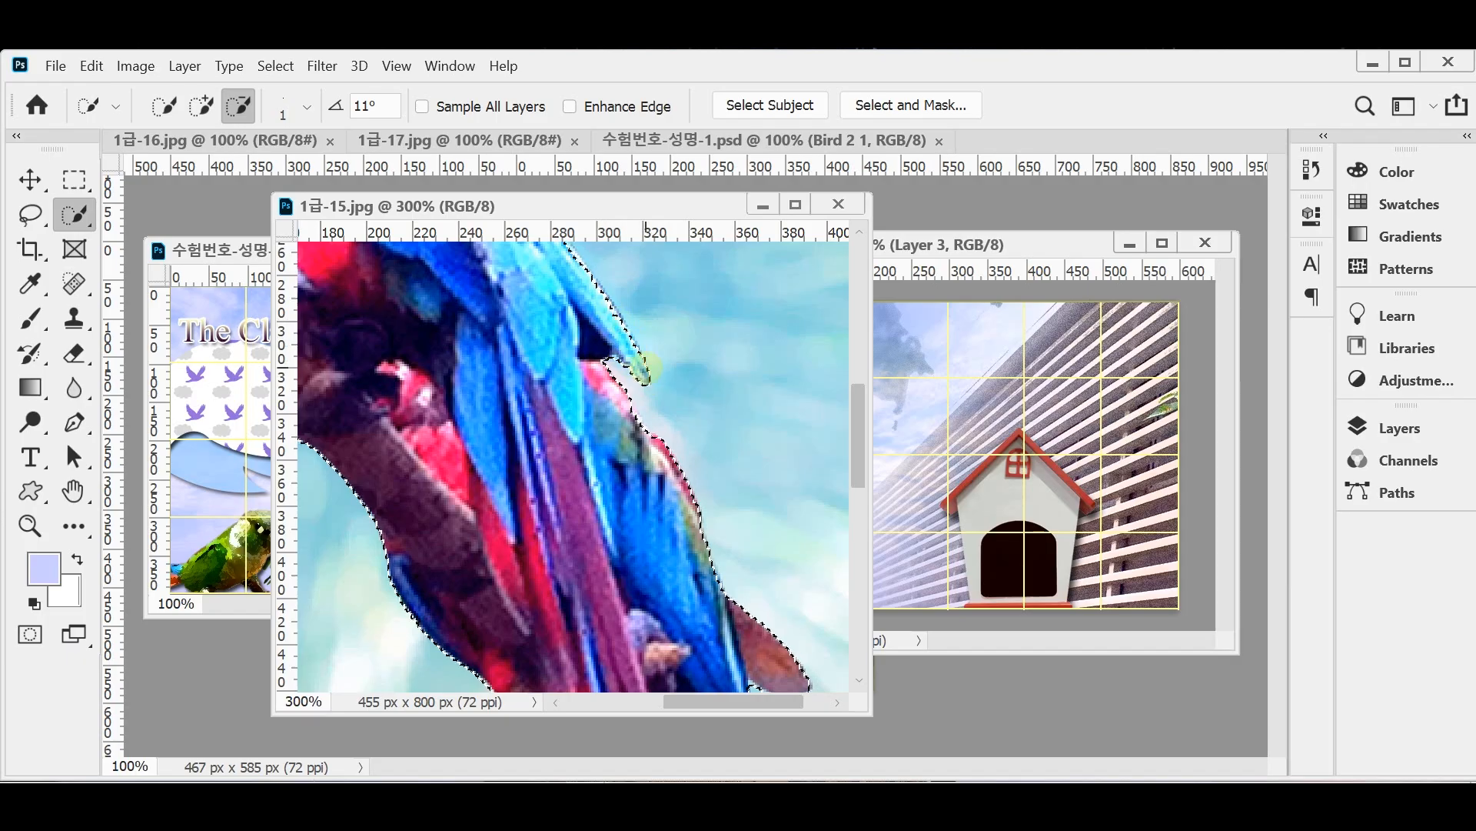
- Subtract the small patch on the upper outer edge of the parrot's wing from the background selection
left_click_drag(589, 307, 662, 442)
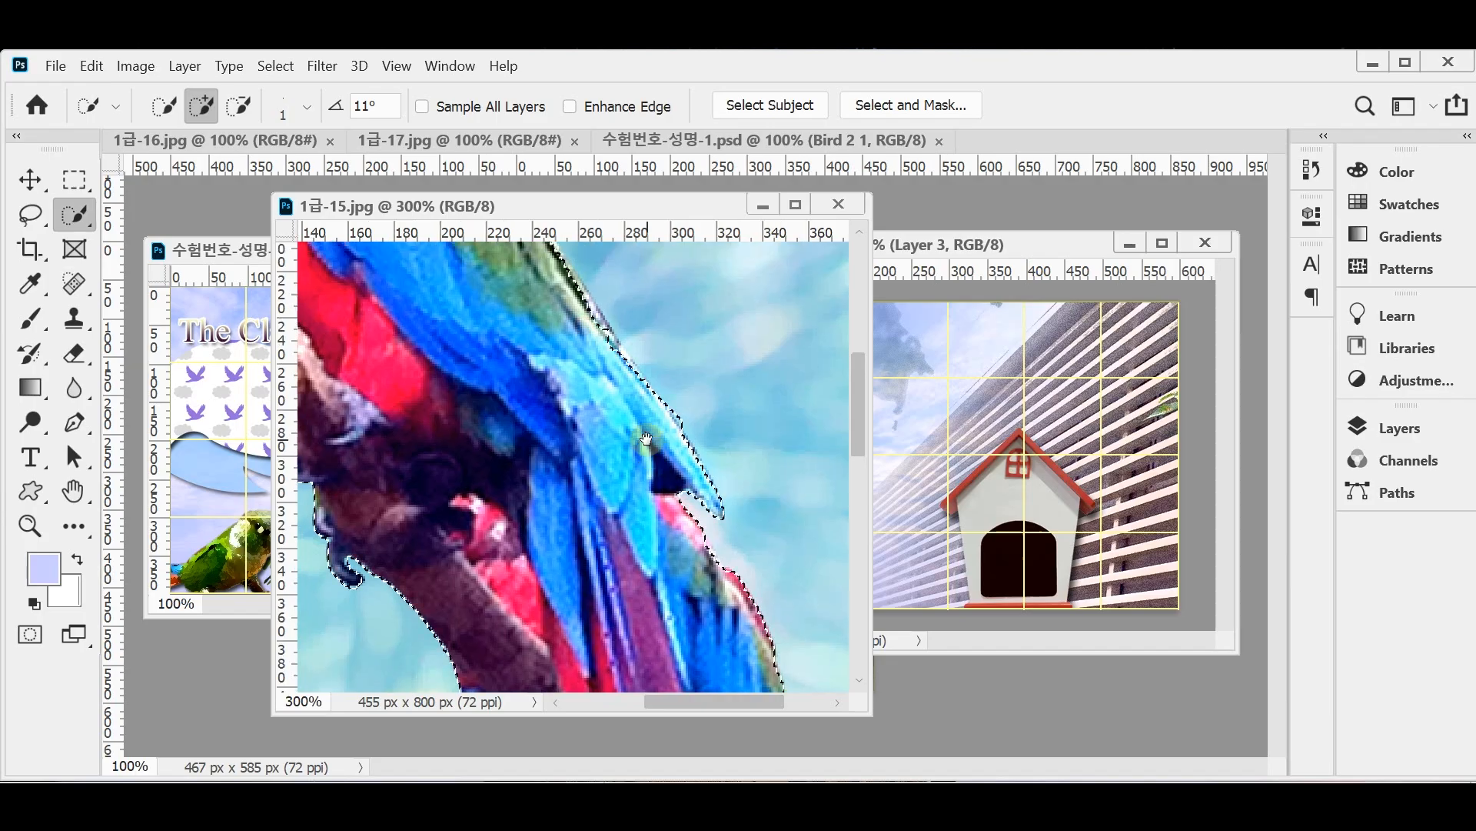
left_click_drag(537, 321, 637, 459)
key("alt")
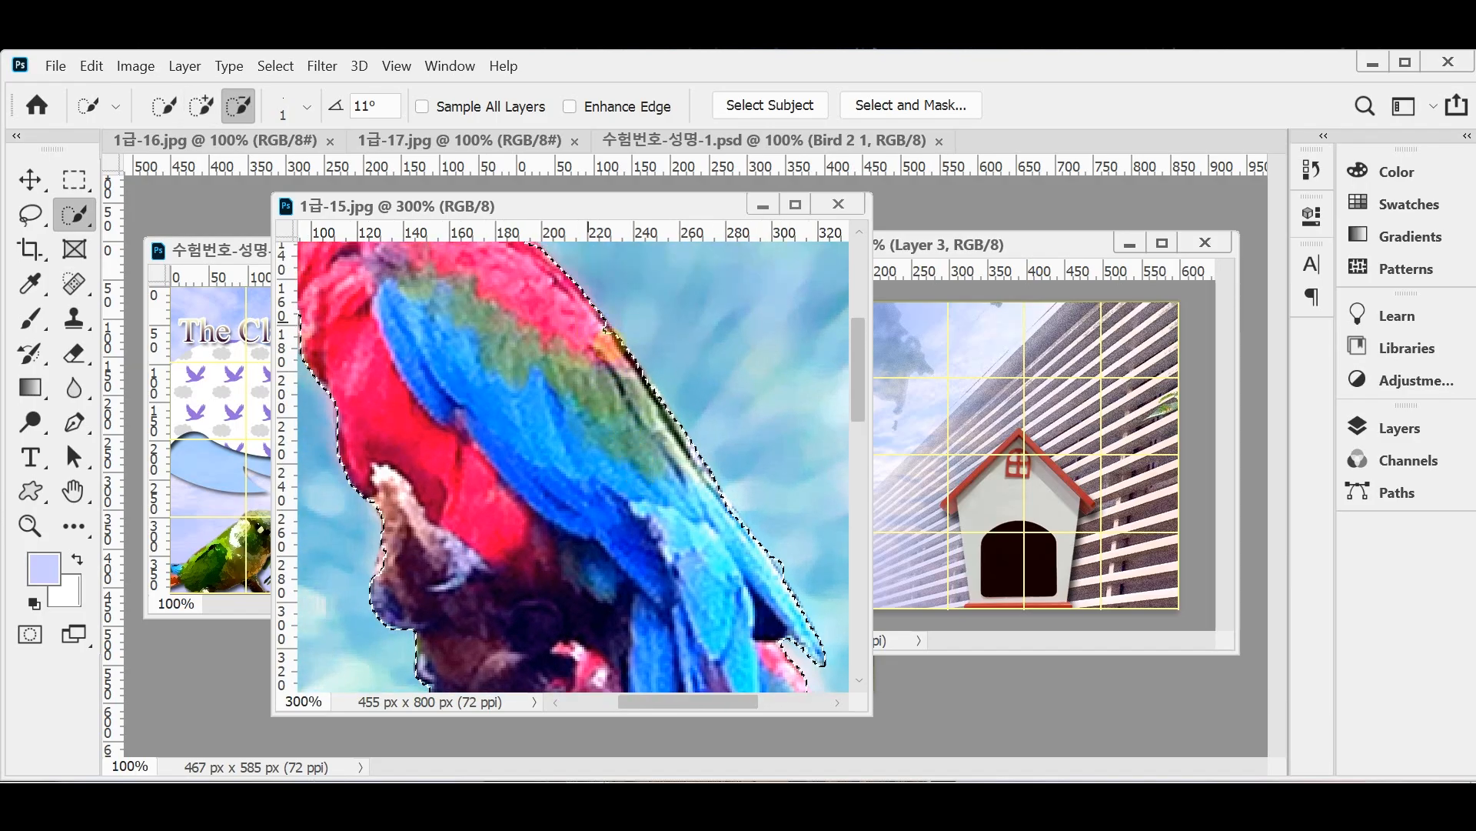
left_click(611, 335, "alt")
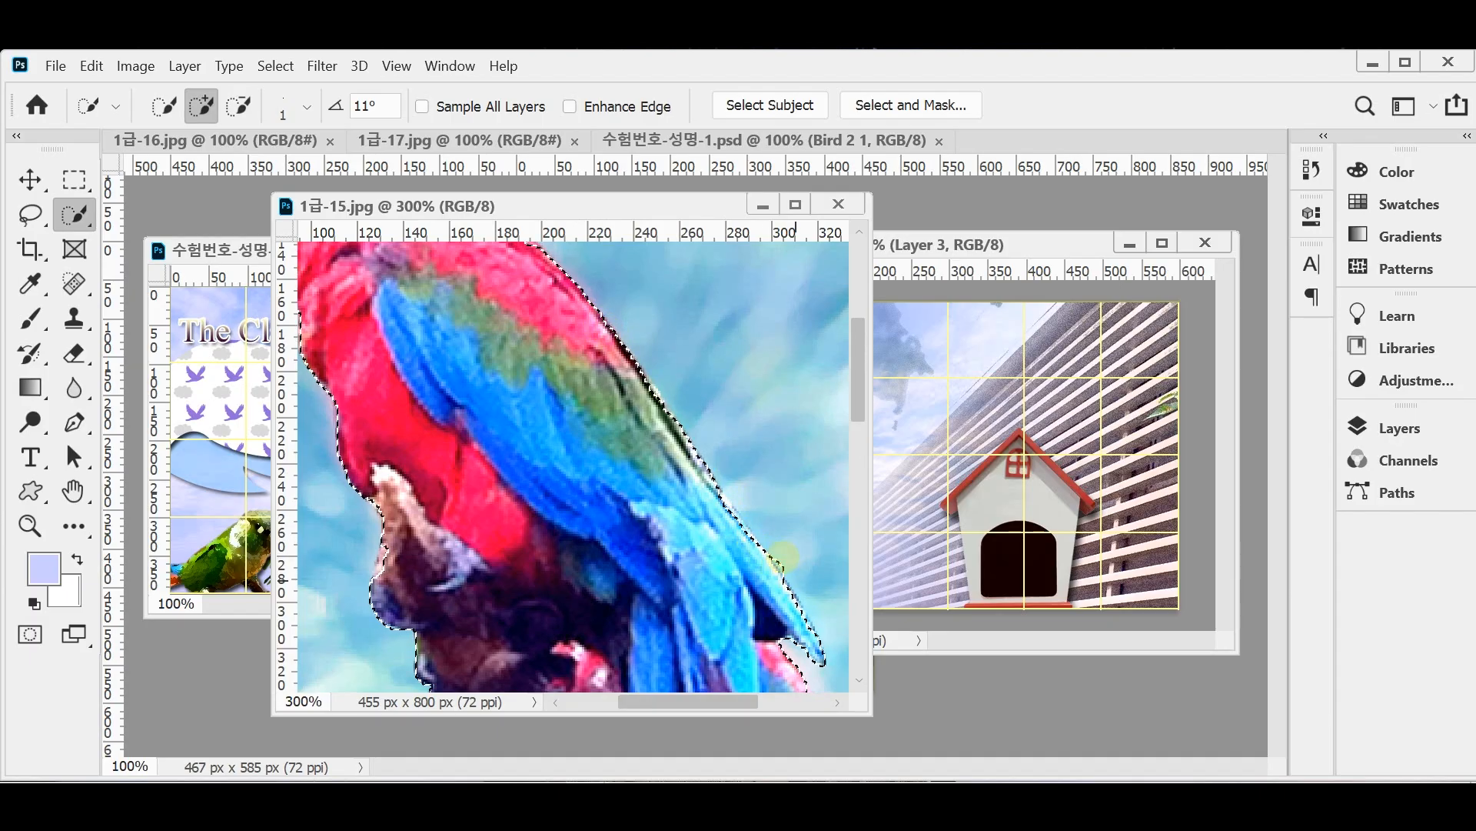
- Subtract the small orange patch on the parrot's shoulder, just below its head, from the background selection
key("alt")
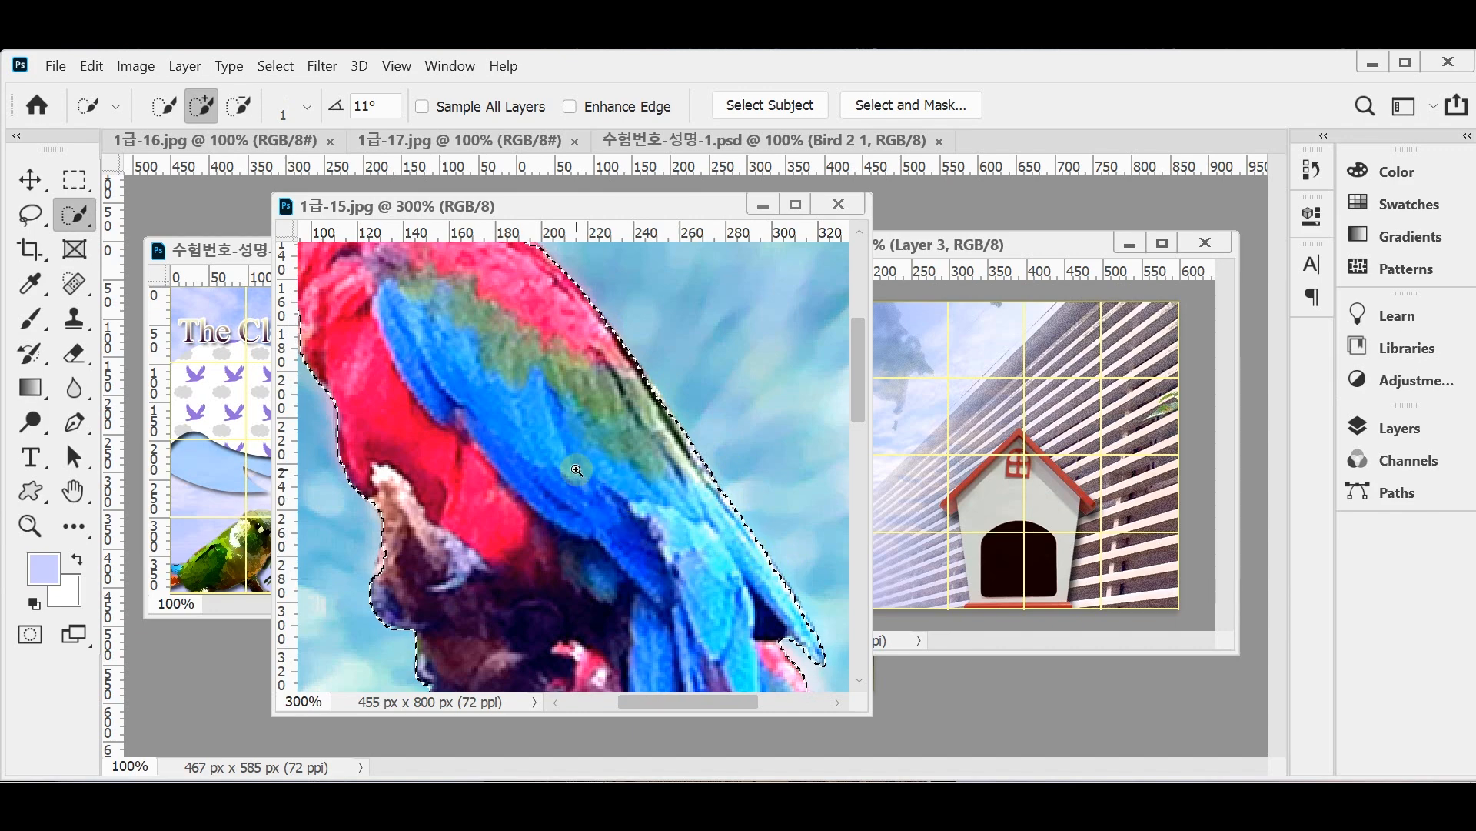
left_click(460, 446)
left_click_drag(400, 520, 507, 497)
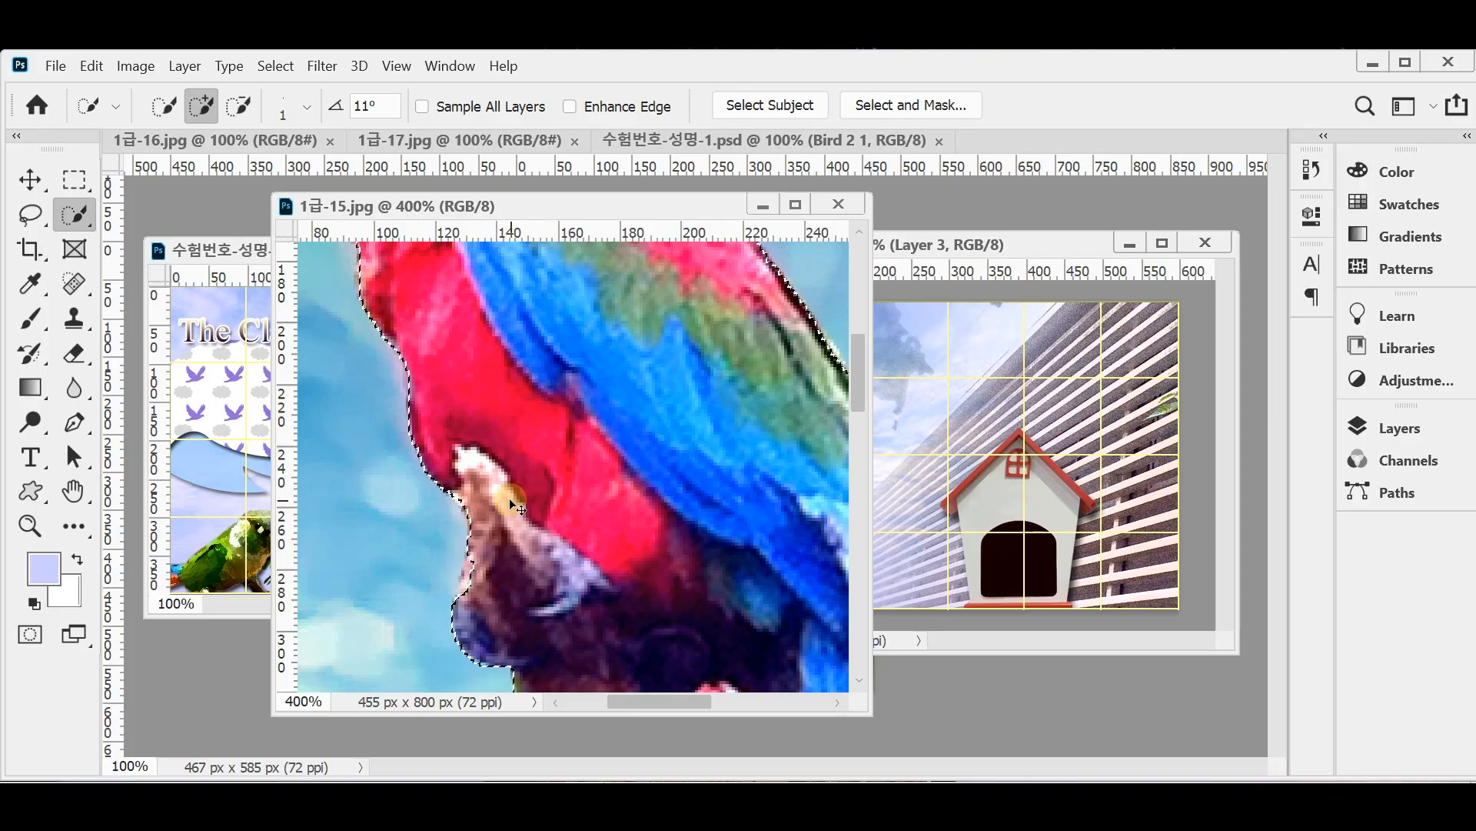
scroll(509, 497, "down", 2)
scroll(514, 501, "up", 1)
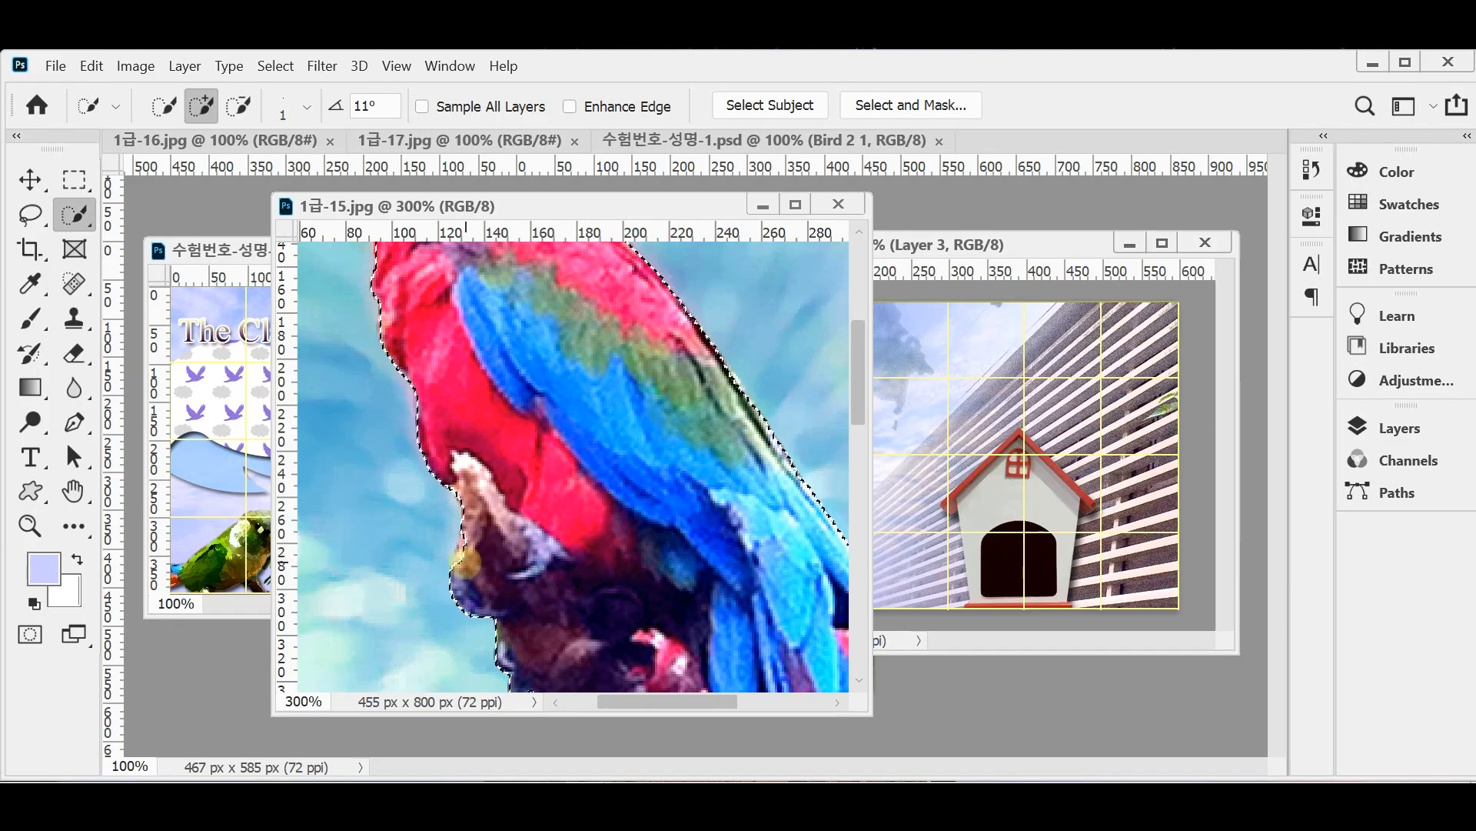
key("alt")
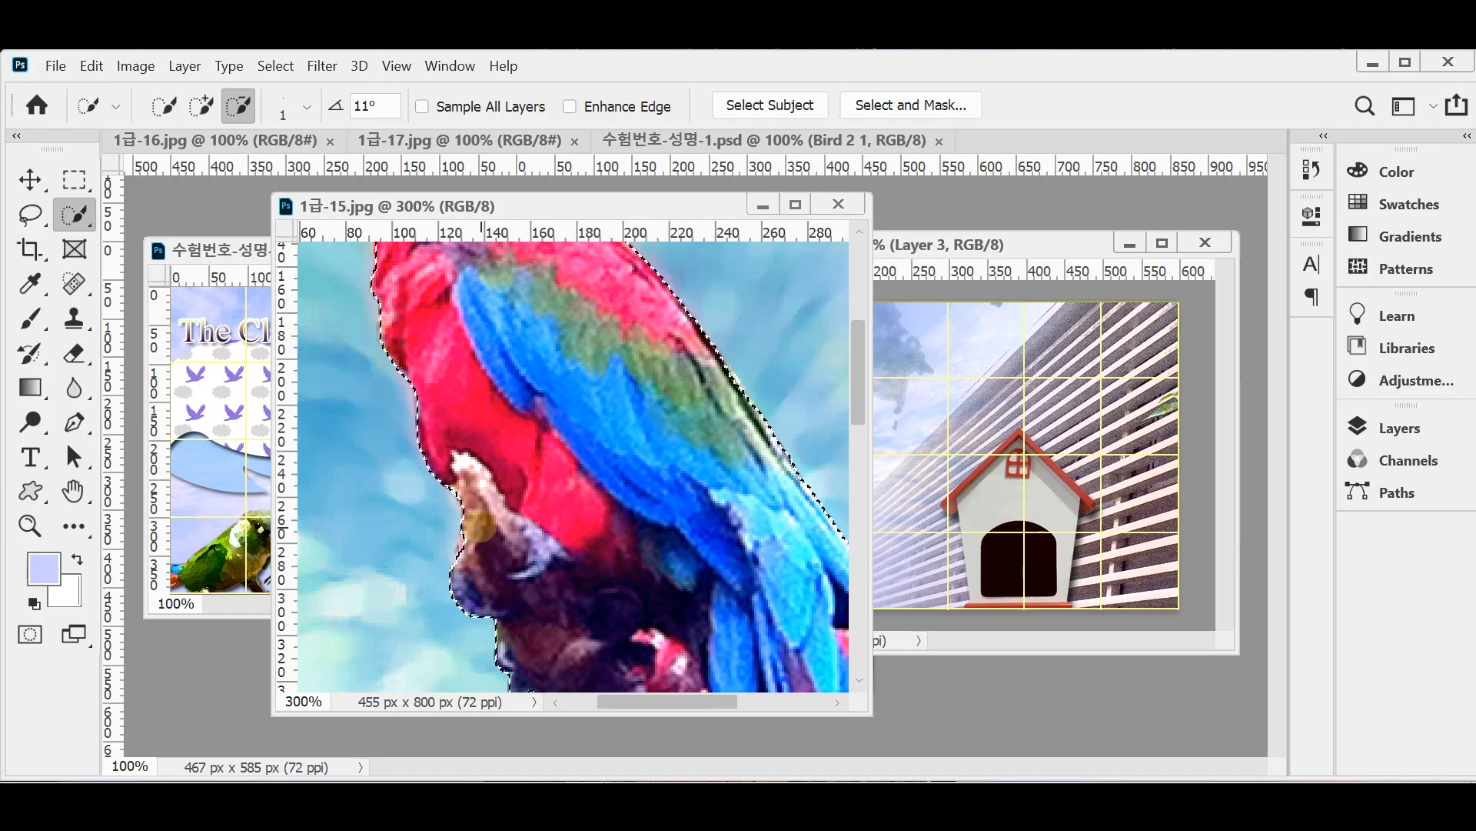
left_click_drag(494, 439, 571, 586)
left_click_drag(529, 364, 544, 495)
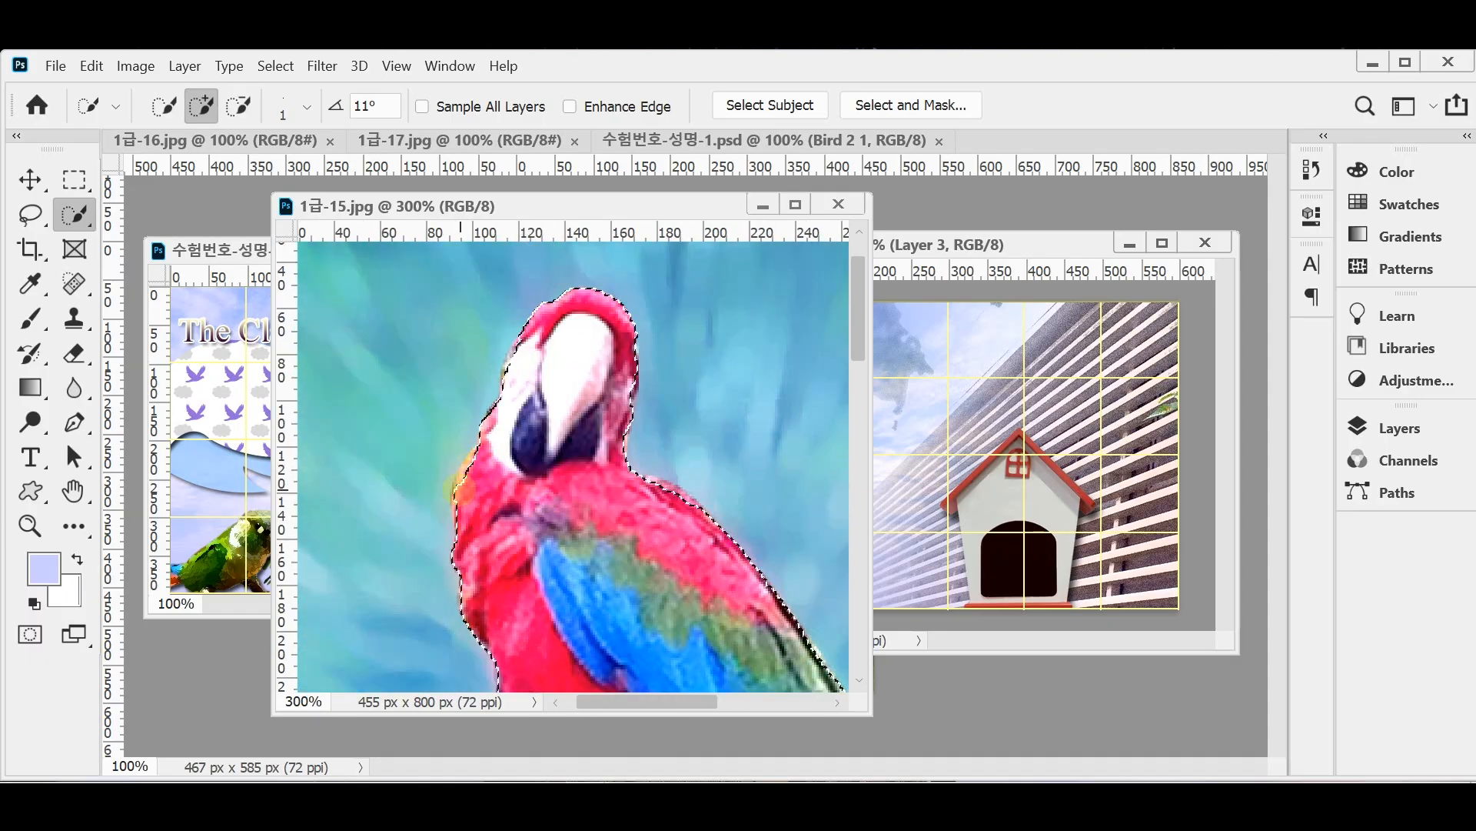
left_click(477, 477)
left_click(471, 486, "alt")
left_click(458, 482, "alt")
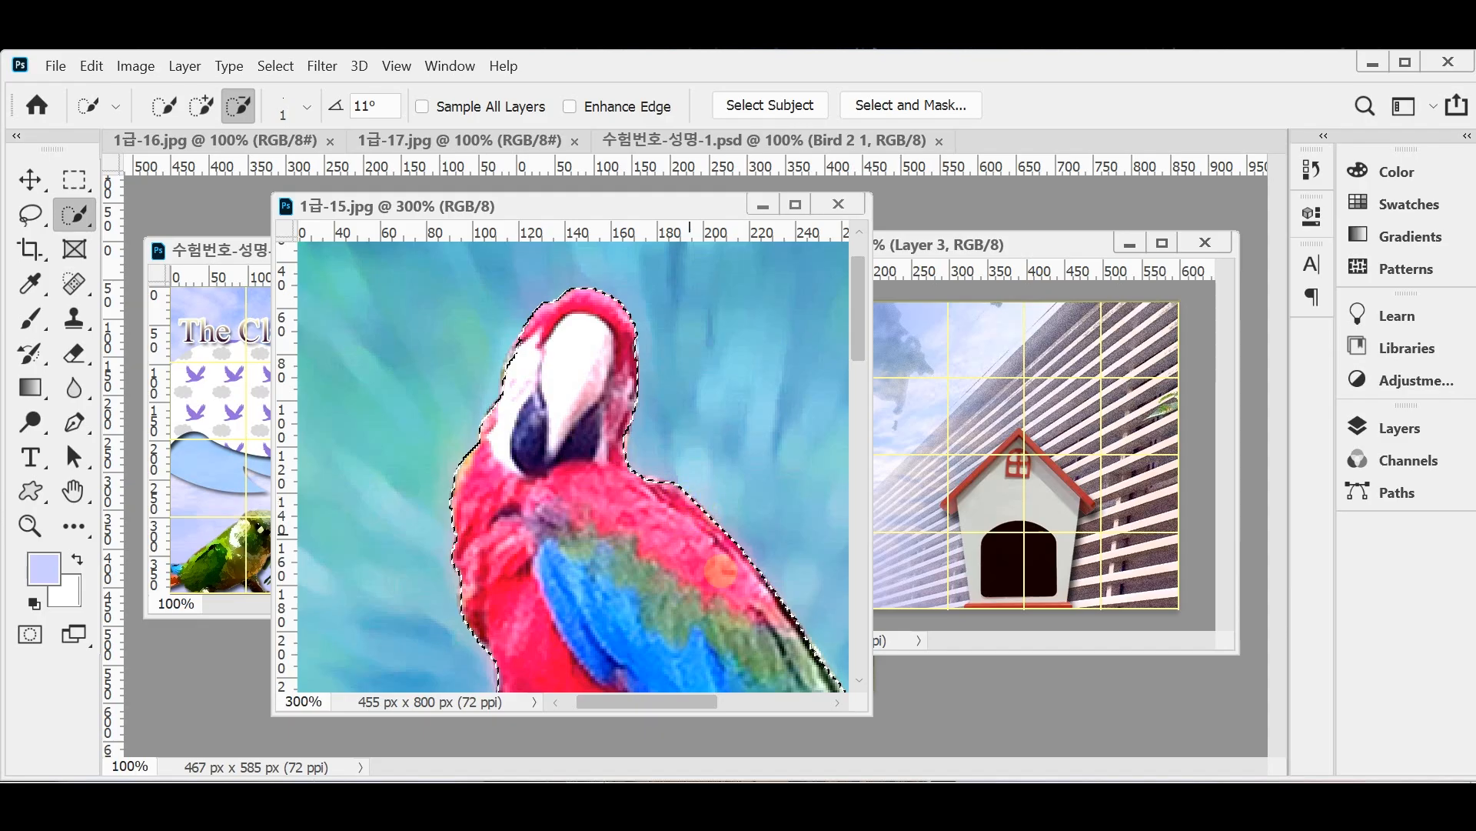
- Invert the background selection to select the parrot and its branch in 1급-15.jpg
scroll(675, 511, "down", 10)
scroll(675, 511, "right", 4)
left_click(673, 593, "alt")
left_click_drag(663, 596, 681, 408)
left_click(565, 538, "alt")
left_click(499, 557, "alt")
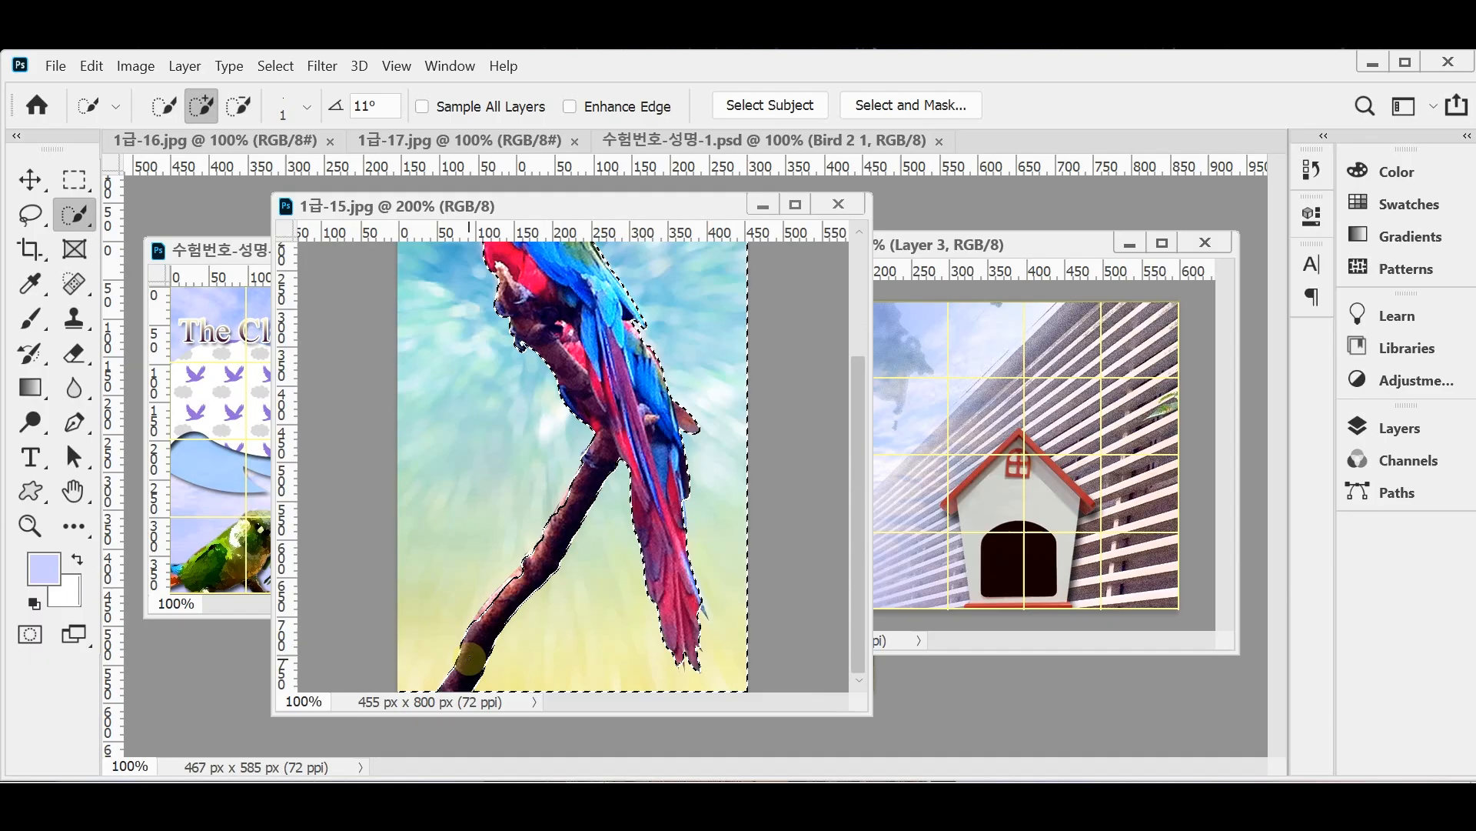
key("alt")
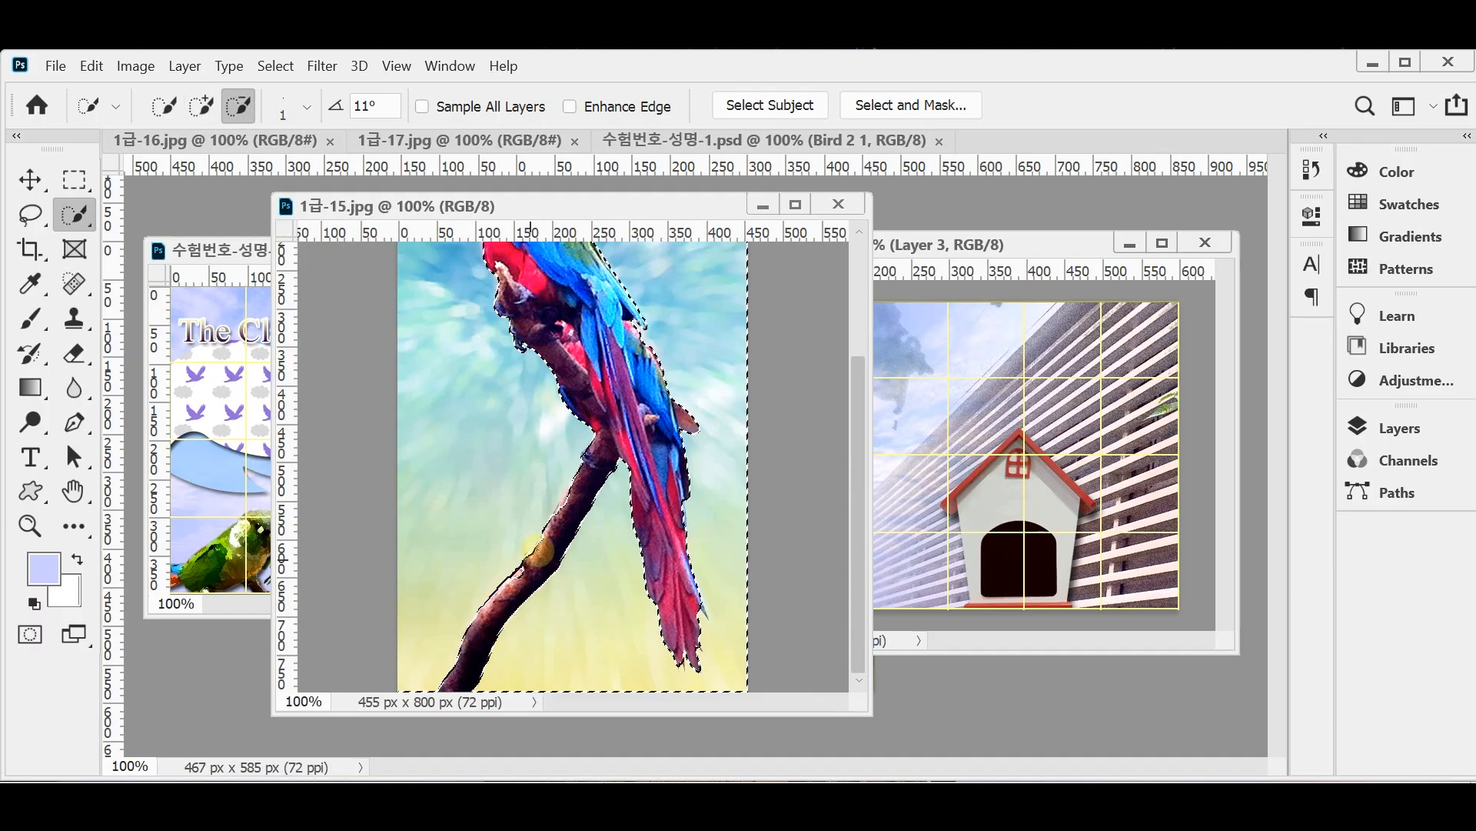
left_click_drag(575, 488, 615, 435)
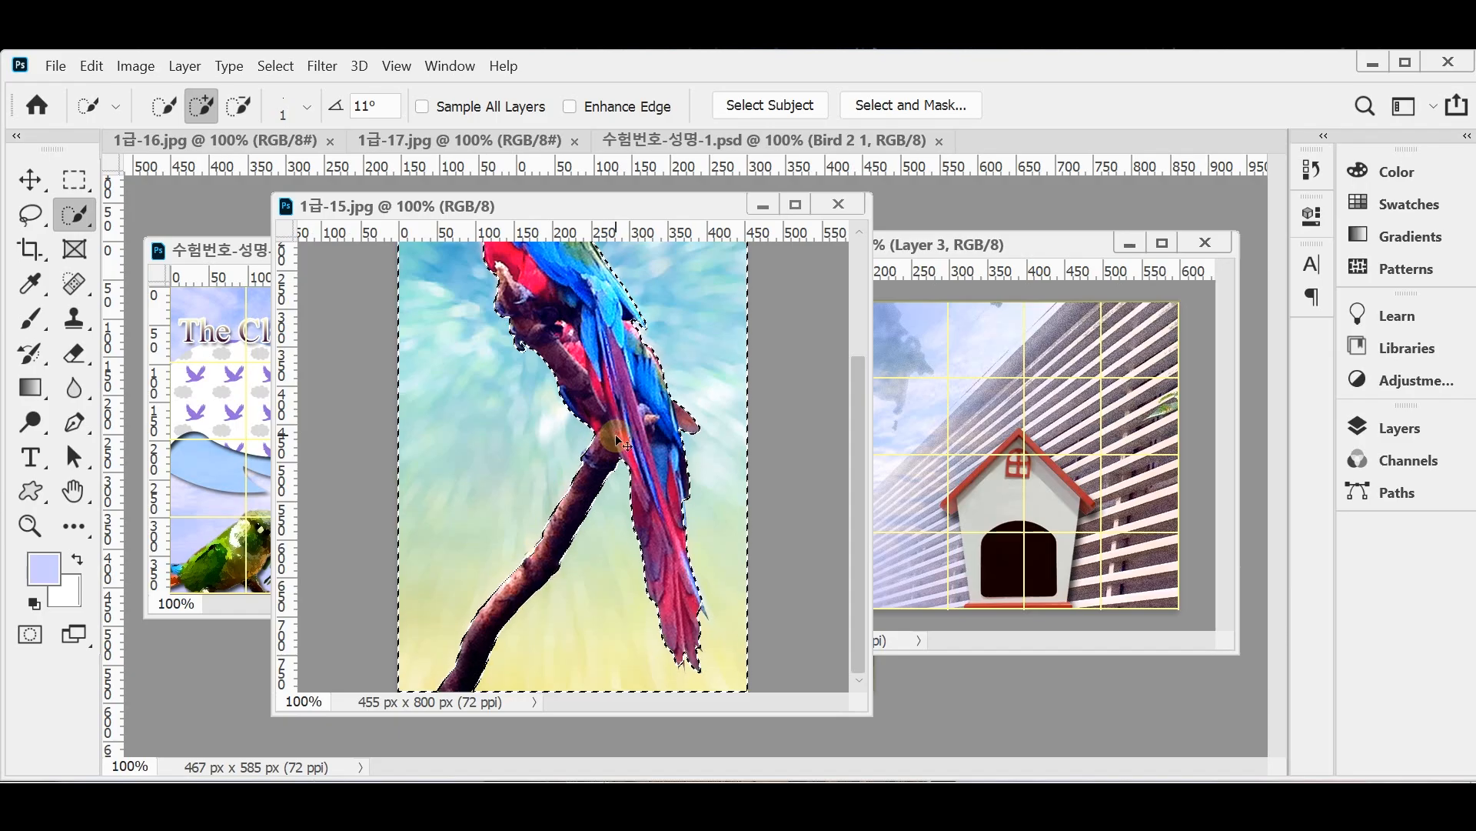
key("ctrl+shift+i")
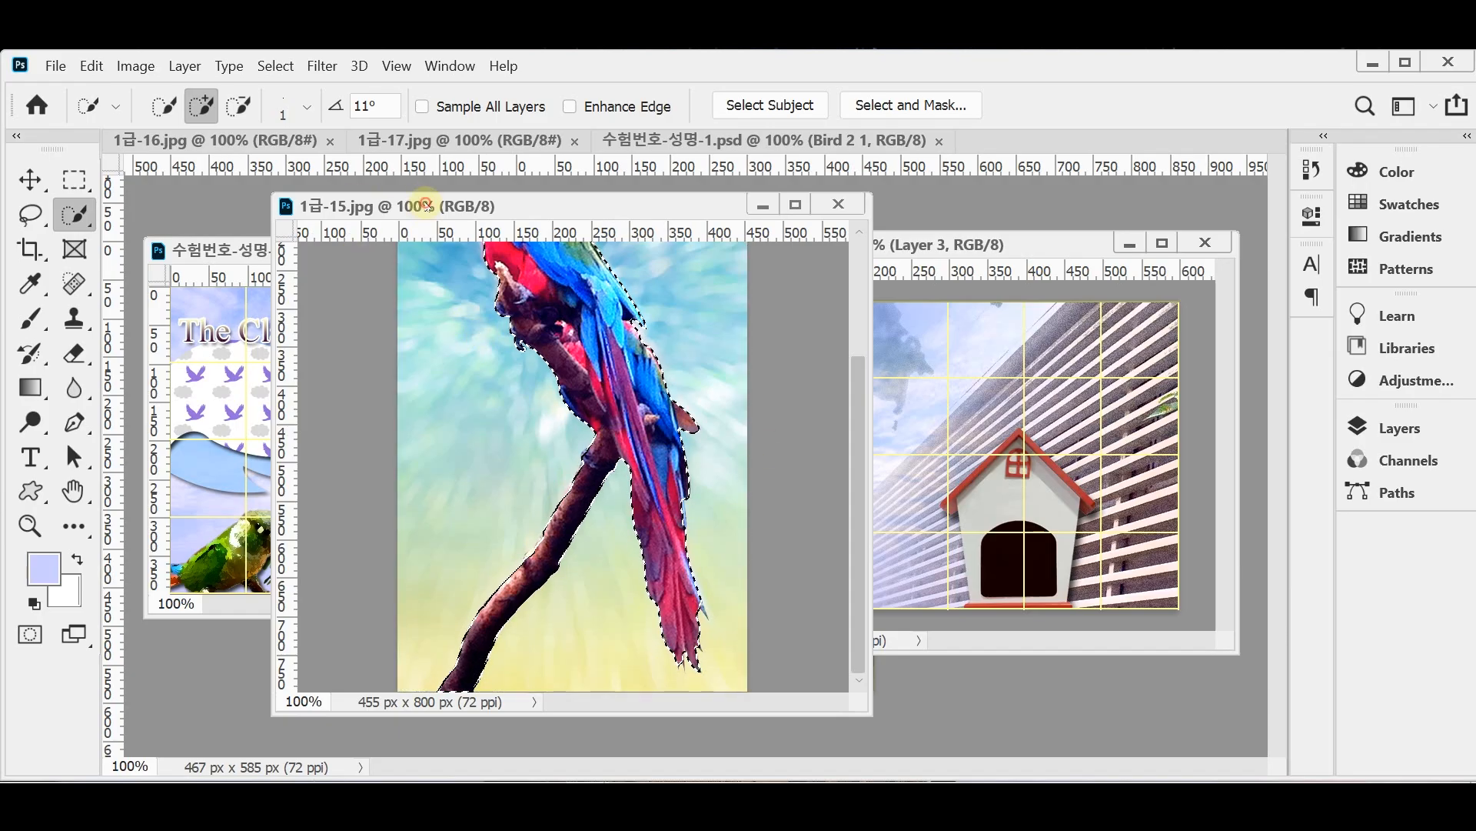
- Copy the selected parrot and branch into 수험번호-성명-4.psd and close 1급-15.jpg
left_click_drag(426, 206, 384, 210)
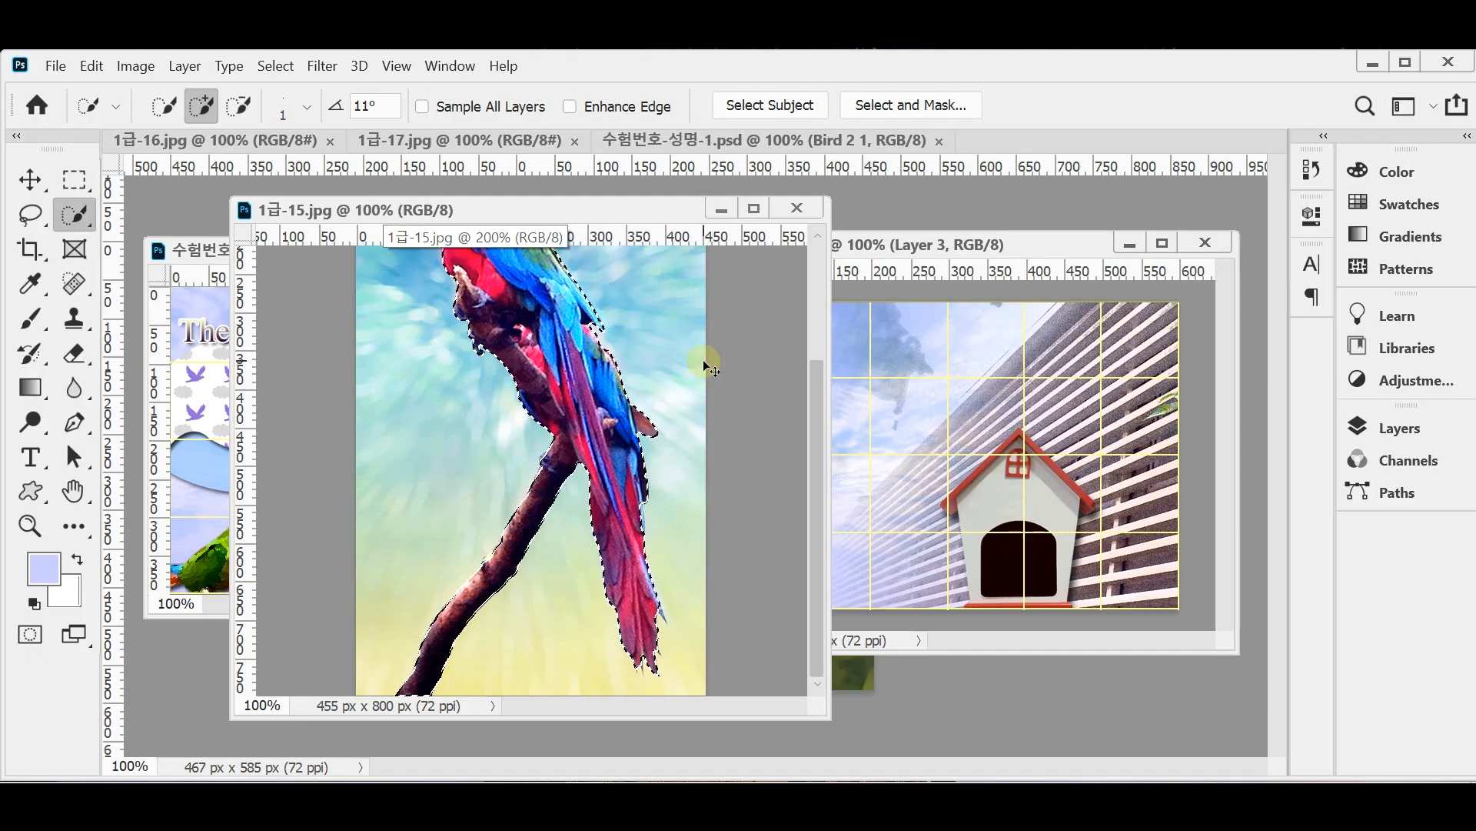
left_click_drag(580, 390, 1015, 461)
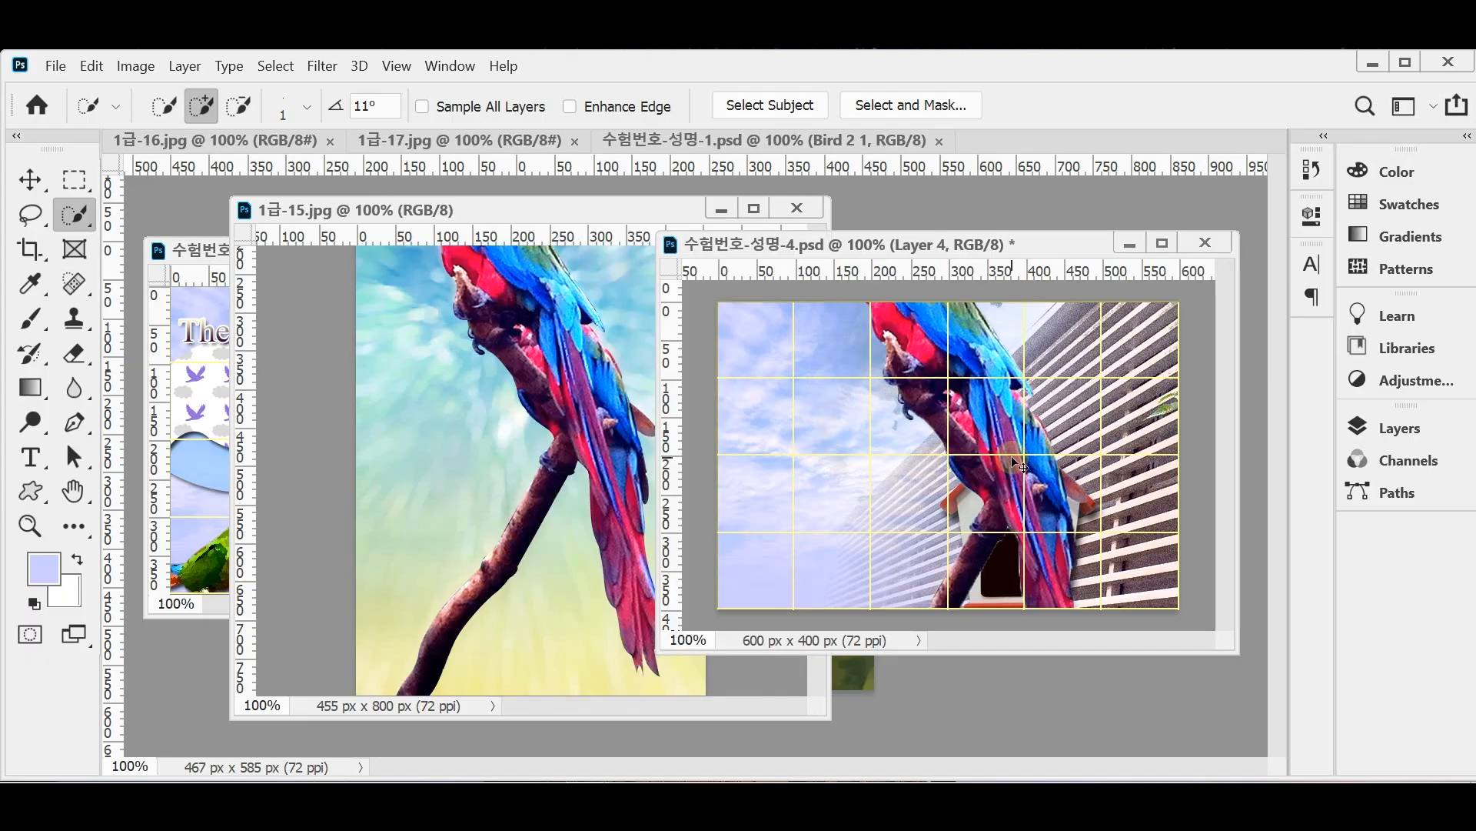
left_click(568, 217)
key("ctrl+w")
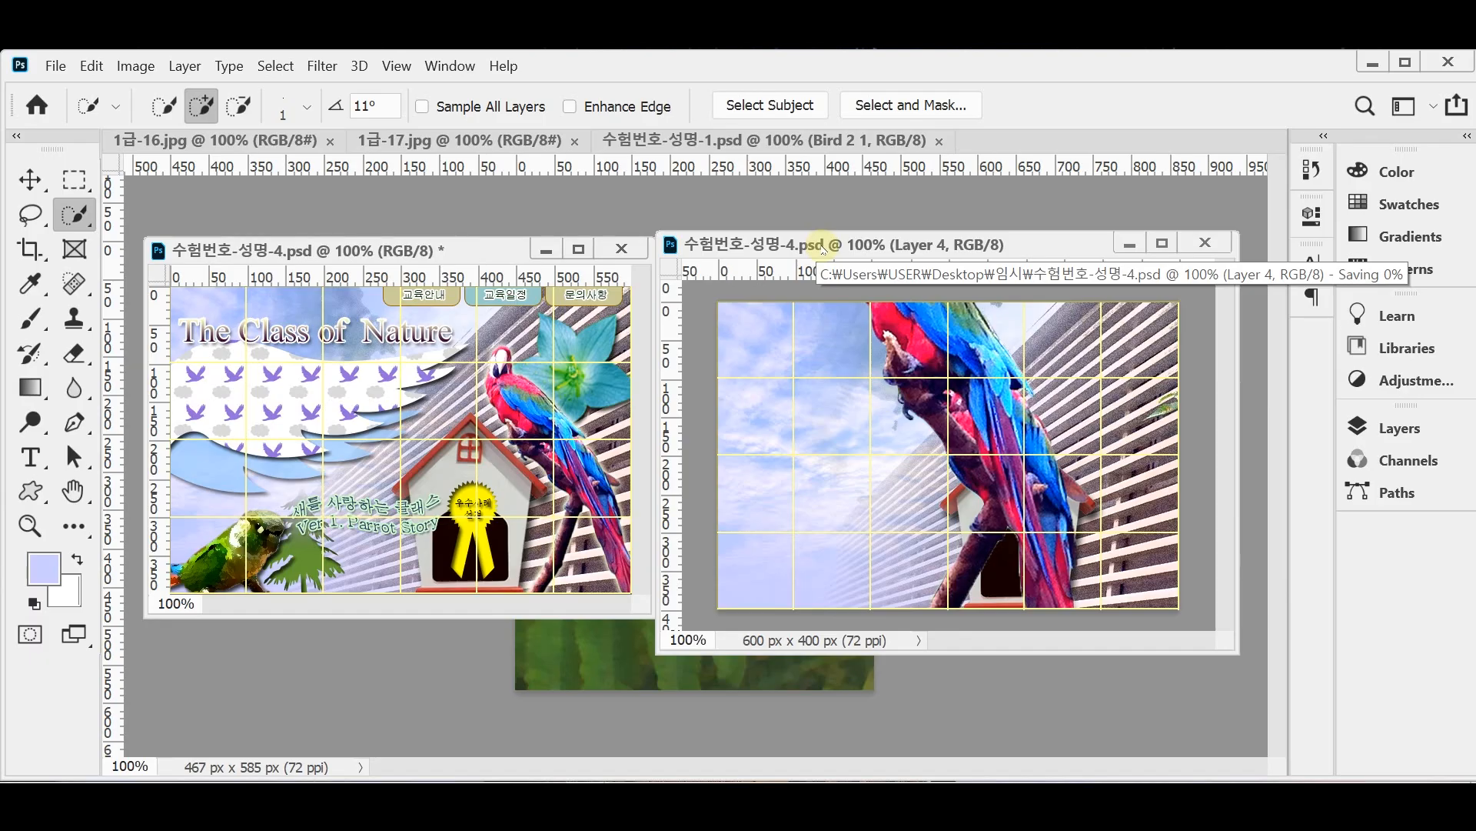
- Scale the parrot layer to 50% with its width and height linked
key("ctrl+t")
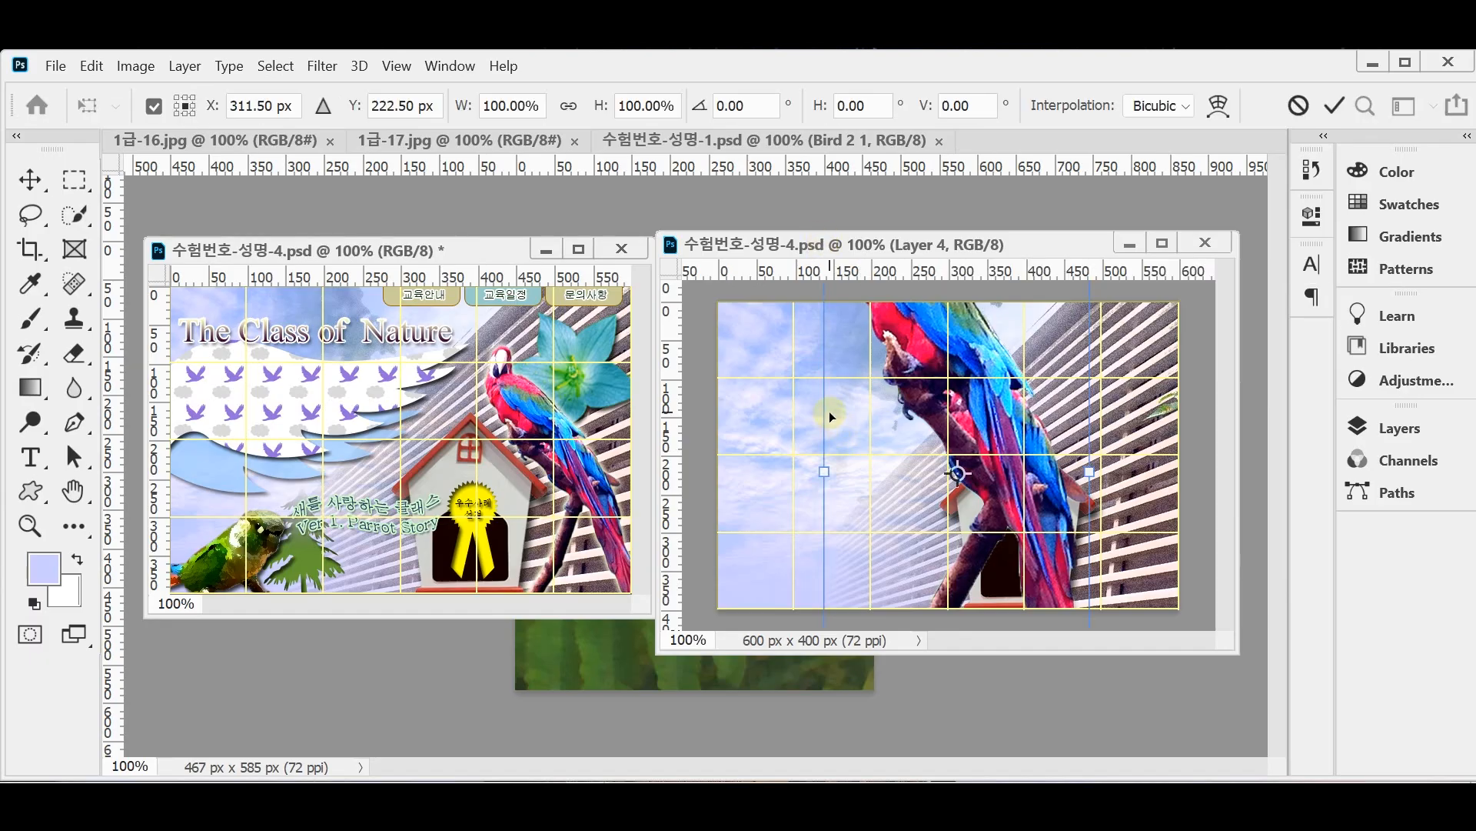
left_click(570, 107)
left_click_drag(468, 110, 408, 100)
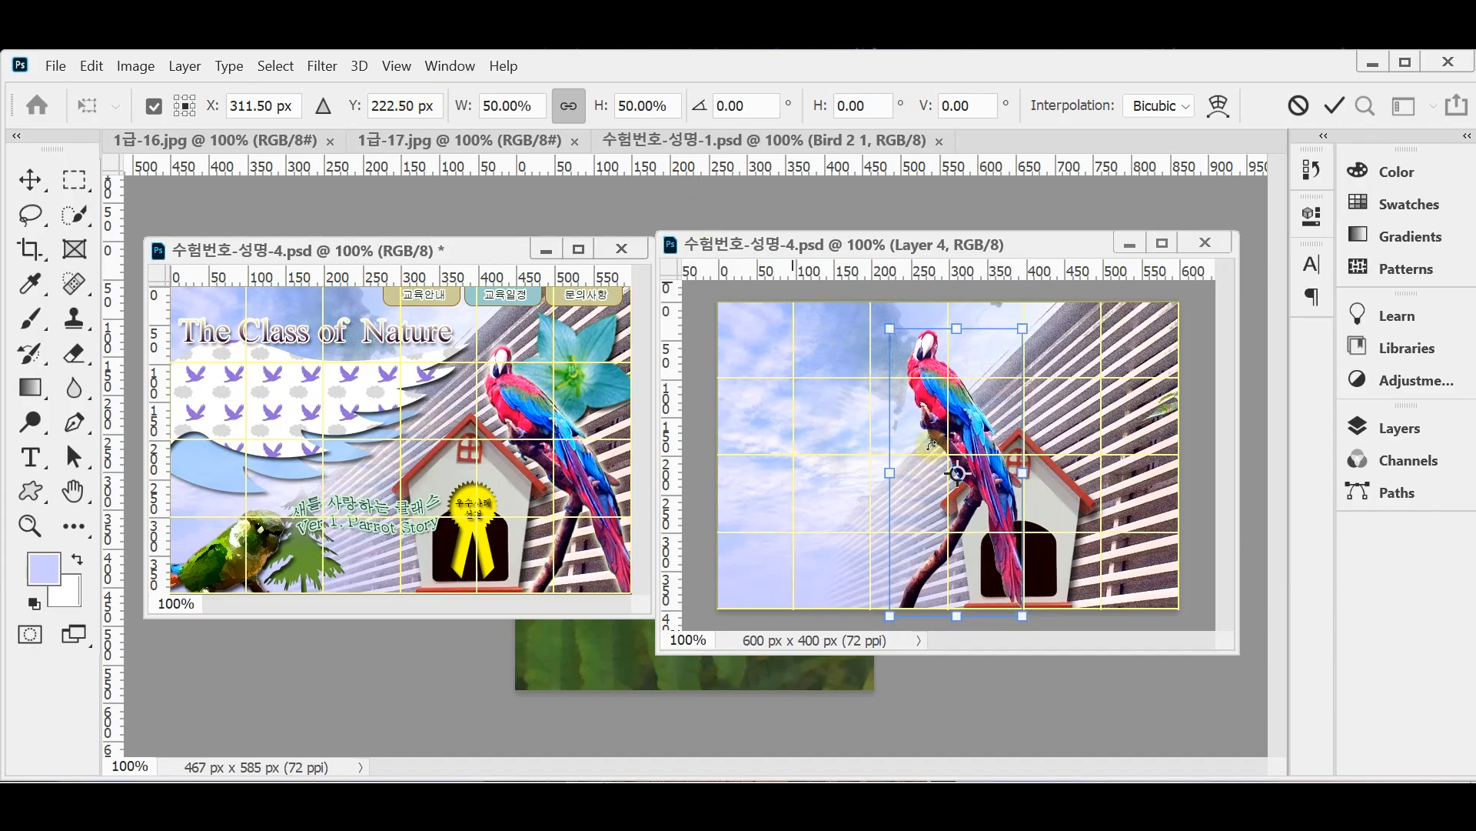
- Place the parrot beside the birdhouse roof near the canvas's right edge and tilt it slightly counterclockwise
left_click_drag(961, 405, 1092, 428)
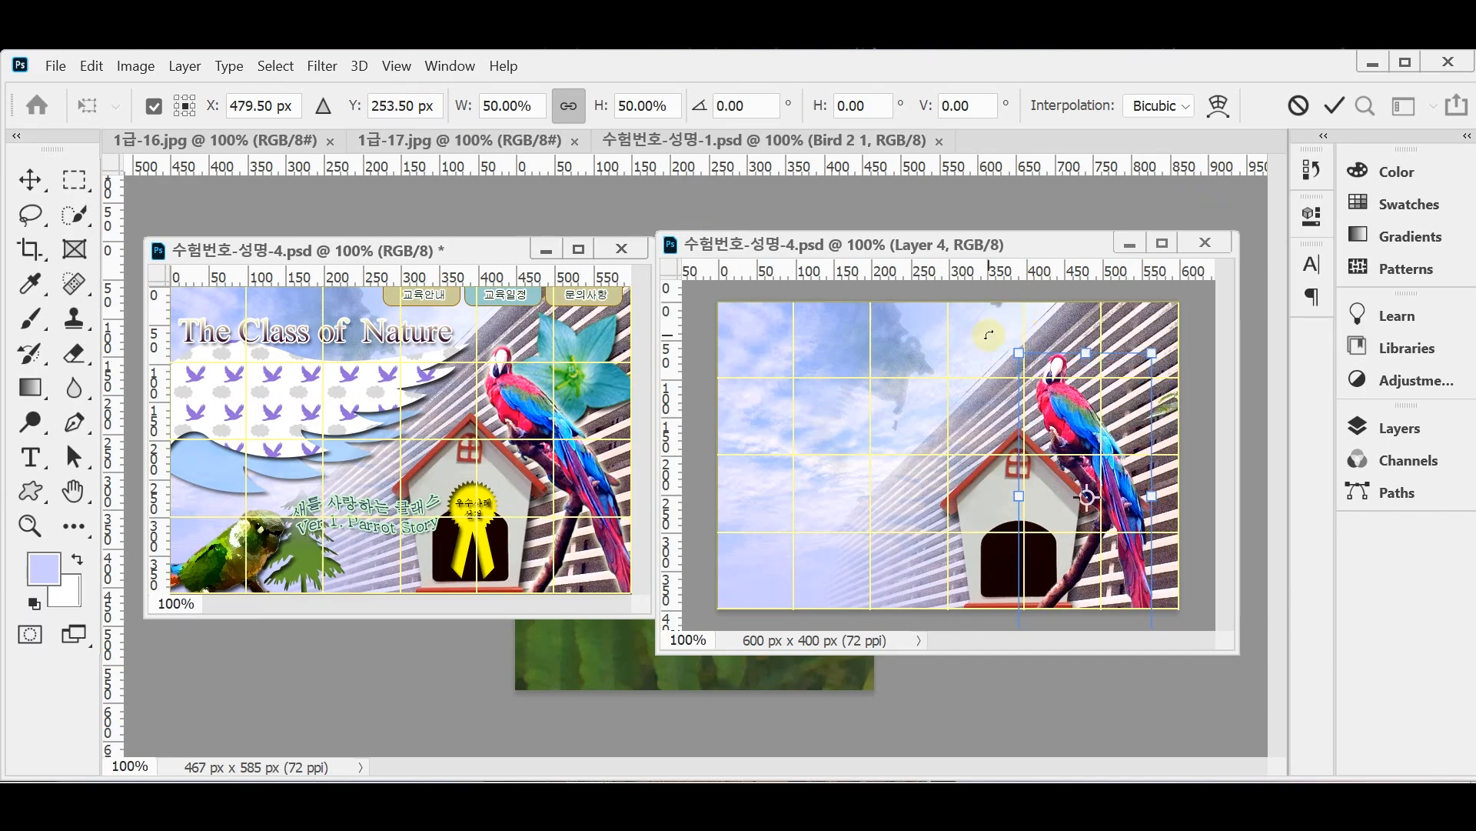
left_click_drag(989, 334, 955, 356)
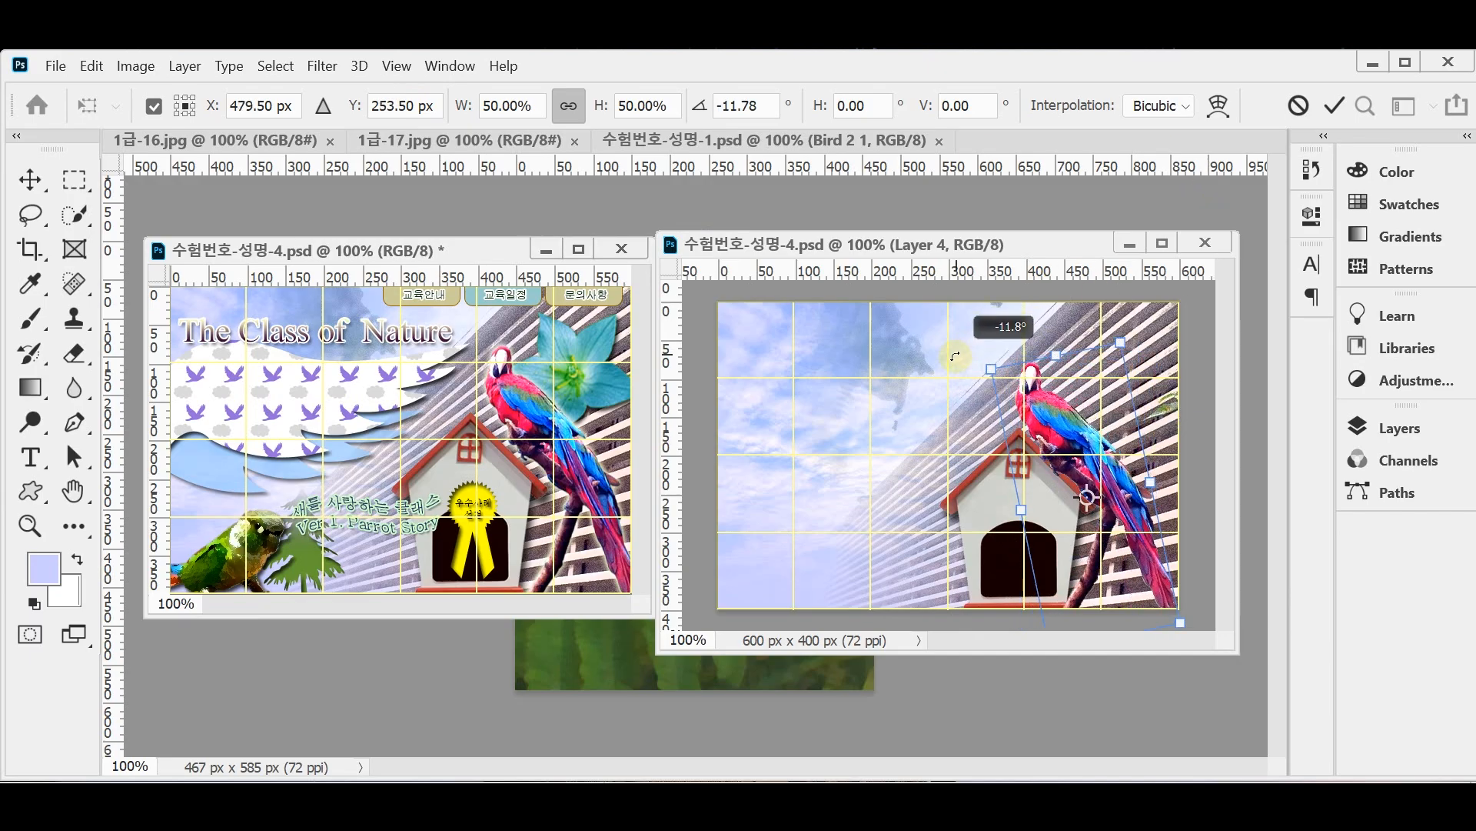
left_click_drag(953, 356, 959, 351)
left_click_drag(1064, 431, 1077, 425)
key("Return")
key("w")
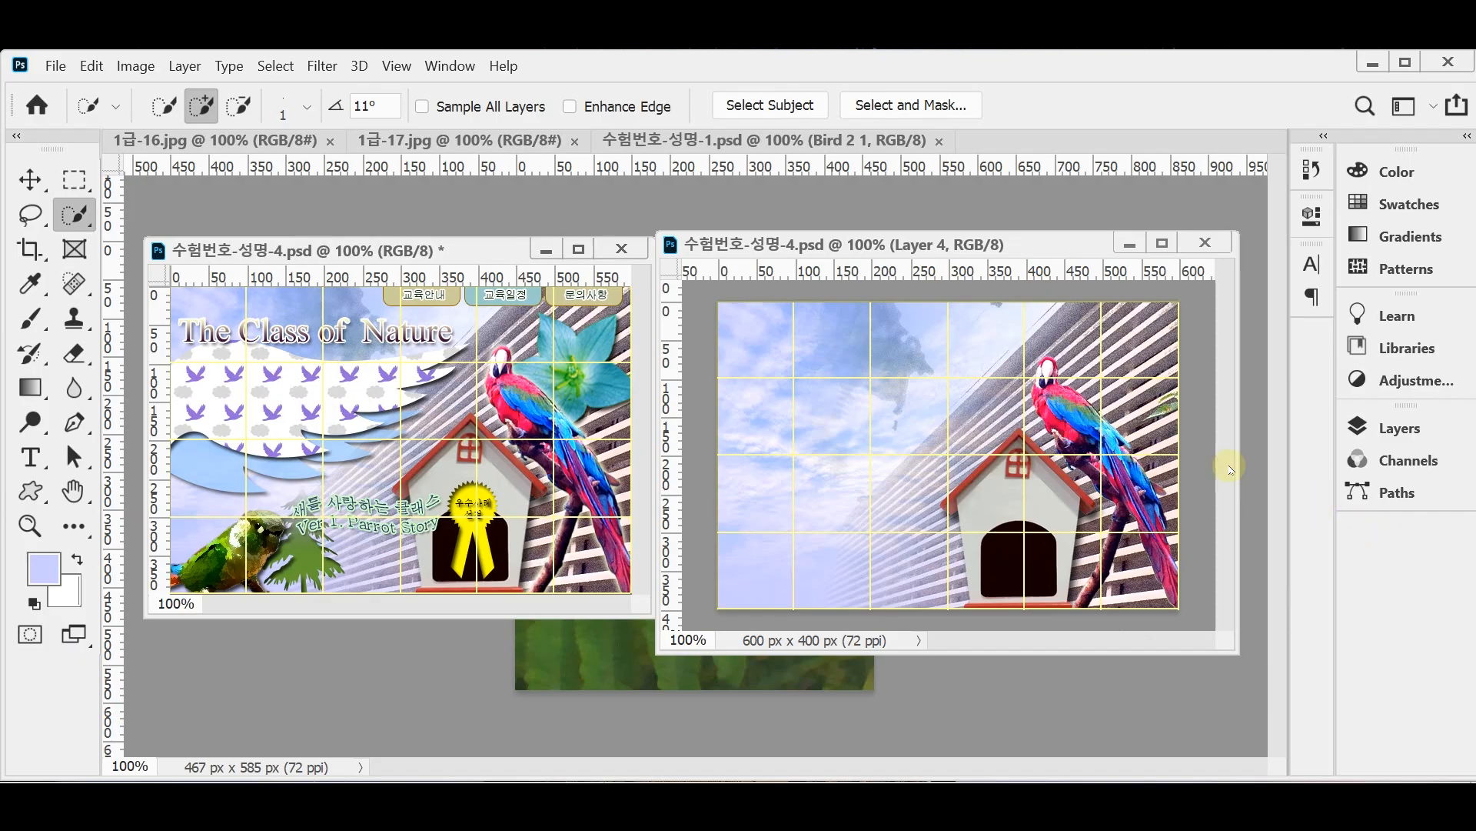
- Add an Inner Bevel Bevel & Emboss effect with a 7 px size to the parrot layer
left_click(1389, 429)
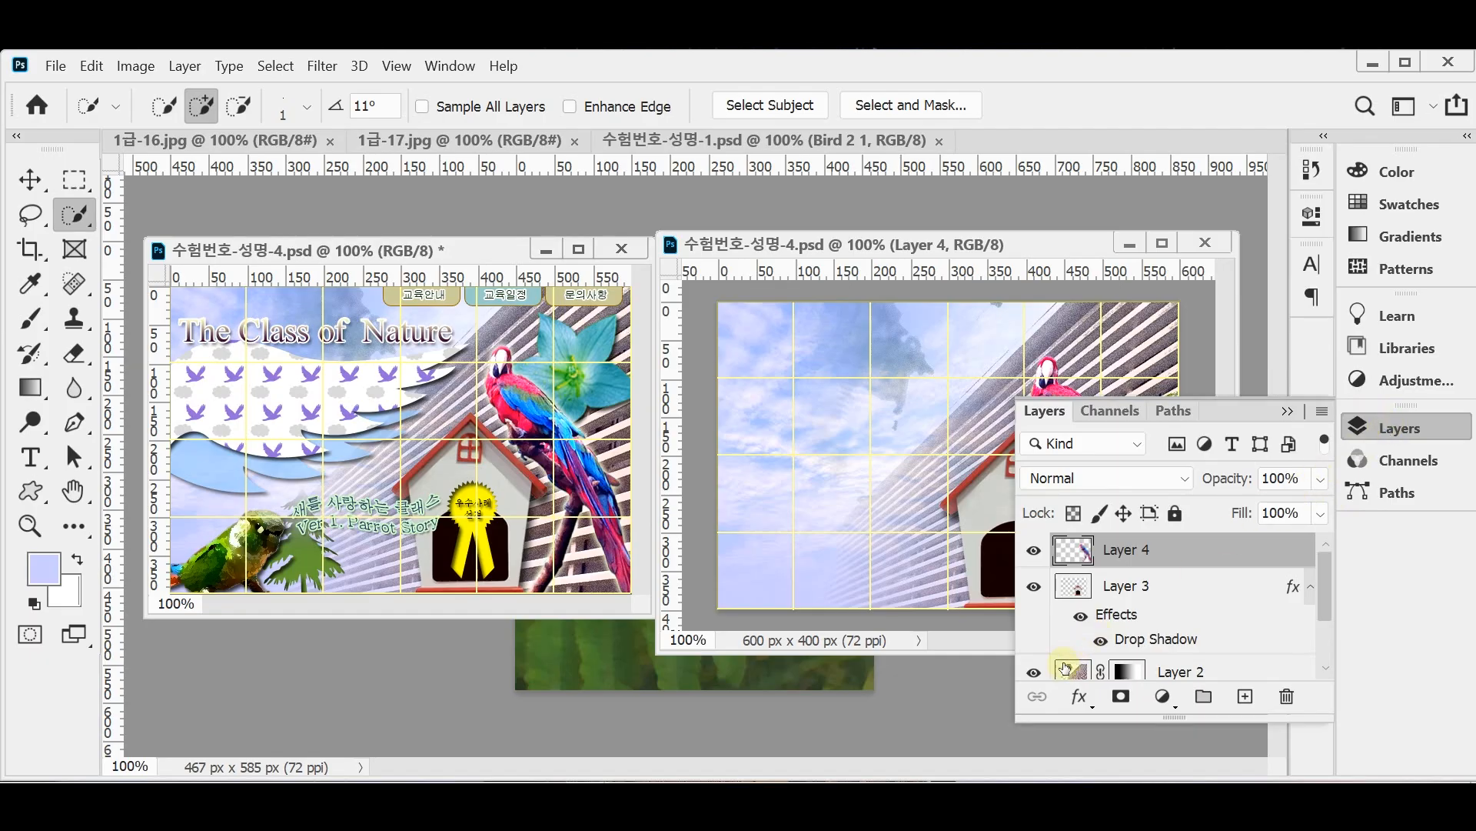
left_click(1076, 703)
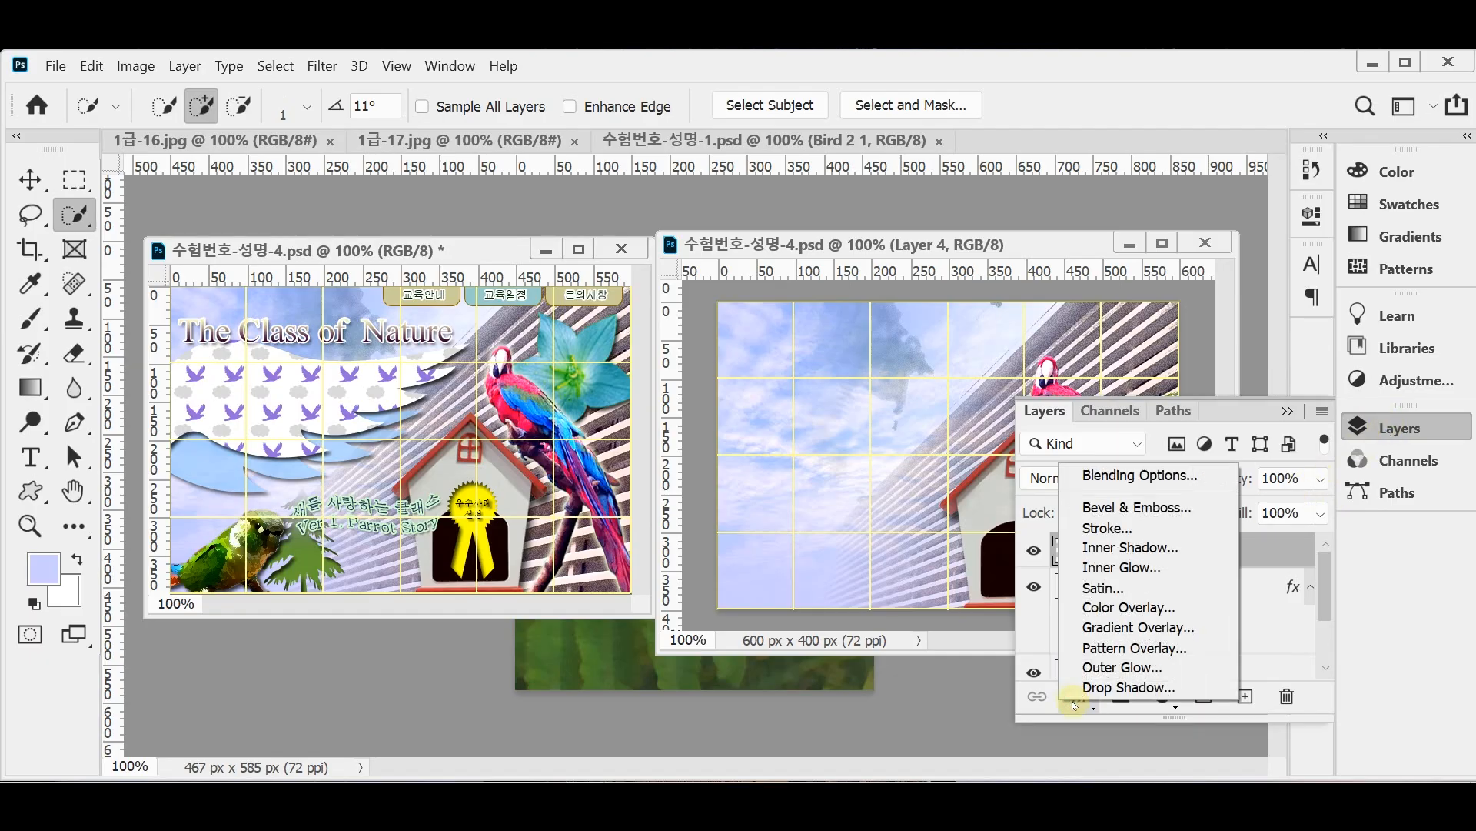
left_click(1137, 509)
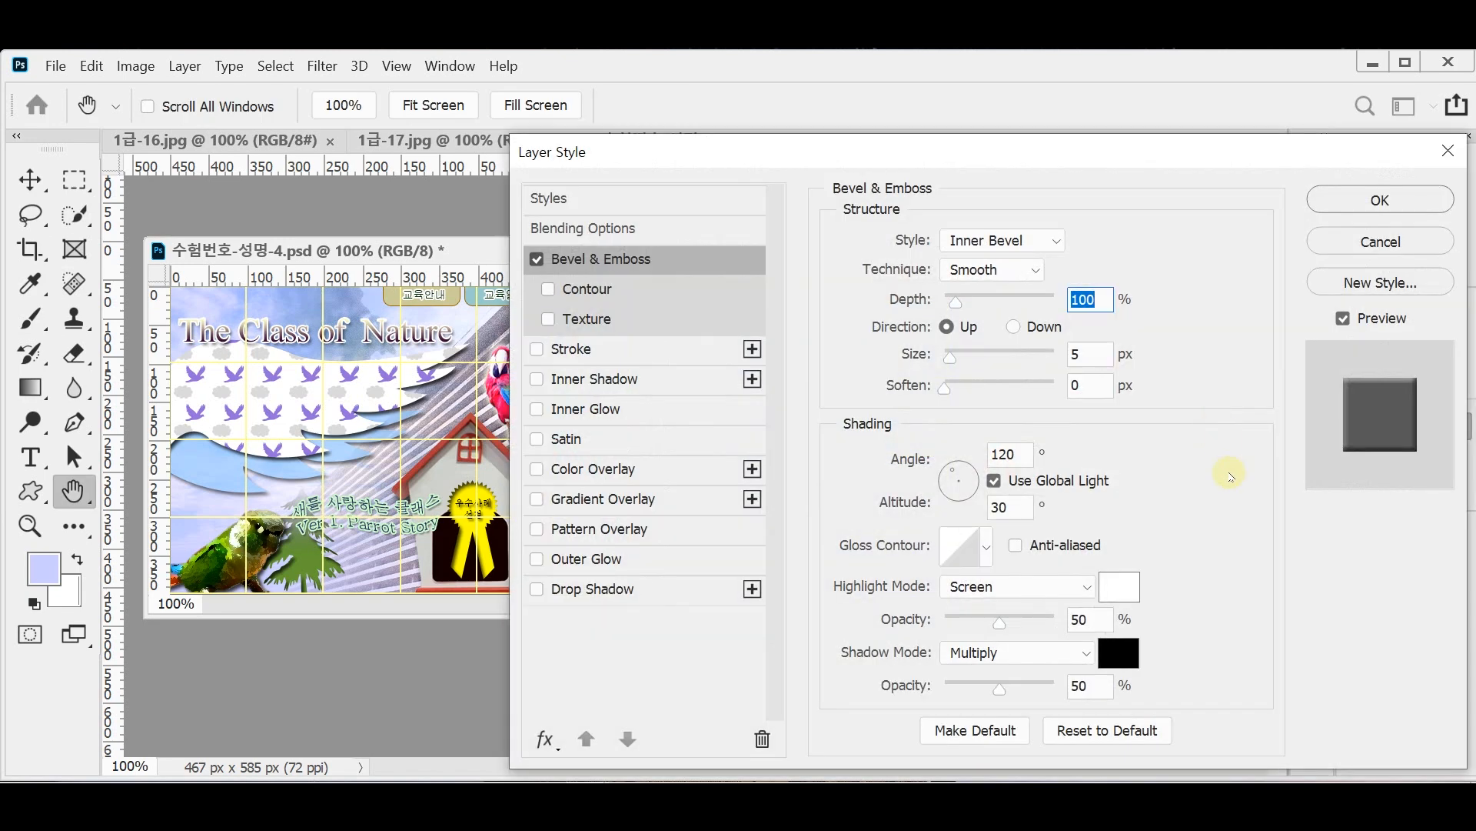
left_click(1093, 358)
type("7")
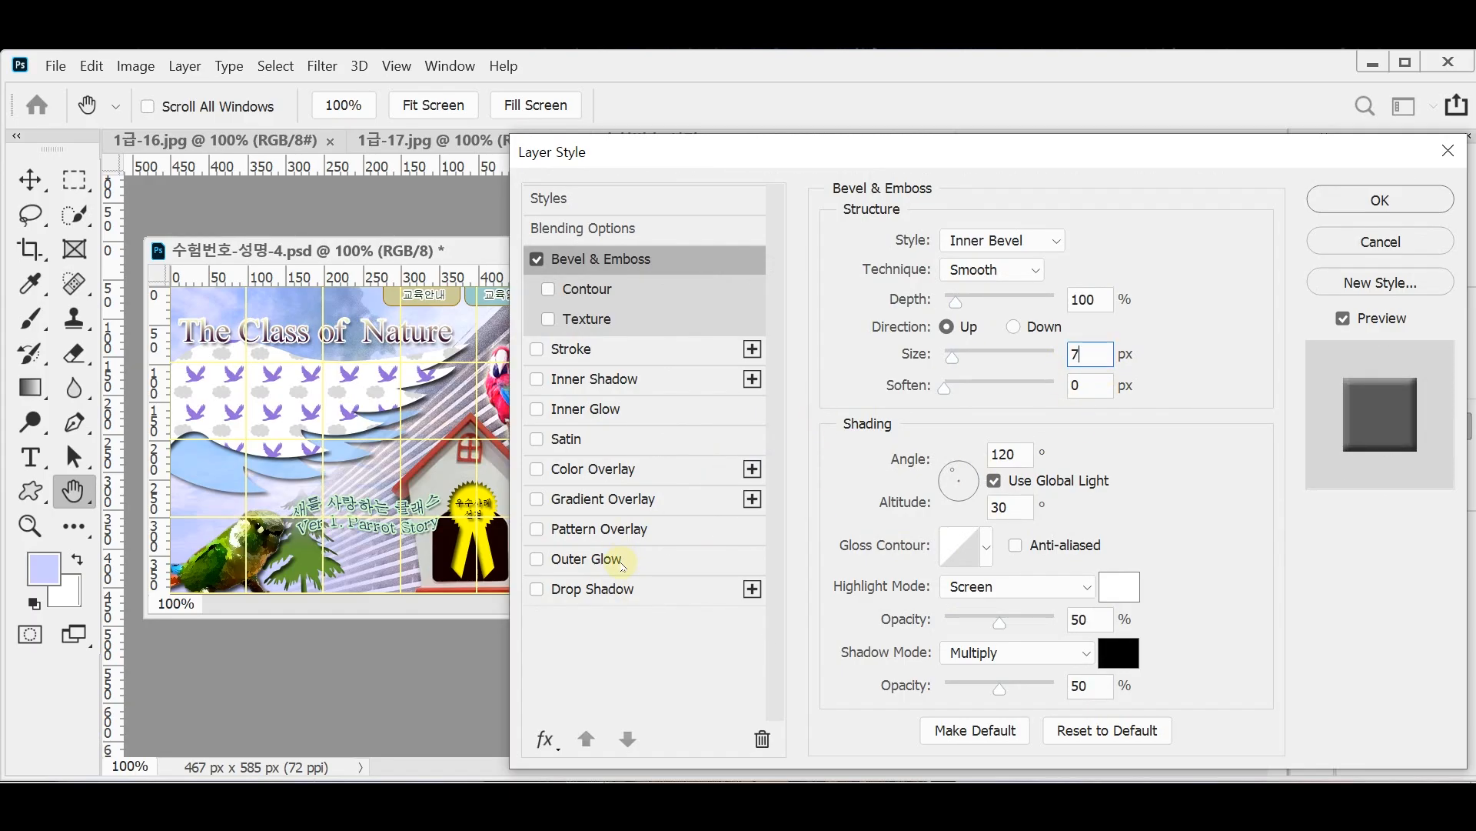
- Add an Outer Glow with minimum spread and a 10 px size to the parrot and apply the layer style
left_click(588, 559)
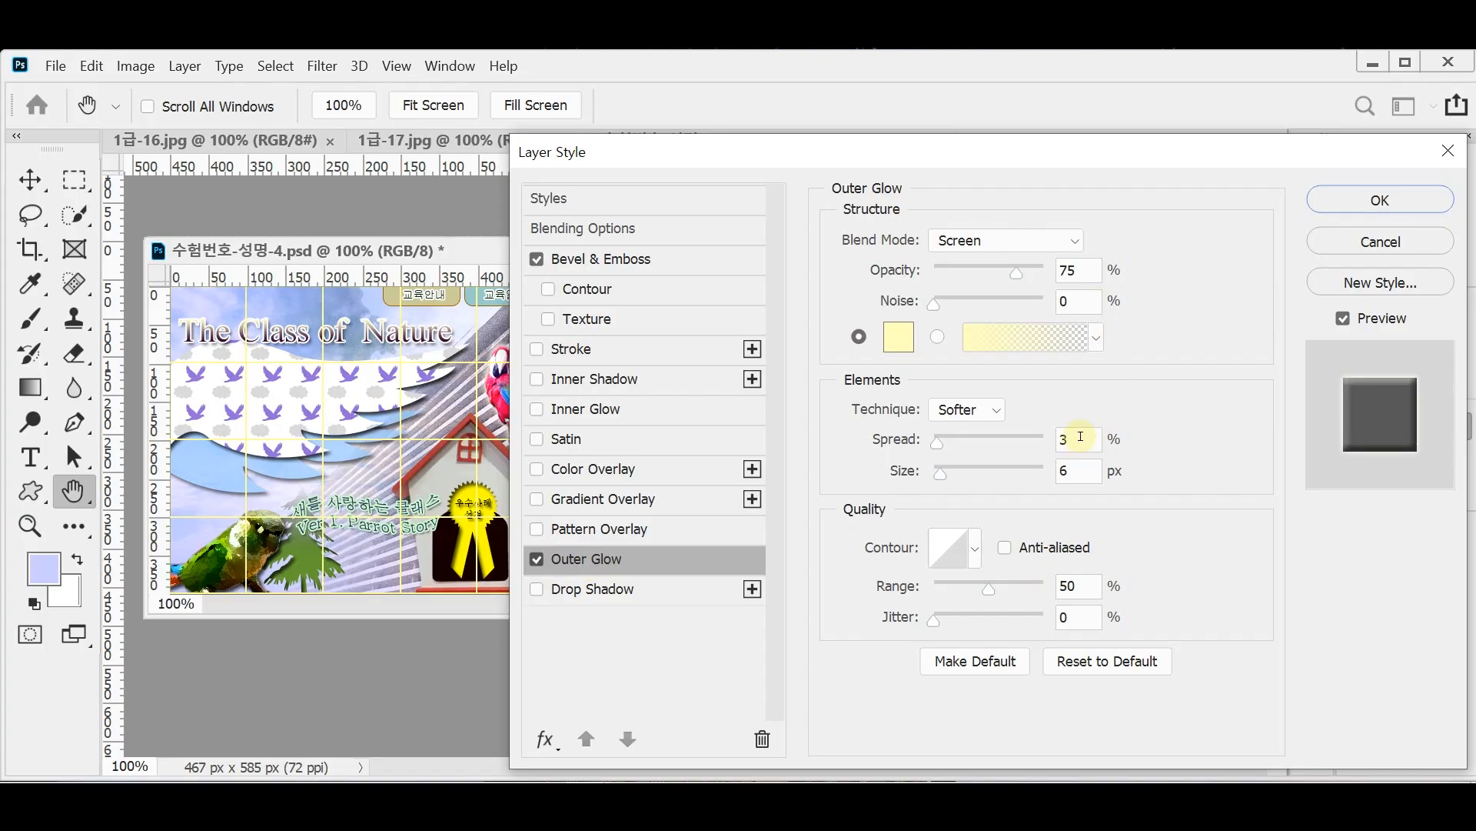
left_click_drag(936, 443, 931, 444)
double_click(1081, 467)
type("10")
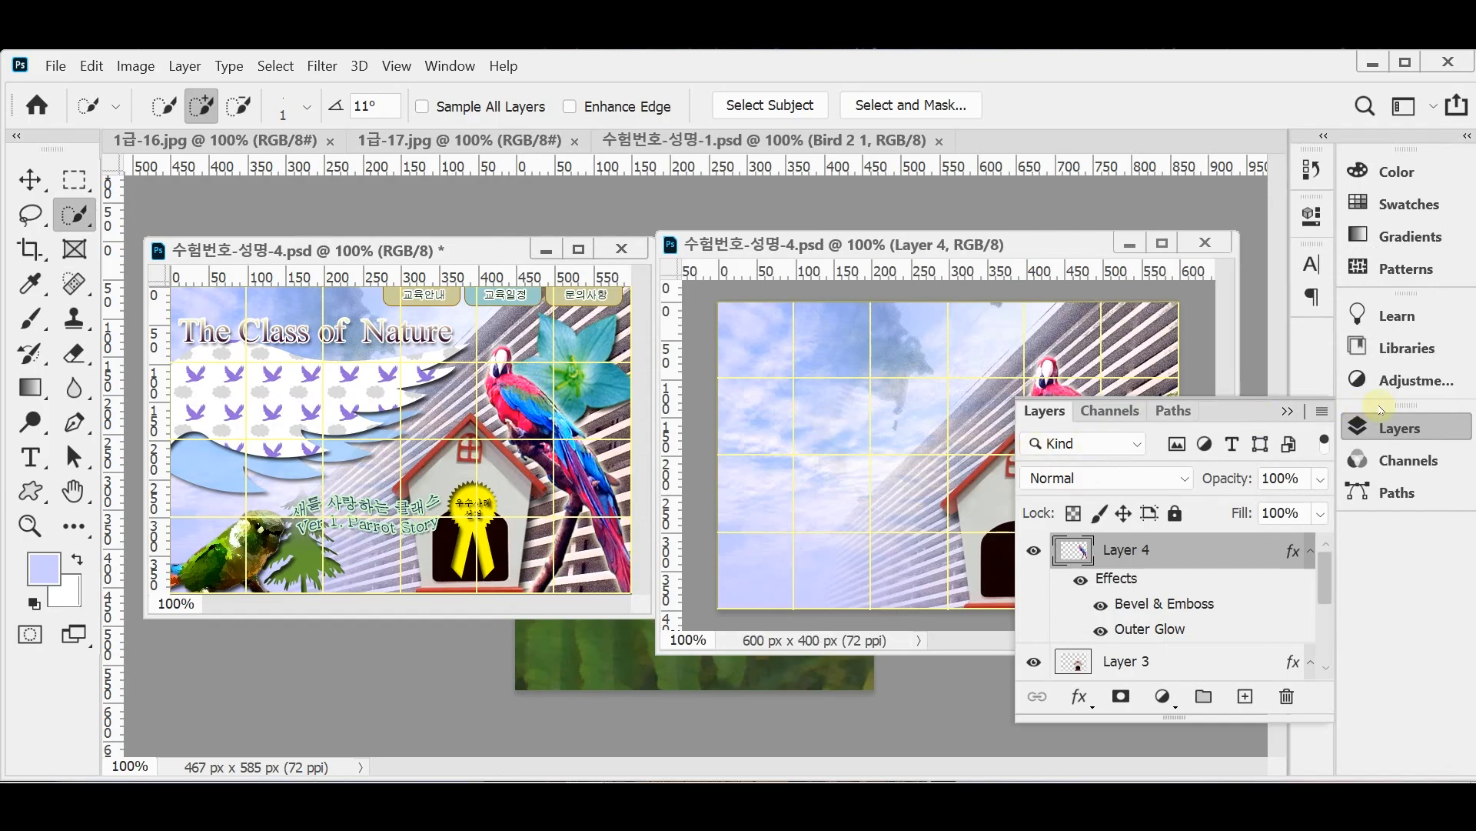
left_click(1406, 429)
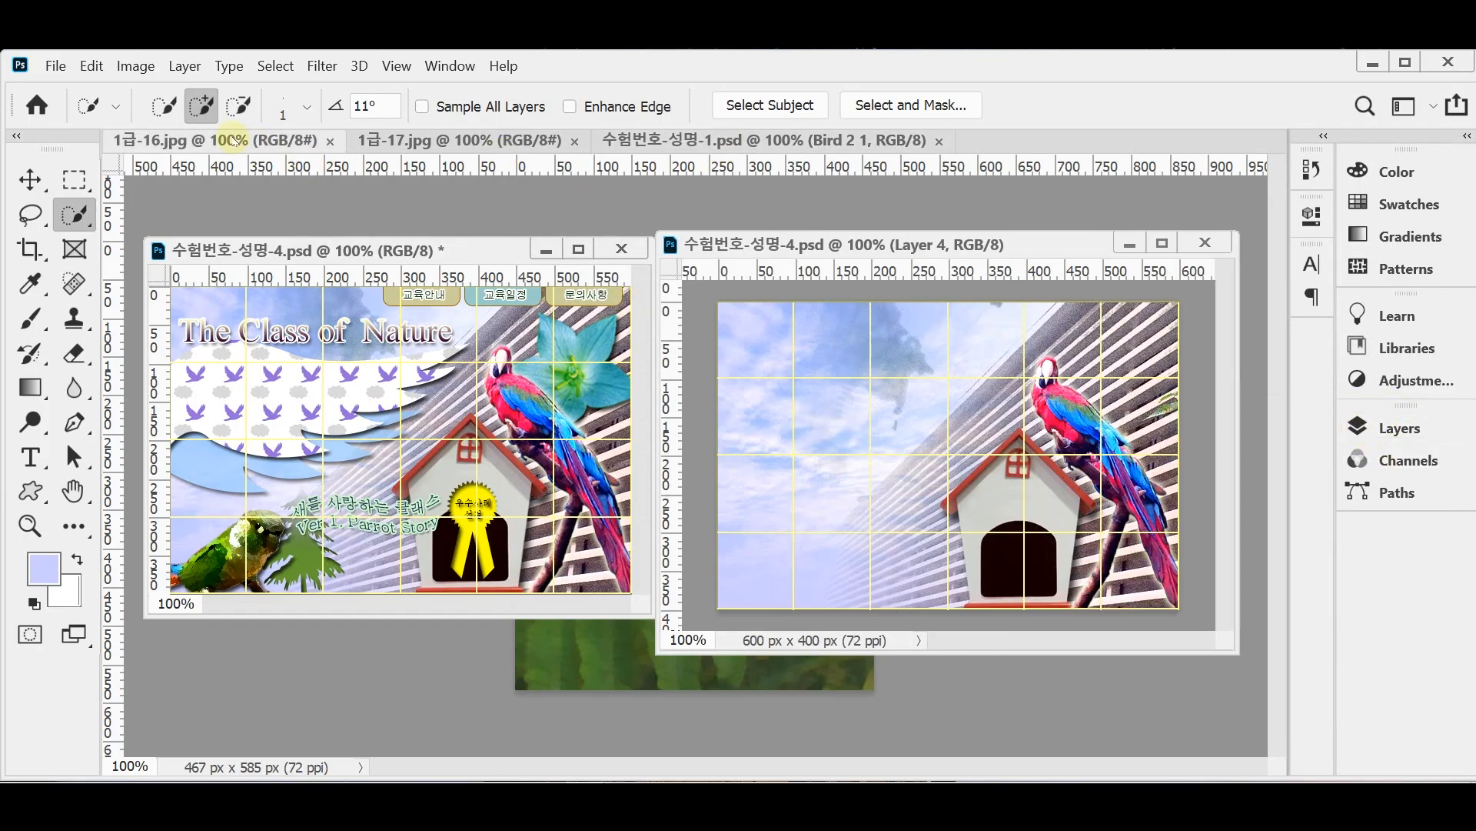
- Float 1급-16.jpg in its own window and select its large purple flower with the Quick Selection tool at a 60 px brush
left_click_drag(232, 140, 426, 233)
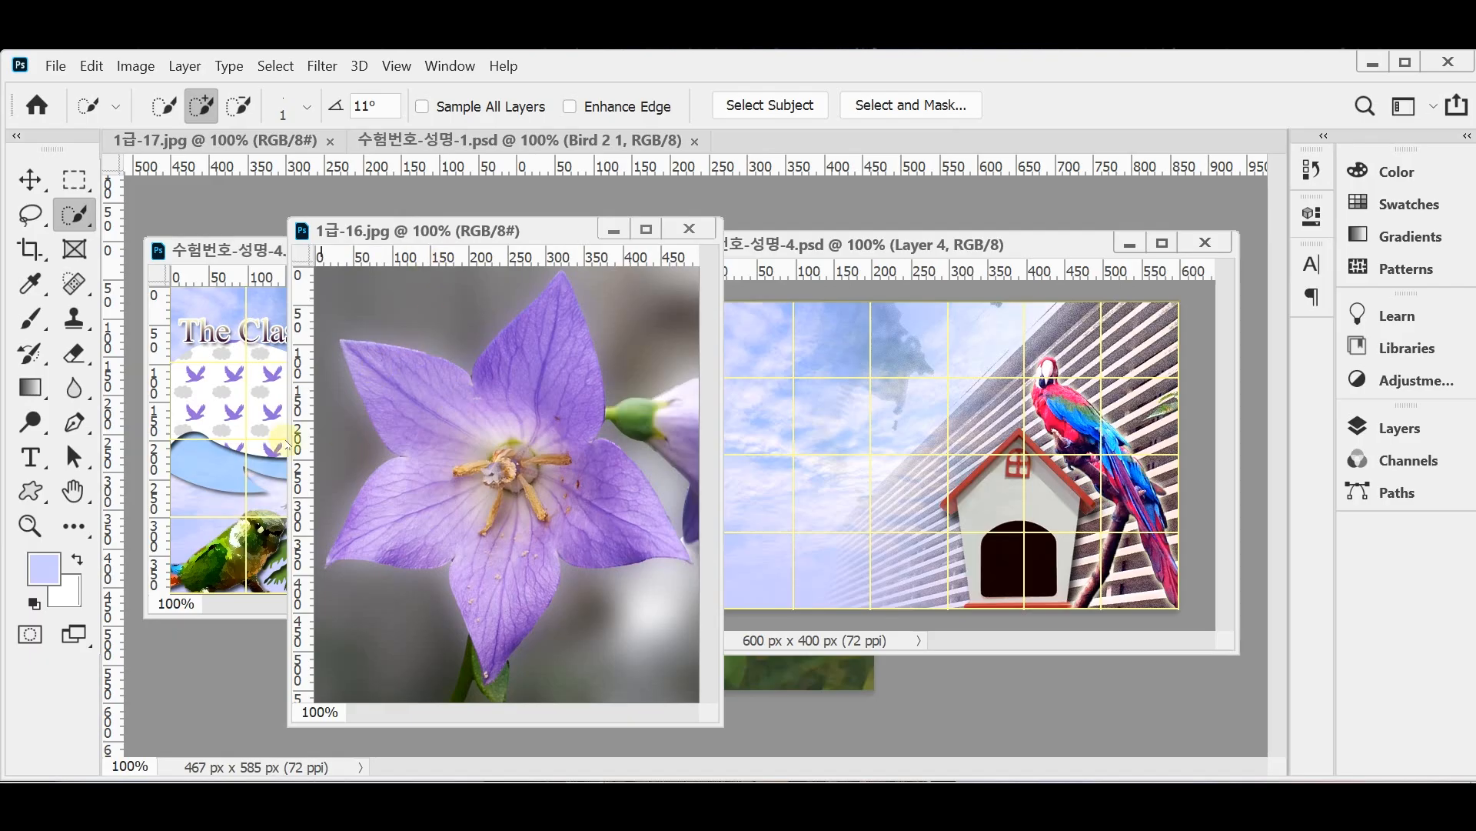
right_click(68, 216)
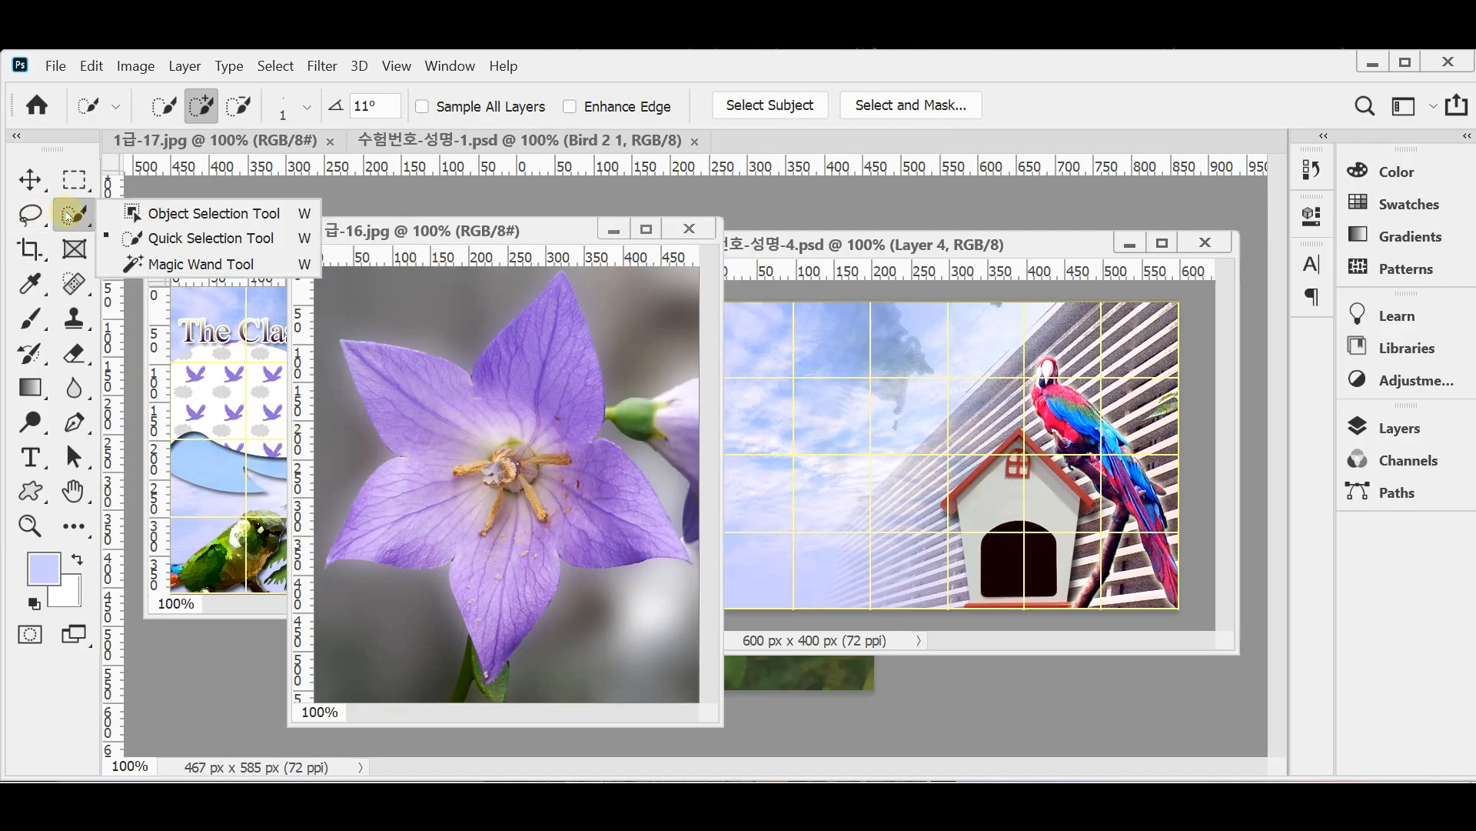
left_click(156, 239)
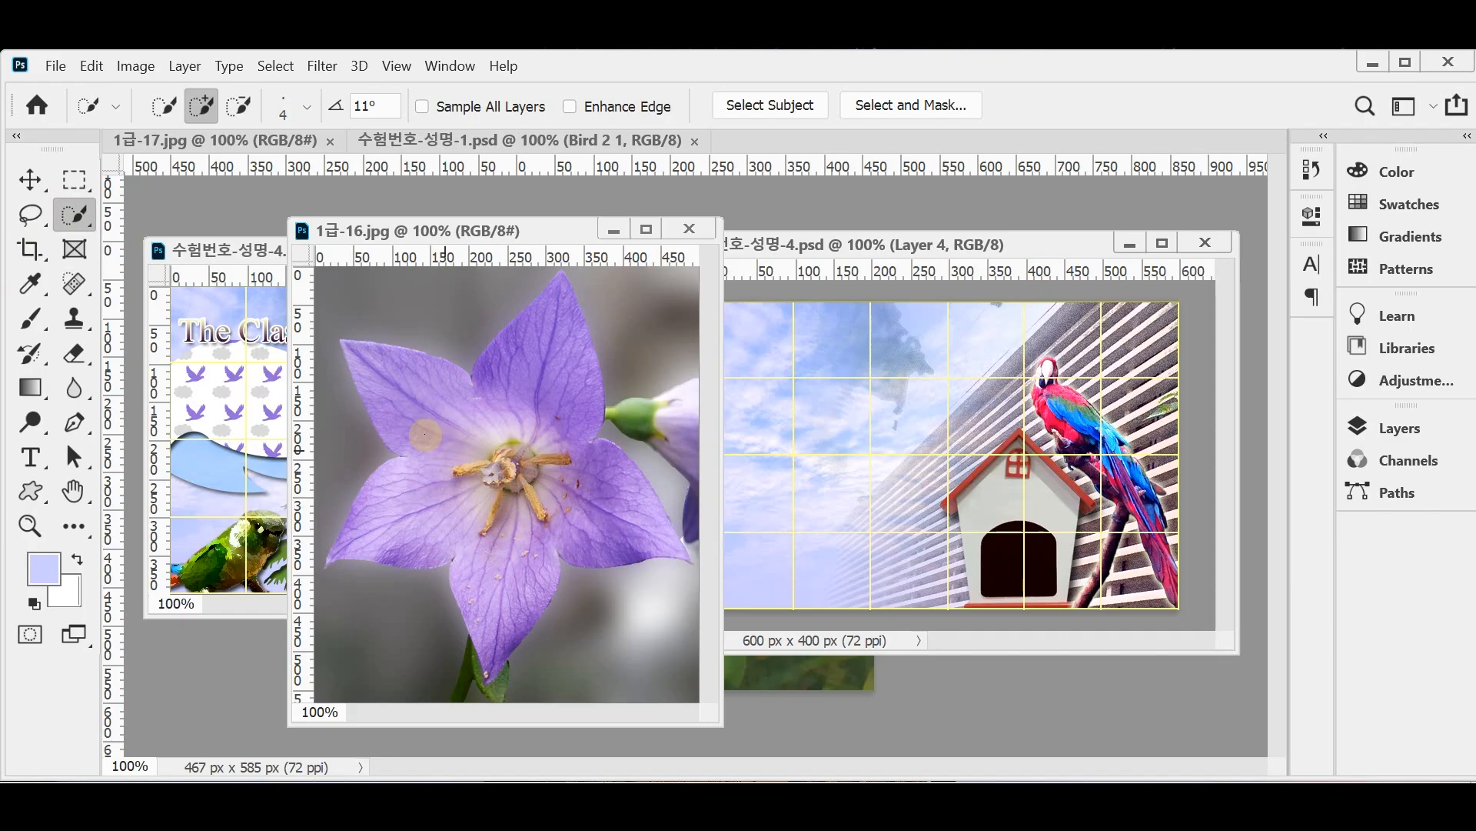
key("bracketright")
key("bracketright")
key("bracketright")
key("bracketright")
key("bracketright")
key("bracketright")
key("bracketright")
key("bracketright")
key("bracketright")
key("bracketright")
key("bracketright")
key("bracketright")
key("bracketright")
mouse_move(461, 433)
left_mouse_down()
mouse_move(515, 507)
mouse_move(573, 496)
mouse_move(533, 534)
mouse_move(518, 529)
mouse_move(627, 510)
left_mouse_up()
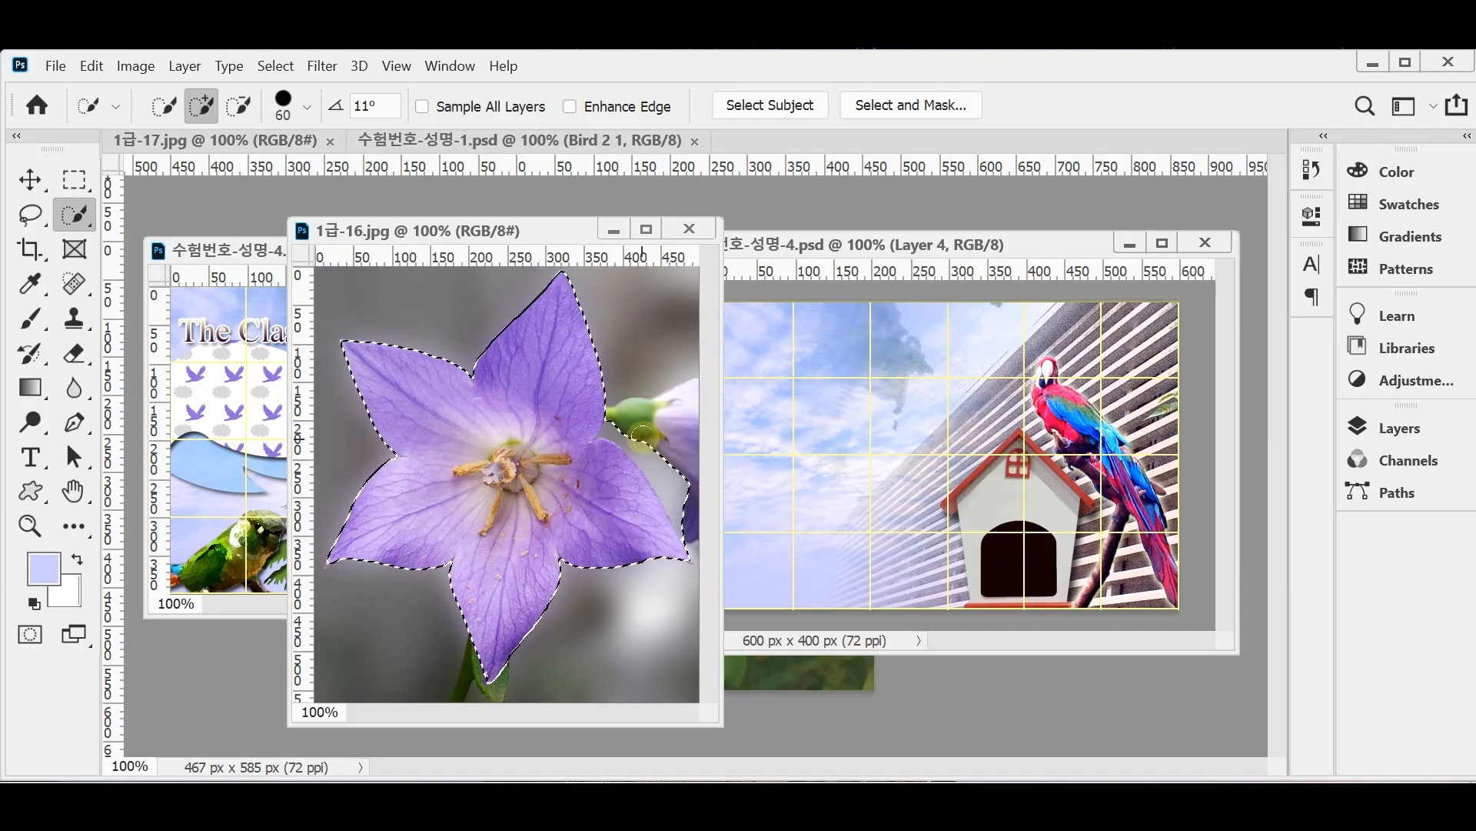
- Subtract the green bud base and the gap beside the flower's right petals from the flower selection
key("alt")
mouse_move(646, 437)
left_mouse_down()
mouse_move(661, 470)
mouse_move(656, 410)
left_mouse_up()
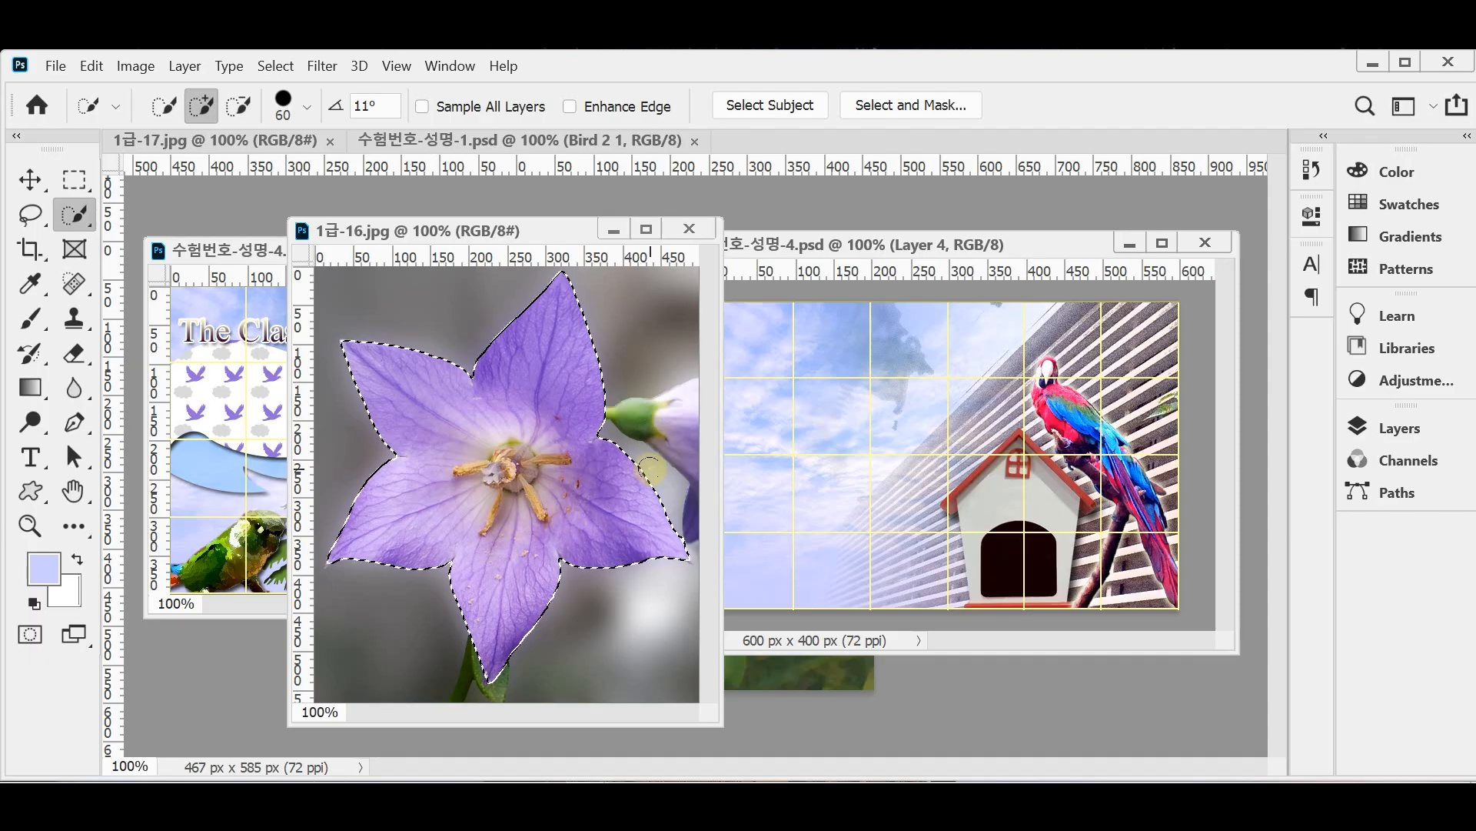
key("alt")
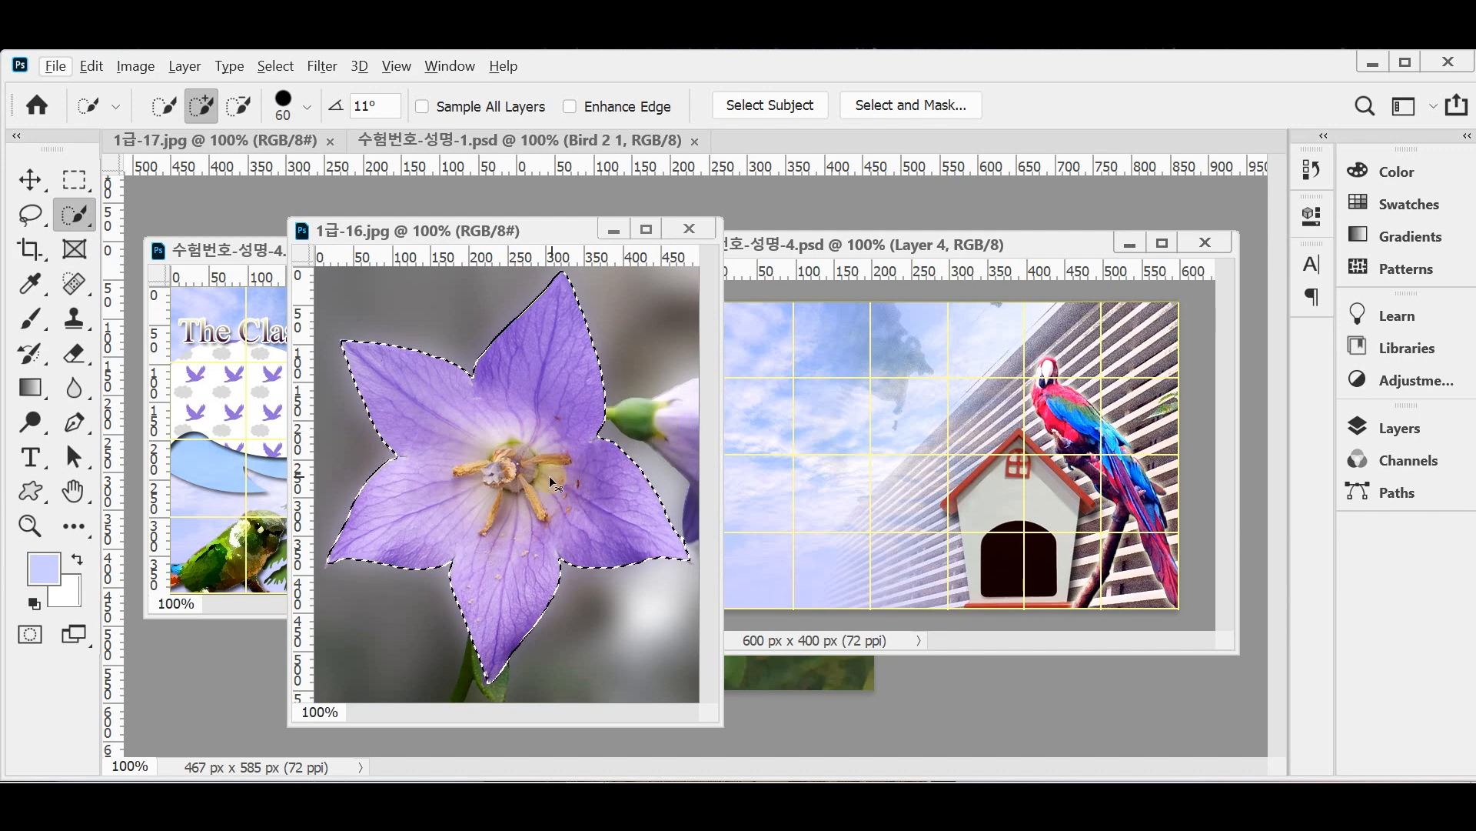
- Copy the selected purple flower into 수험번호-성명-4.psd and close 1급-16.jpg
left_click_drag(532, 469, 835, 505)
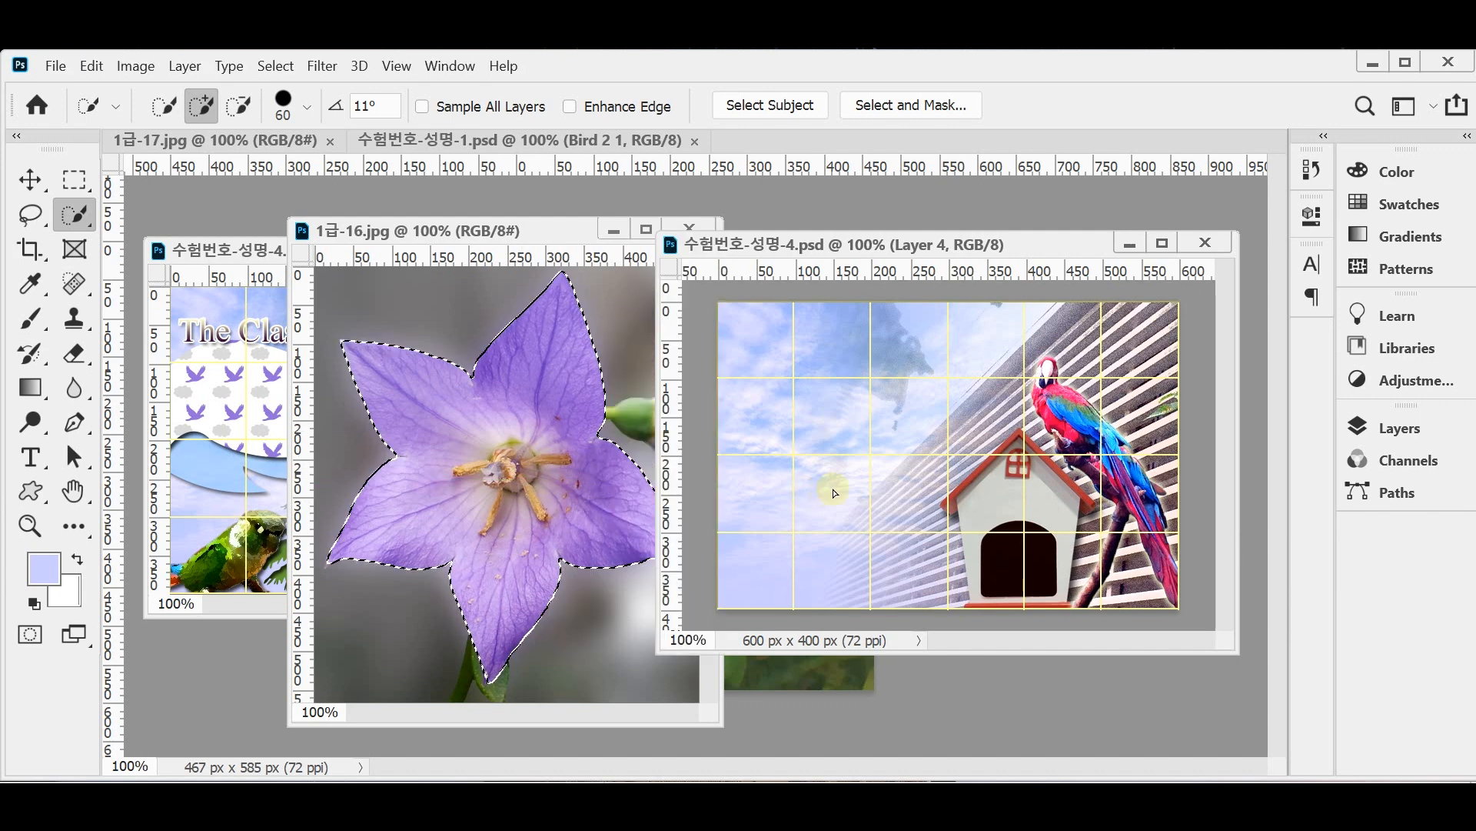
left_click(548, 301)
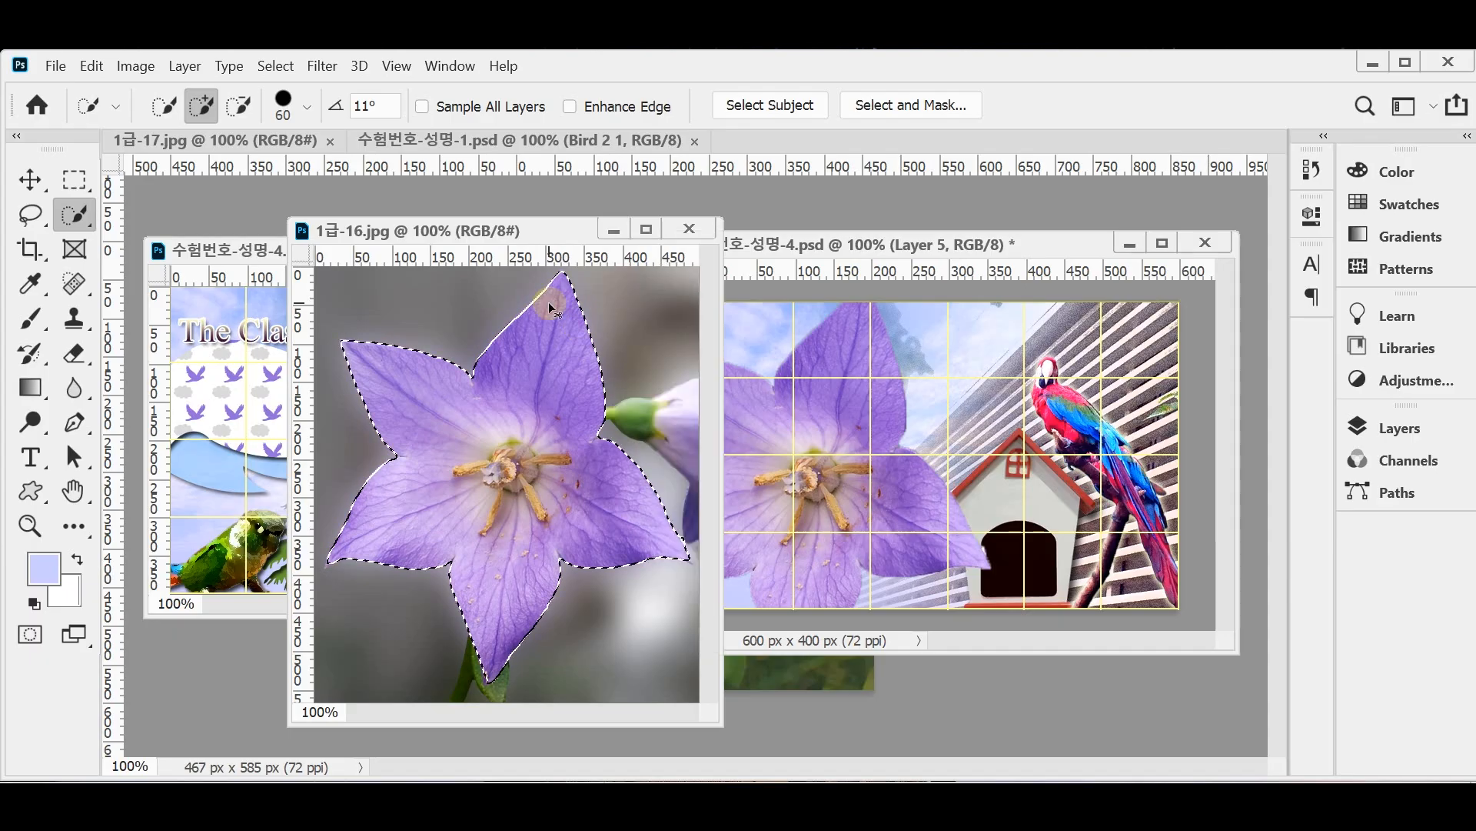
key("ctrl+w")
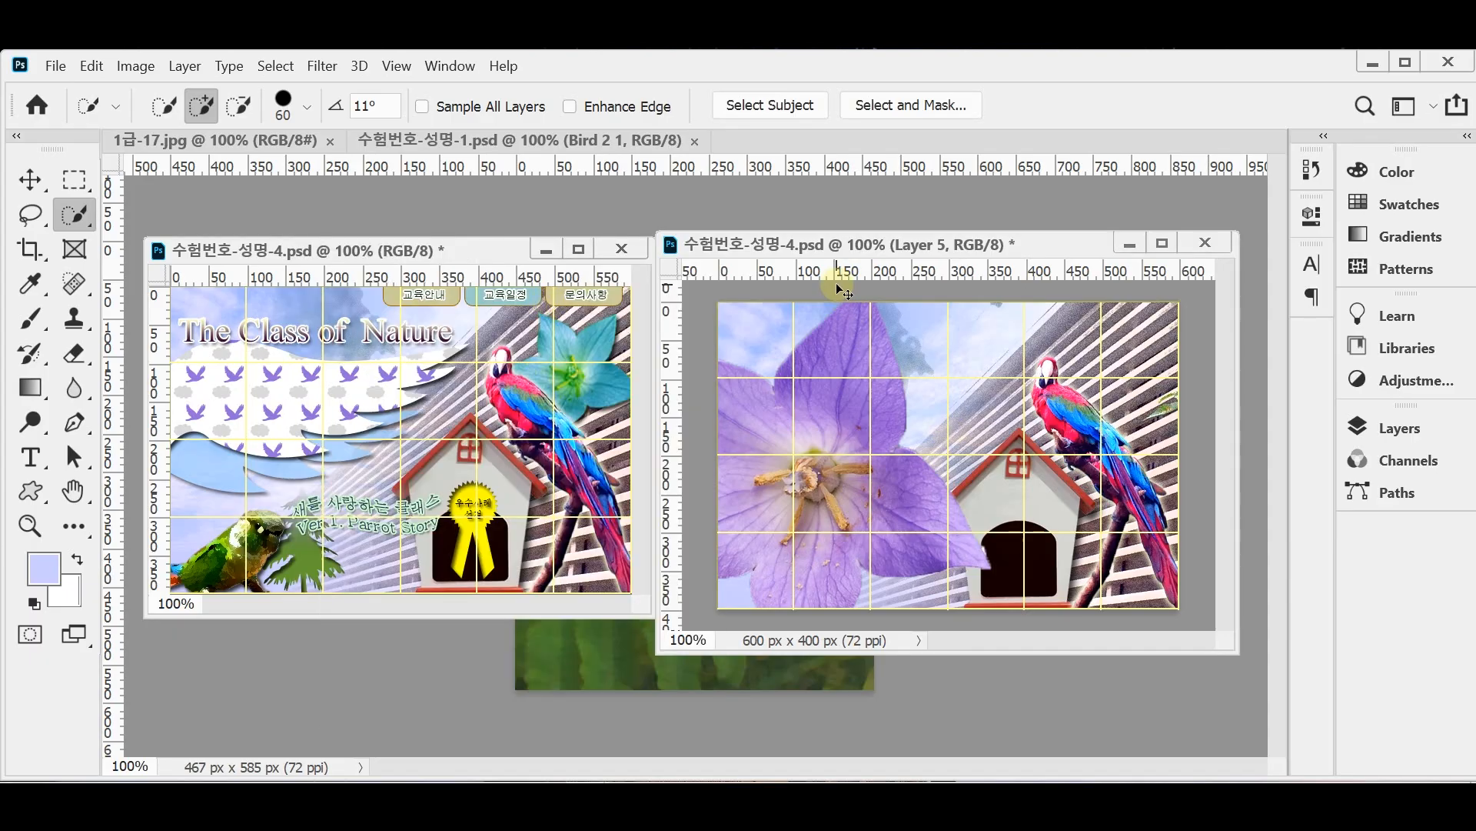
- Scale the pasted purple flower to about 35% and place it beside the parrot's head near the canvas's upper-right corner
key("ctrl+t")
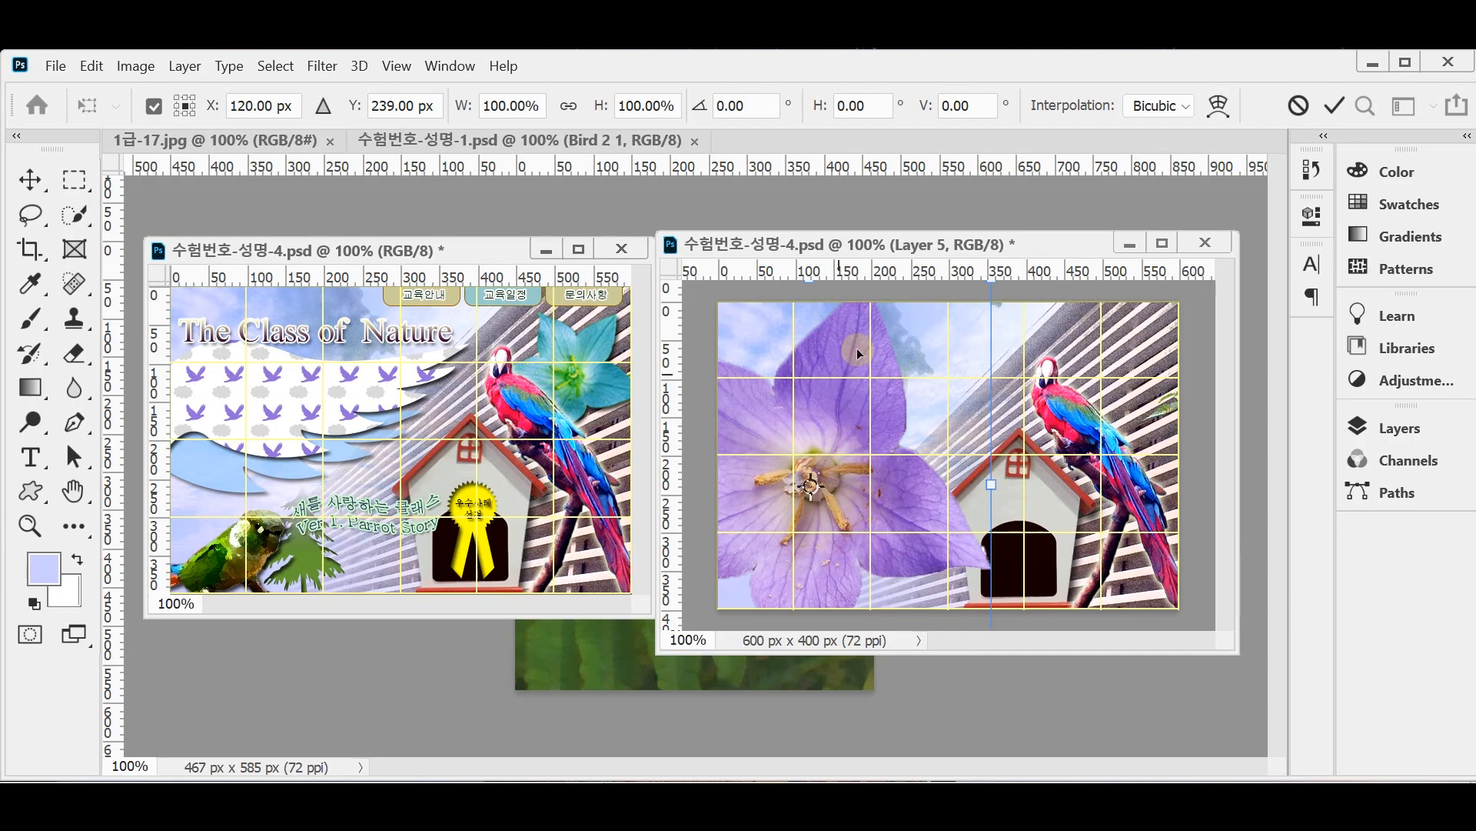
left_click_drag(988, 281, 784, 491)
left_click_drag(750, 581, 1118, 383)
left_click_drag(1165, 306, 1126, 361)
left_click_drag(1063, 406, 1132, 365)
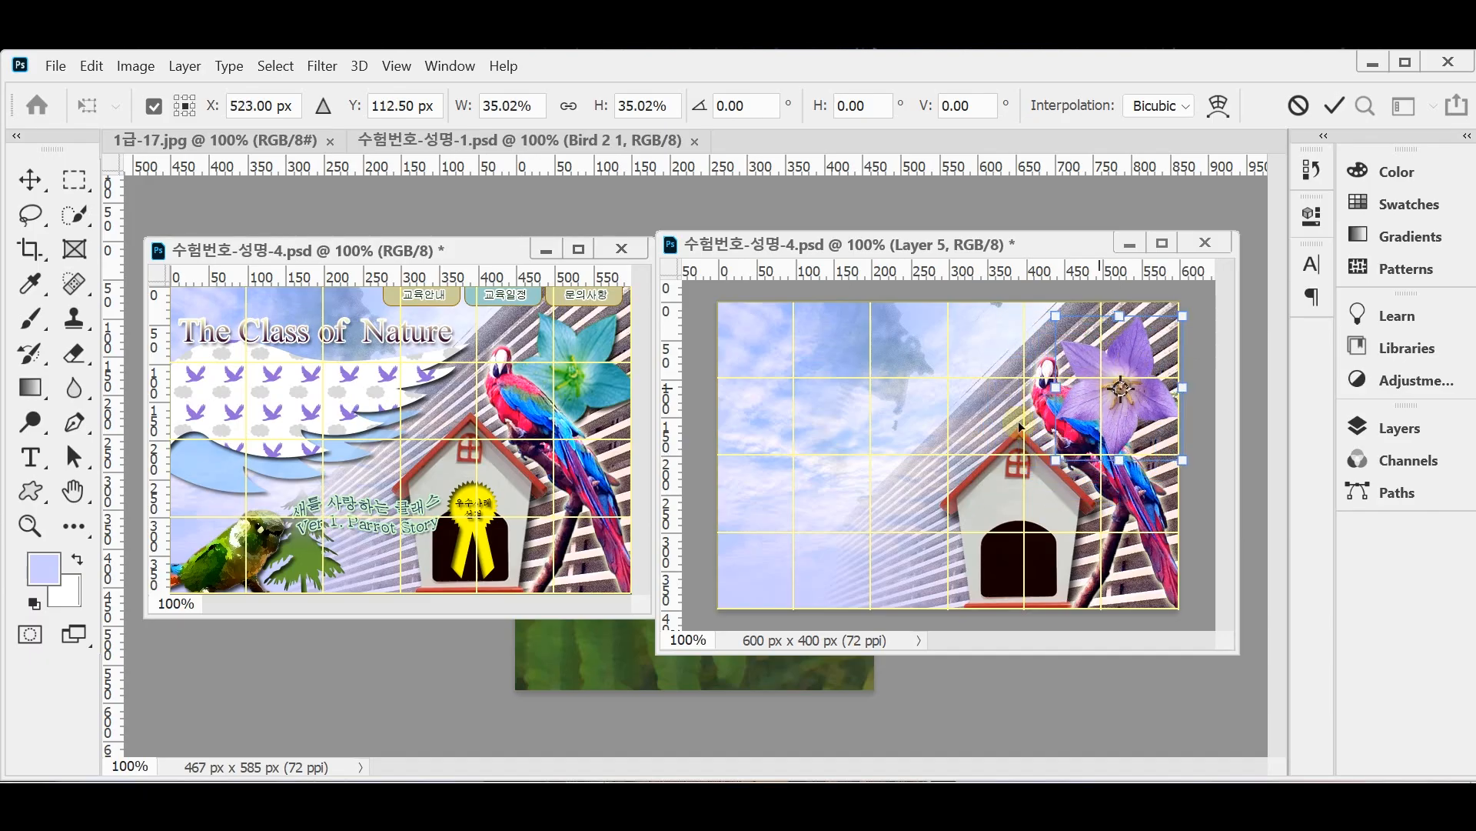
- Rotate the purple flower about 87°, fine-tune its position beside the parrot and apply the transform
left_click_drag(1015, 382, 1038, 334)
left_click_drag(1022, 429, 1046, 346)
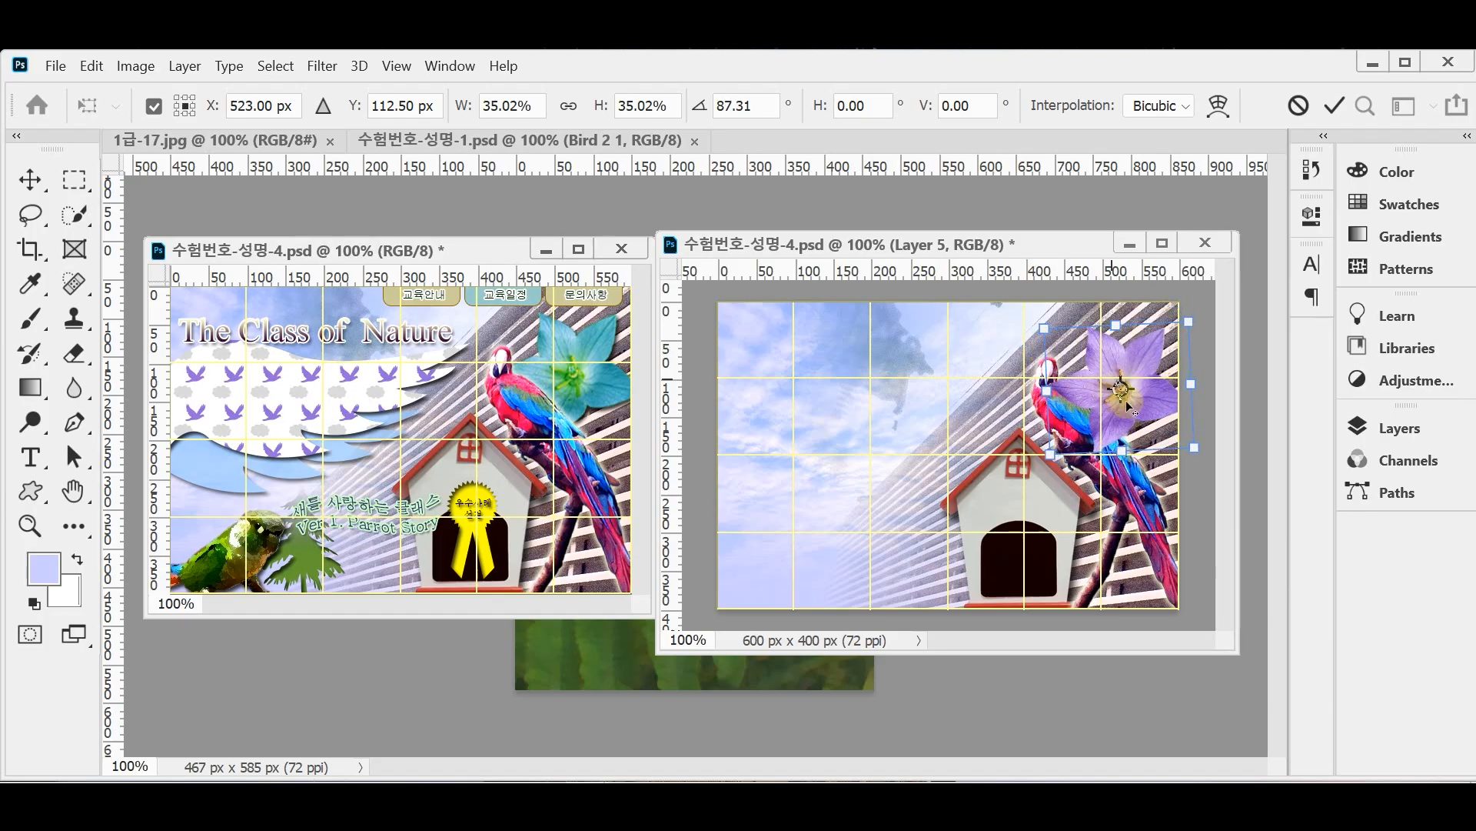
left_click_drag(1140, 409, 1146, 406)
key("Return")
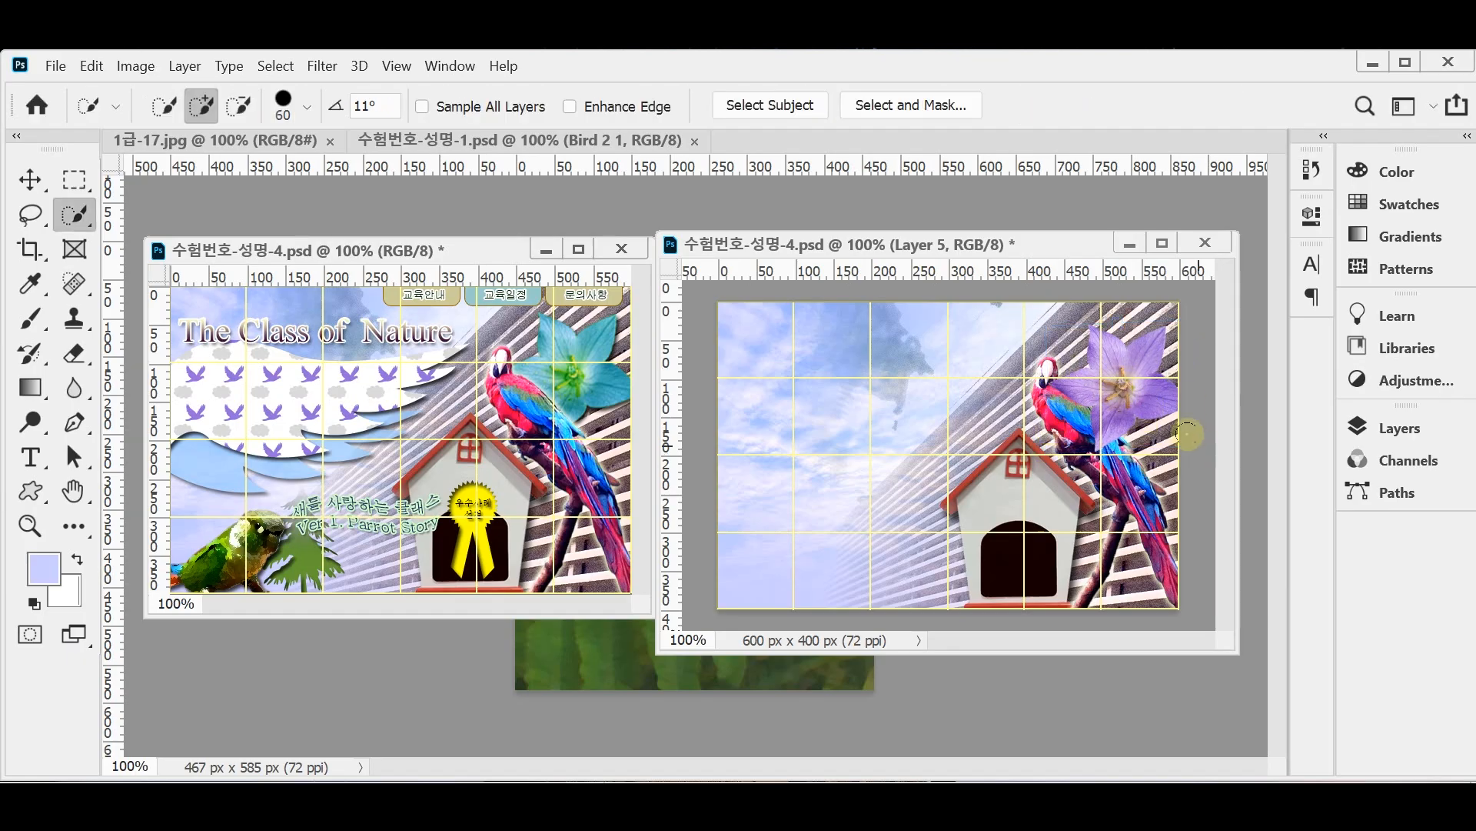
- Send the flower layer one level down behind the parrot and save the document
left_click(1377, 428)
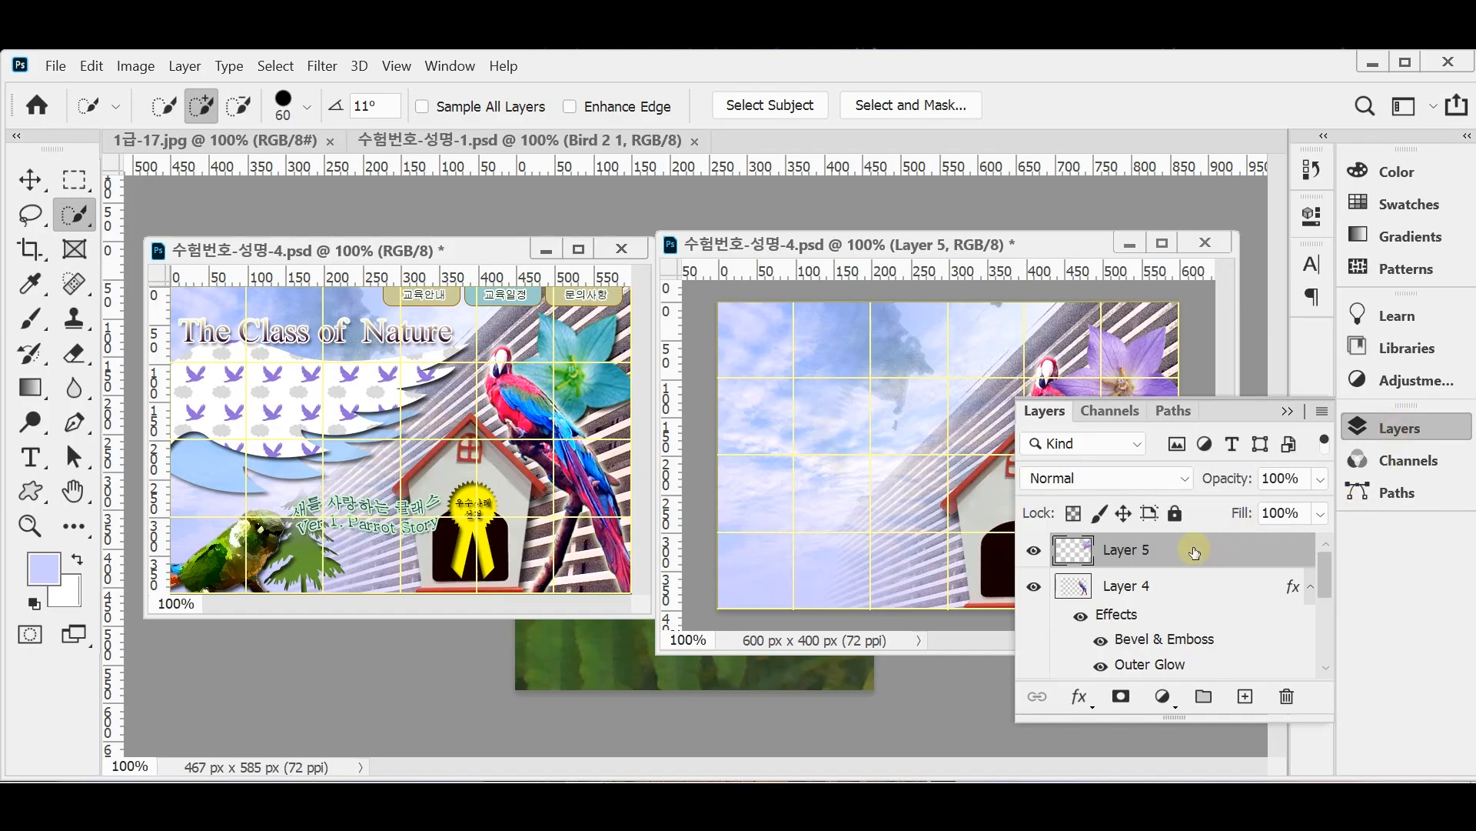
left_click_drag(1194, 549, 1159, 594)
left_click(1360, 426)
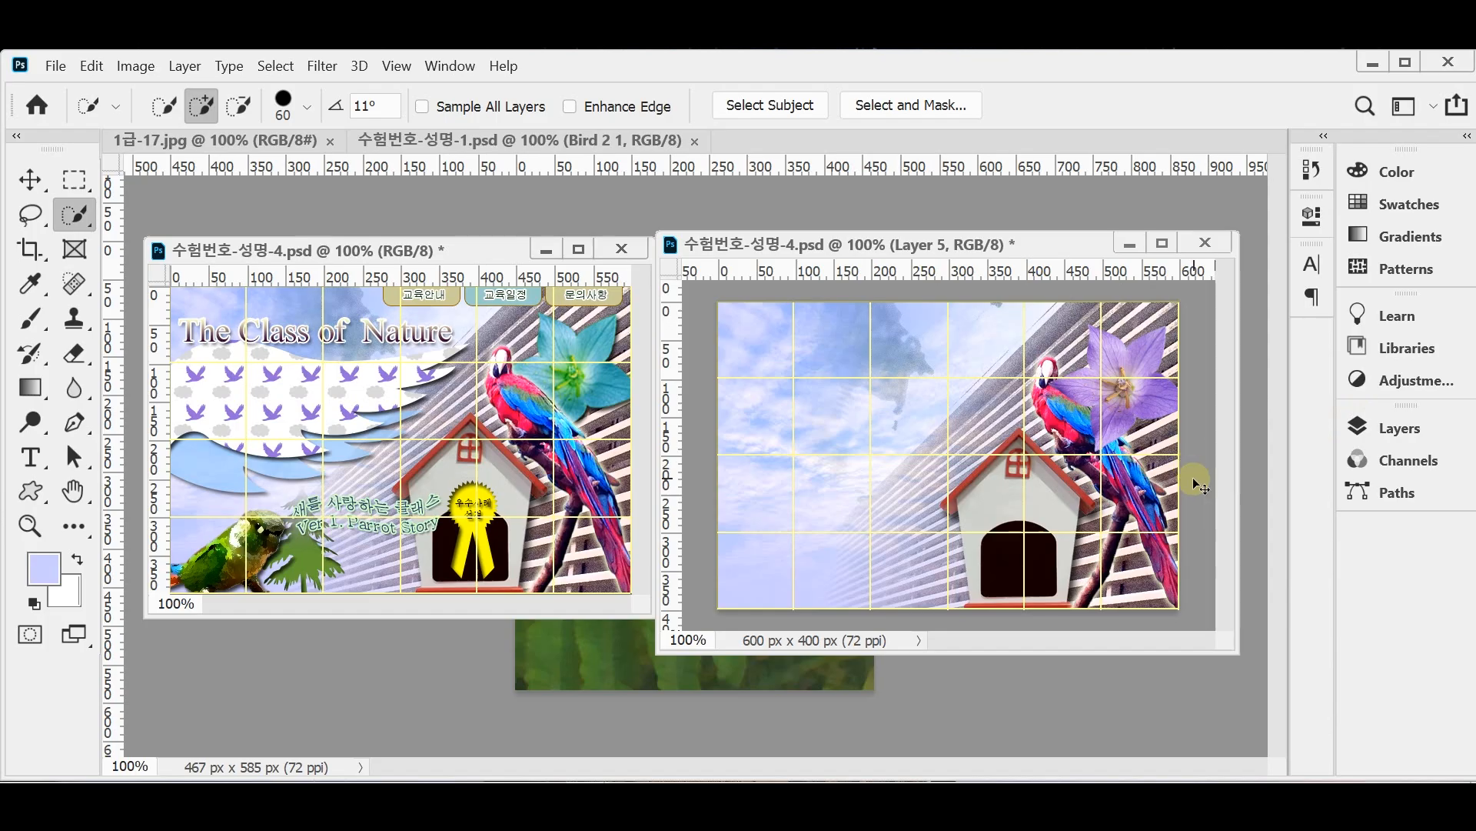
key("ctrl+[")
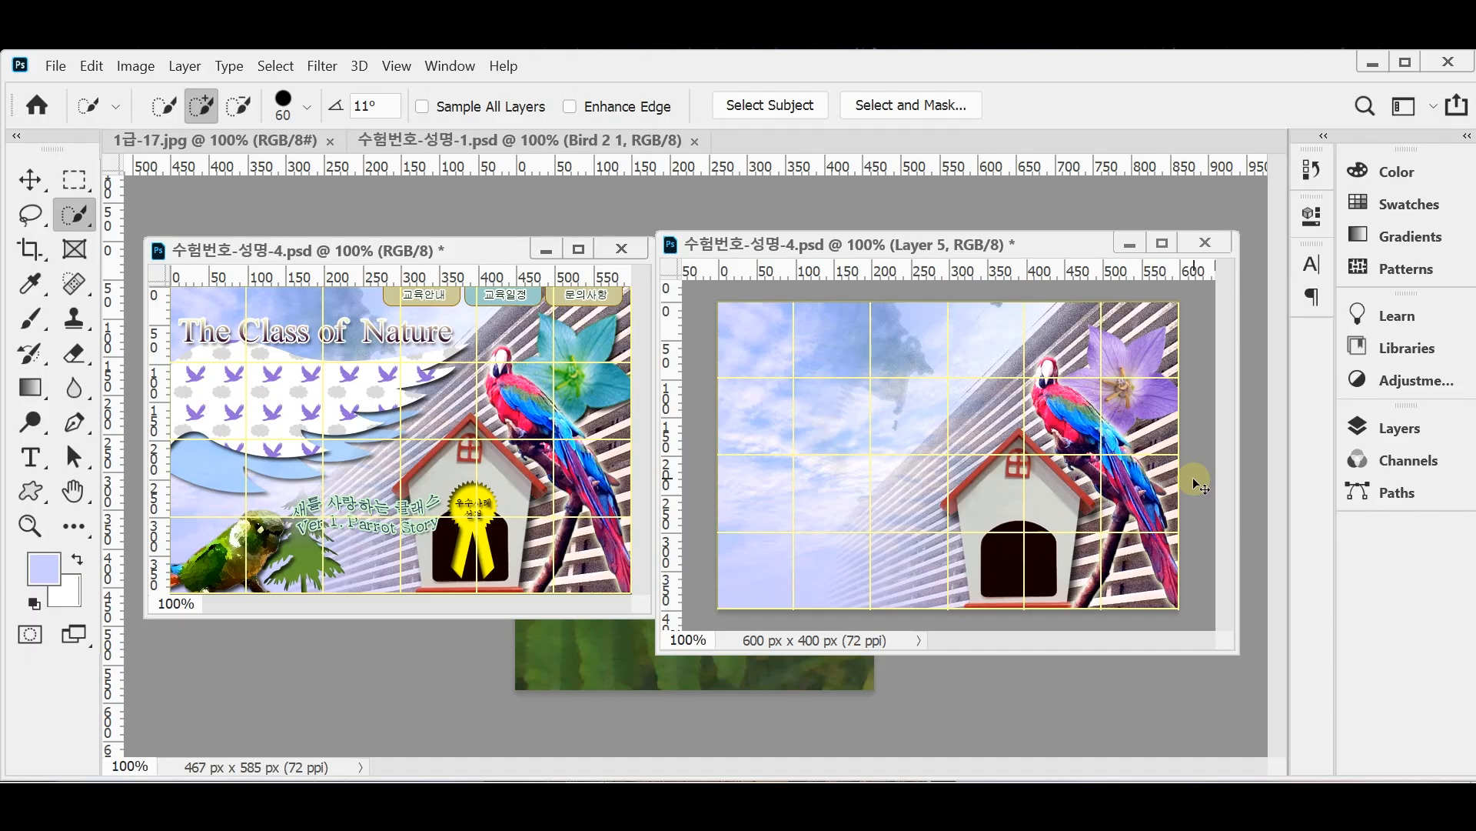
key("ctrl+]")
key("ctrl+[")
left_click_drag(965, 245, 881, 224)
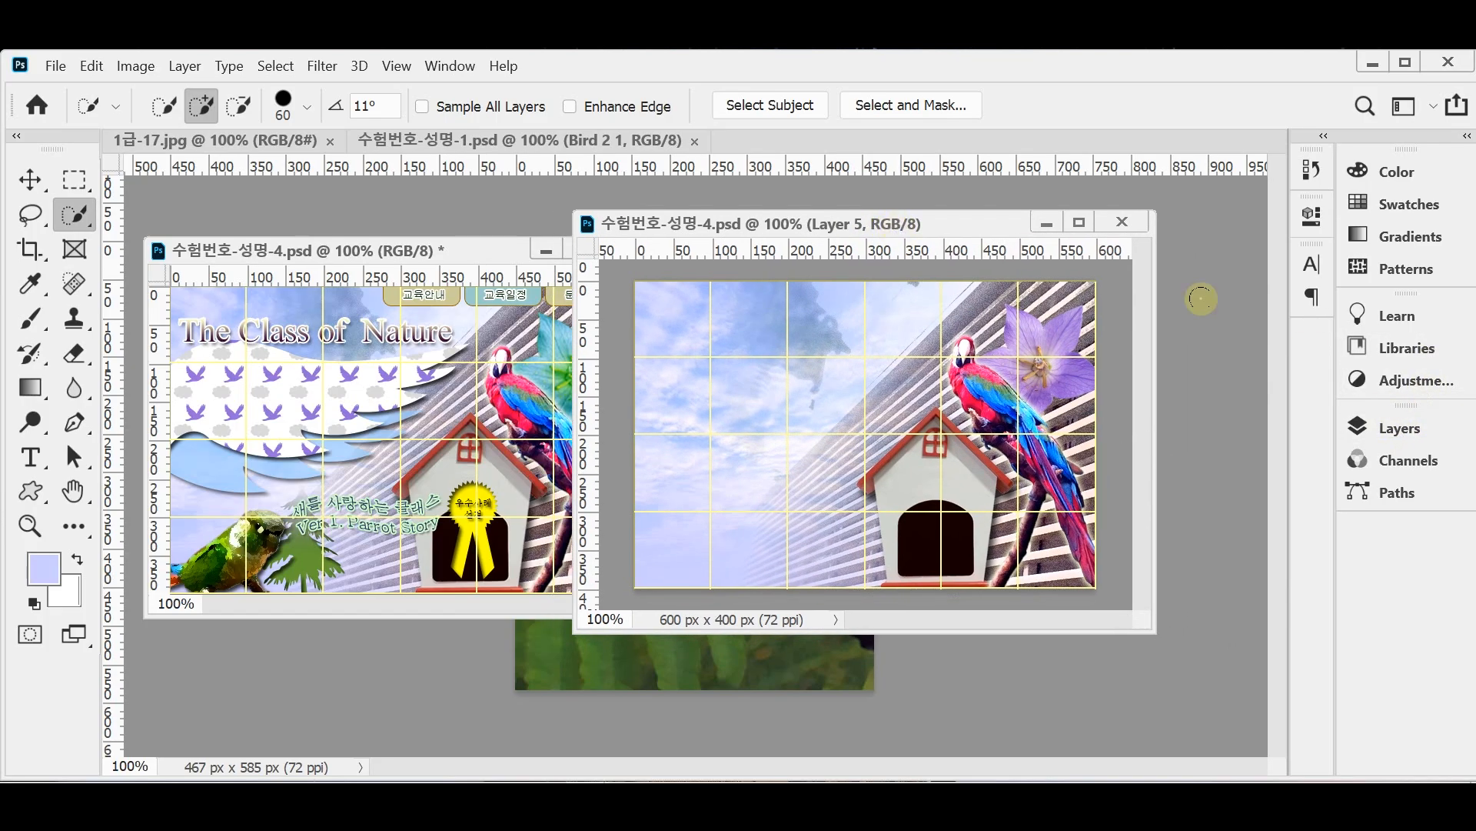
- Add a Drop Shadow with 5 px distance and 5 px size to the flower layer and apply the layer style
left_click(1384, 429)
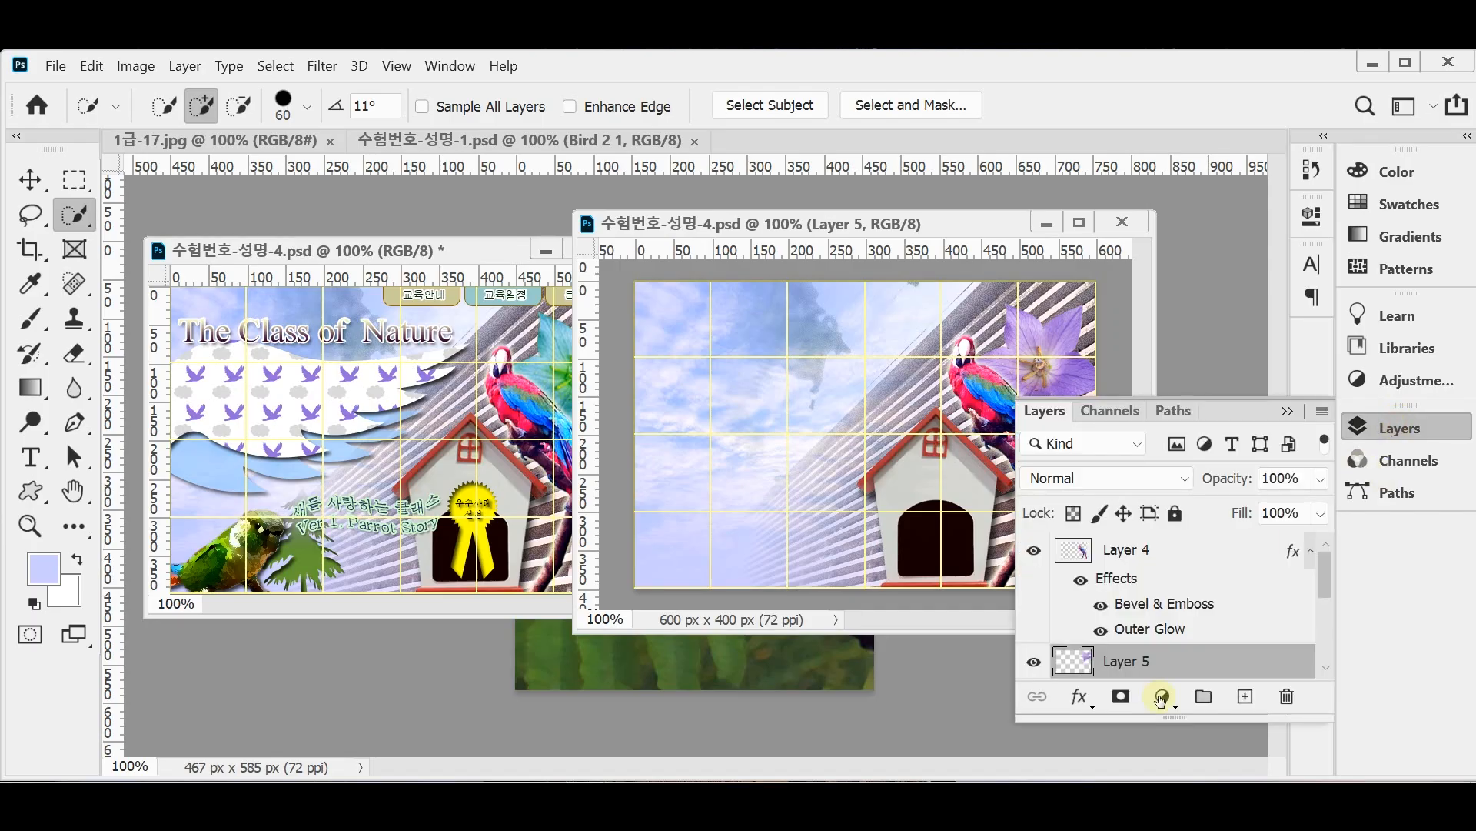
left_click(1080, 700)
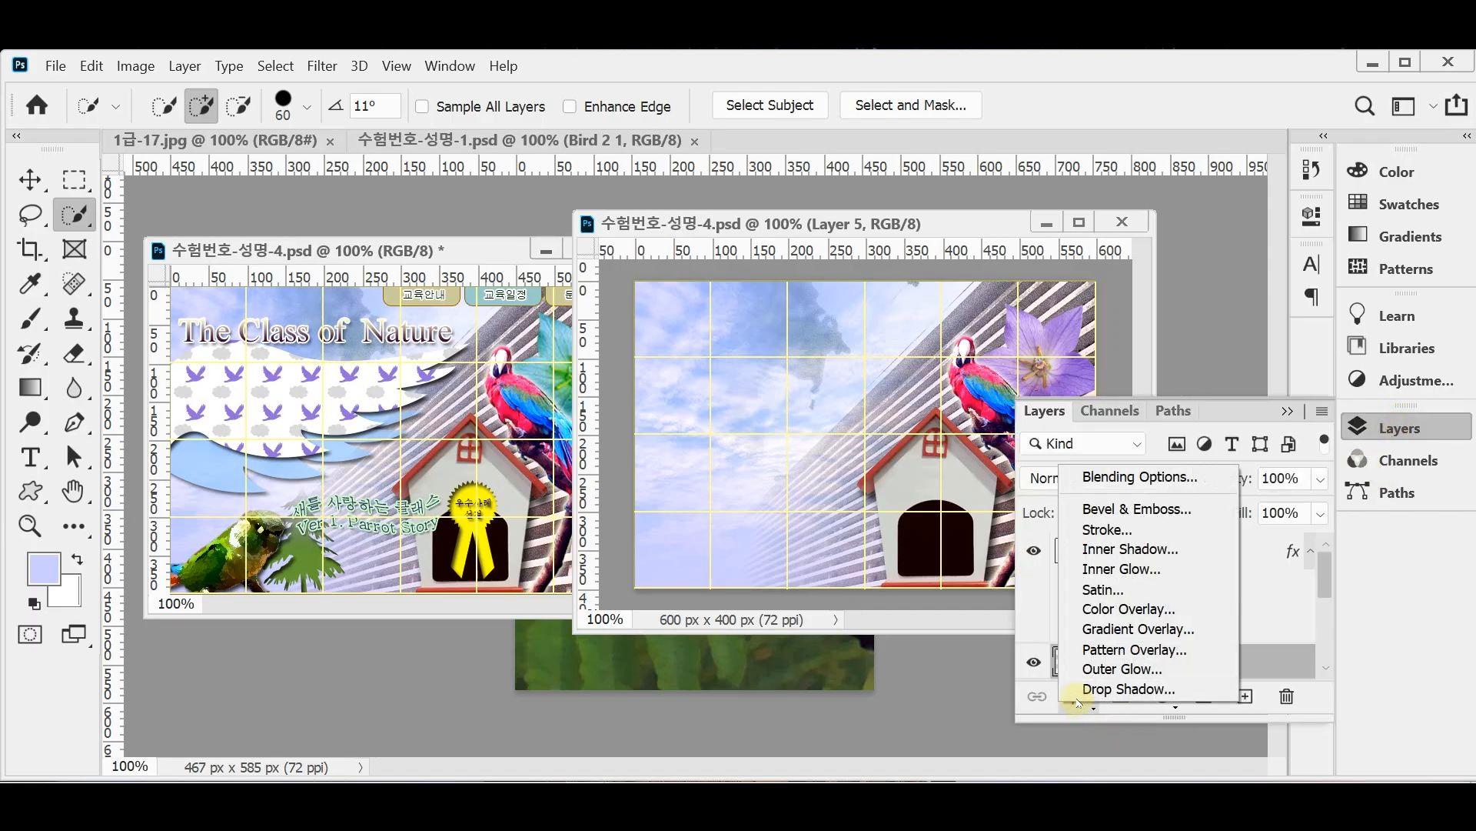
key("Escape")
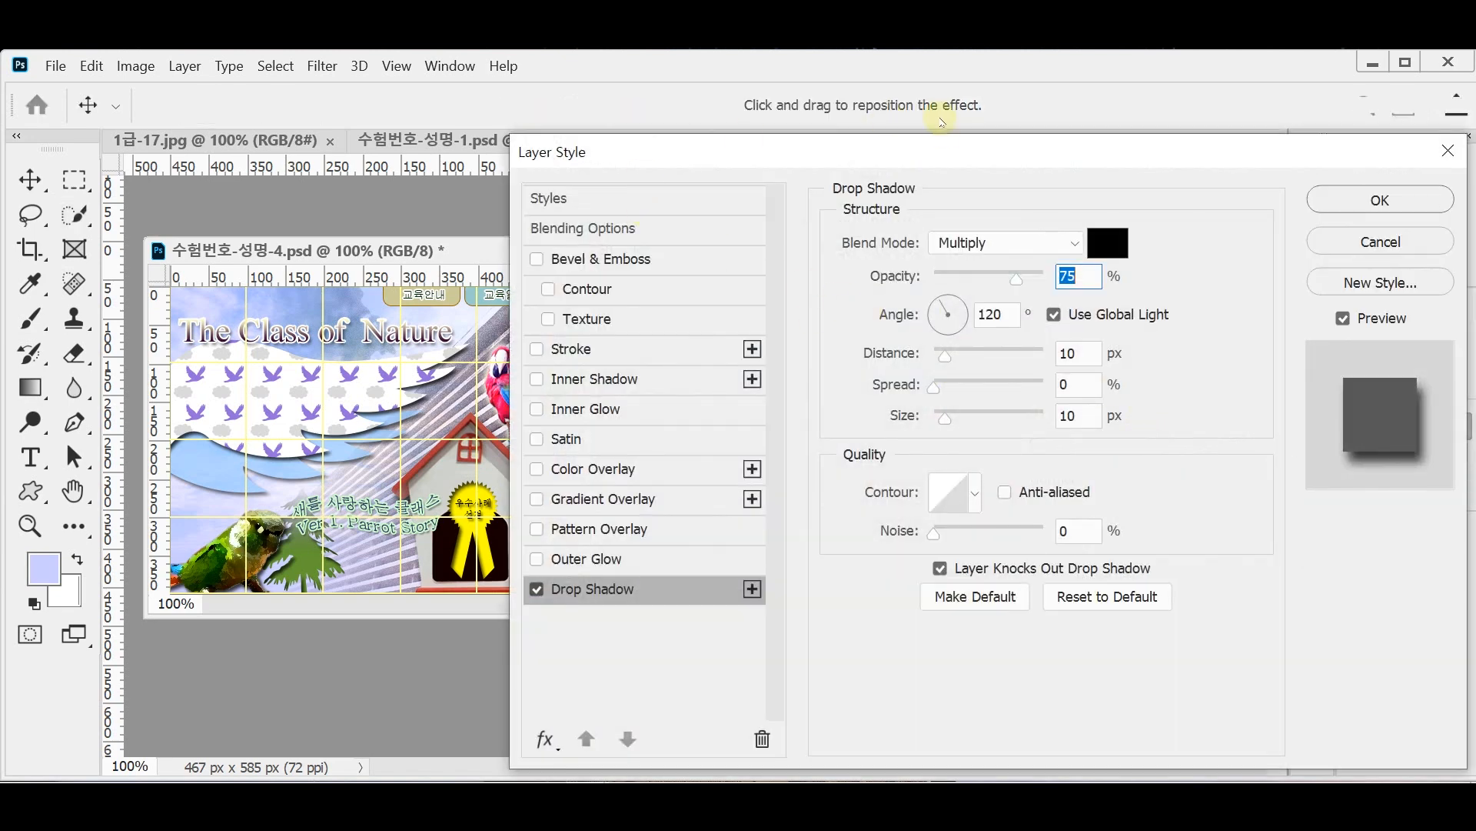
left_click_drag(939, 145, 1022, 152)
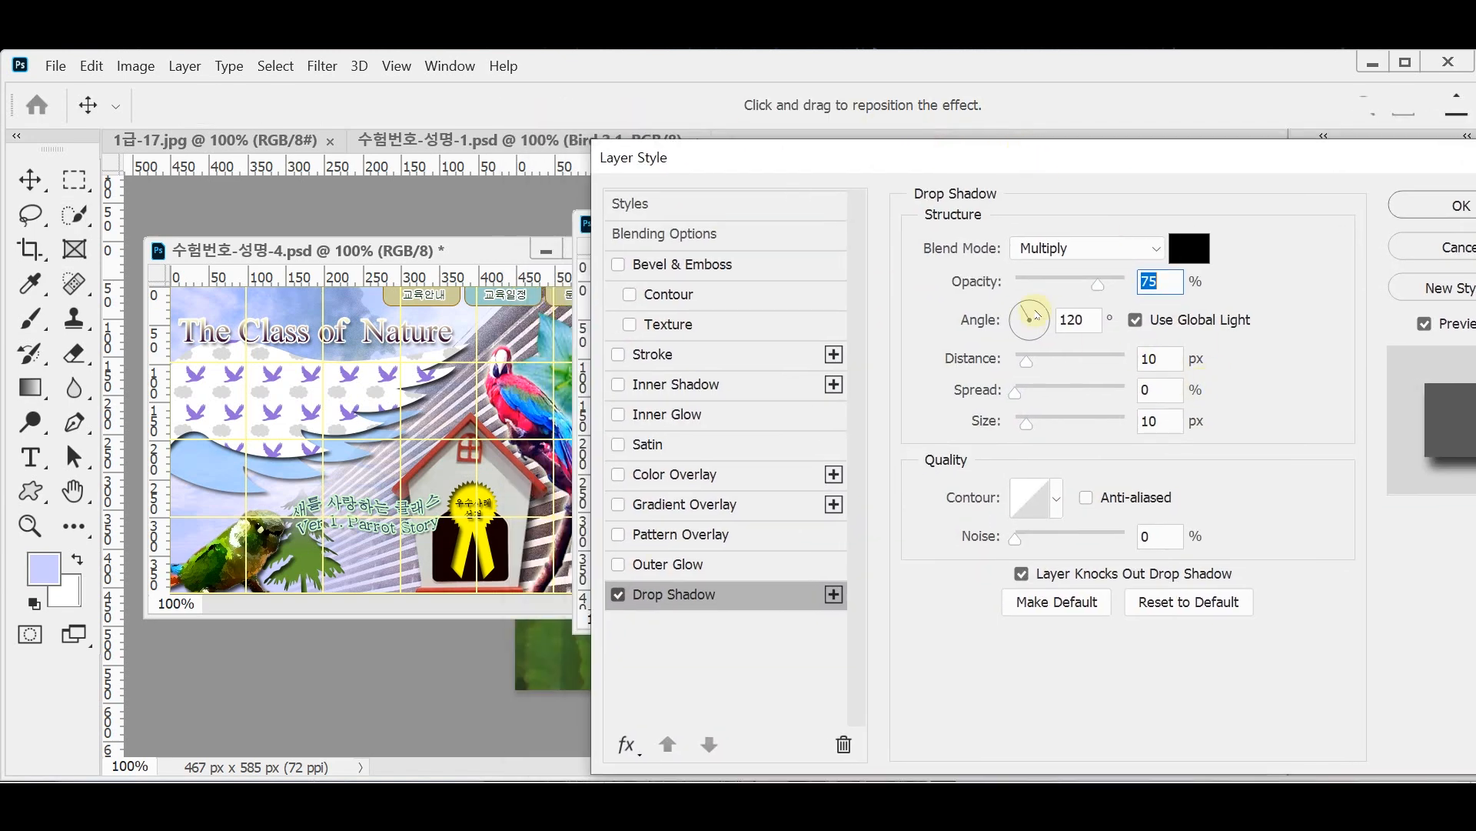
double_click(1149, 358)
type("5")
double_click(1164, 425)
type("5")
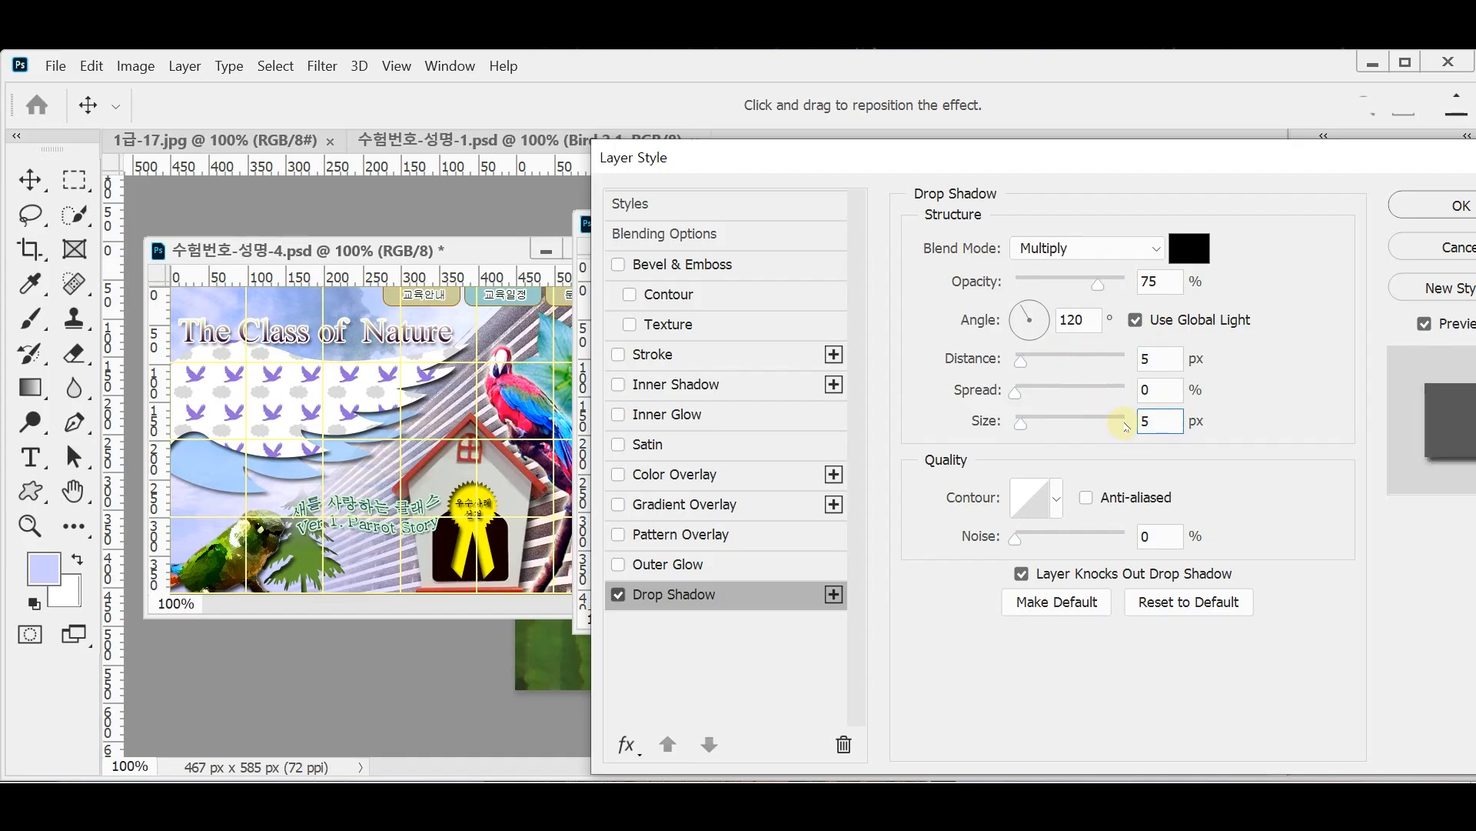
left_click(1432, 204)
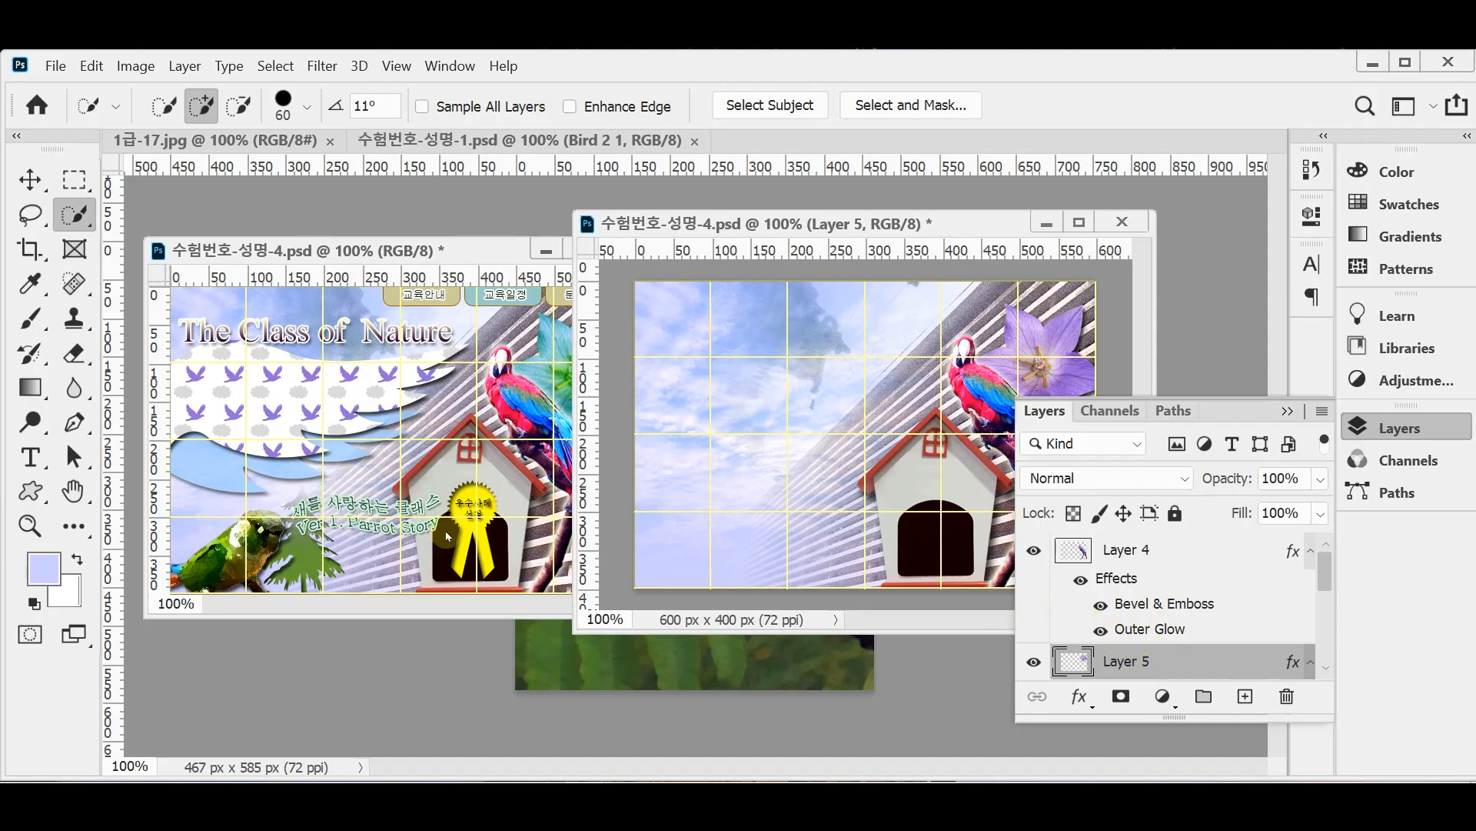
- Load the flower layer's outline as a selection and add a Color Balance adjustment layer limited to it
left_click(410, 235)
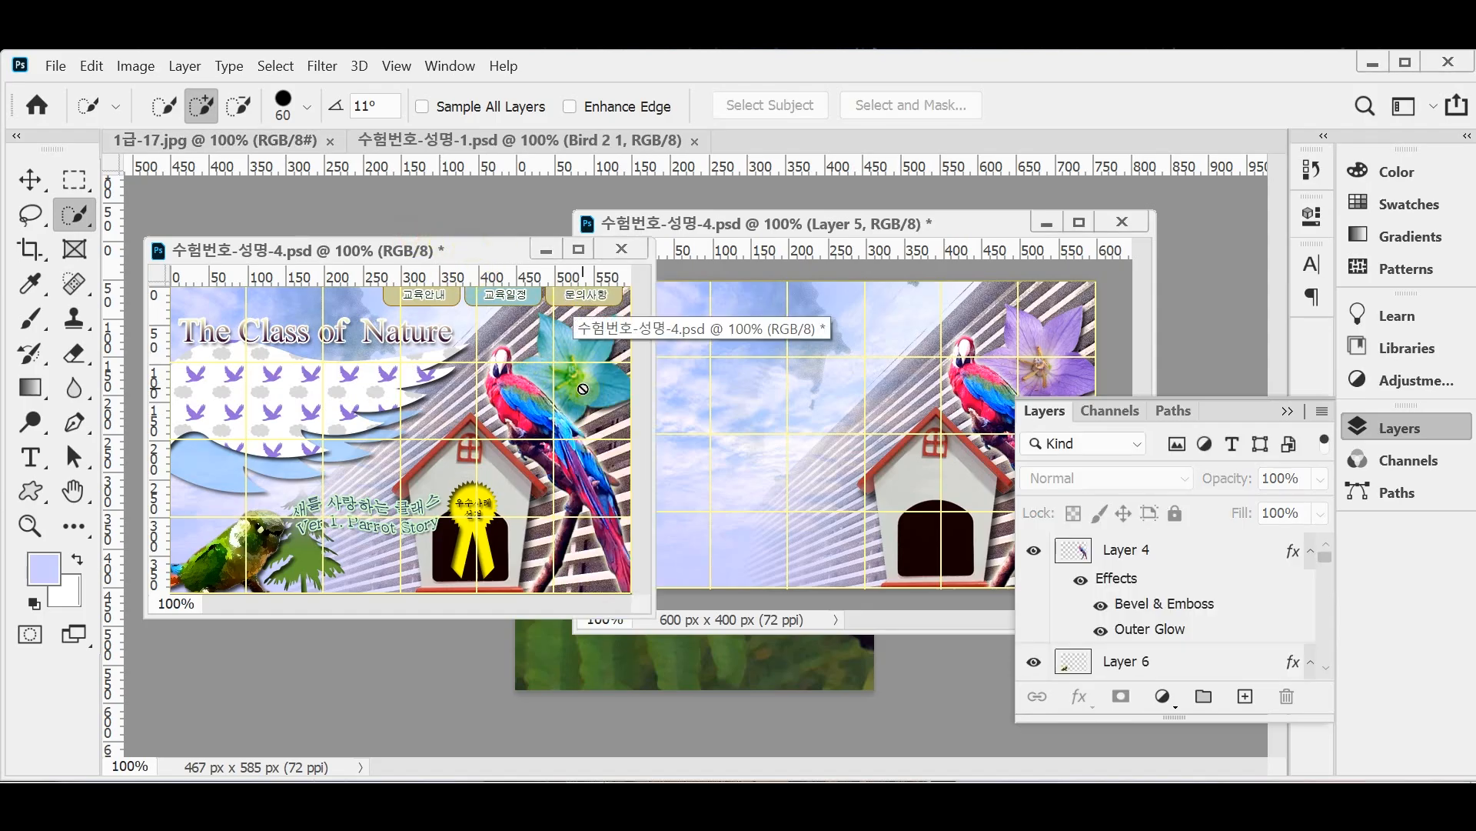
left_click(789, 226)
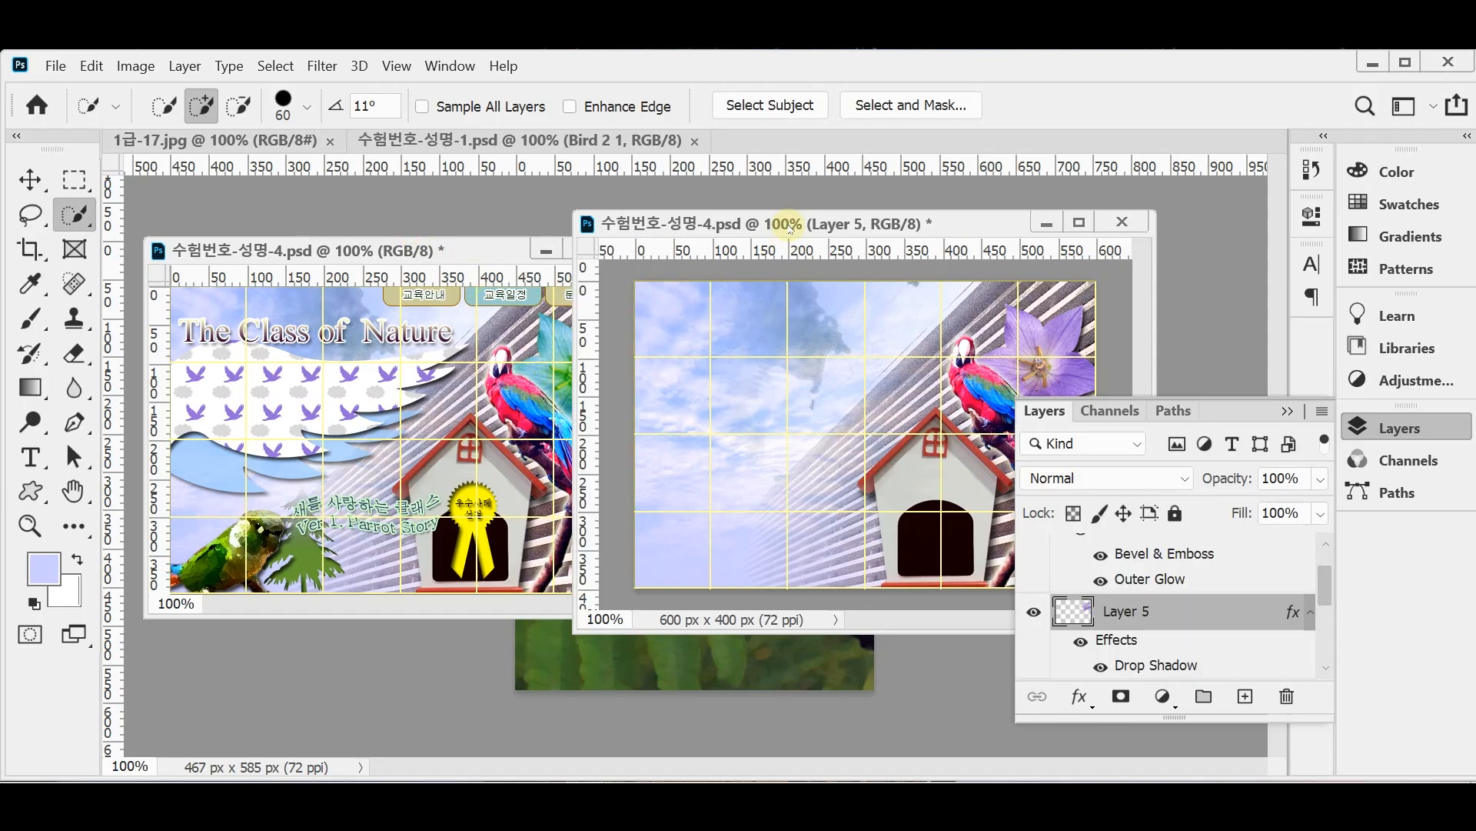
left_click_drag(573, 341, 601, 341)
left_click_drag(724, 229, 717, 228)
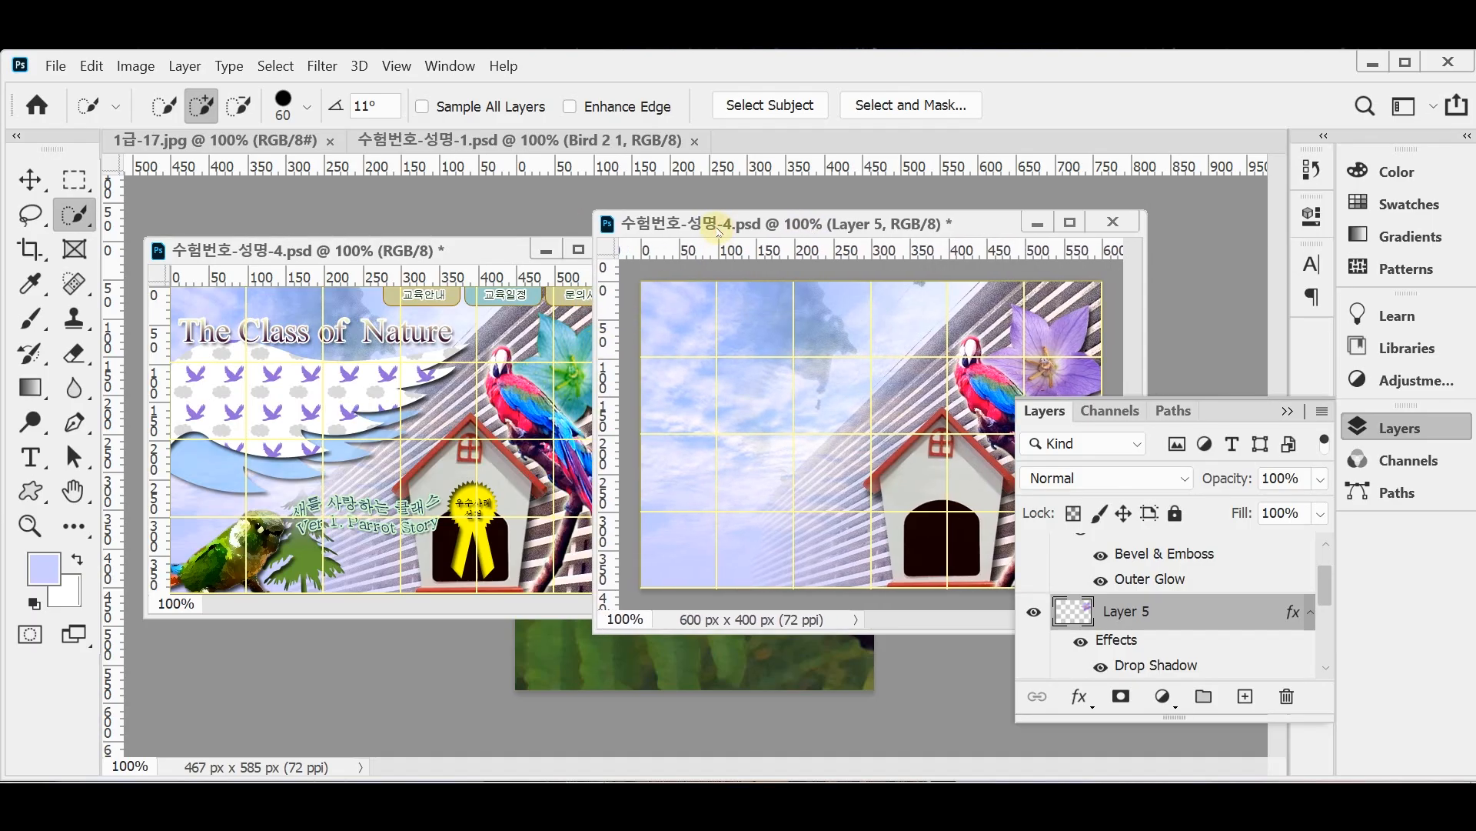
left_click(1400, 427)
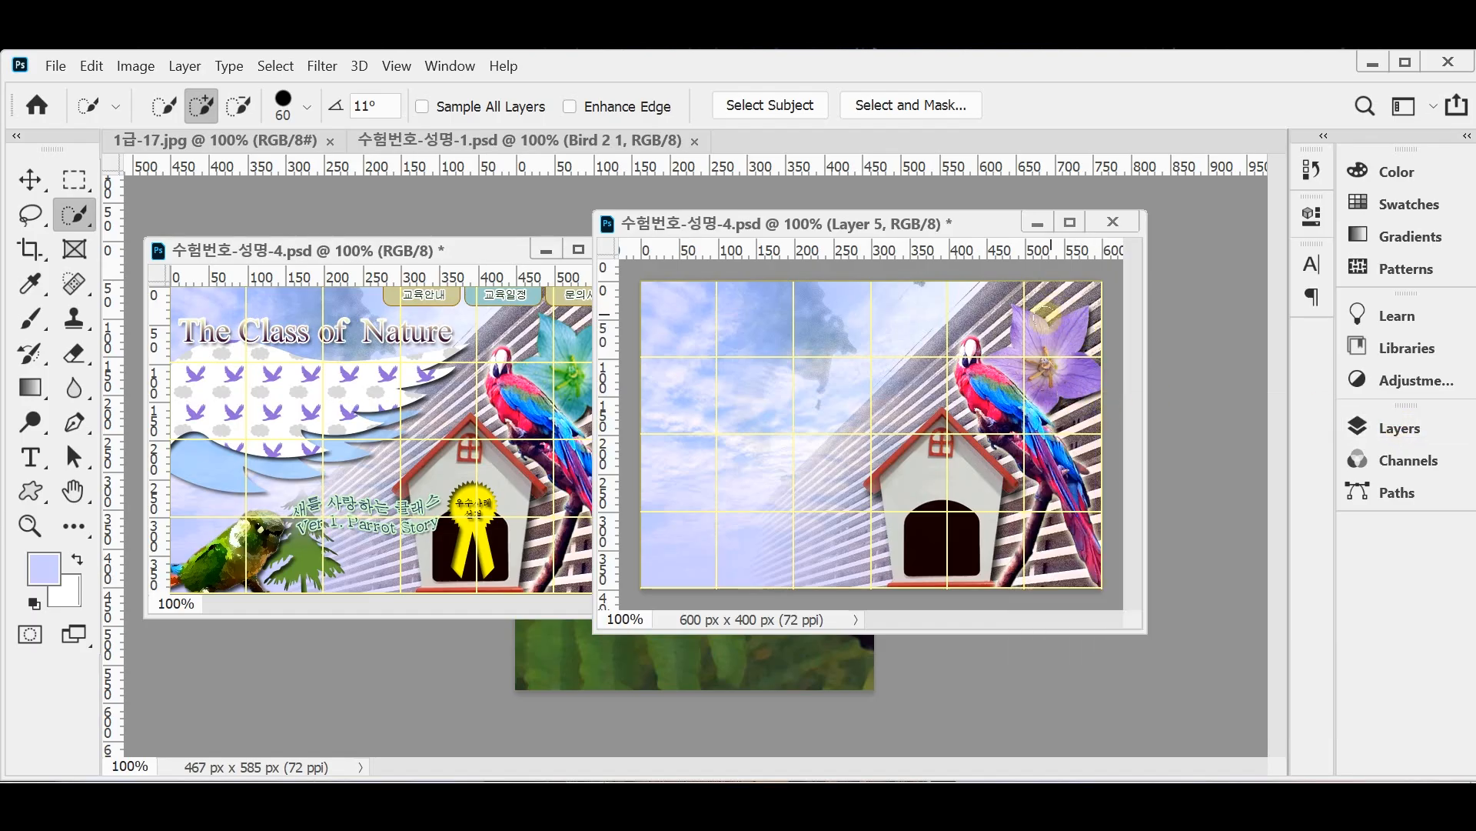
left_click(1394, 434)
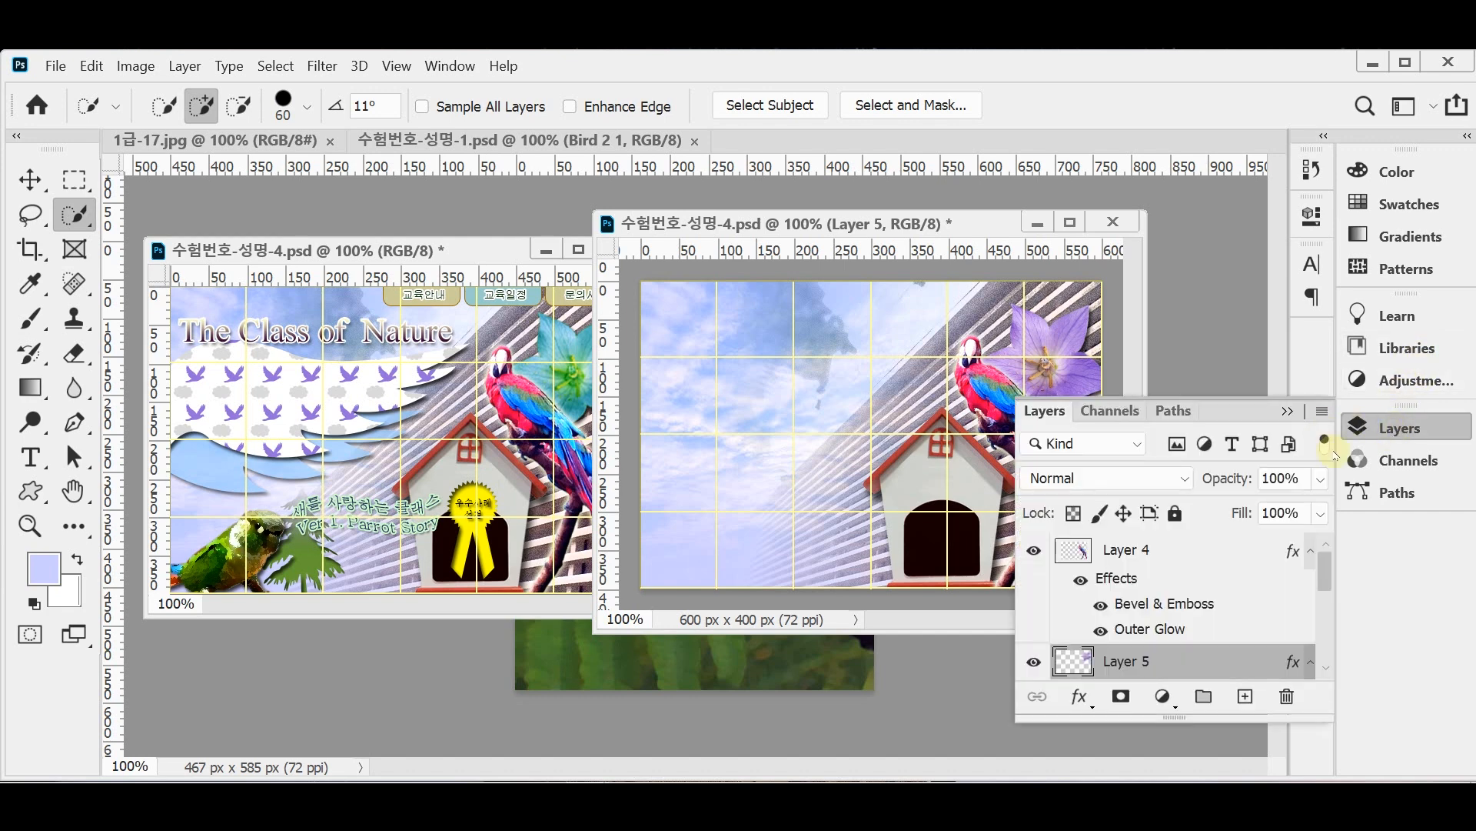
scroll(1165, 654, "down", 2)
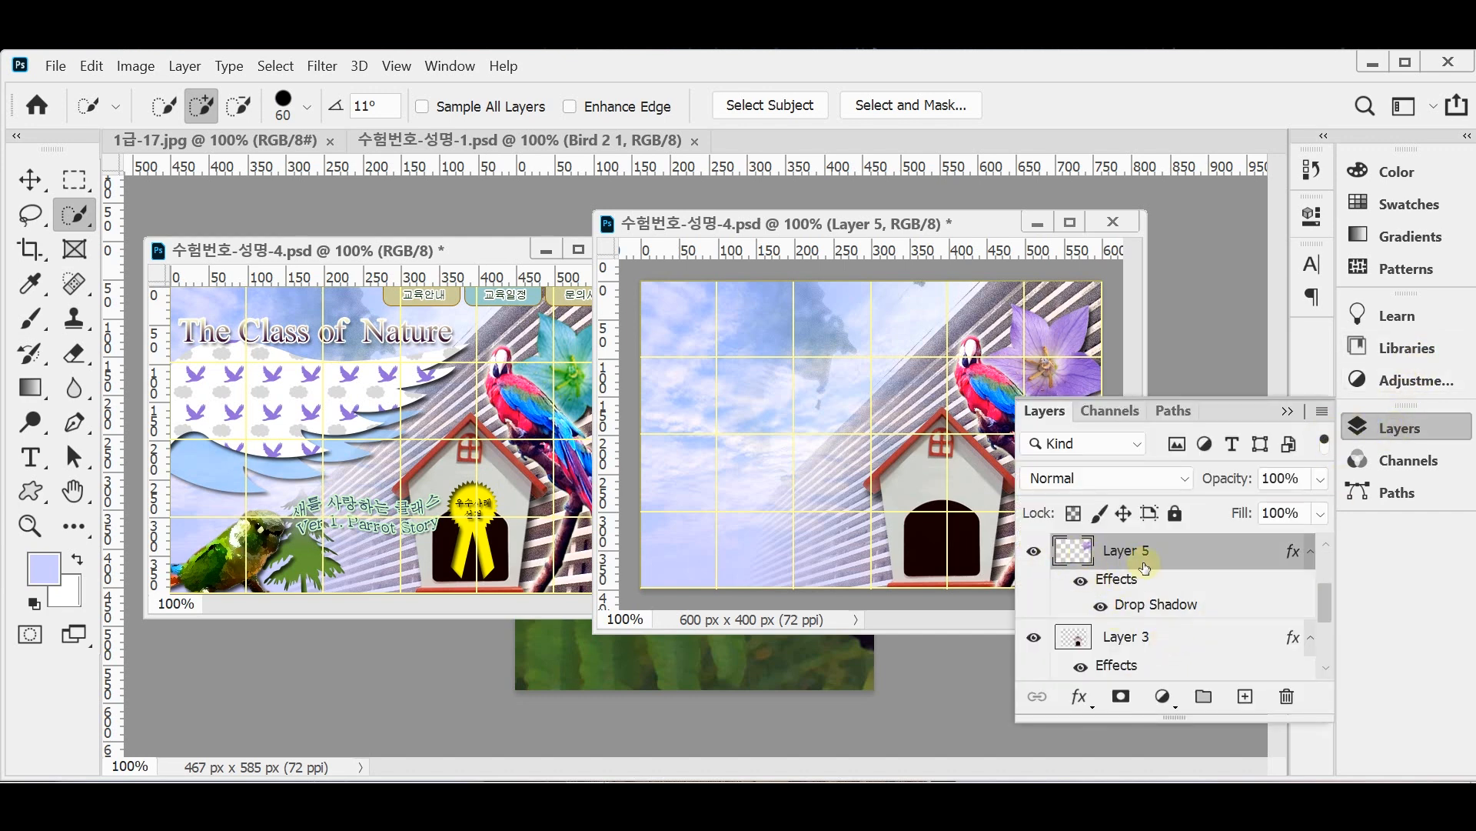
left_click(1071, 552, "ctrl")
left_click(1161, 696)
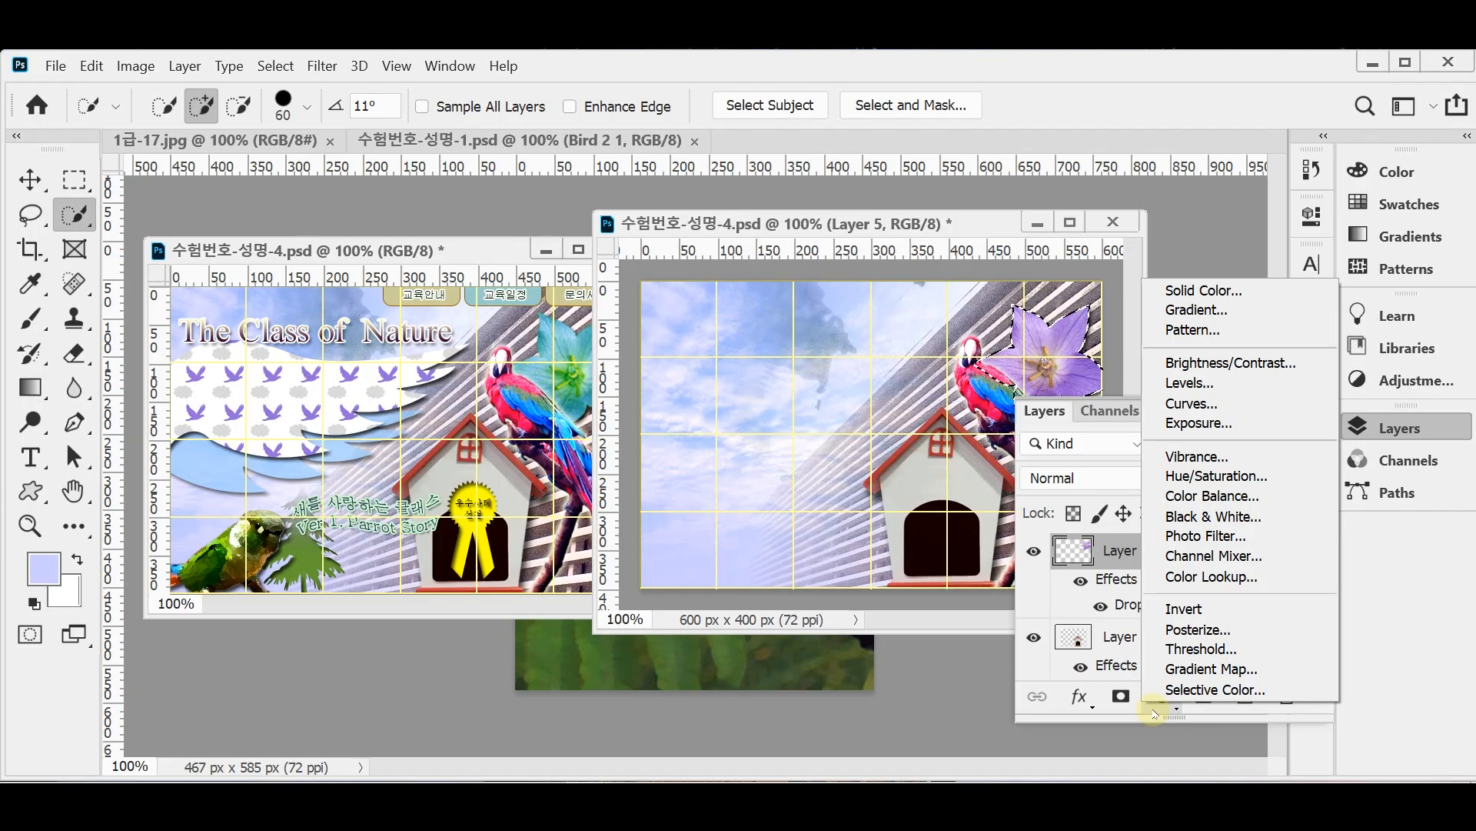
left_click(1213, 496)
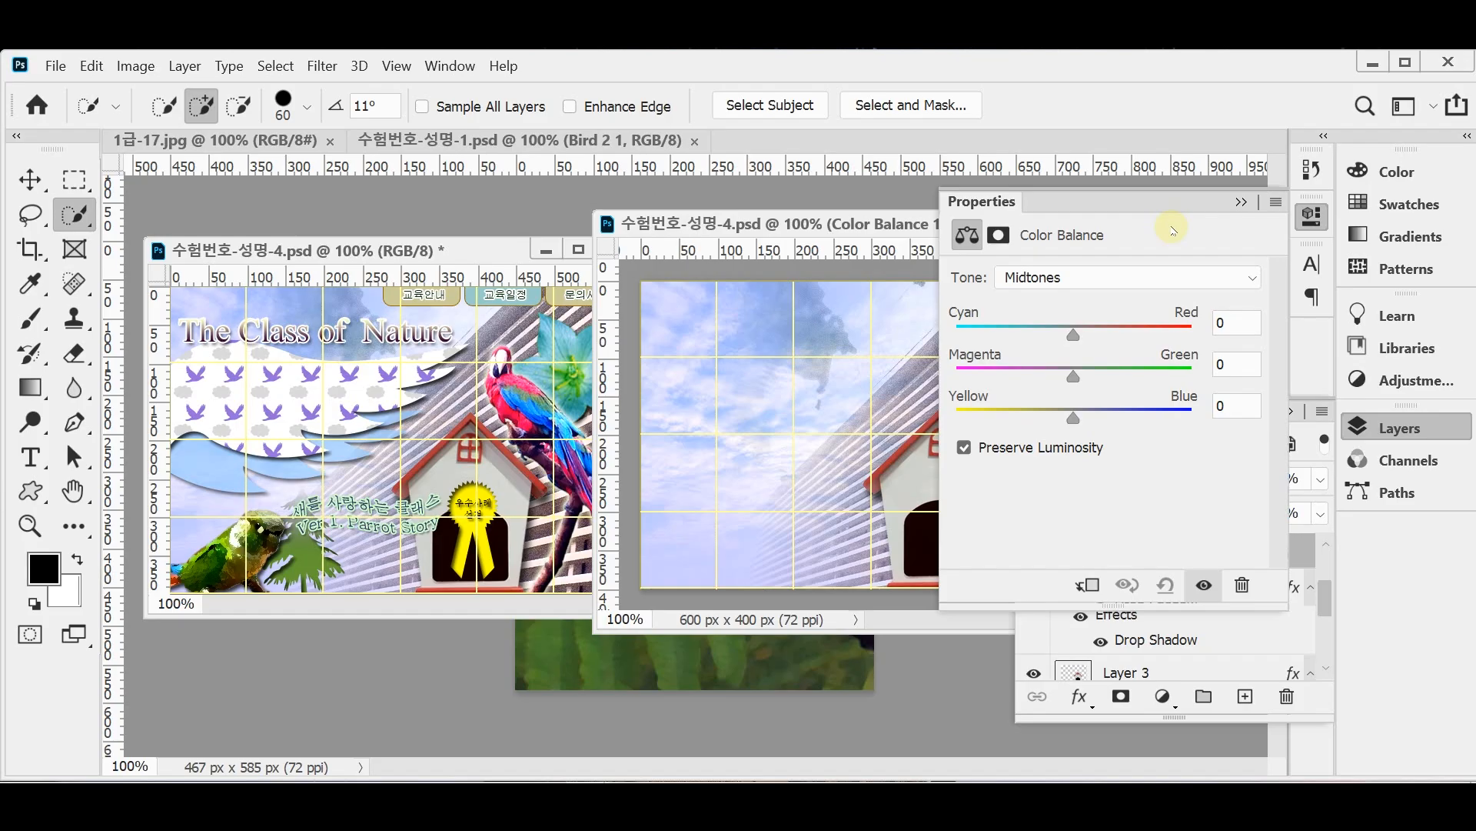
- Set the flower's Color Balance midtones to -100 cyan–red, +100 magenta–green and -100 yellow–blue
left_click(1165, 280)
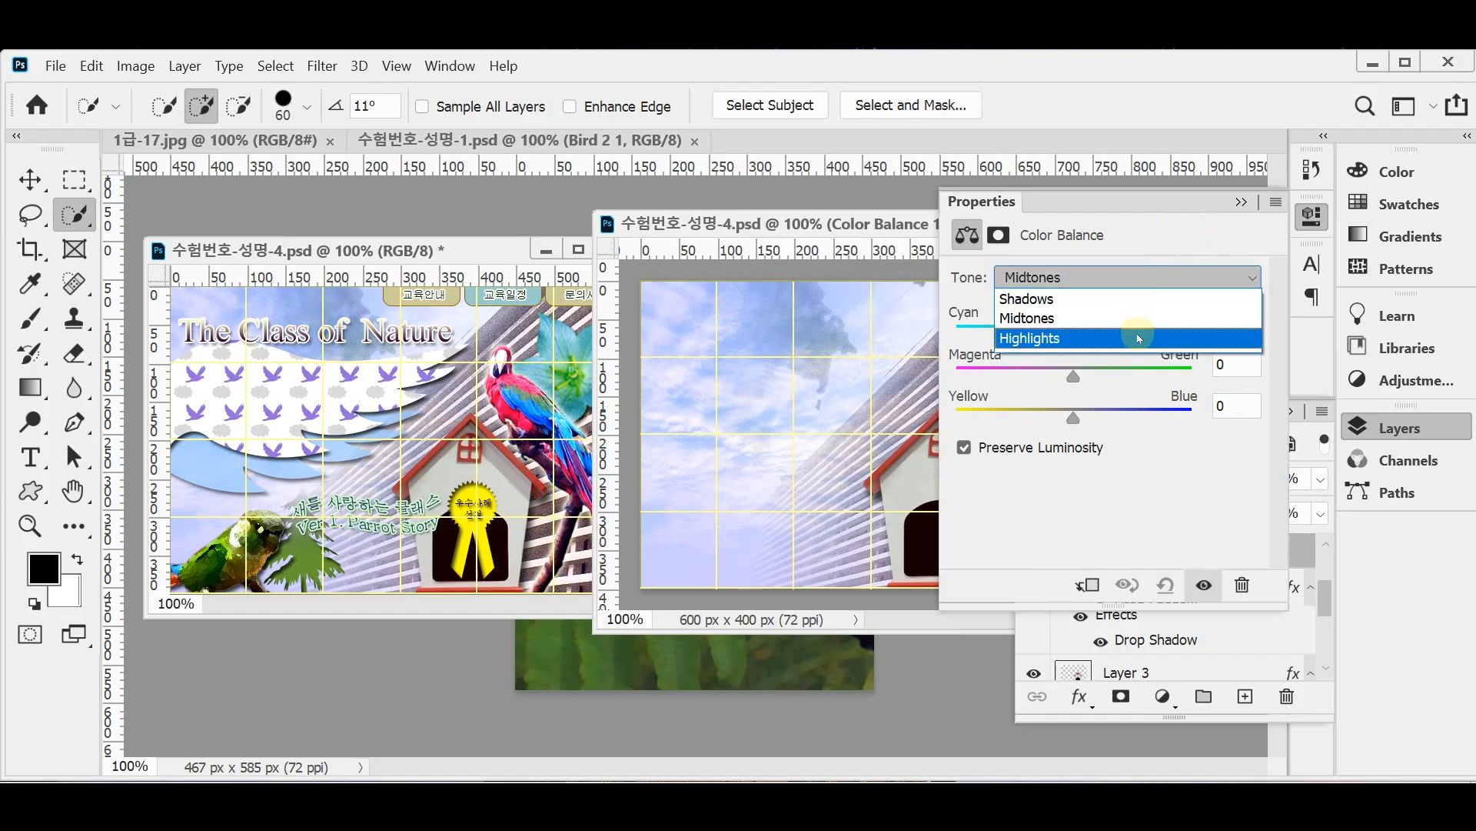
left_click(1152, 251)
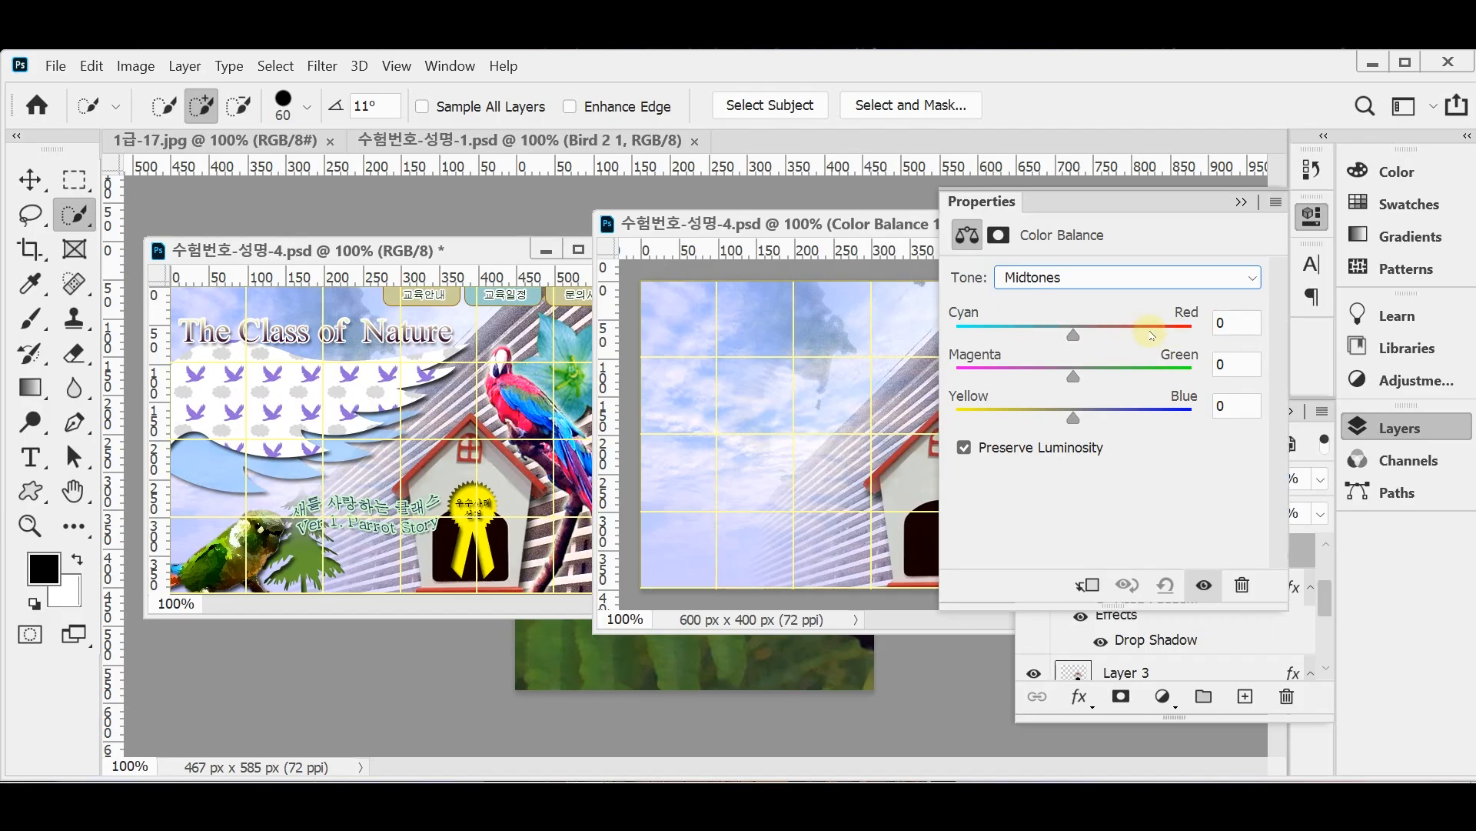
left_click_drag(822, 225, 646, 226)
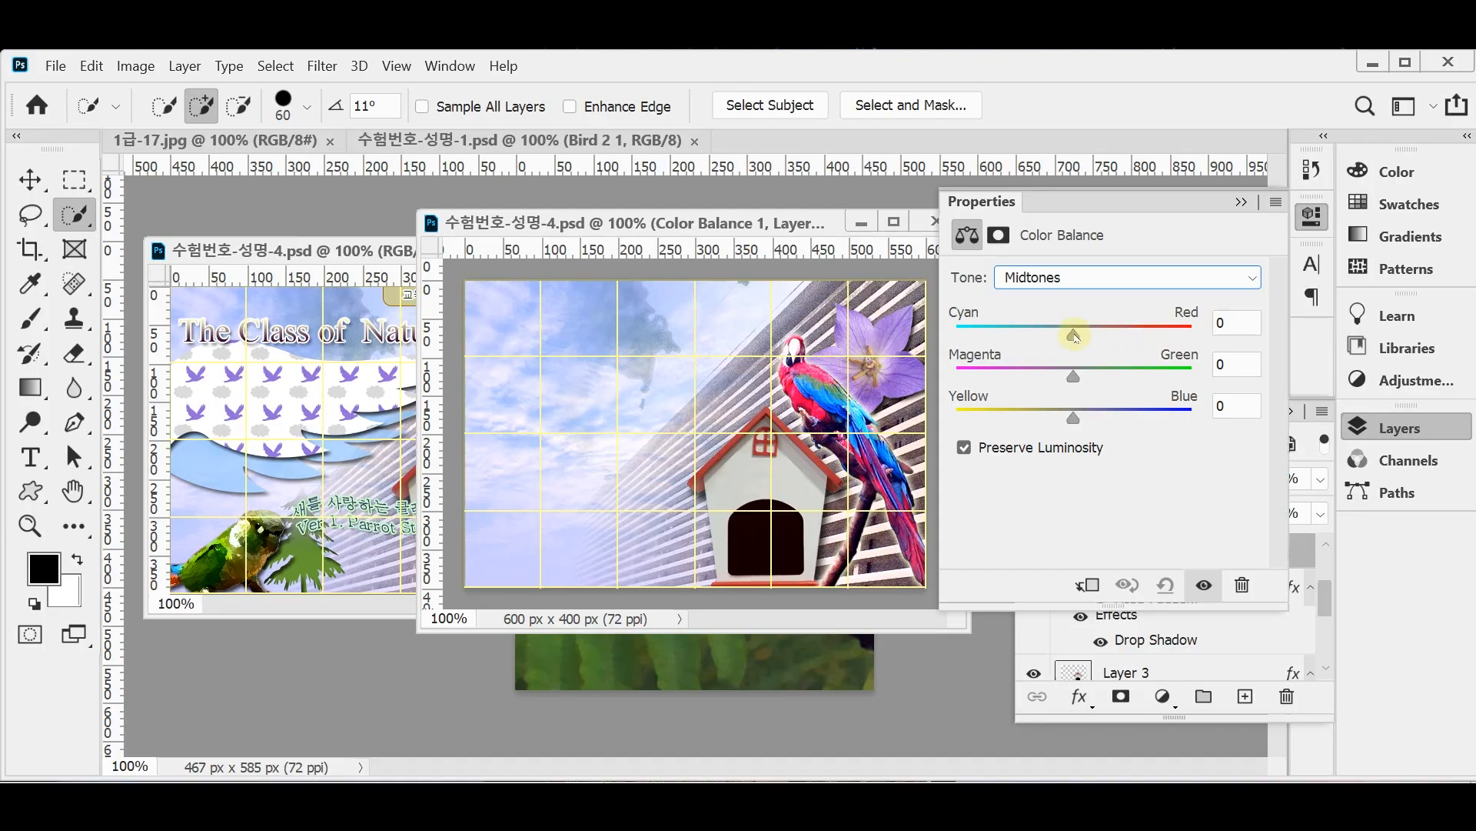
left_click_drag(1073, 335, 1013, 335)
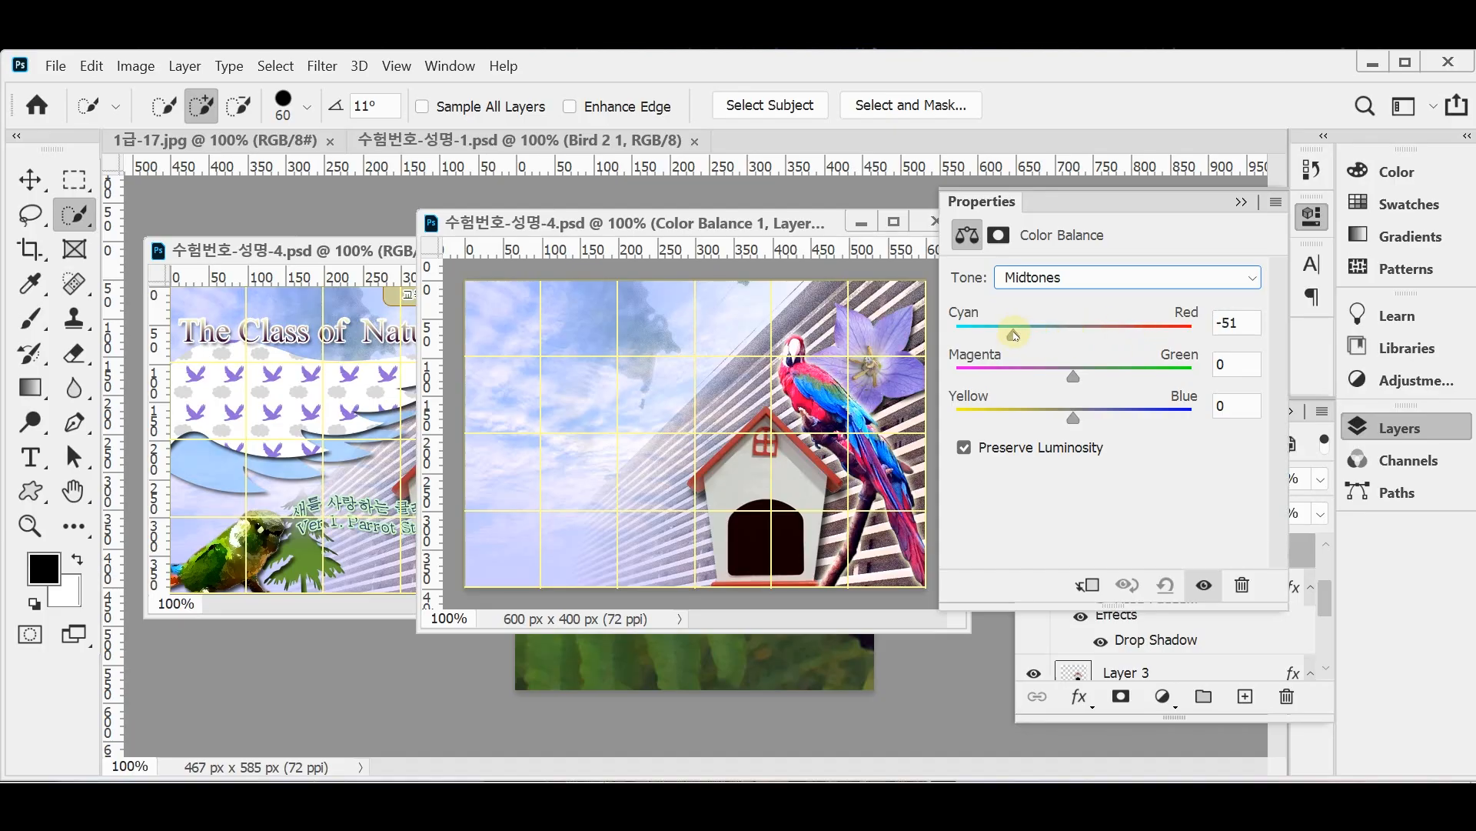
left_click_drag(1014, 335, 954, 334)
left_click(1073, 376)
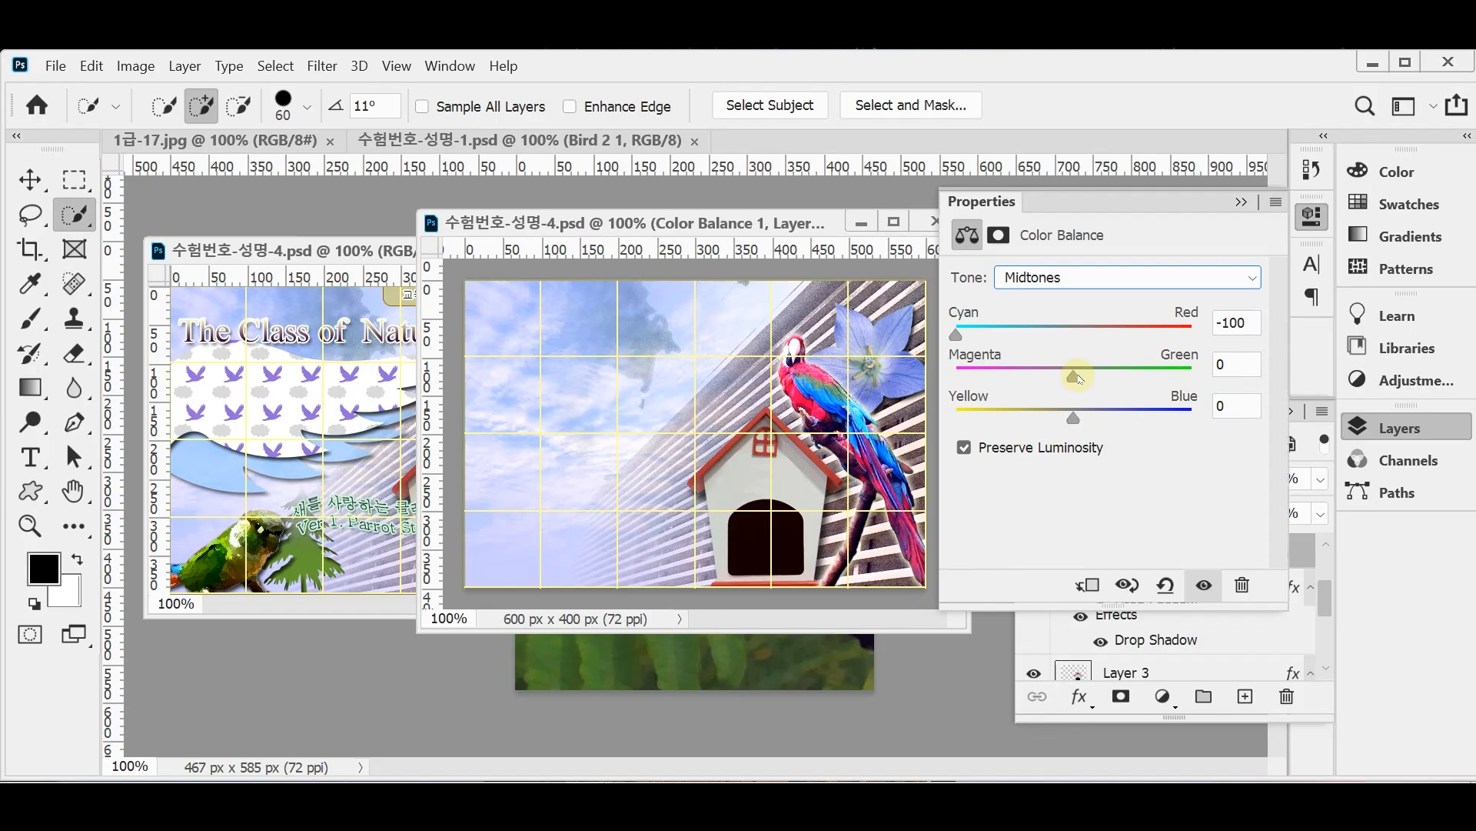
left_click_drag(1079, 377, 1194, 375)
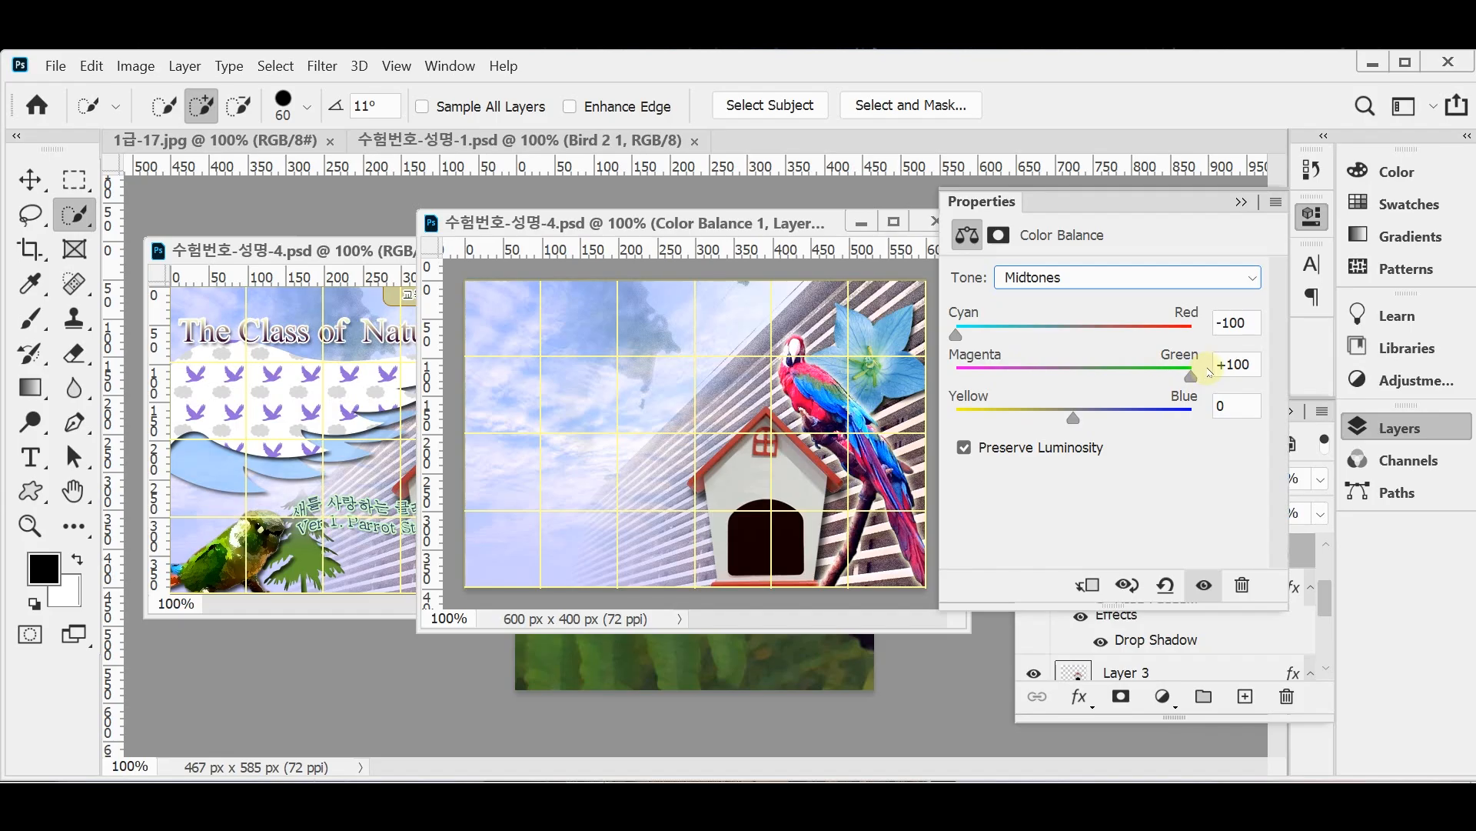
left_click_drag(1076, 420, 944, 422)
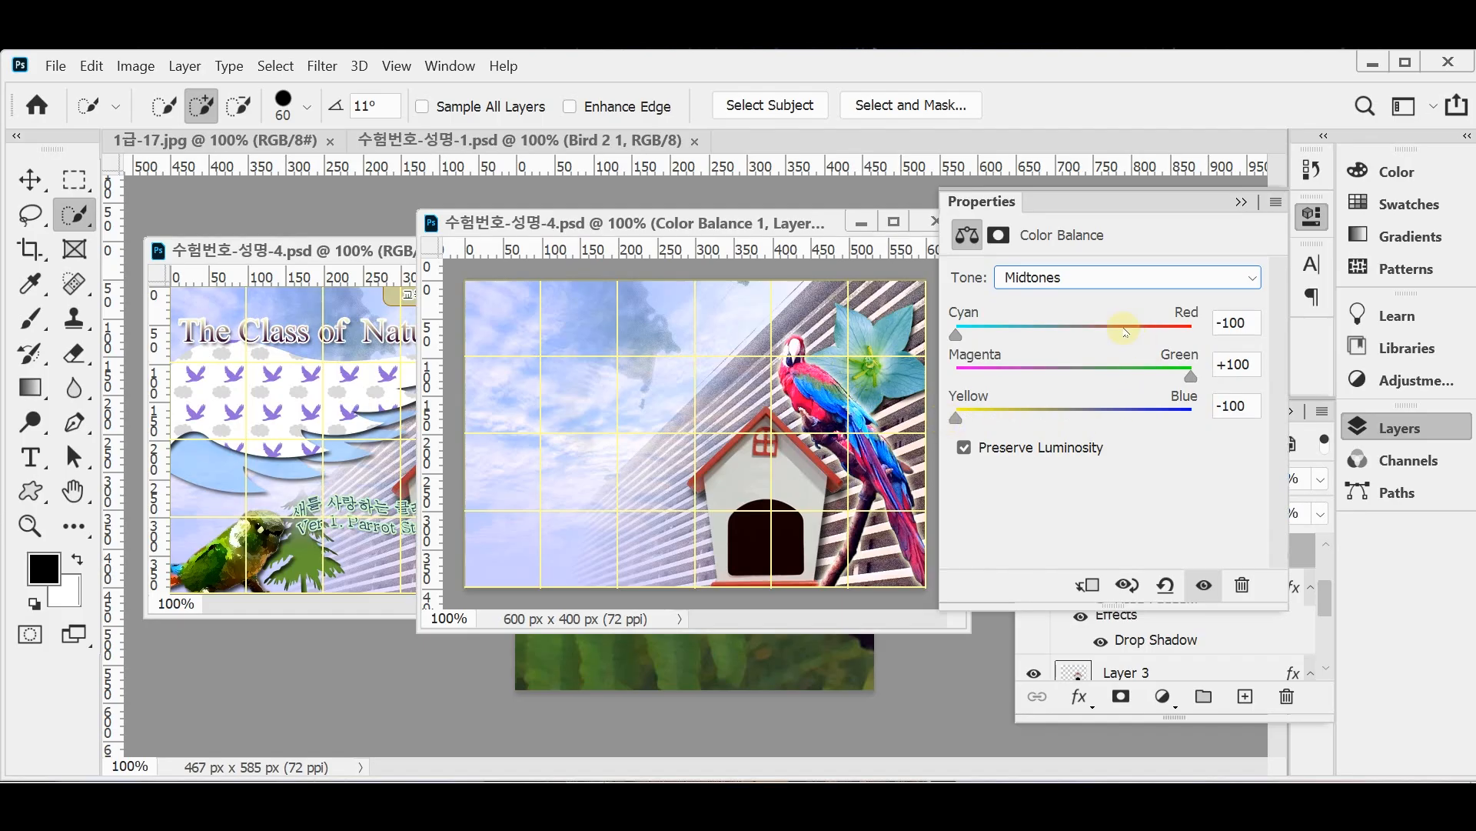
- Set the cyan–red value of the flower's Color Balance shadows to -55 and close the adjustment settings
left_click(1061, 281)
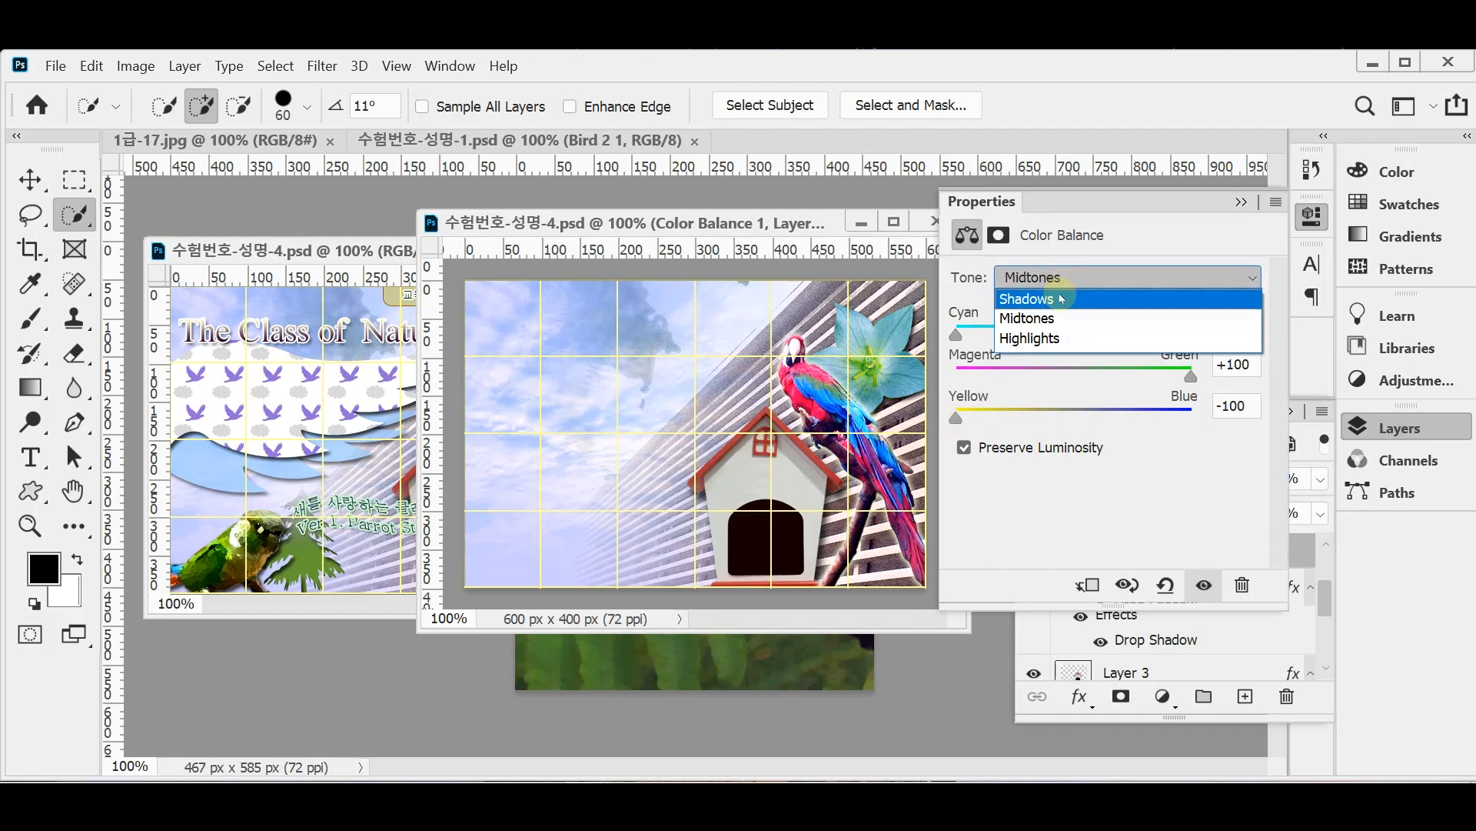
left_click(1062, 298)
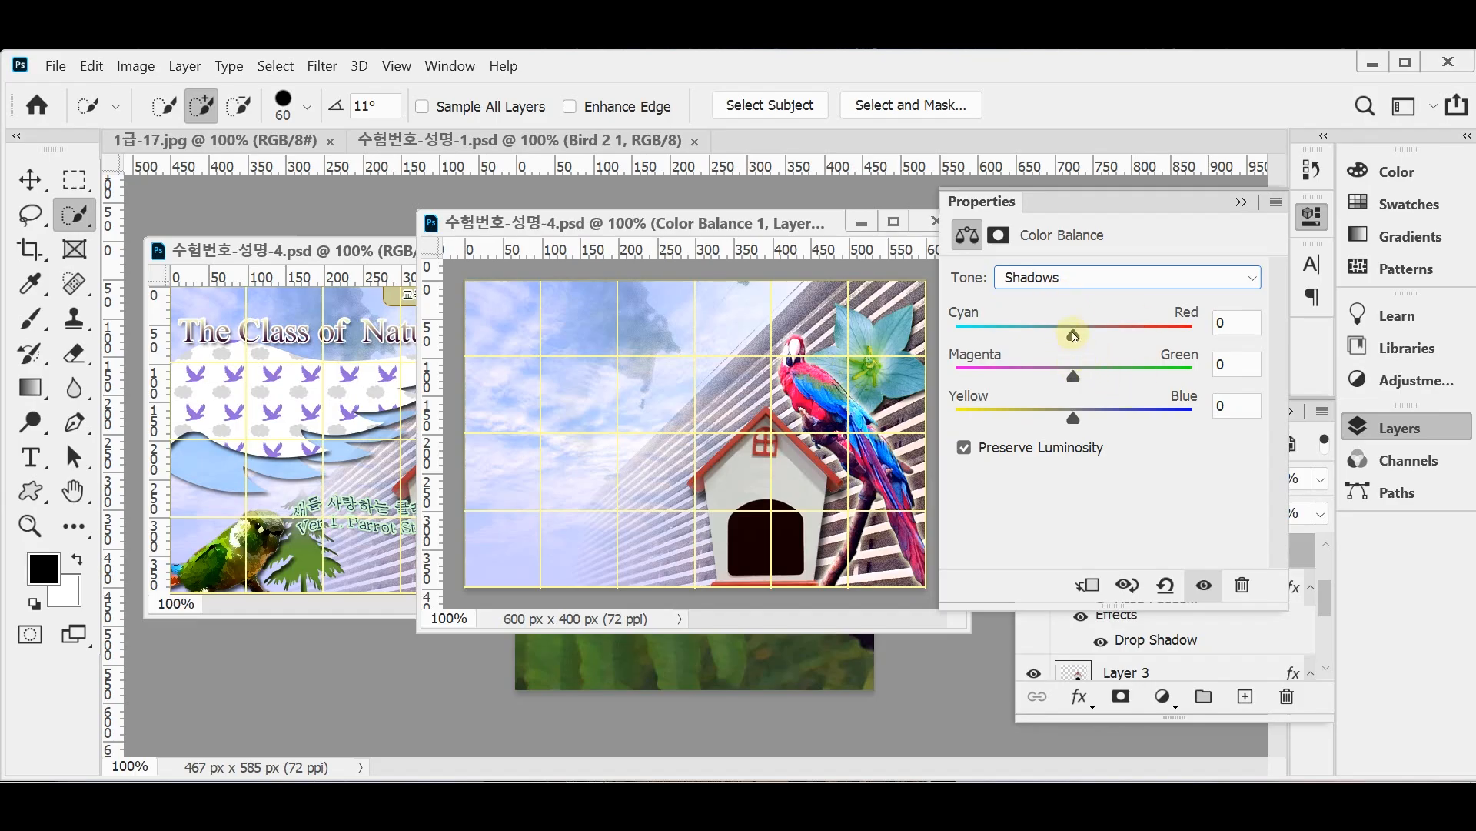
left_click_drag(1074, 335, 1012, 336)
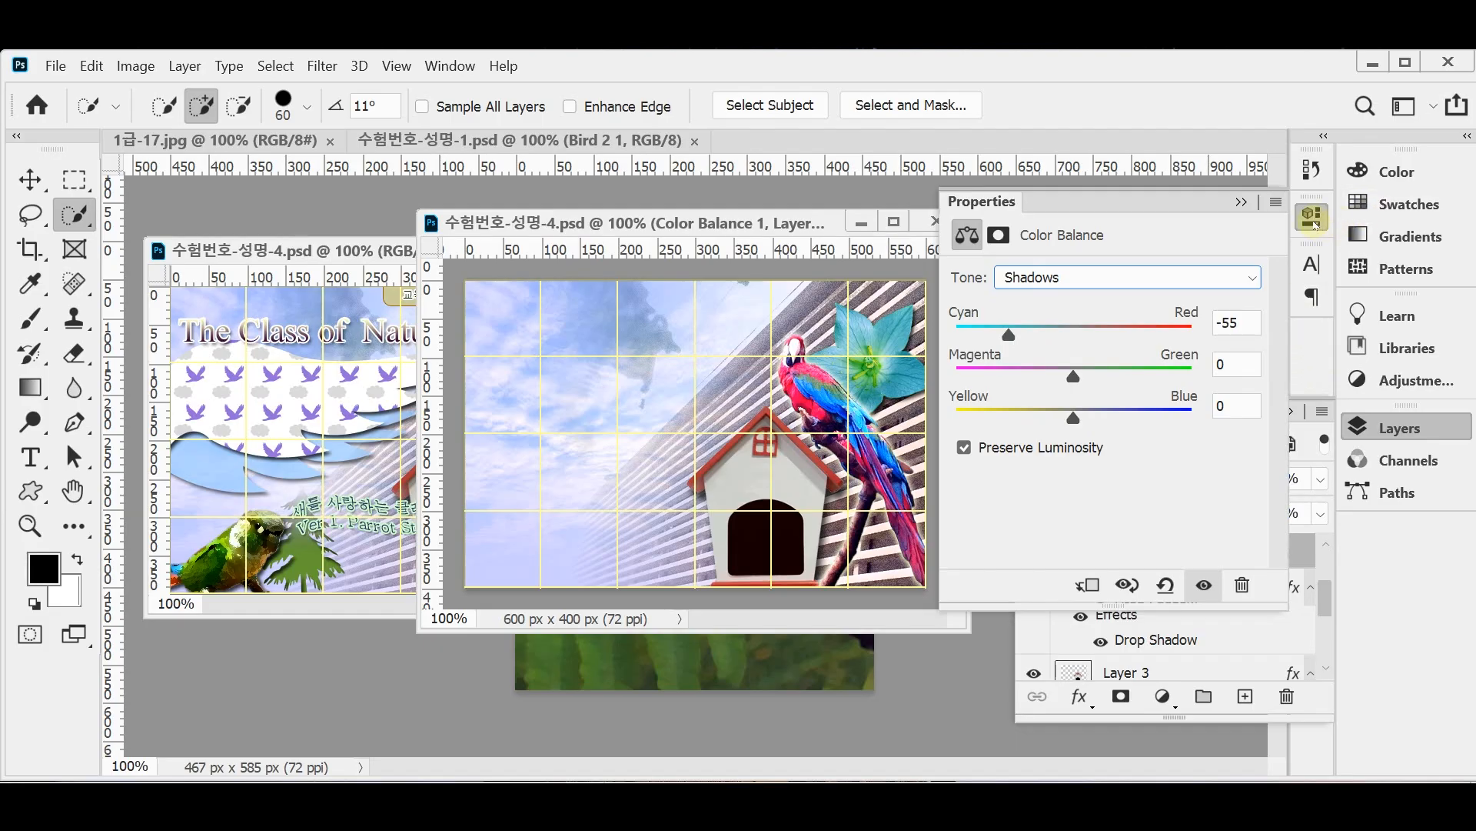
left_click(1315, 223)
- Compare the recolored flower with the finished composition and reopen its Color Balance adjustment settings
left_click(346, 251)
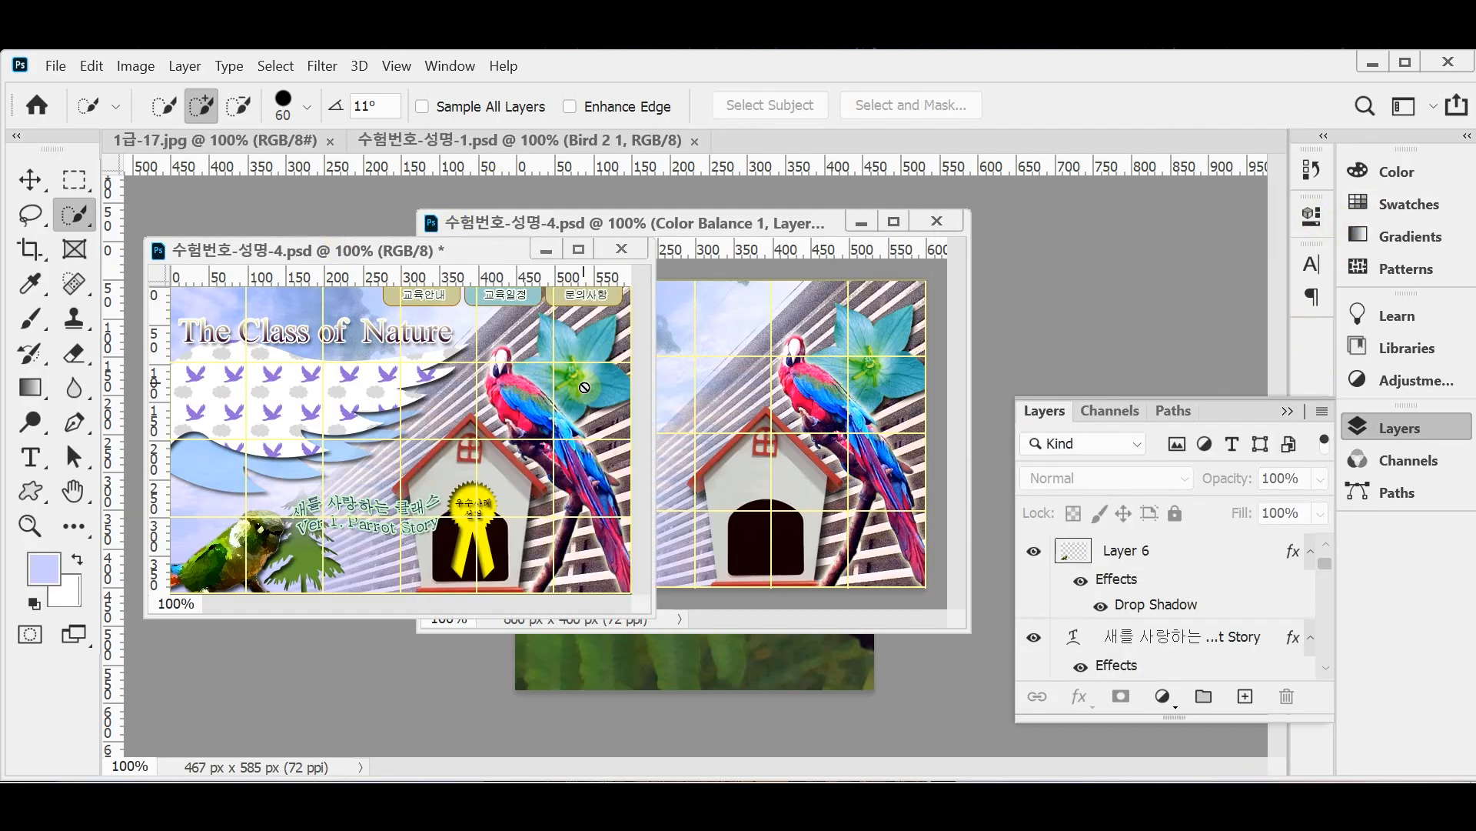
left_click(758, 224)
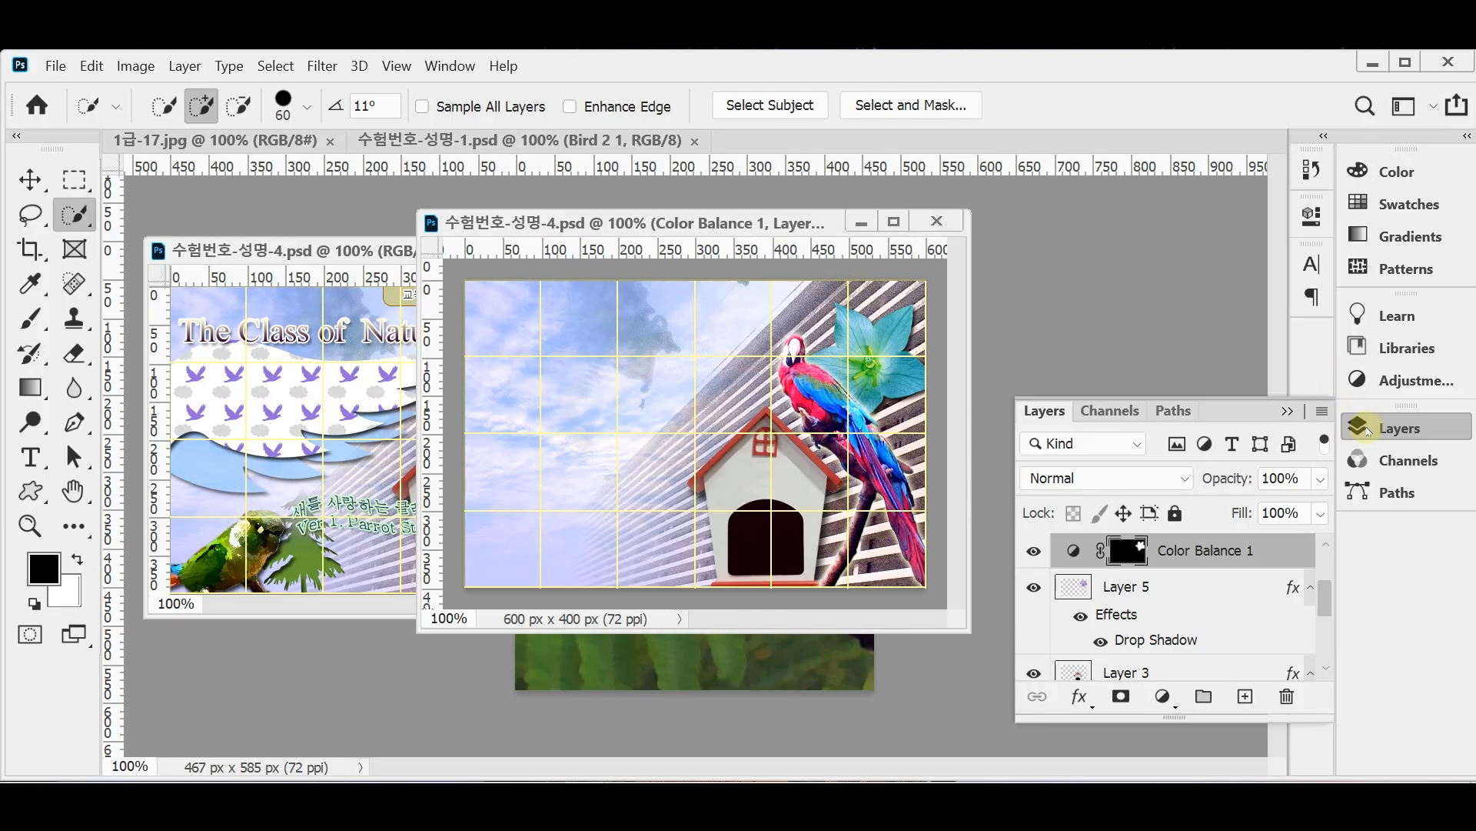
double_click(1075, 550)
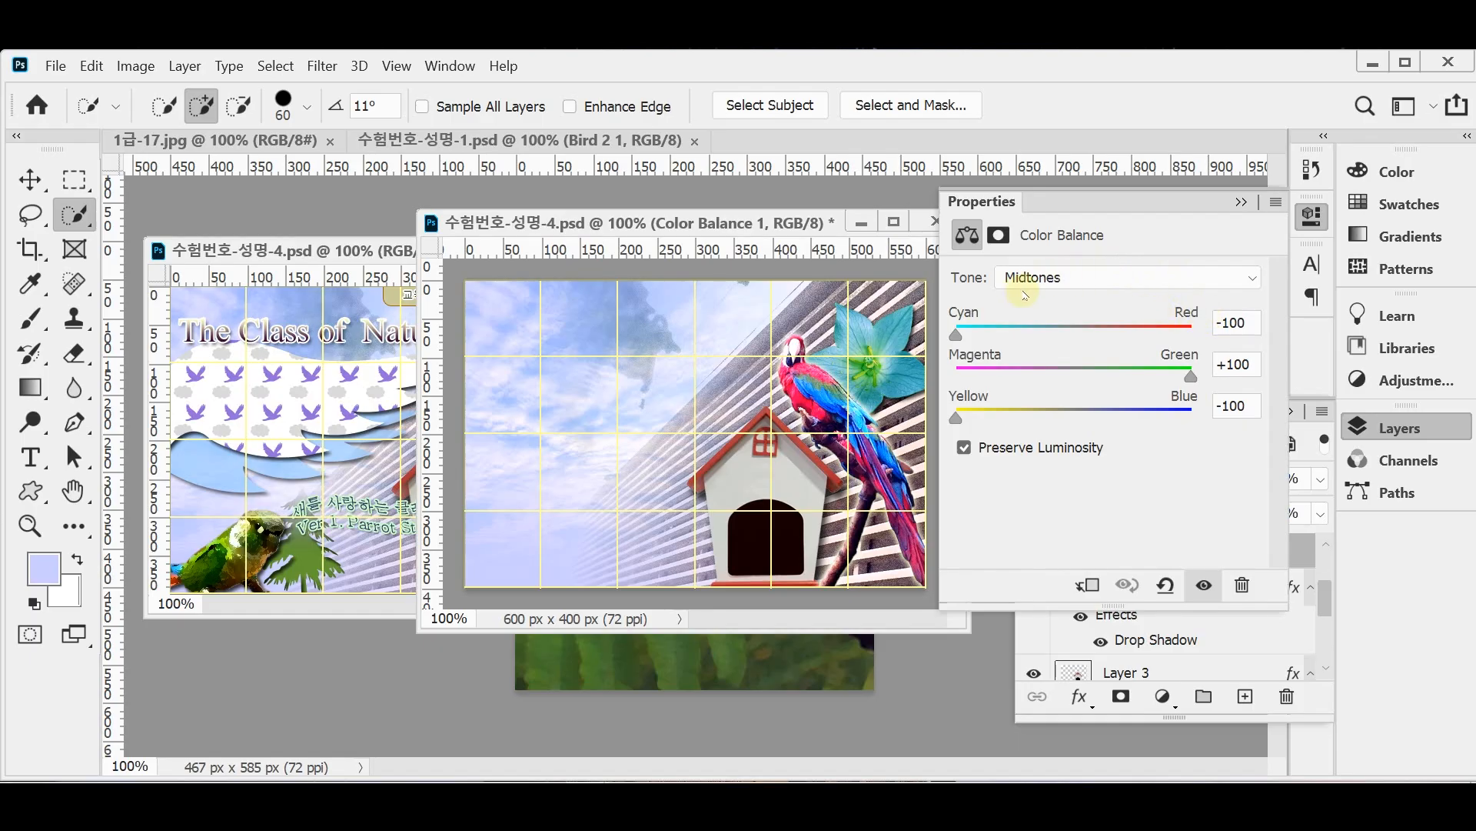
- Close the flower's Color Balance settings and save the composition
left_click(1311, 216)
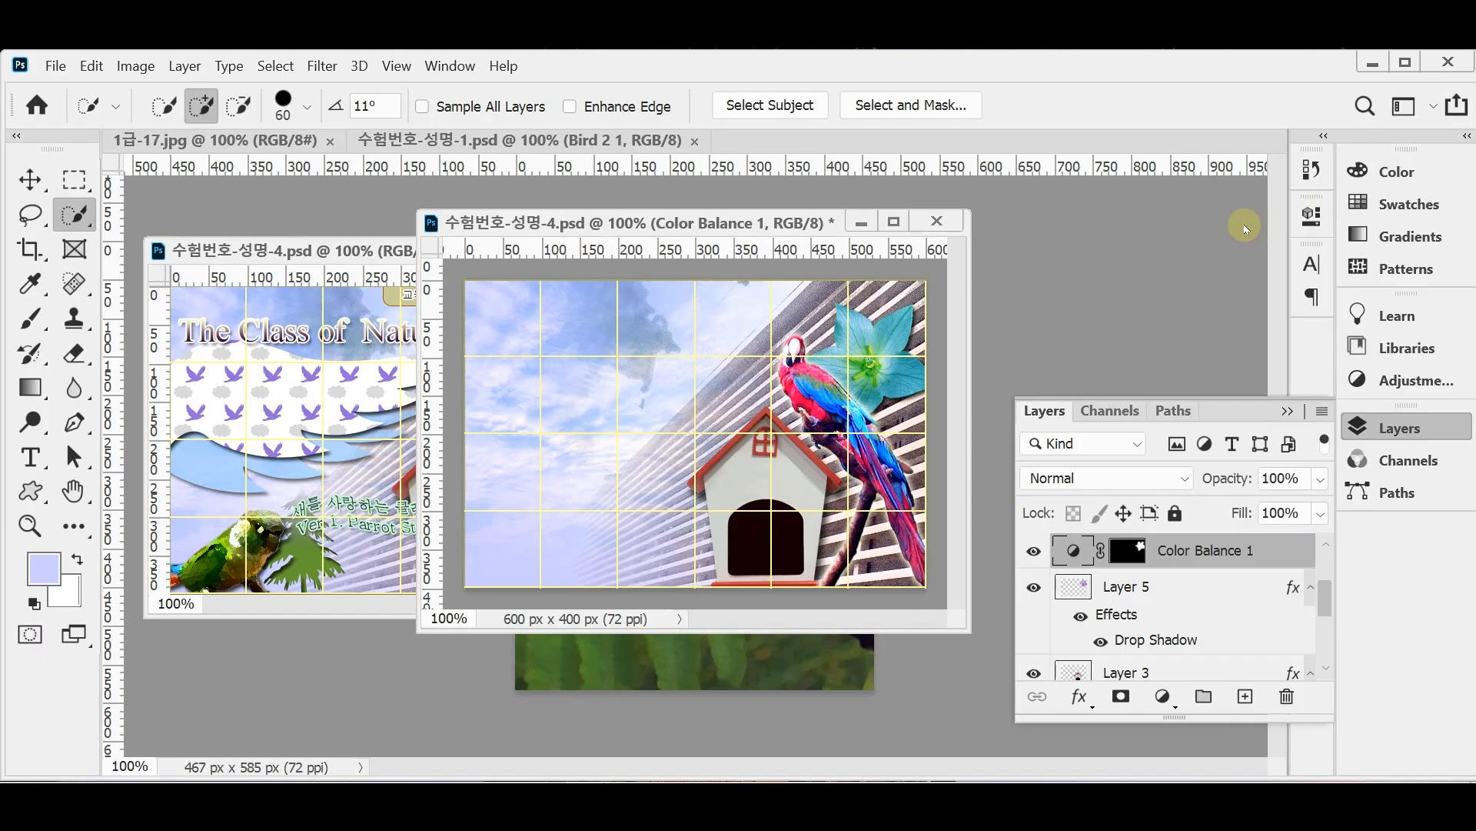
key("ctrl+s")
left_click(1393, 429)
- Float the 1급-17.jpg photo in its own window and quick-select the green parrot, reducing the brush size to 25
left_click_drag(775, 222, 919, 241)
left_click_drag(267, 141, 513, 190)
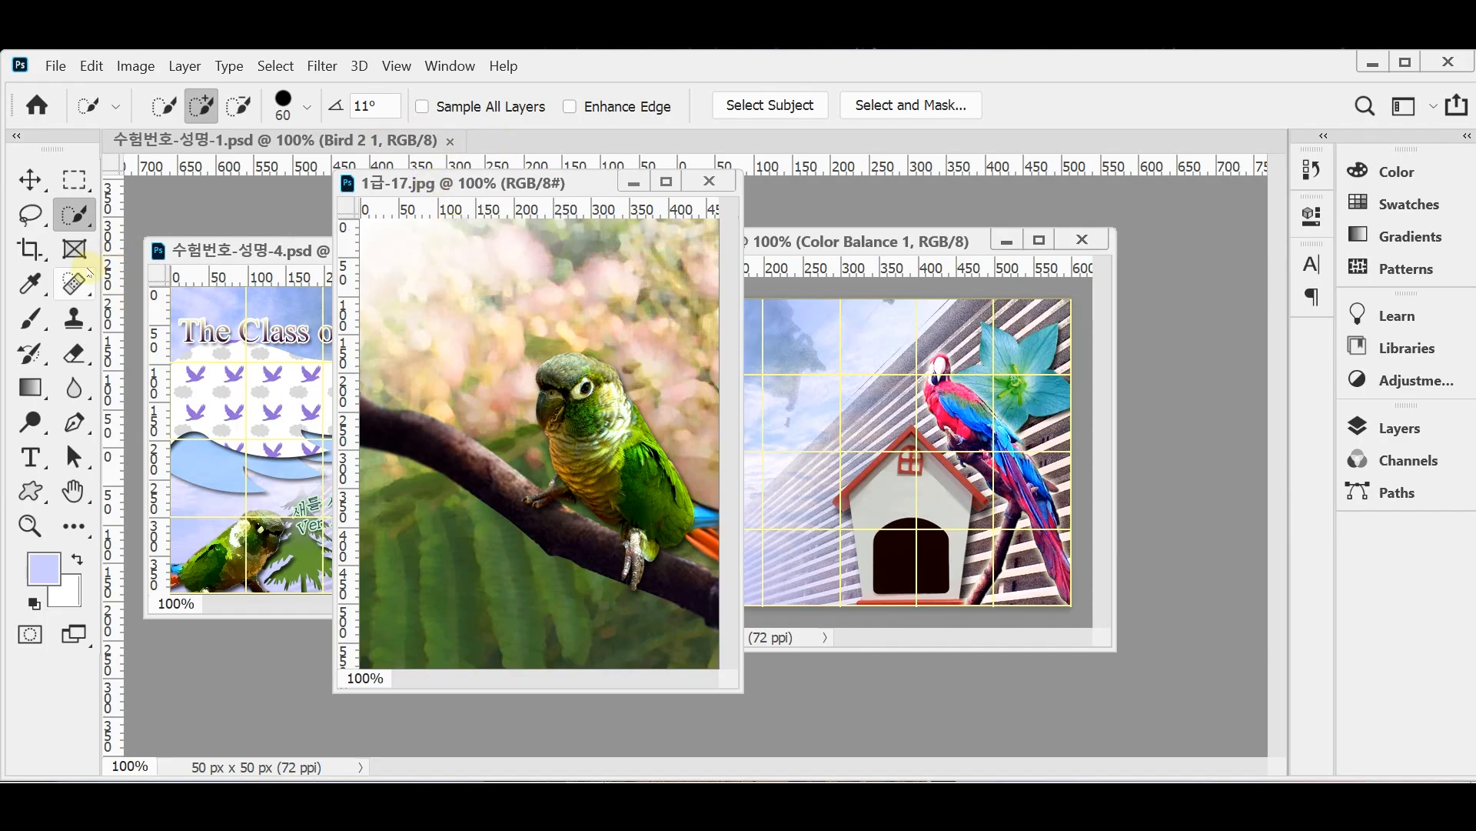
mouse_move(575, 388)
left_mouse_down()
mouse_move(588, 485)
mouse_move(611, 450)
mouse_move(607, 476)
mouse_move(660, 462)
mouse_move(677, 523)
mouse_move(700, 526)
mouse_move(589, 542)
mouse_move(538, 523)
mouse_move(486, 471)
left_mouse_up()
key("[")
key("[")
key("[")
key("[")
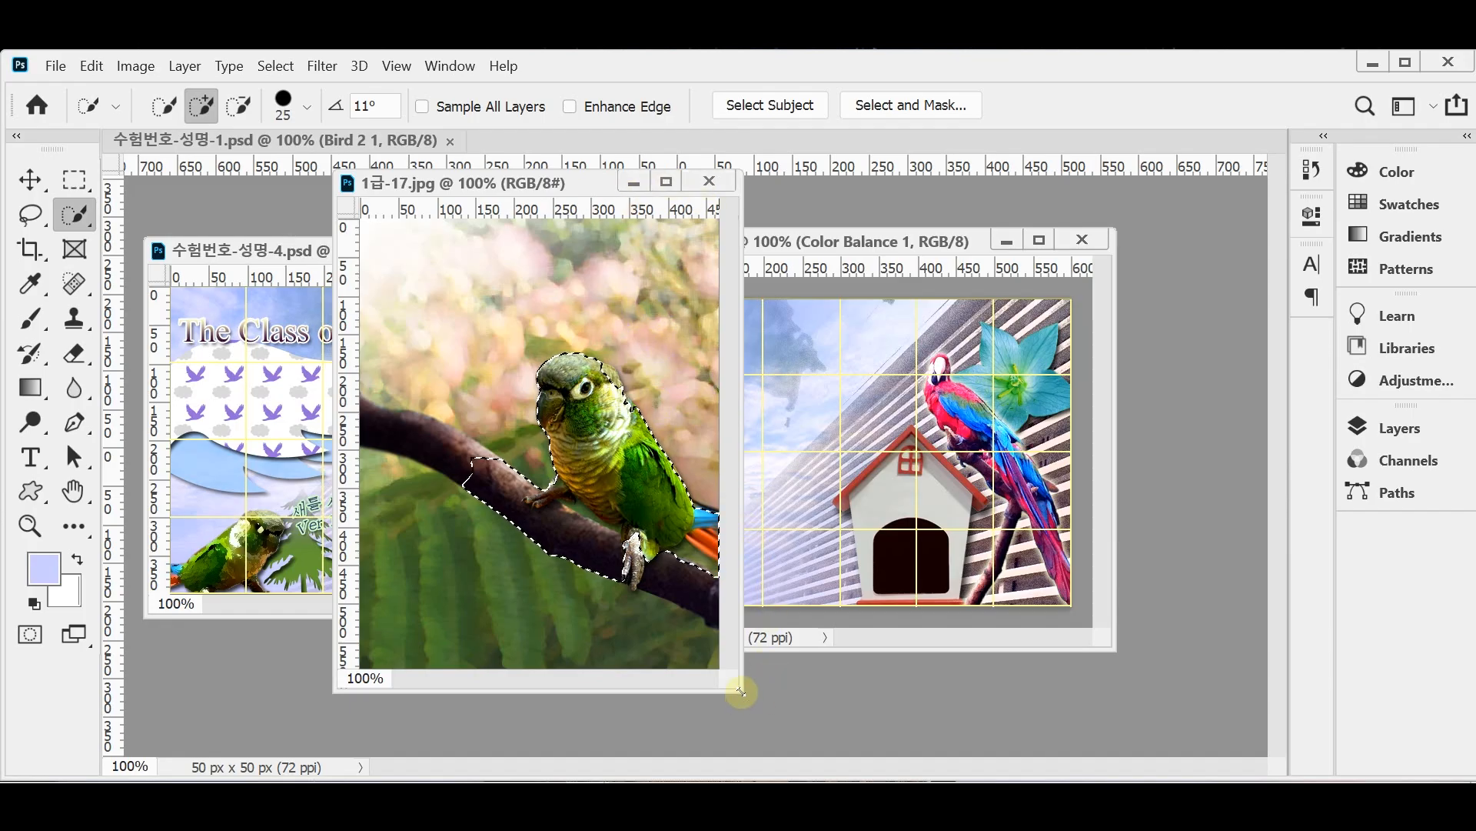
- Enlarge the photo's window and remove the branch below the green parrot from the selection
left_click_drag(740, 690, 891, 725)
left_click(697, 522)
mouse_move(463, 426)
left_mouse_down("alt")
mouse_move(560, 528)
mouse_move(473, 428)
mouse_move(501, 414)
mouse_move(493, 445)
mouse_move(542, 459)
mouse_move(570, 447)
mouse_move(549, 450)
mouse_move(519, 416)
mouse_move(578, 443)
mouse_move(569, 471)
mouse_move(626, 583)
mouse_move(686, 543)
mouse_move(729, 581)
mouse_move(713, 608)
mouse_move(593, 576)
mouse_move(770, 635)
mouse_move(669, 534)
mouse_move(725, 552)
mouse_move(692, 536)
mouse_move(735, 584)
left_mouse_up("alt")
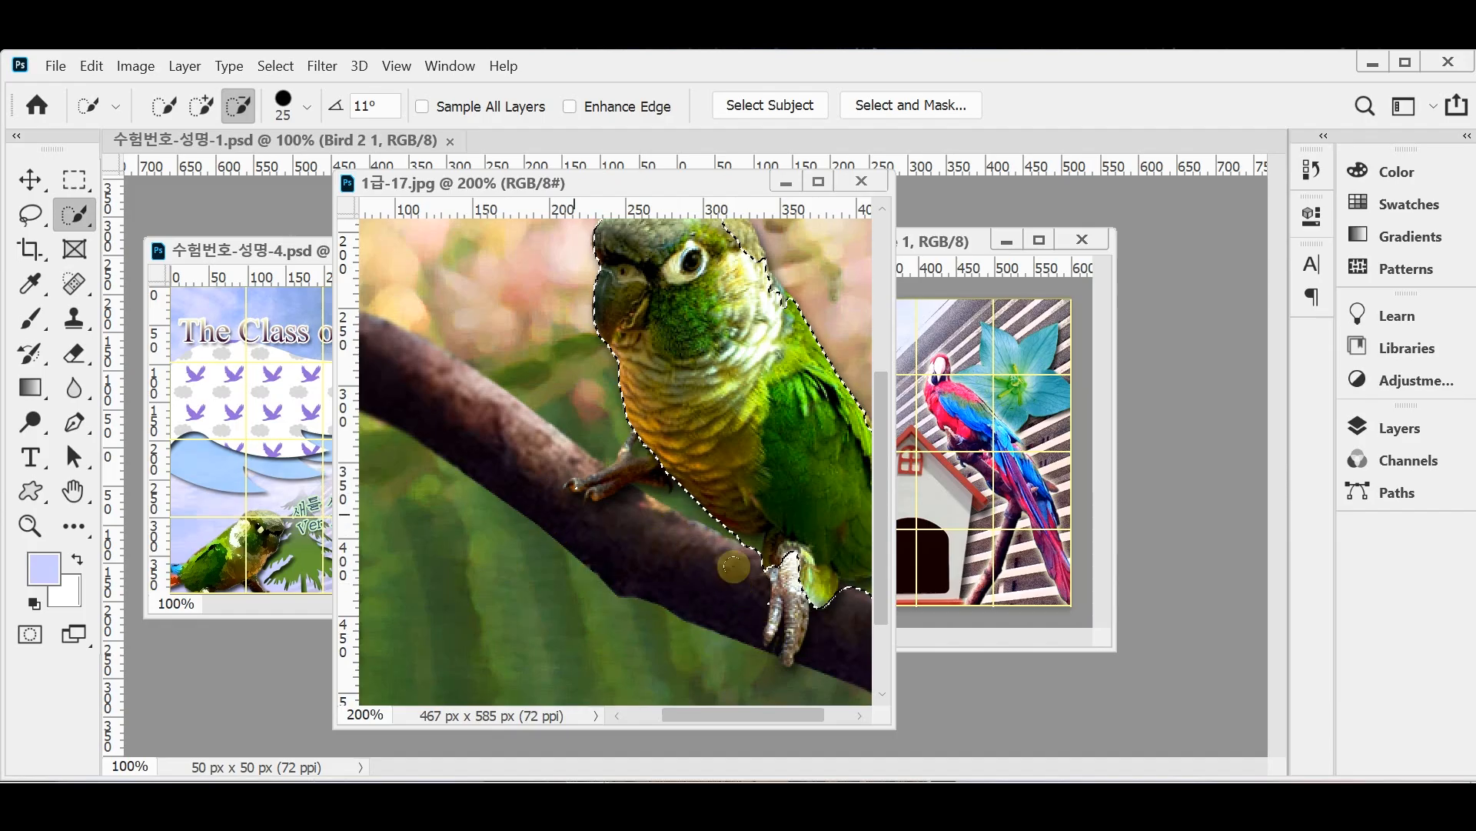
left_click_drag(748, 402, 567, 505)
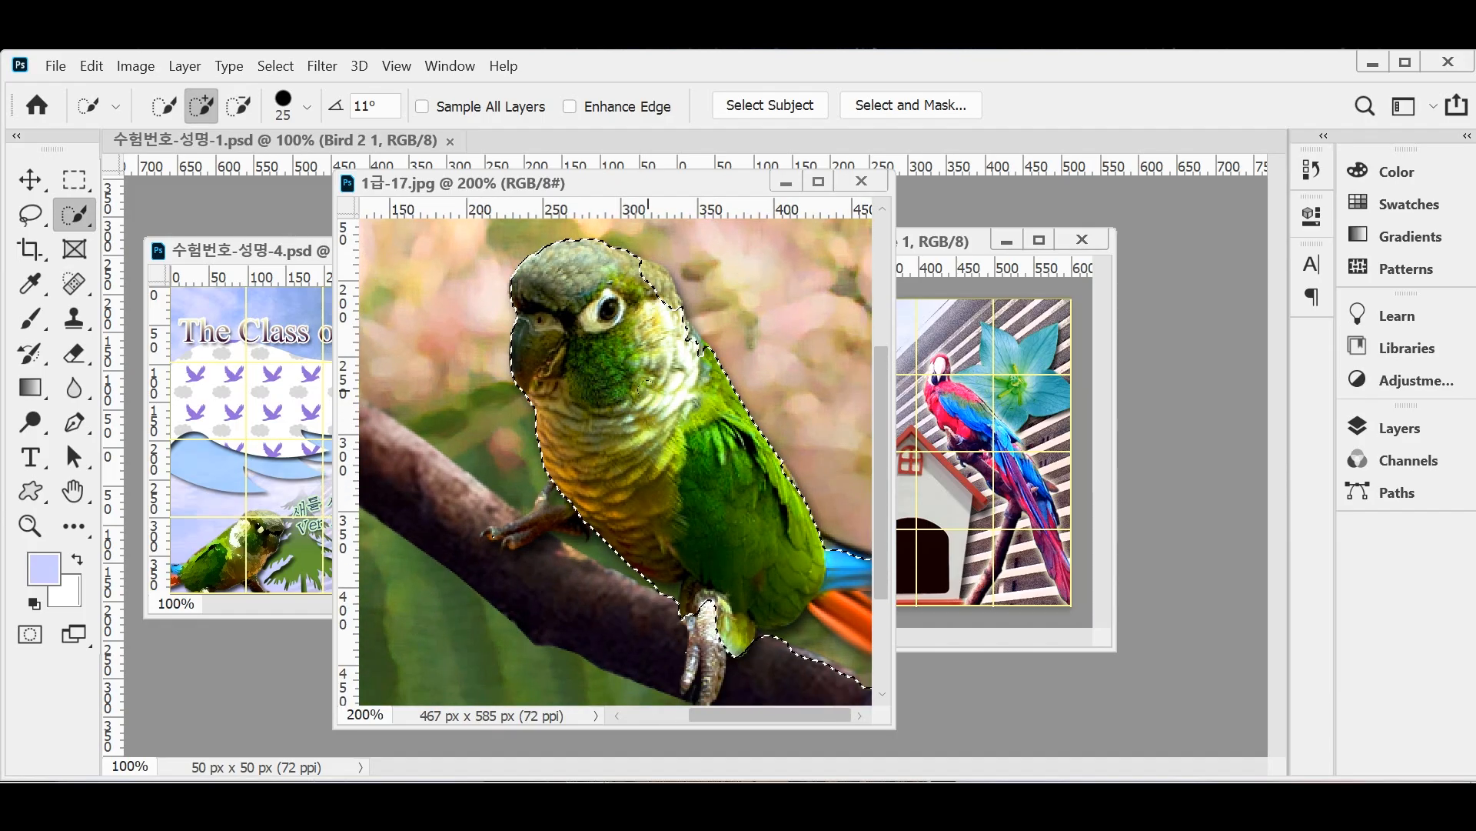
left_click_drag(811, 654, 842, 669)
- Reduce the selection brush size to 7 and add the back of the parrot's head to the selection
key("bracketleft")
key("bracketleft")
key("bracketleft")
key("bracketleft")
key("bracketleft")
key("bracketleft")
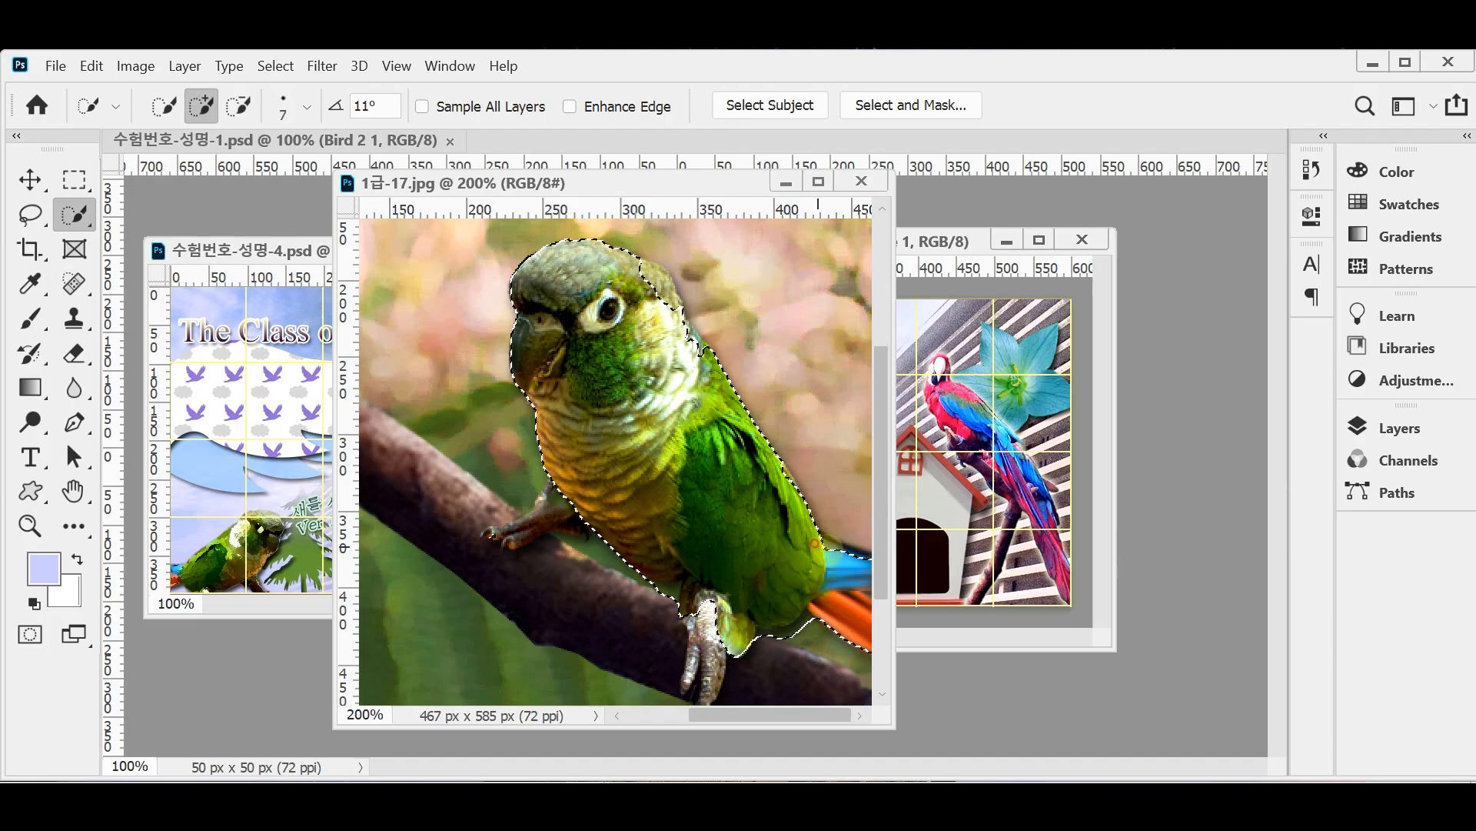
left_click_drag(615, 296, 669, 290)
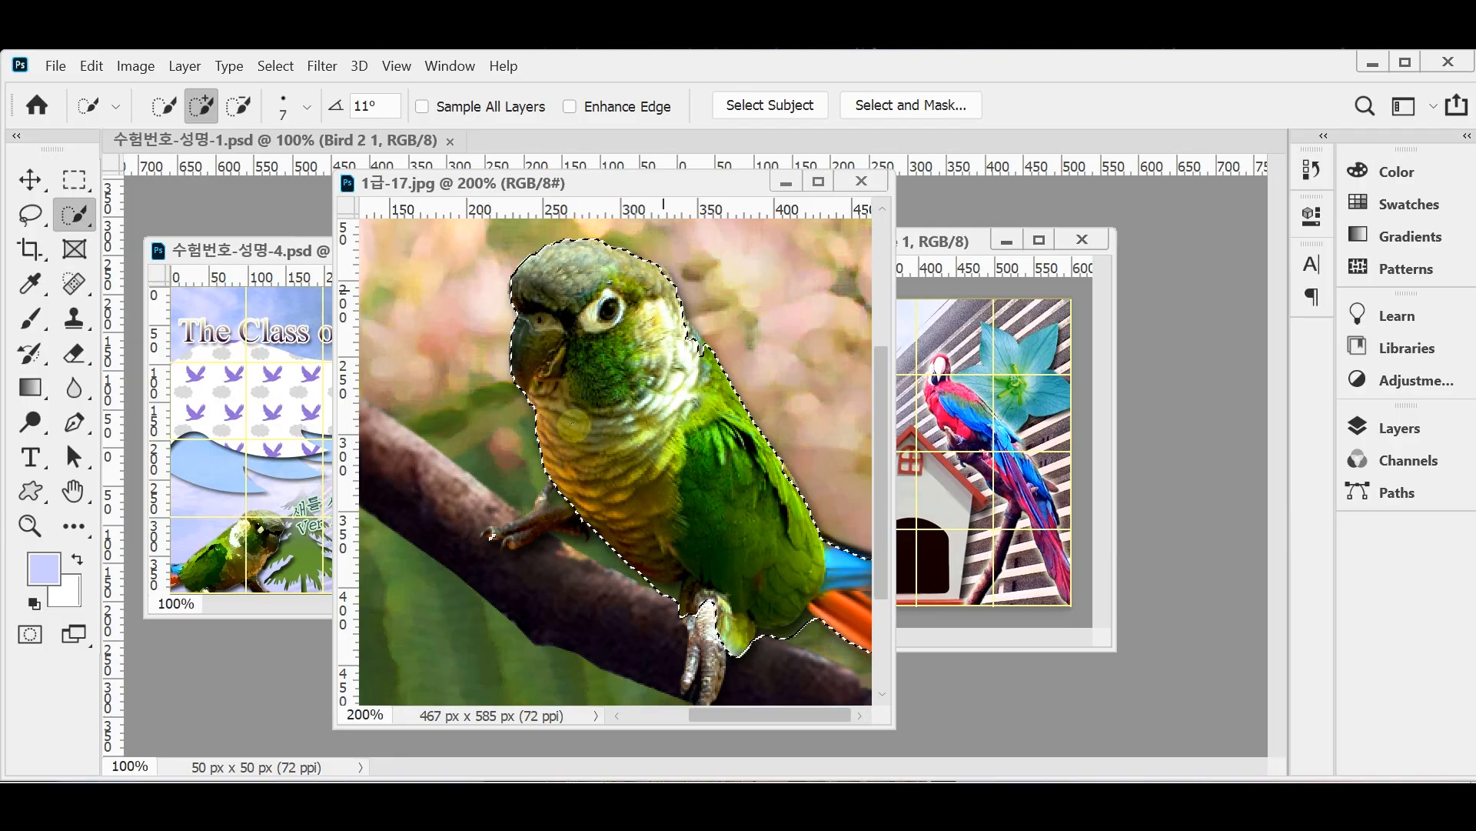
- Add both of the parrot's feet, including the claw tips, to the selection
mouse_move(708, 642)
left_mouse_down()
mouse_move(710, 696)
mouse_move(686, 681)
mouse_move(691, 650)
left_mouse_up()
left_click(713, 639)
mouse_move(490, 536)
left_mouse_down()
mouse_move(556, 516)
mouse_move(572, 526)
mouse_move(520, 541)
left_mouse_up()
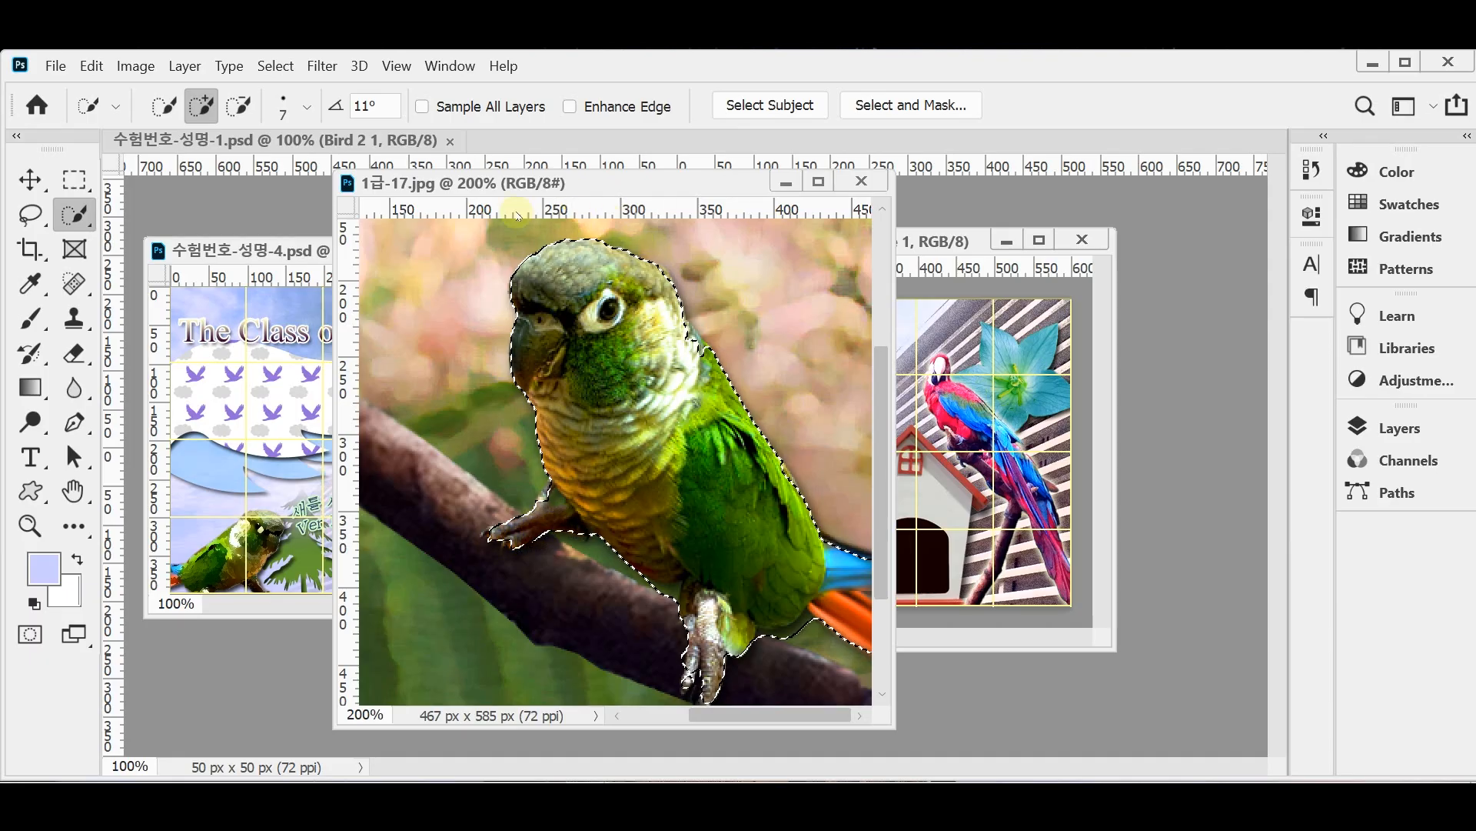
left_click_drag(527, 184, 713, 175)
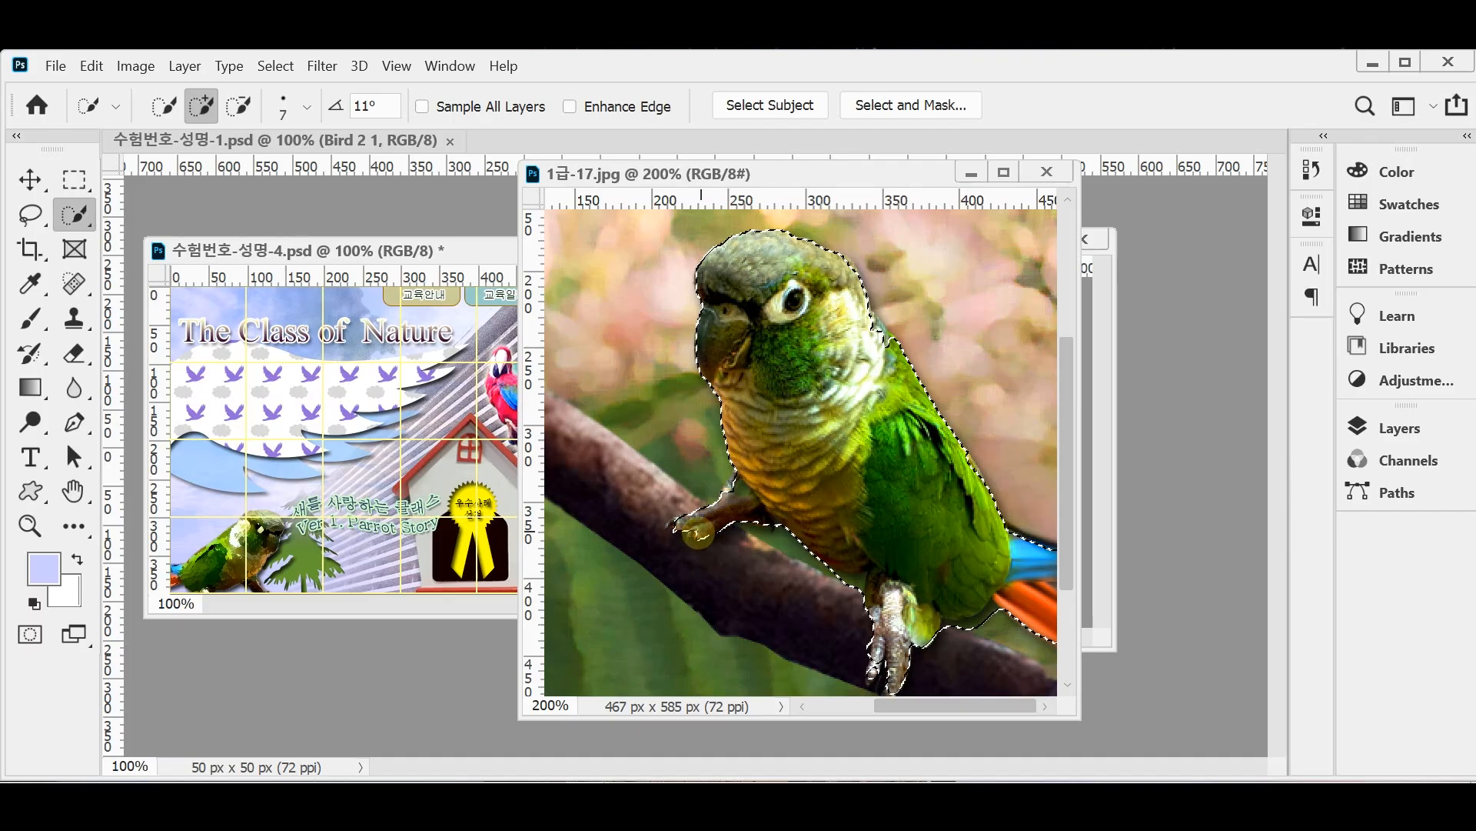
left_click(680, 526)
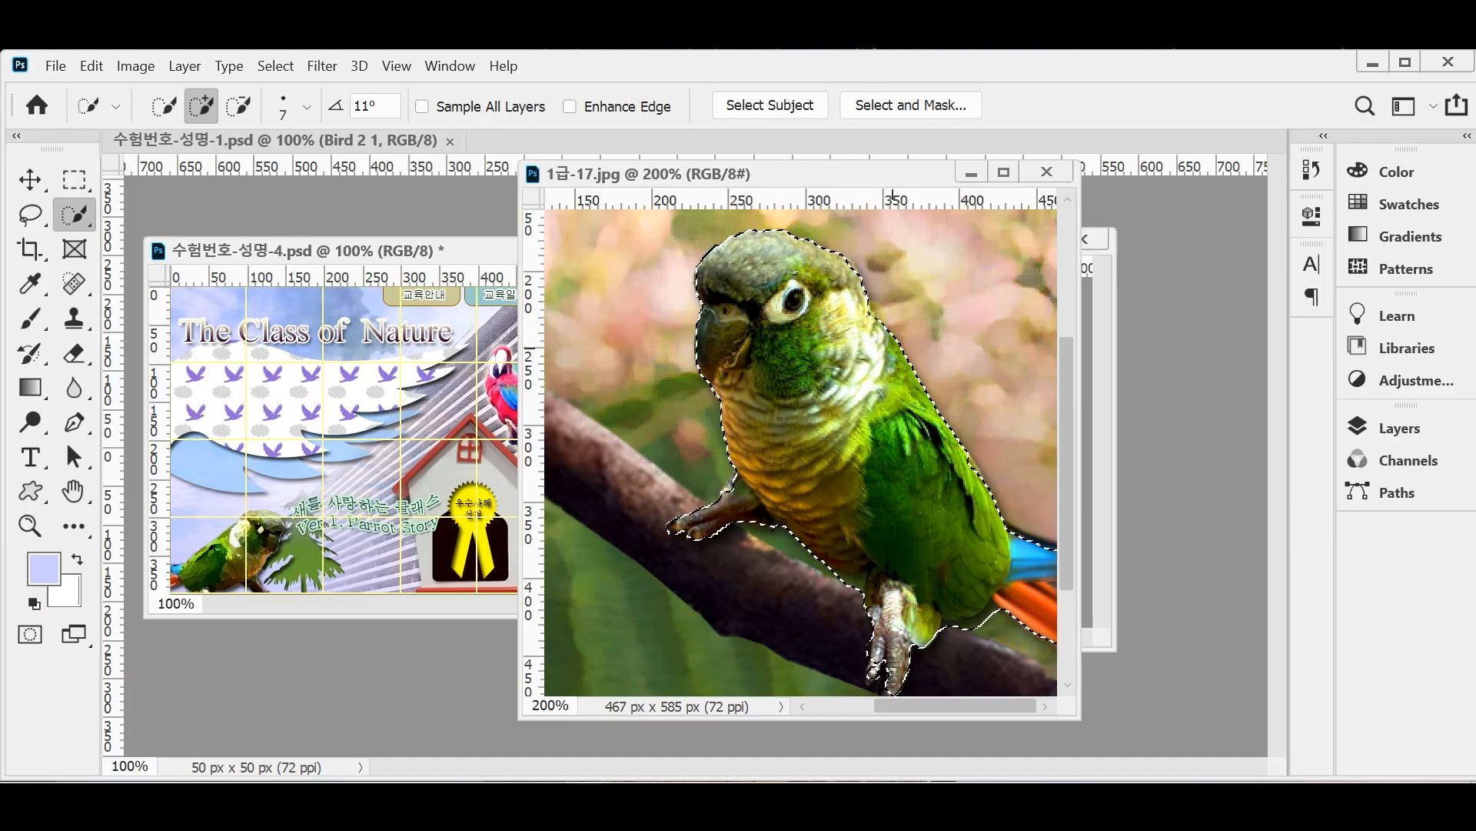
- Copy the selected parrot, close the 1급-17.jpg photo and paste the parrot into the composition
scroll(800, 454, "up", 1)
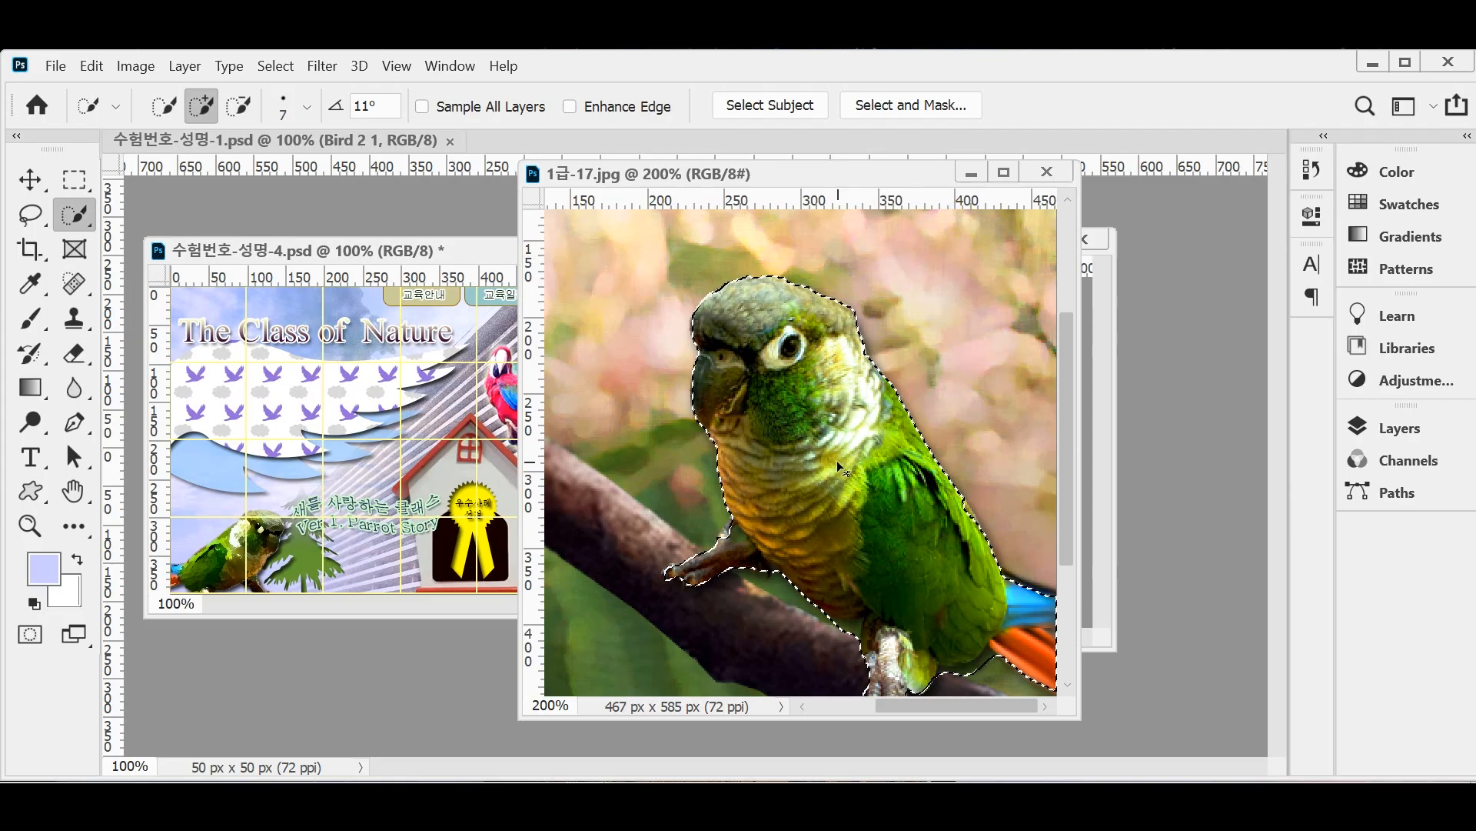
key("ctrl+w")
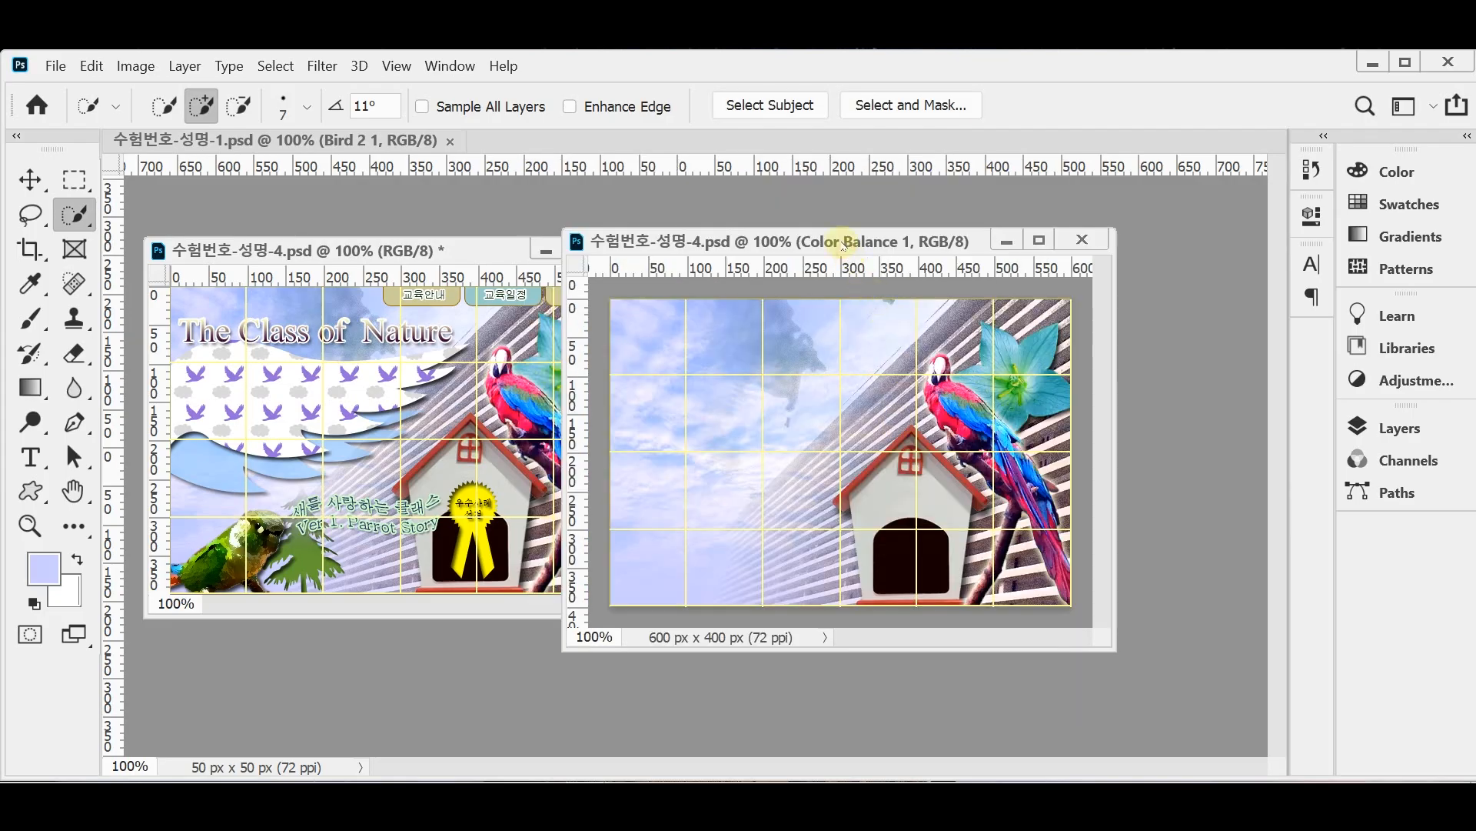
key("ctrl+v")
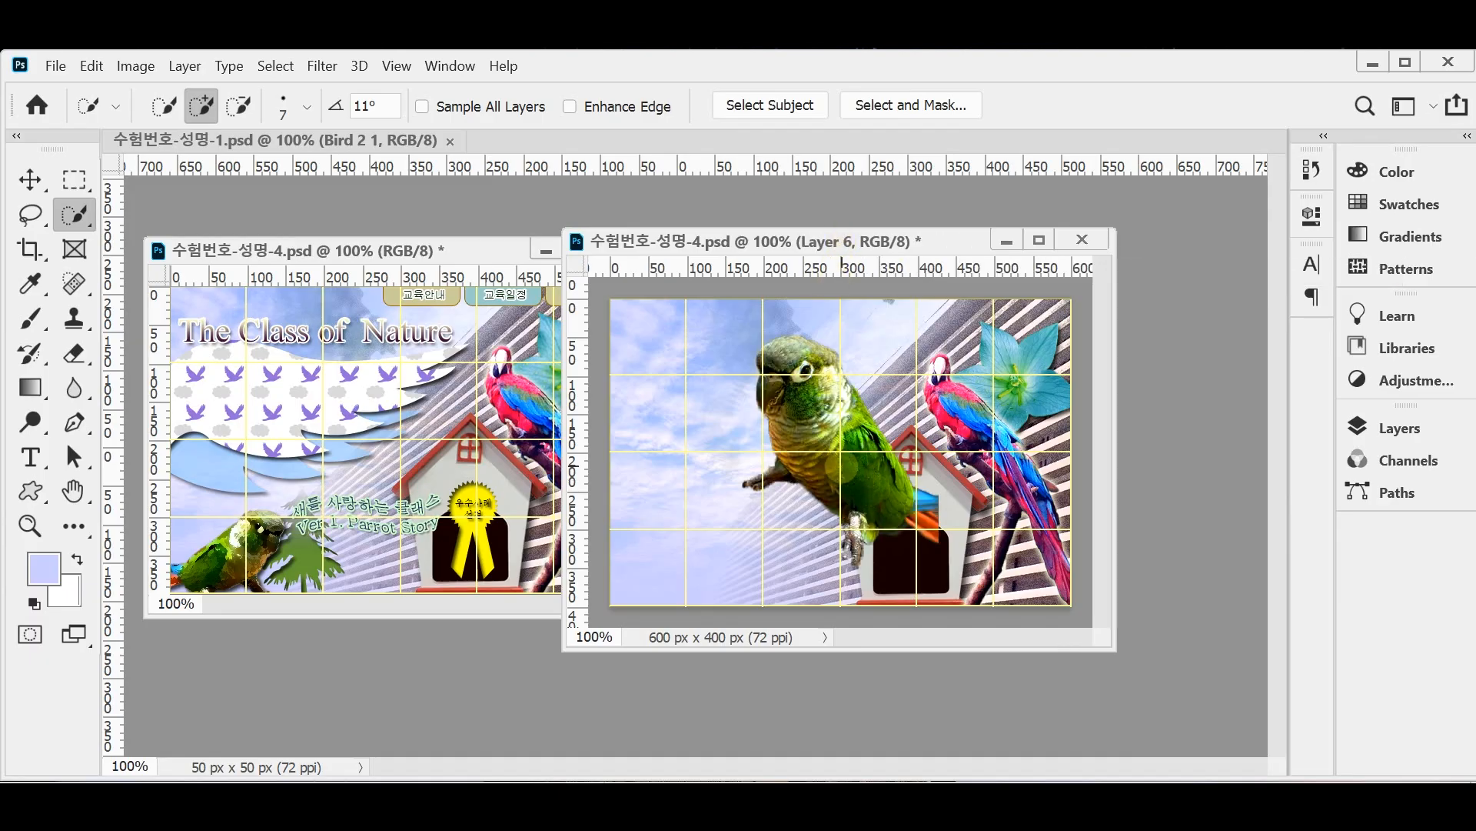
- Flip the pasted parrot horizontally and scale it to about 52% in the composition's lower-left corner
left_click_drag(804, 417, 696, 448)
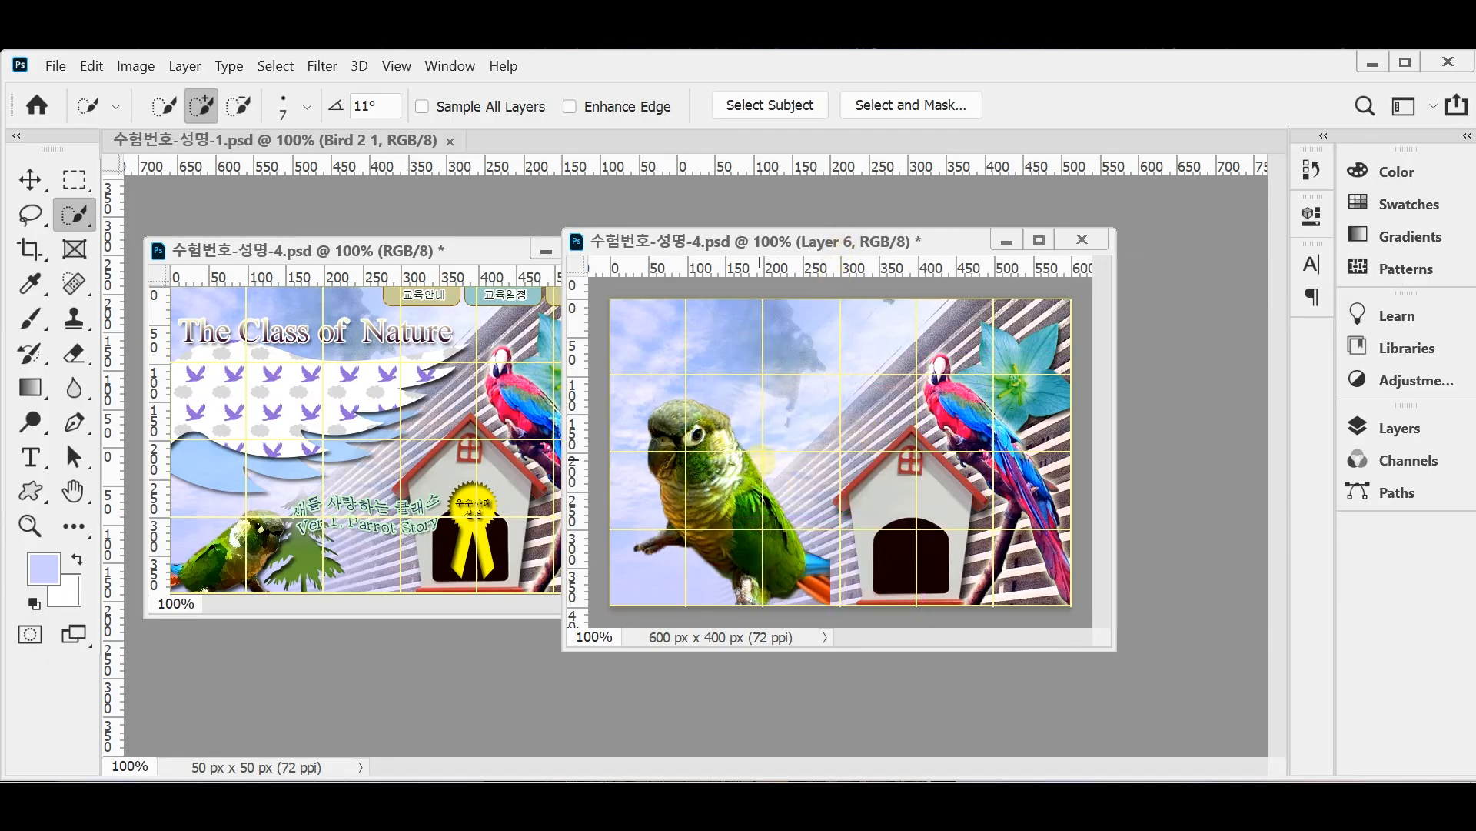
key("ctrl+t")
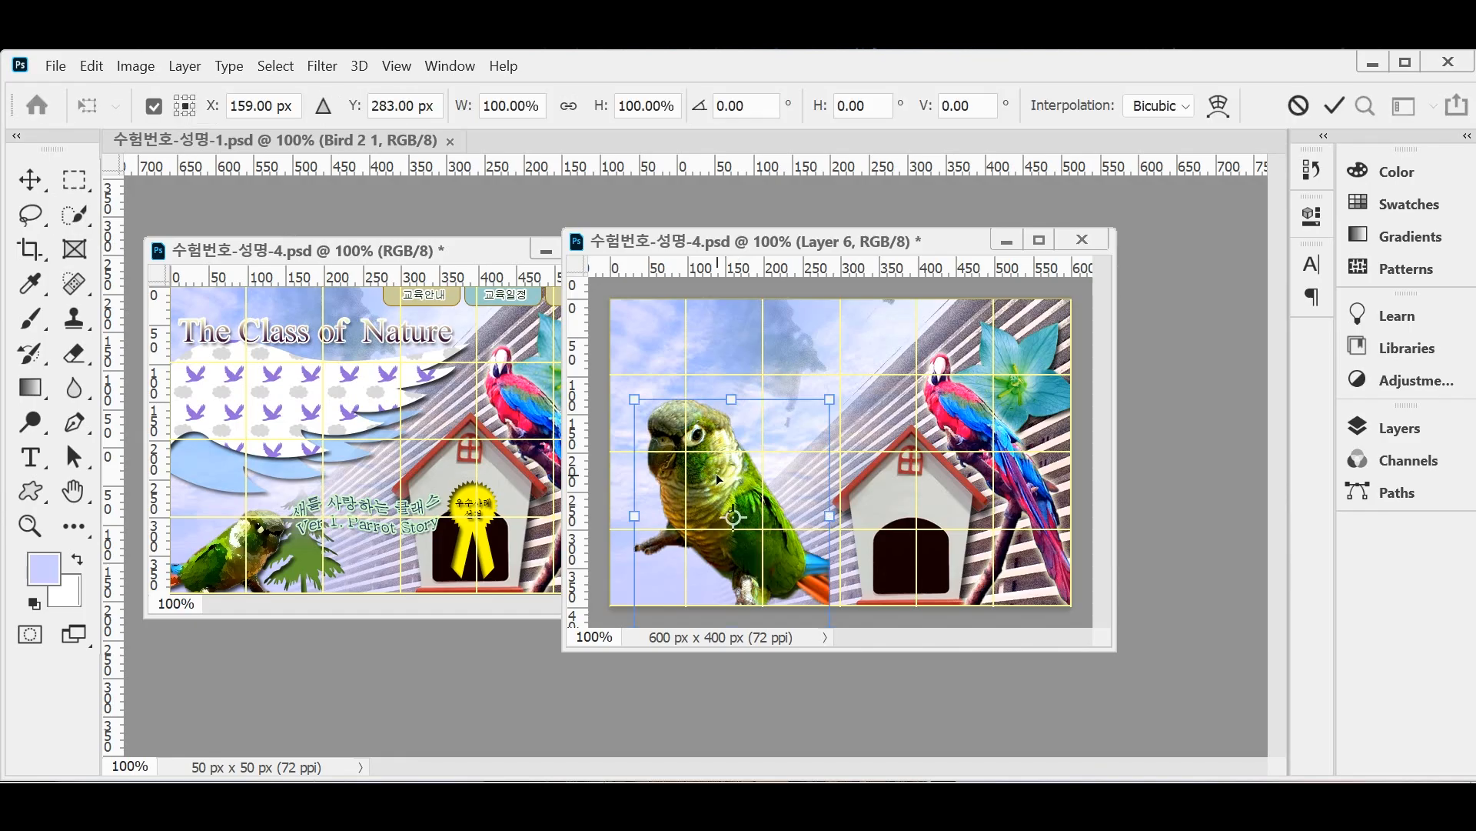
right_click(715, 480)
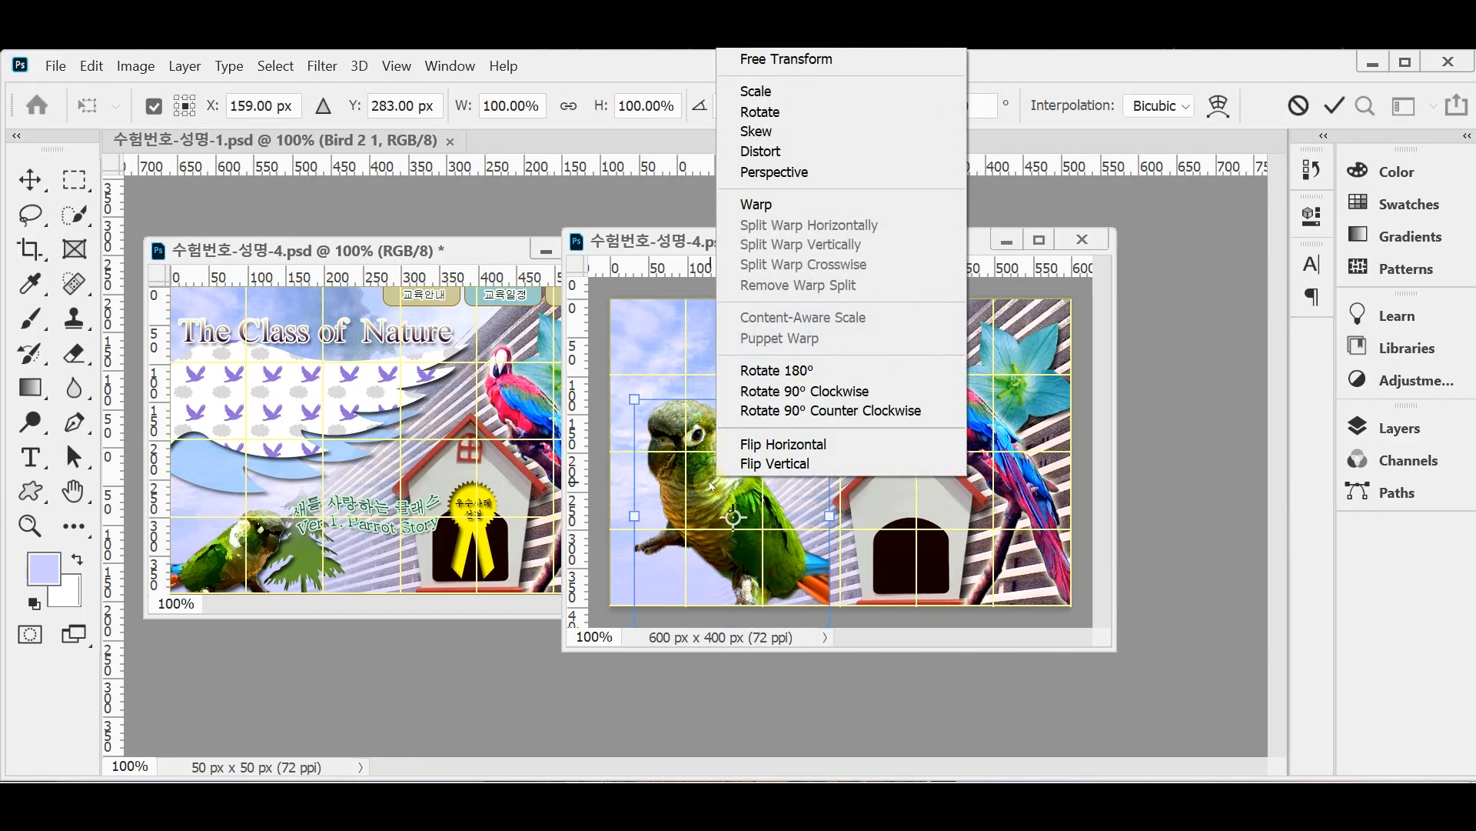
left_click(751, 446)
left_click_drag(766, 480, 703, 510)
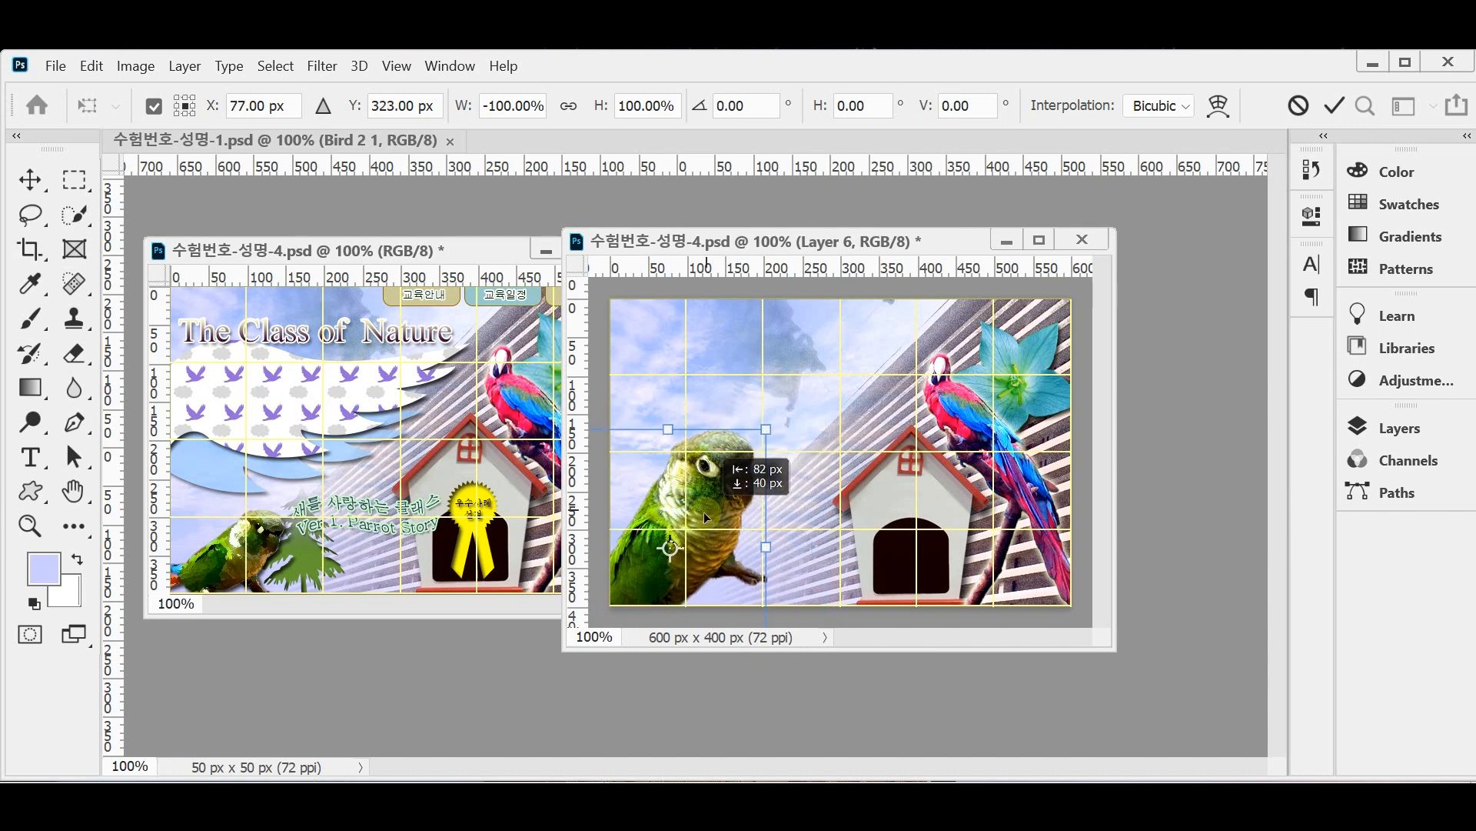
left_click_drag(765, 430, 677, 542)
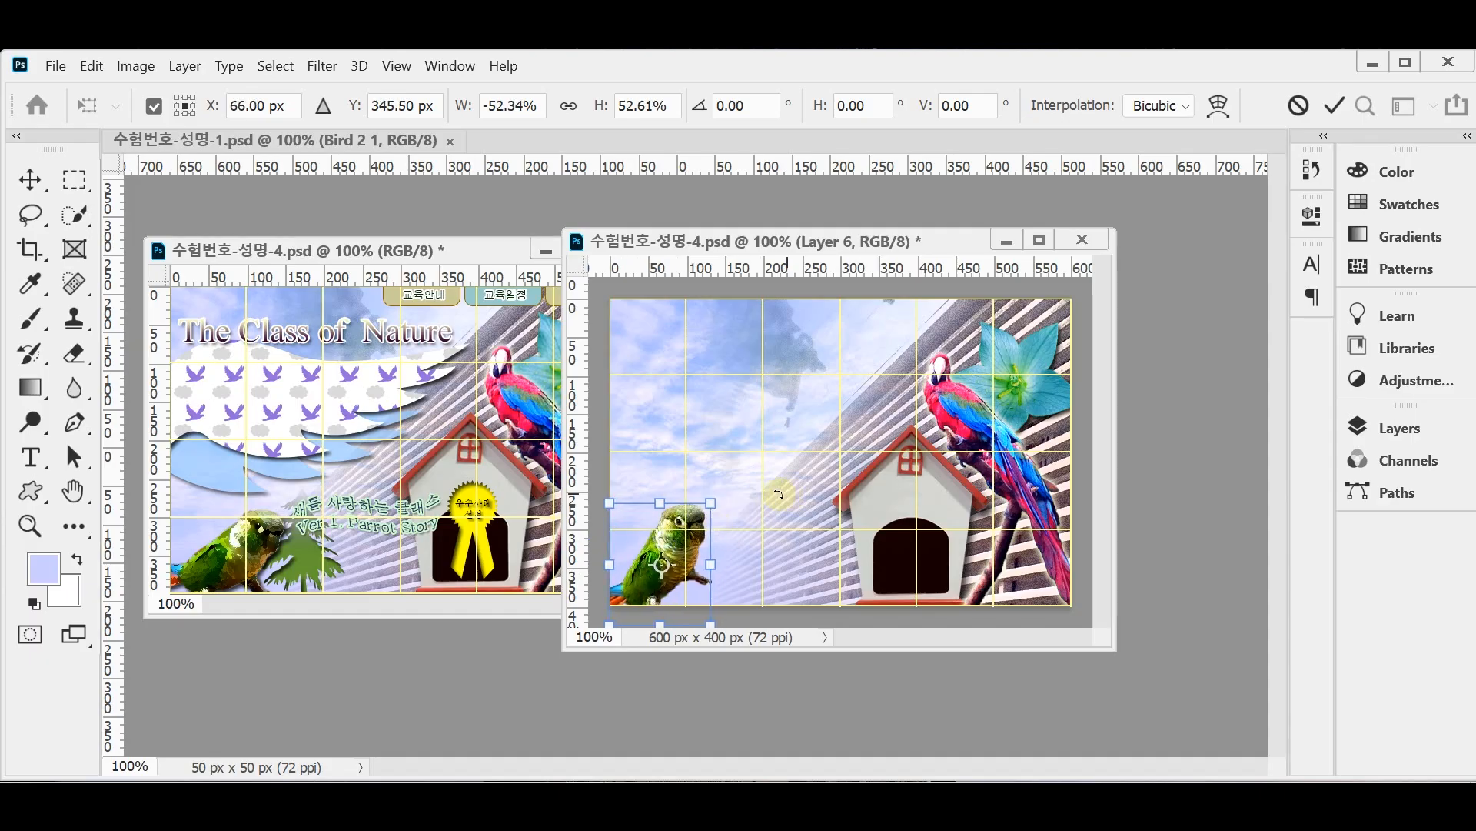
- Rotate the flipped parrot clockwise to an angle value of -157.47°, place it at X 74 px, Y 354.5 px, and apply the transform
left_click_drag(736, 482, 752, 519)
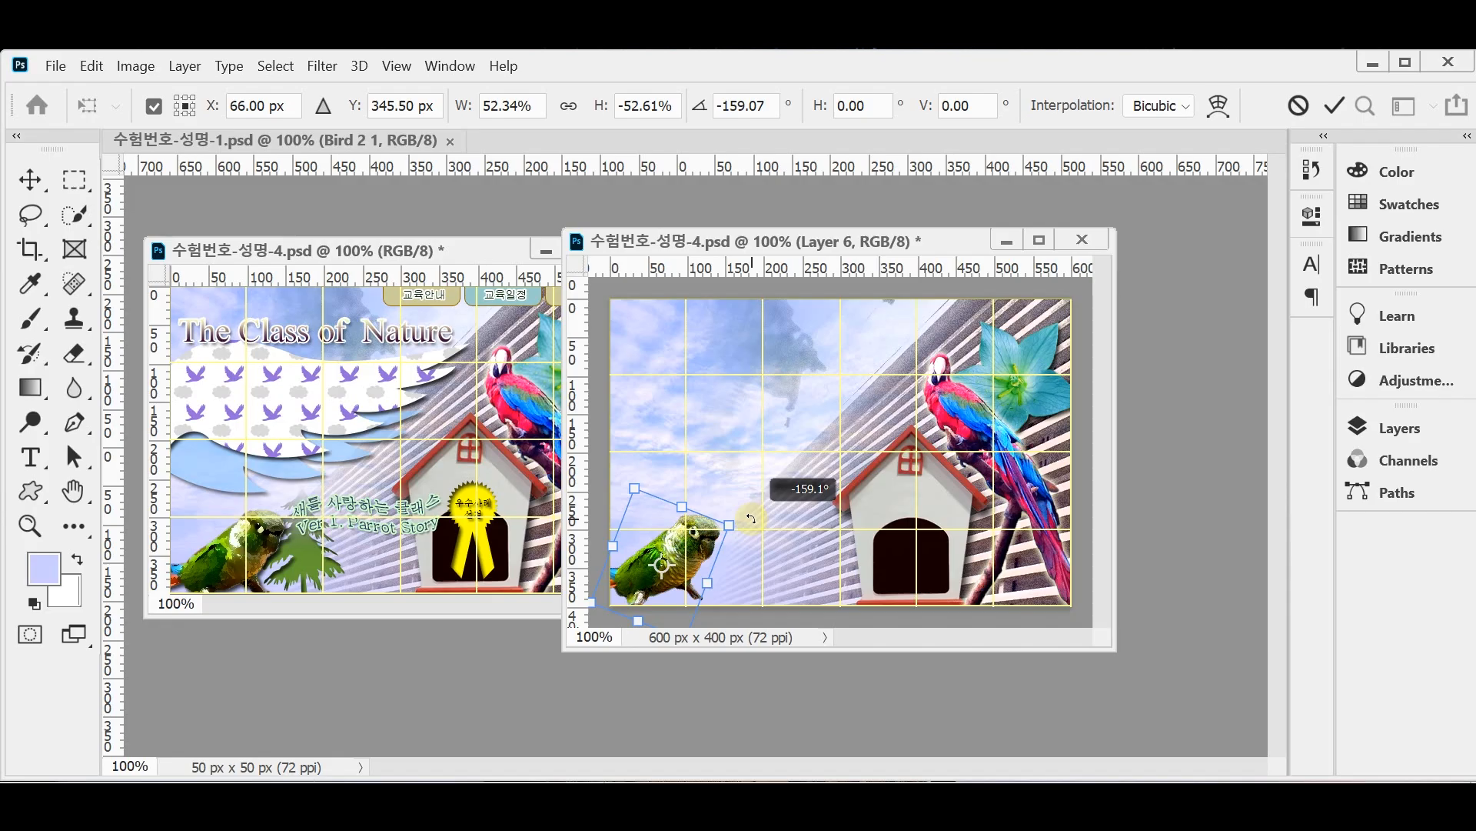
mouse_move(751, 519)
left_mouse_down()
mouse_move(755, 536)
mouse_move(744, 513)
left_mouse_up()
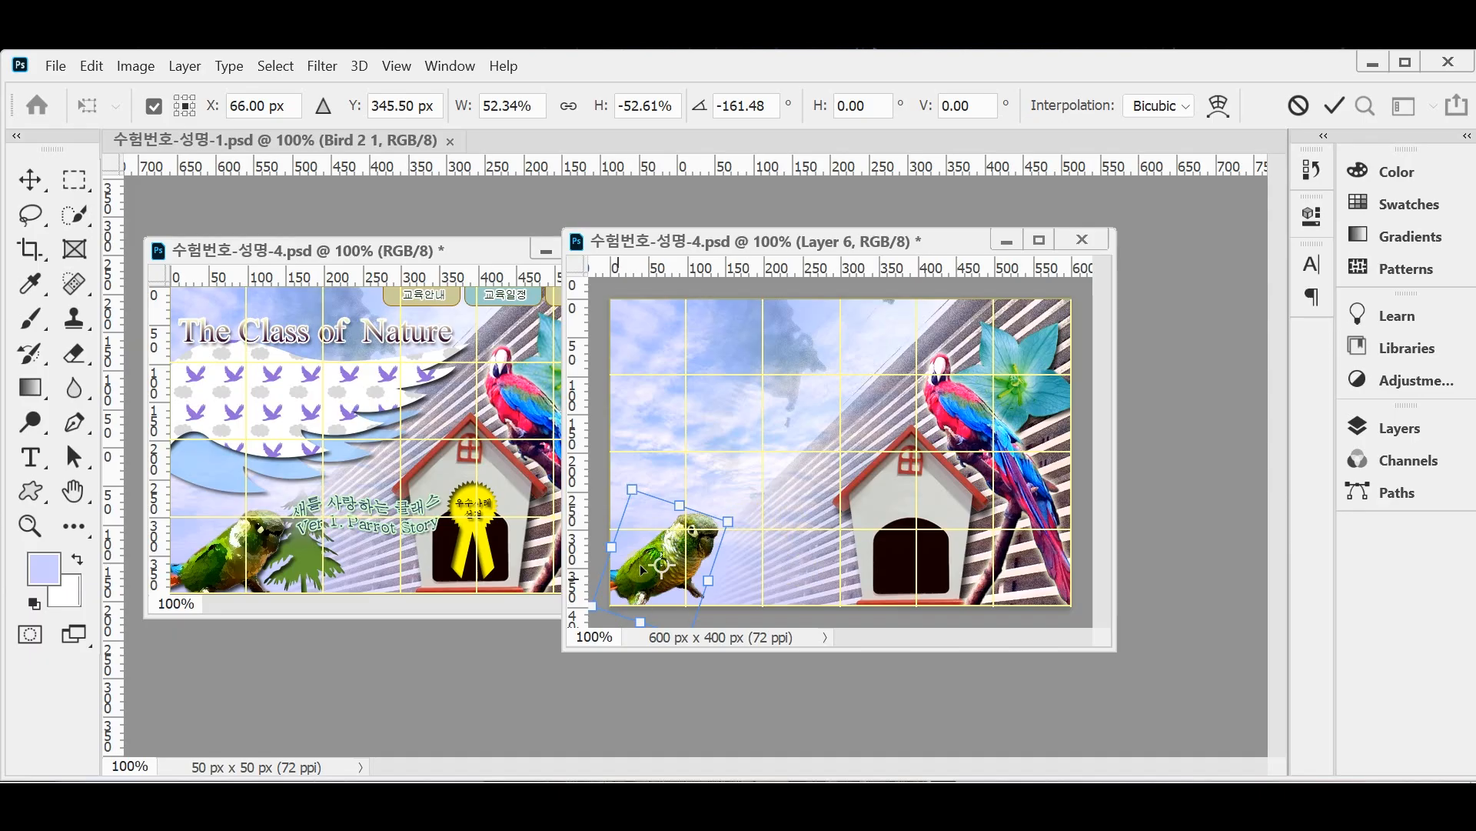
left_click_drag(691, 564, 794, 555)
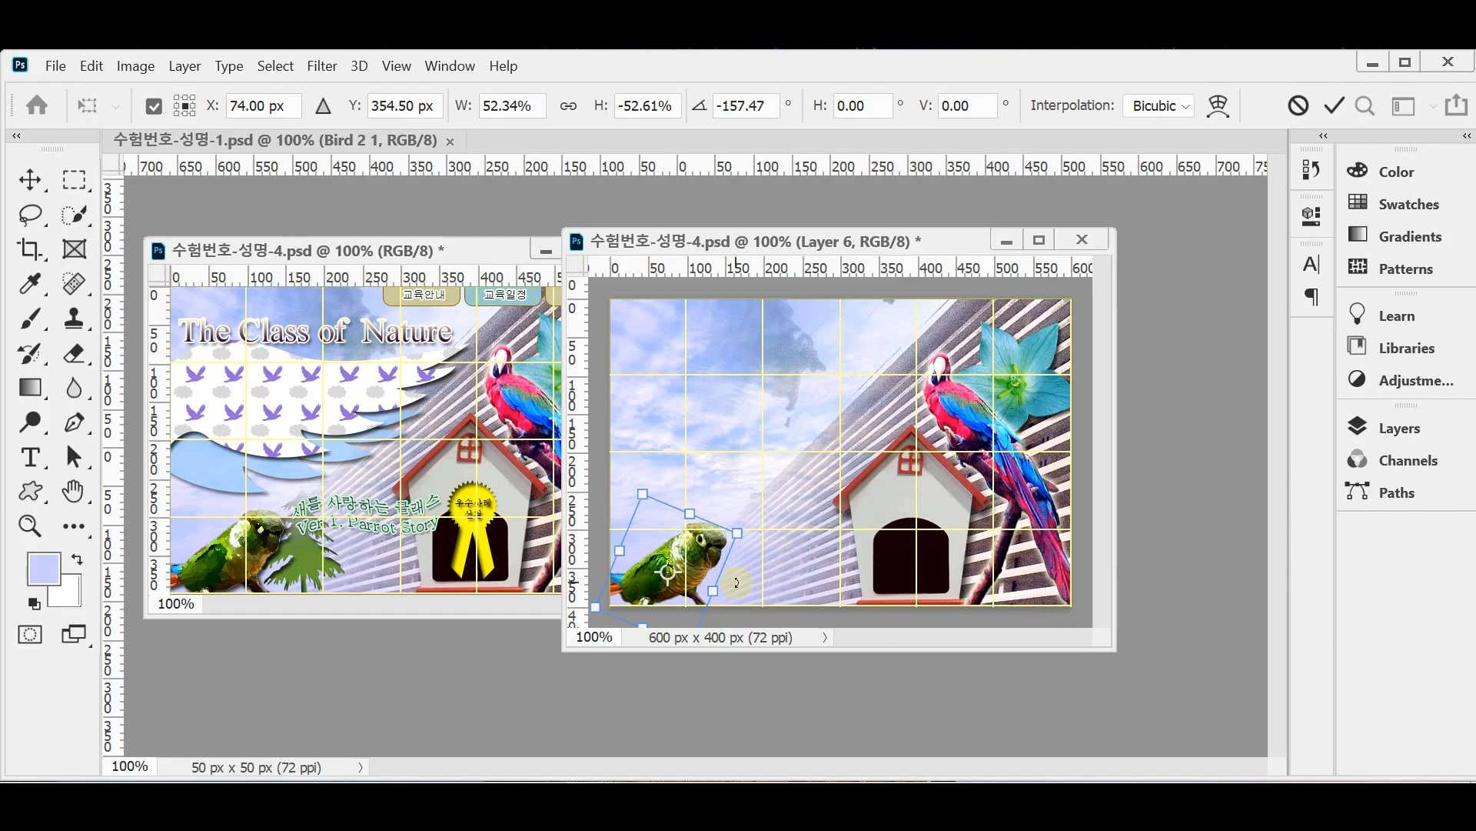
key("Escape")
key("w")
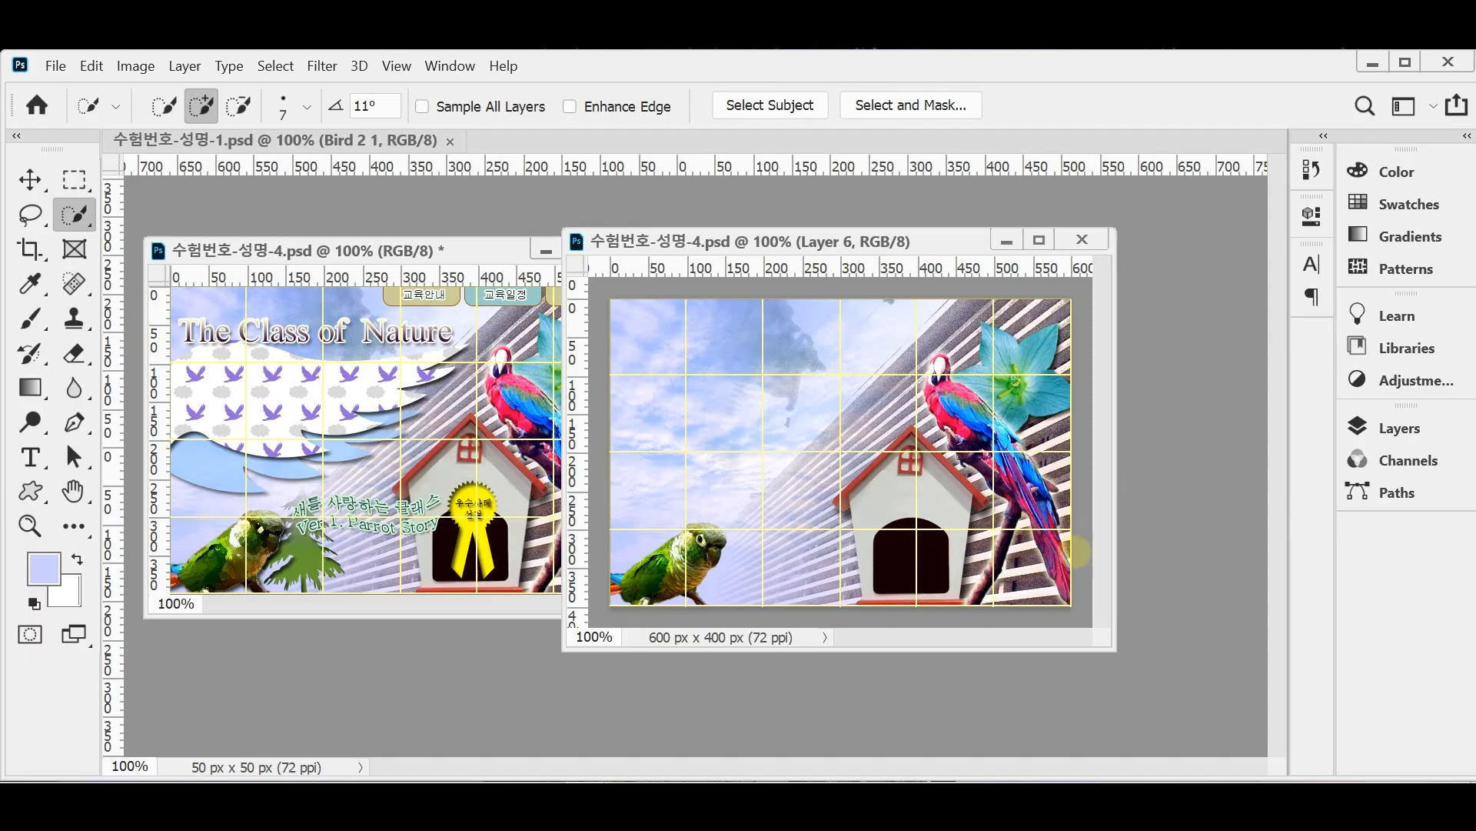
- Apply the Dry Brush artistic filter to the green parrot with brush size 2, brush detail 8 and texture 1
left_click(317, 67)
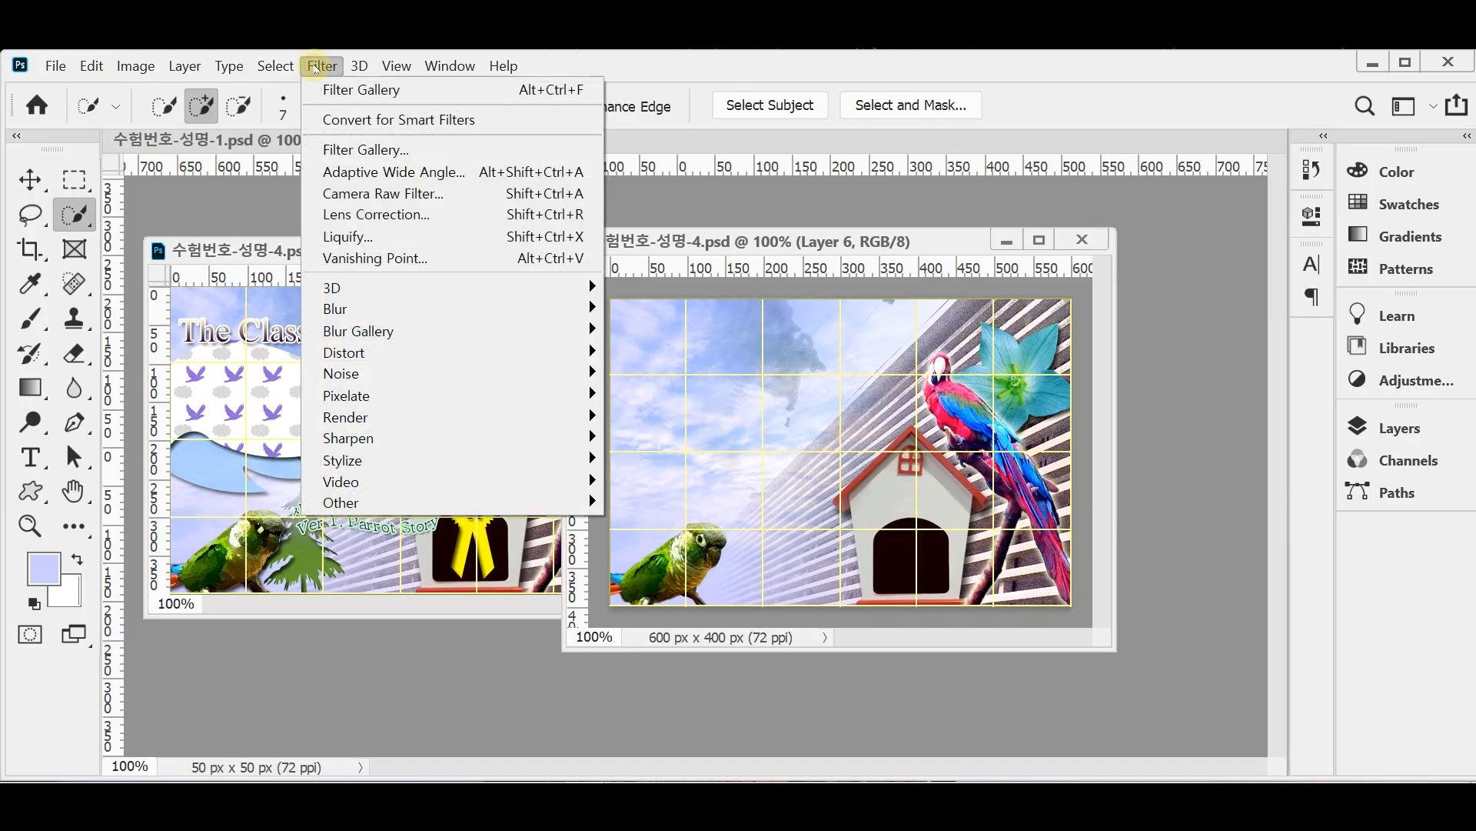
left_click(362, 149)
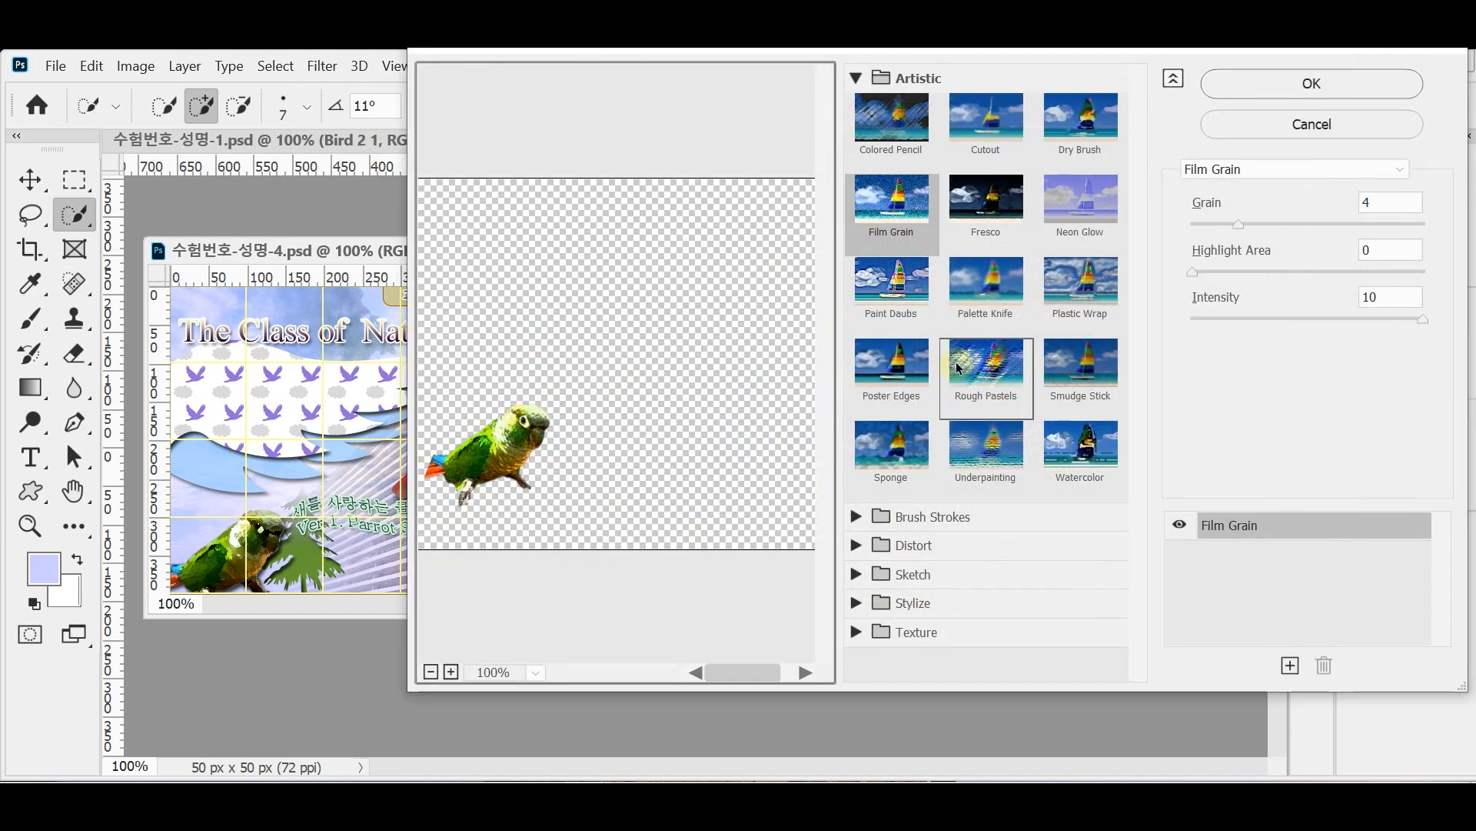
left_click(1080, 127)
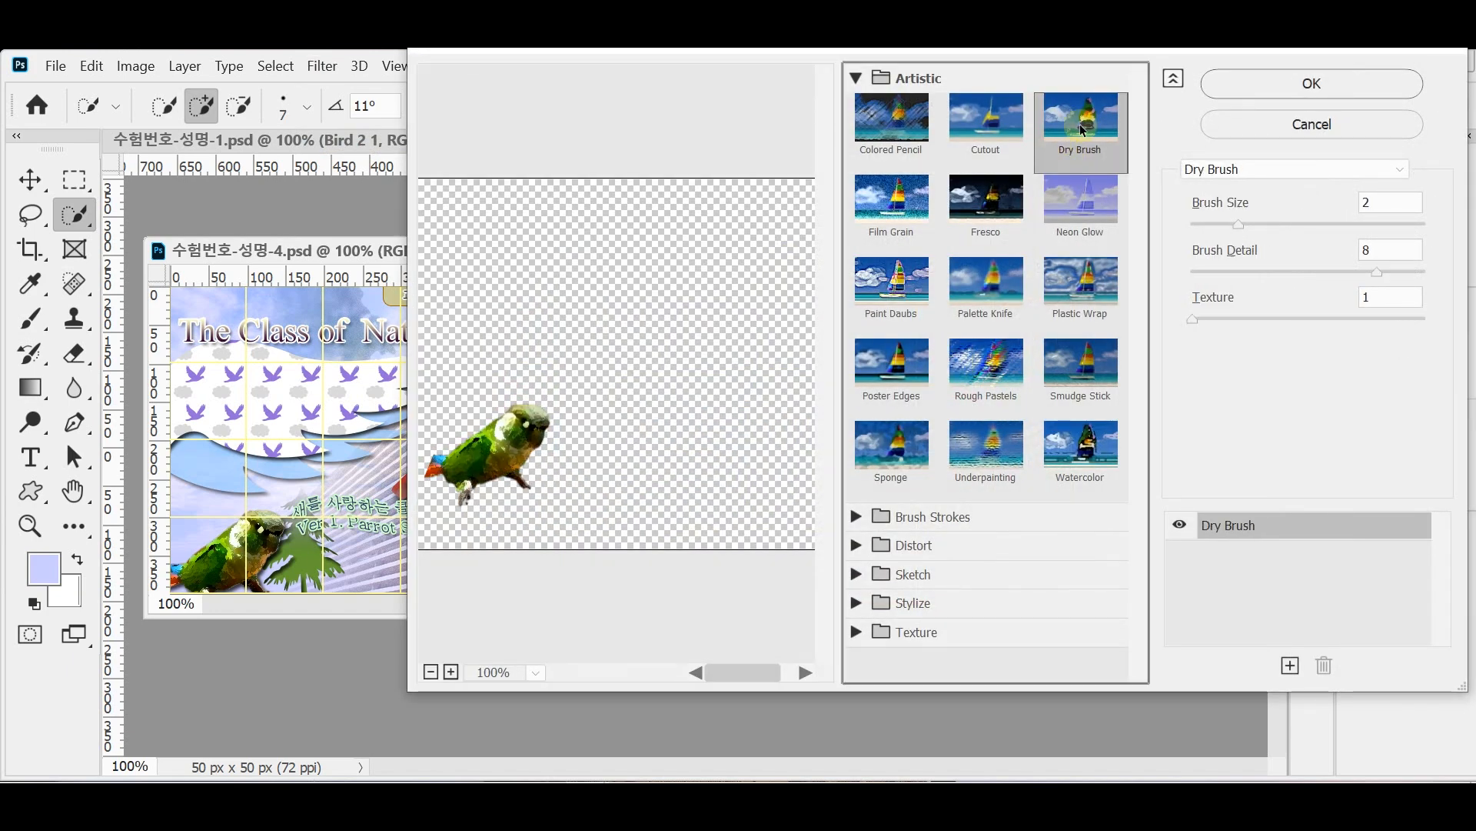
left_click(1262, 91)
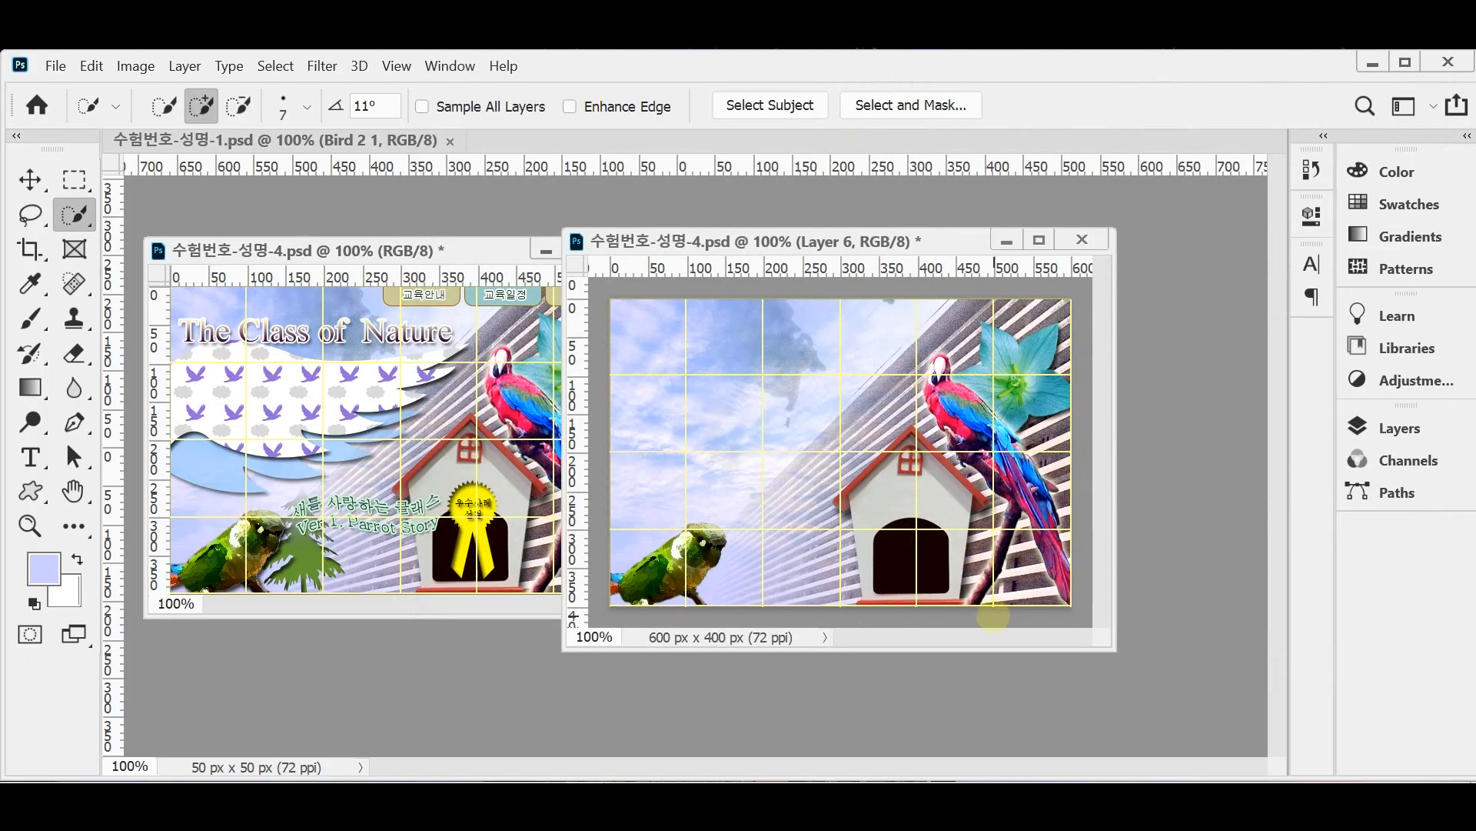
- Add a Drop Shadow with its default settings to the green parrot's layer and save the composition
left_click(1355, 426)
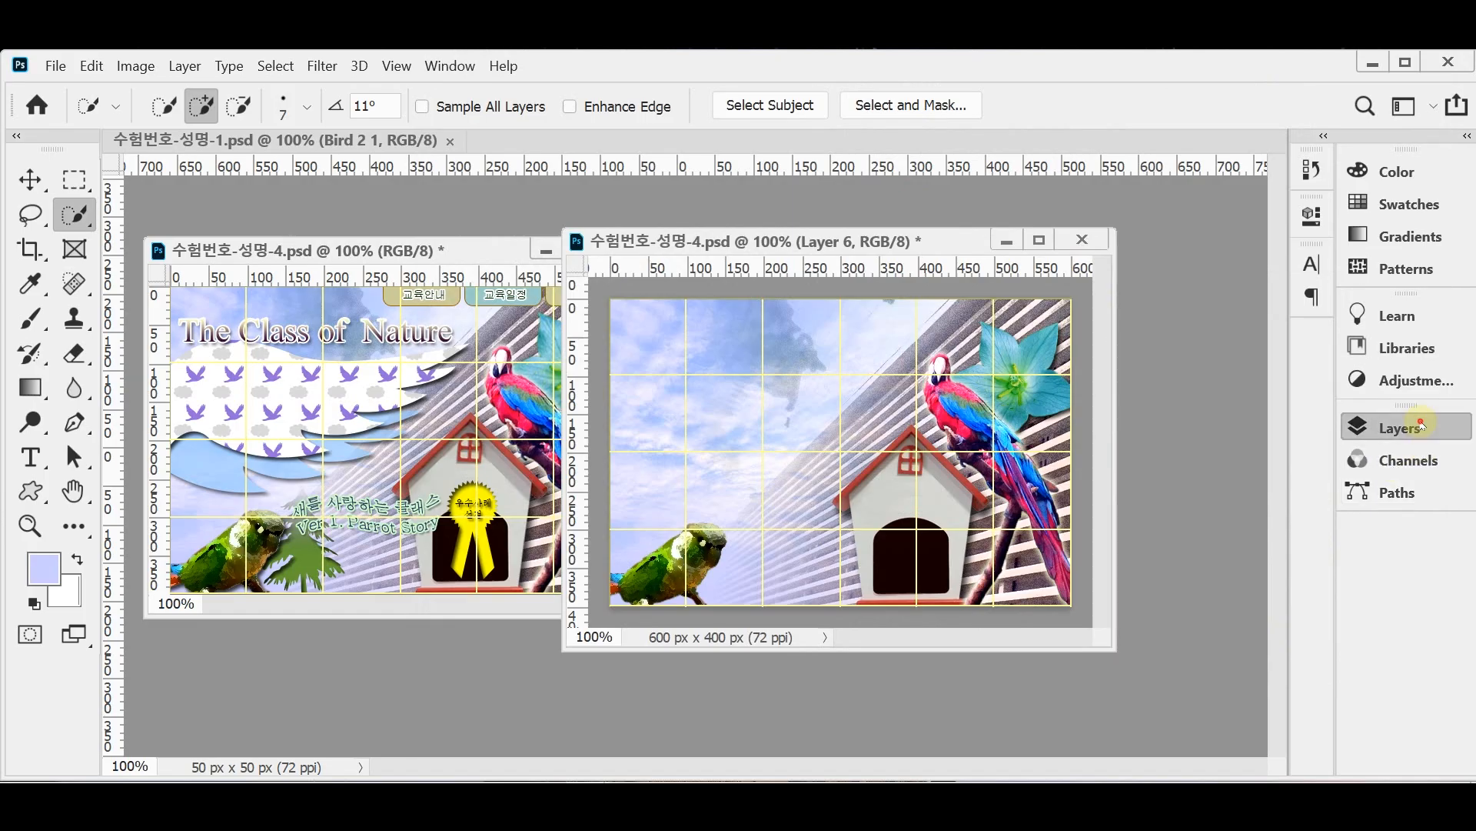
left_click(1076, 698)
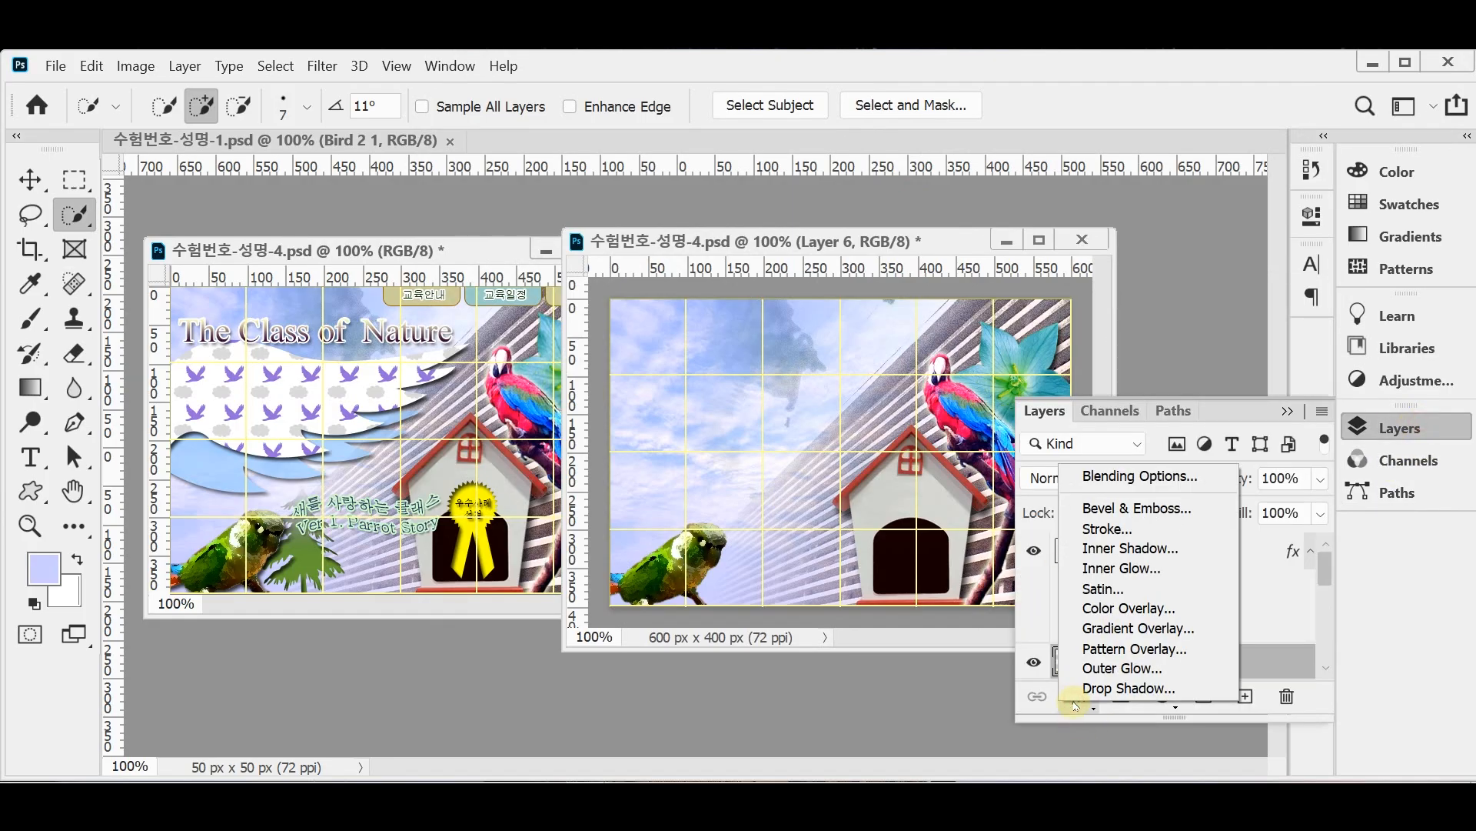
left_click(1082, 688)
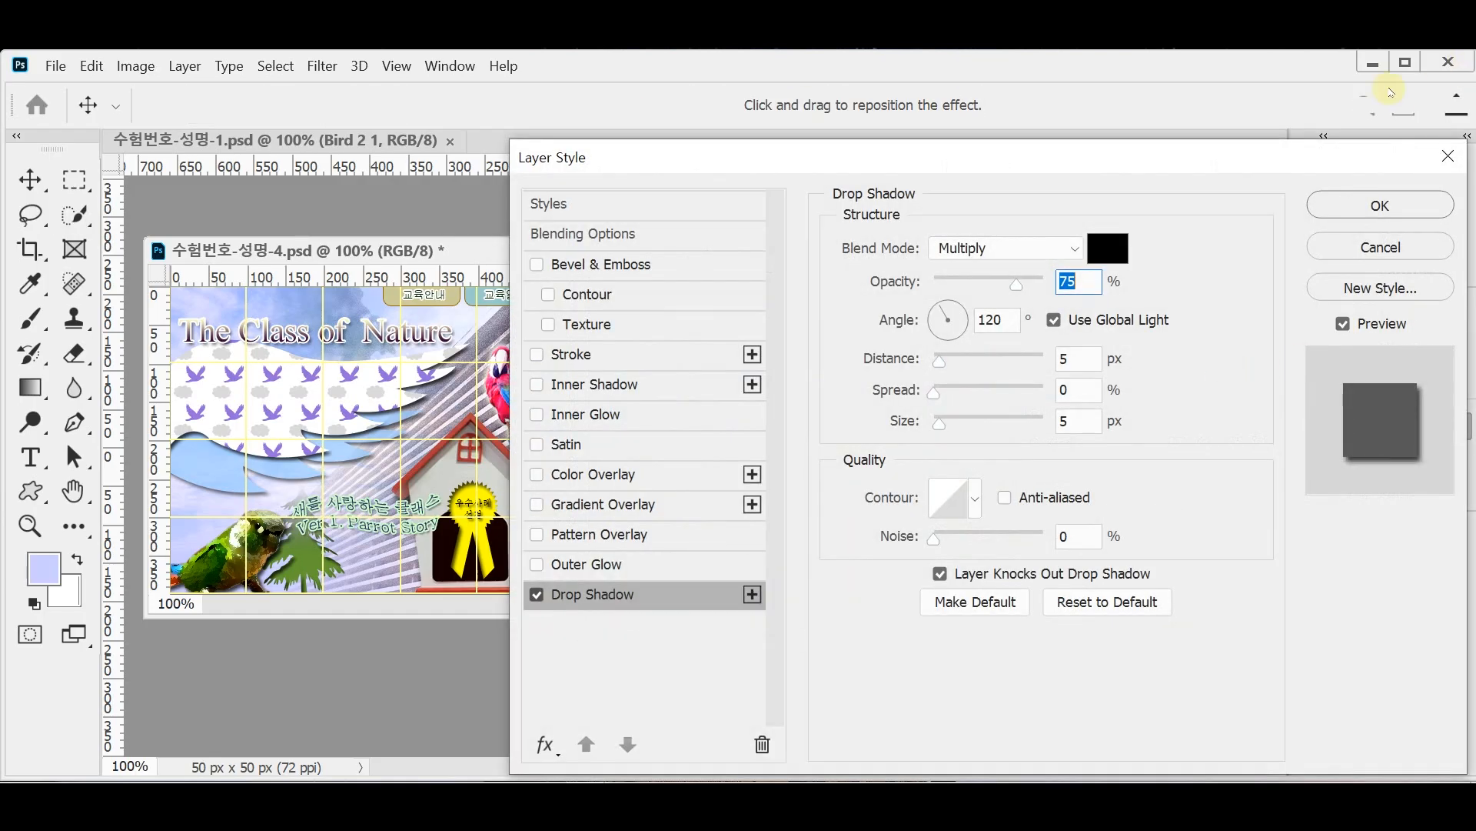
left_click(1094, 438)
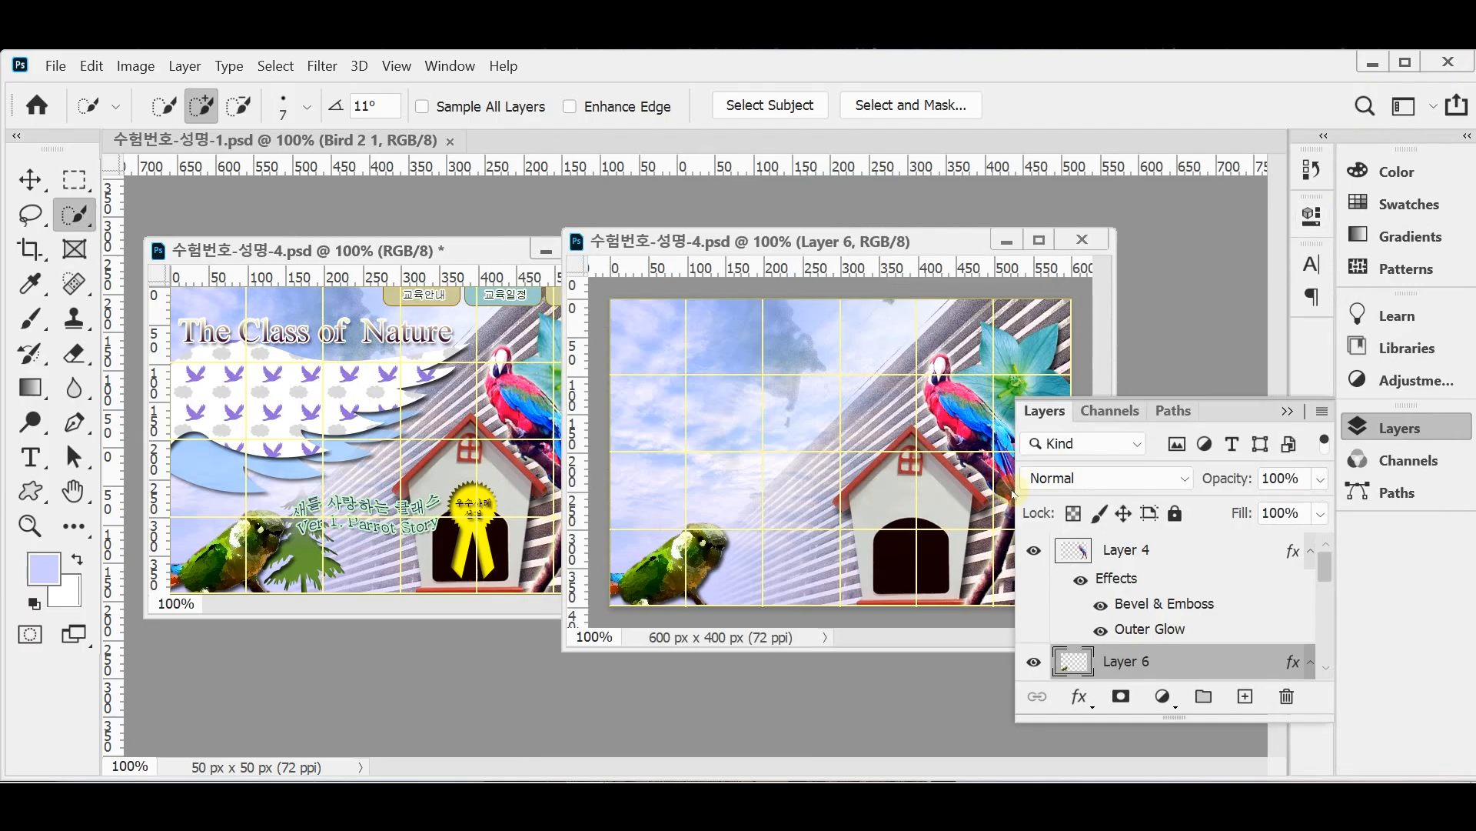
left_click(1382, 428)
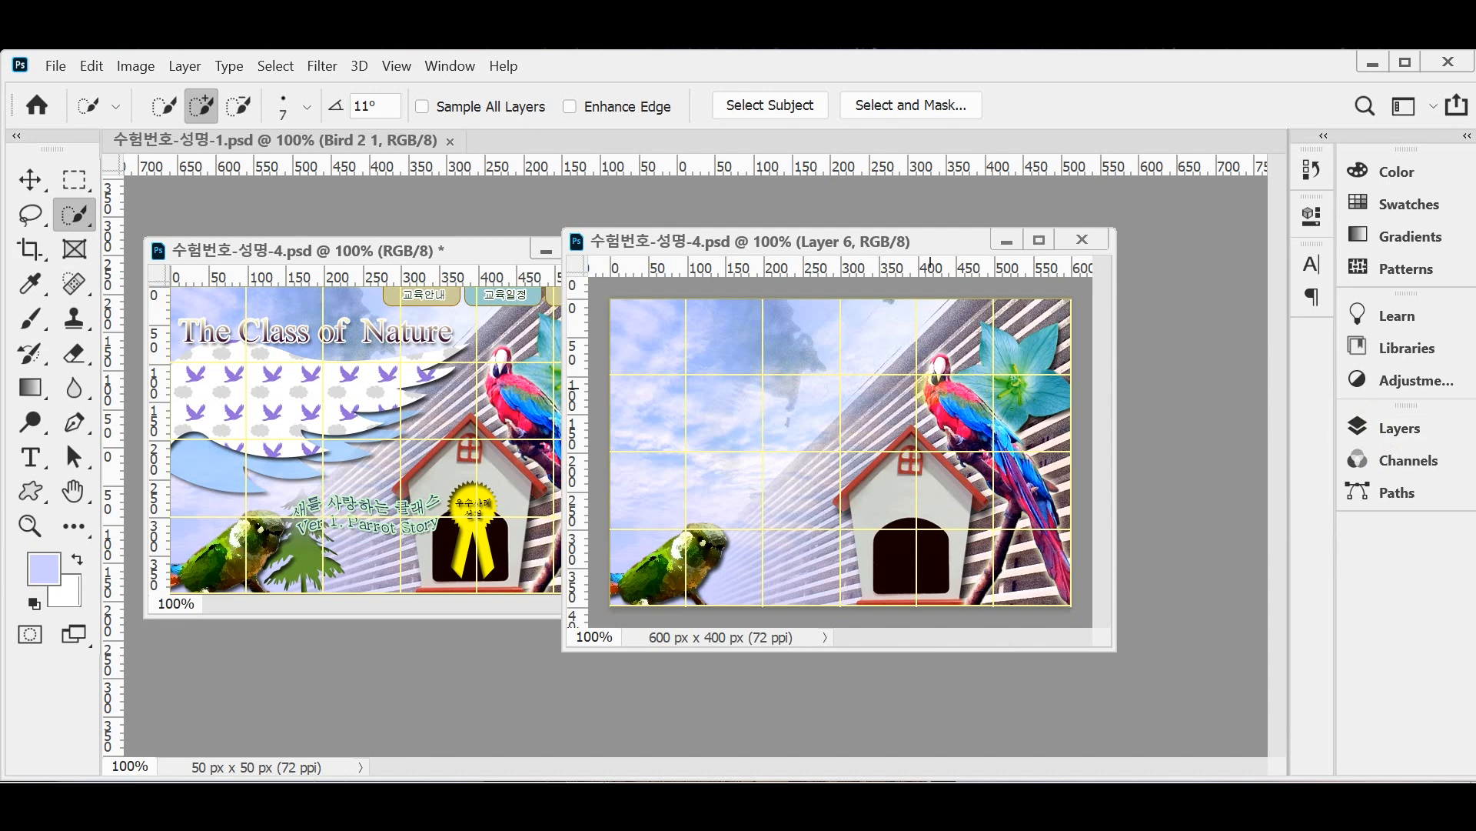
- Draw the Tree 1 custom shape from the Nature shapes, about 106 x 171 px, just beside the green parrot in the composition
scroll(729, 592, "up", 1)
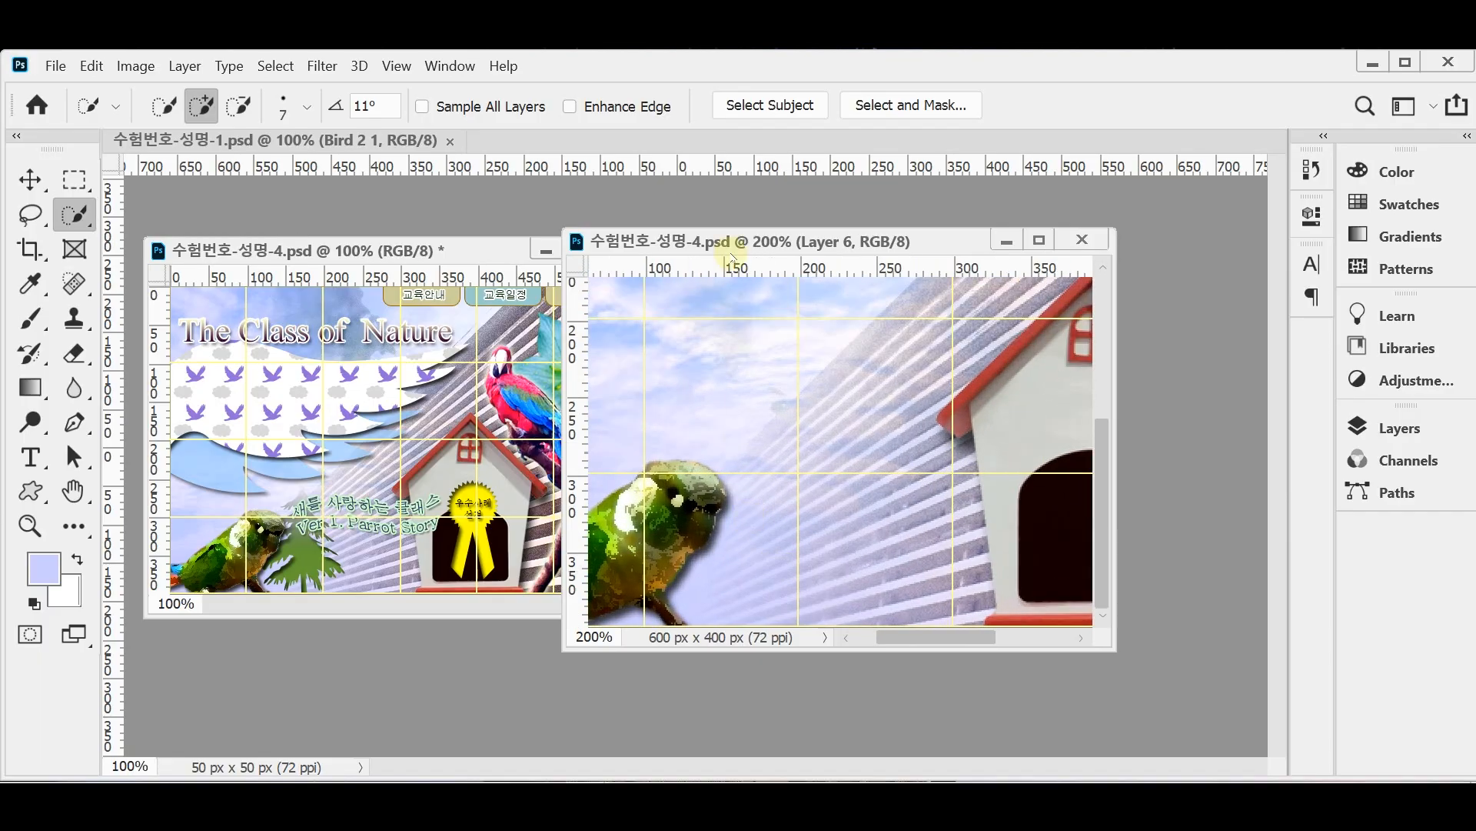
left_click_drag(738, 244, 834, 203)
scroll(907, 412, "left", 2)
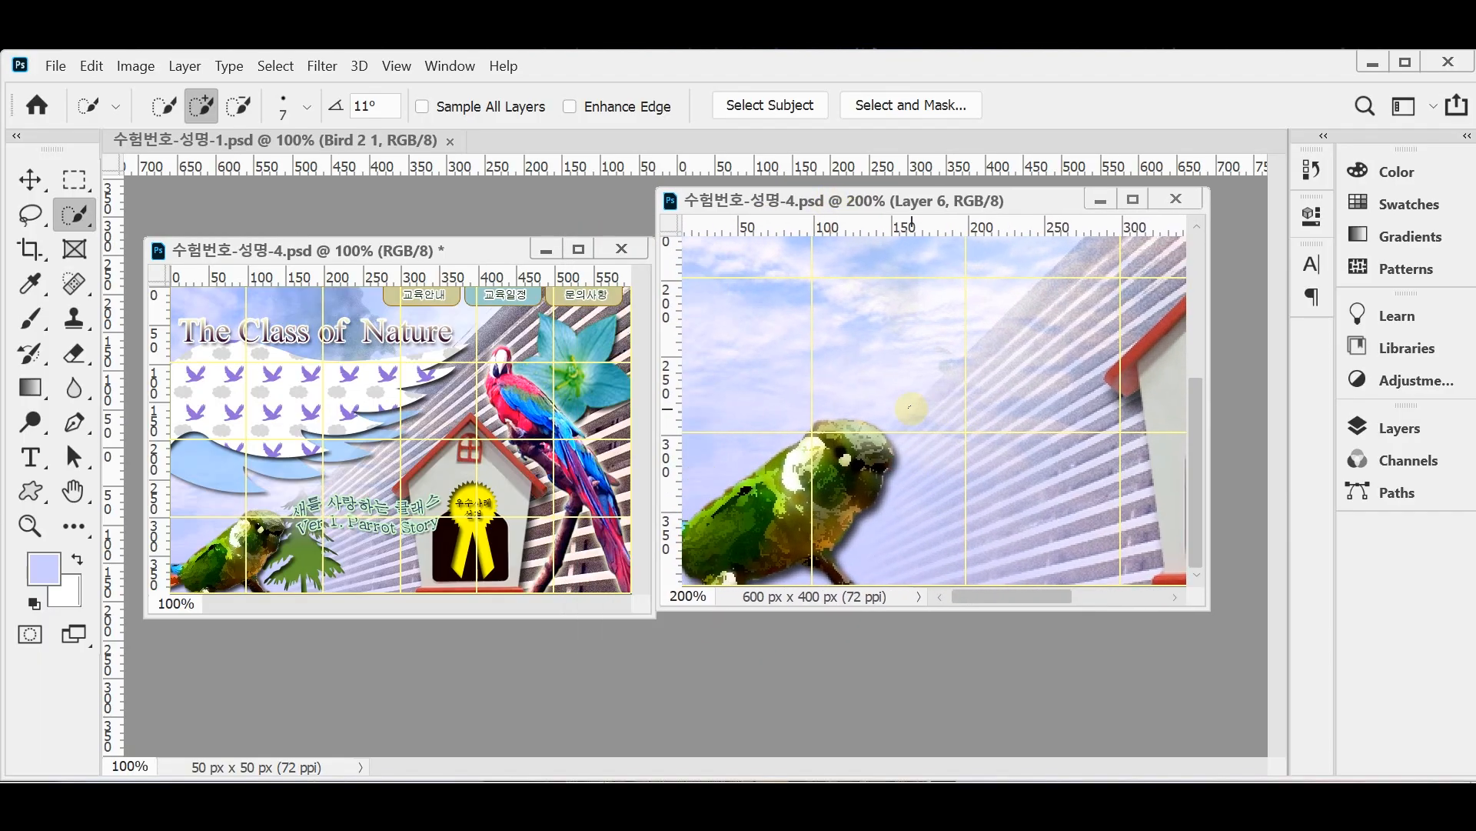
left_click(30, 490)
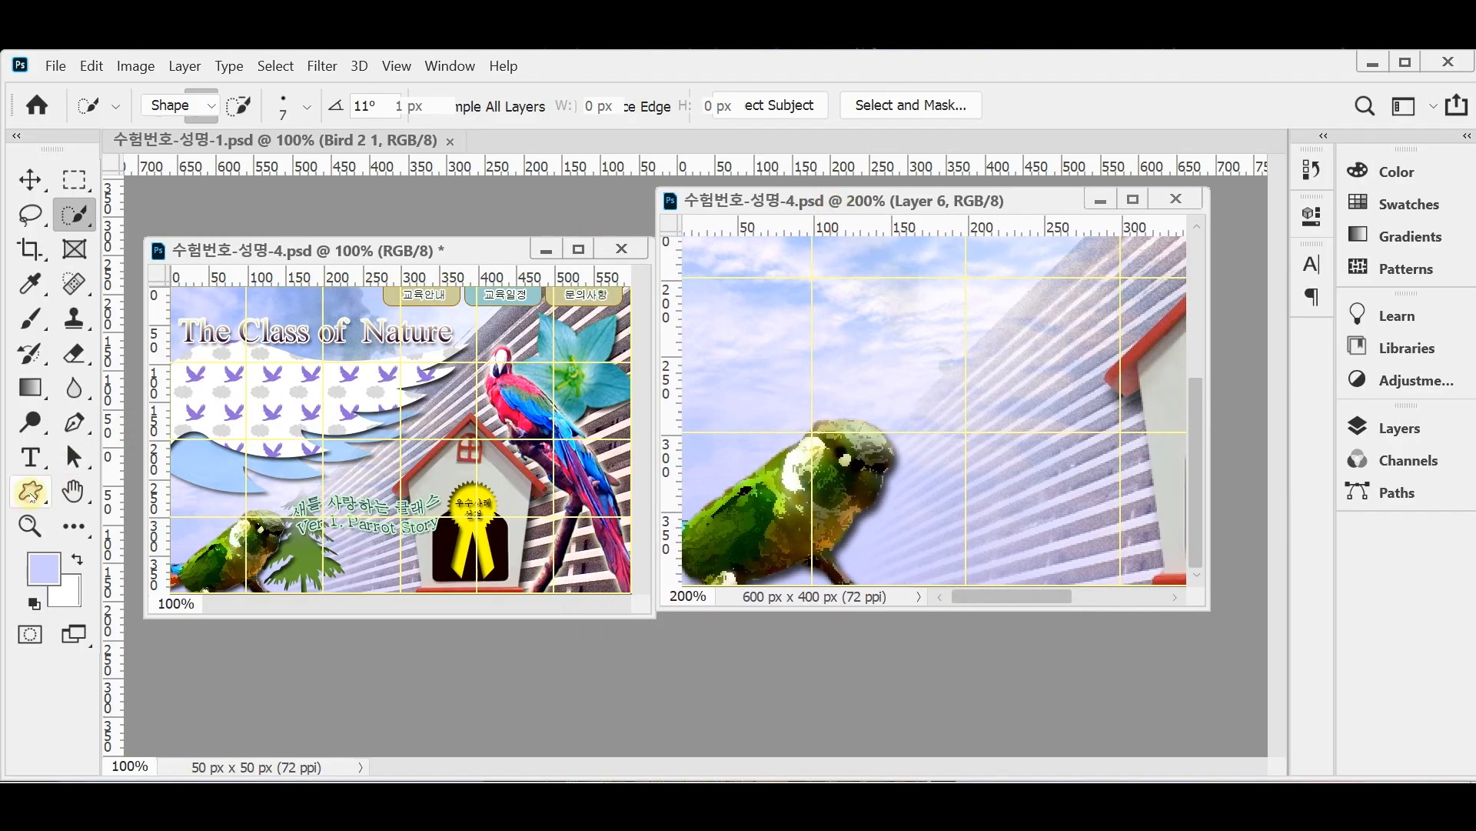
left_click(210, 617)
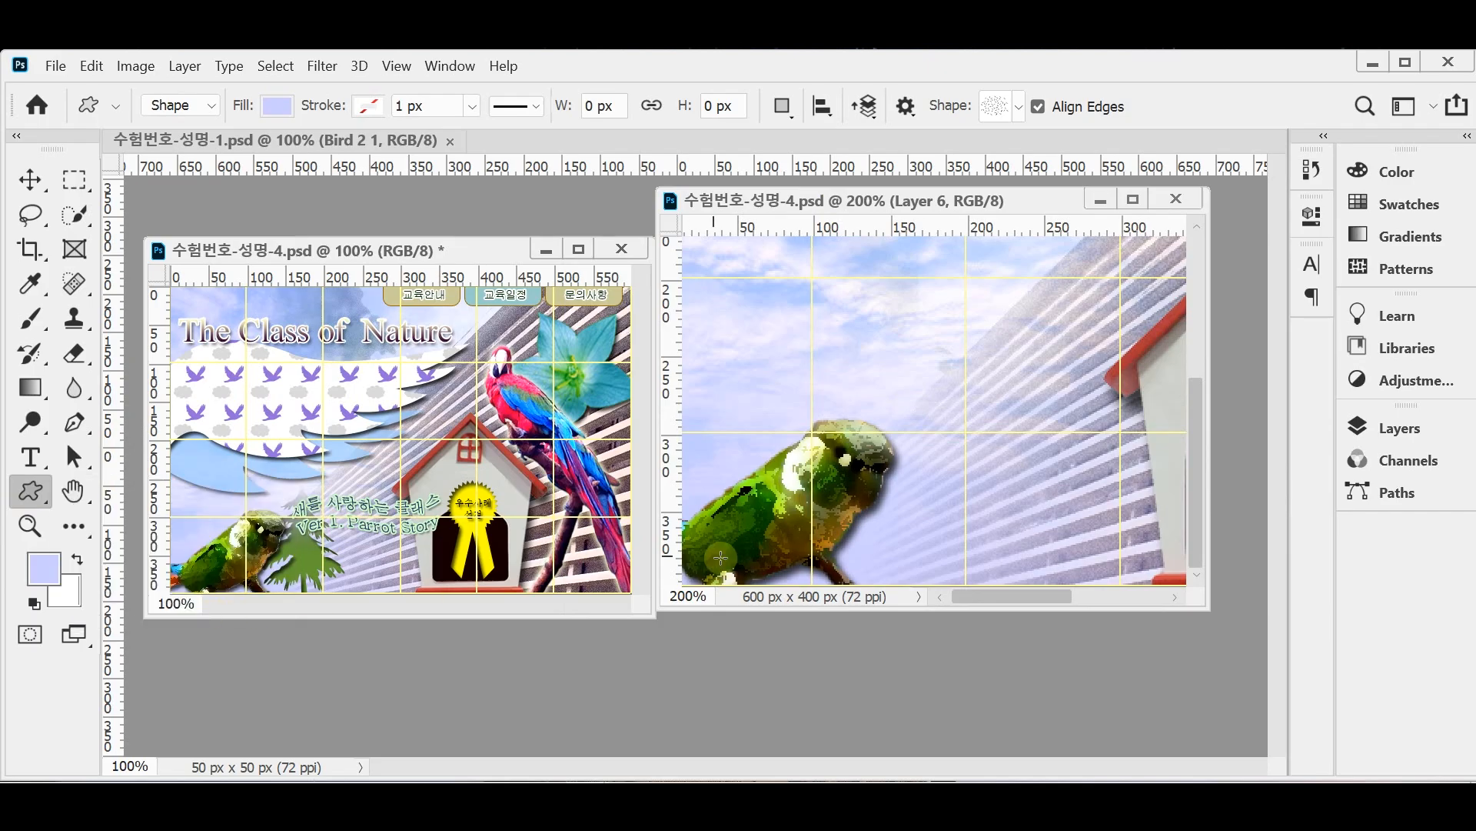
left_click(1017, 106)
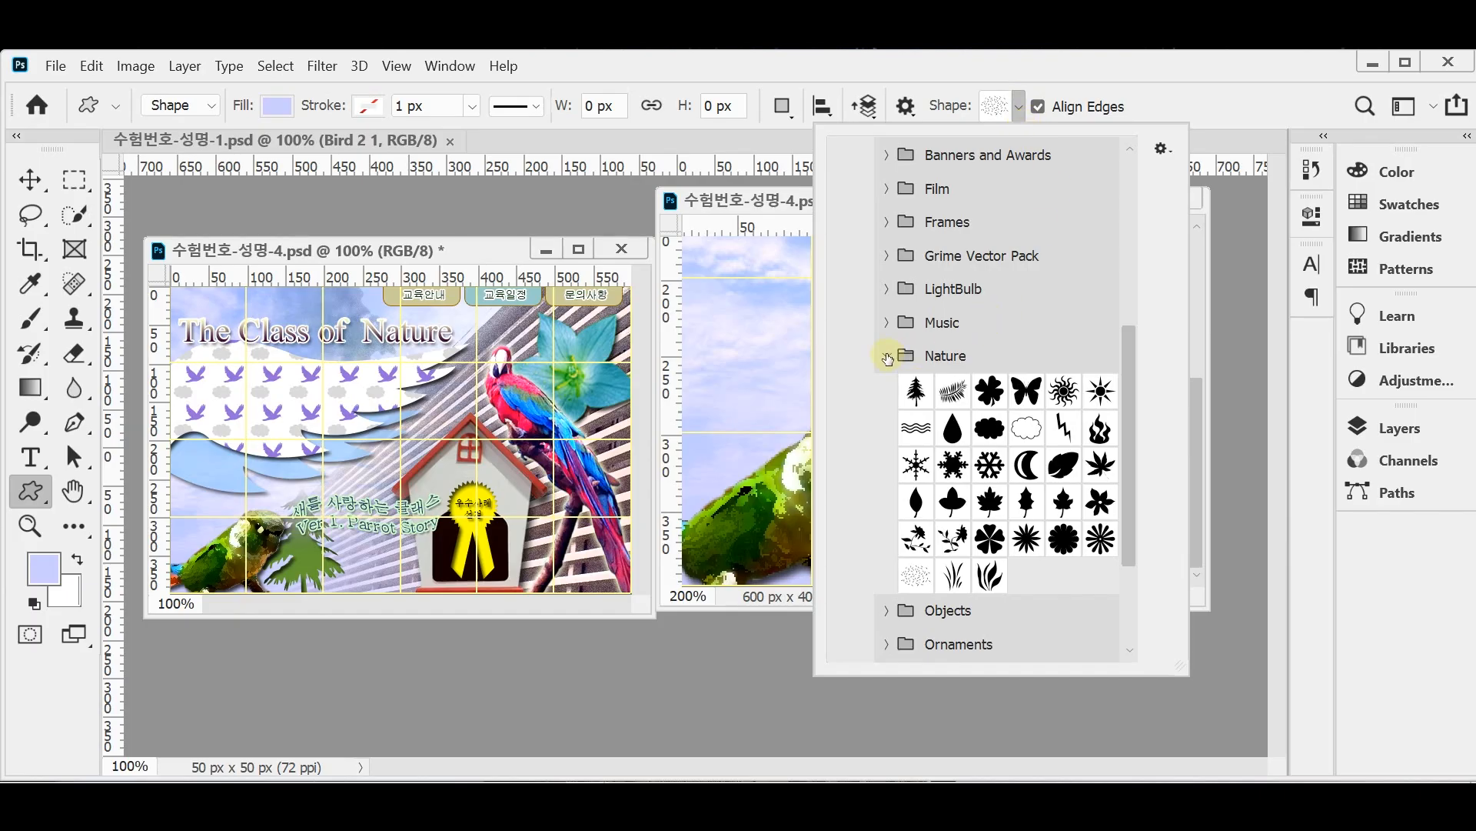
left_click(913, 401)
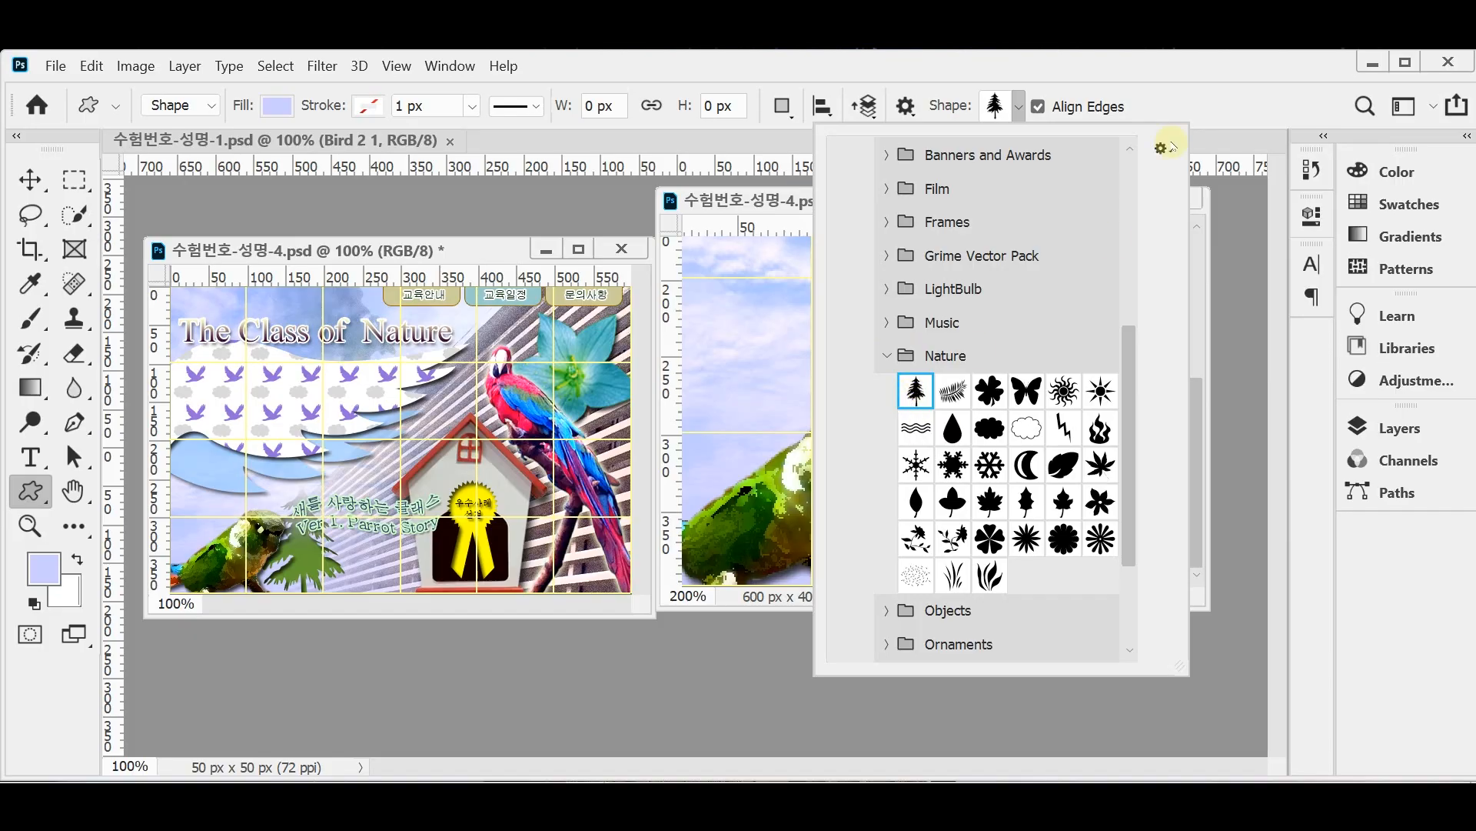
left_click(1143, 97)
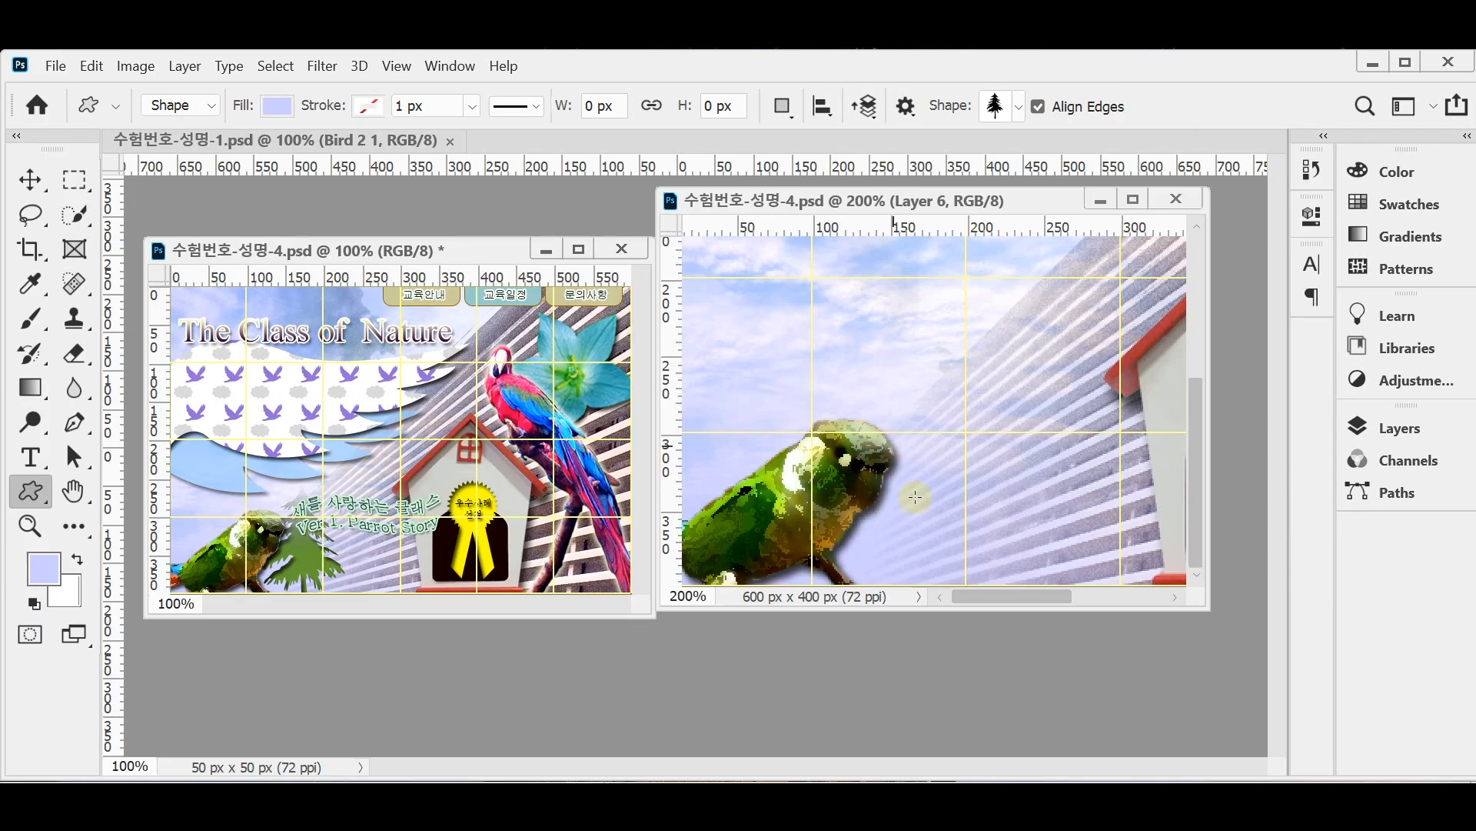
key("ctrl+1")
left_click_drag(817, 453, 822, 466)
left_click_drag(844, 530, 925, 590)
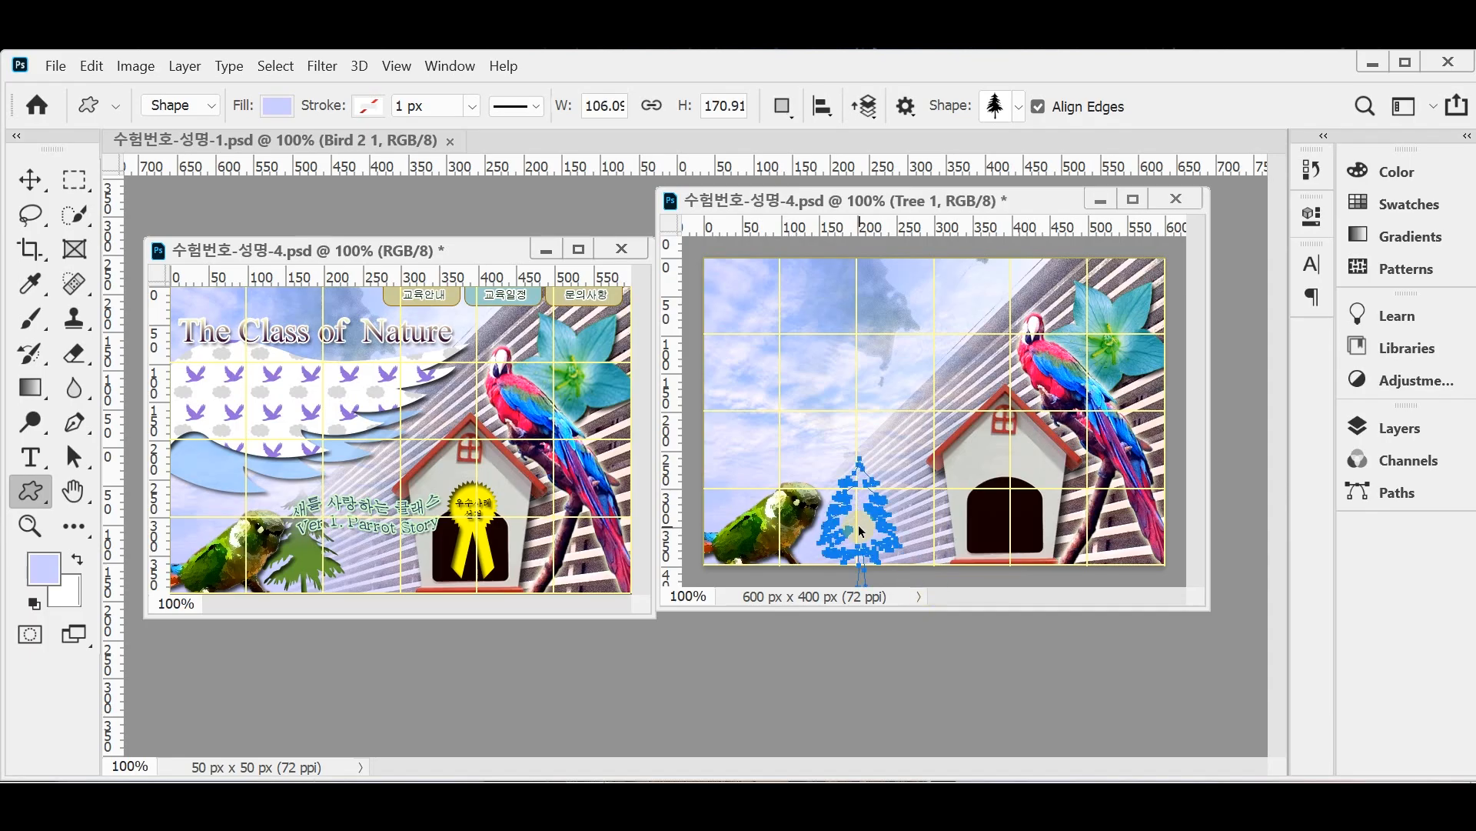
left_click_drag(858, 527, 828, 526)
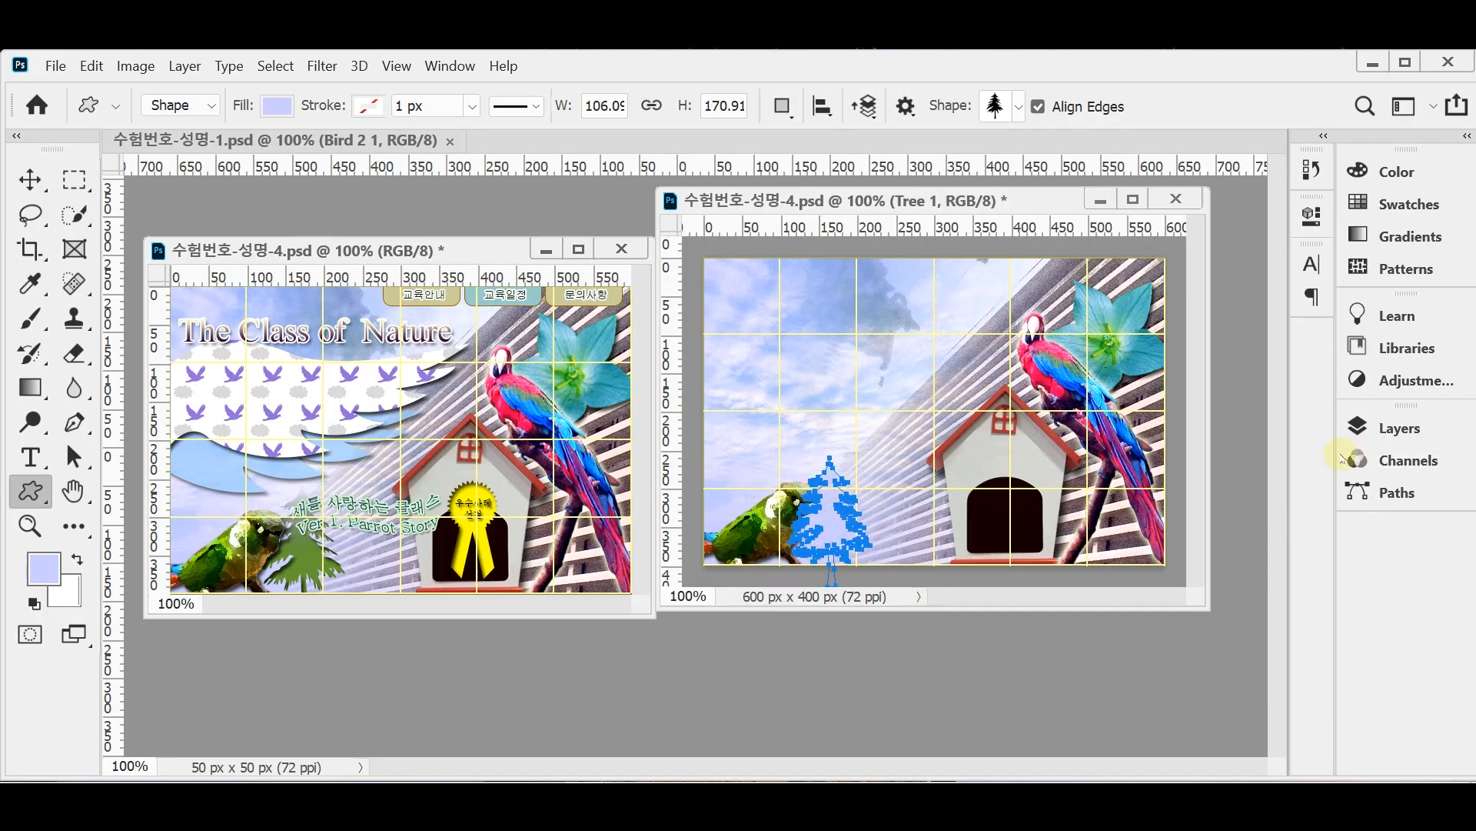
- Set the tree shape's fill colour to hex 693 and move its layer below the green parrot's layer
left_click(1376, 428)
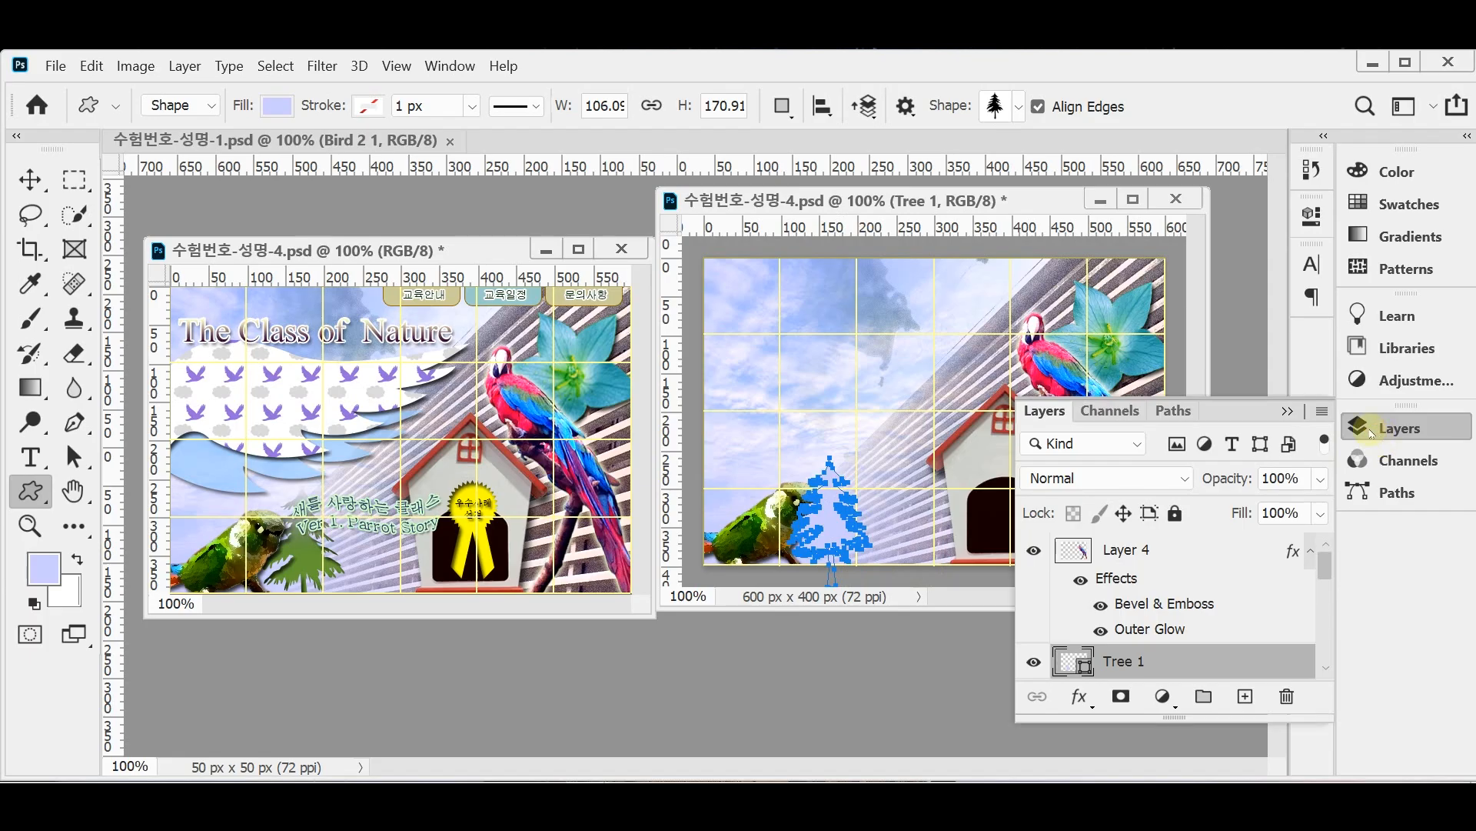
double_click(1071, 665)
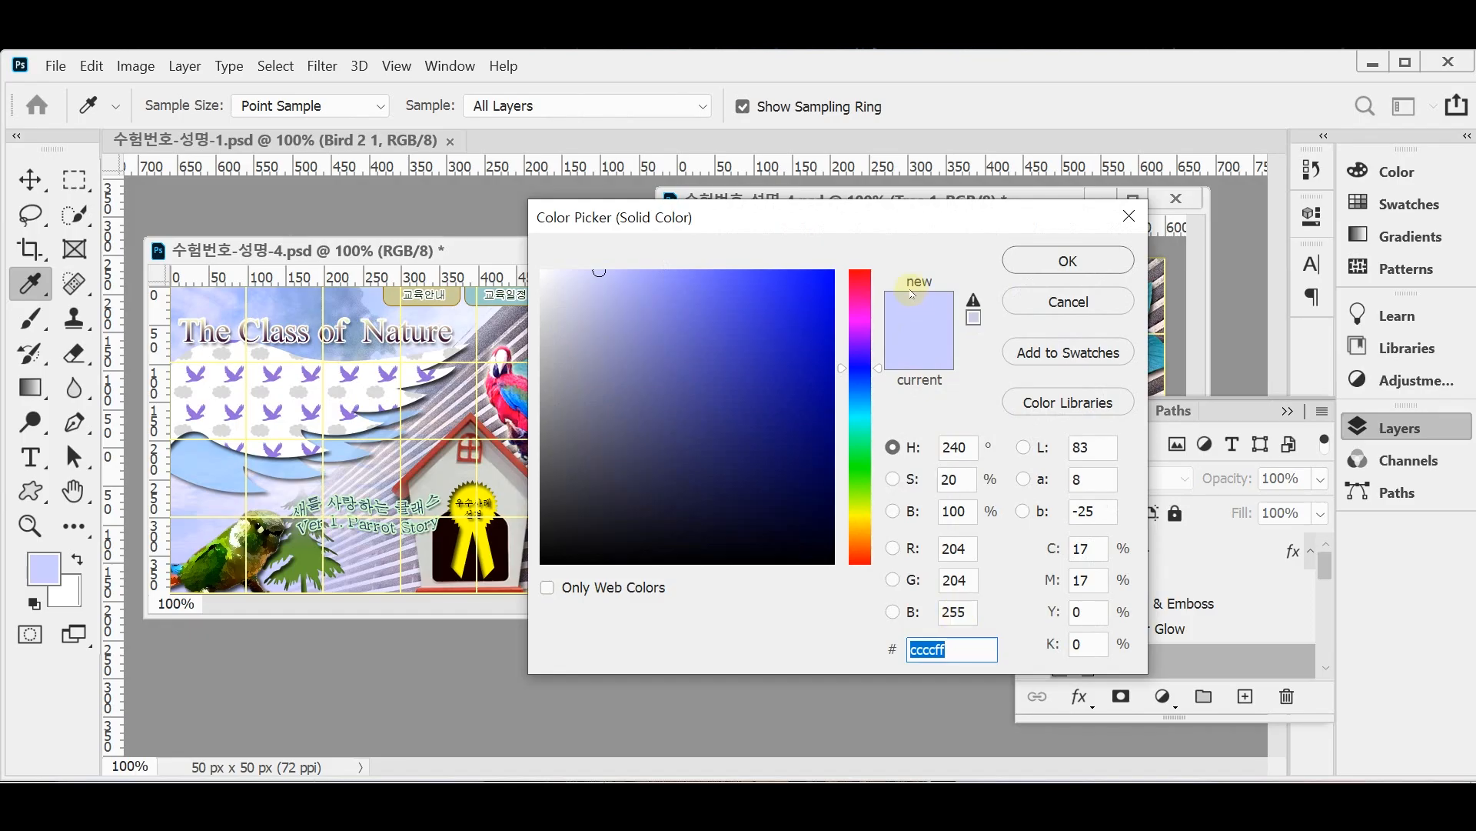
type("693")
key("Return")
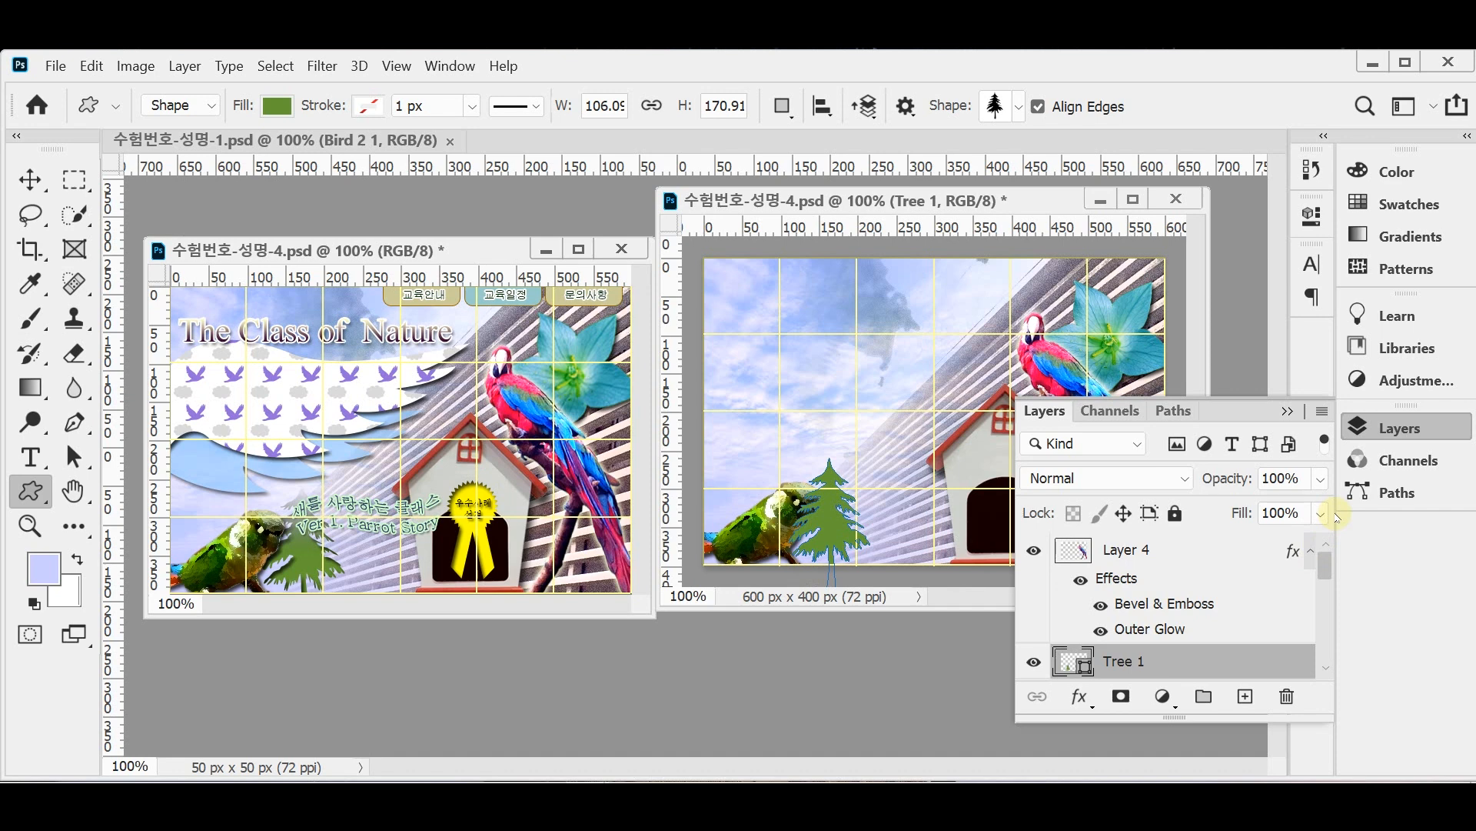
key("ctrl+[")
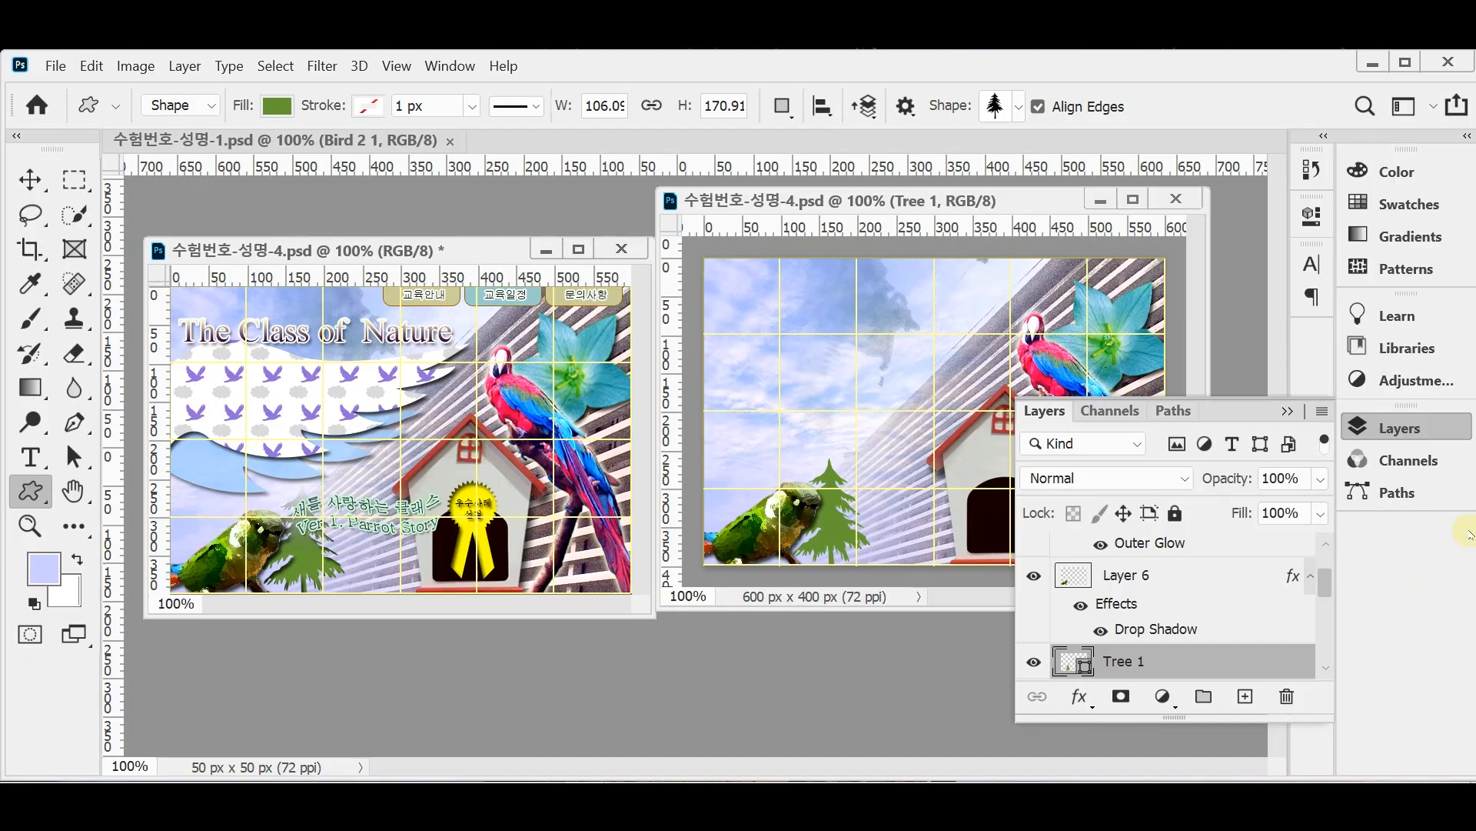
- Add an Inner Shadow with its default settings to the tree layer
left_click(1081, 701)
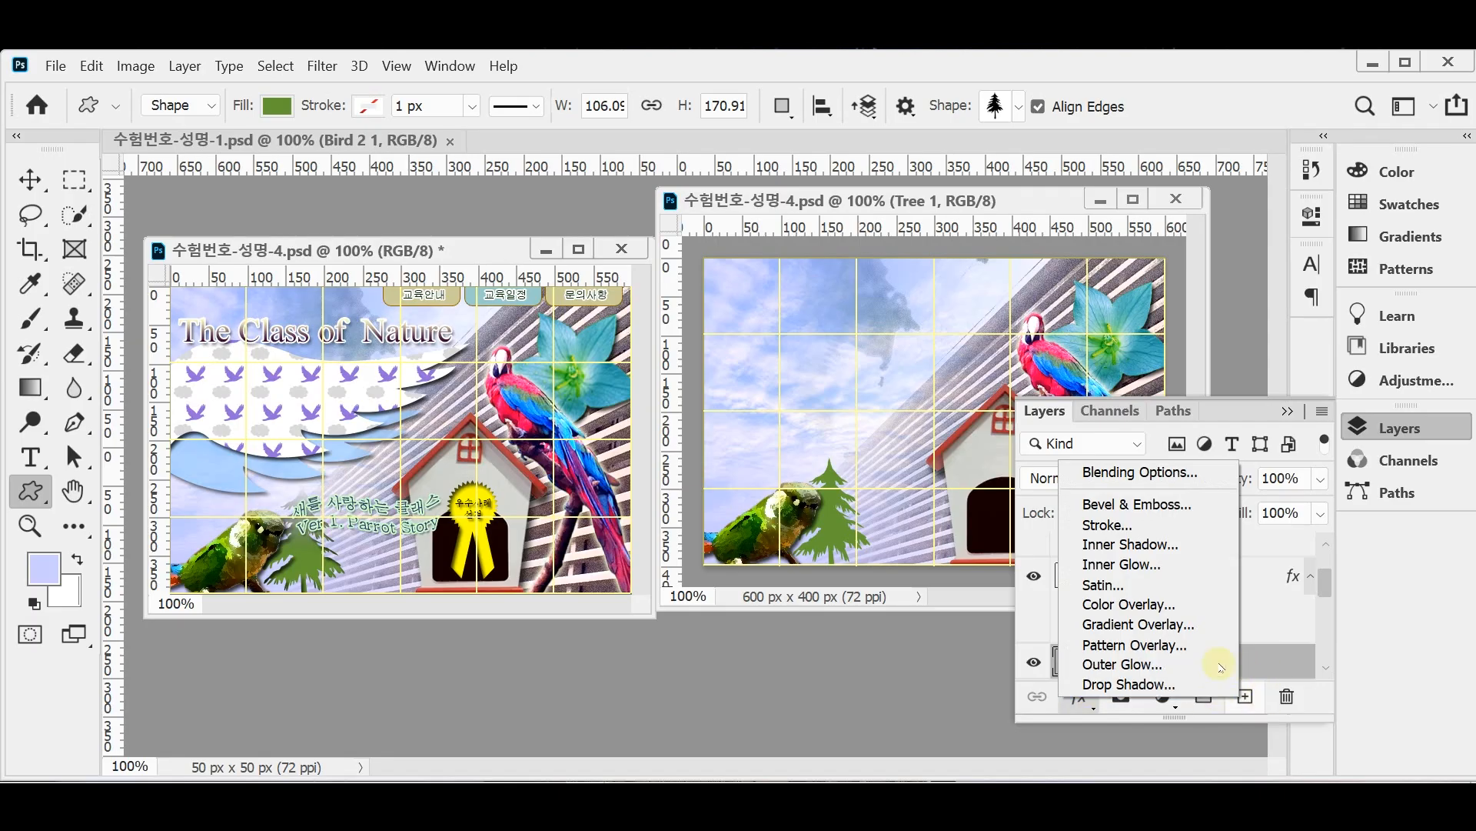
left_click(1189, 543)
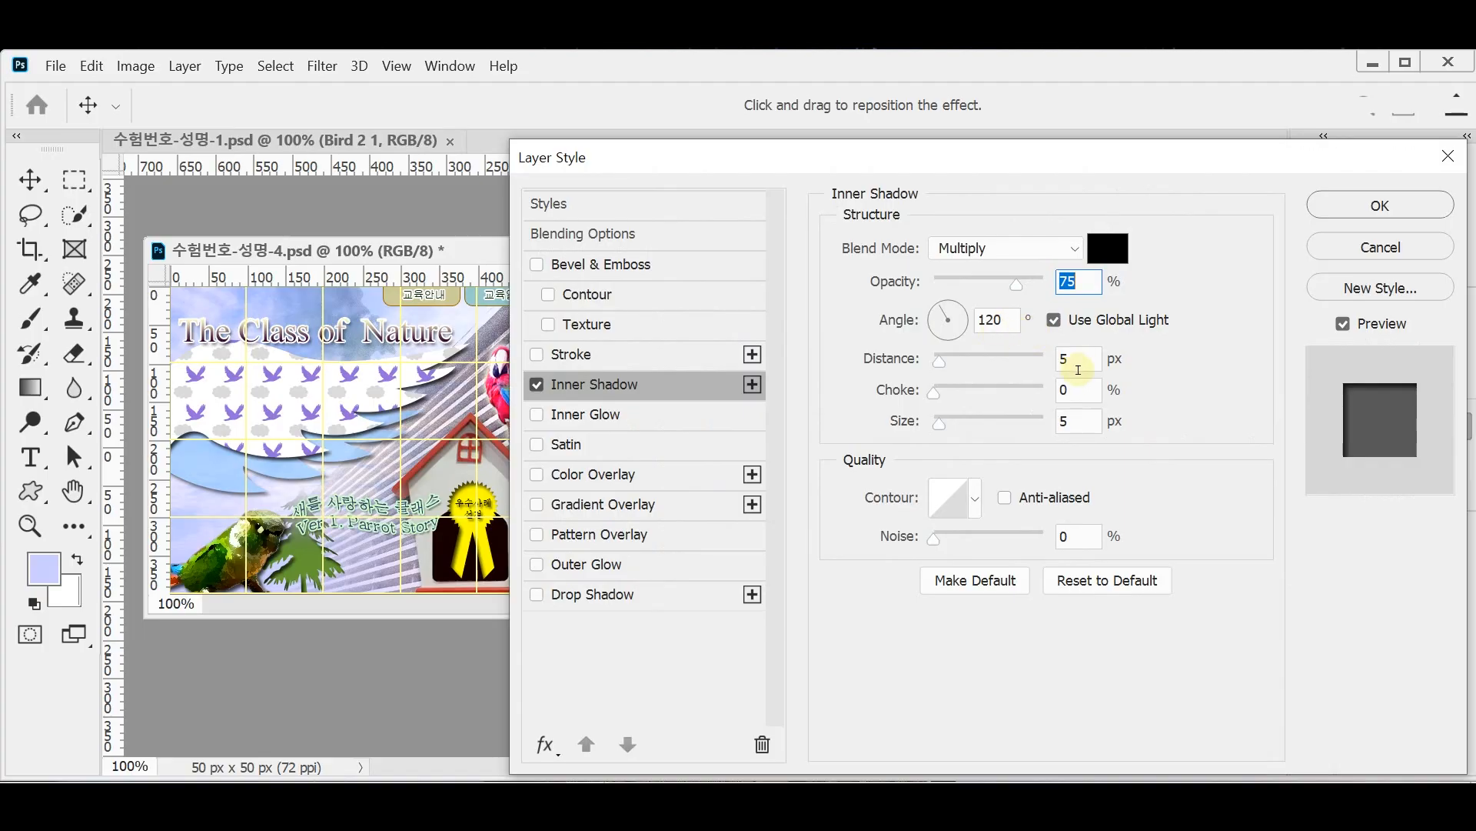
left_click(1338, 204)
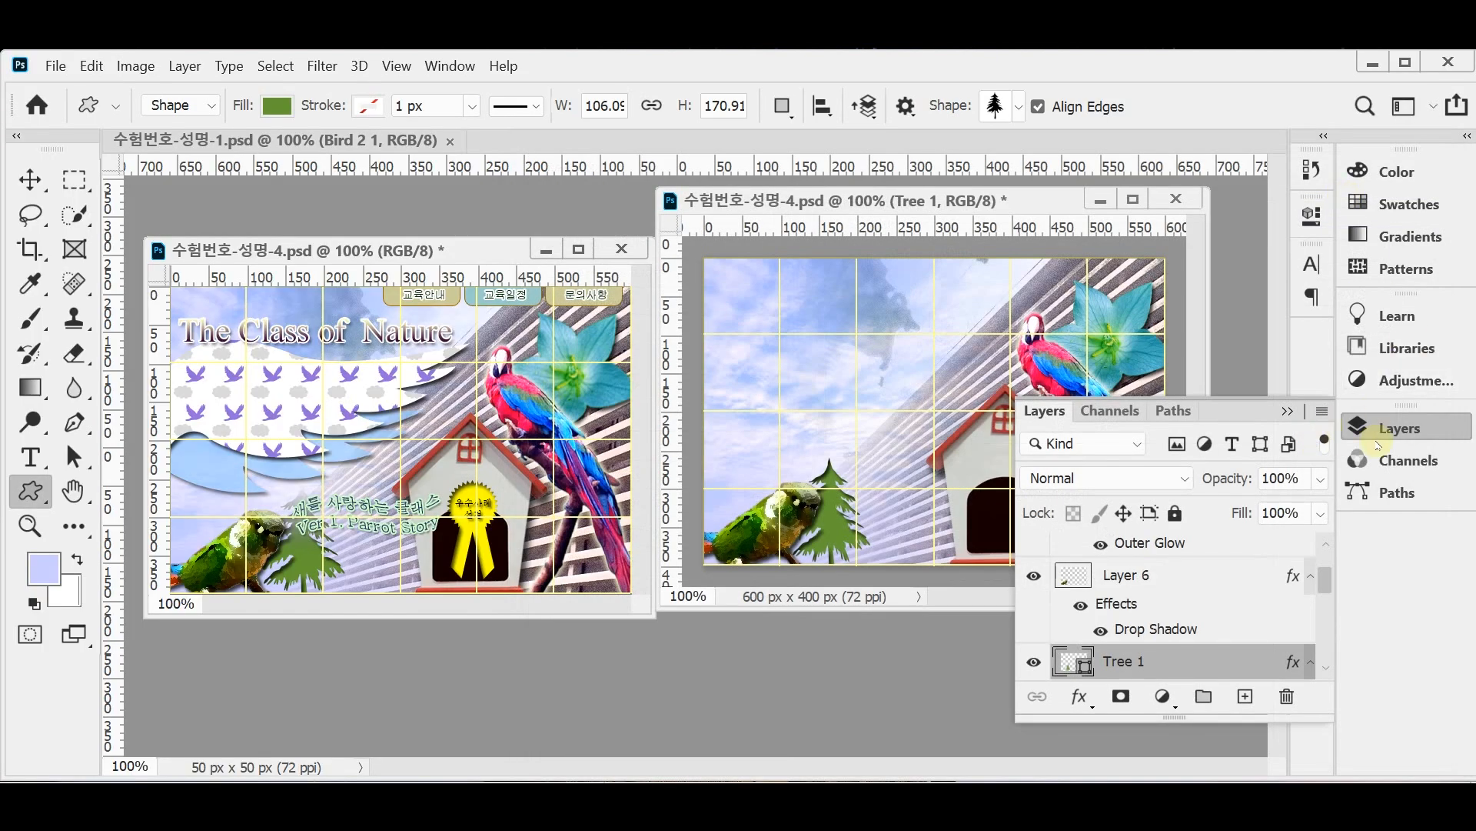
- Scale the tree to about 103.6%, position it at X 173 px, Y 347.5 px behind the green parrot, apply the transform and save
key("ctrl+t")
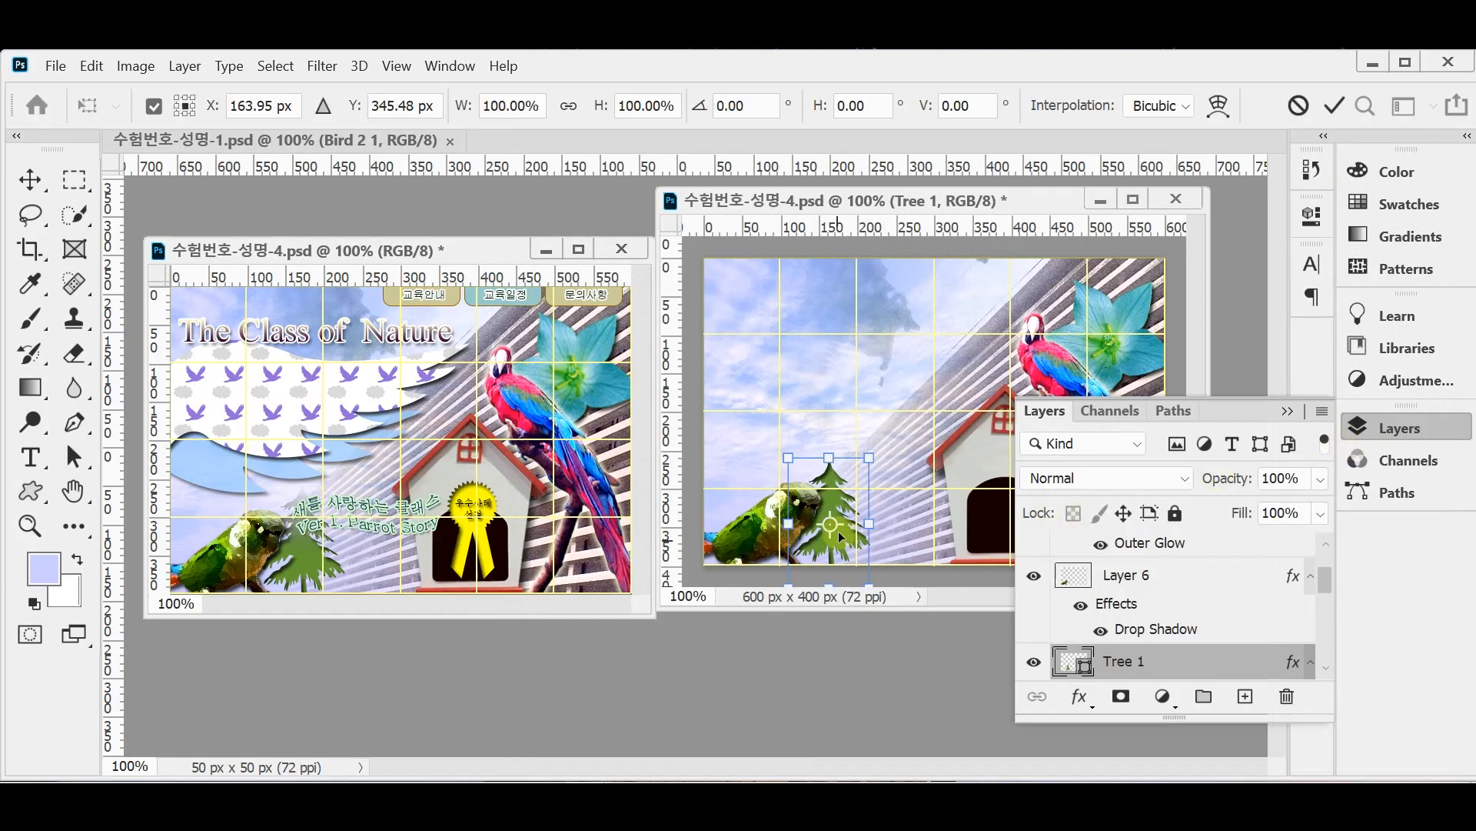
left_click_drag(844, 543, 848, 547)
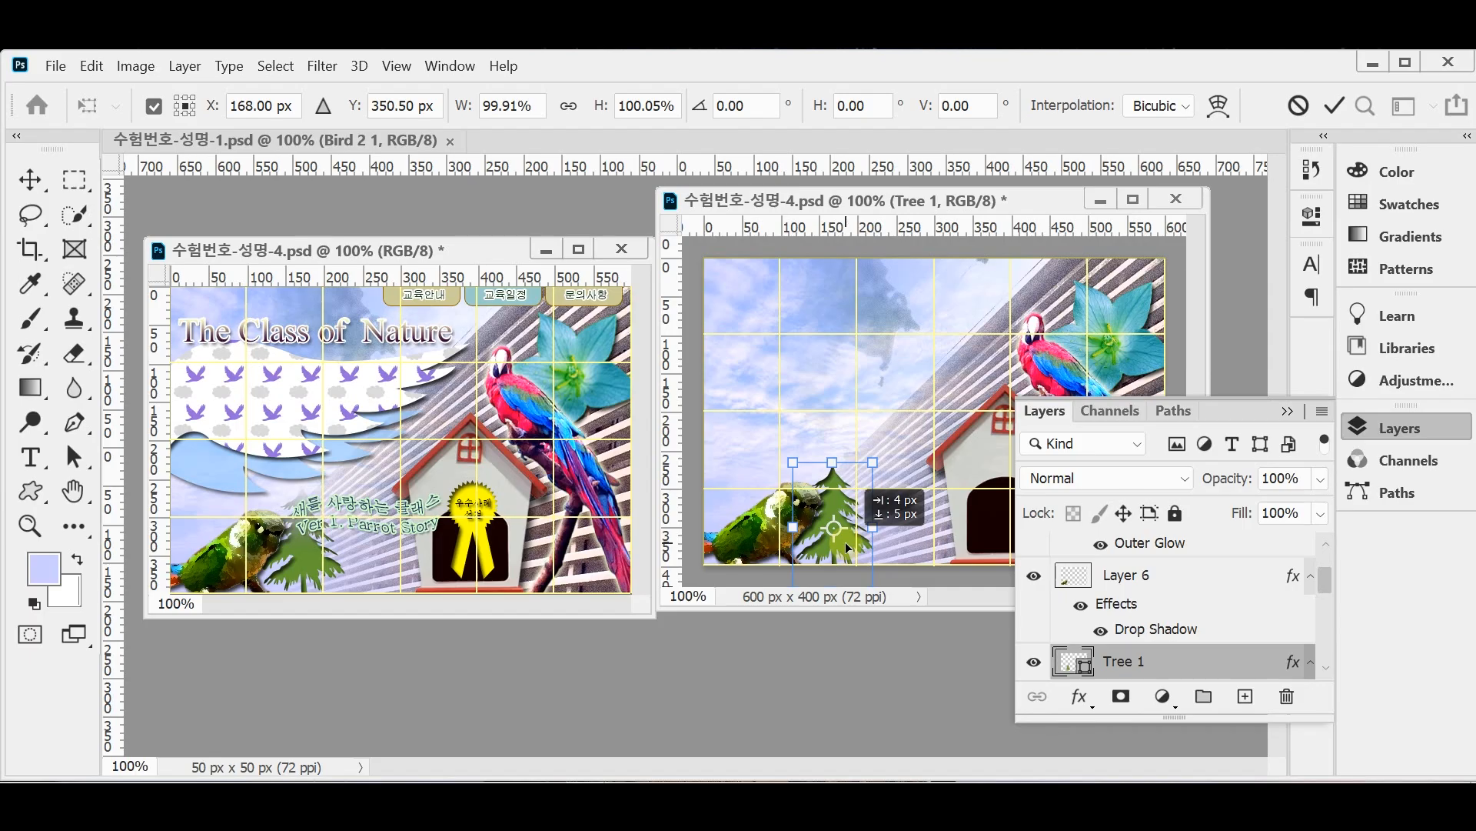
left_click_drag(849, 547, 849, 547)
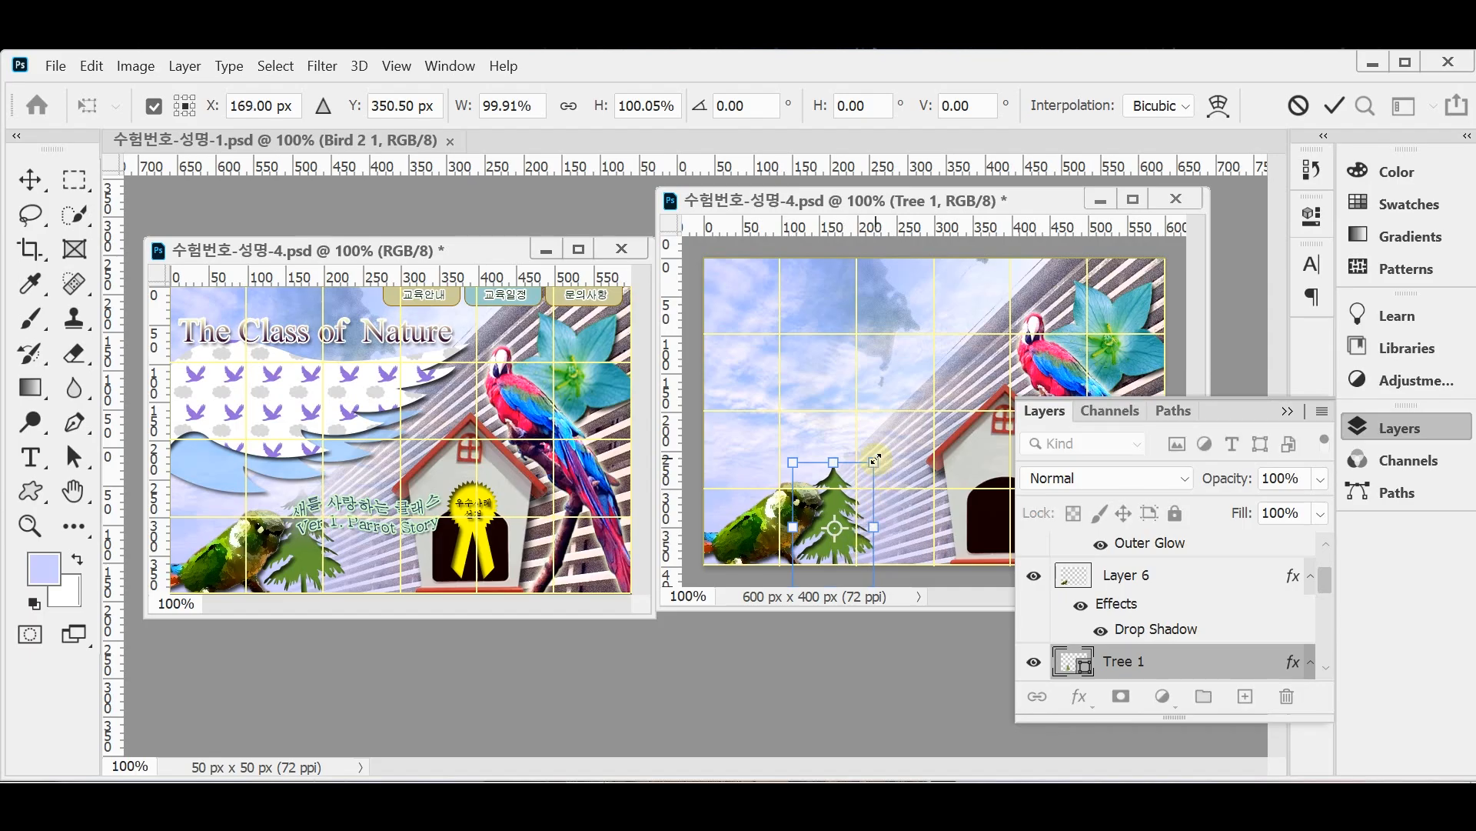
left_click_drag(875, 460, 877, 456)
left_click_drag(848, 521, 849, 519)
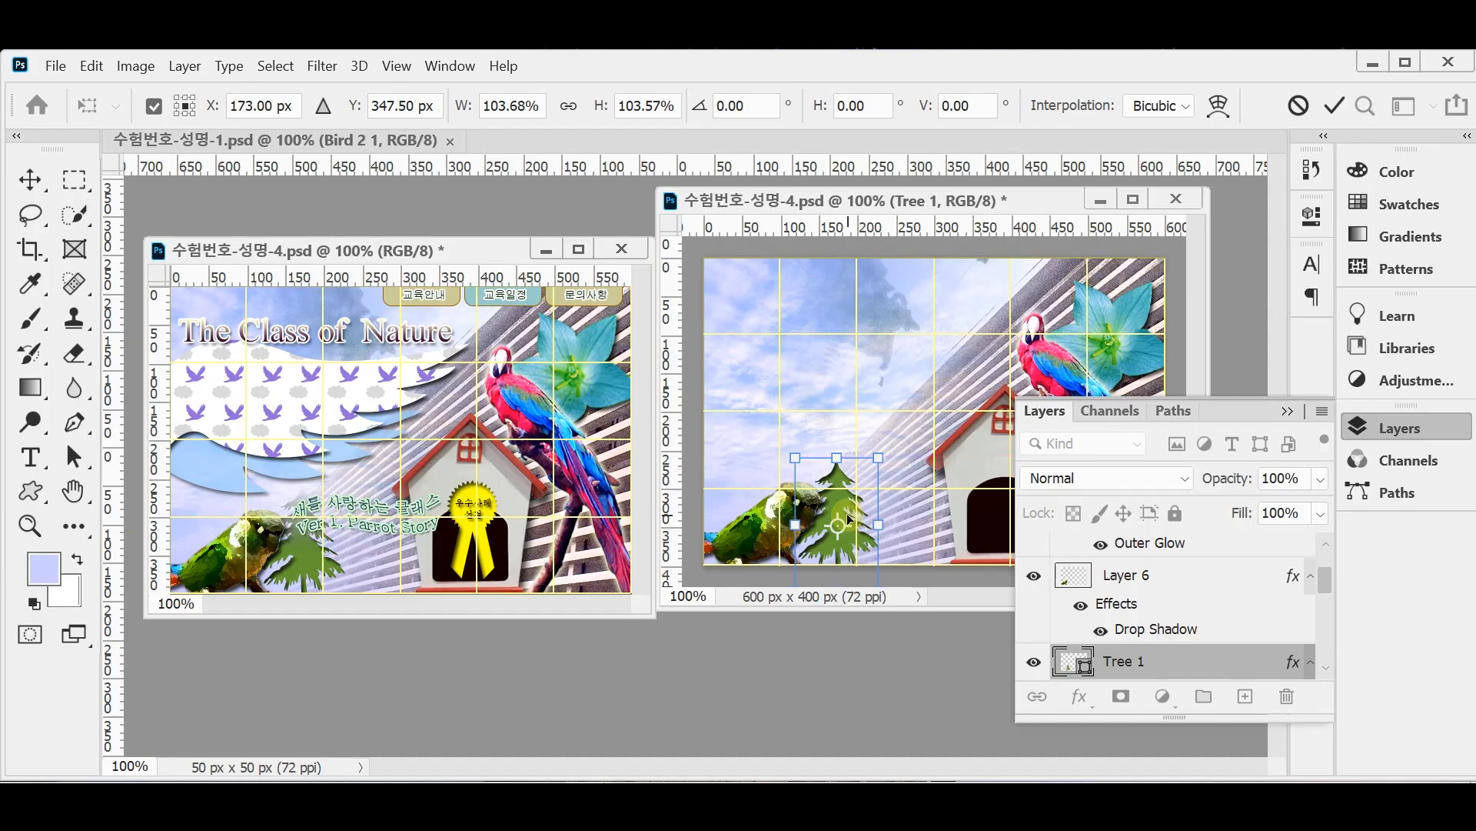
key("u")
key("ctrl+s")
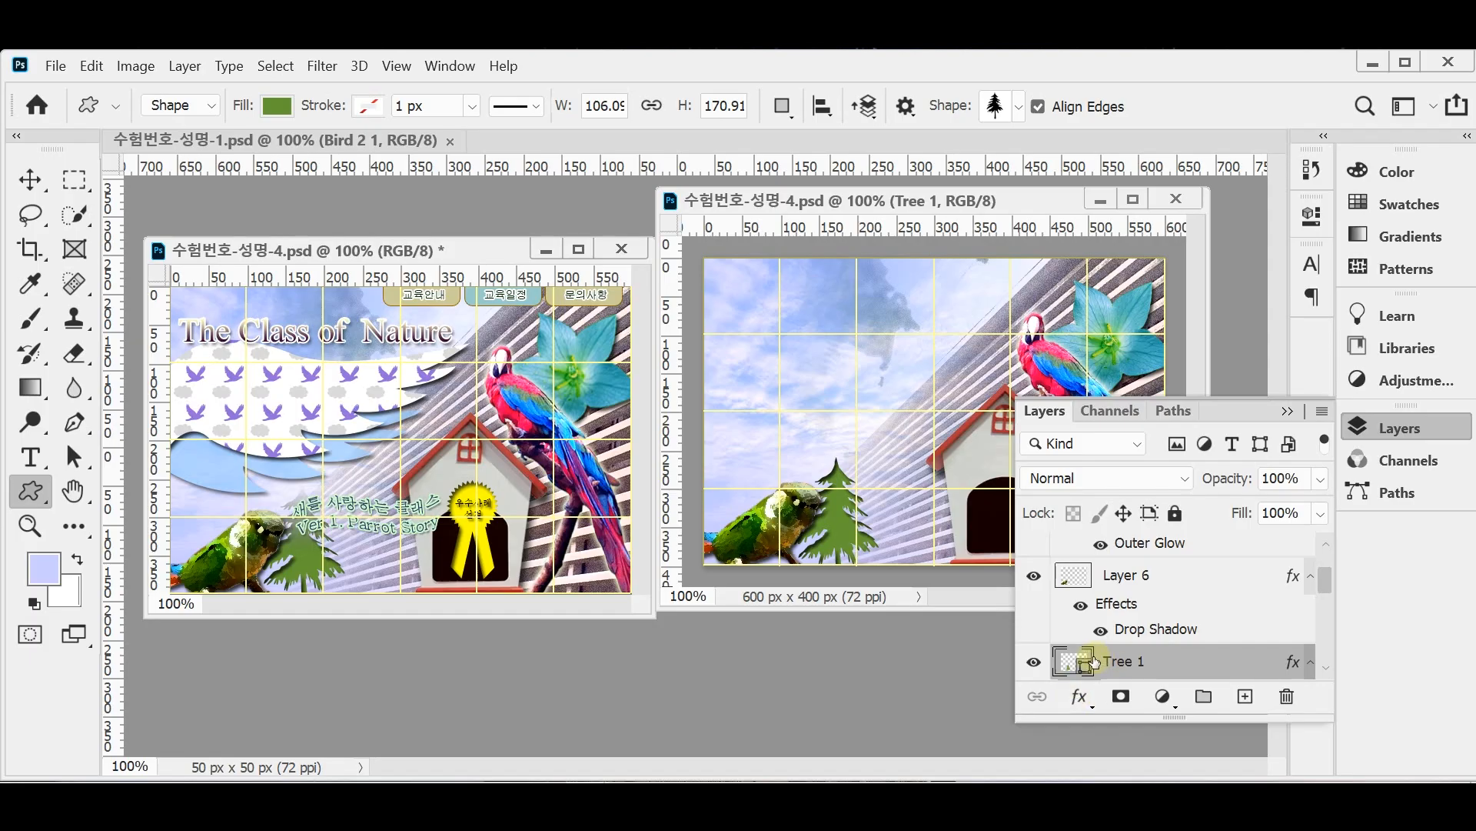
- Add a layer mask to the tree layer and fade the treetop with a vertical black-to-white linear gradient ending about mid-tree, saving the file
left_click(1120, 696)
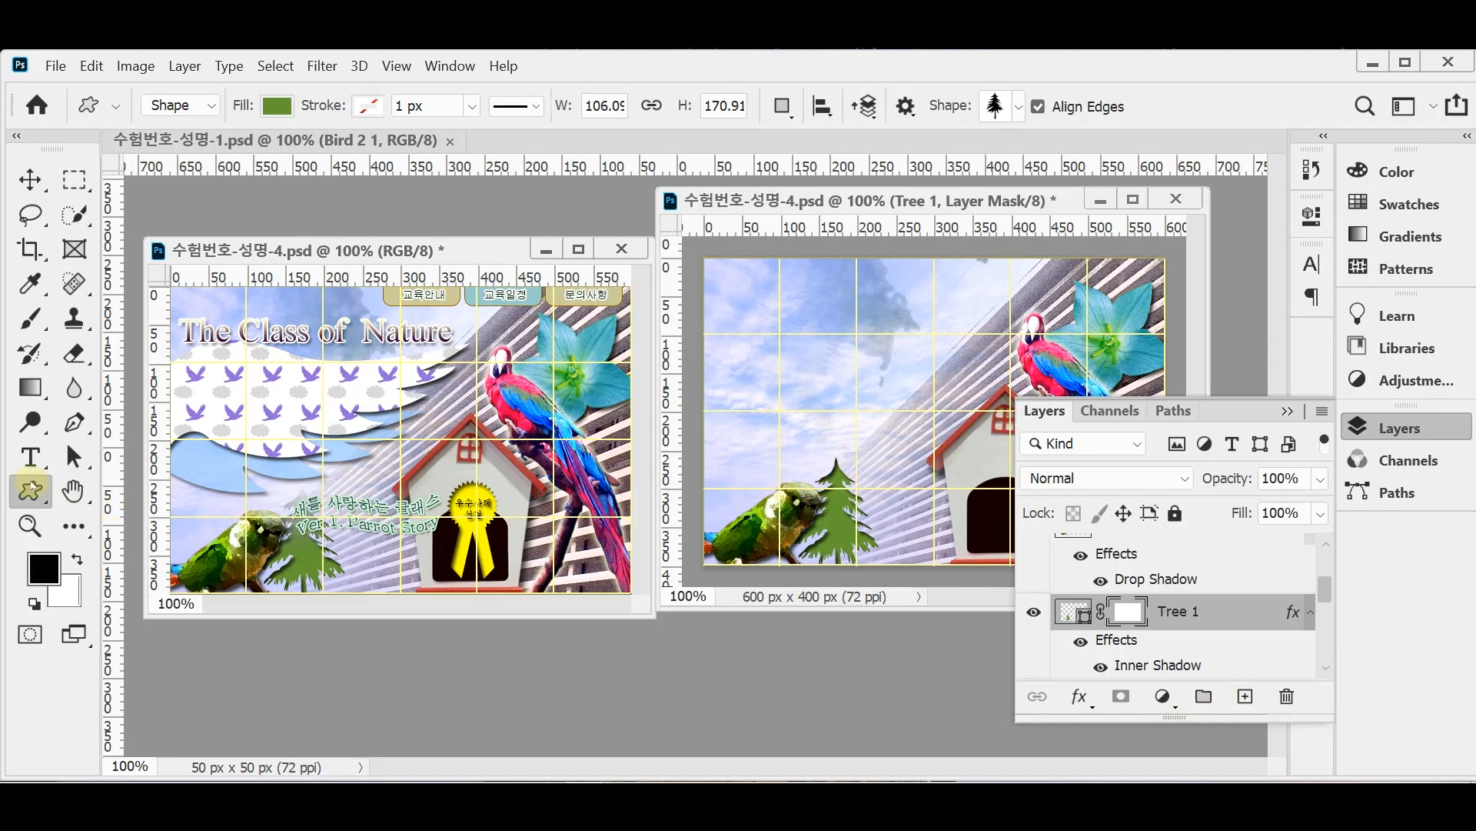
left_click(30, 387)
left_click(91, 387)
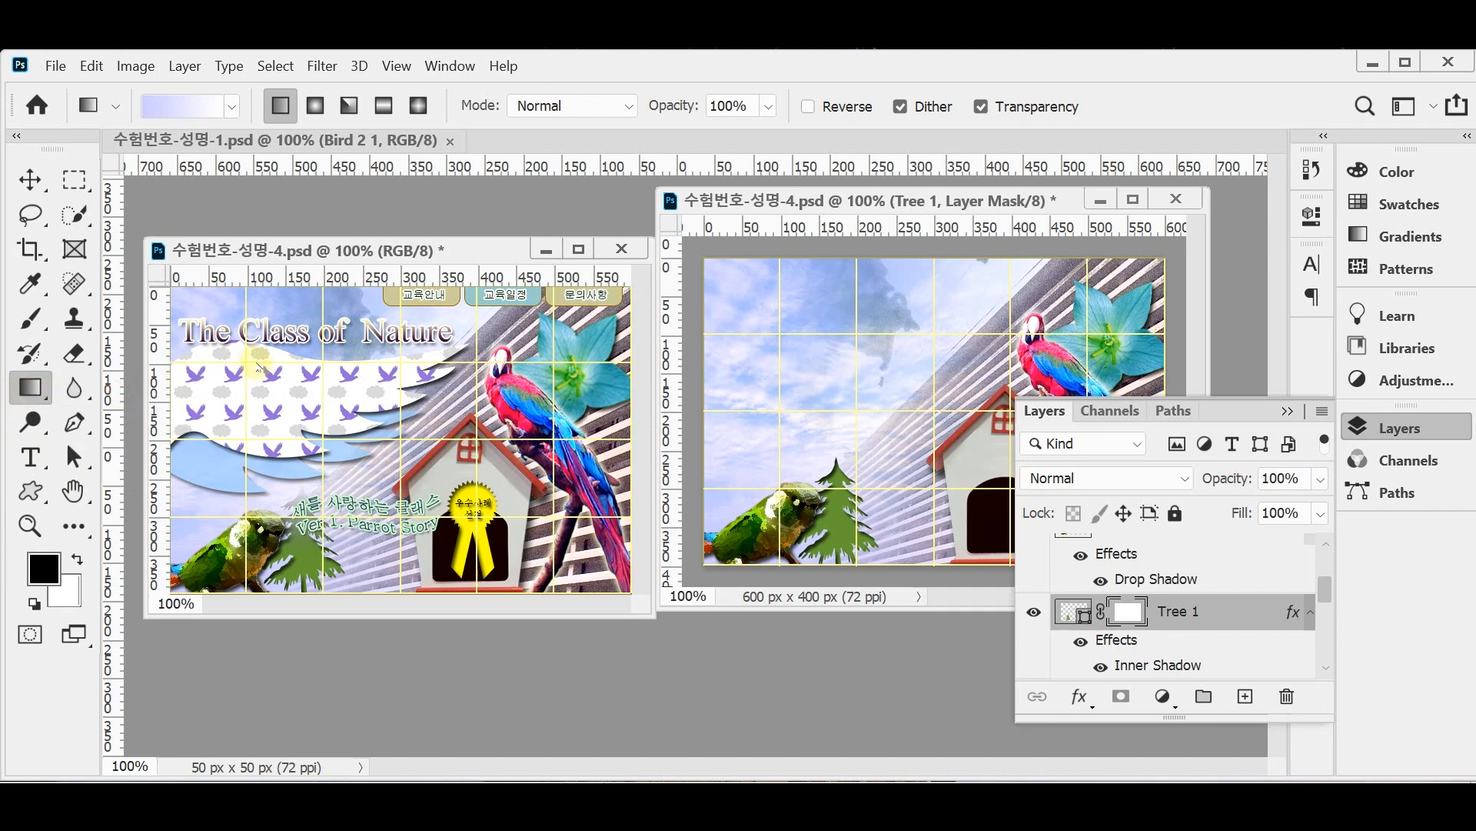
left_click(1129, 616)
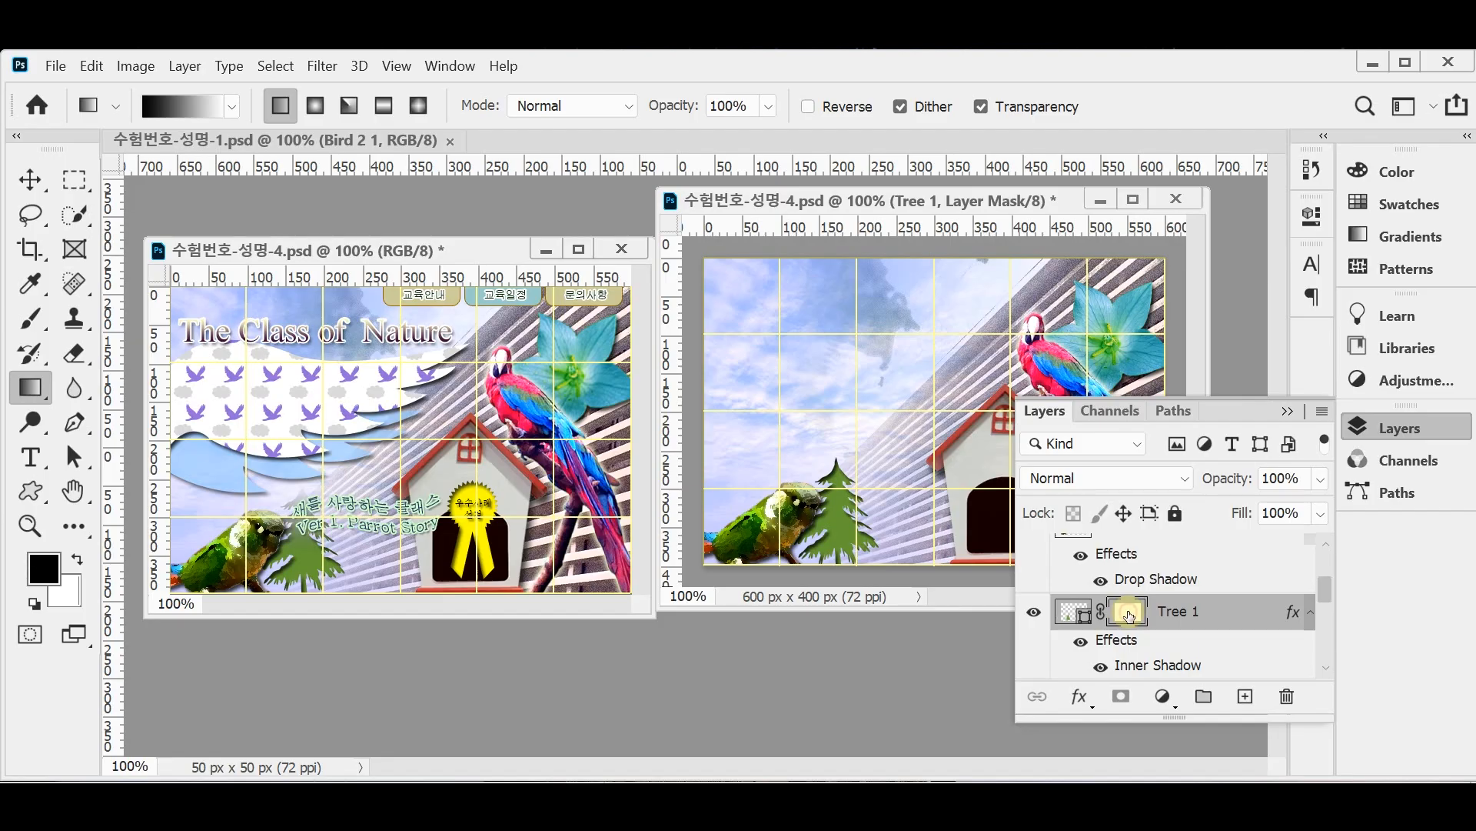
left_click(1074, 616)
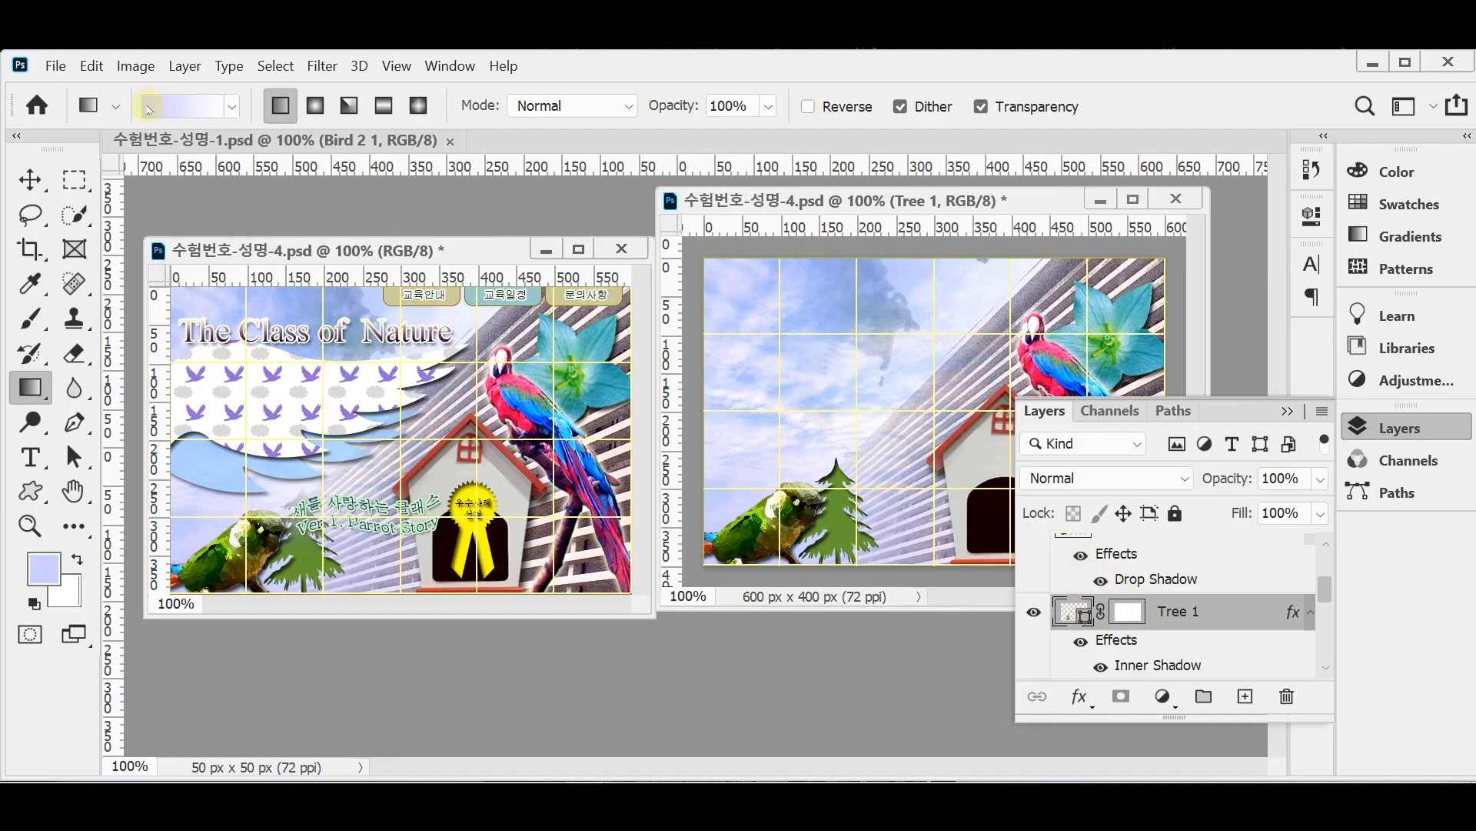
left_click(1127, 612)
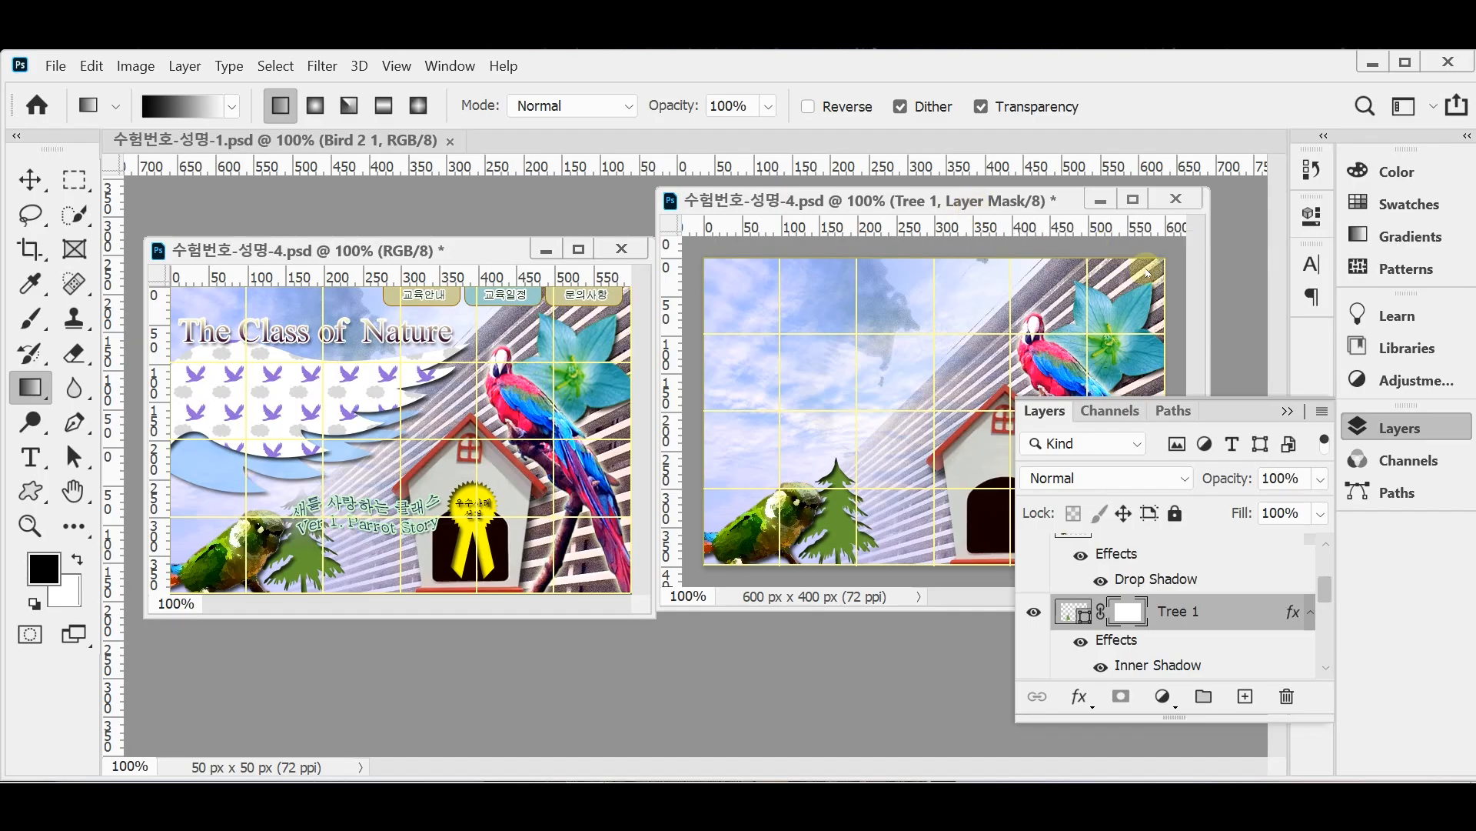
left_click(1381, 431)
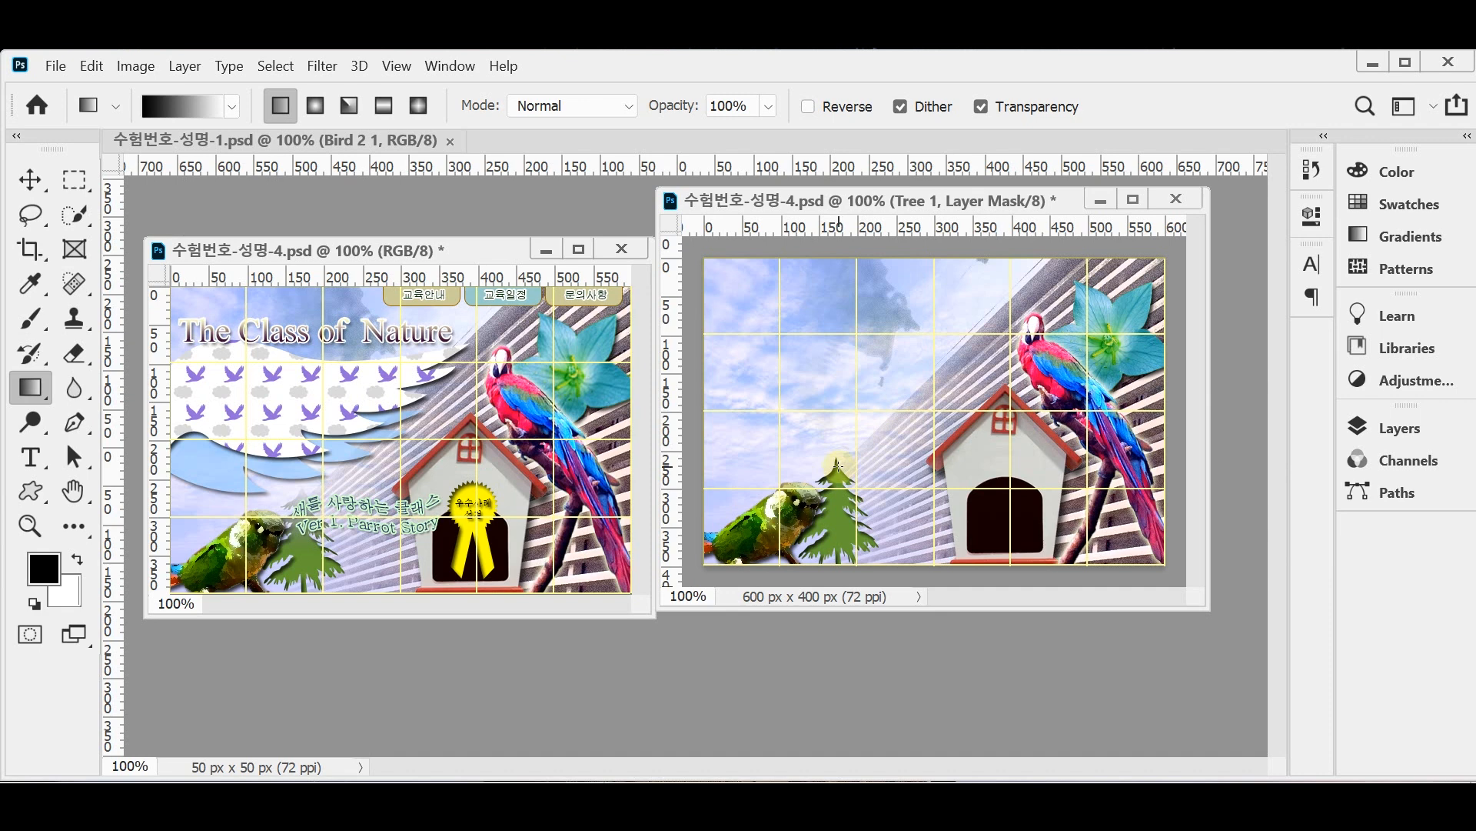
left_click_drag(838, 460, 837, 530)
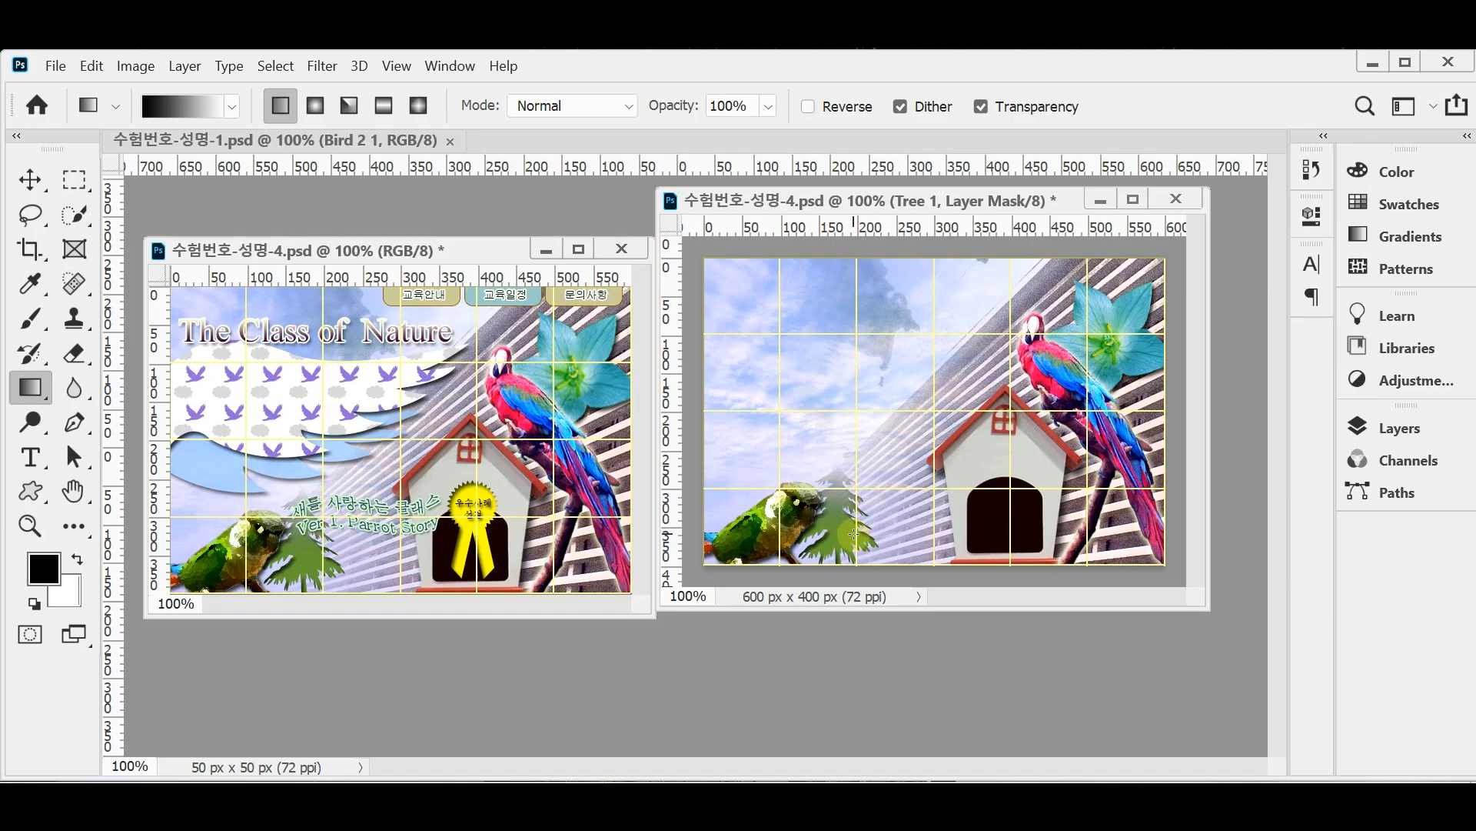
key("ctrl+z")
left_click_drag(928, 466, 929, 466)
- Draw the Ribbon 1 custom shape from the Banners and Awards shapes, 64 x 123 px, over the birdhouse's doorway
left_click(31, 491)
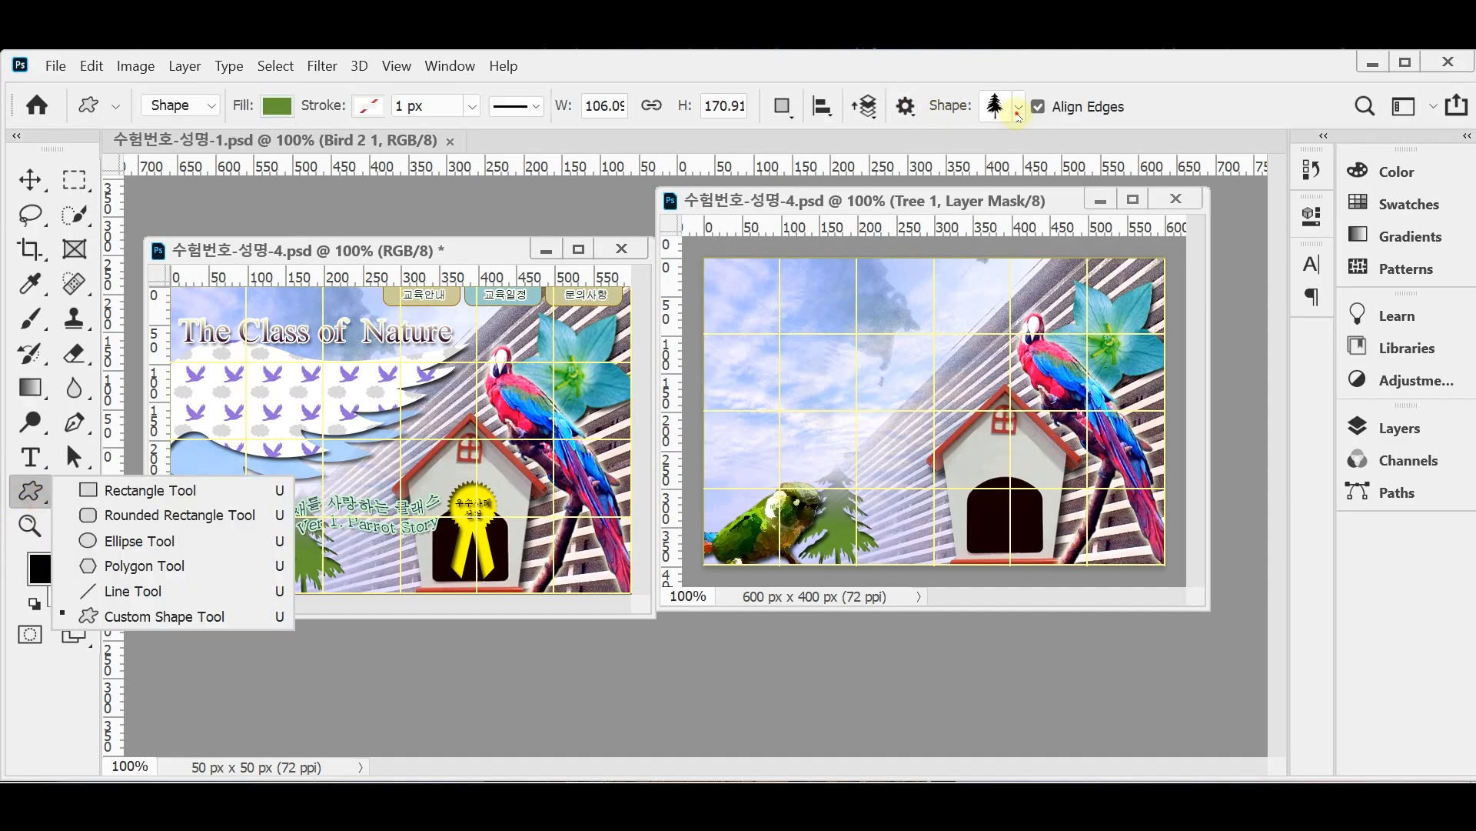
left_click(1018, 113)
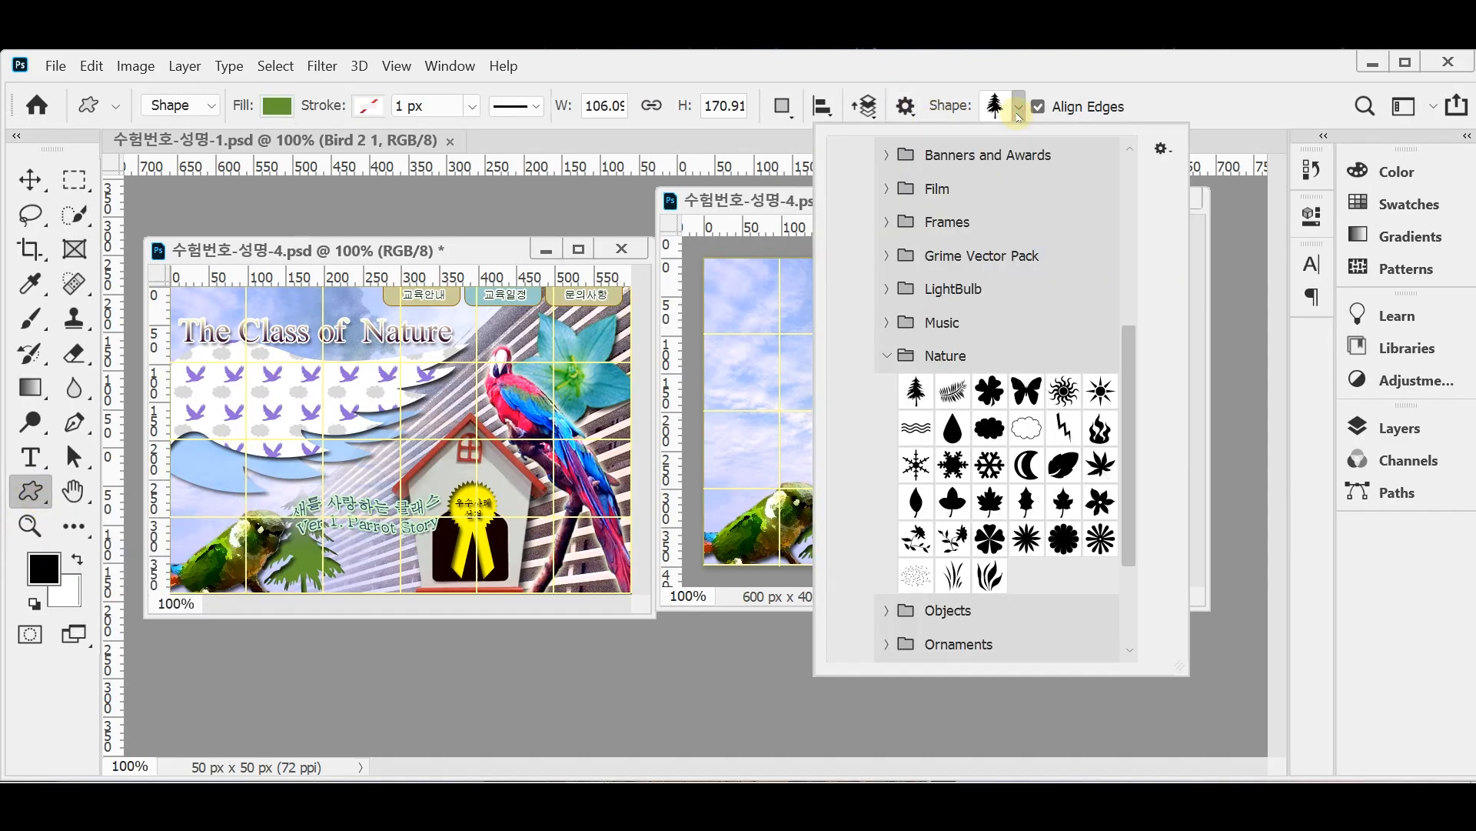
left_click(887, 355)
scroll(1034, 399, "up", 2)
scroll(1032, 423, "up", 3)
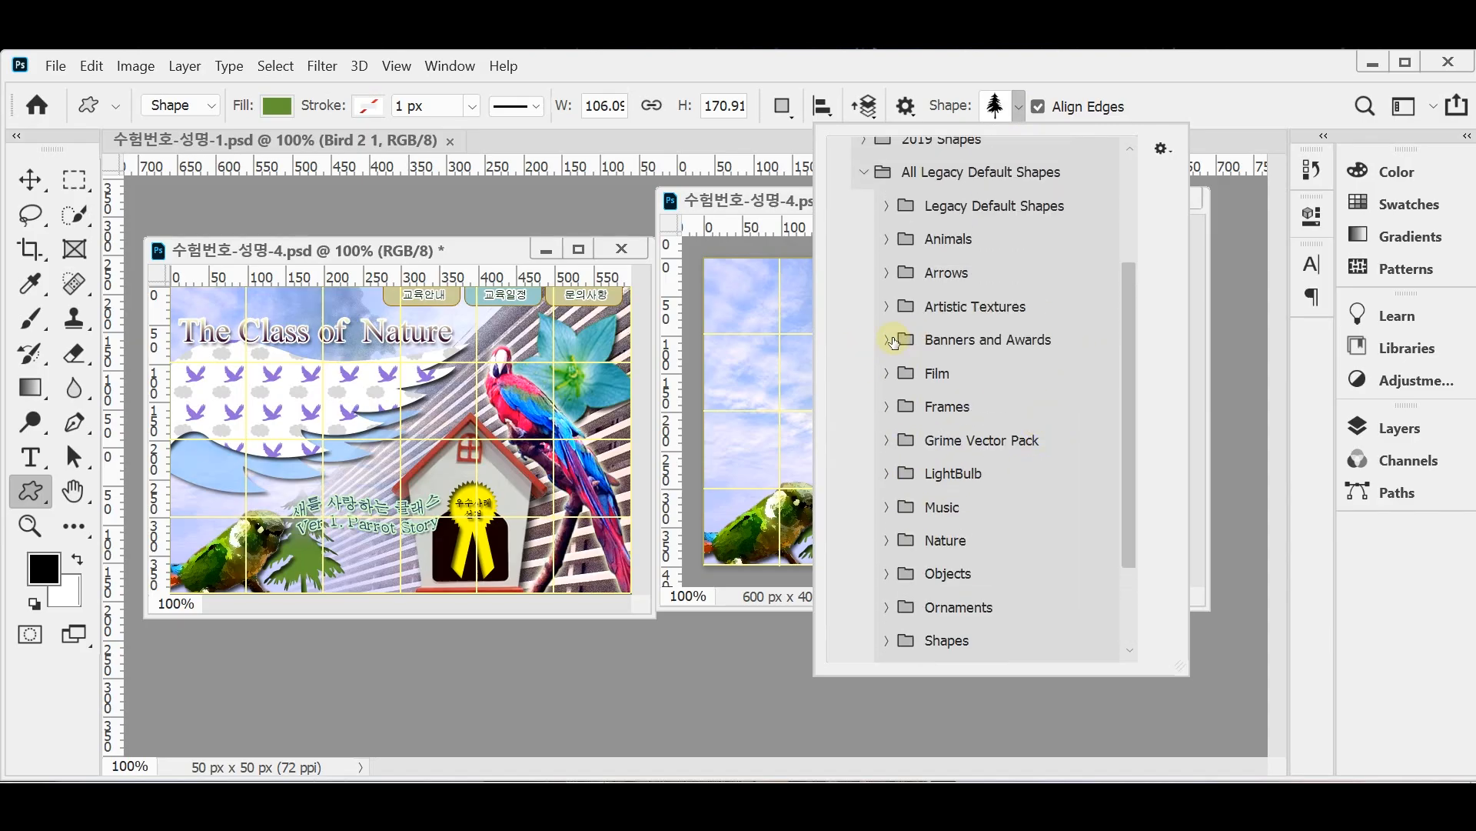
left_click(885, 343)
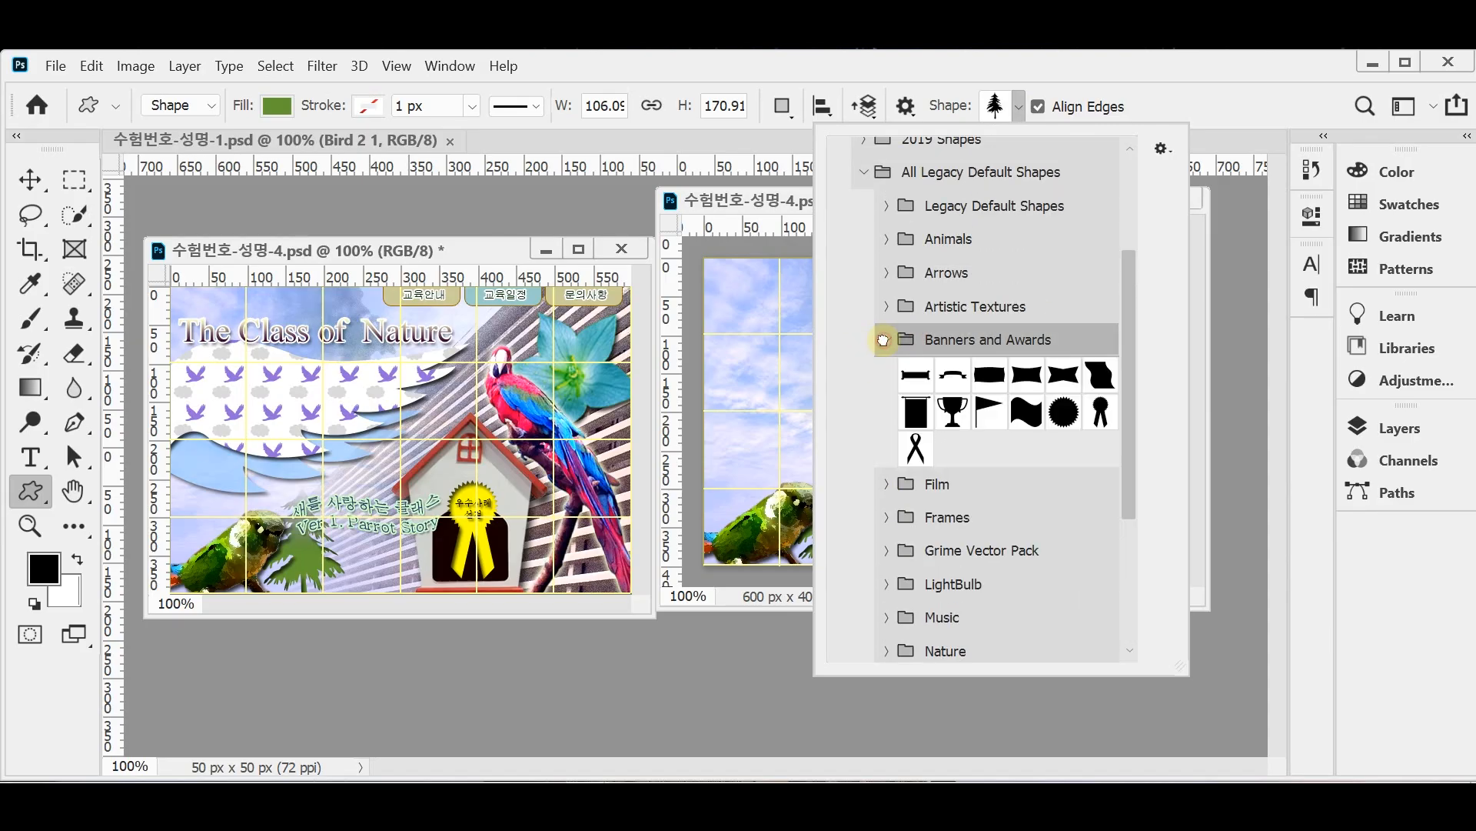
left_click(1103, 419)
left_click(1093, 76)
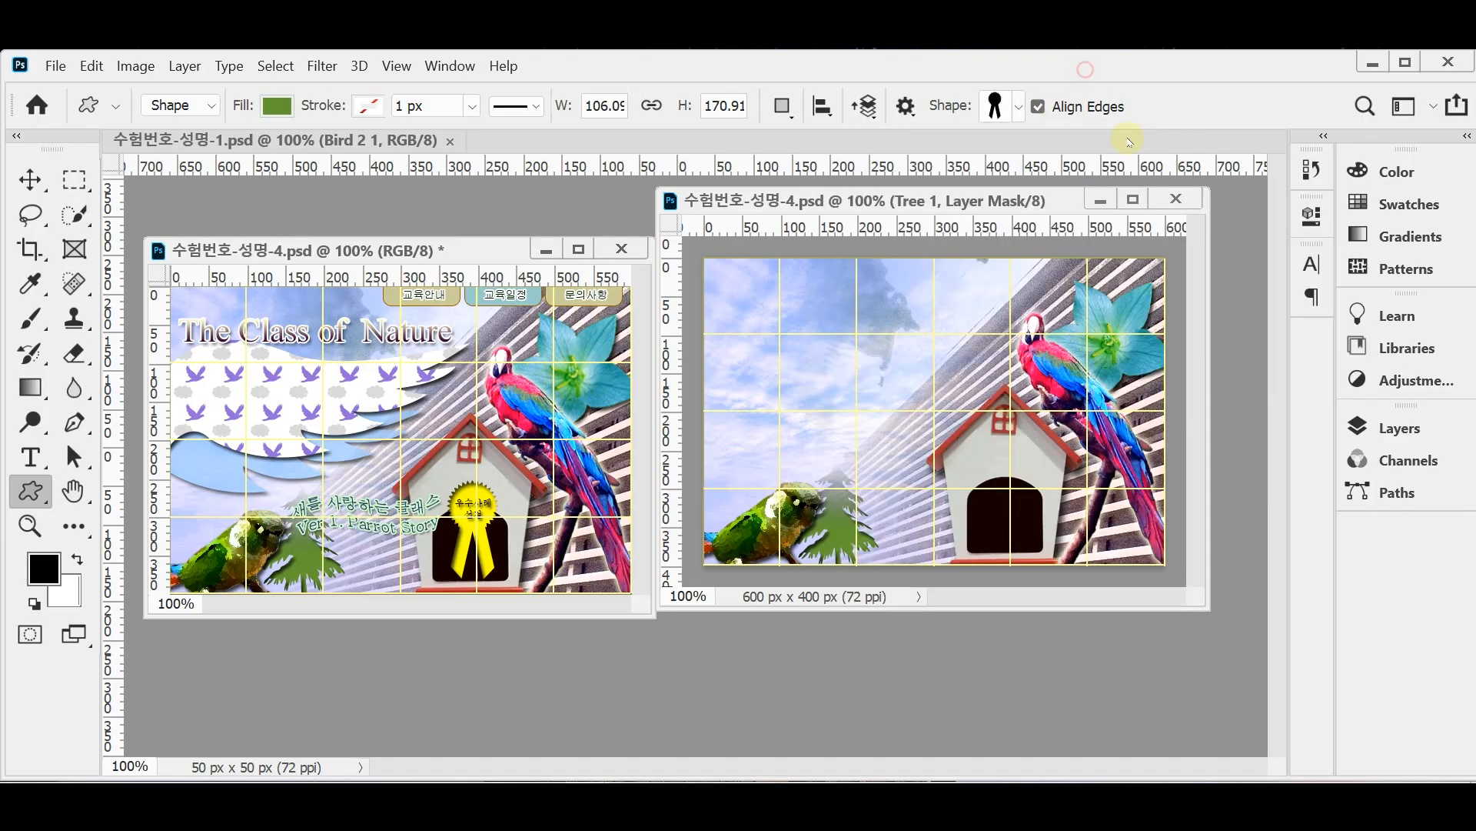
left_click_drag(988, 468, 1051, 557)
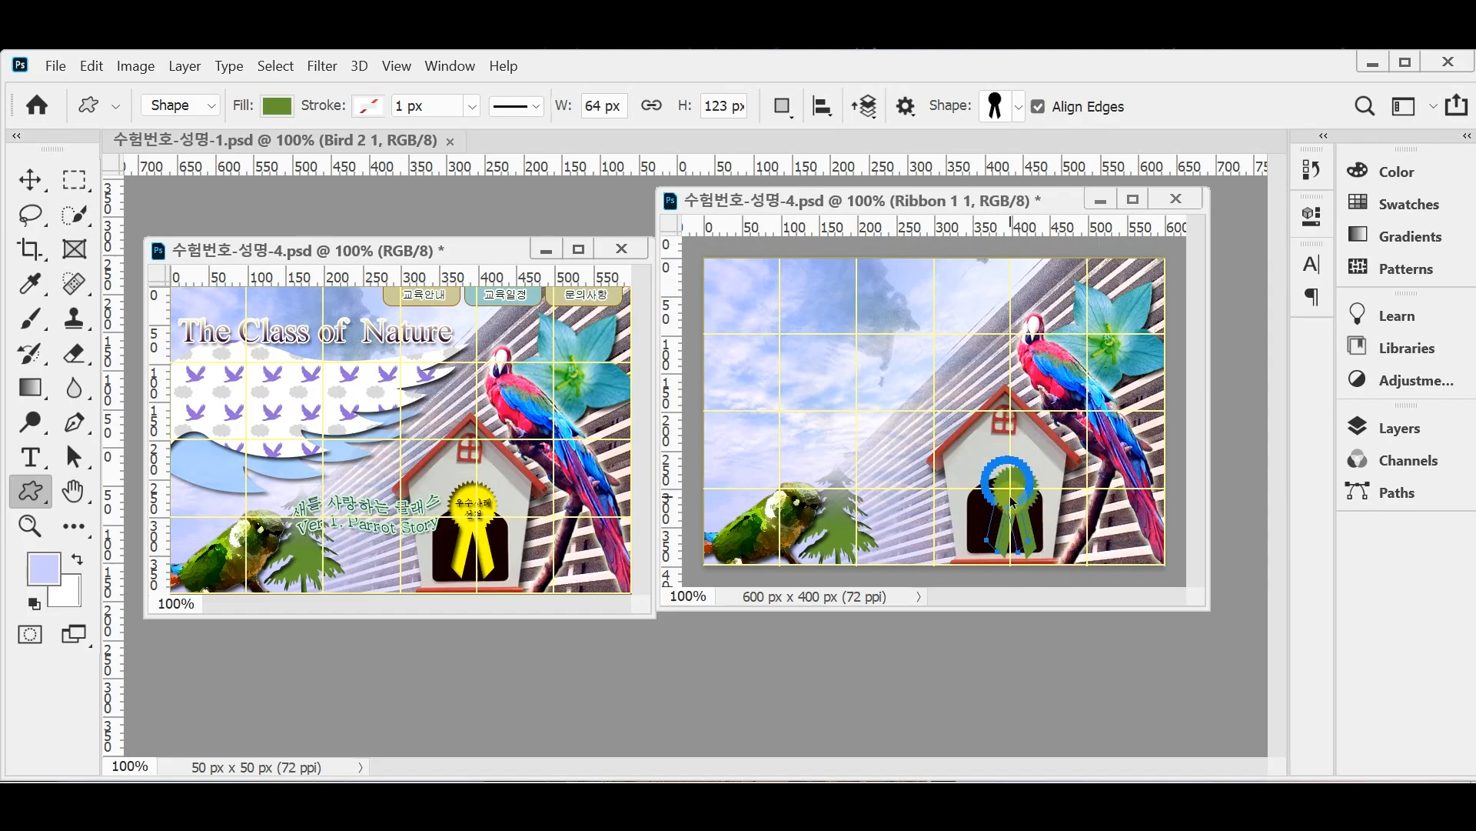
left_click_drag(1012, 500, 1012, 494)
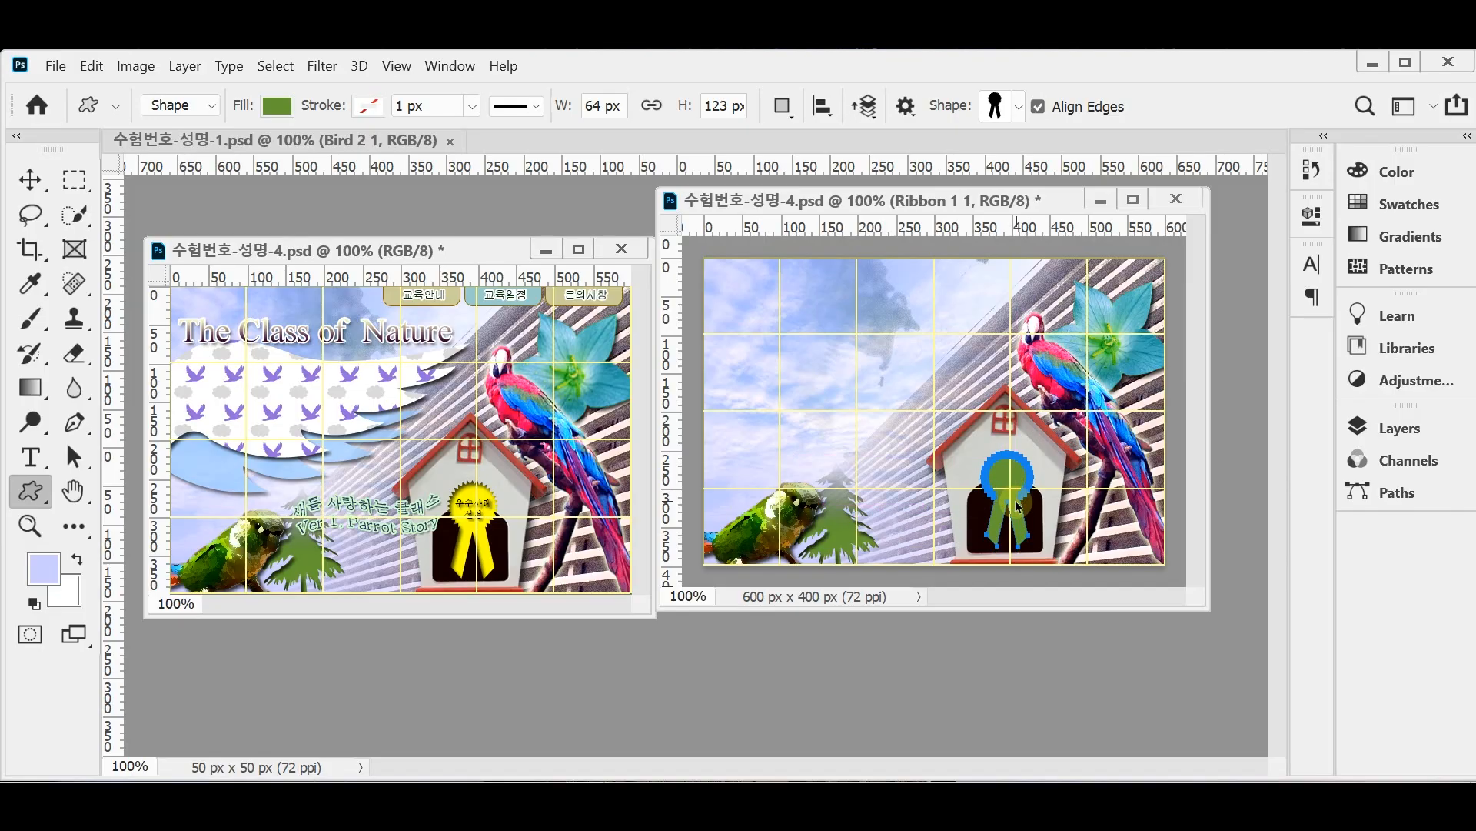
- Set the fill colour of the ribbon shape over the birdhouse to yellow, #ff0
left_click(1376, 435)
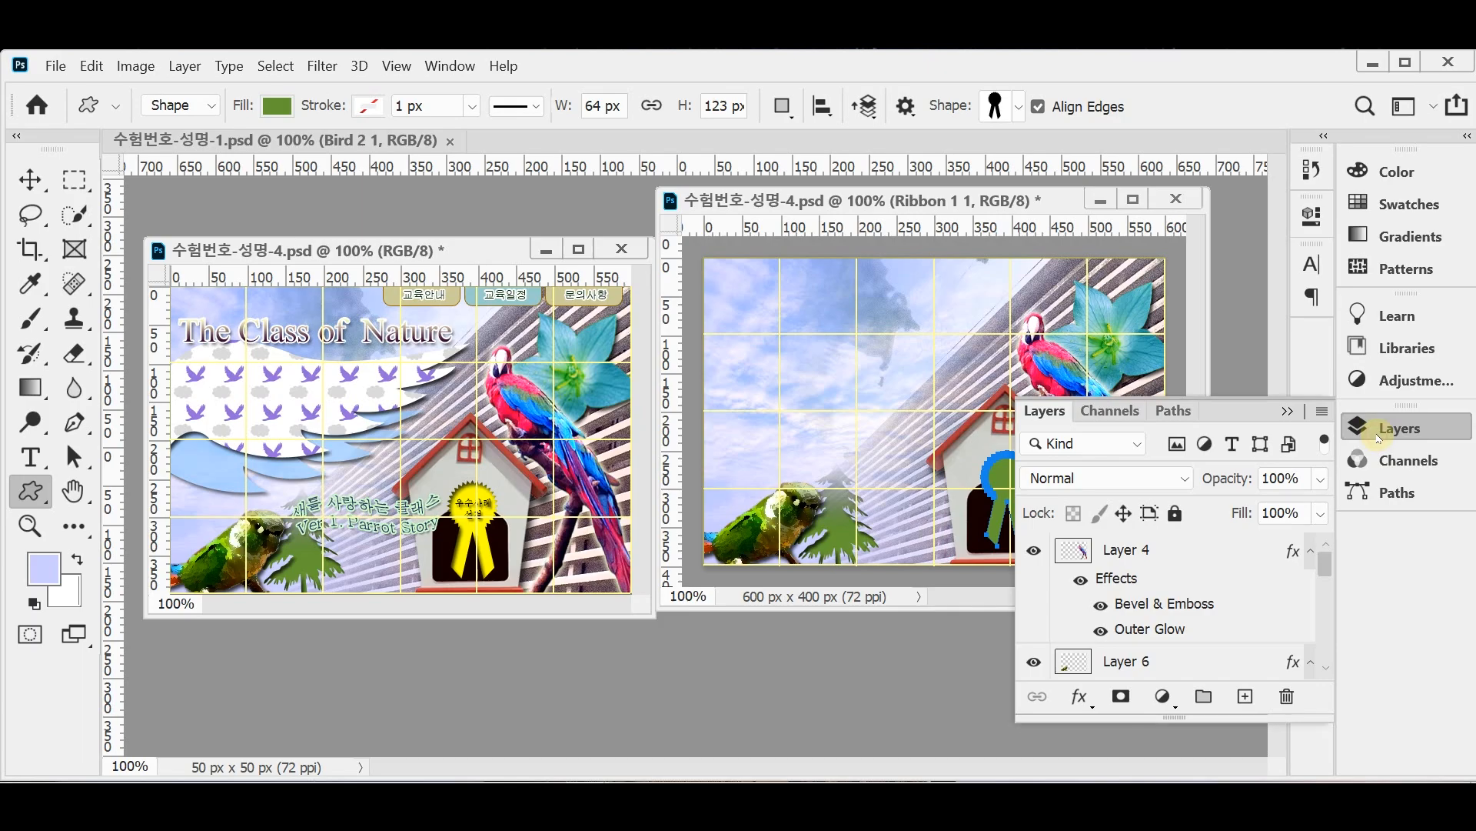
scroll(1241, 593, "down", 3)
scroll(1200, 613, "up", 2)
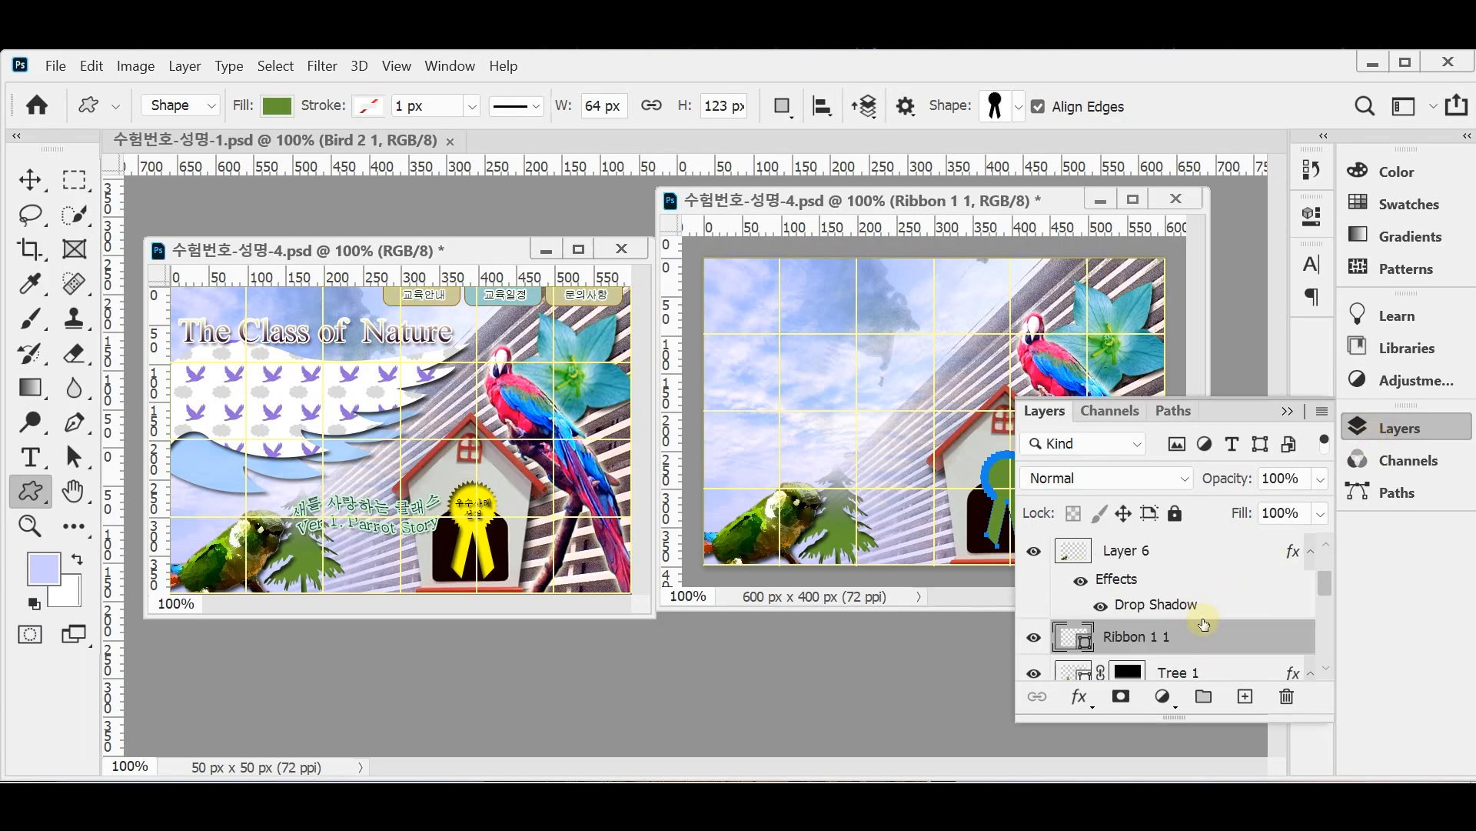
double_click(1085, 641)
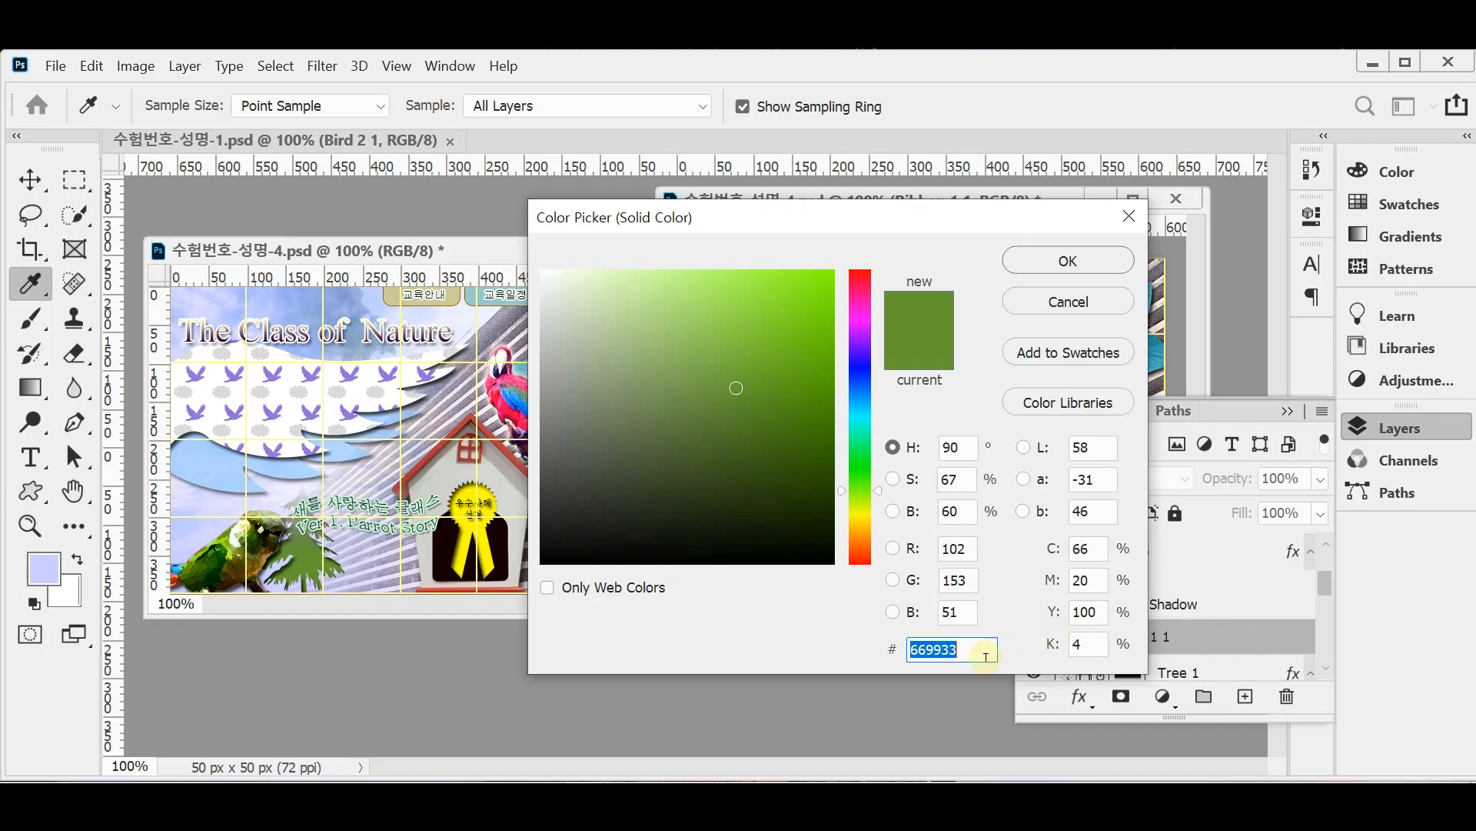
type("ff")
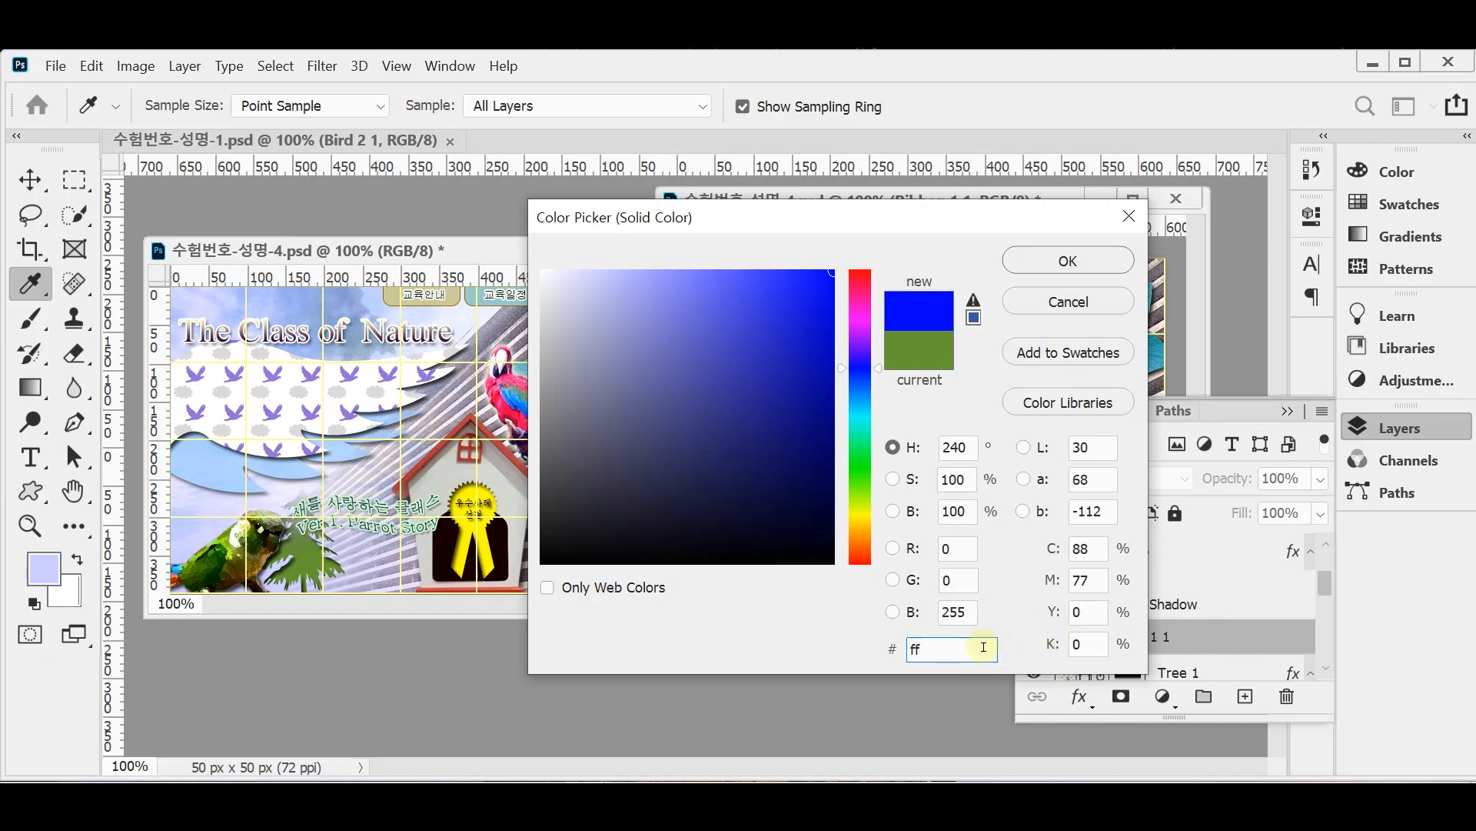
type("0")
left_click(1068, 261)
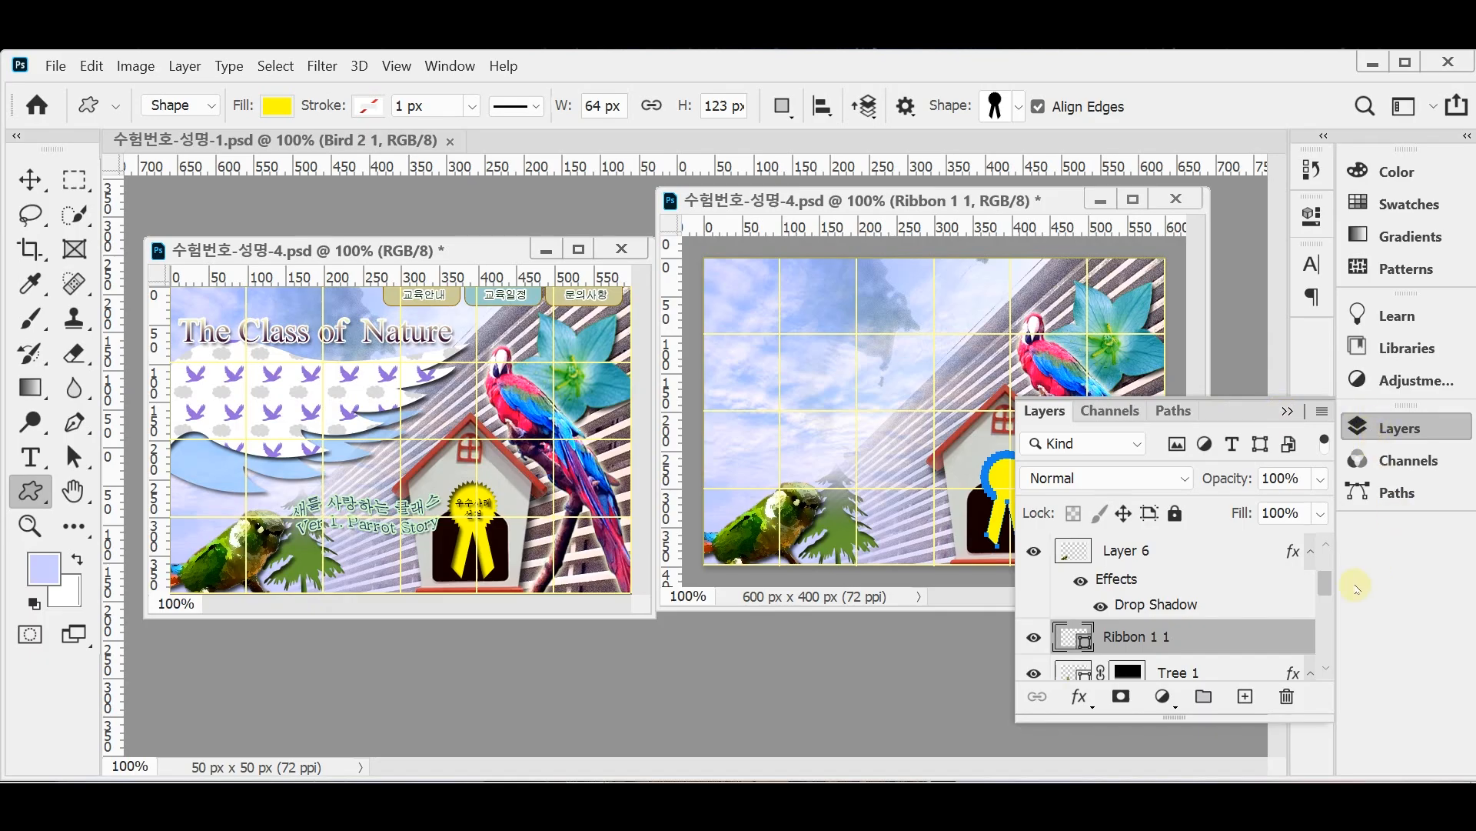
- Add an Inner Shadow with its default settings to the ribbon layer and save the file
left_click(1075, 697)
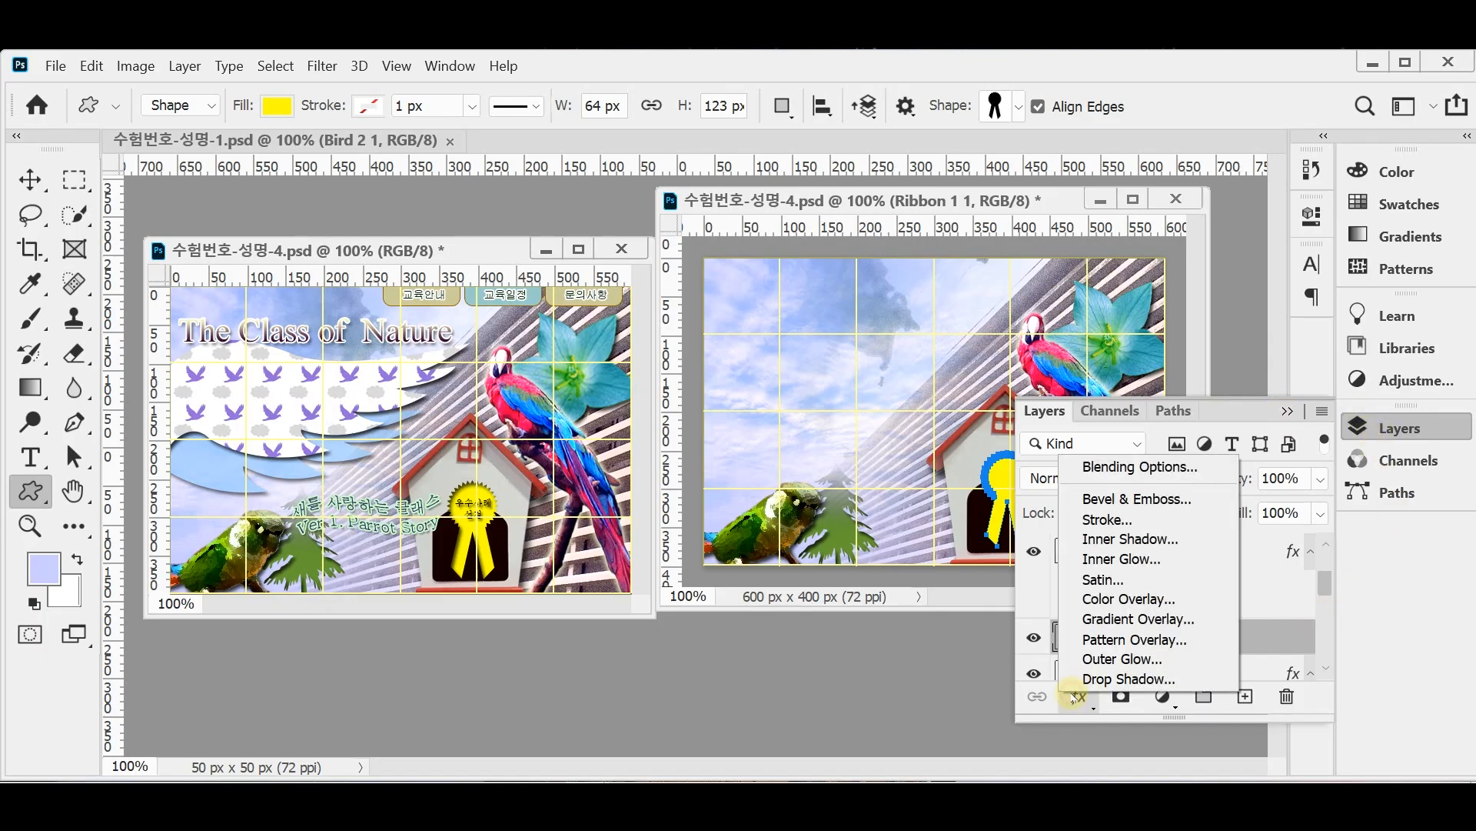
left_click(1153, 538)
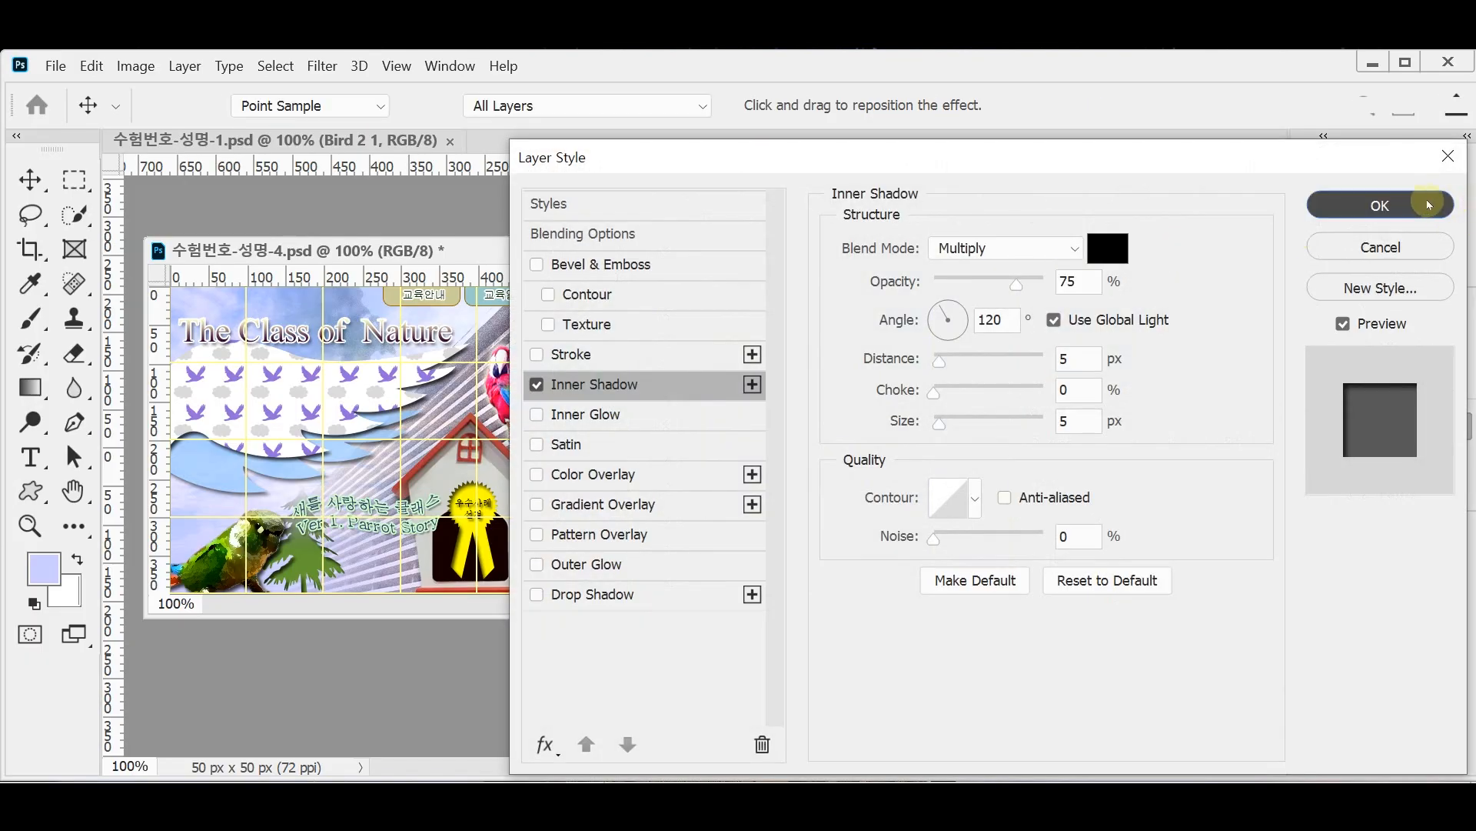
left_click(1456, 206)
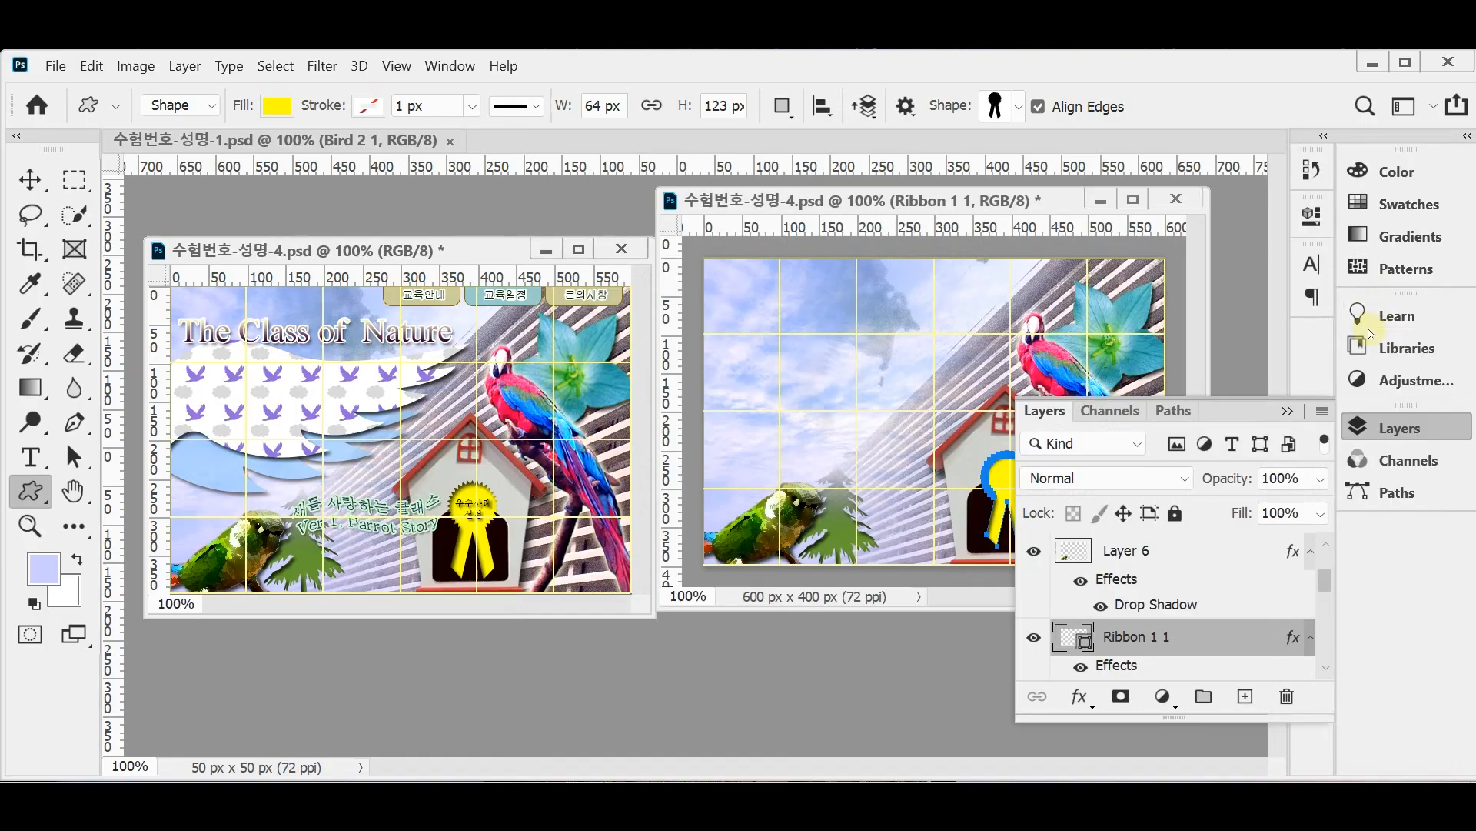
left_click(1365, 428)
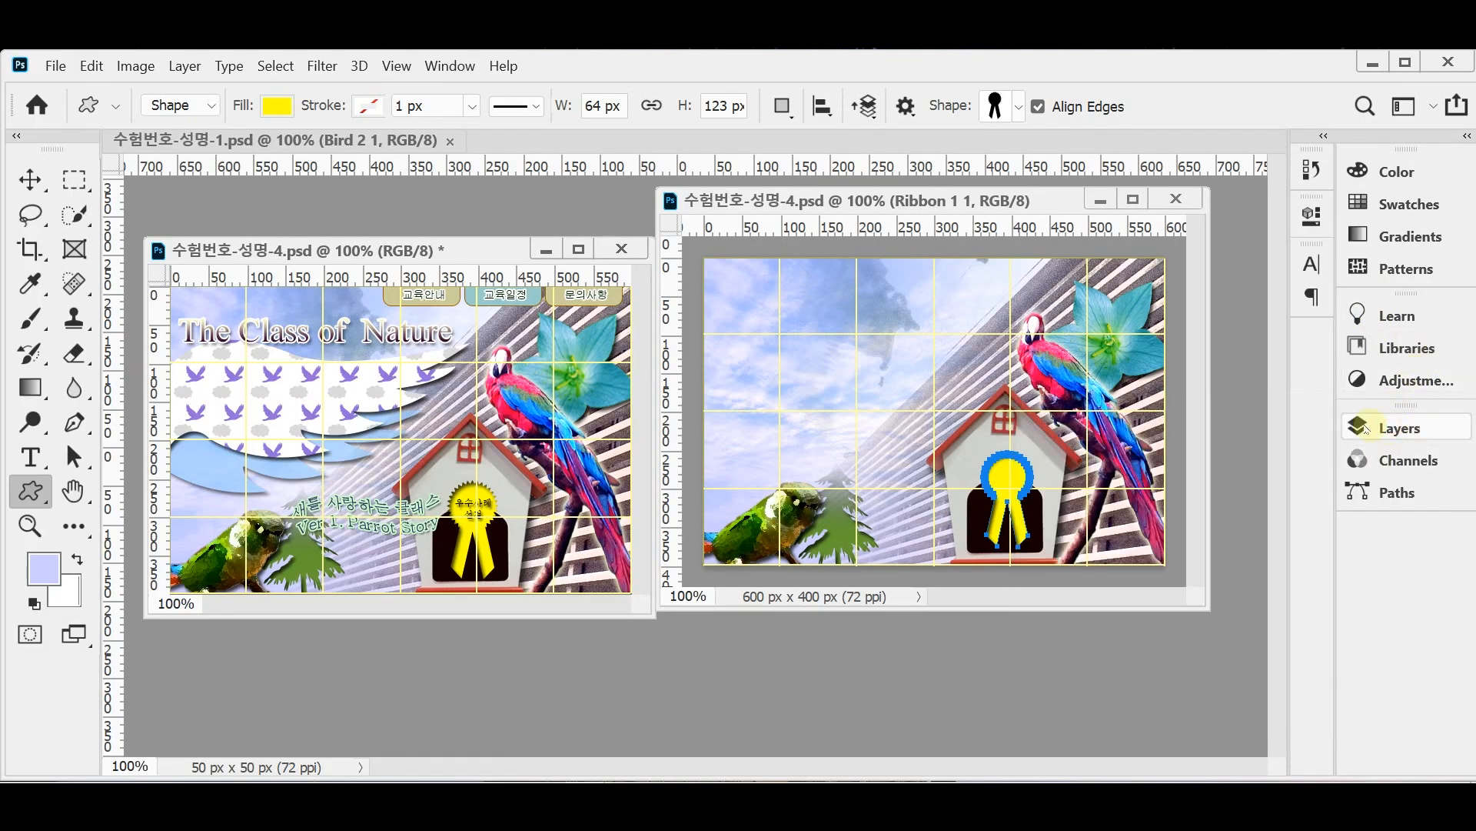
- Examine the font, size, alignment and colour of the badge text 우수사례 선정 in the finished reference file
left_click(457, 504)
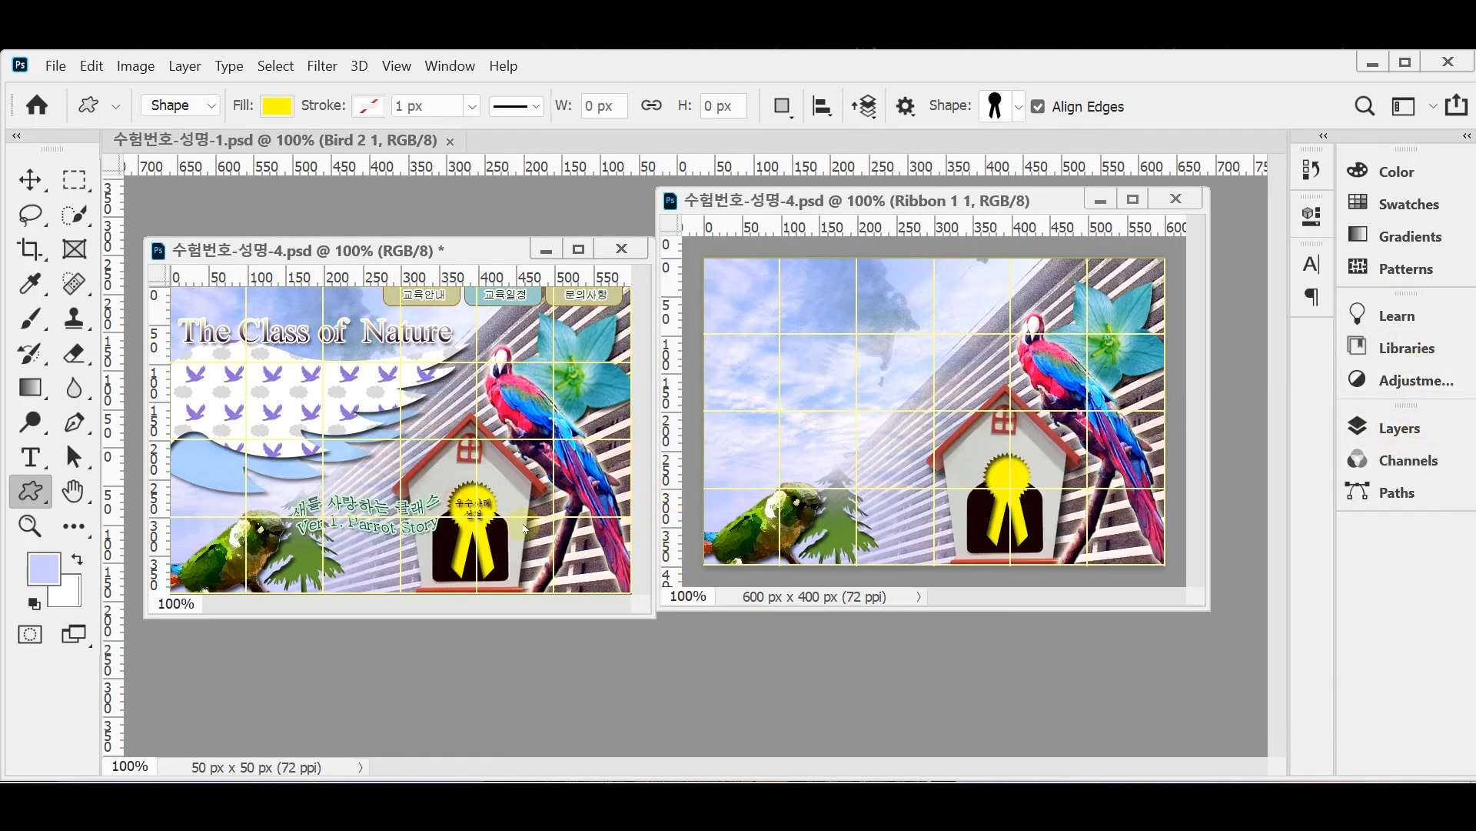
left_click_drag(472, 539, 507, 517)
left_click(508, 518)
left_click(507, 518)
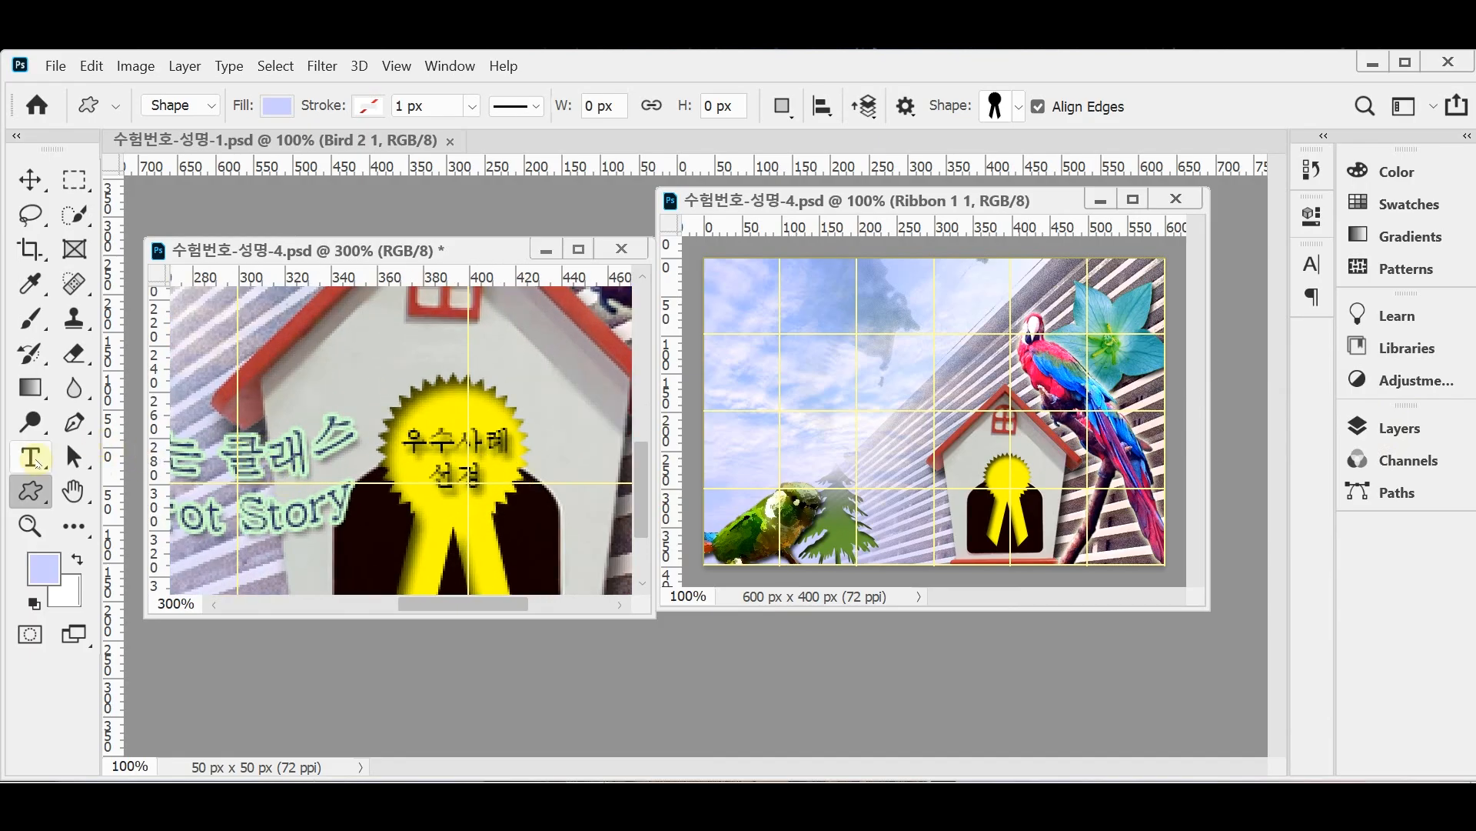
left_click(31, 459)
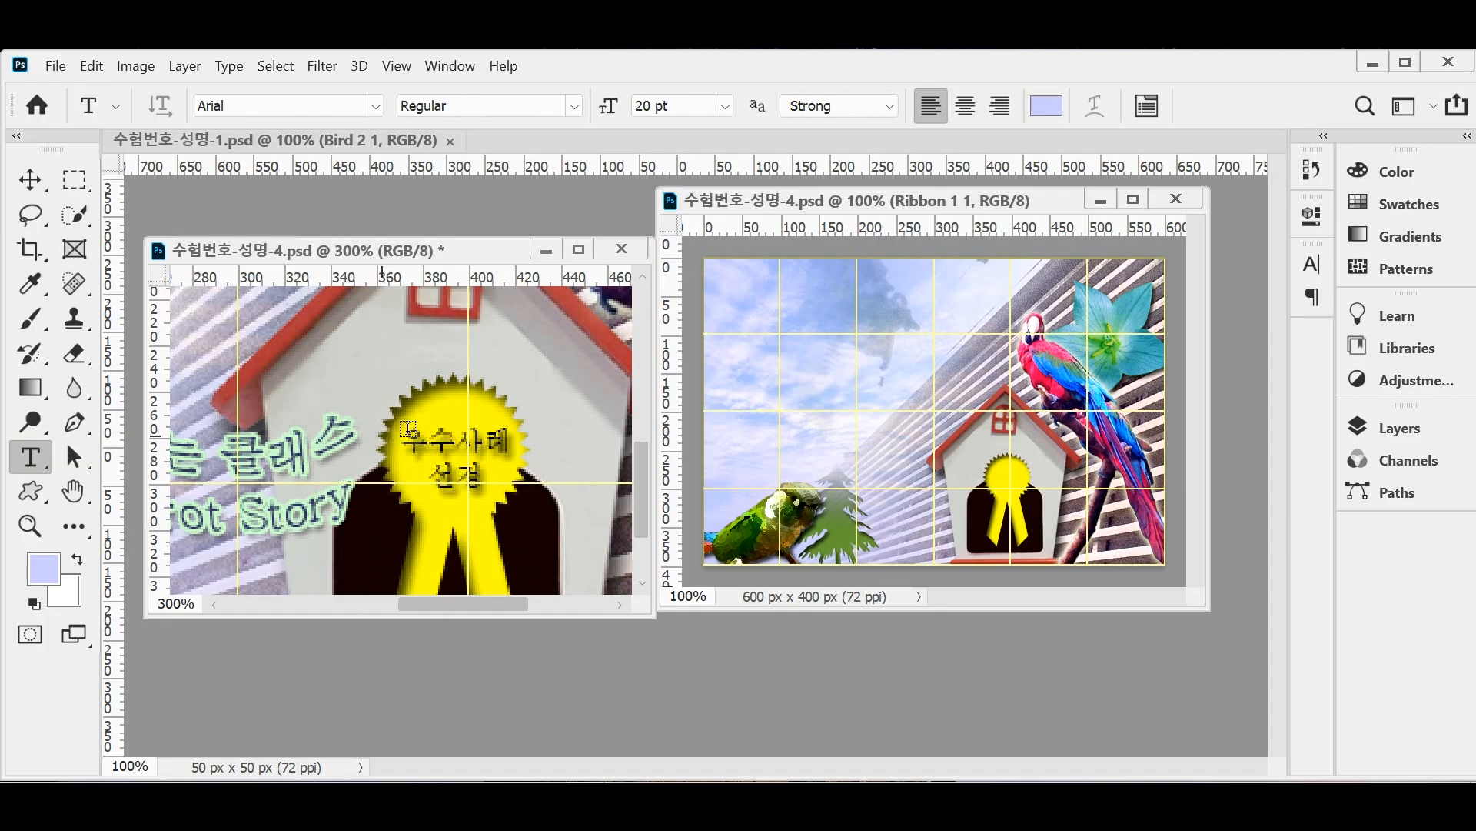
left_click(459, 447)
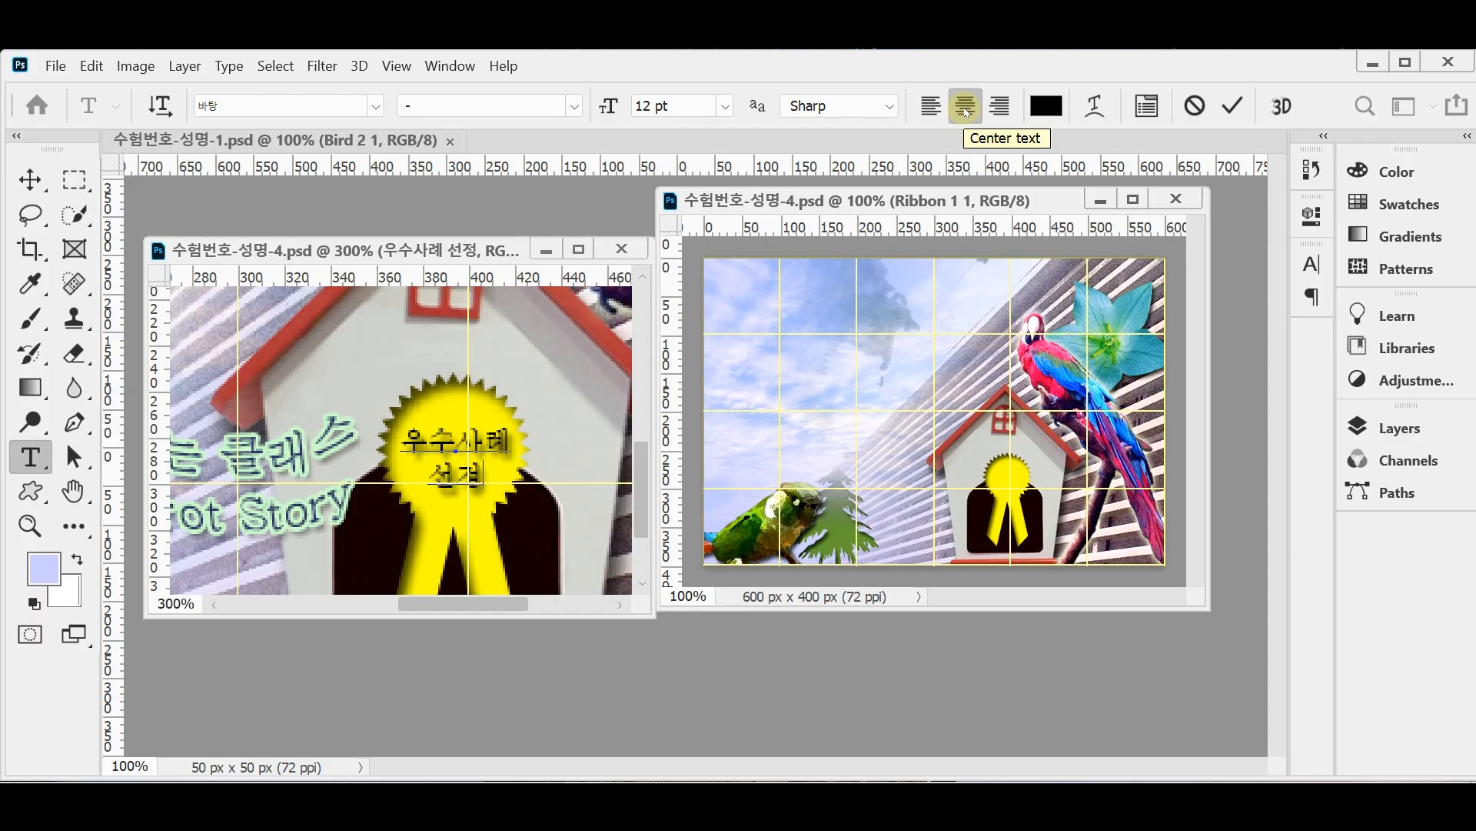
left_click(1046, 106)
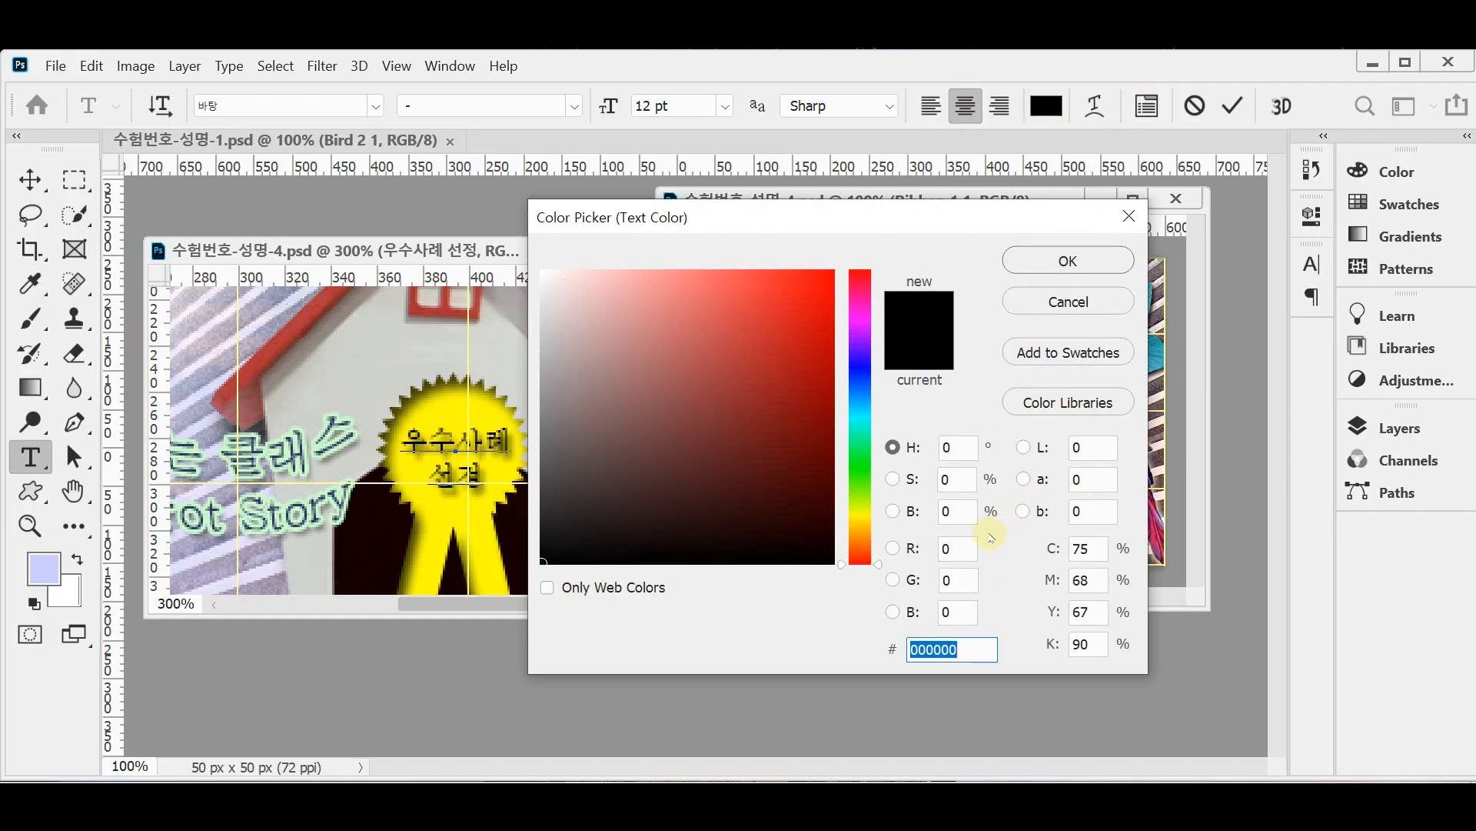
left_click(829, 562)
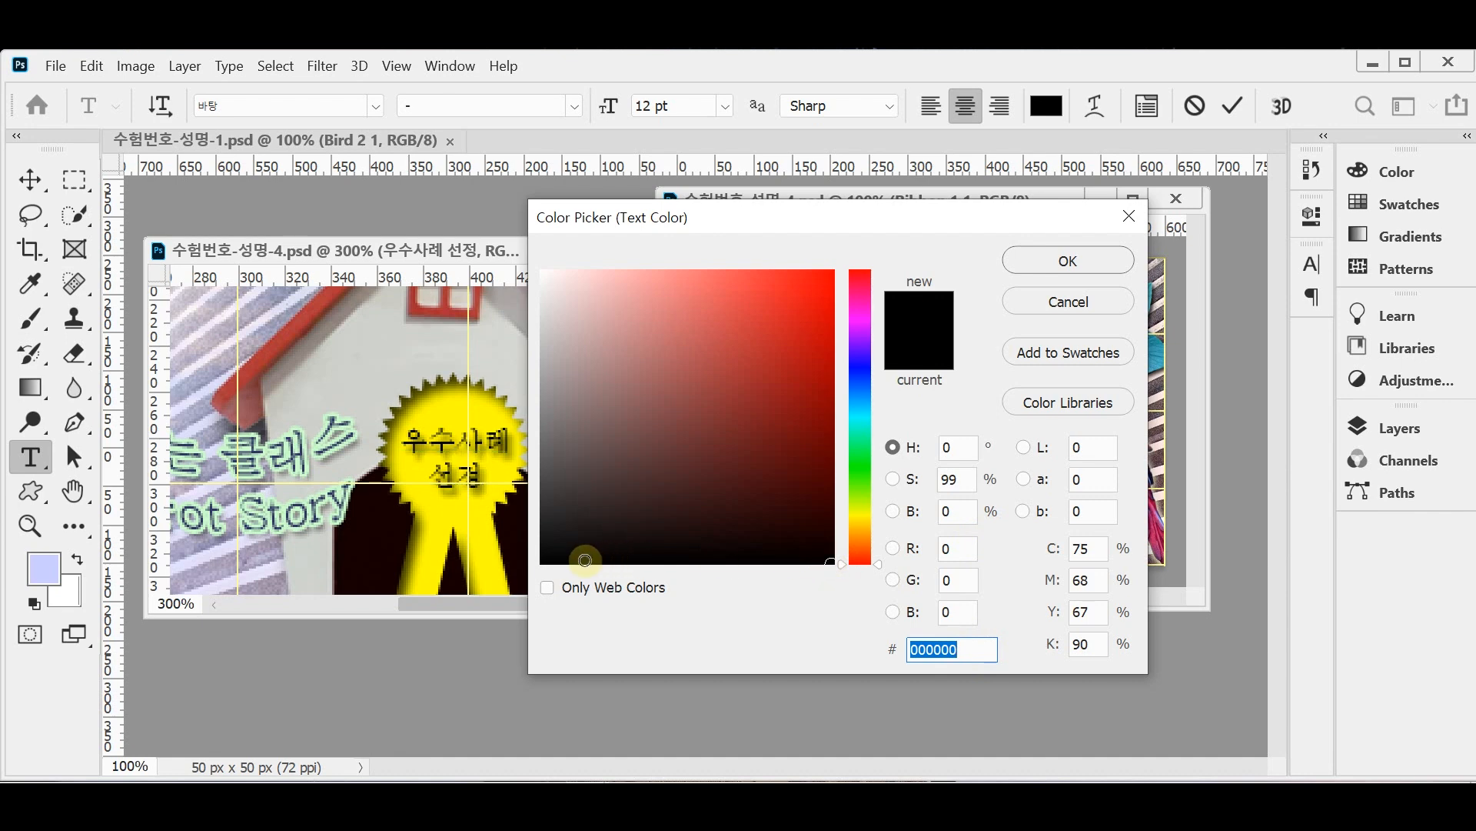
left_click(543, 567)
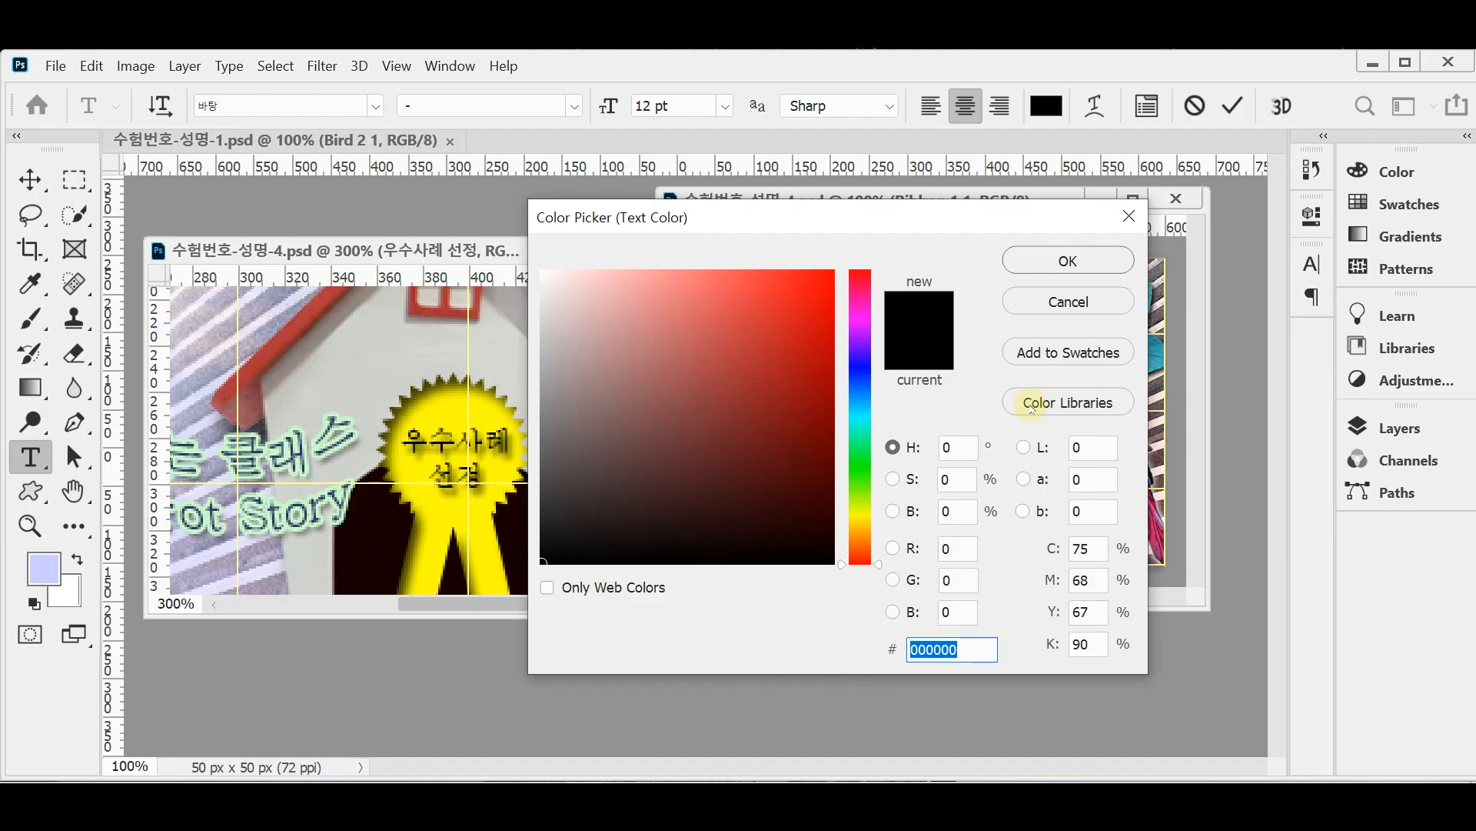
key("Return")
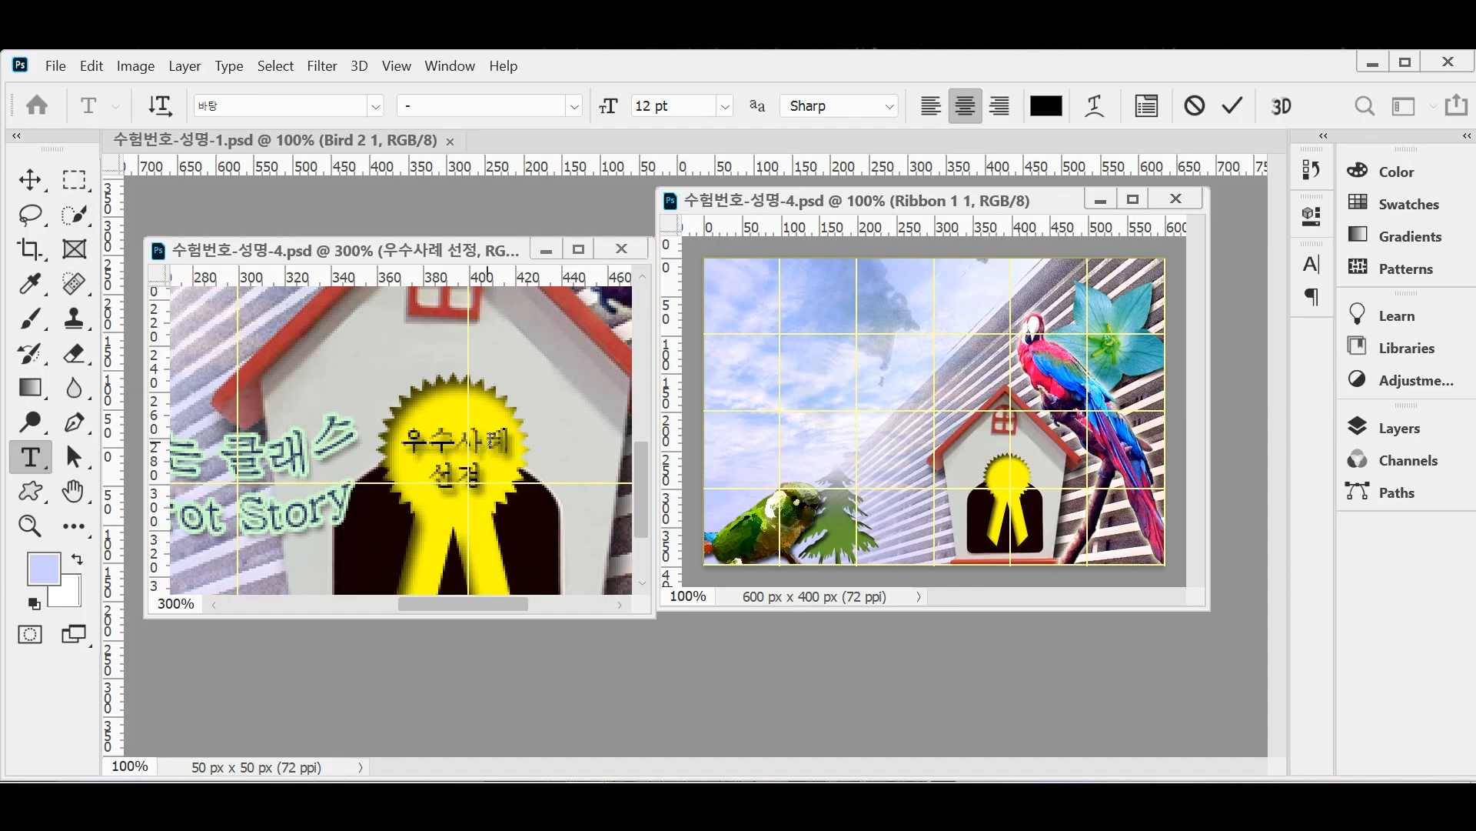
- Copy the 우수사례 선정 text layer from the reference onto the yellow ribbon in the working file and save
key("ctrl+Return")
left_click_drag(484, 453, 1016, 492)
key("ctrl+s")
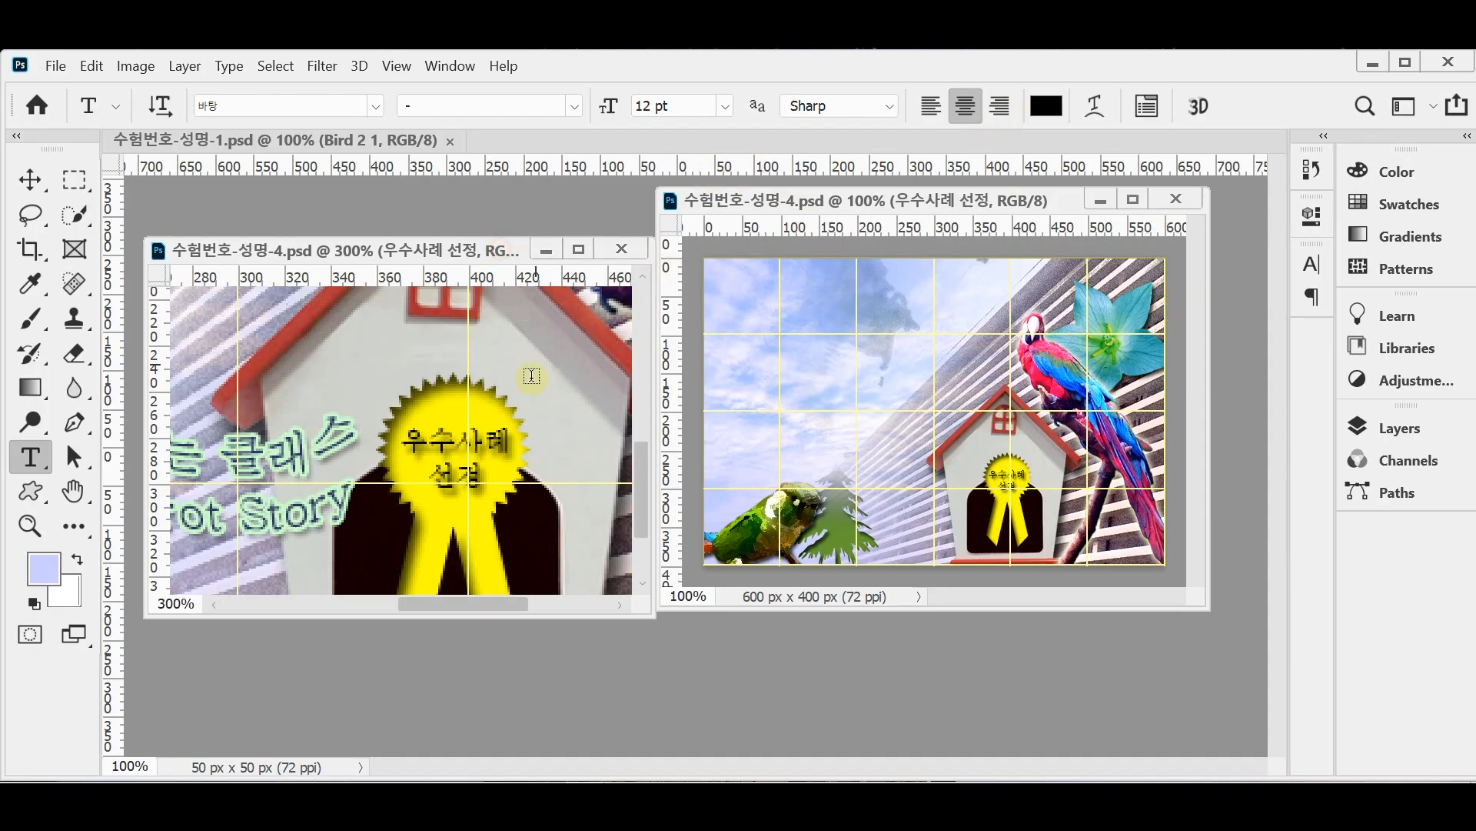
- Examine the menu buttons 교육안내, 교육일정 and 문의사항 in the reference file at 200%, widening its window
scroll(400, 438, "up", 6)
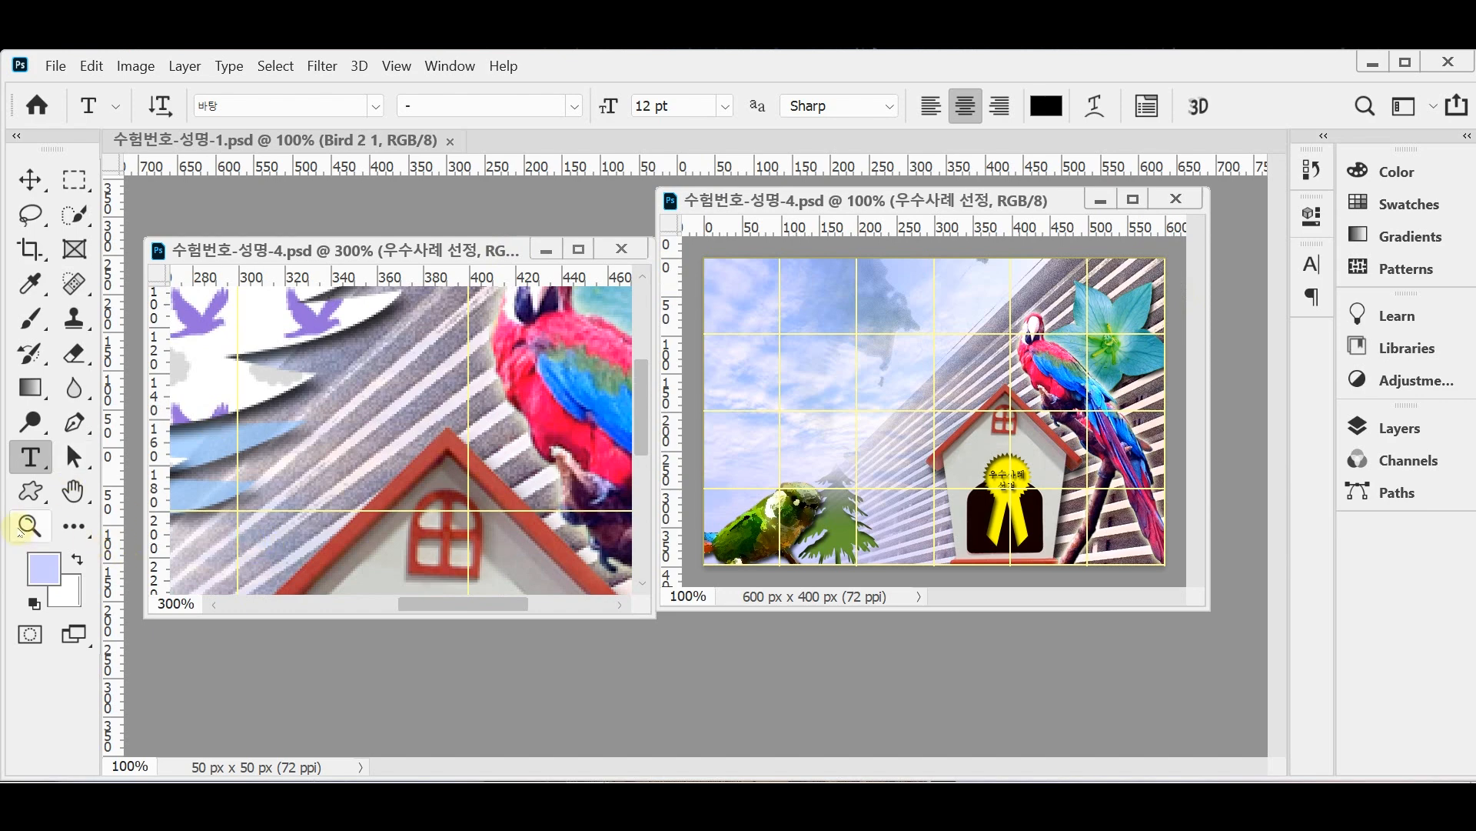
double_click(30, 525)
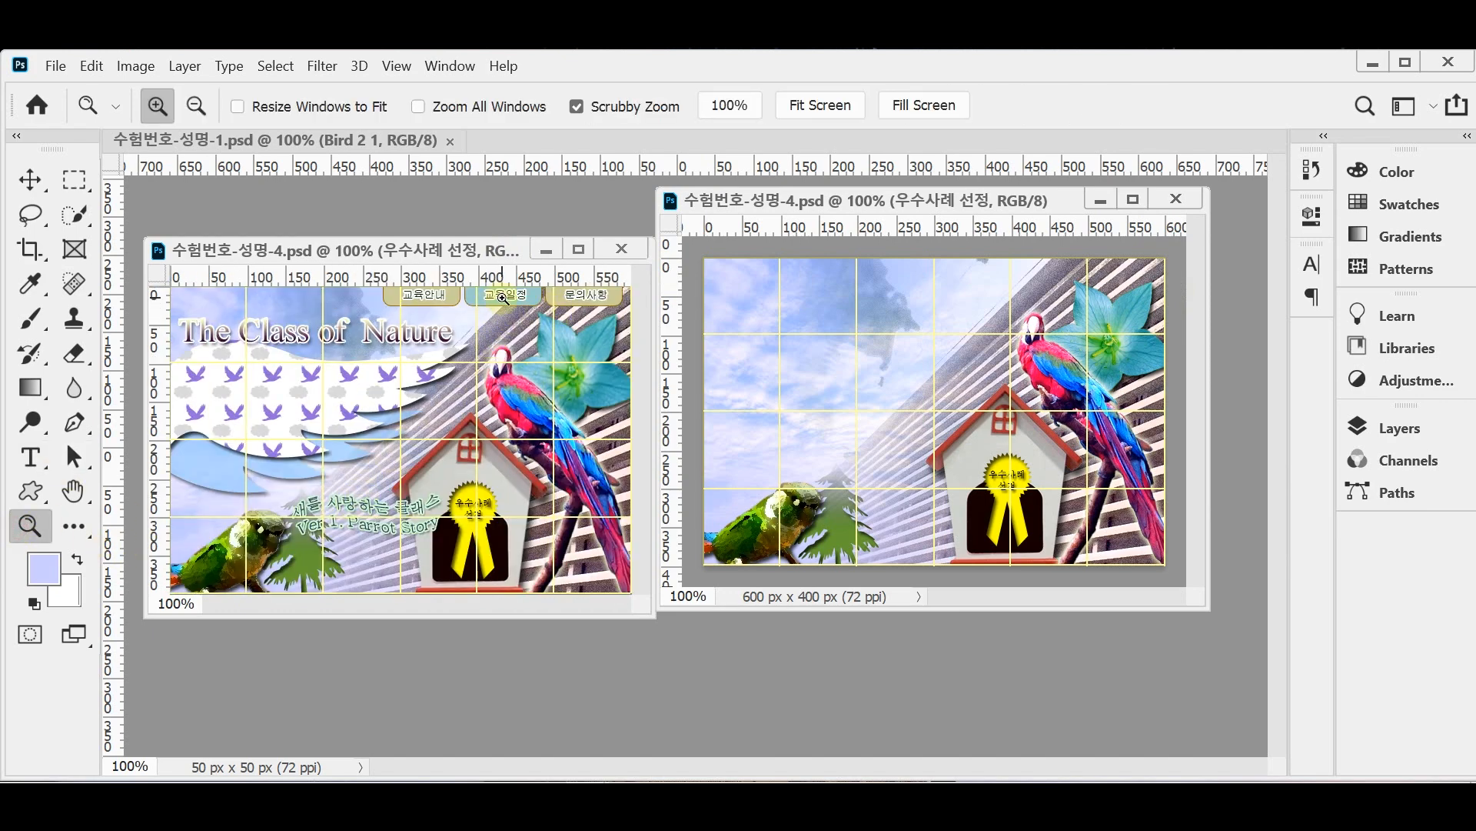
left_click(509, 302)
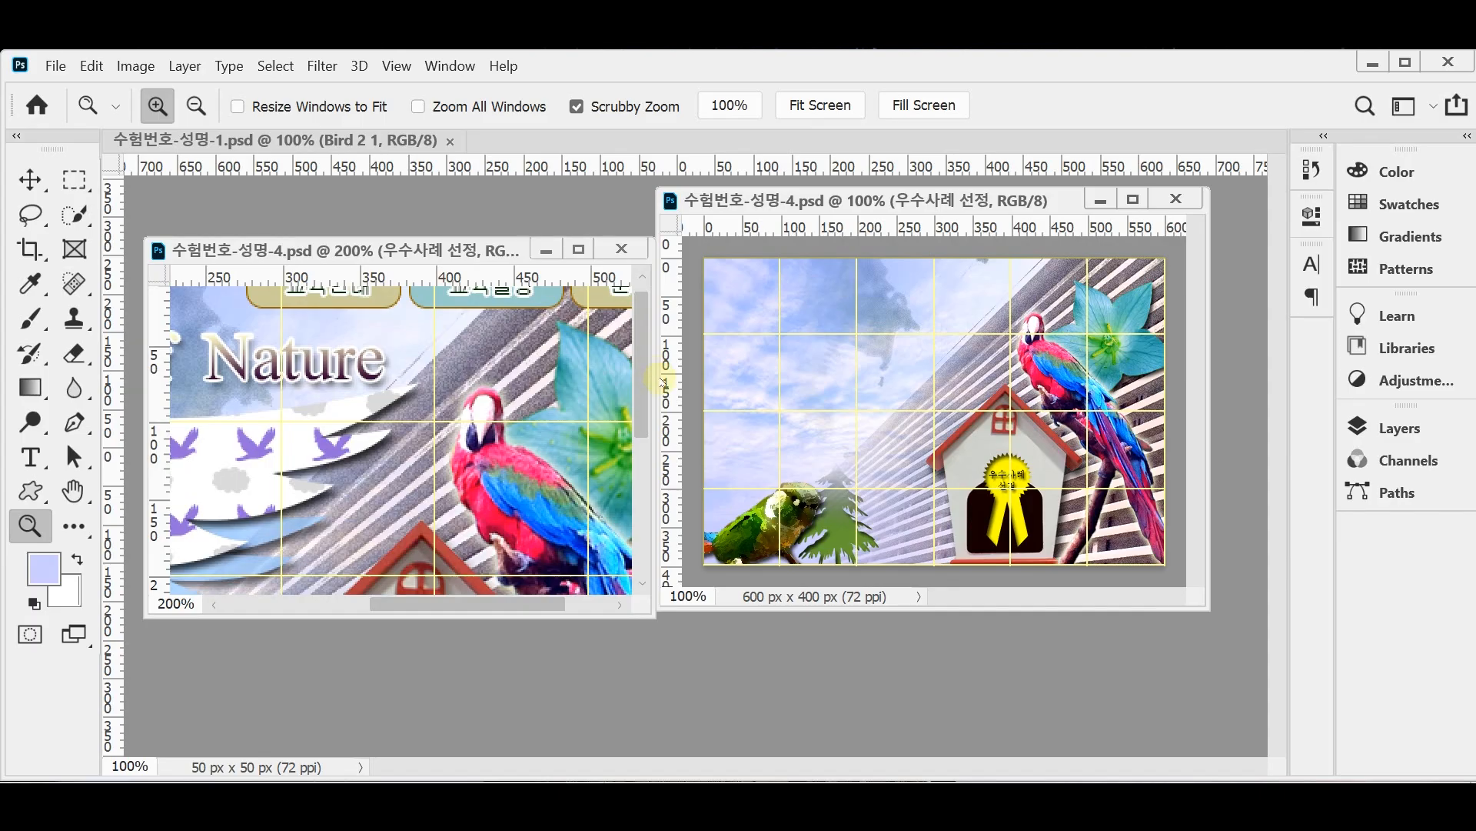
left_click_drag(652, 379, 760, 377)
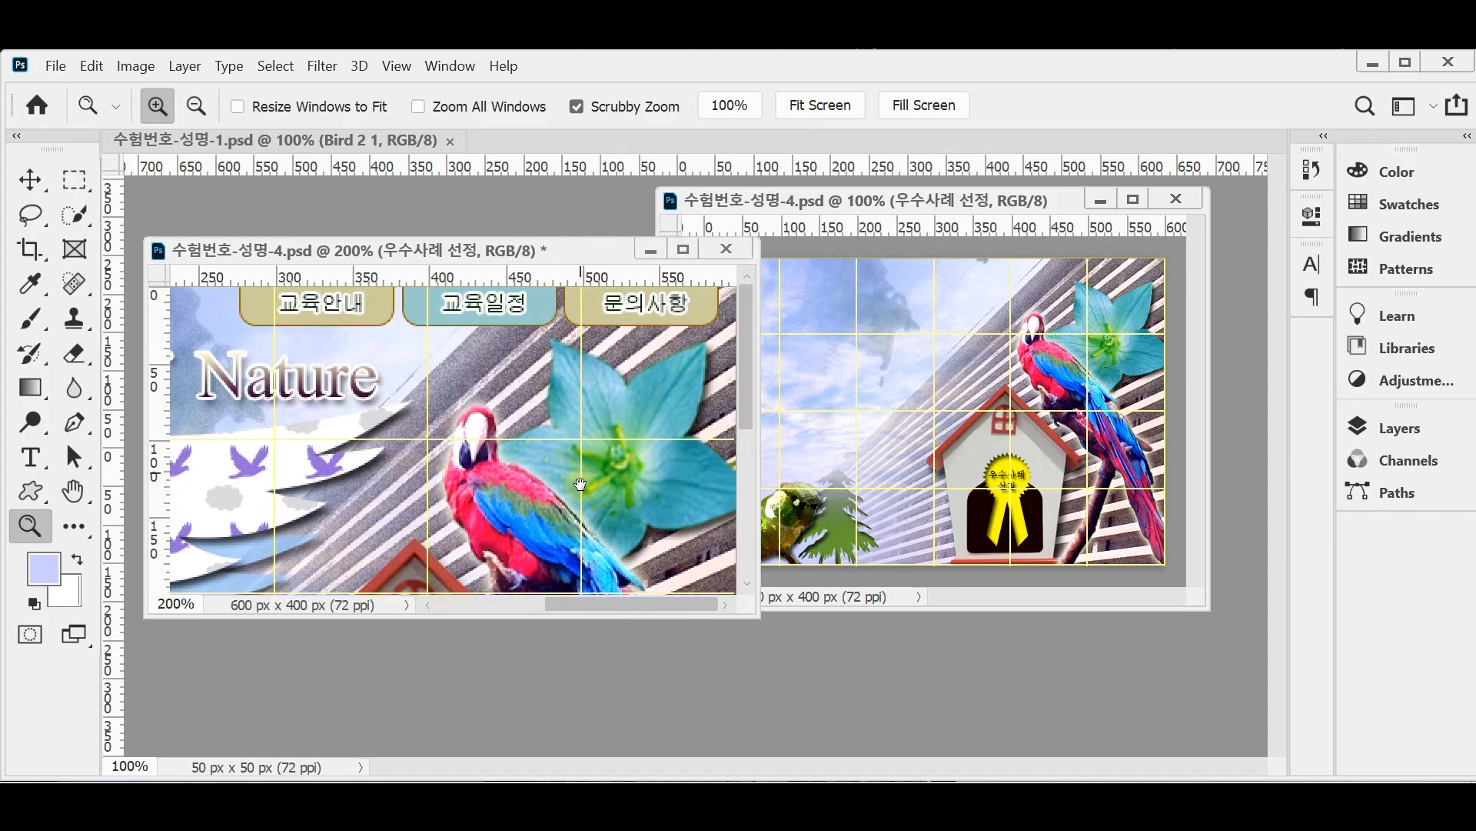
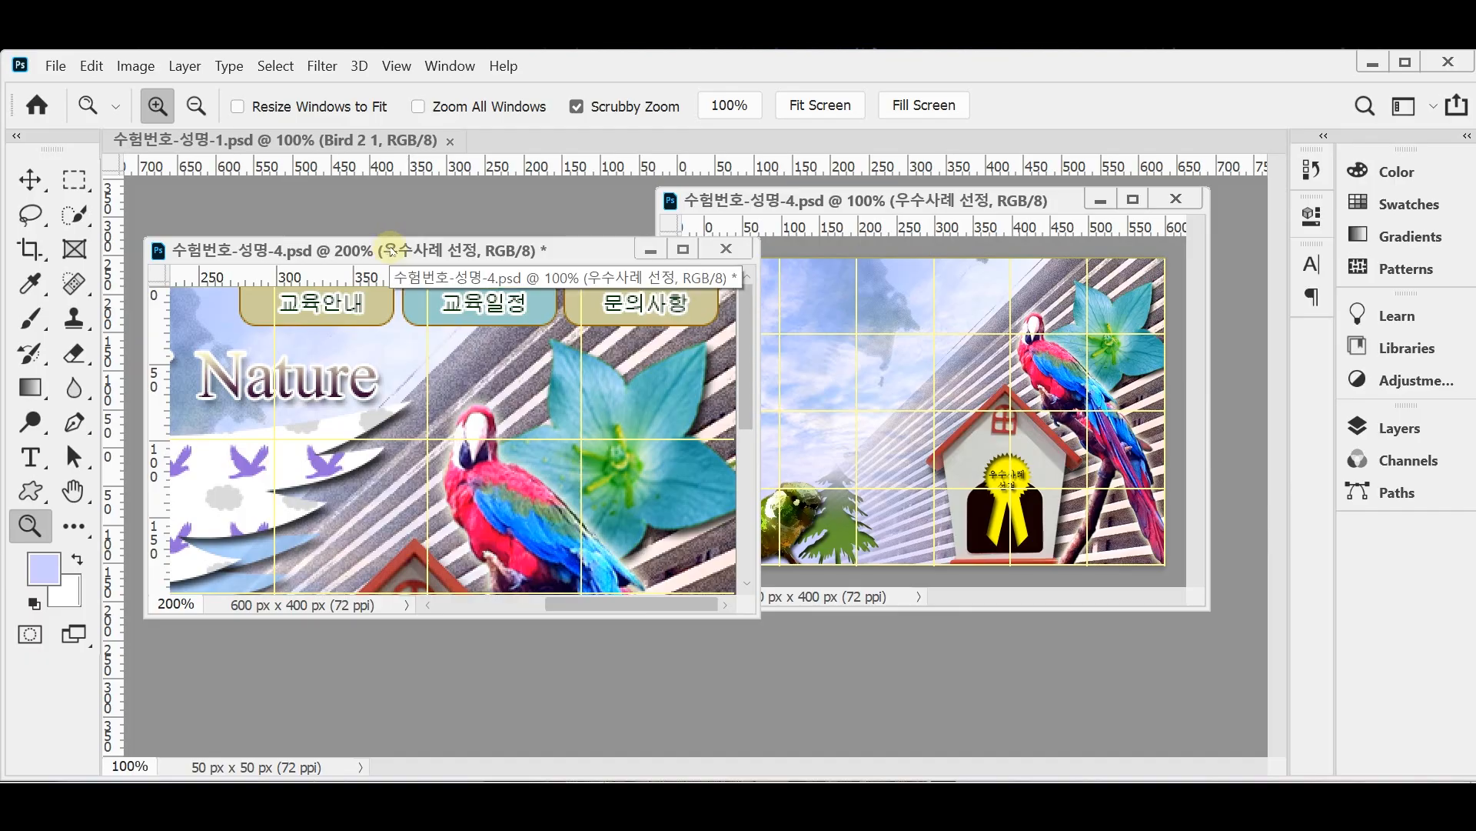
- Ready the Rounded Rectangle tool with a 10 px radius in the working file and find the place for the menu button in the layer stack
left_click(835, 197)
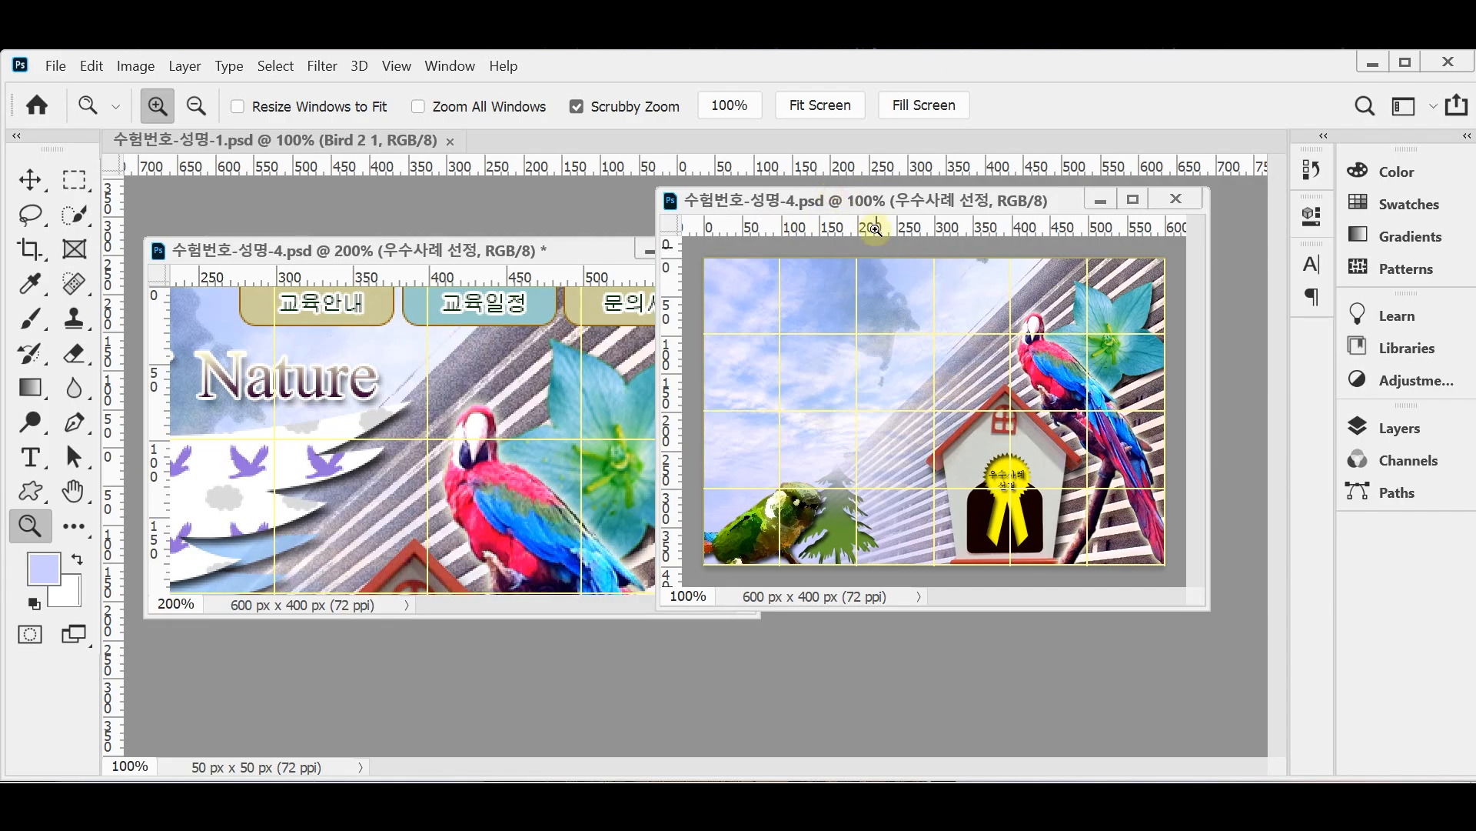
left_click_drag(874, 202, 884, 240)
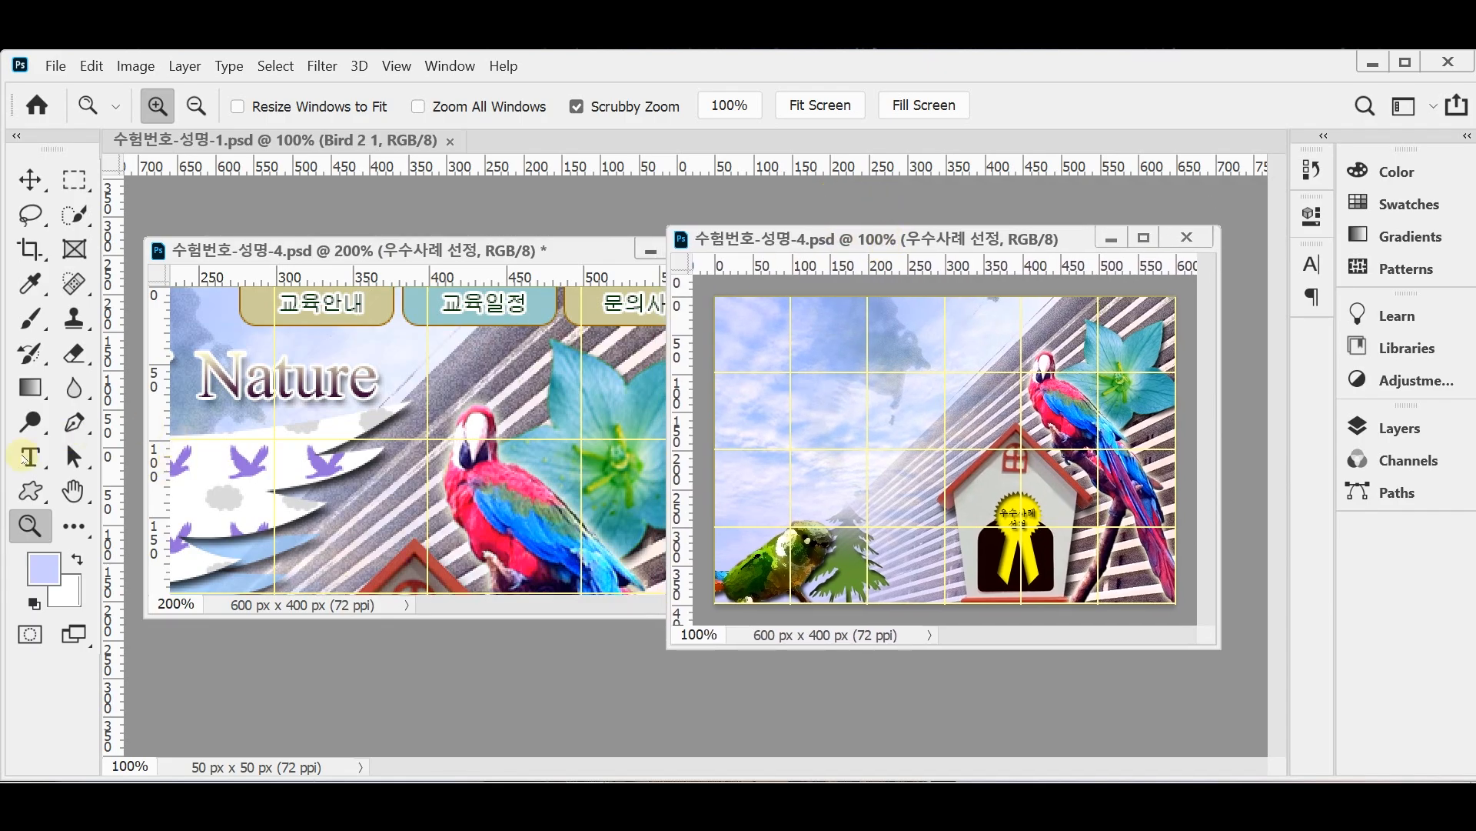
left_click(30, 490)
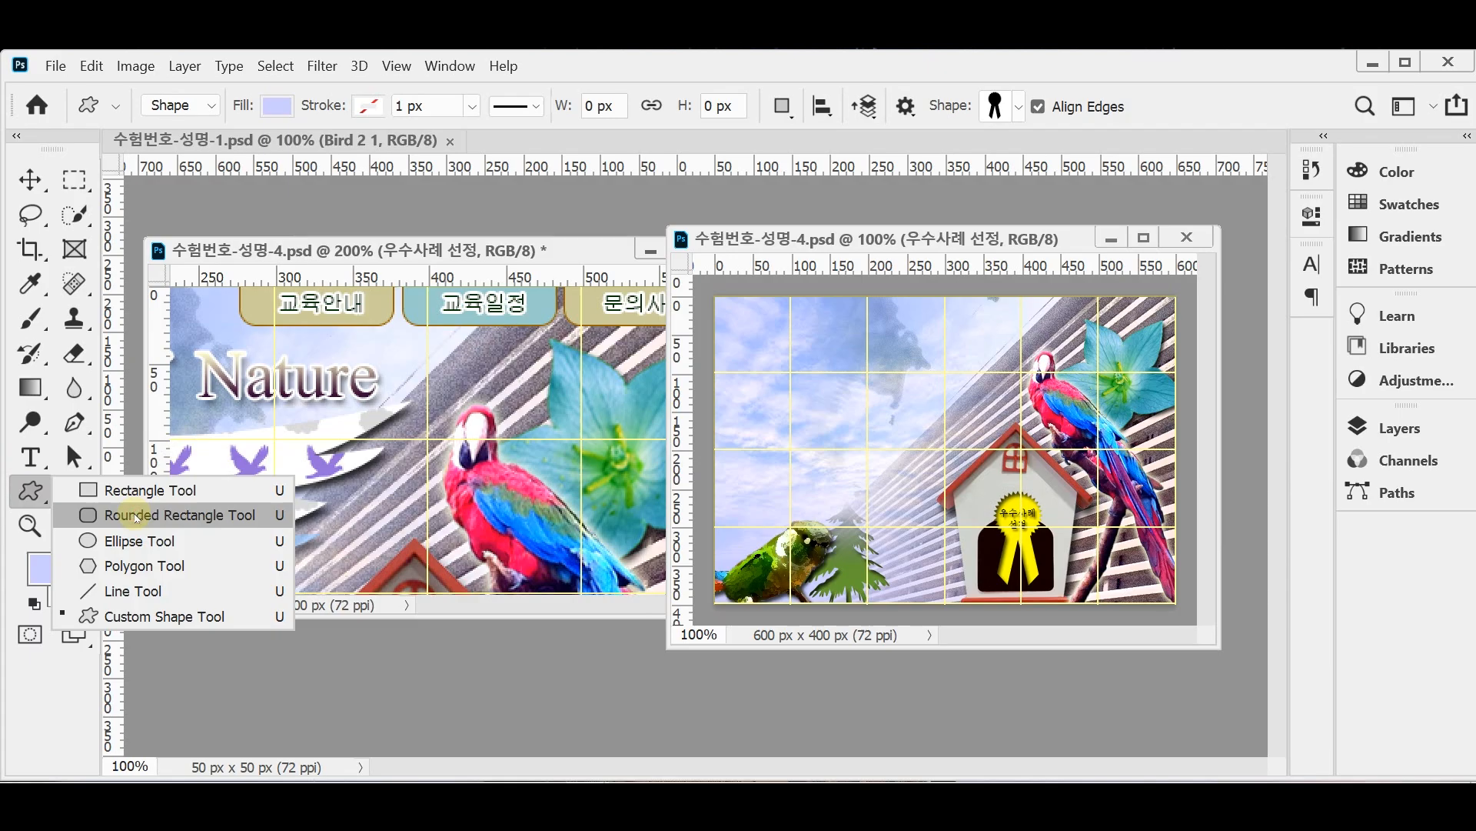
left_click(136, 515)
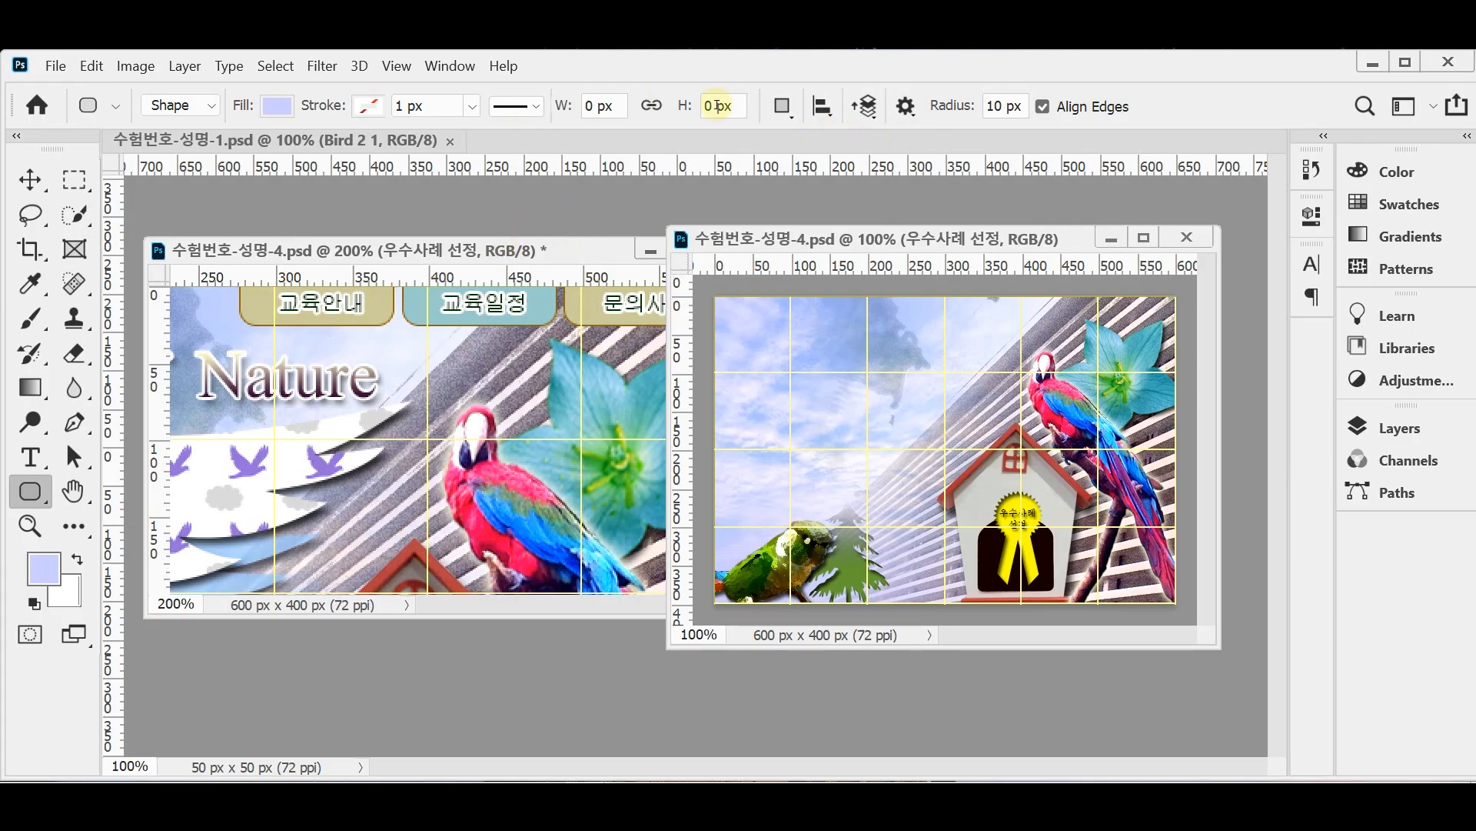
left_click(953, 107)
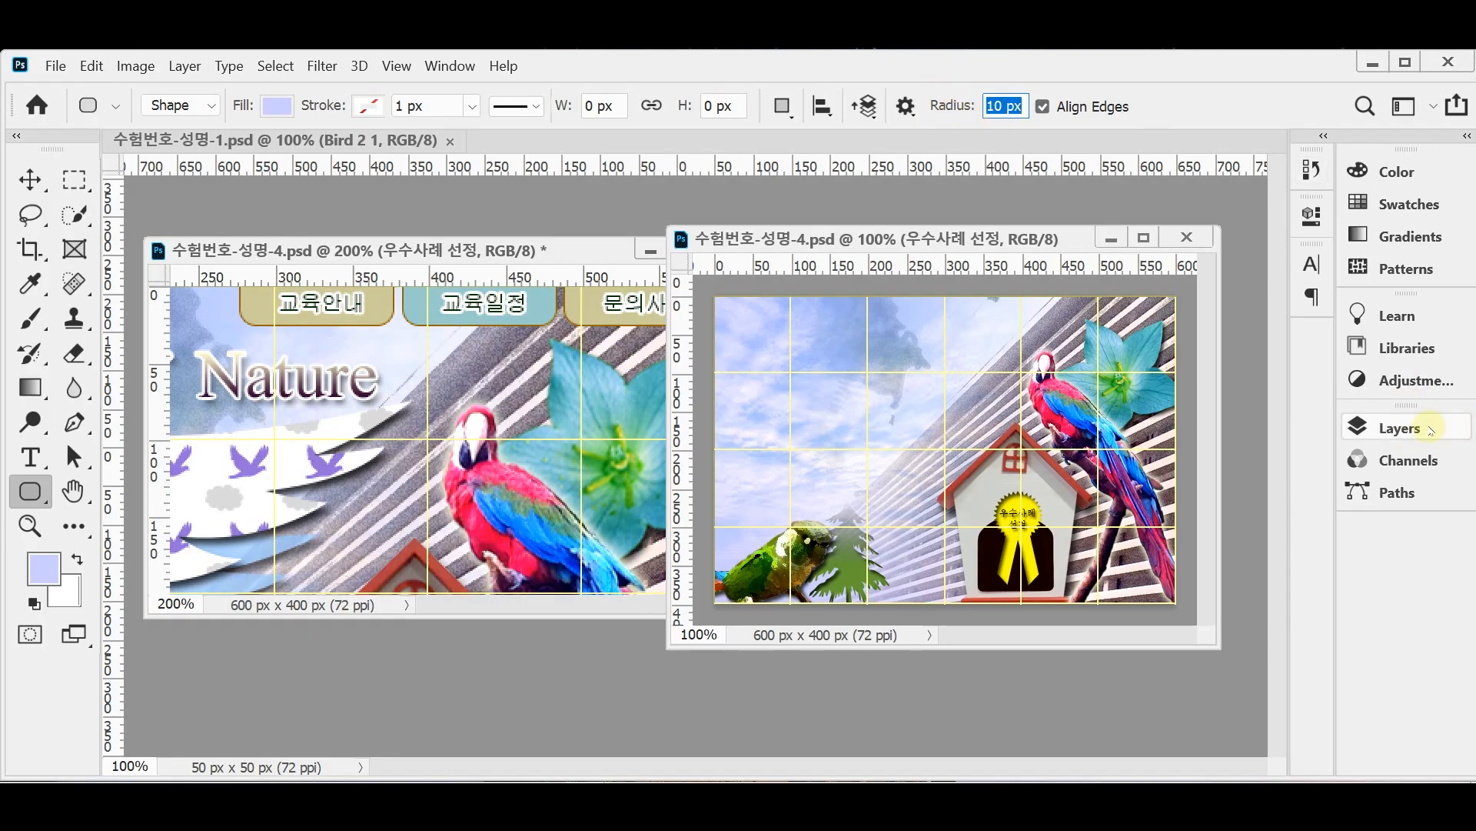
left_click(1394, 428)
scroll(1261, 600, "down", 3)
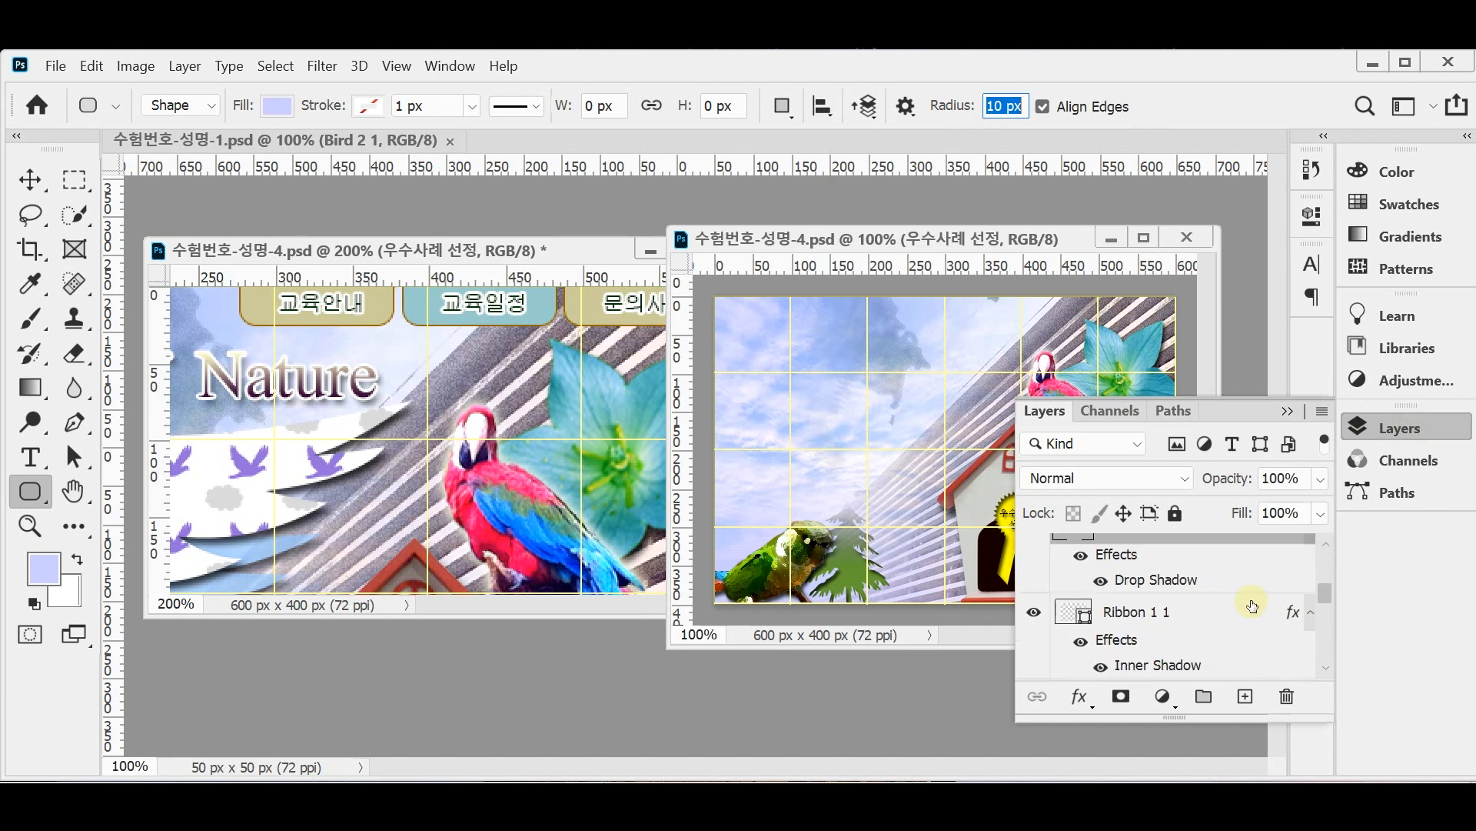
scroll(1231, 608, "up", 2)
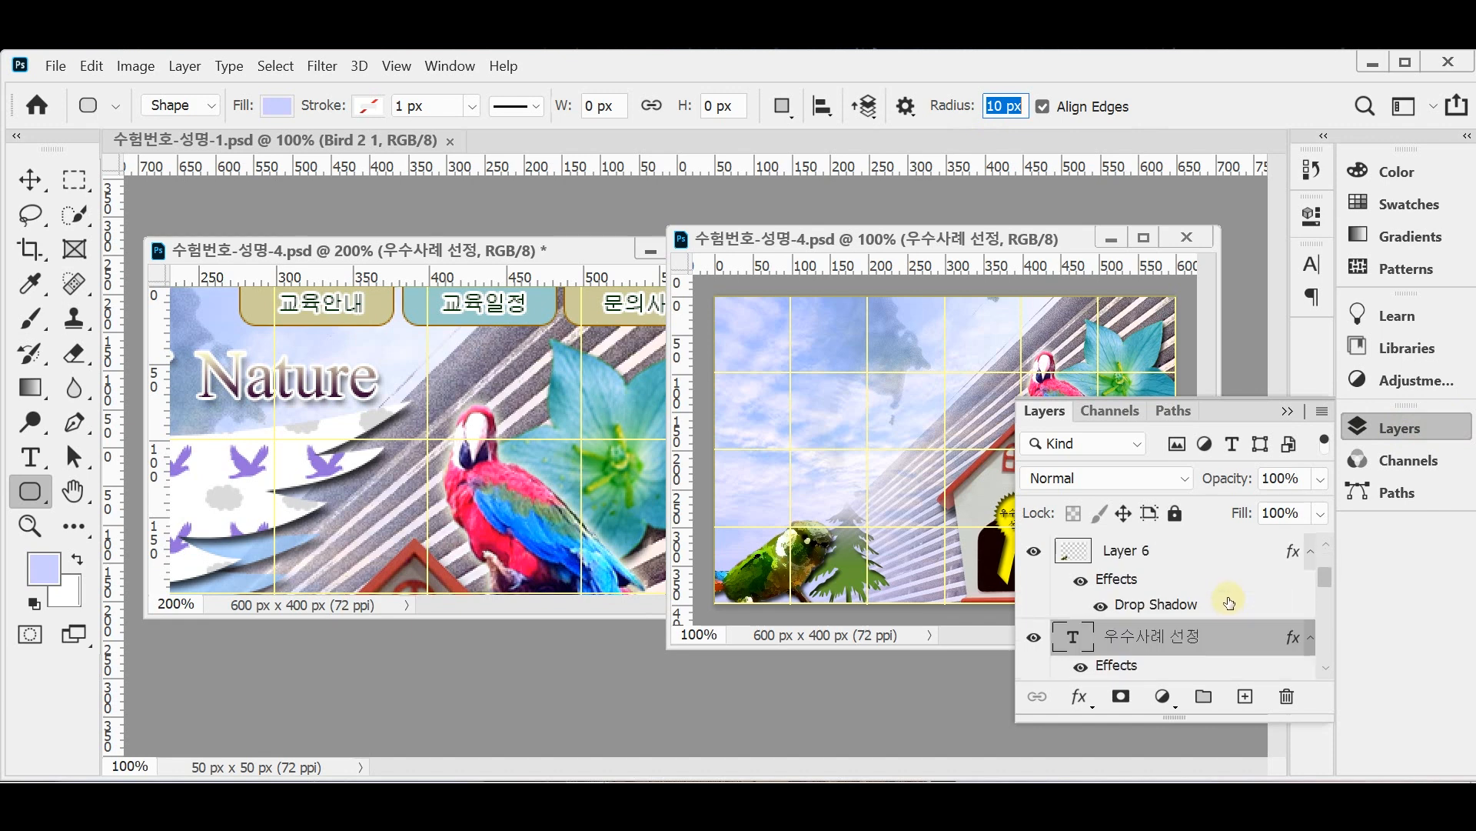
- Draw a rounded rectangle with 10 px corner radius, about 121 × 53 px, overlapping the canvas's upper edge
left_click(1390, 431)
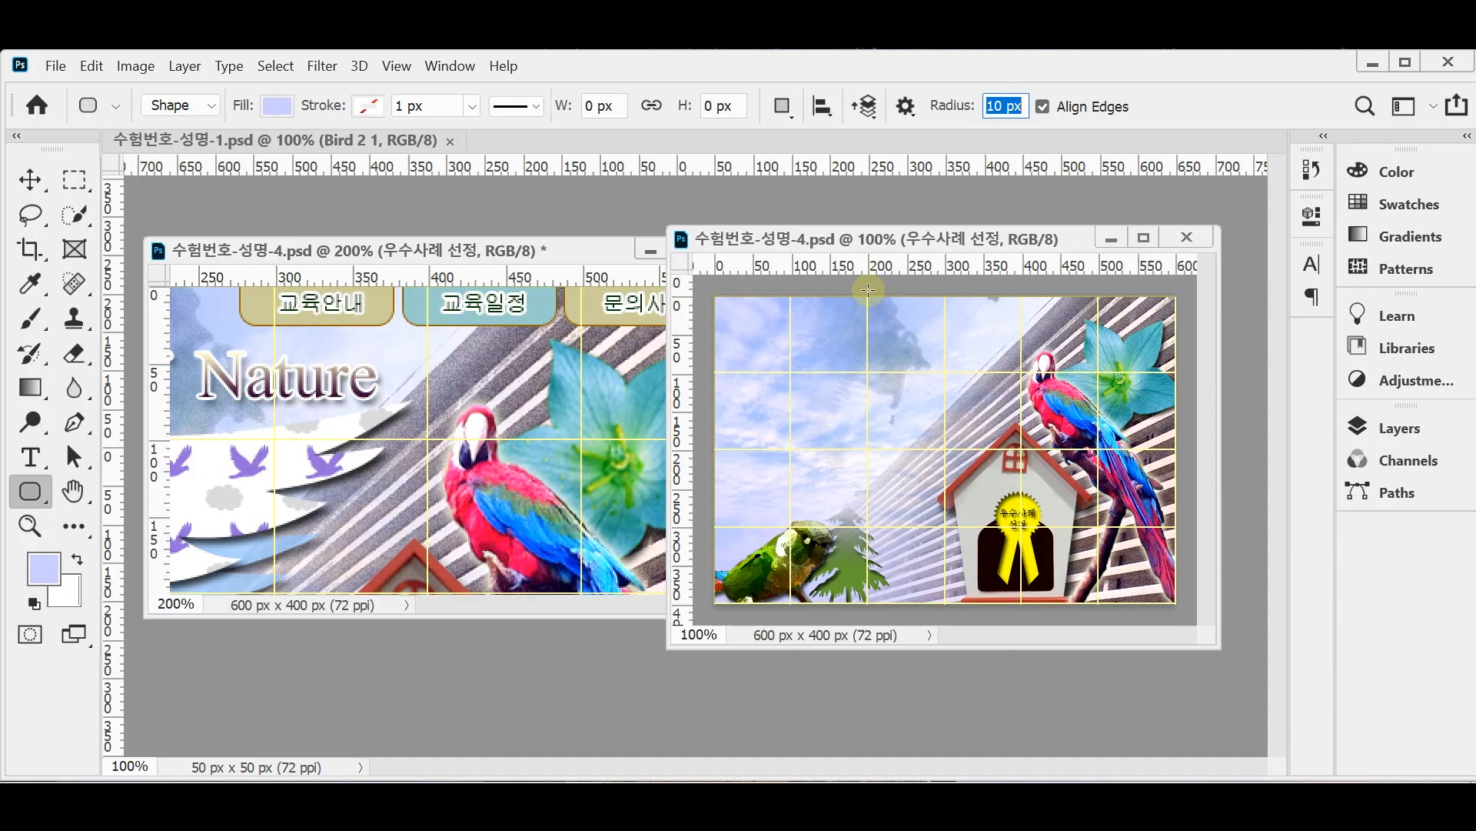
left_click_drag(847, 280, 941, 320)
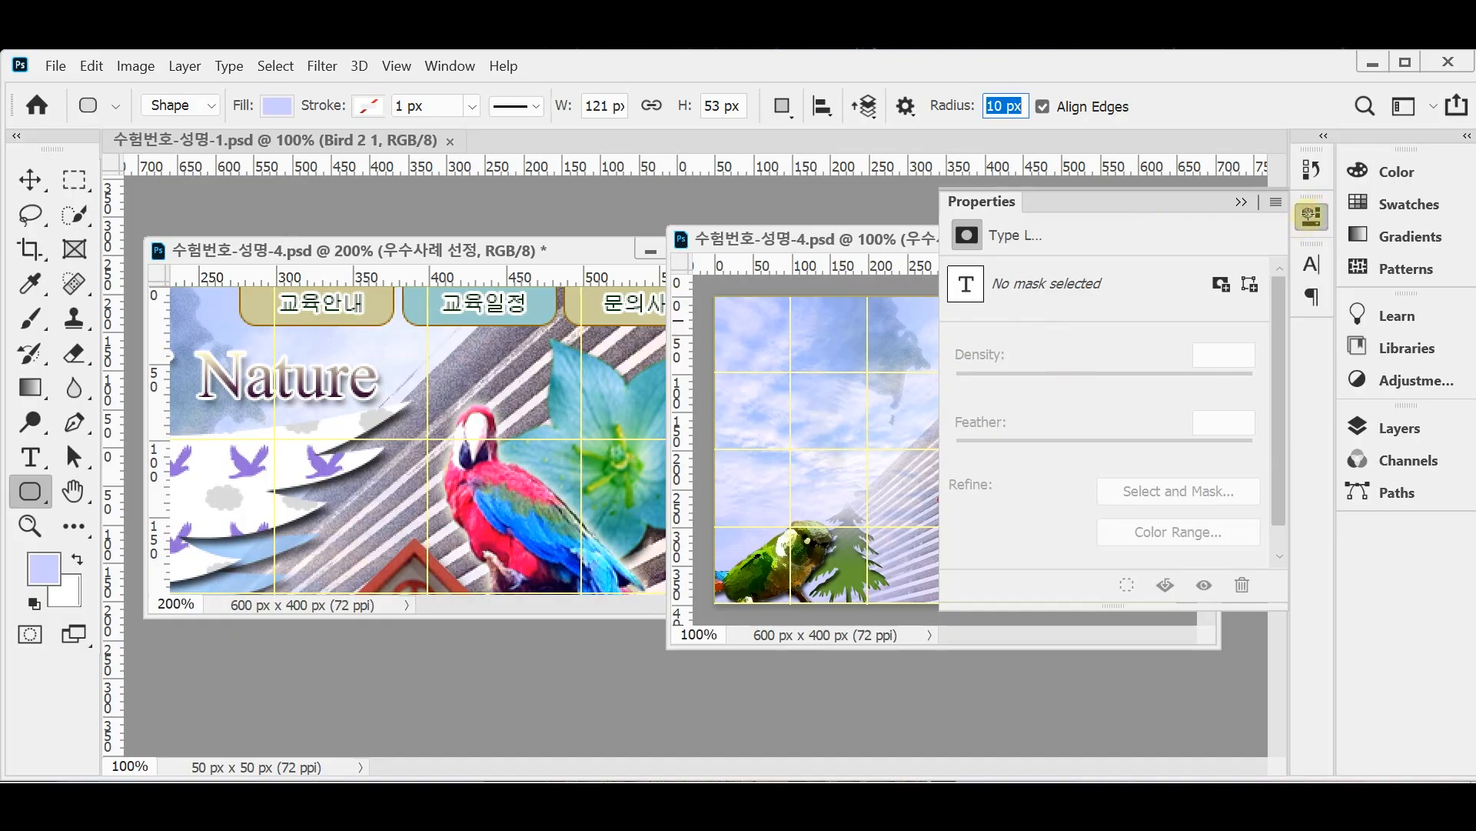
left_click(1398, 427)
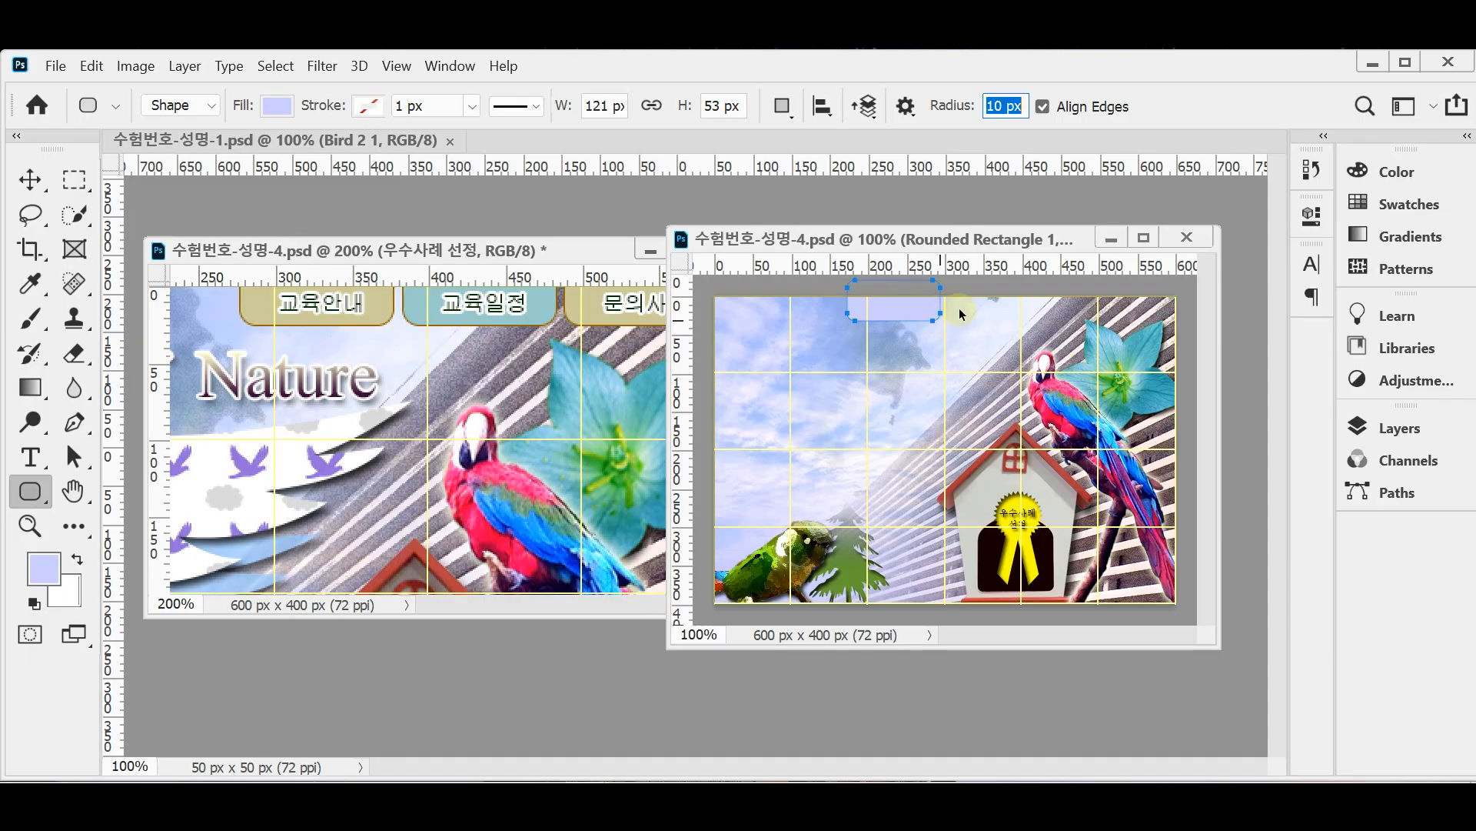
- Move the rounded rectangle right along the canvas's upper edge until its centre is at about X 334 px, Y 2 px
left_click_drag(895, 309, 967, 309)
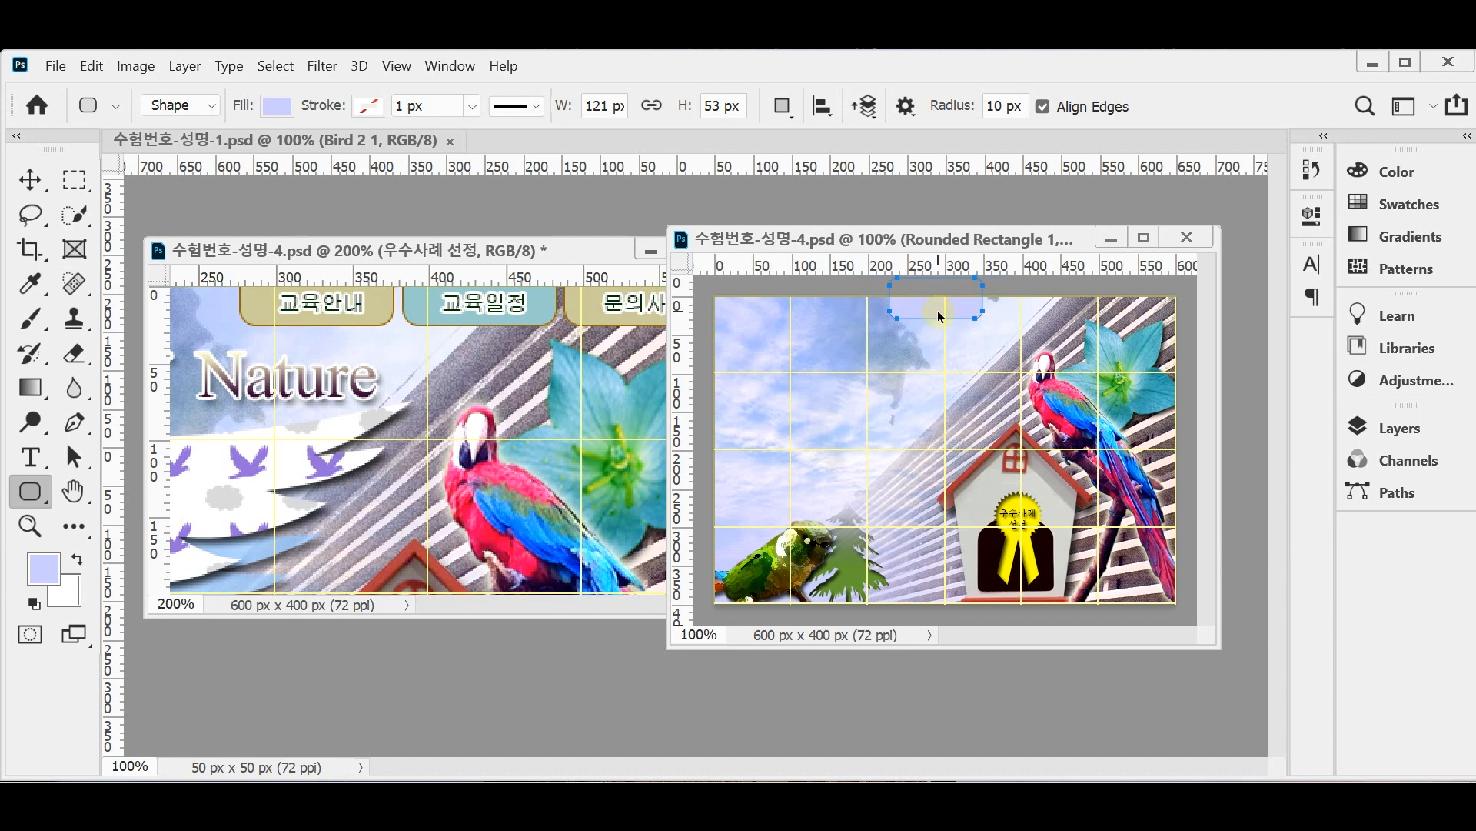
left_click_drag(938, 315, 944, 320)
key("shift+Right")
key("shift+Right")
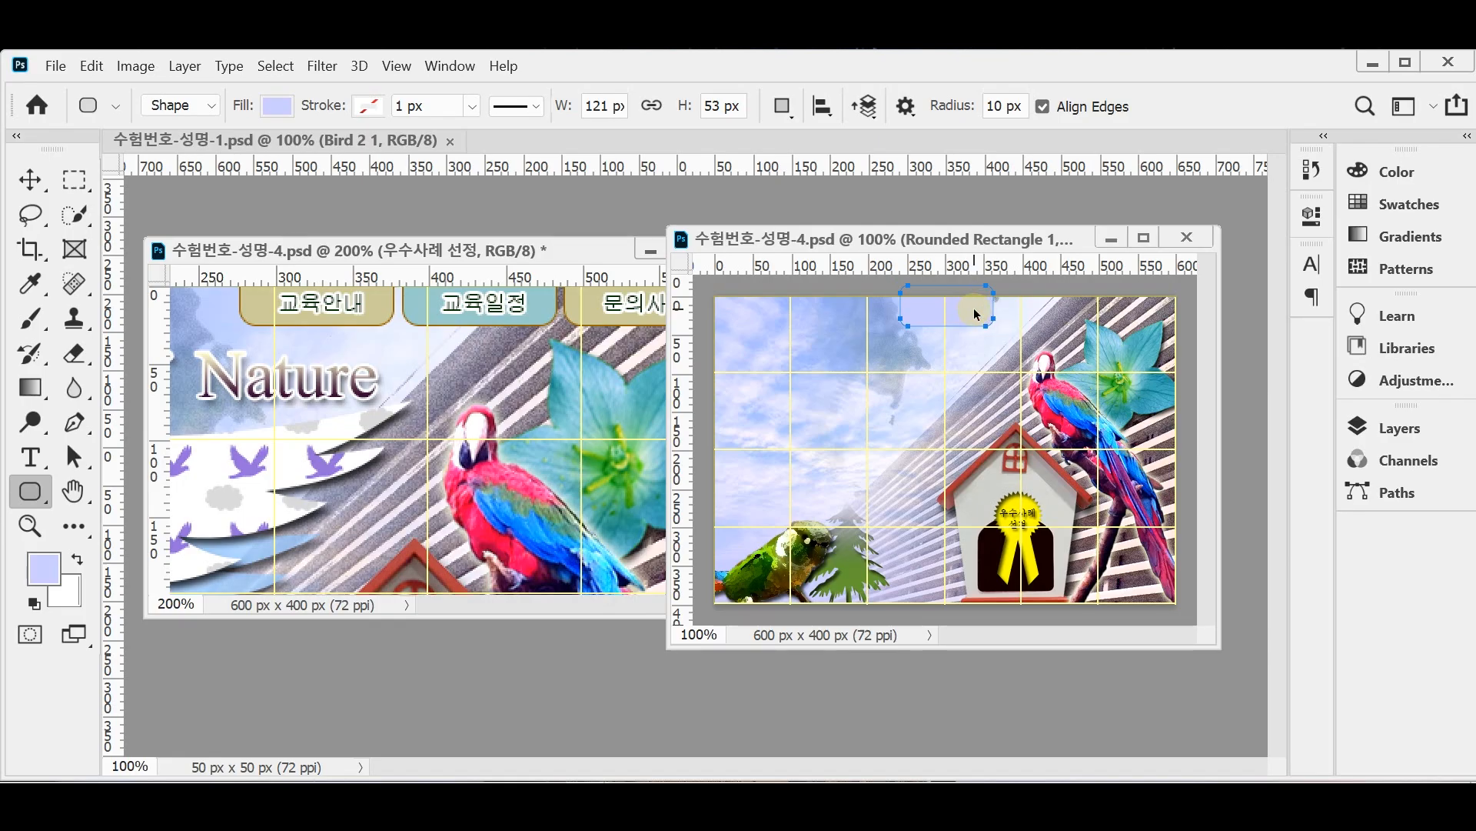
key("shift+Up")
key("Down")
key("Down")
key("Down")
key("Down")
key("shift+Right")
key("shift+Right")
key("shift+Right")
key("Up")
key("Up")
key("Up")
key("Up")
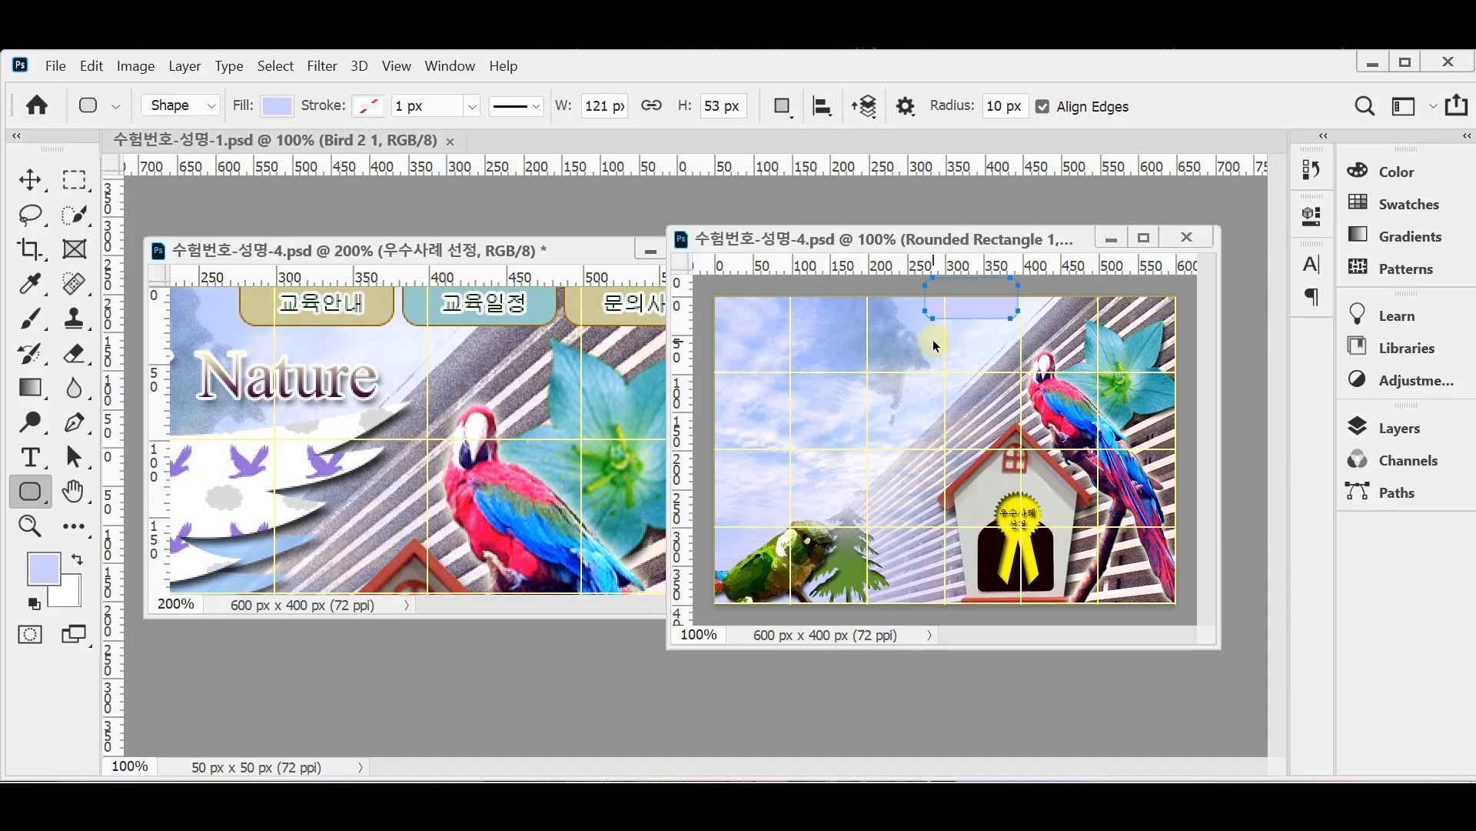
- Scale the rounded rectangle to about 102 × 44 px and reposition its centre at X 317 px, Y 9 px
key("ctrl+t")
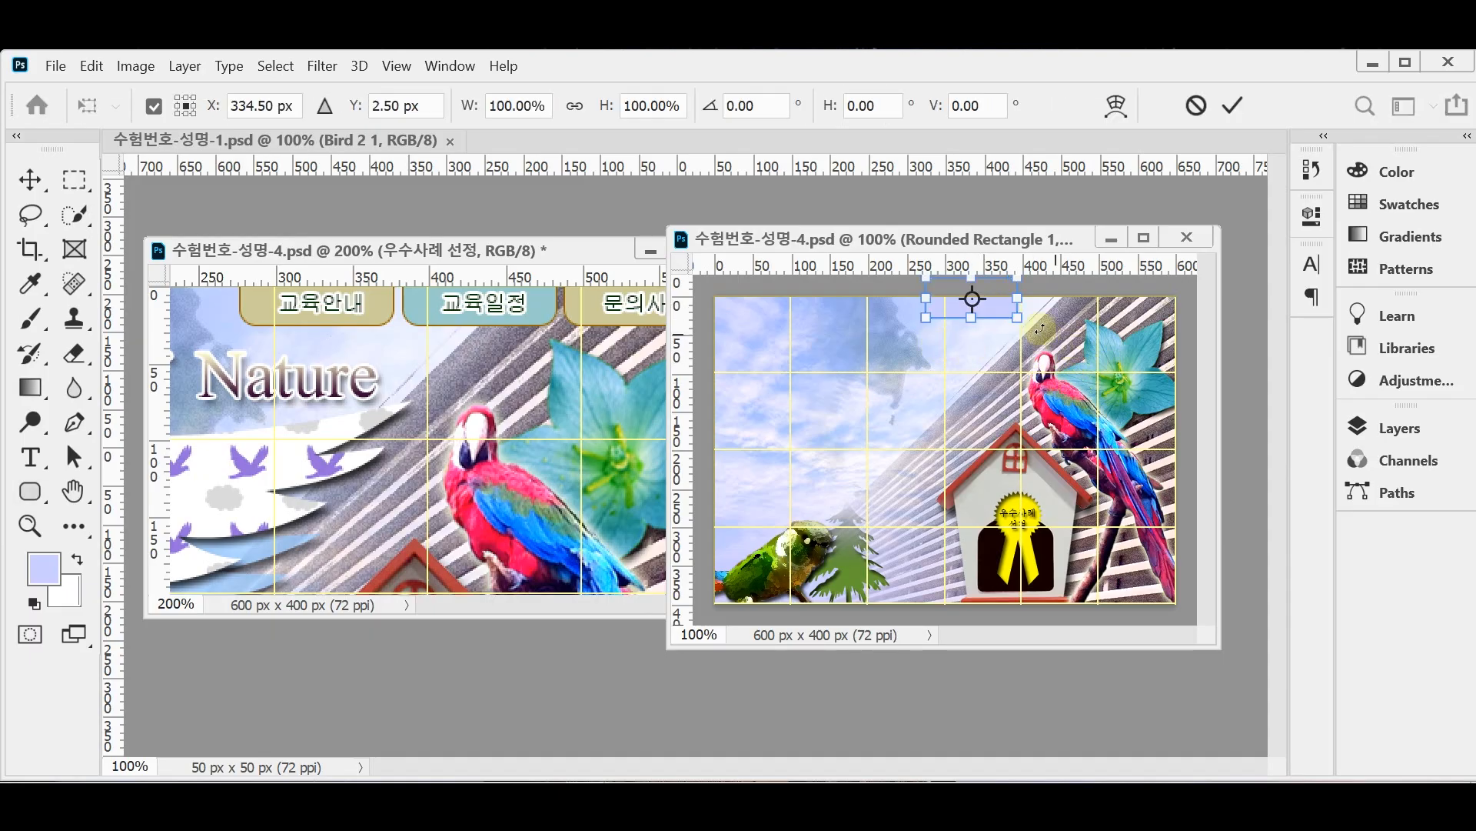
left_click_drag(1018, 319, 1004, 315)
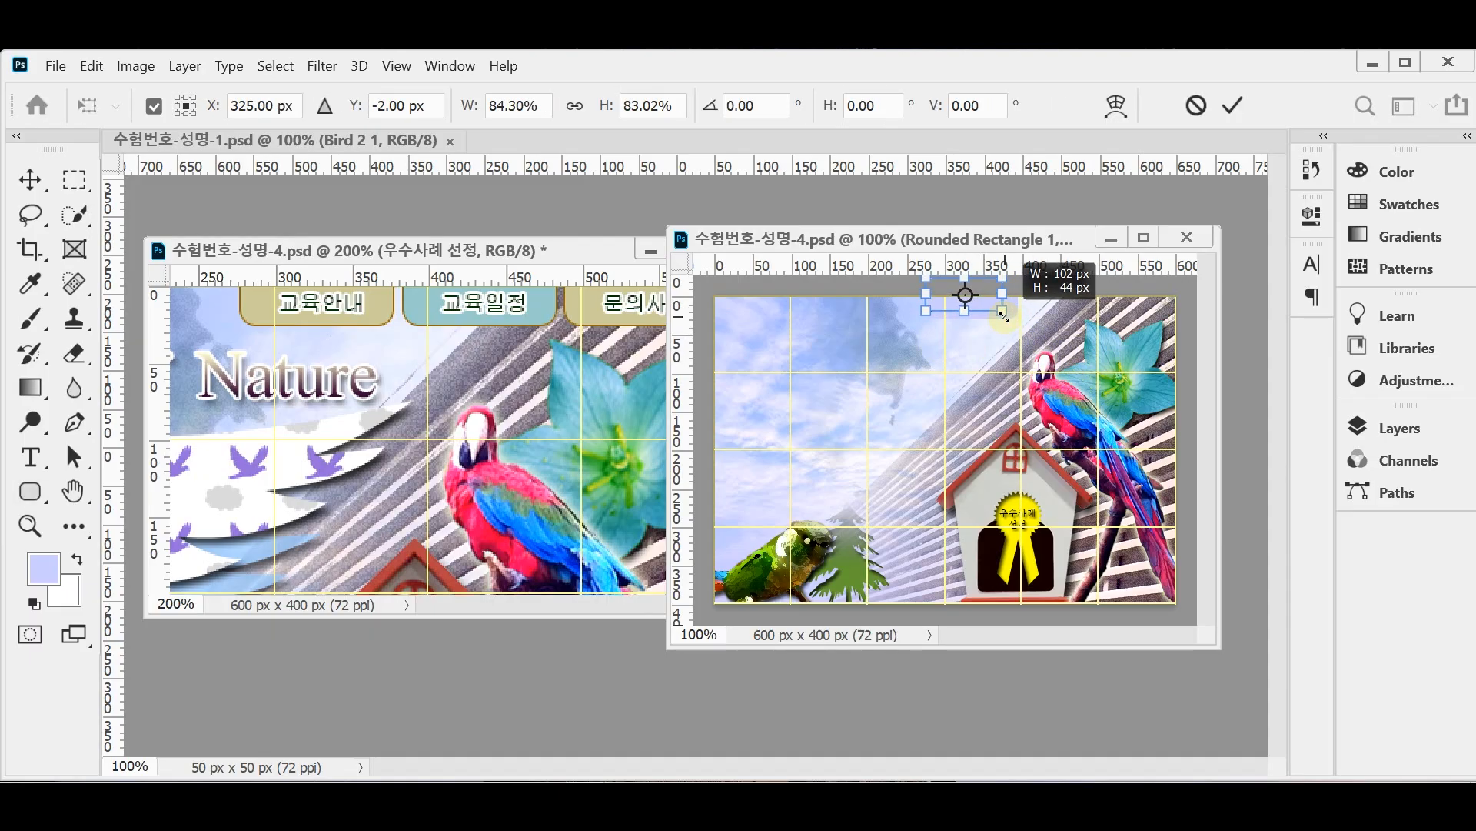
key("Left")
key("Left")
key("Left")
key("Left")
key("Left")
key("Down")
key("Down")
key("Down")
key("Down")
key("Down")
key("Down")
key("Down")
key("Down")
key("Down")
key("Down")
key("Down")
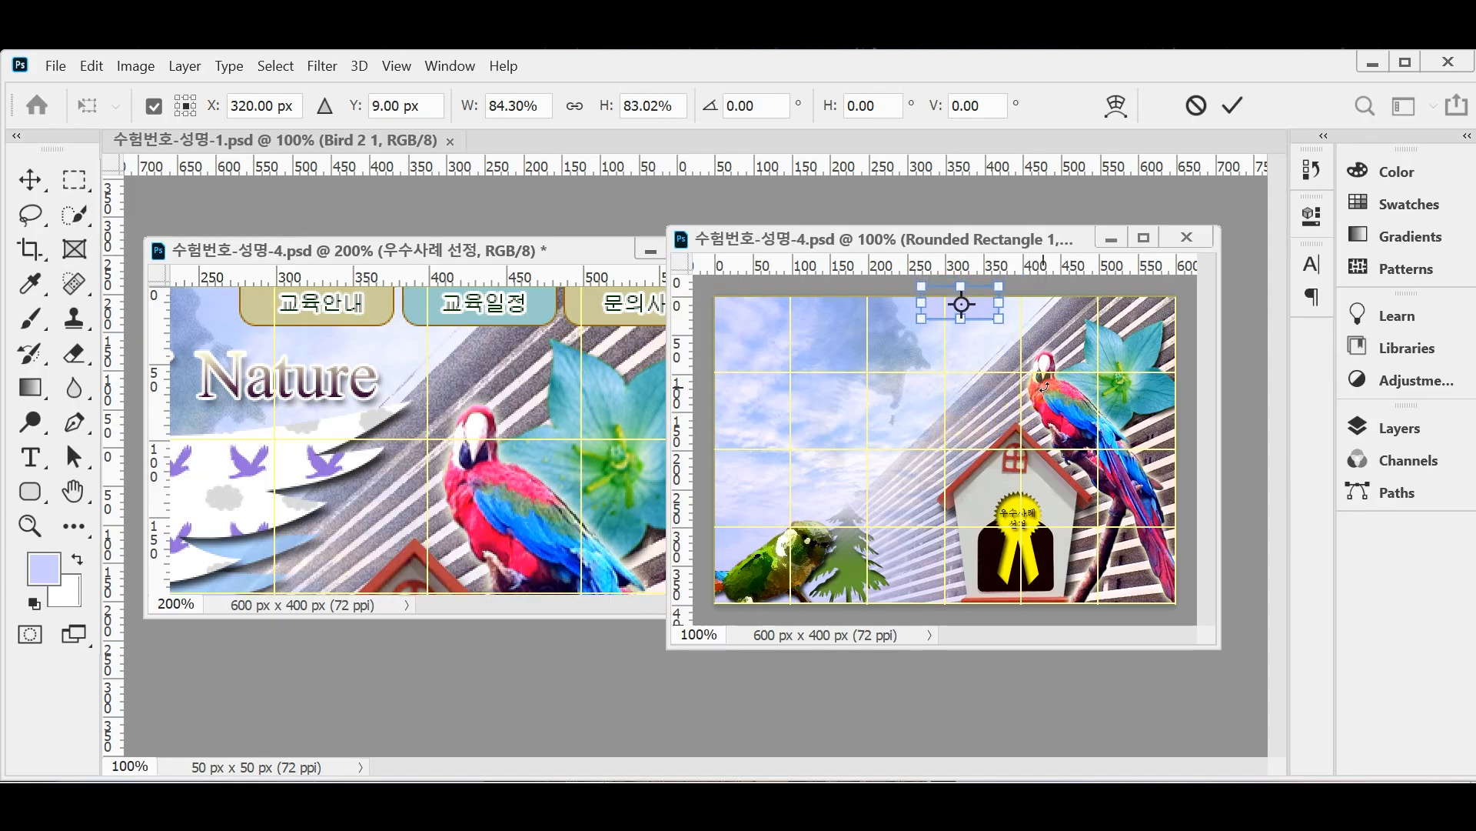
key("Left")
key("Left")
key("Left")
key("Left")
key("Left")
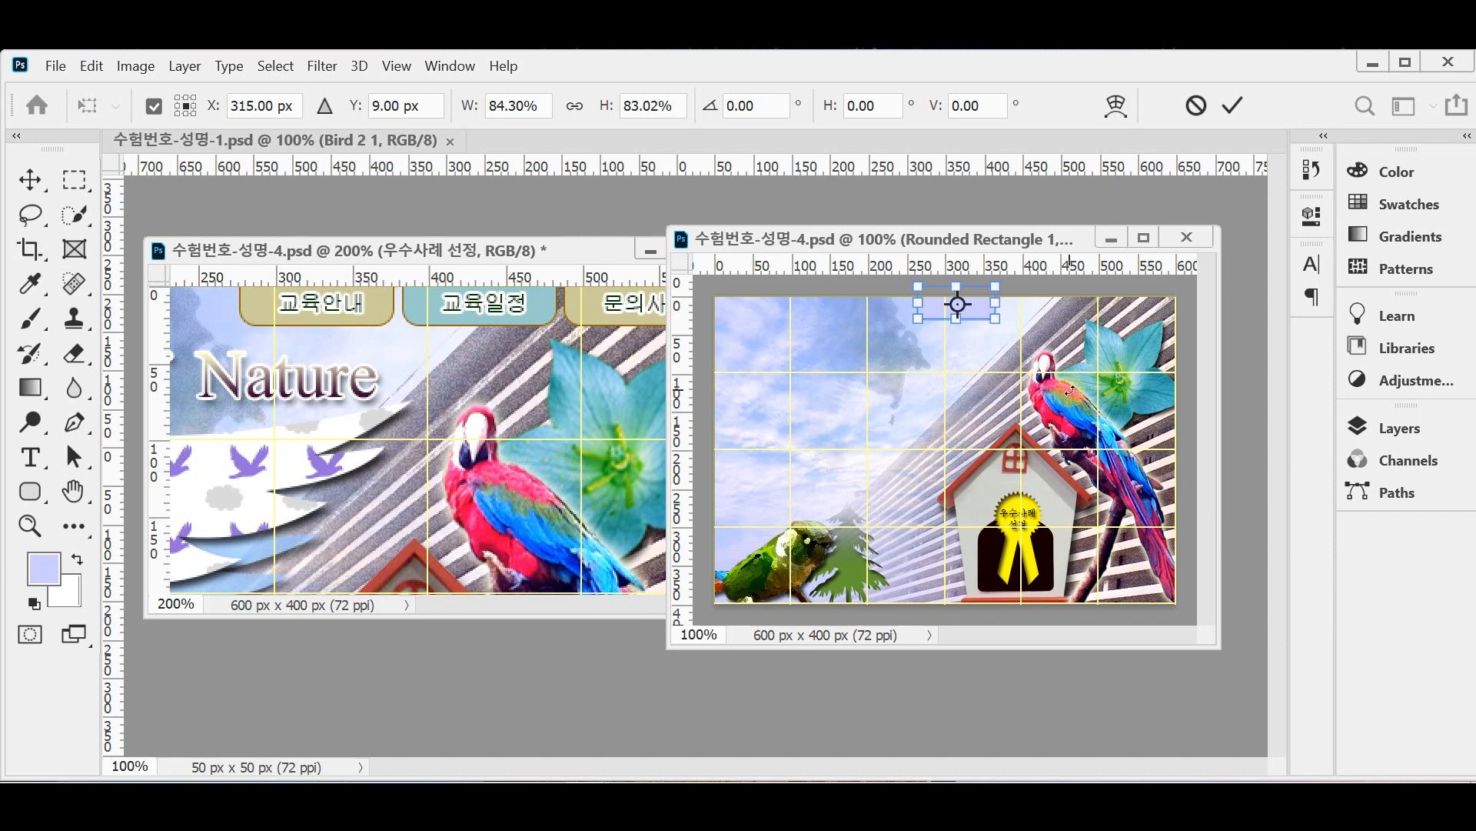
key("Right")
key("Right")
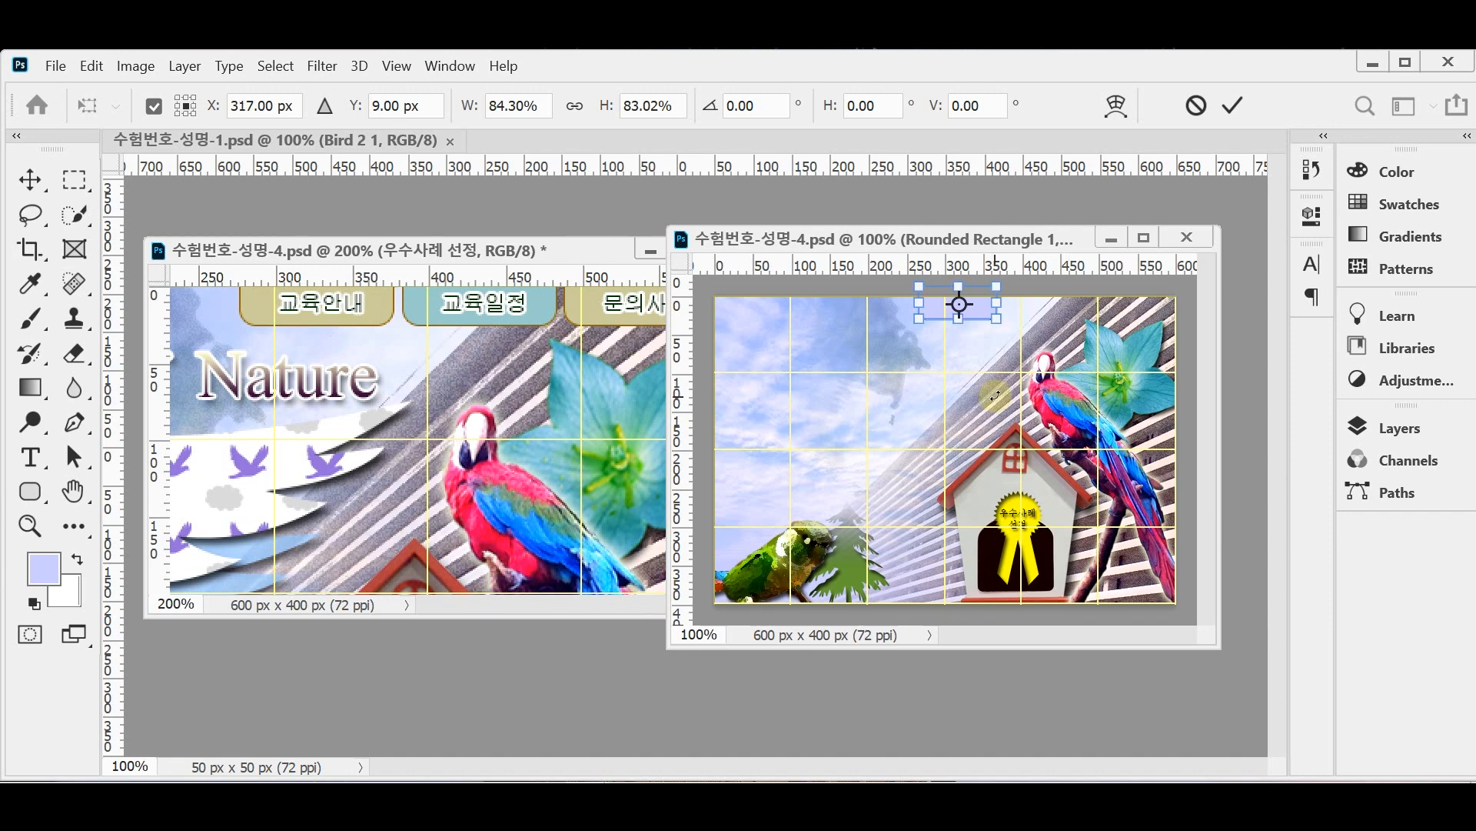
key("Return")
- Change the fill colour of the rounded rectangle's shape layer to #cc9
left_click(1391, 428)
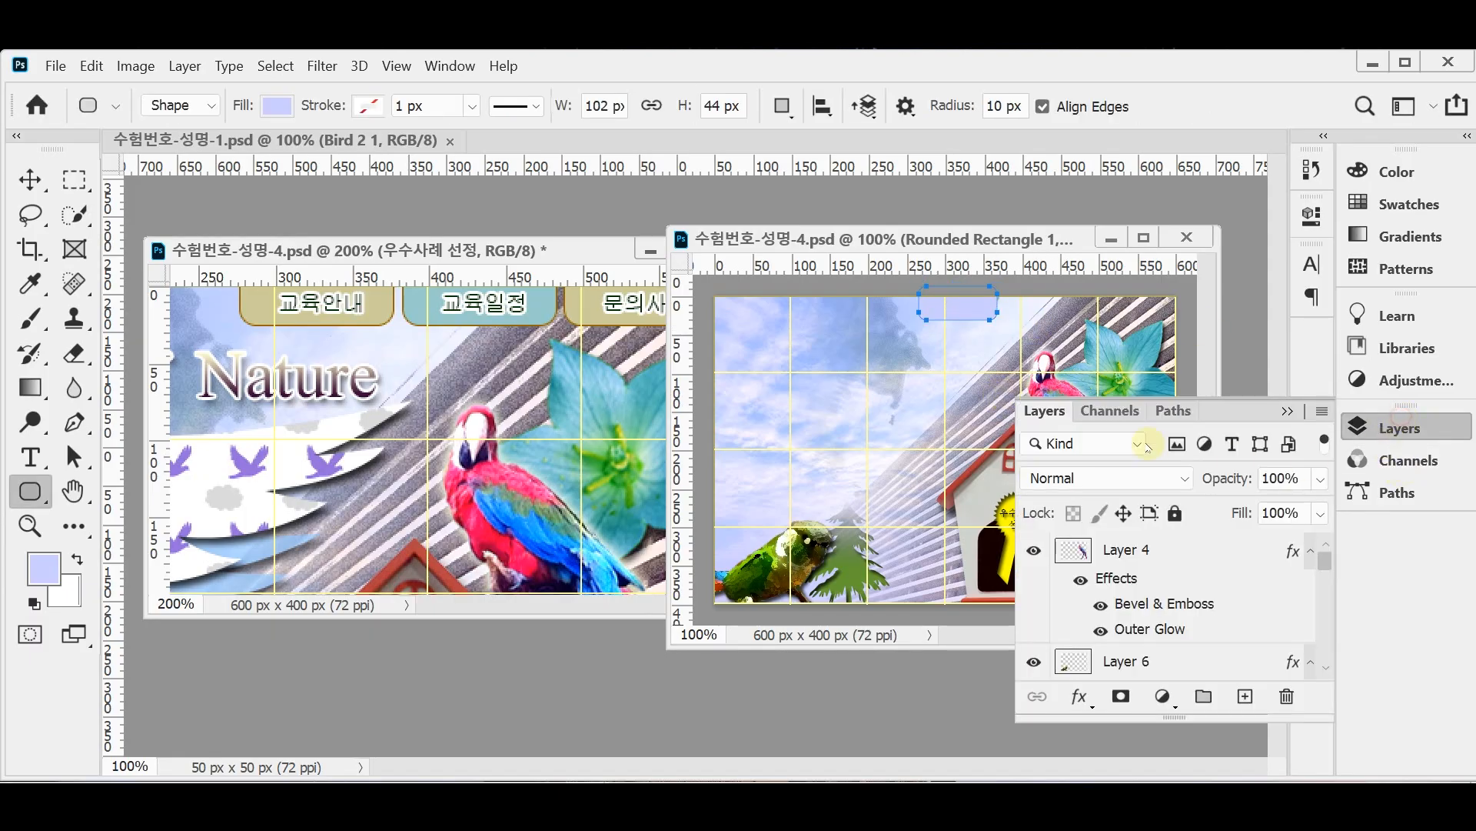
scroll(1194, 599, "down", 5)
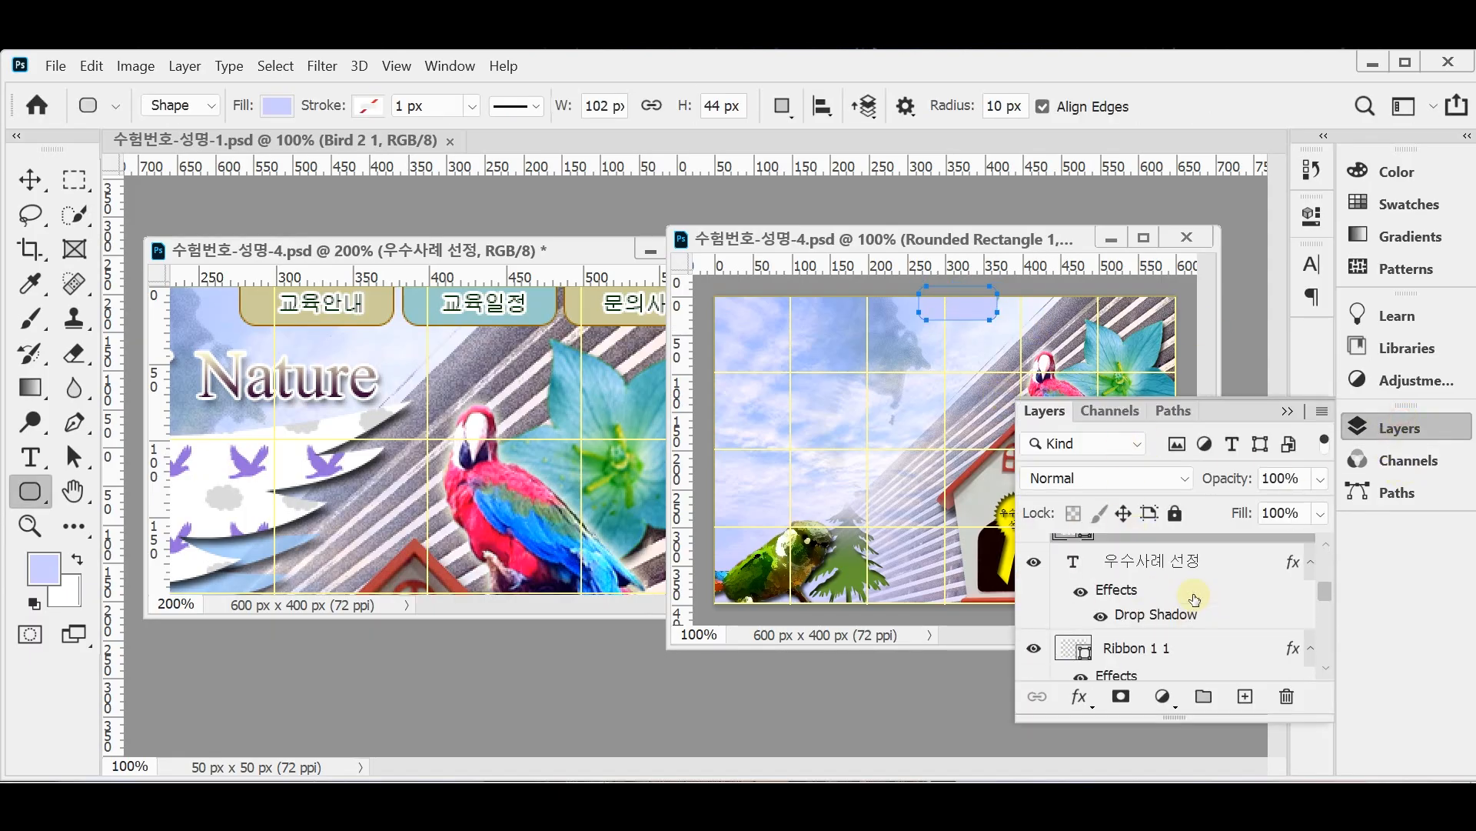
scroll(1194, 599, "up", 3)
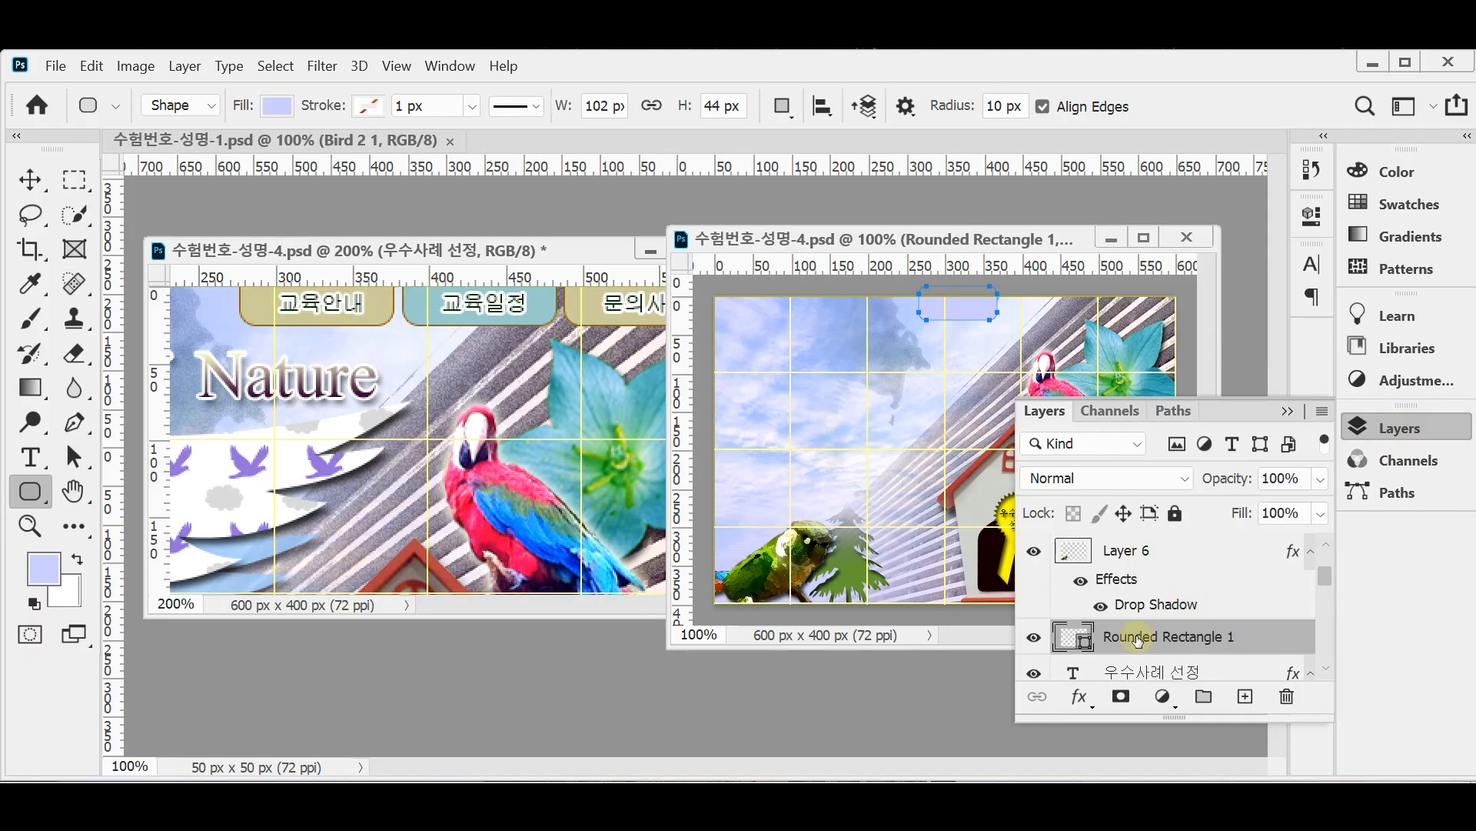
double_click(1075, 635)
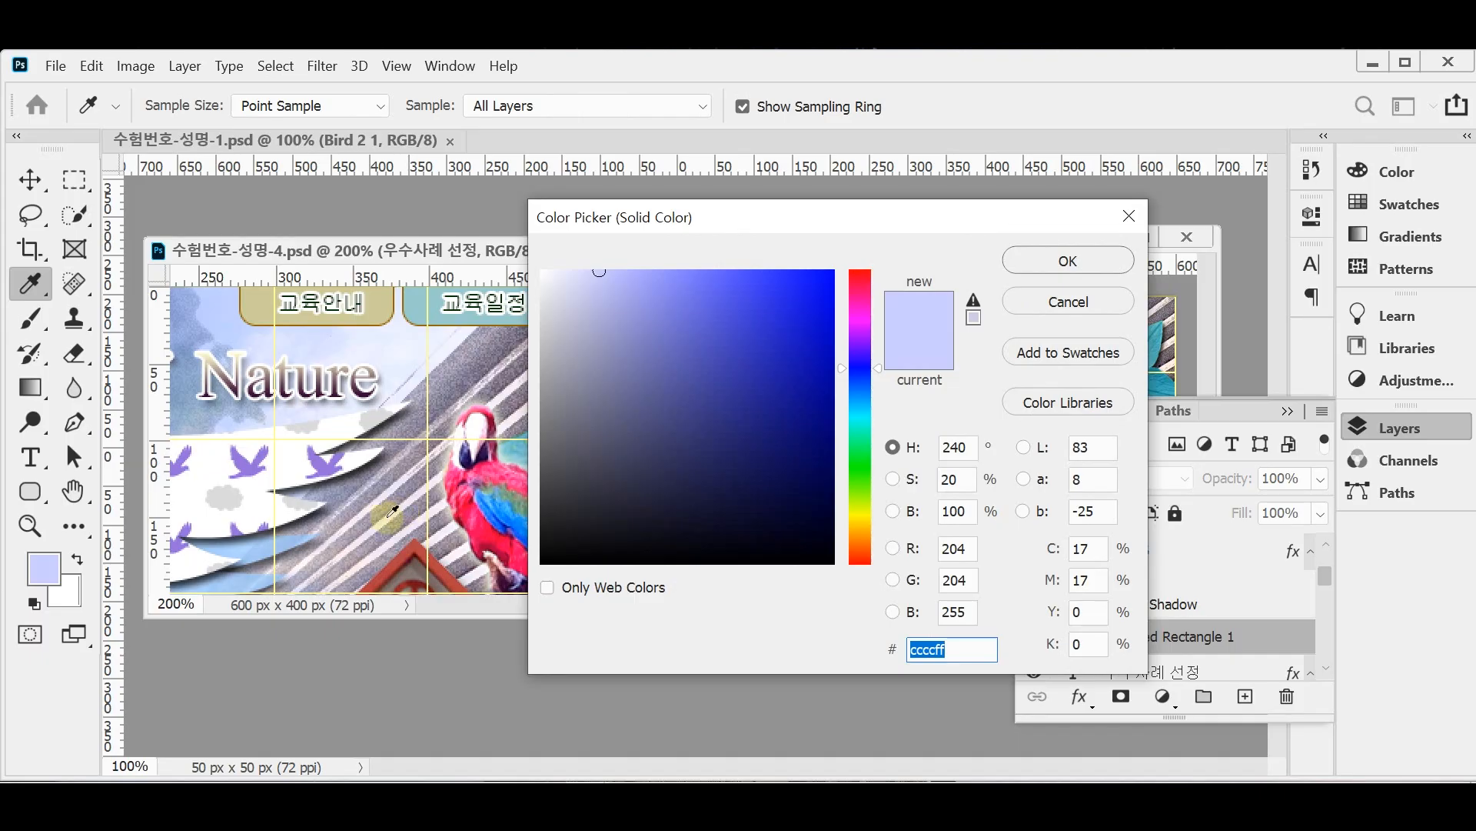
type("cc9")
key("Return")
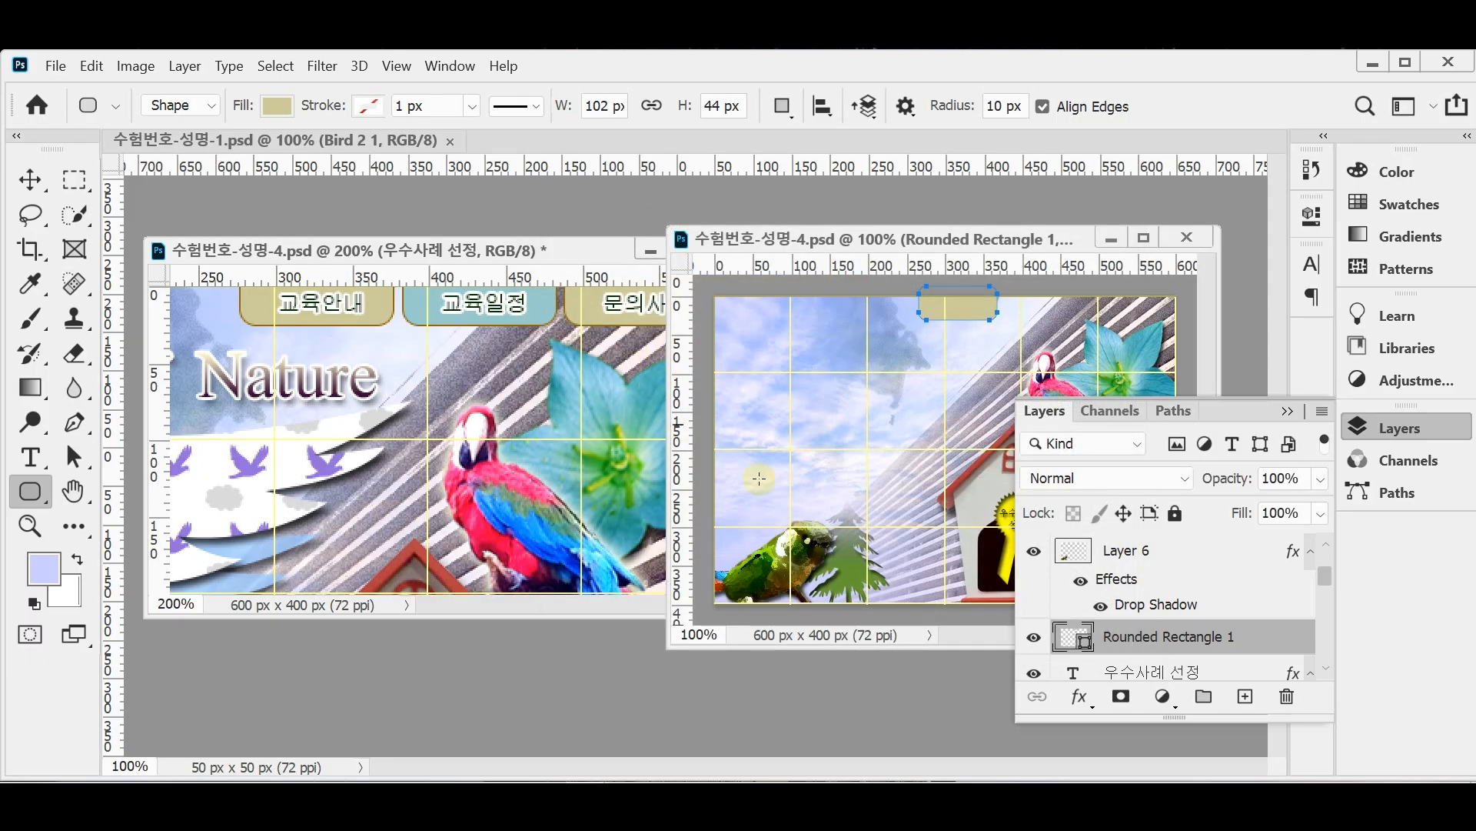
- Add a Stroke layer style to the rounded rectangle with size 2 px, position Outside and colour #960
left_click(1073, 701)
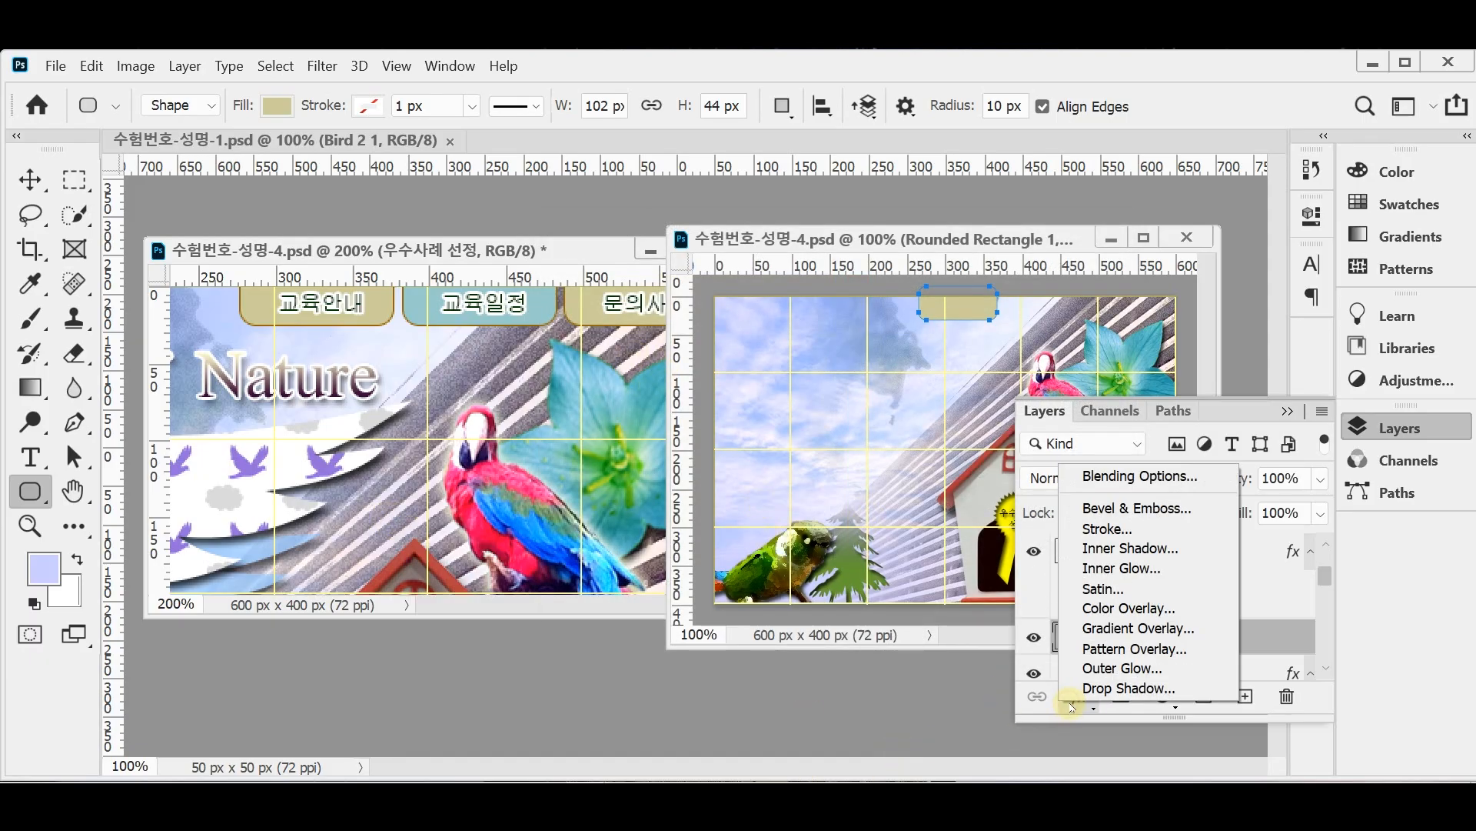
left_click(1137, 529)
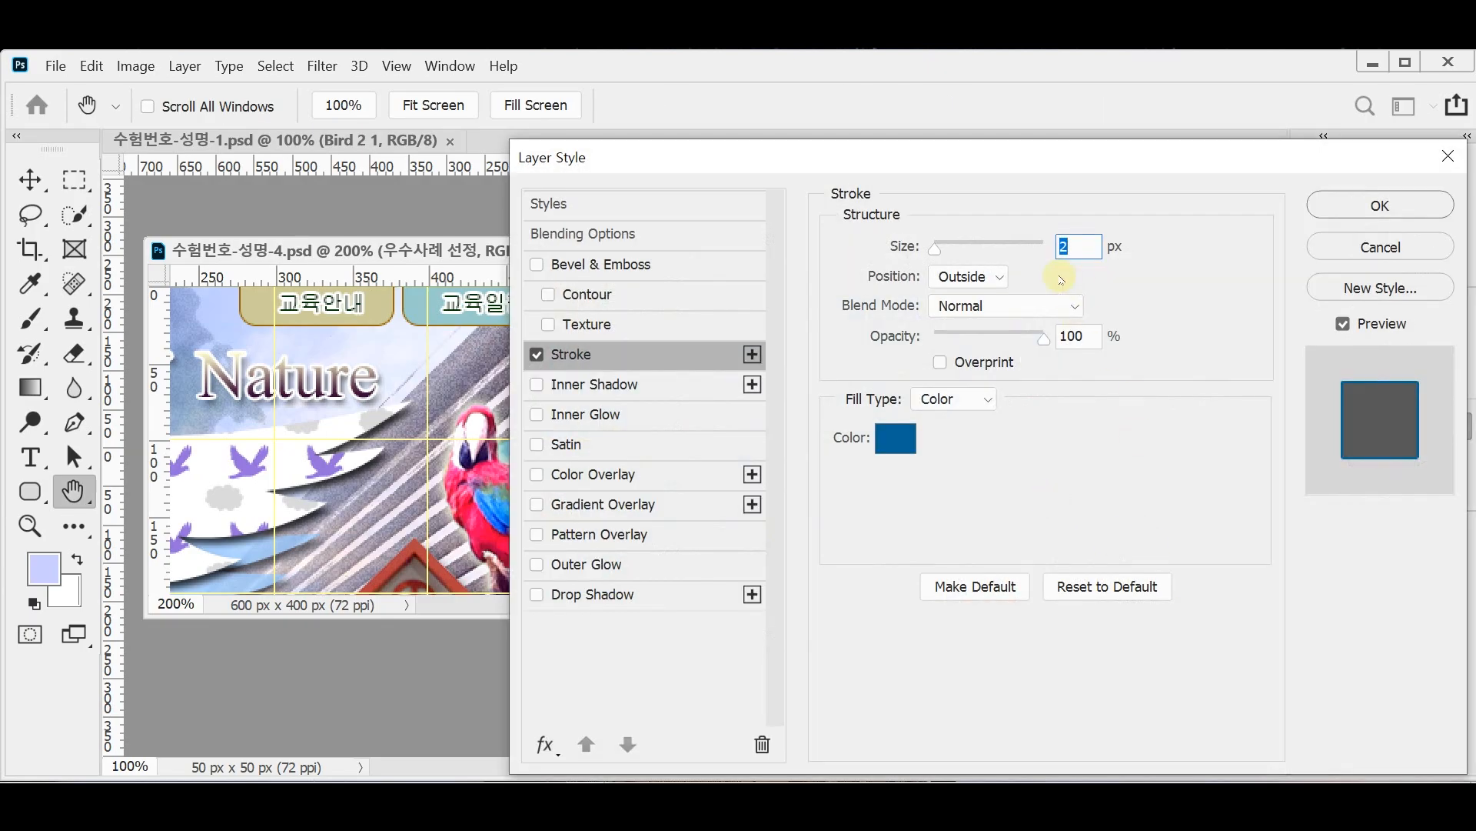
left_click(895, 438)
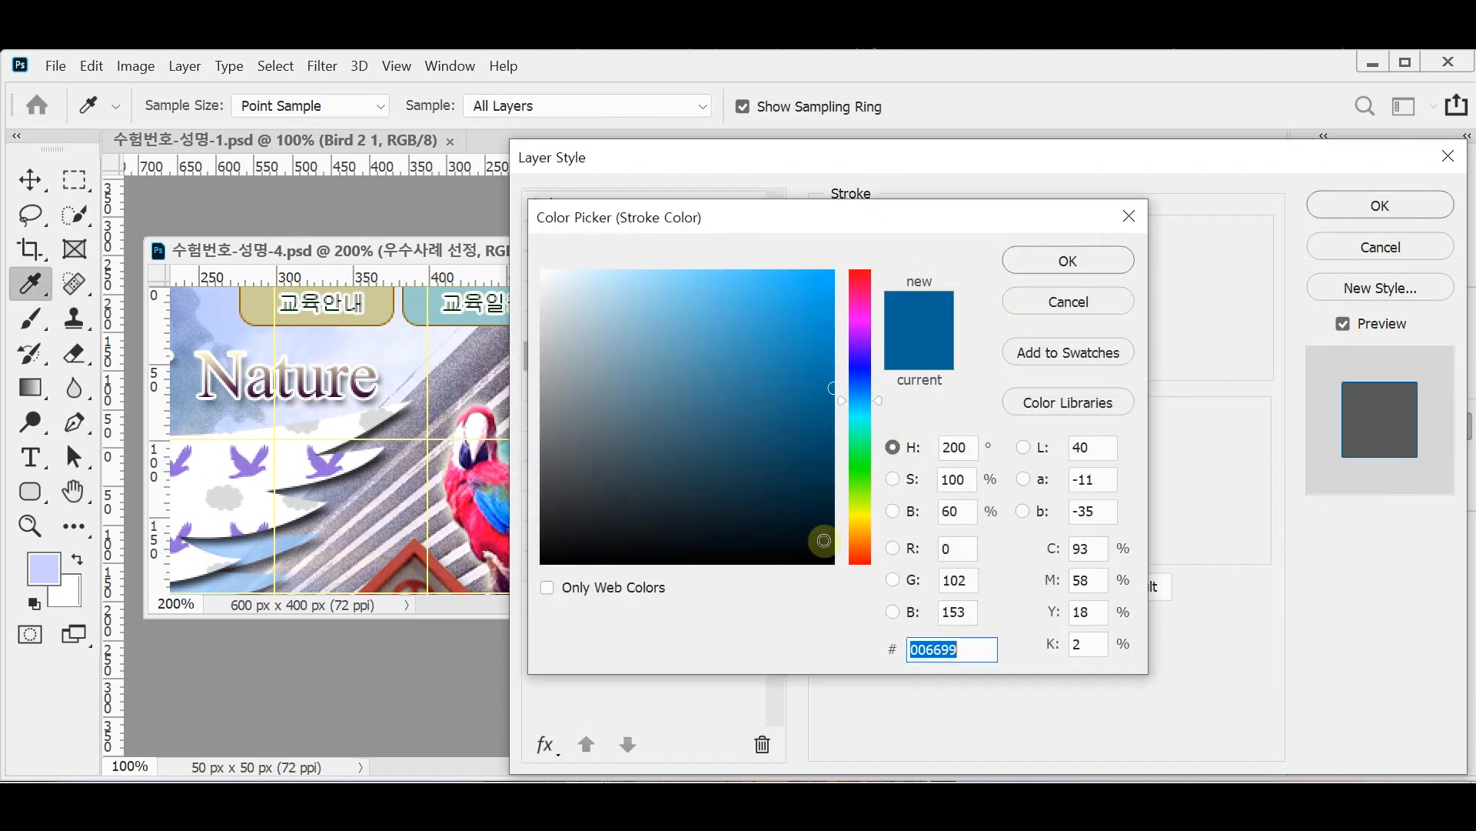
type("960")
key("Return")
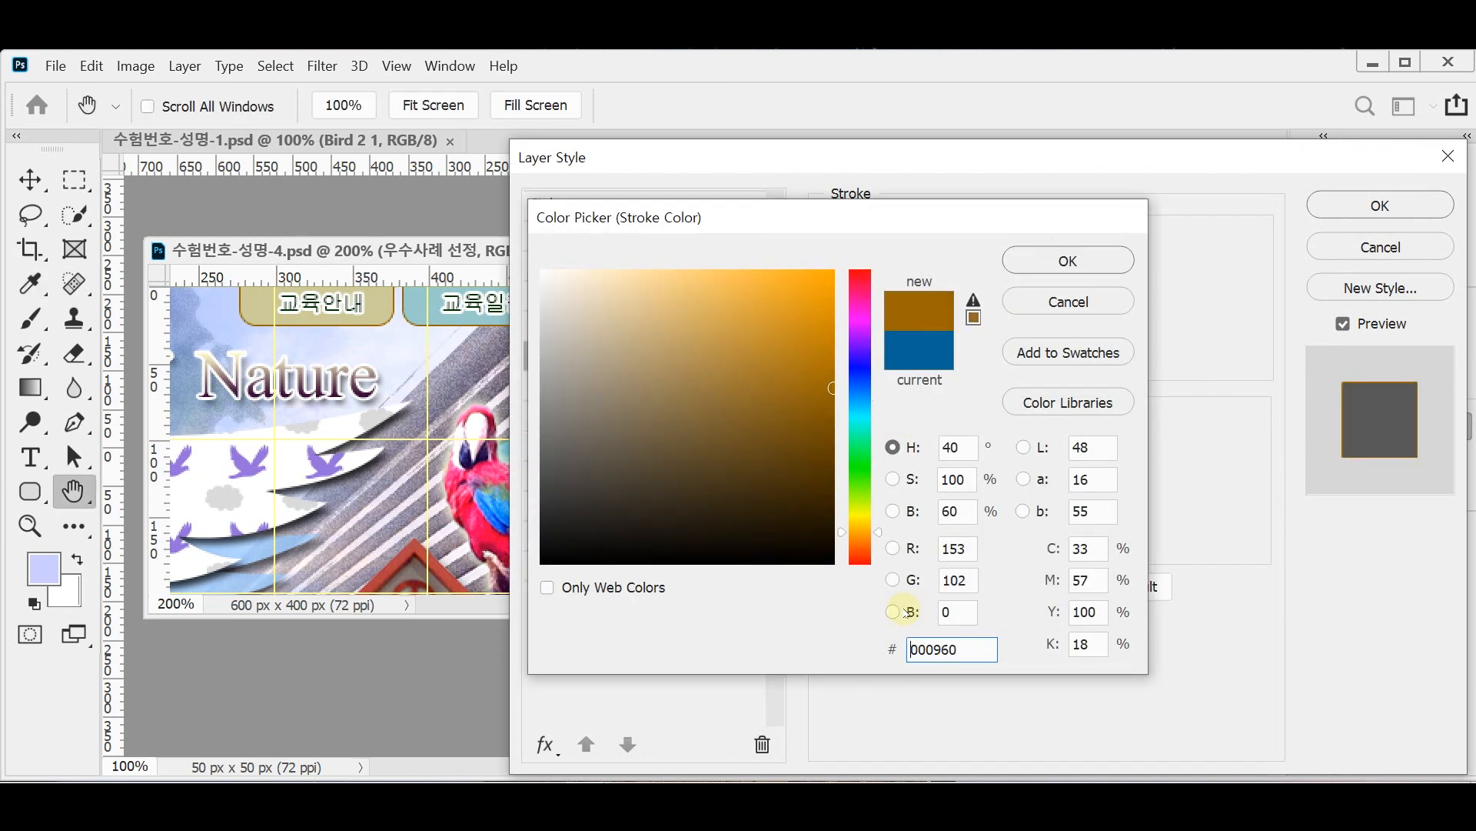
left_click(1381, 205)
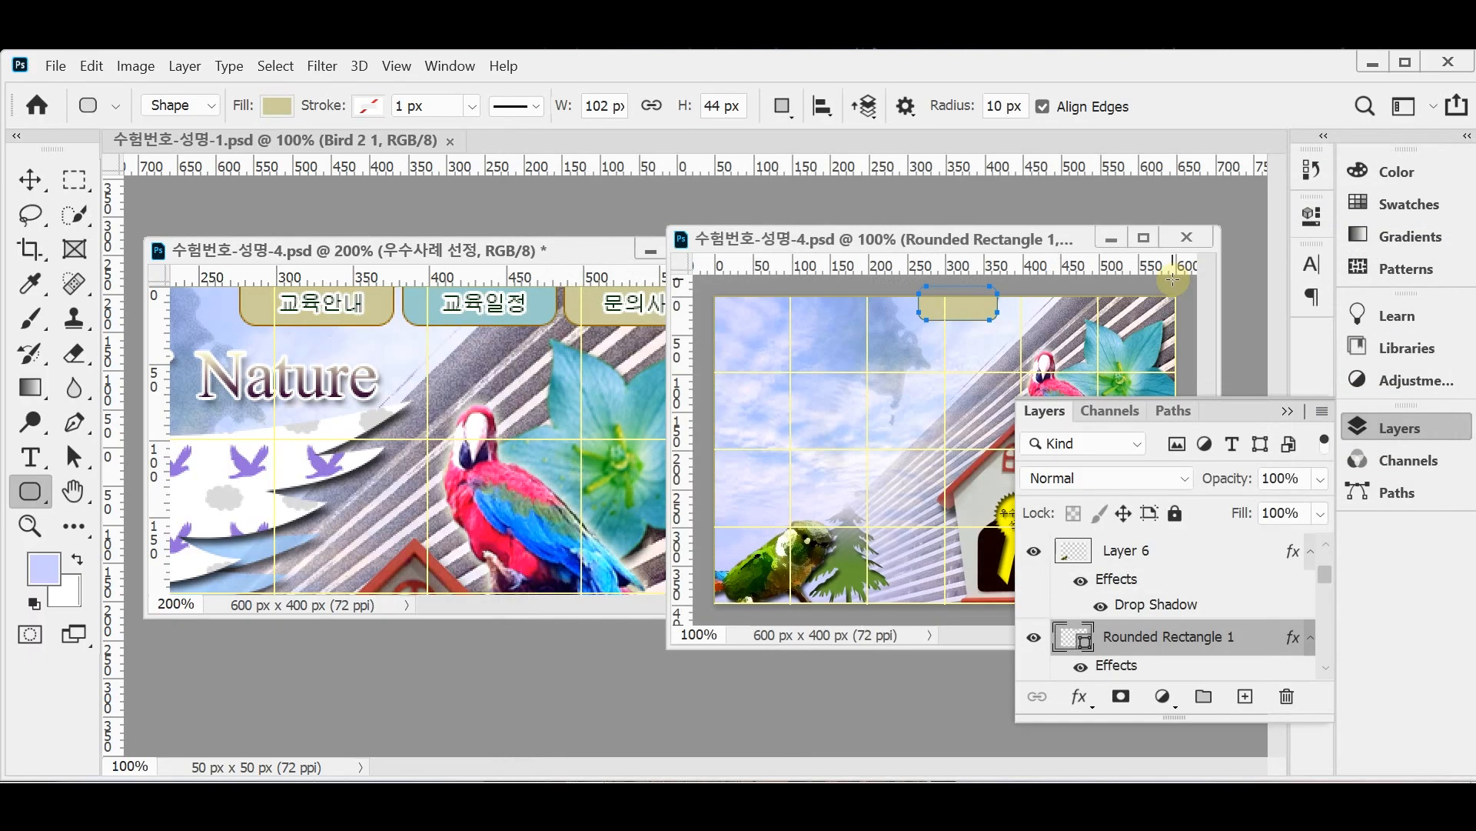
key("Return")
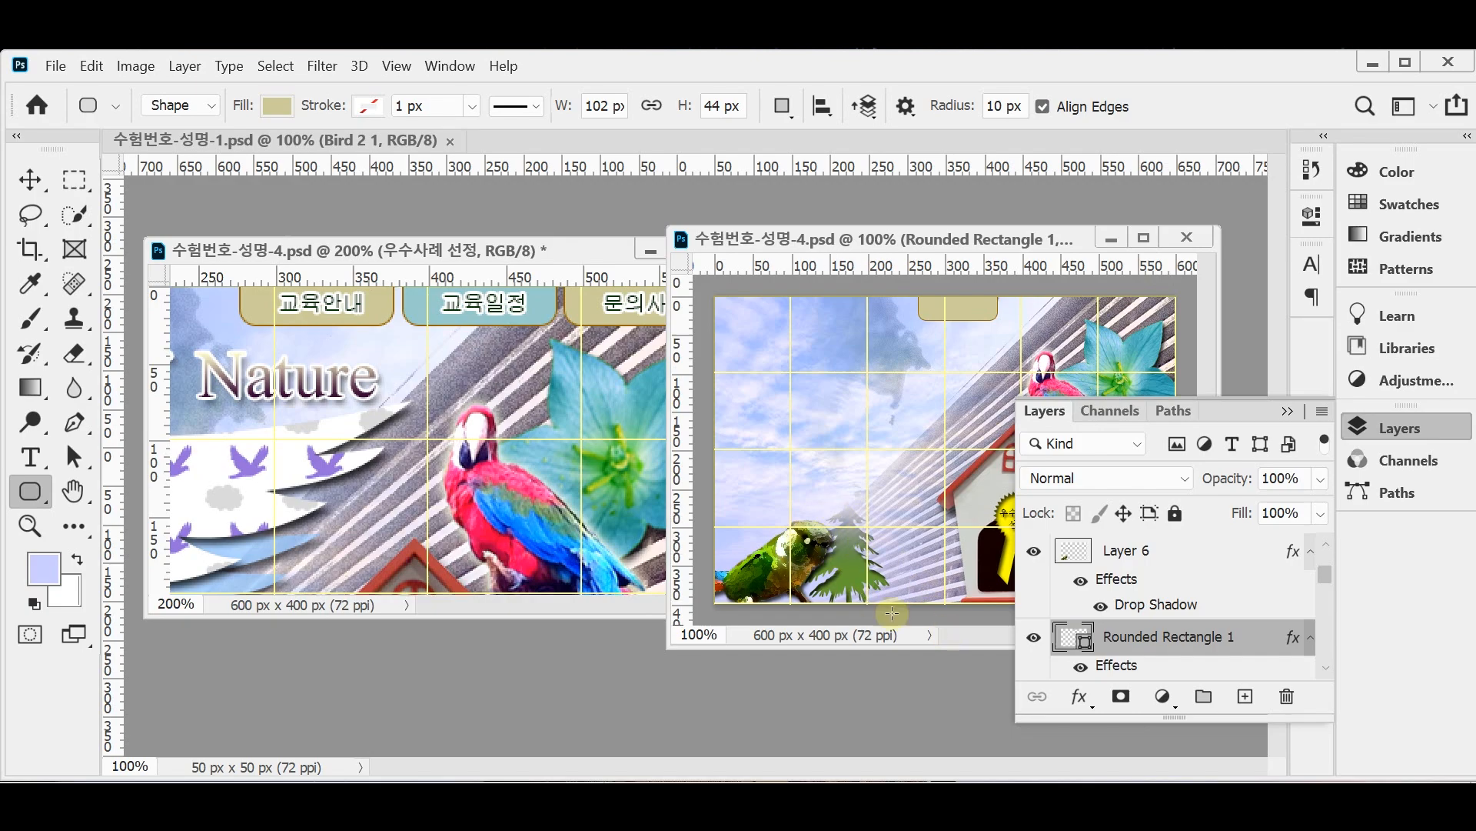
- Examine the font, size and text colour of the 교육안내 button label in the finished reference document
left_click(306, 316)
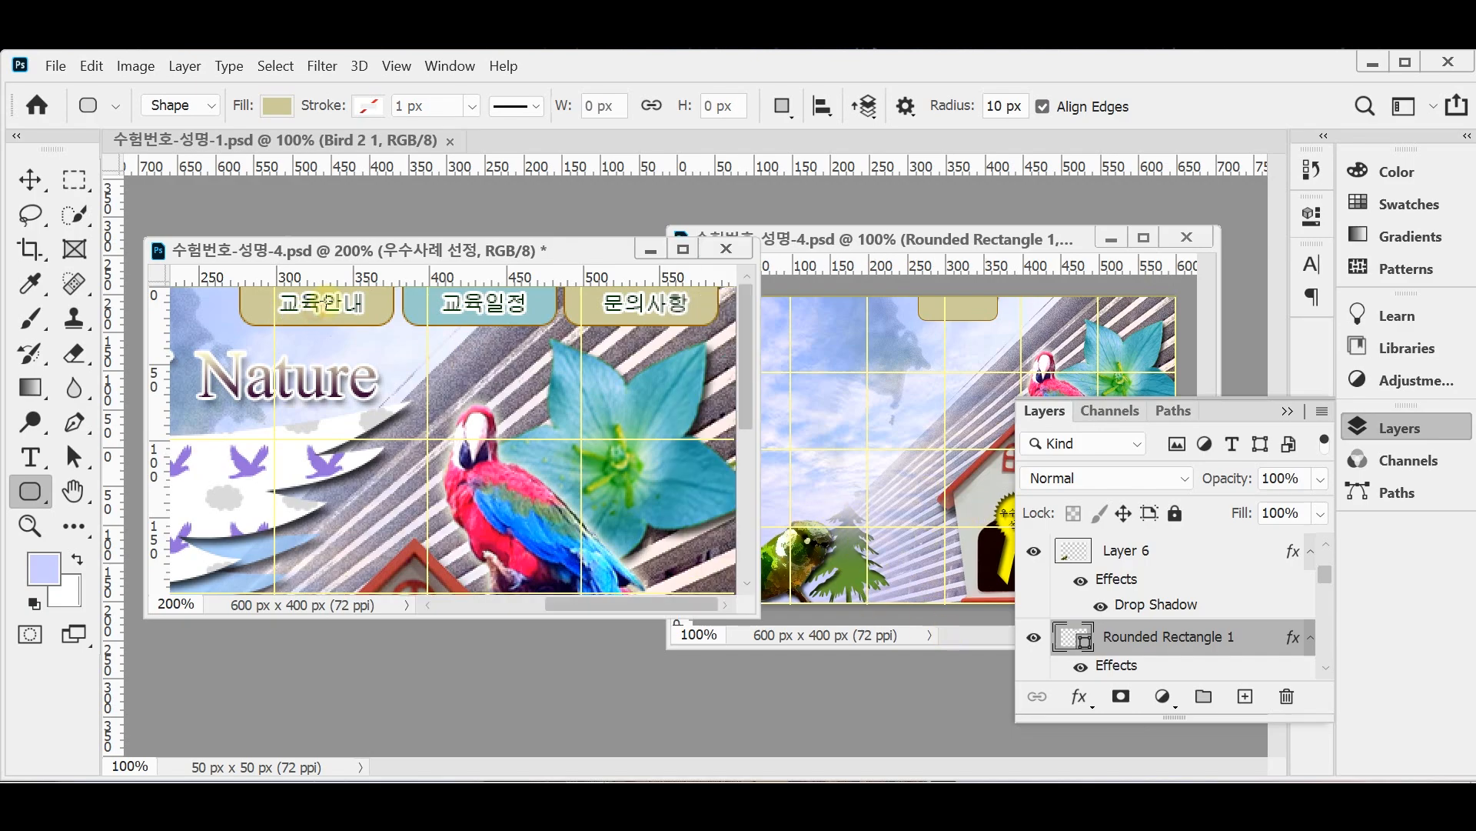
left_click(806, 361)
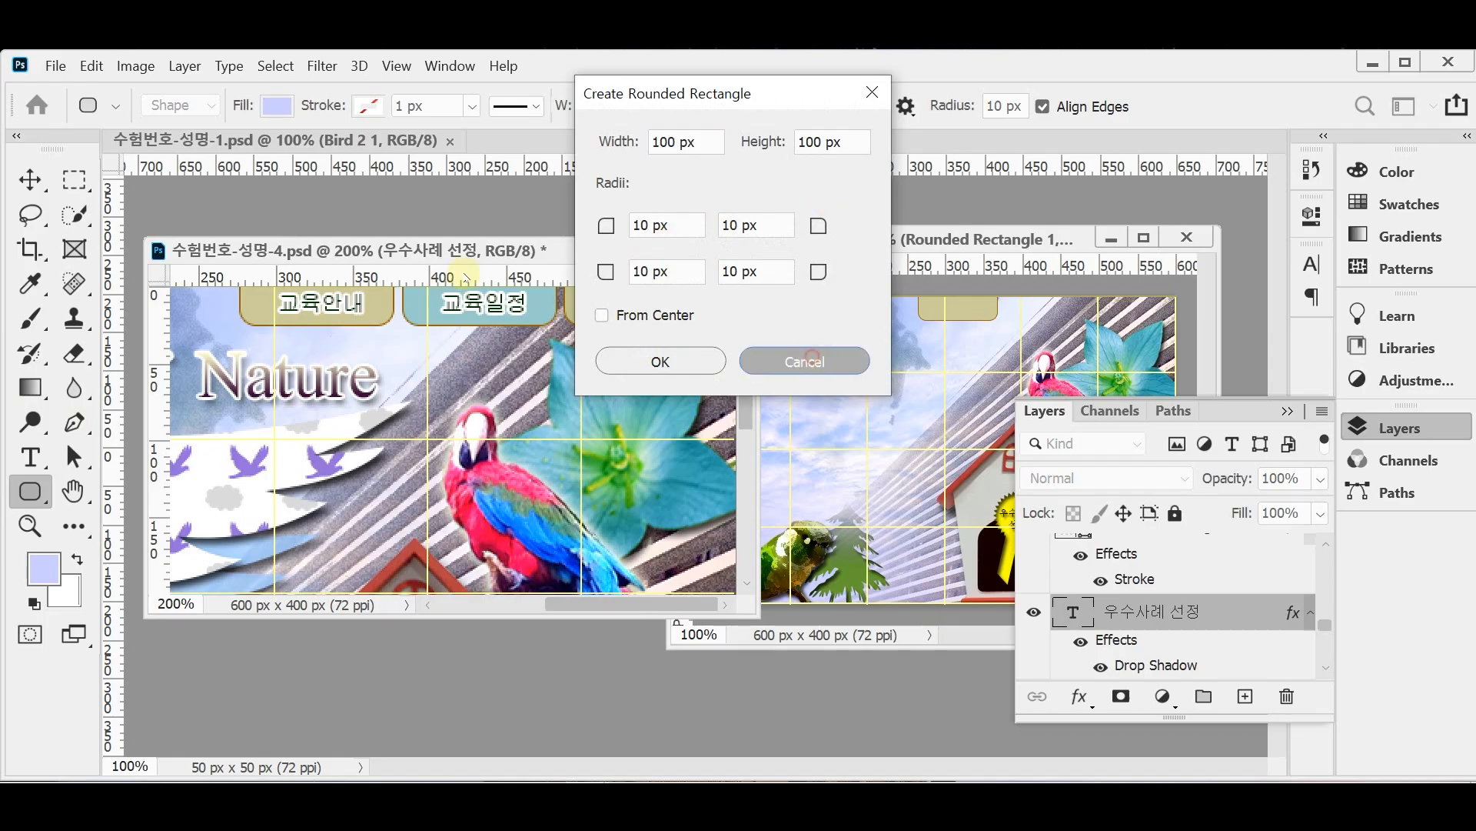
left_click(30, 456)
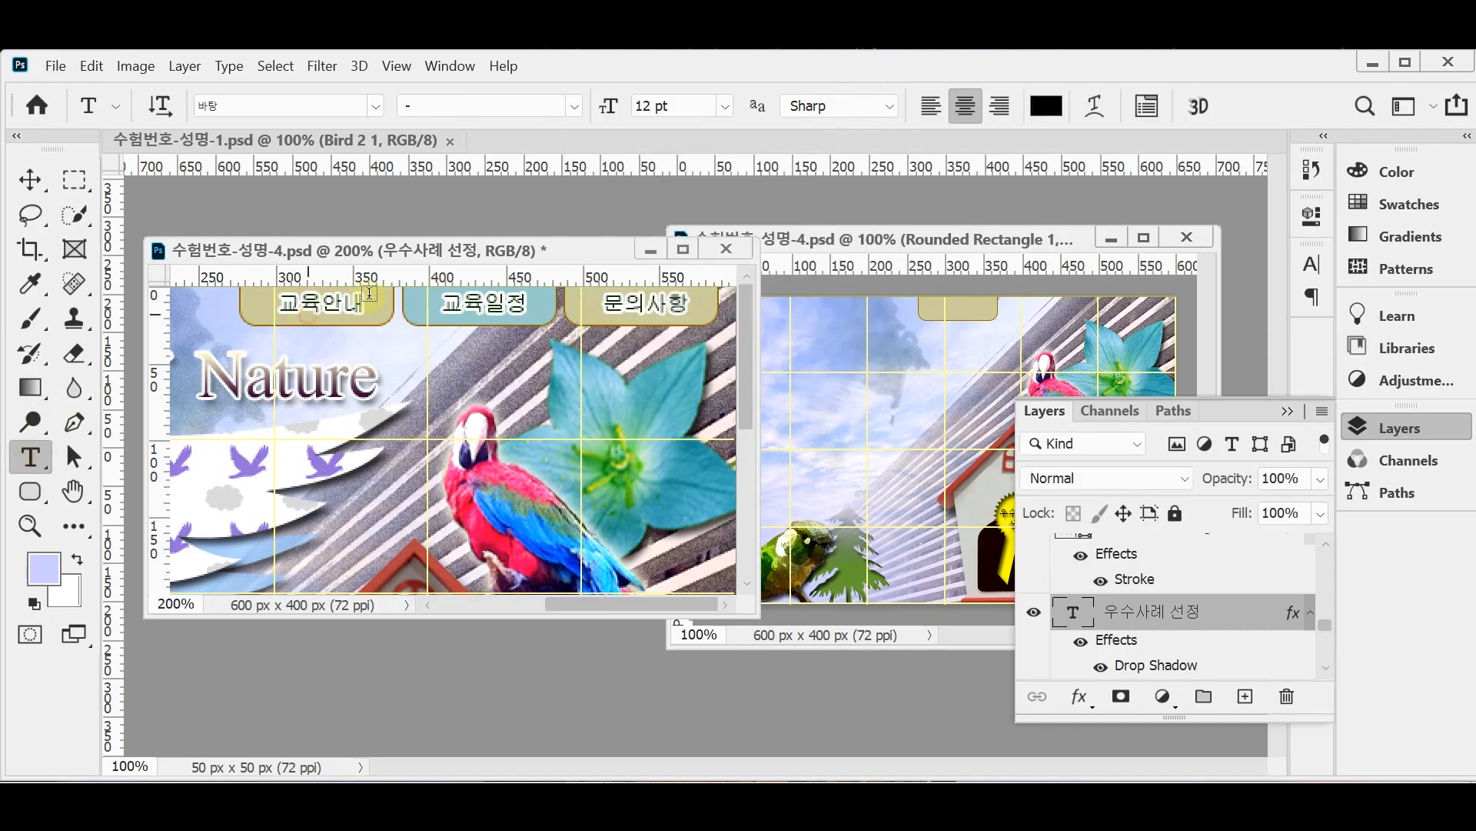
left_click(327, 306)
double_click(327, 306)
triple_click(334, 305)
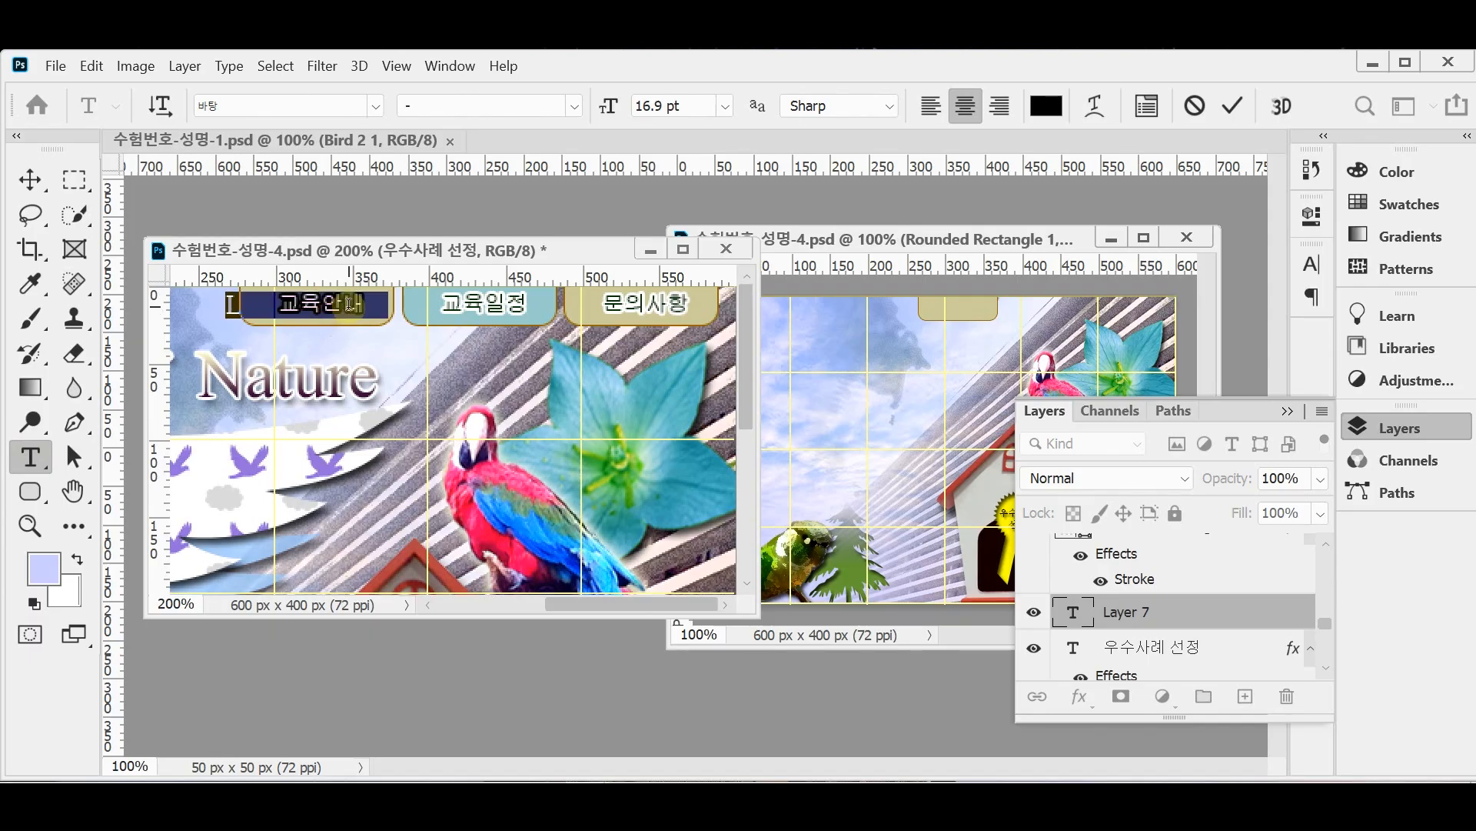
key("ctrl+Return")
left_click(307, 306)
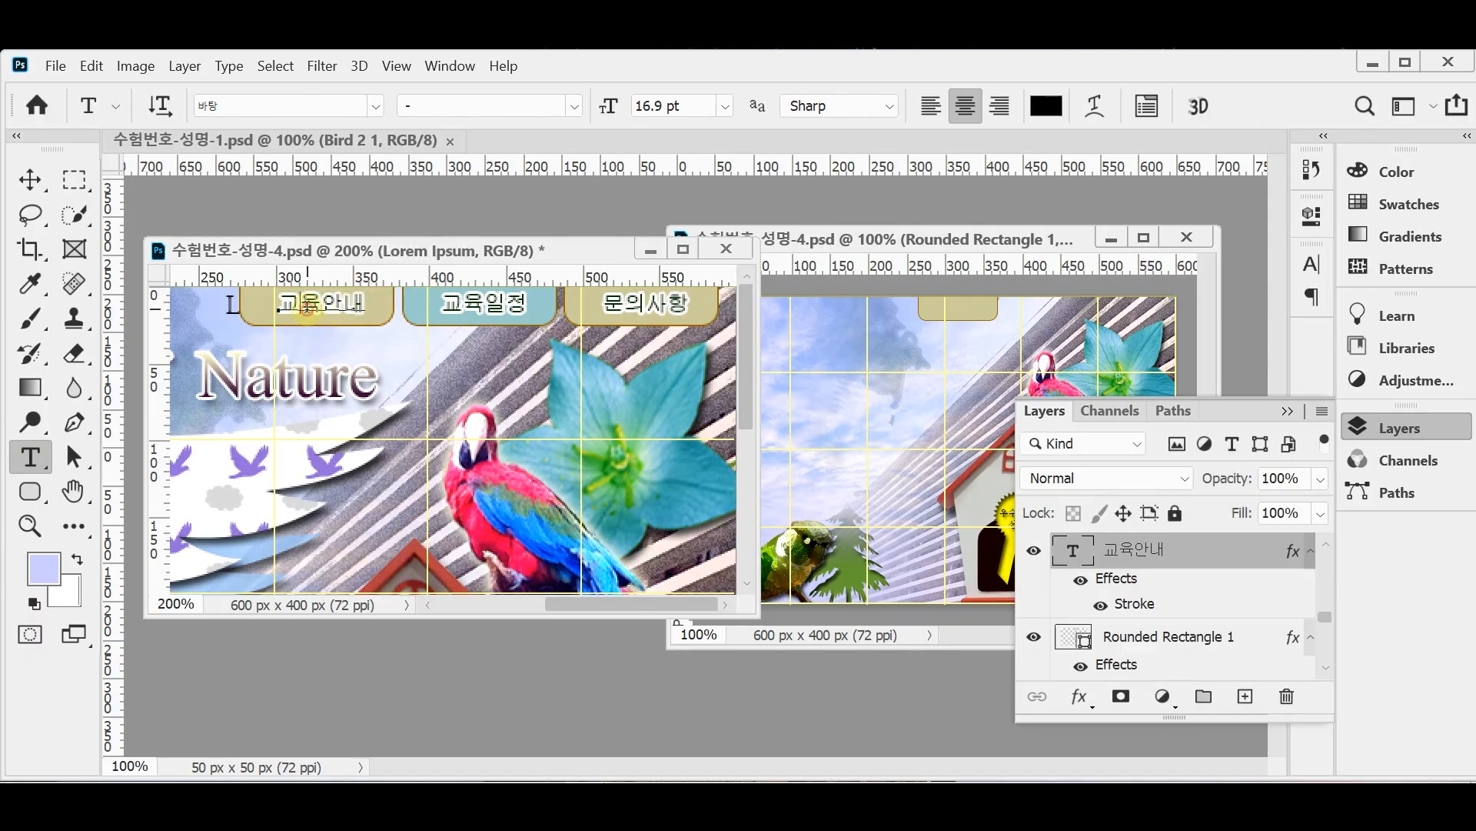
double_click(307, 306)
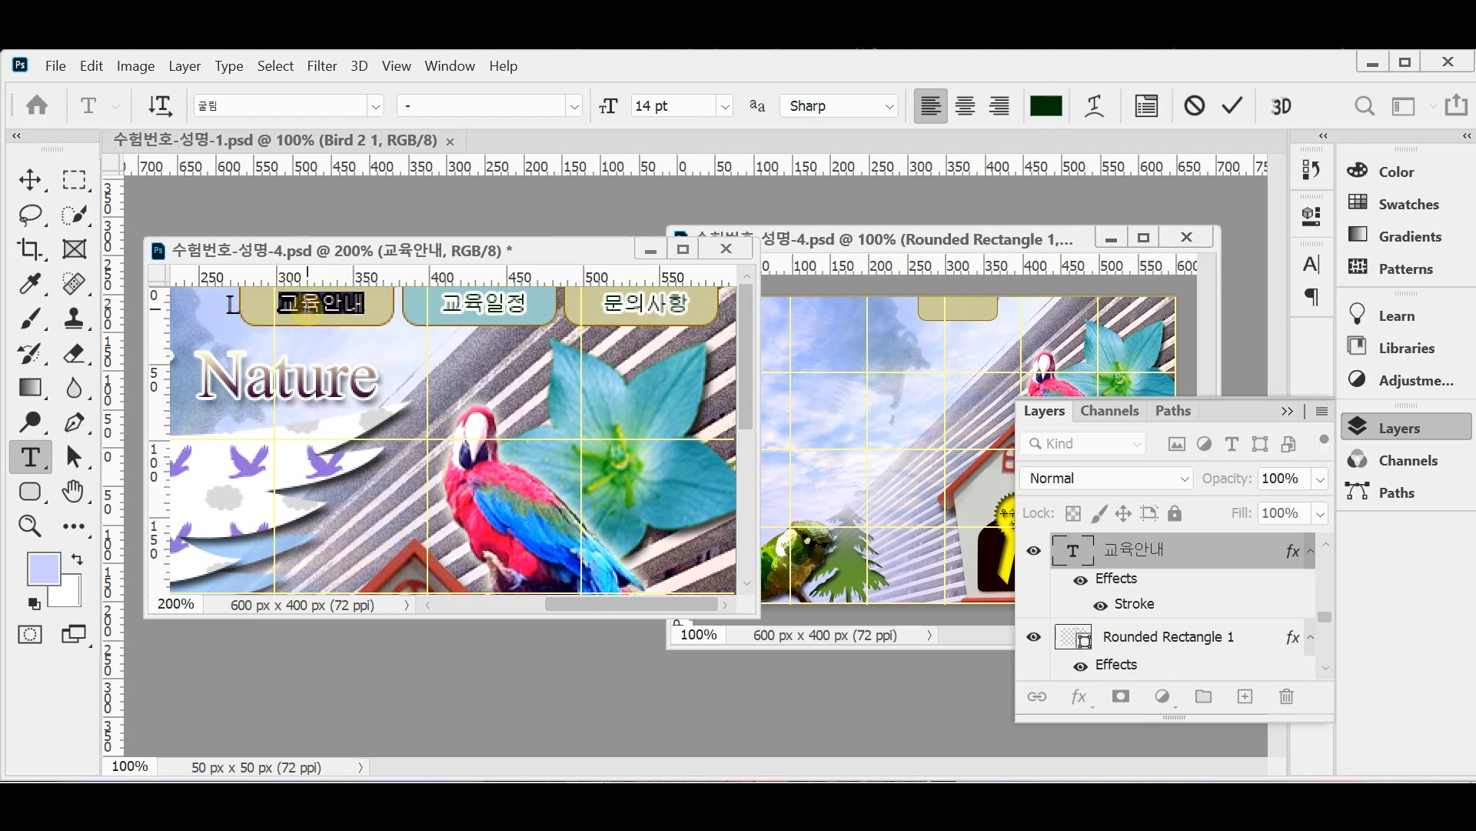
left_click(1045, 112)
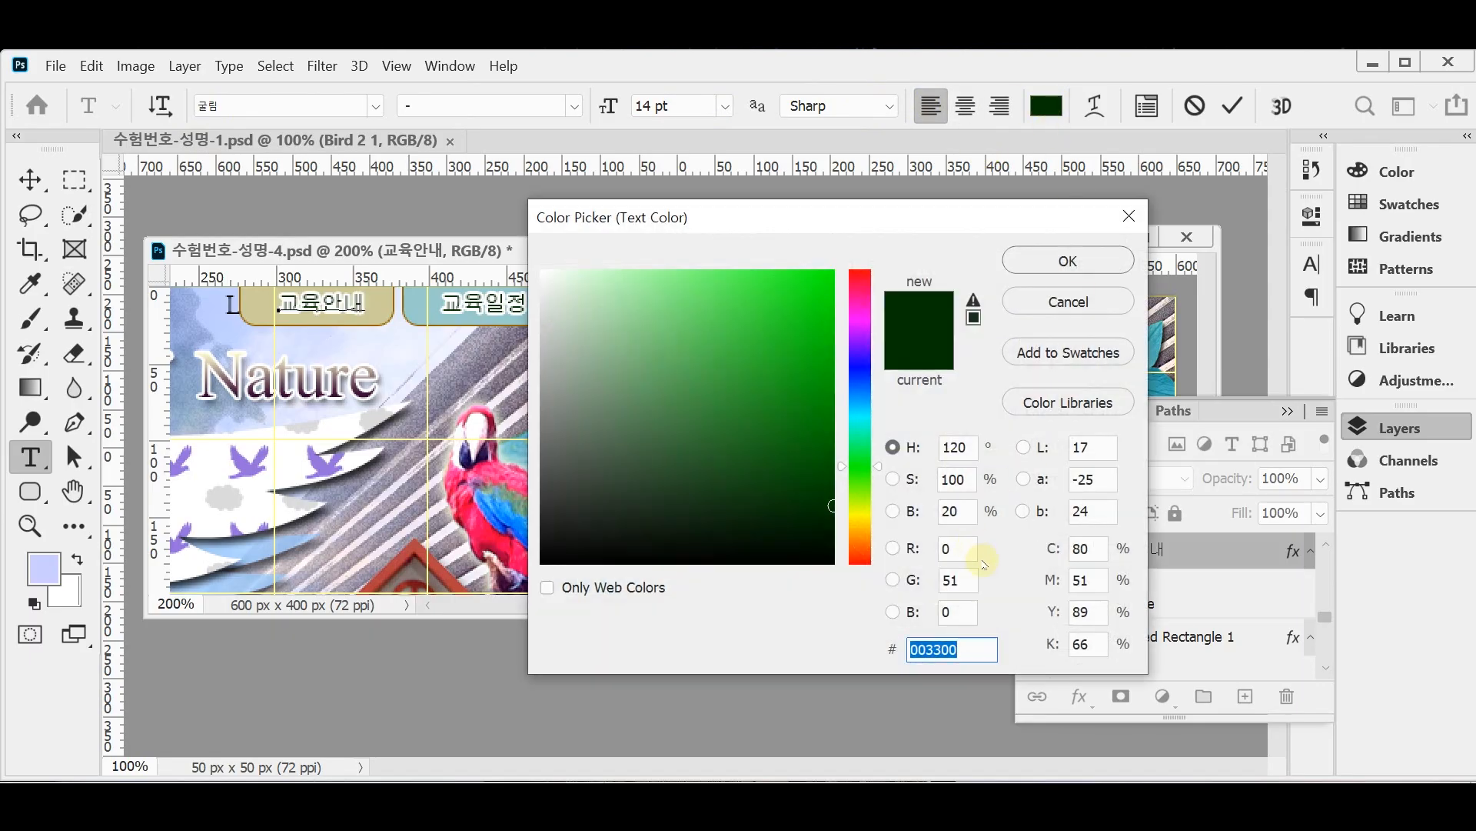
left_click(1050, 301)
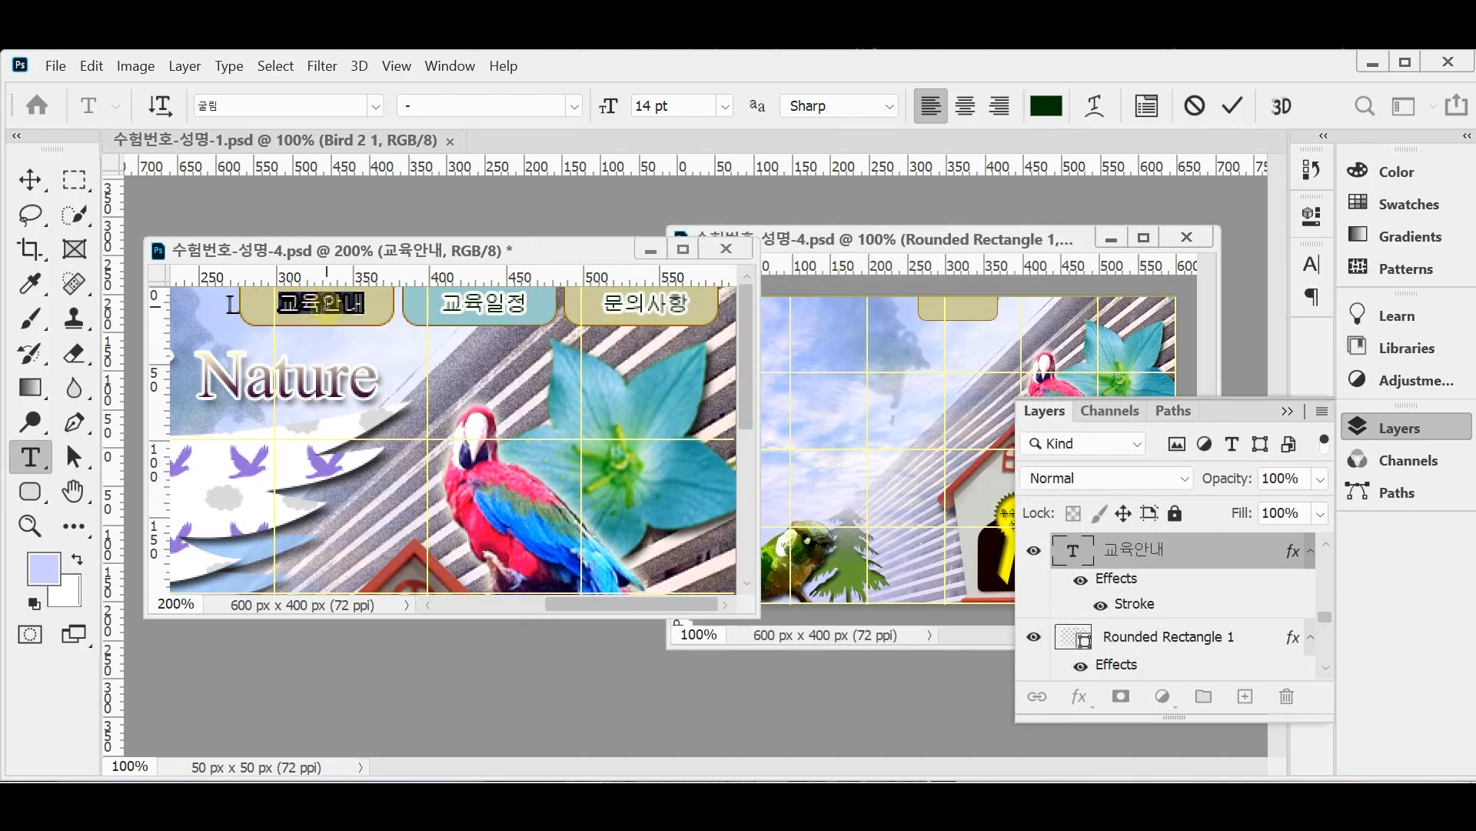
key("ctrl+Return")
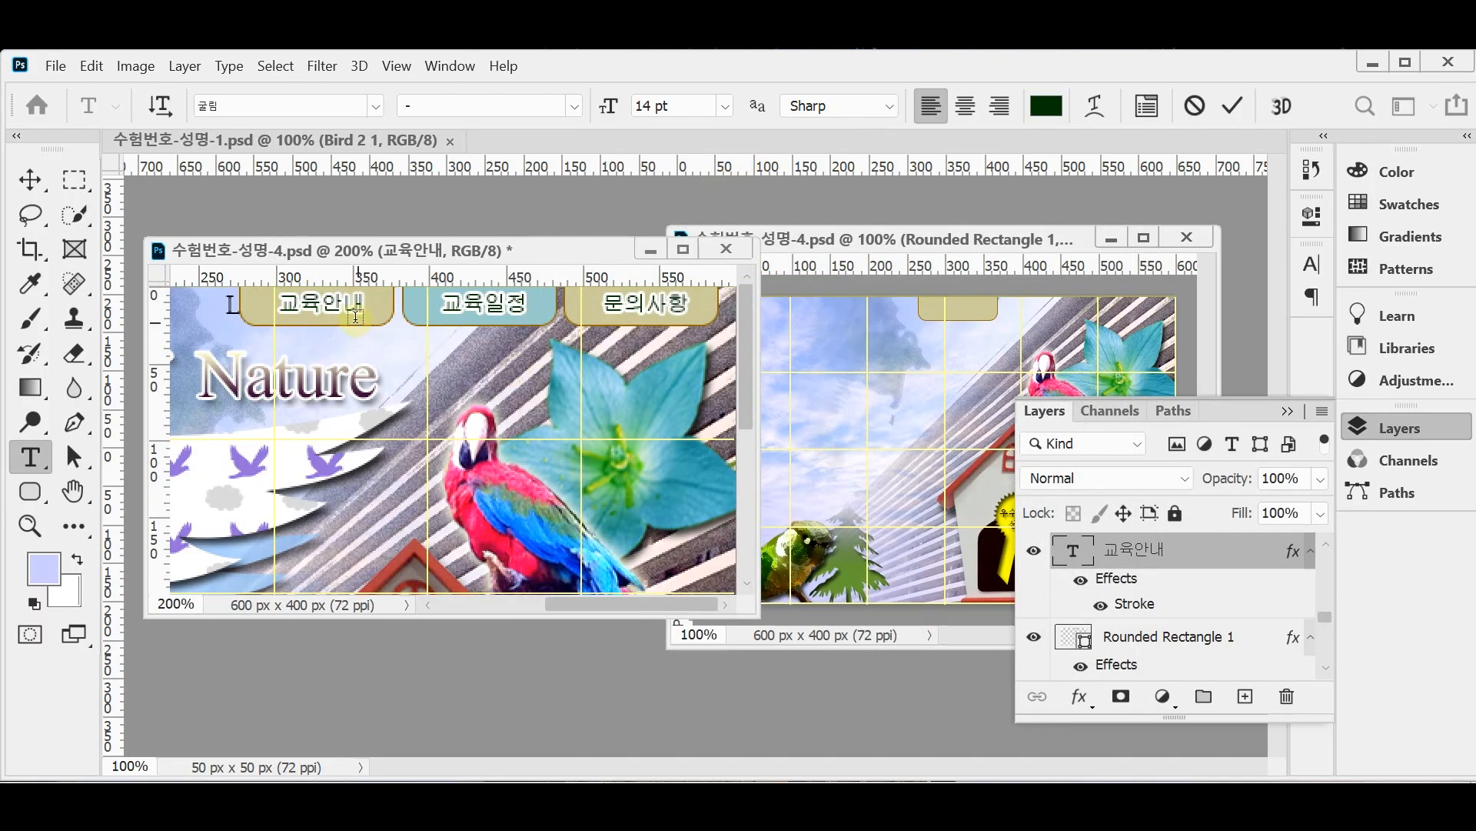
- Copy the 교육안내 label from the reference document onto the new rounded rectangle and shift the rectangle so it is centred behind the text
left_click_drag(353, 310, 945, 317)
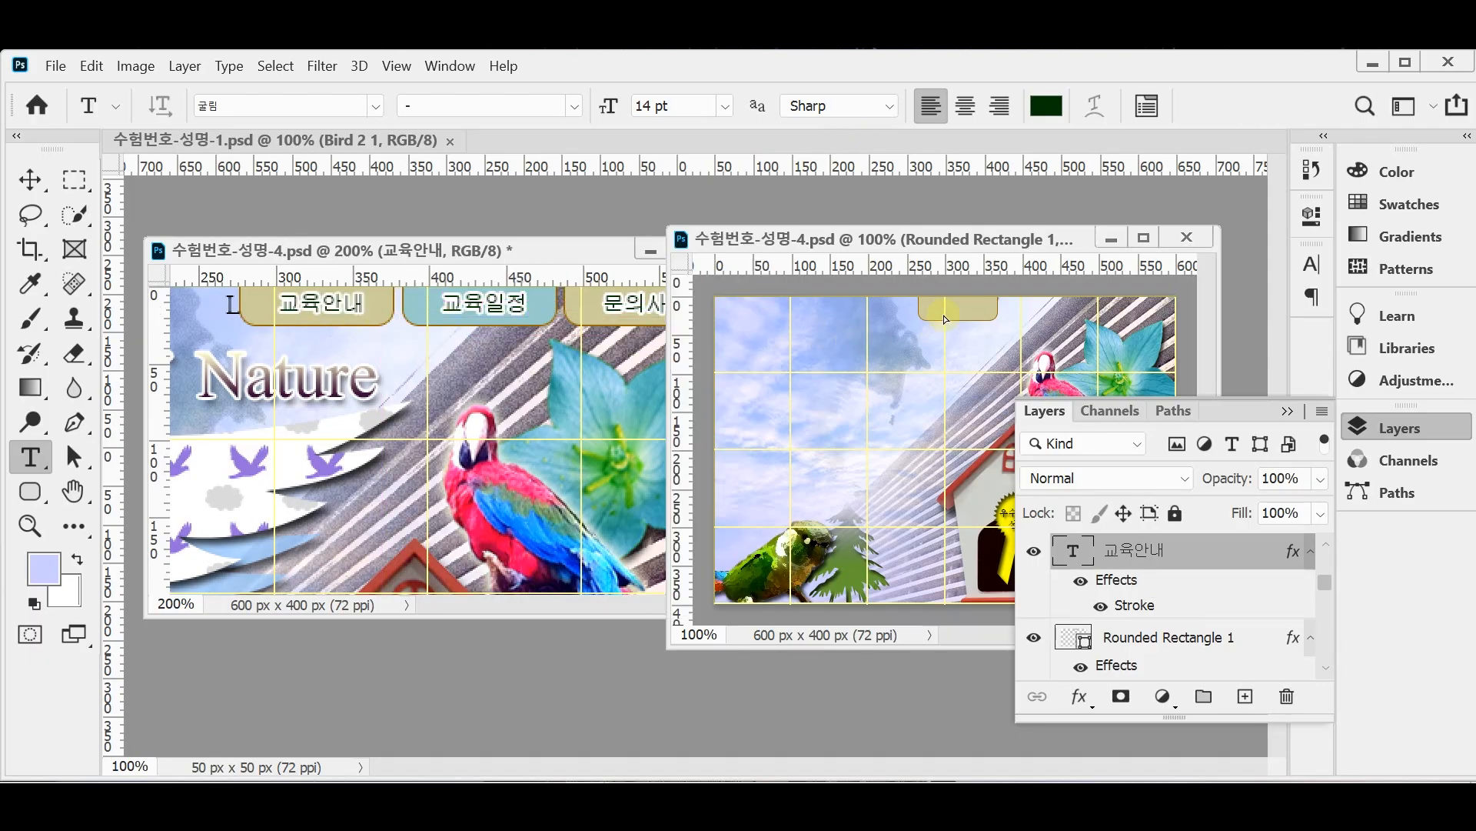
left_click(988, 367, "ctrl+space")
left_click(44, 185)
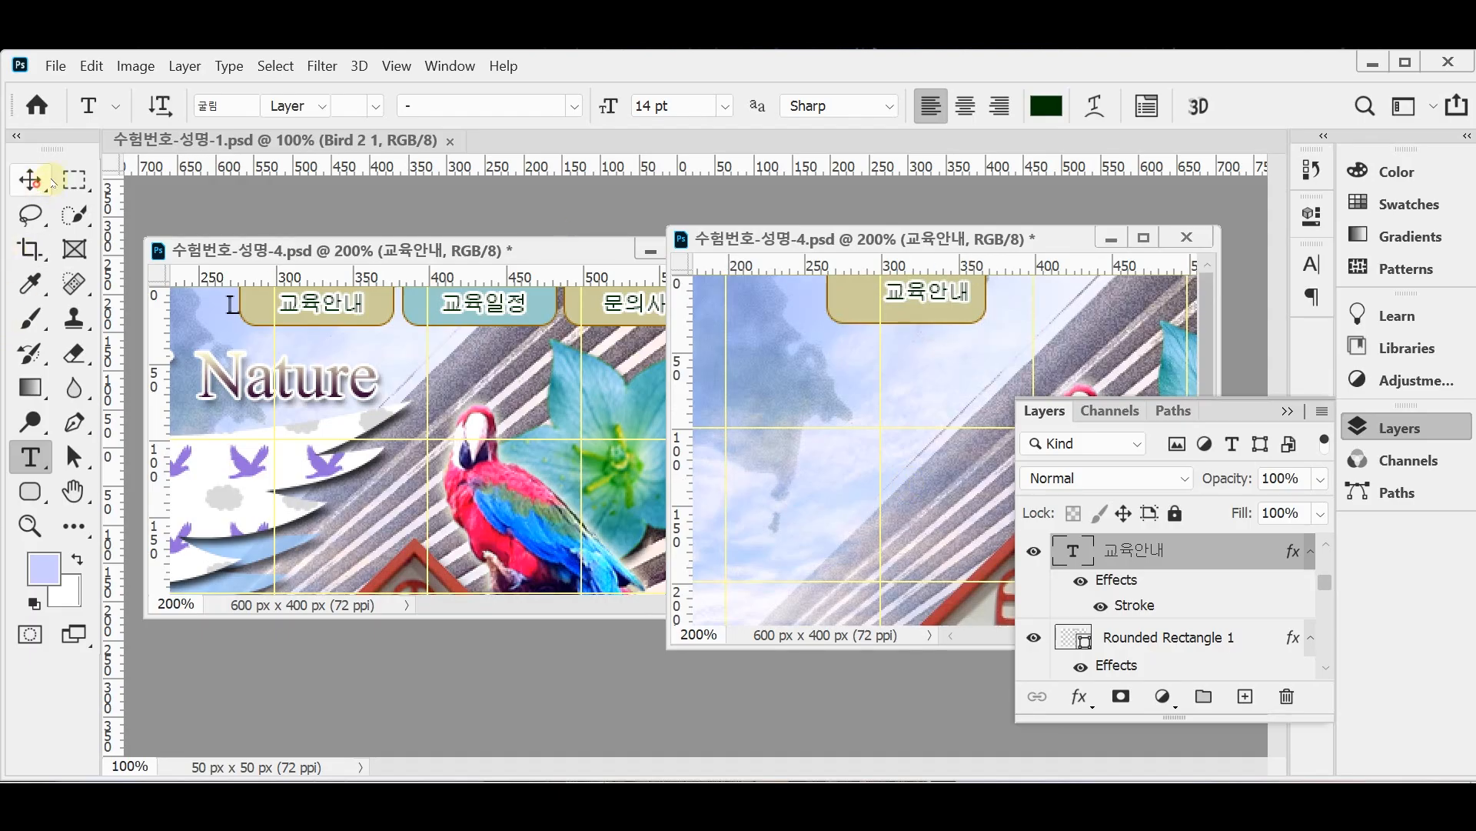
left_click(851, 301)
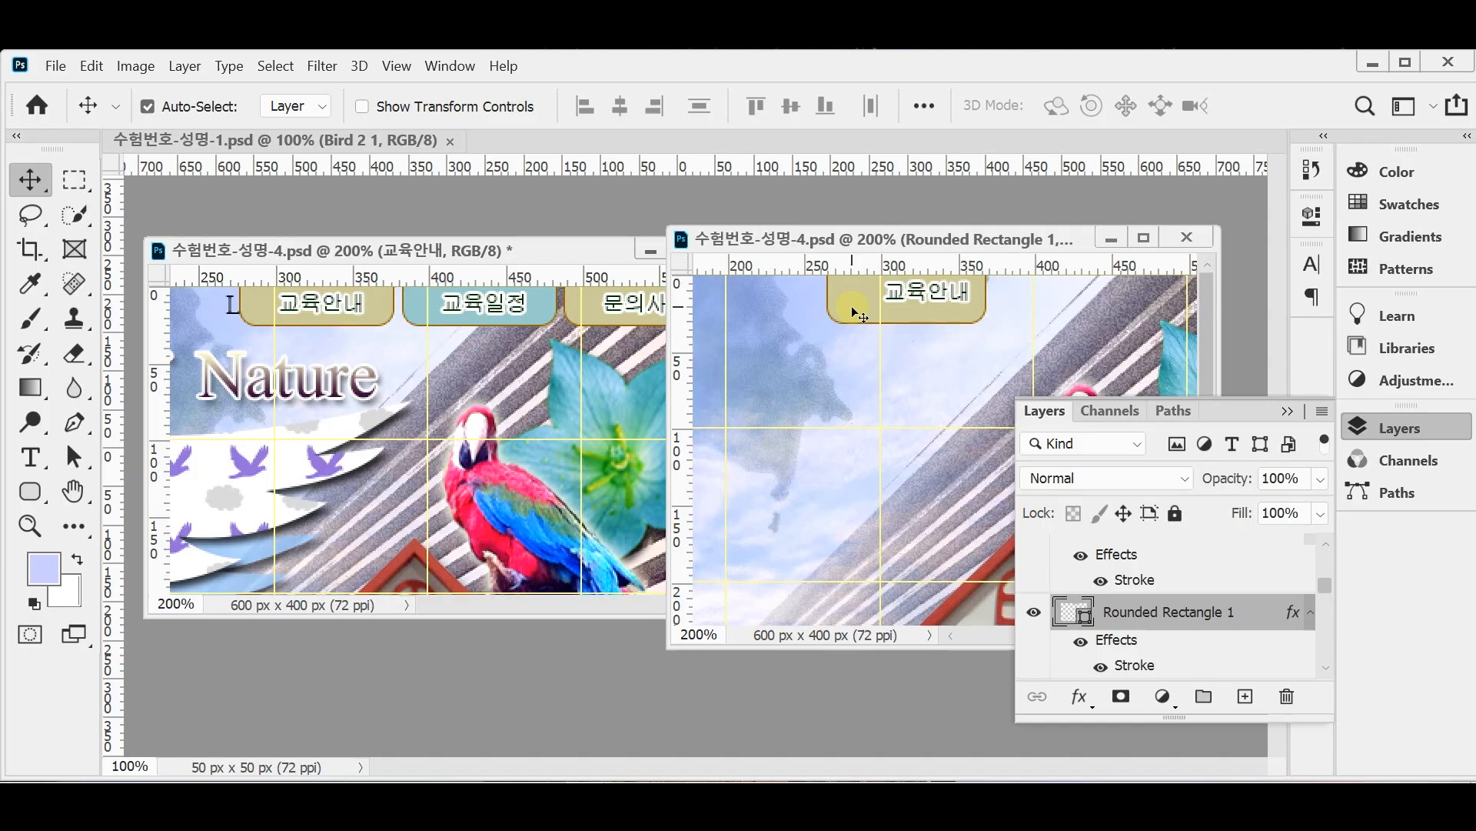
left_click_drag(851, 306, 865, 302)
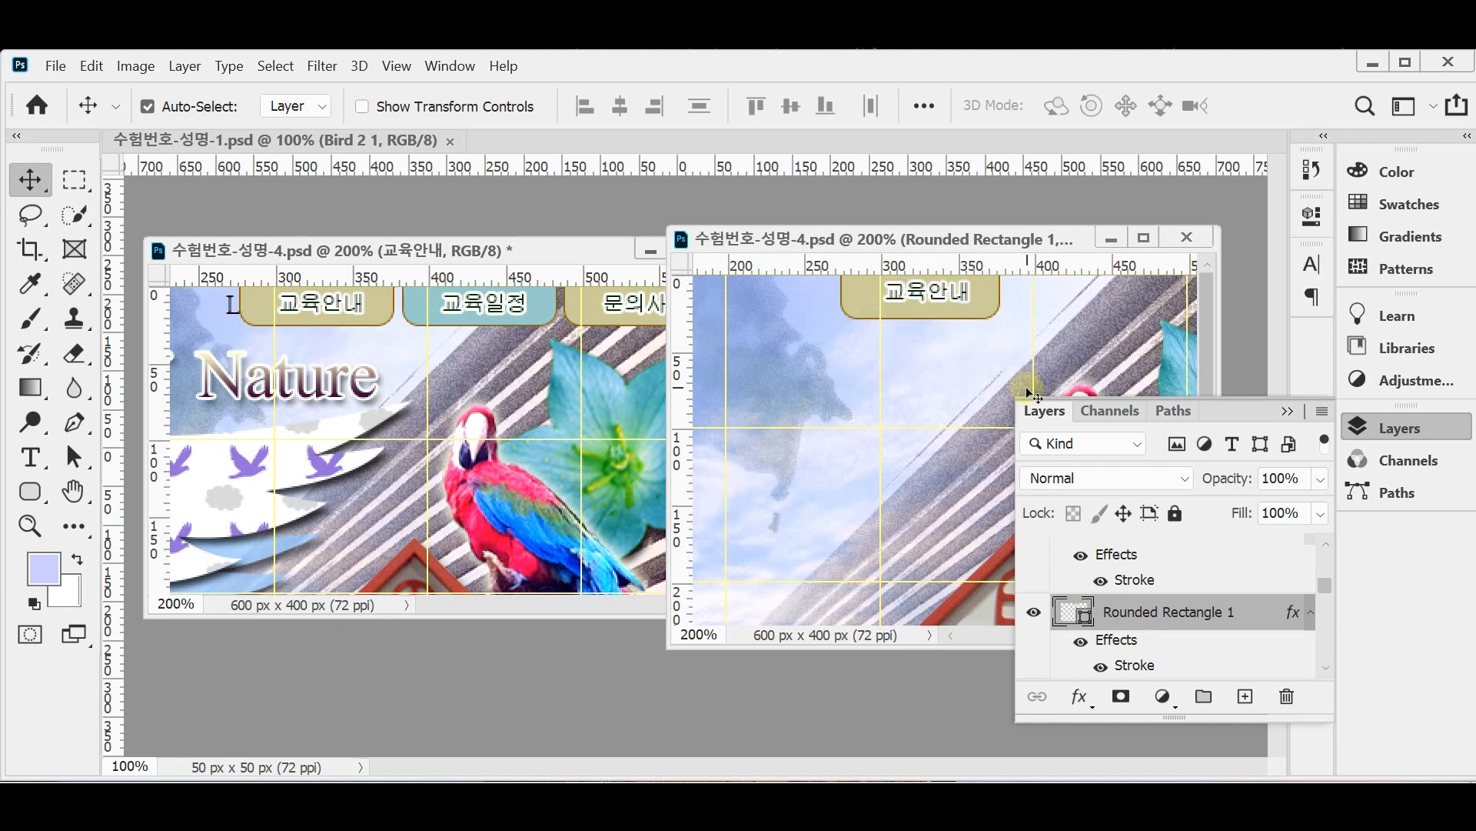
- Scale the rounded rectangle behind the 교육안내 label down to about 99% width and 98% height from its lower-left corner
key("ctrl+t")
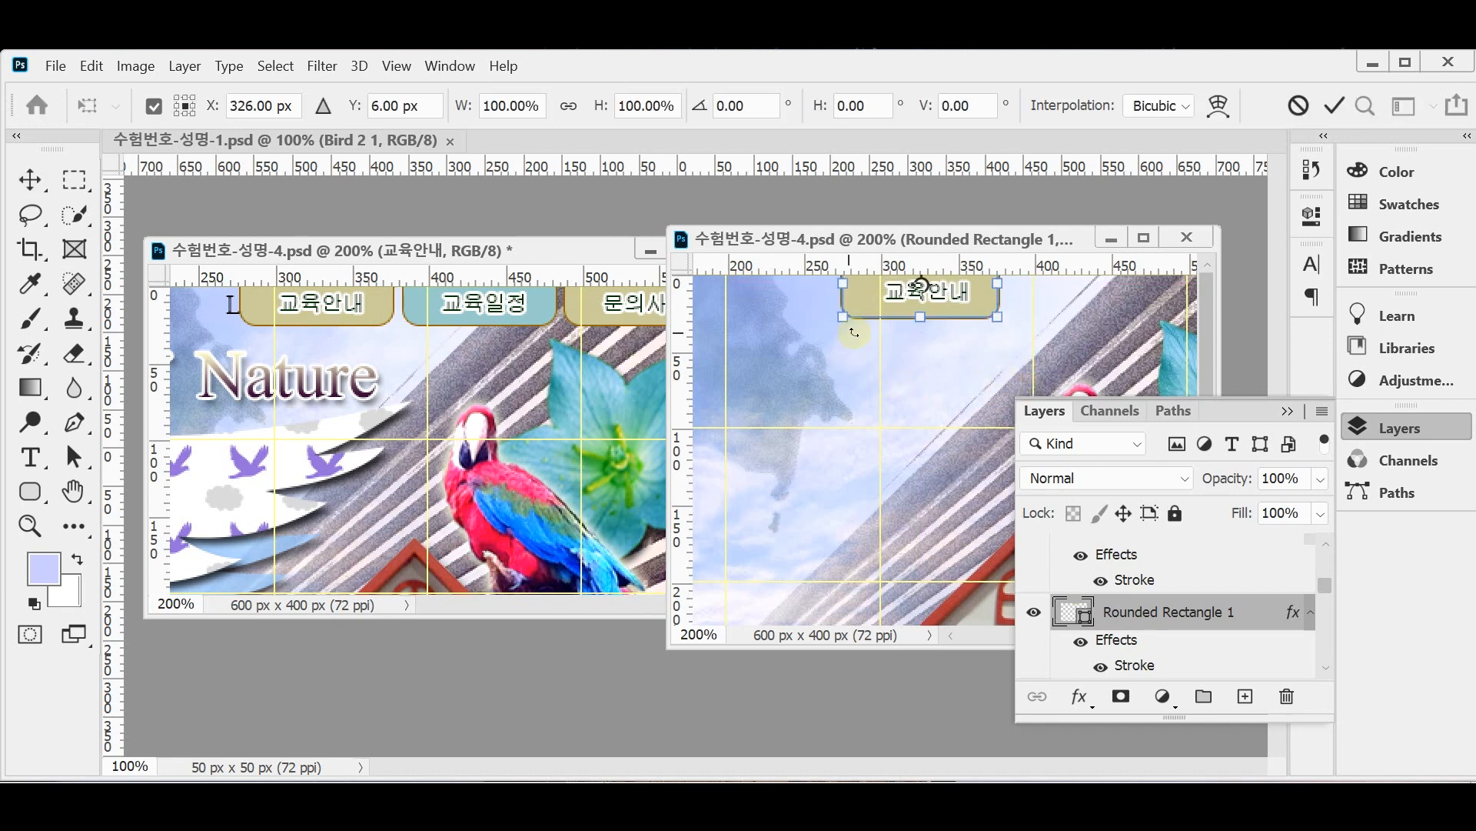
left_click_drag(845, 317, 847, 317)
key("Escape")
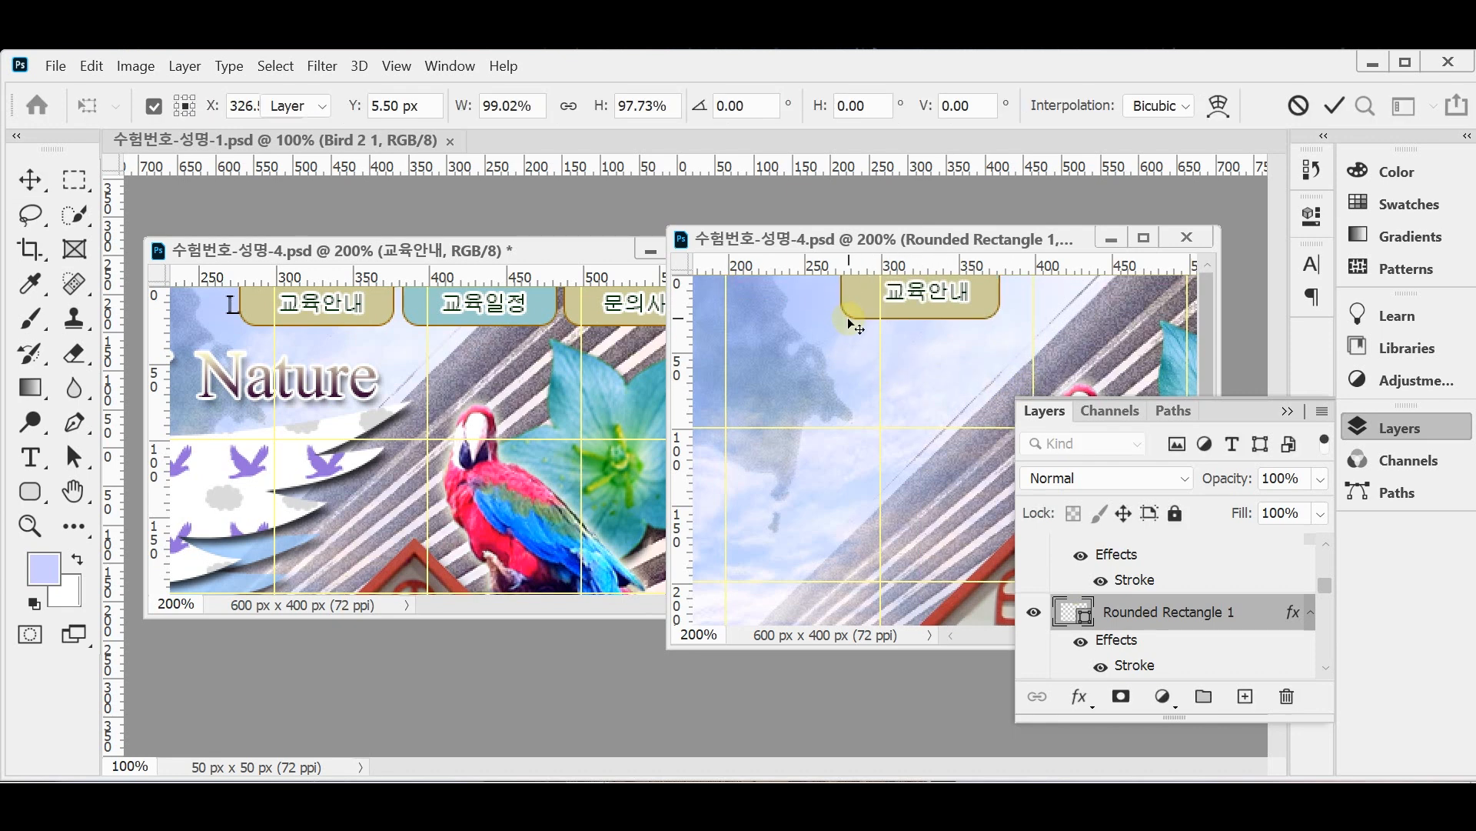
- Align the 교육안내 text layer and the Rounded Rectangle 1 layer on their horizontal centres
left_click_drag(1178, 721, 1184, 739)
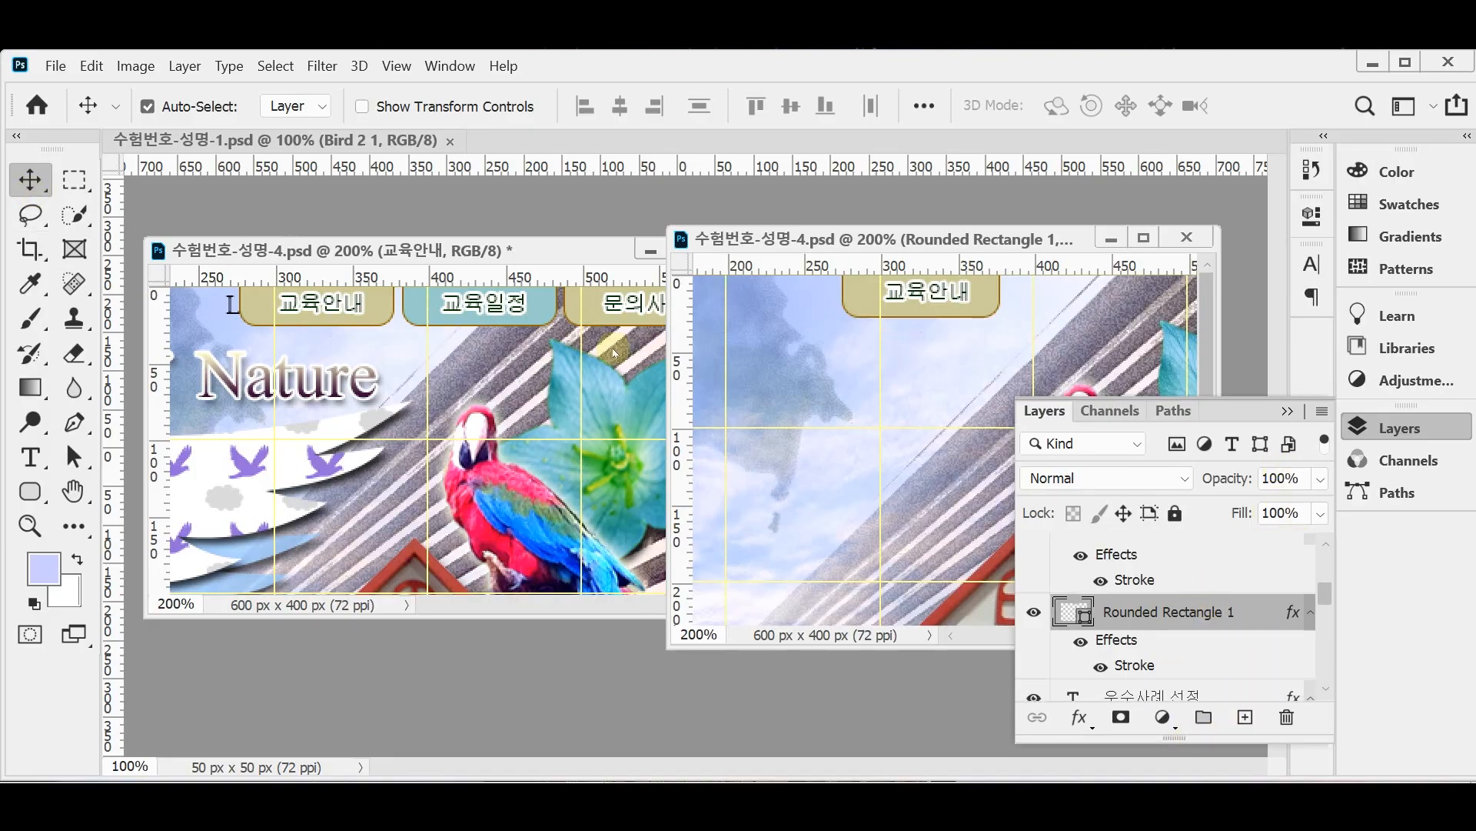
scroll(1192, 647, "up", 3)
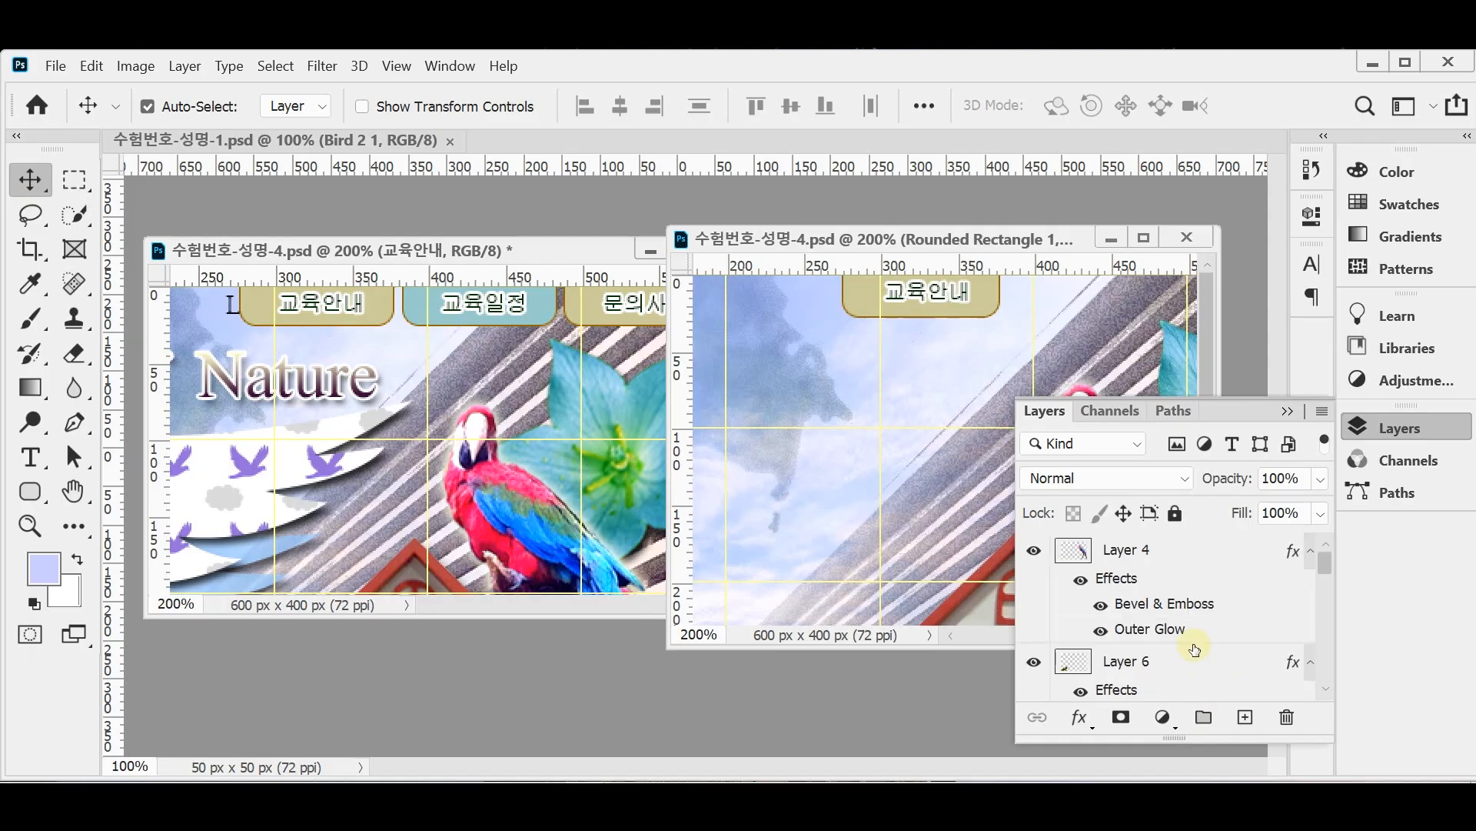
scroll(1192, 647, "down", 2)
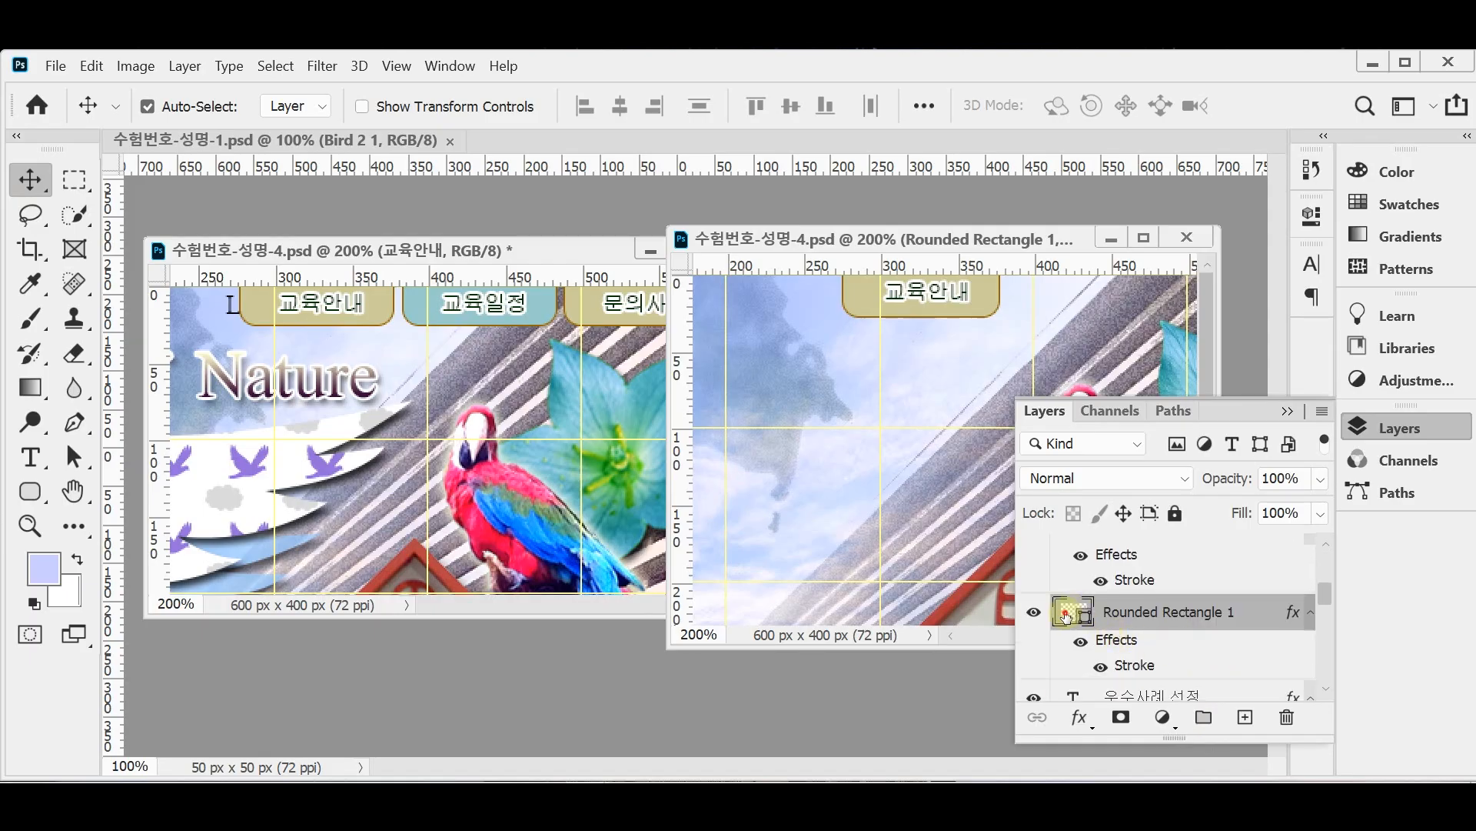
scroll(1193, 636, "up", 2)
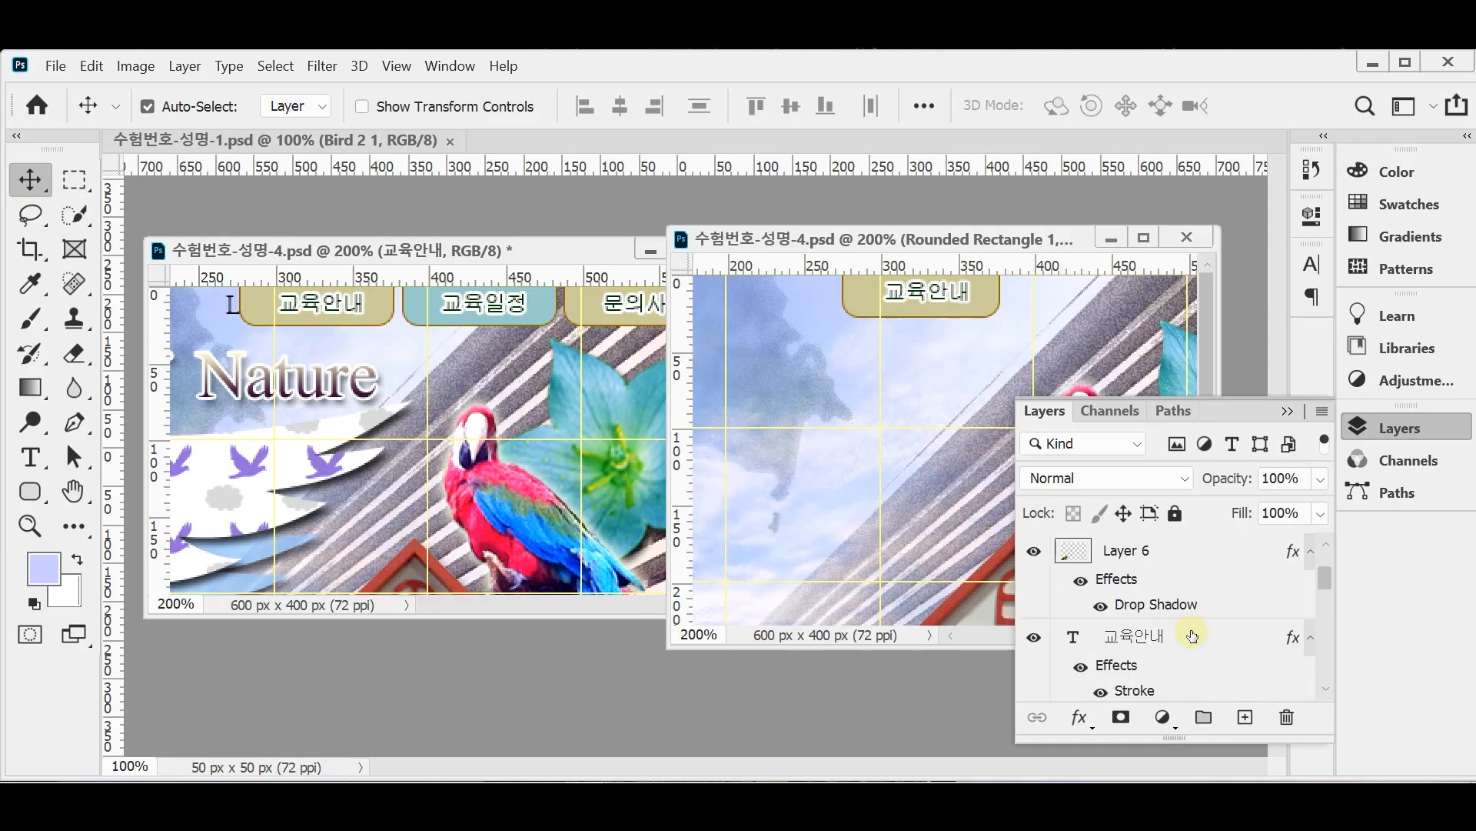
key("ctrl")
left_click(1140, 644, "ctrl")
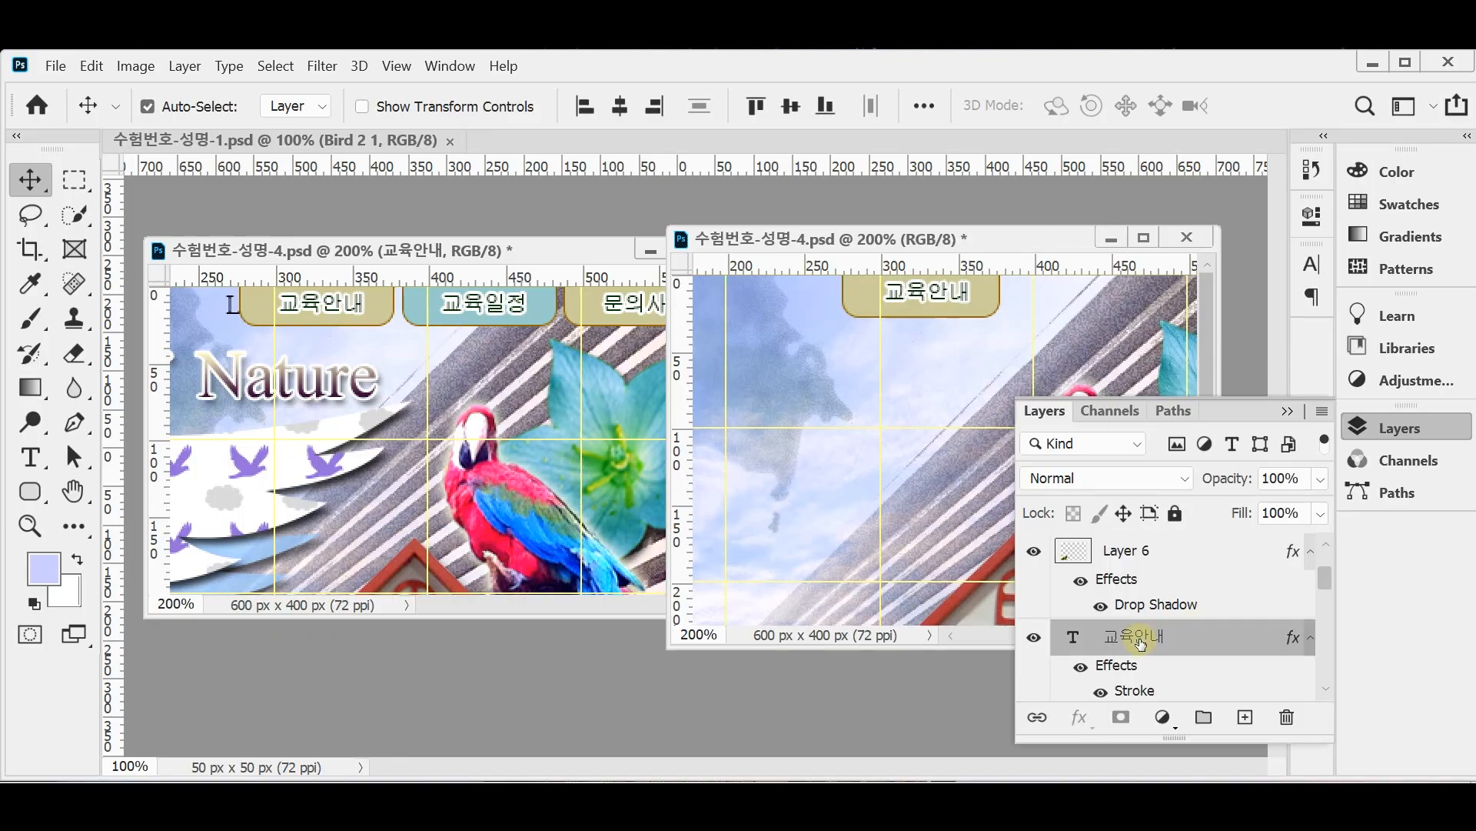
scroll(1140, 643, "down", 2)
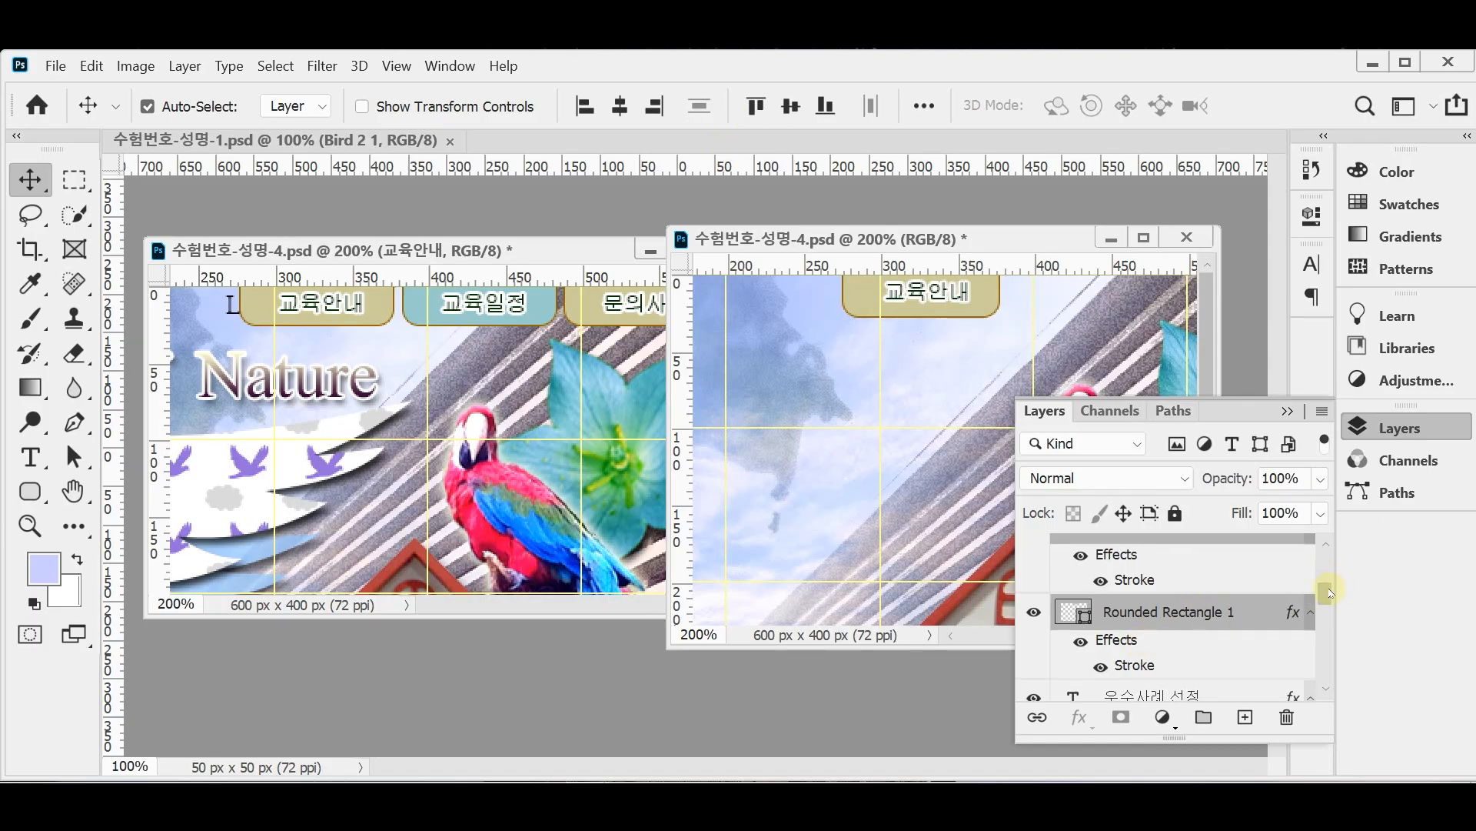
scroll(1328, 590, "up", 2)
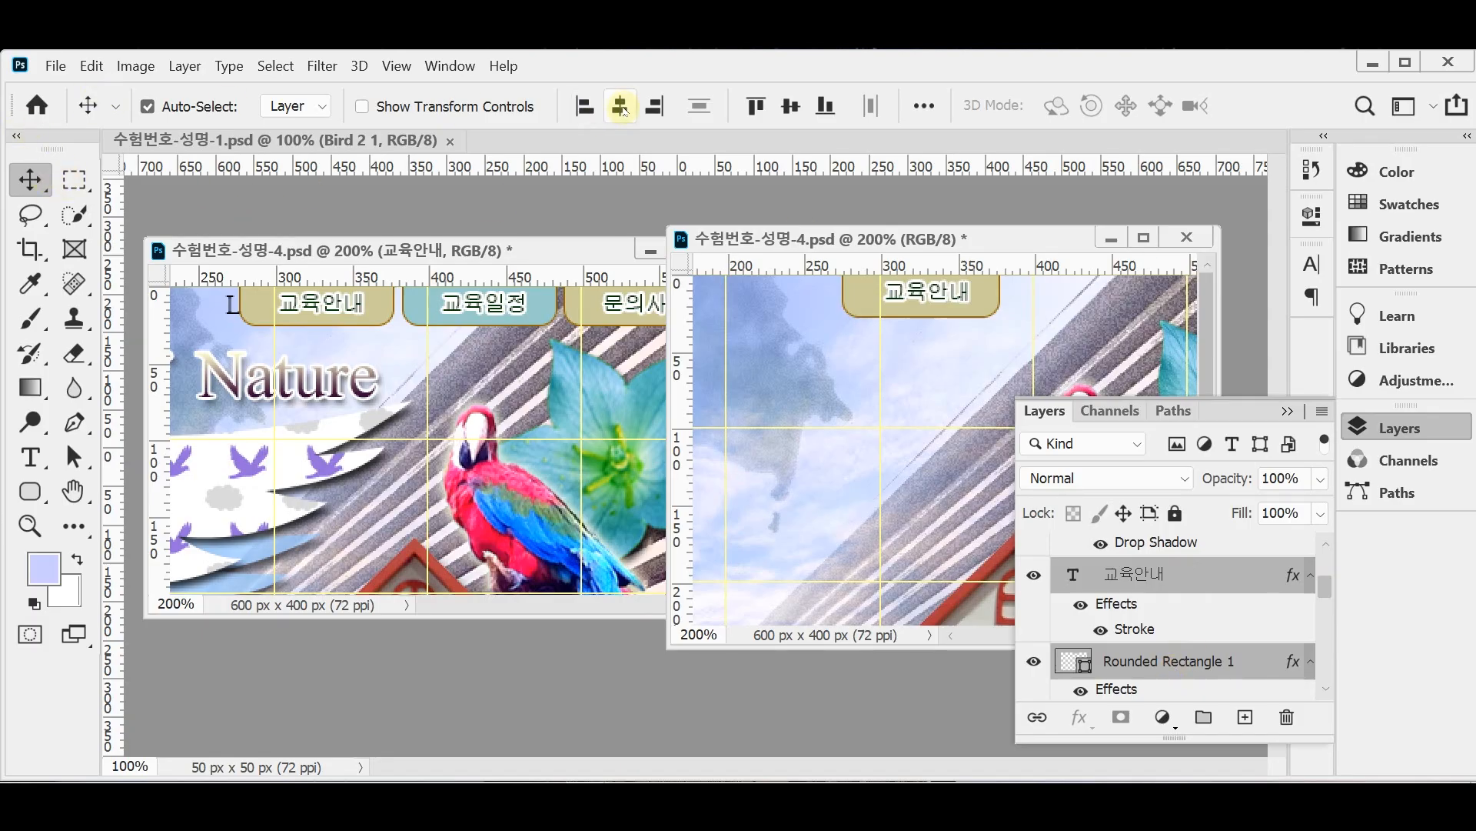
left_click(621, 107)
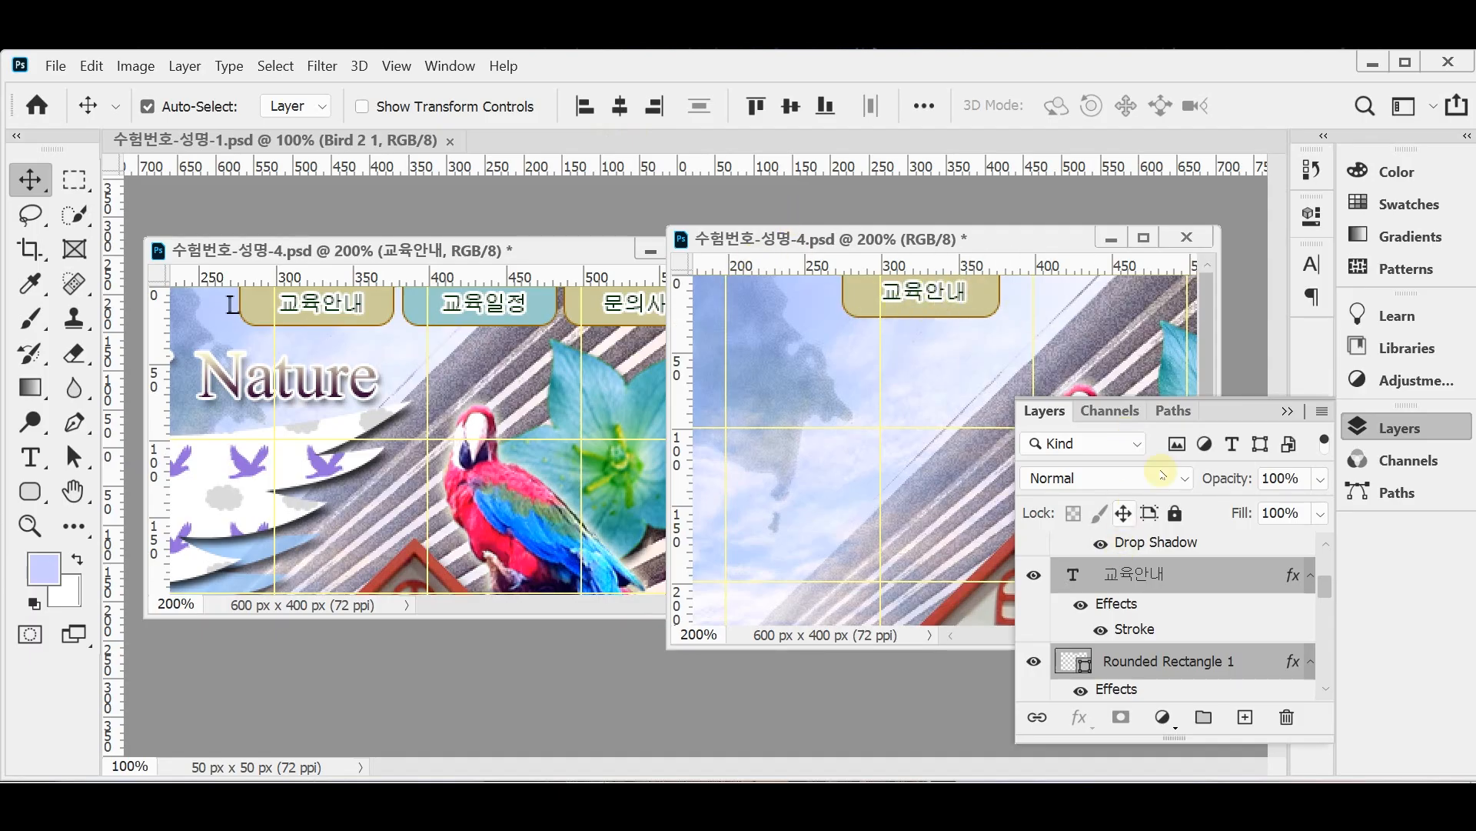
- Duplicate the 교육안내 button with its label twice, placing the copies in an evenly spaced row to its right
left_click(1406, 431)
left_click_drag(1113, 636, 1162, 642)
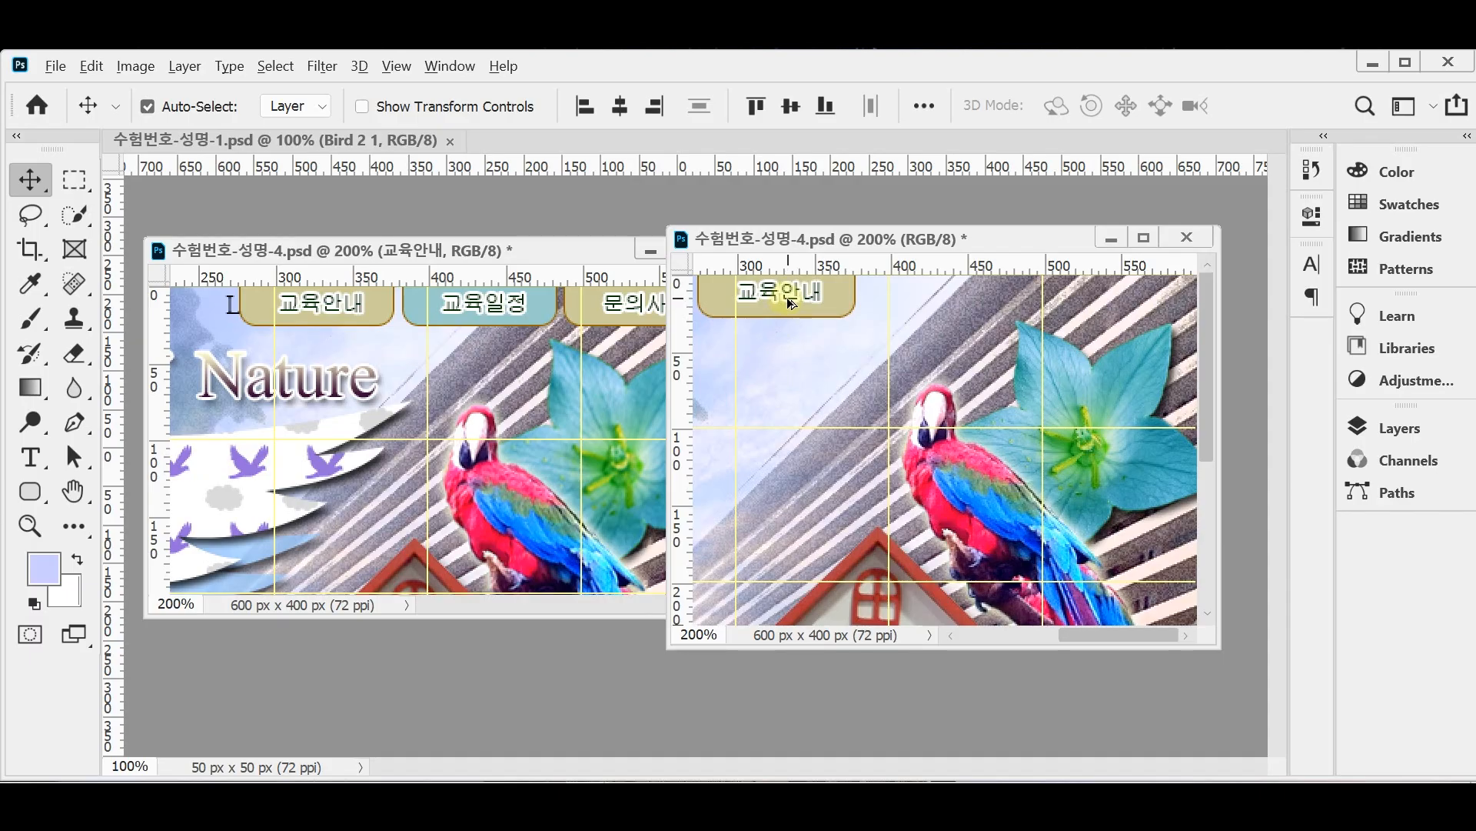
left_click_drag(789, 297, 963, 297)
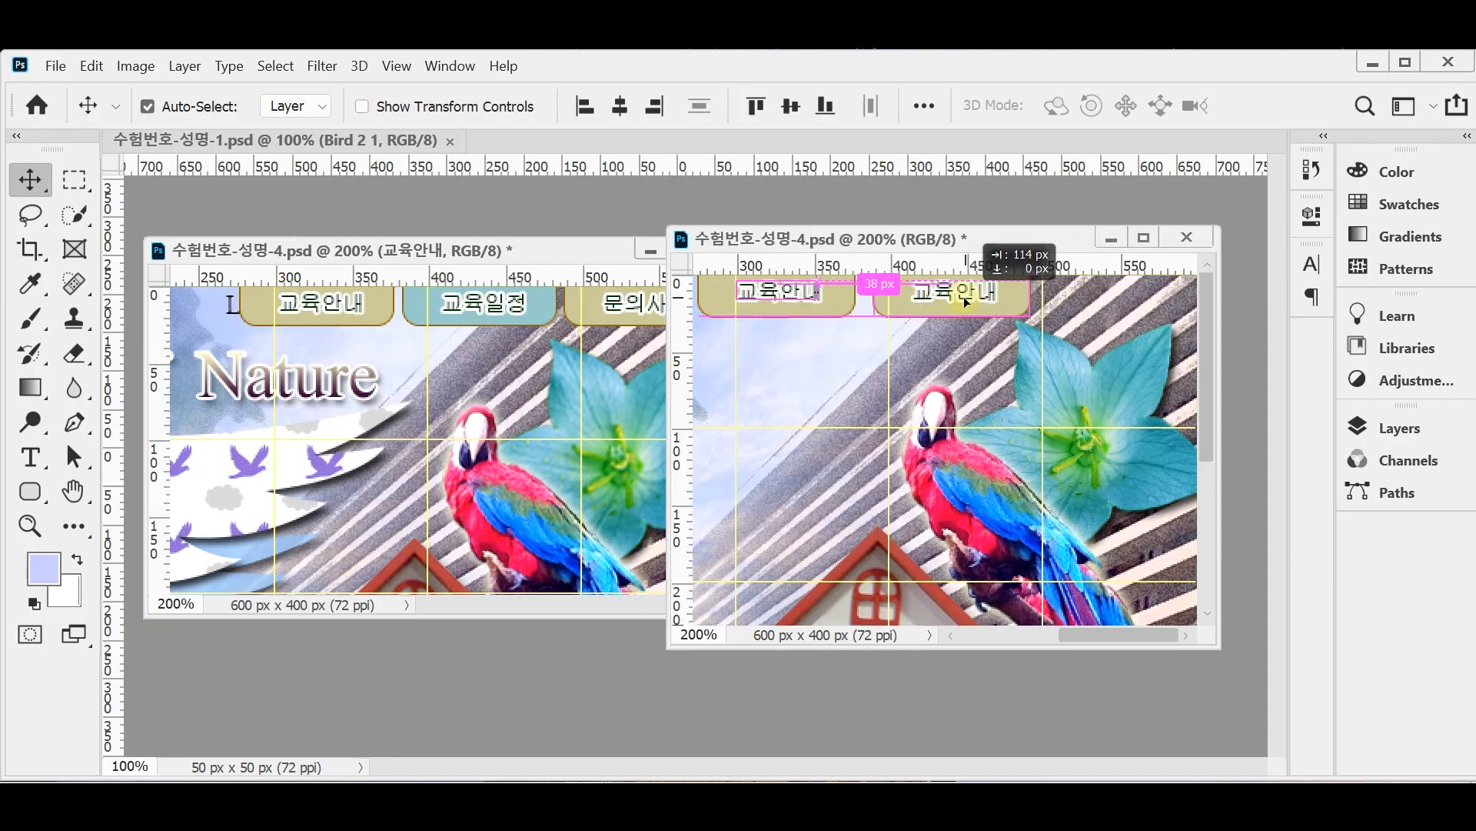
mouse_move(963, 297)
left_mouse_down()
mouse_move(966, 316)
mouse_move(968, 298)
mouse_move(952, 299)
left_mouse_up()
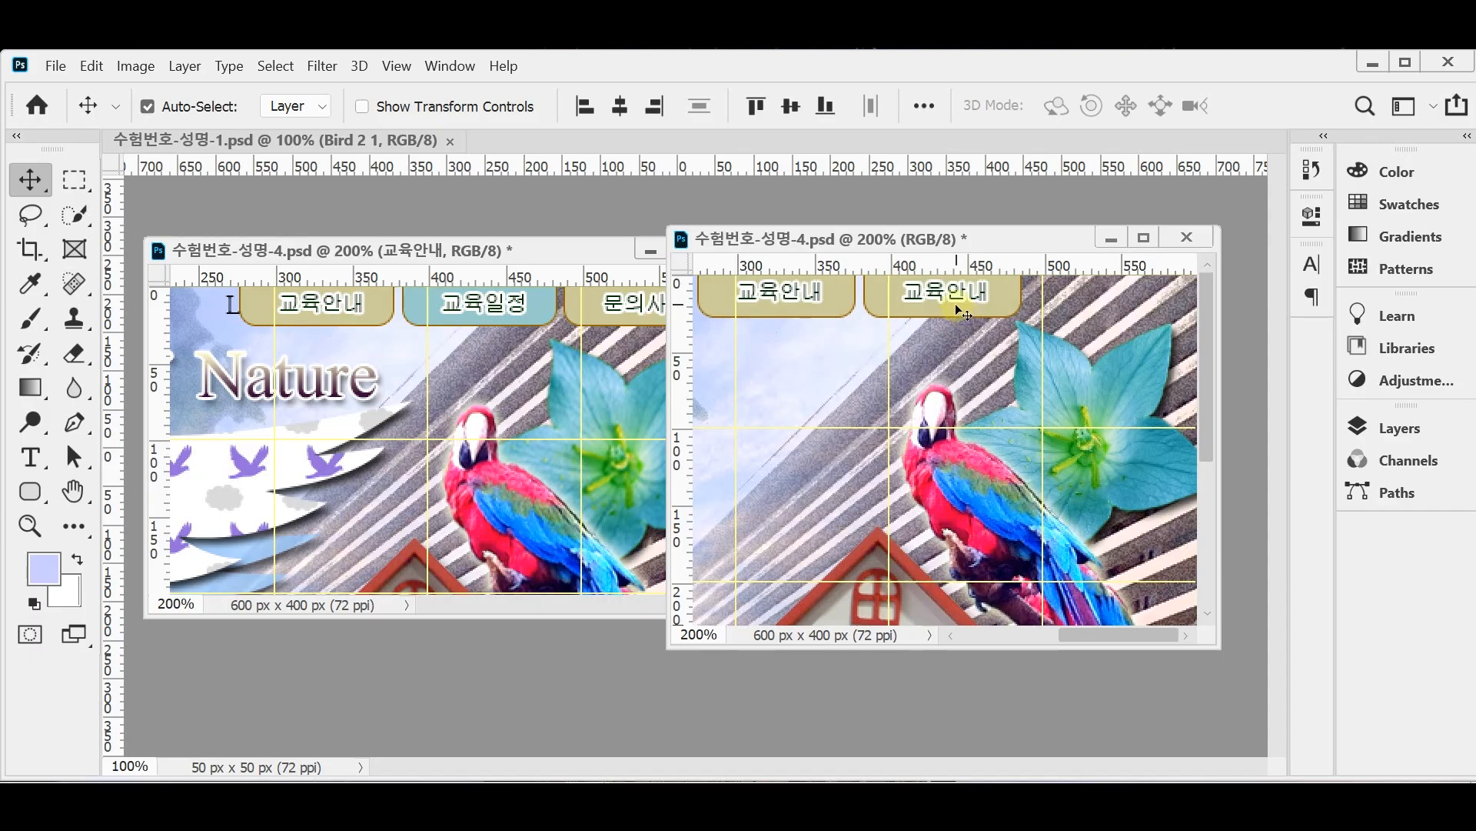
left_click_drag(954, 305, 1110, 317)
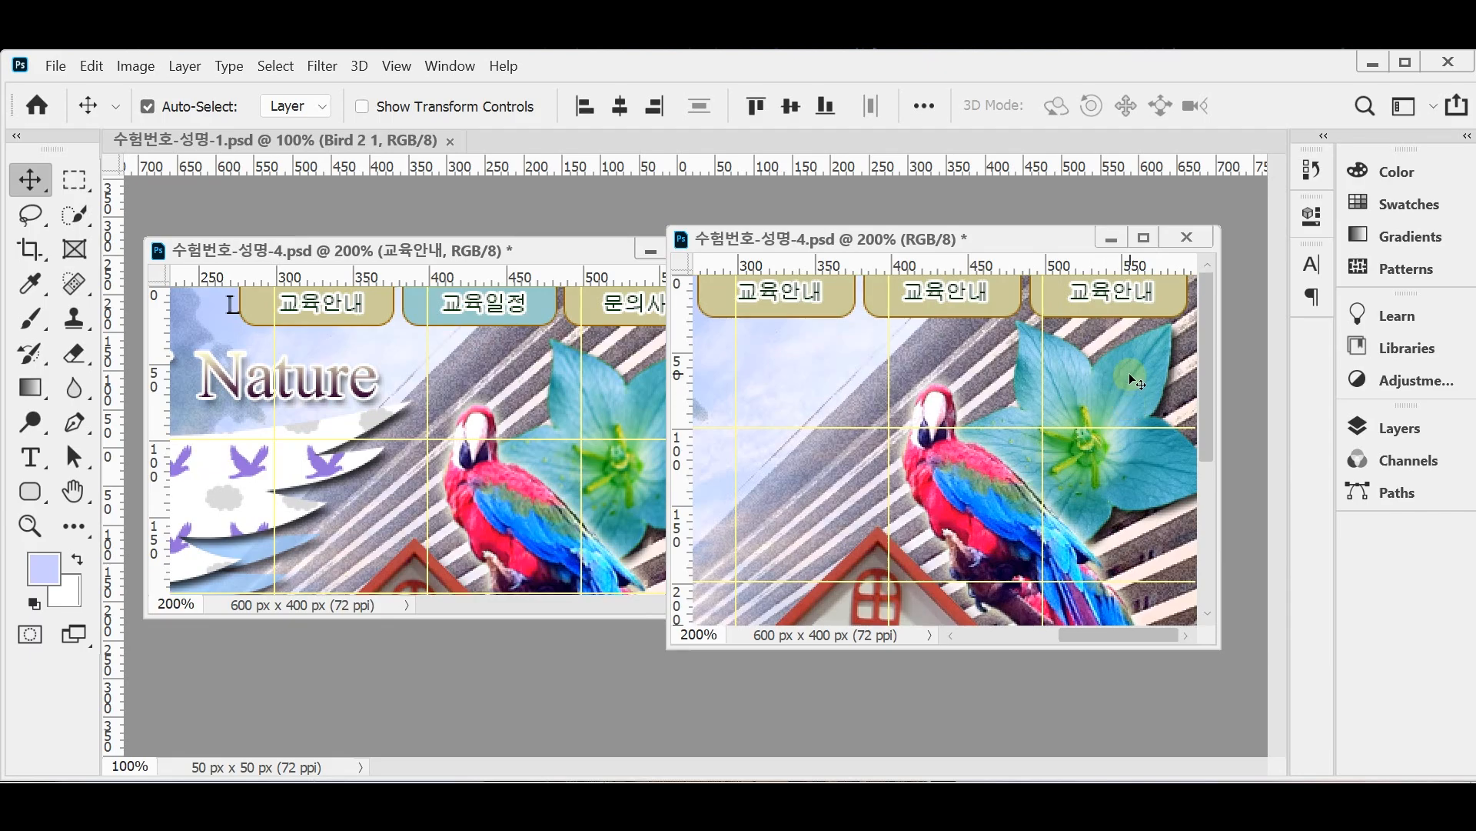
- Change the middle button's label to 교육일정
key("ctrl")
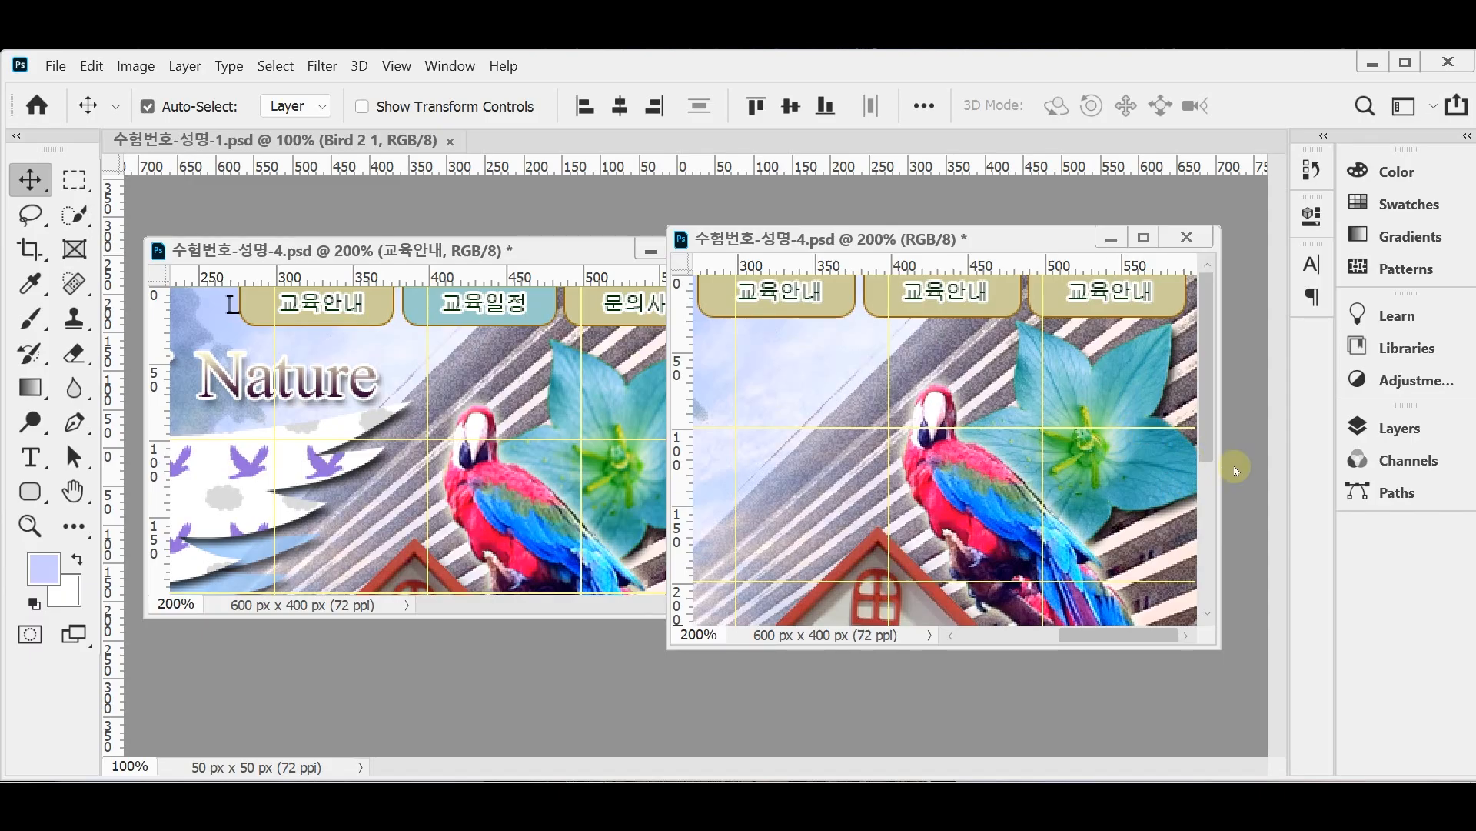
left_click_drag(948, 297, 954, 304)
key("t")
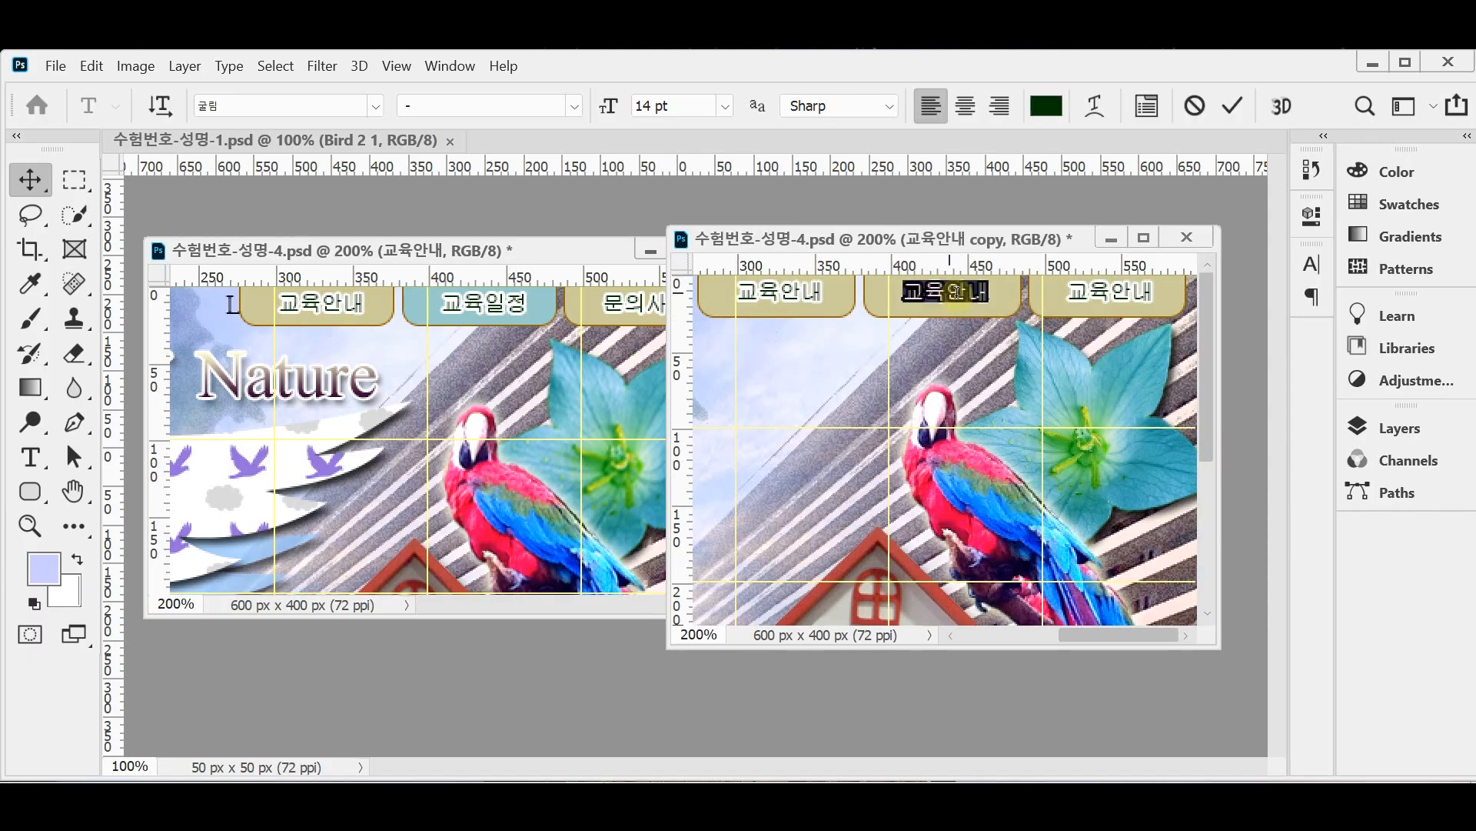
left_click_drag(945, 292, 1012, 296)
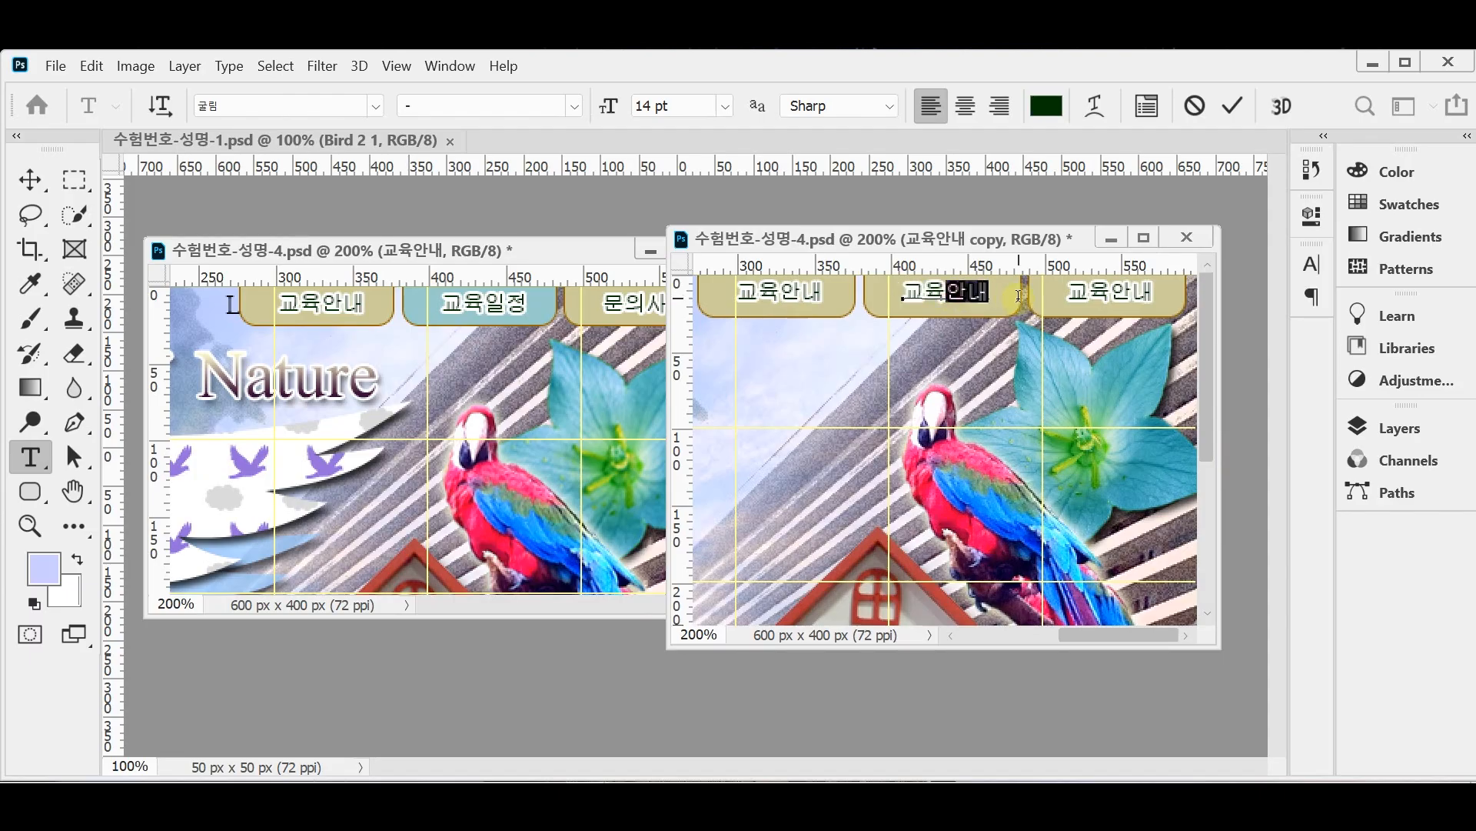
type("일정")
key("ctrl+Return")
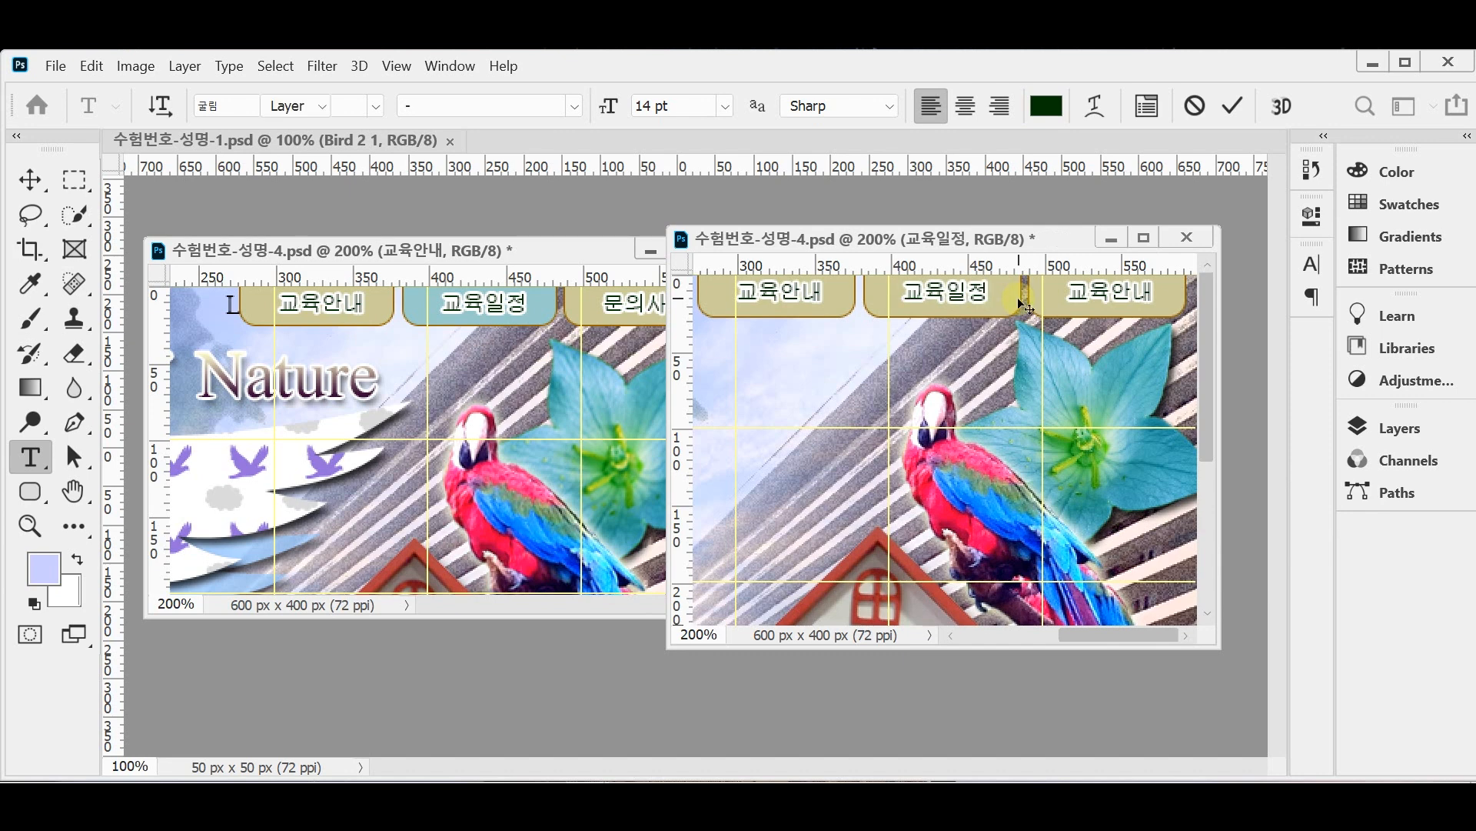
- Change the third button's label to 문의사항
key("v")
left_click(1102, 293)
double_click(1103, 290)
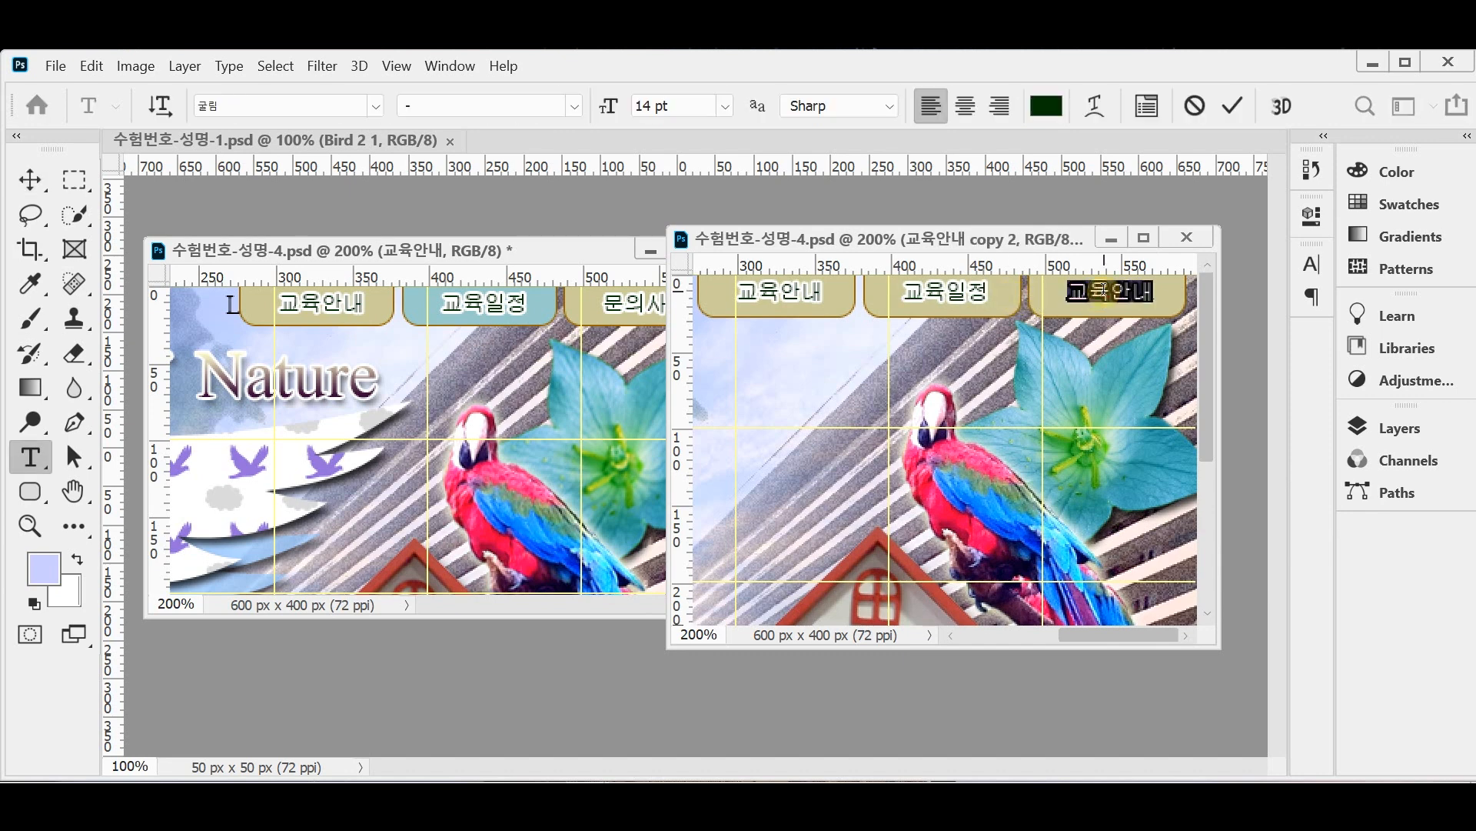
type("문")
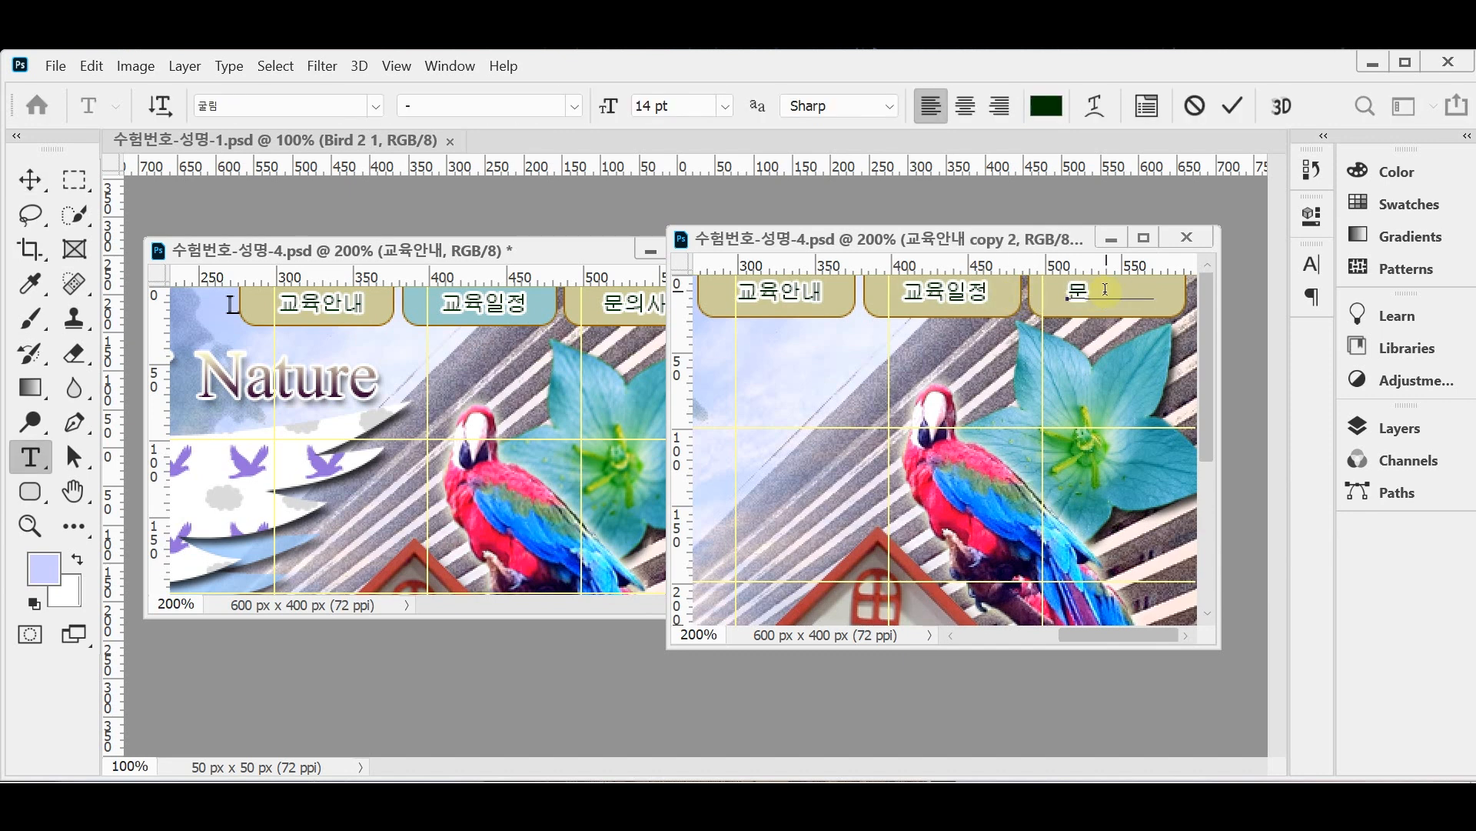
type("의사항")
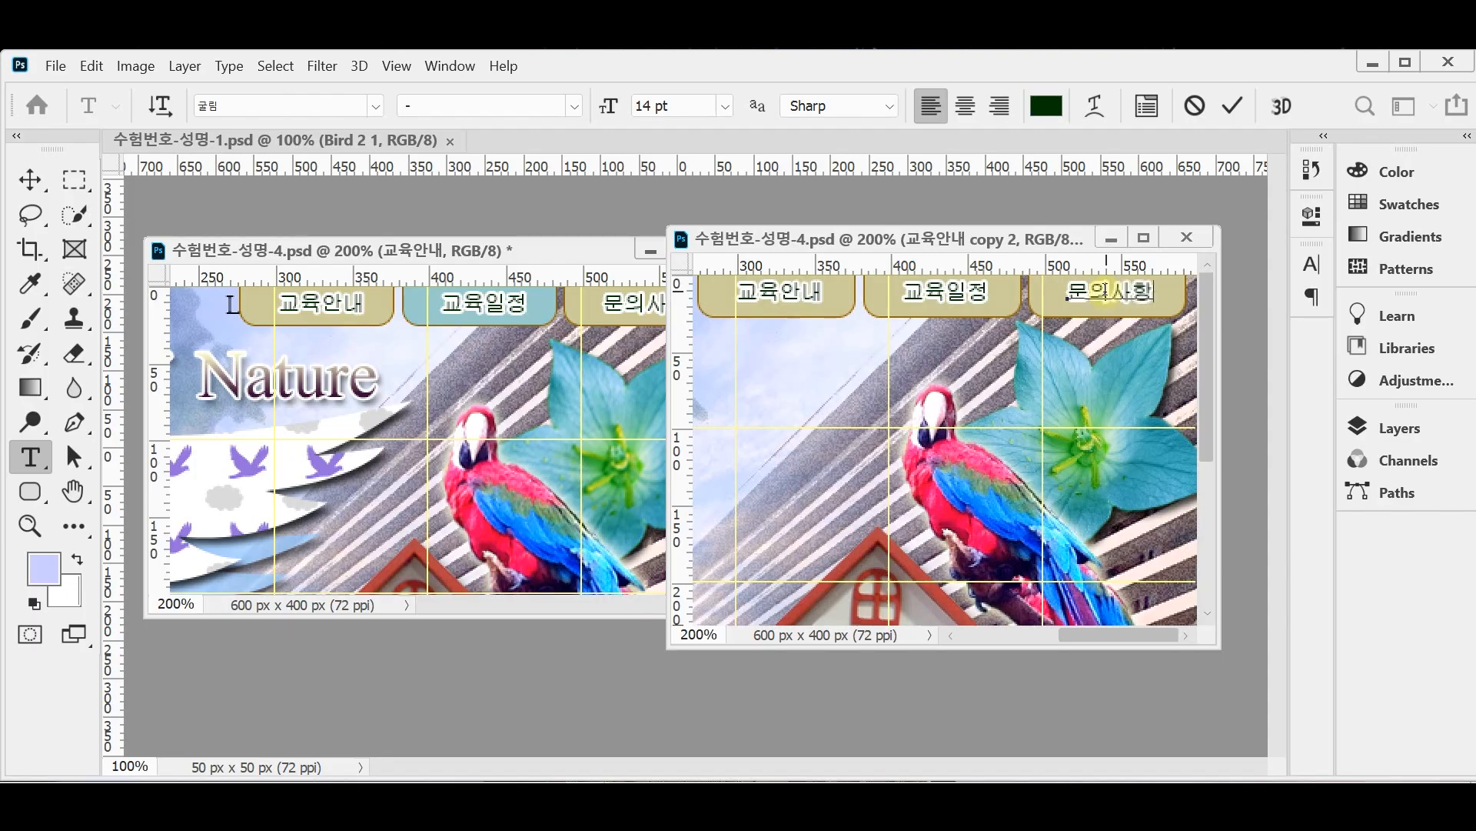
key("ctrl+Return")
key("v")
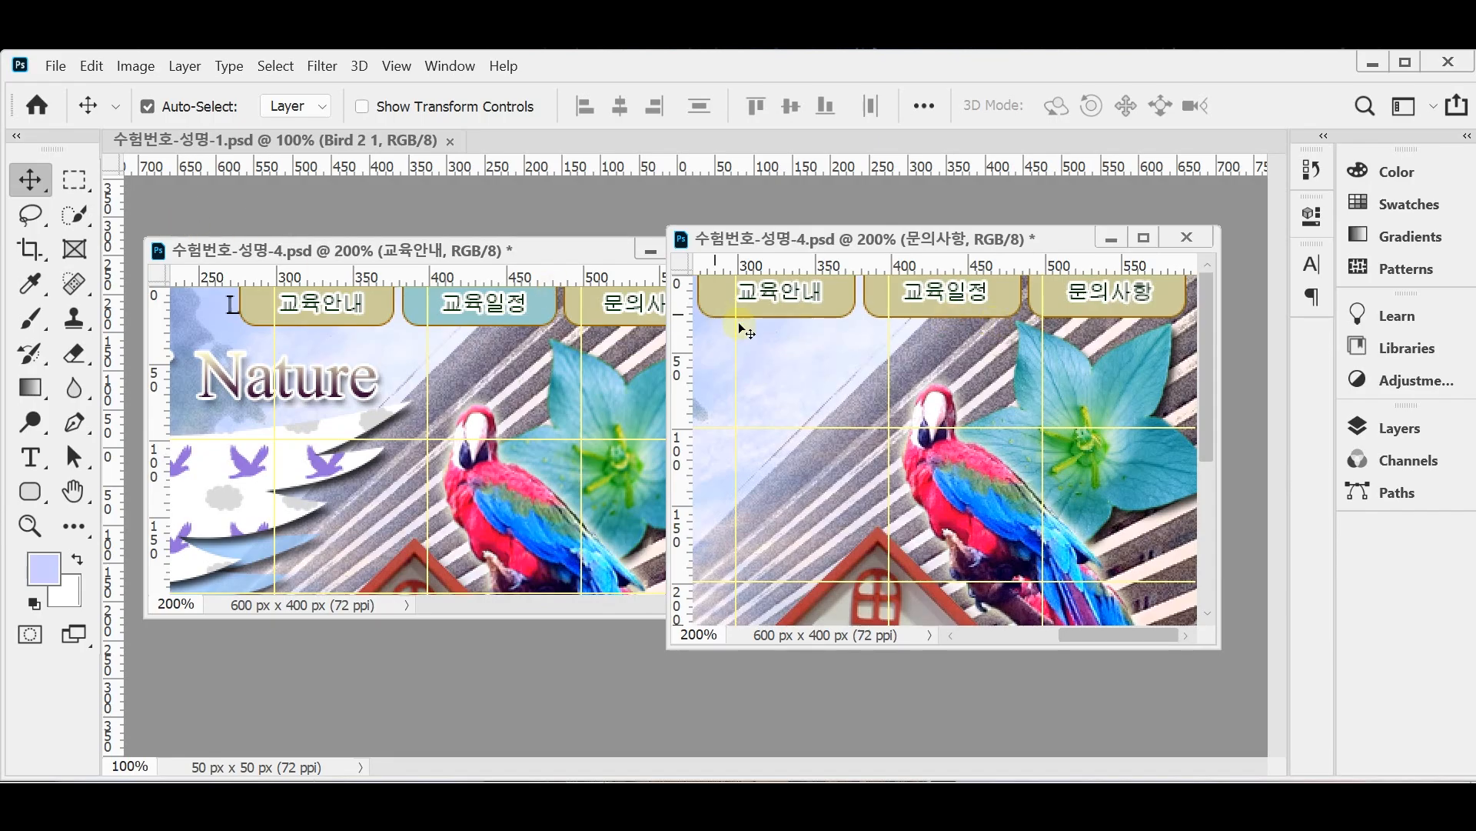
- Change the fill colour of the rounded rectangle behind the 교육일정 label to #9ccccc
left_click(878, 301)
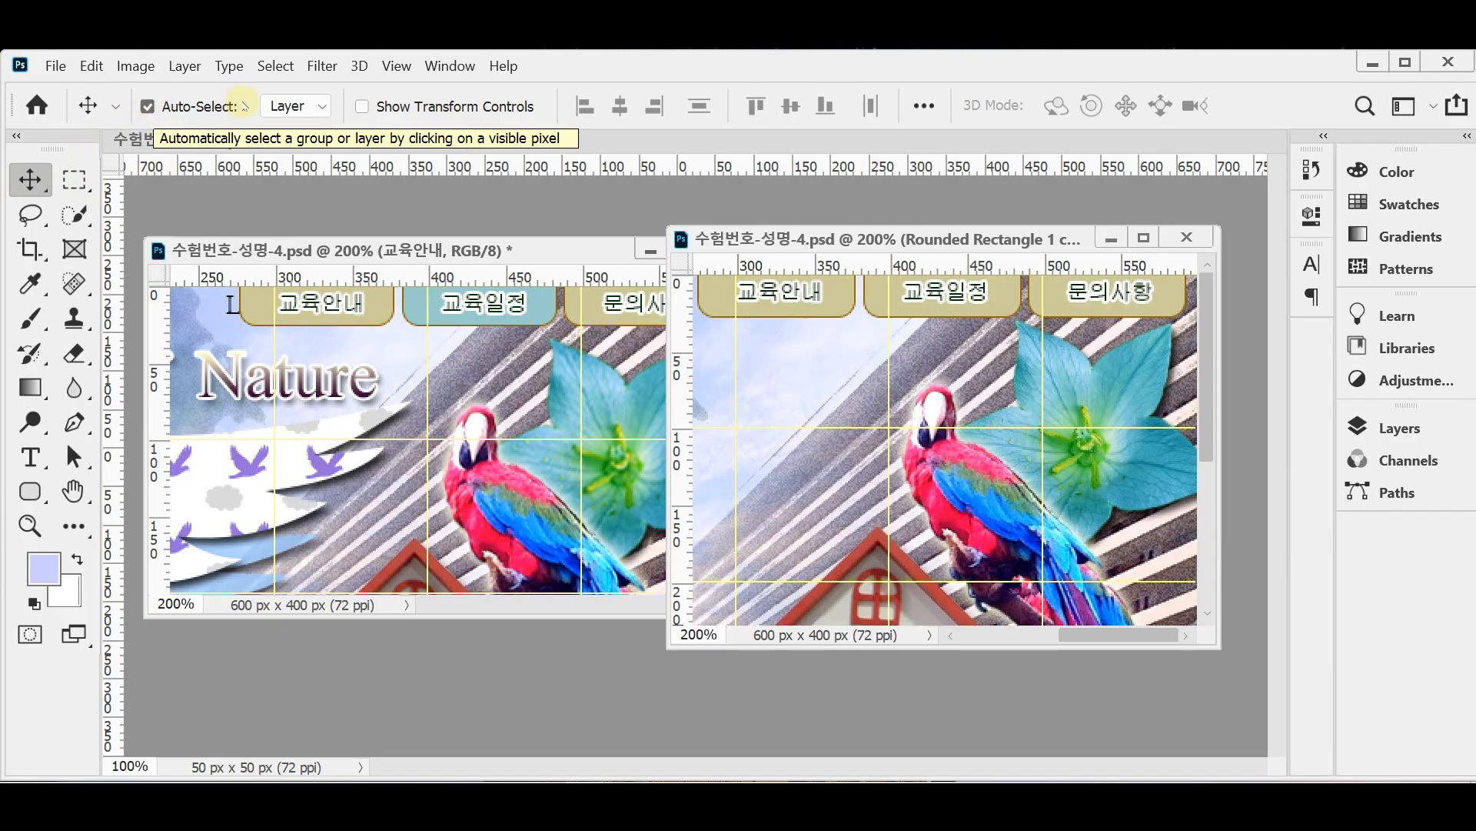
left_click(322, 110)
left_click(321, 110)
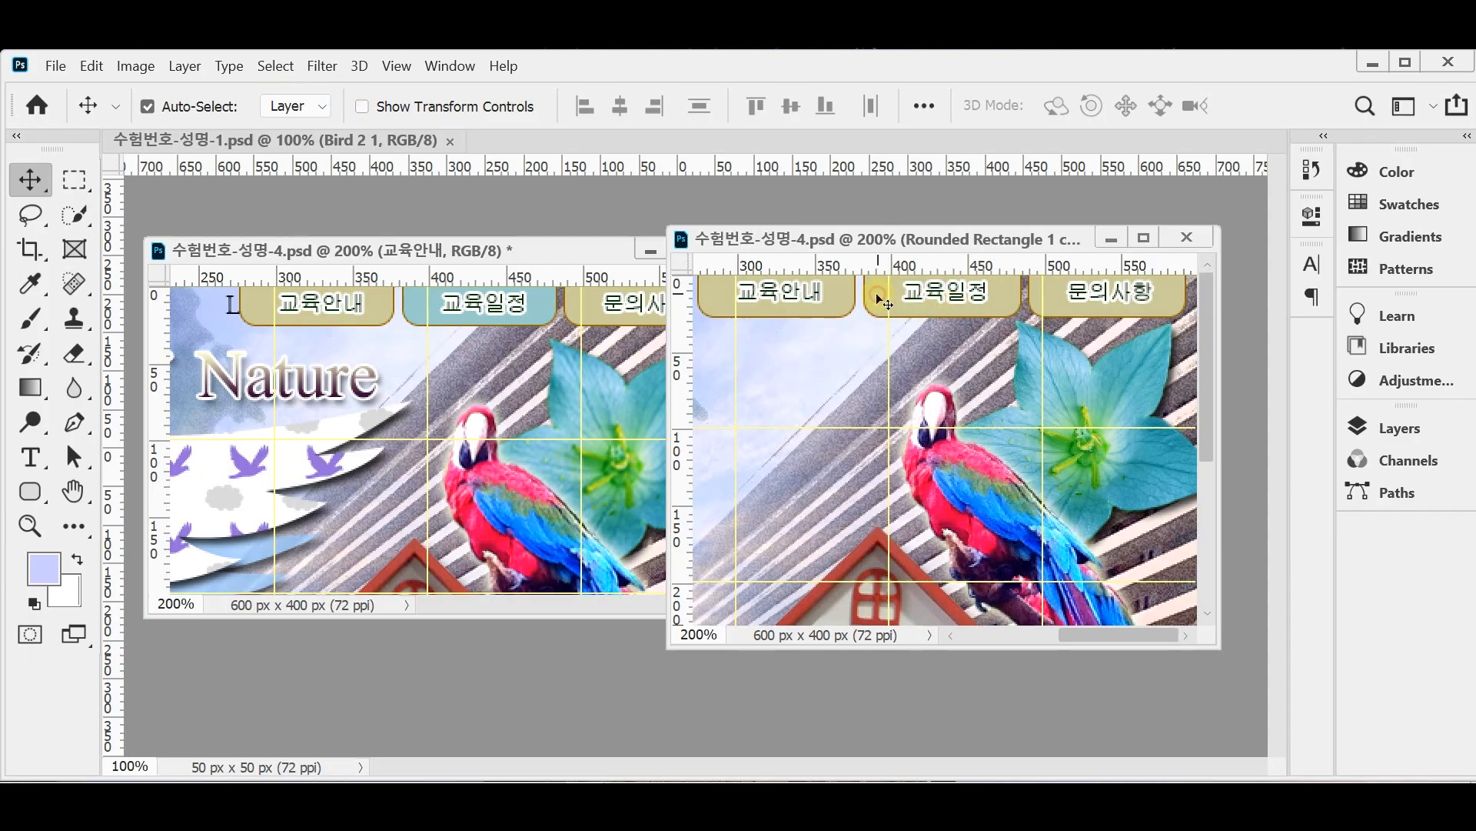
left_click(1400, 429)
scroll(1243, 600, "down", 5)
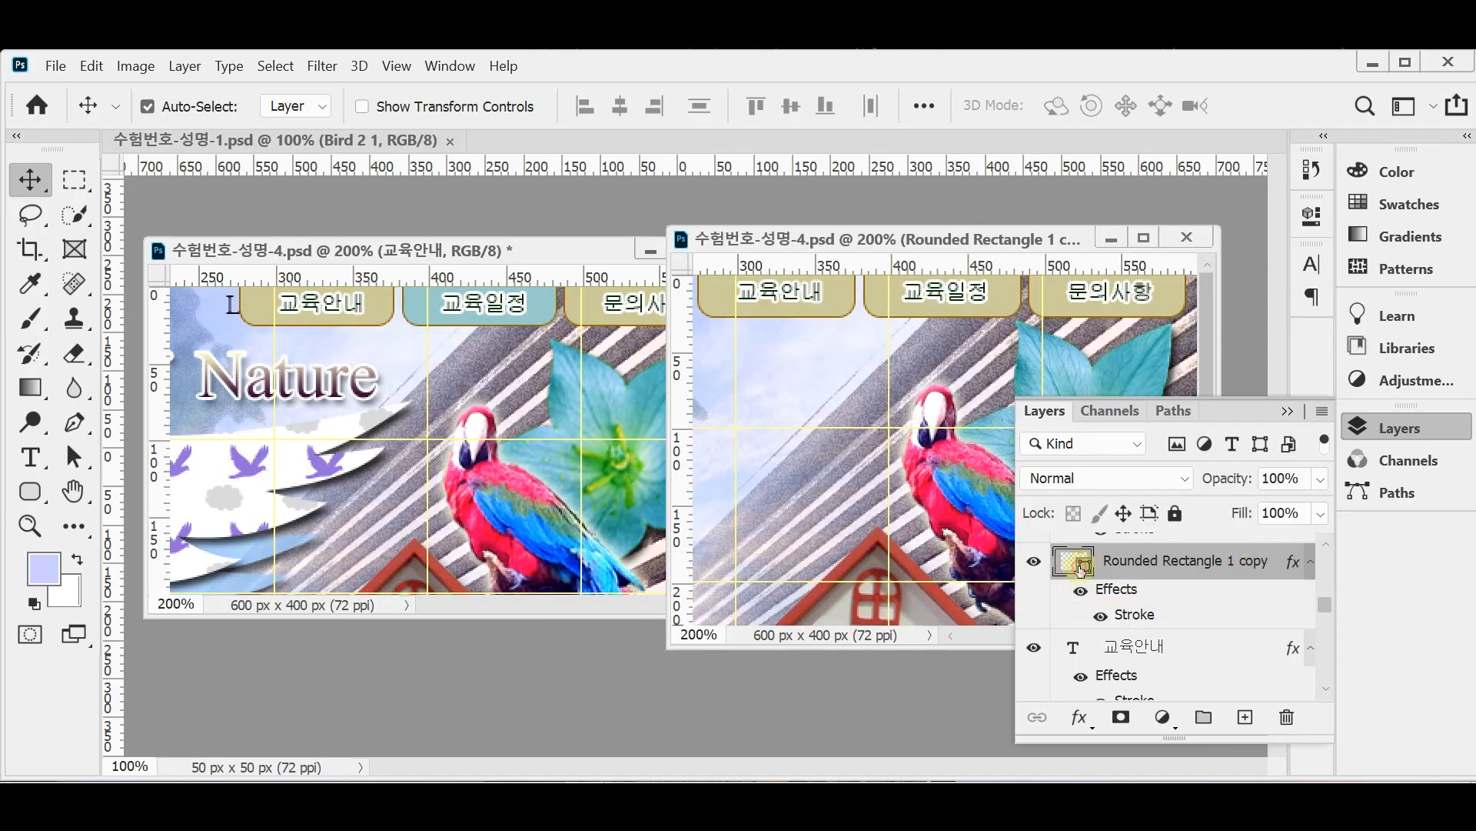
double_click(1081, 567)
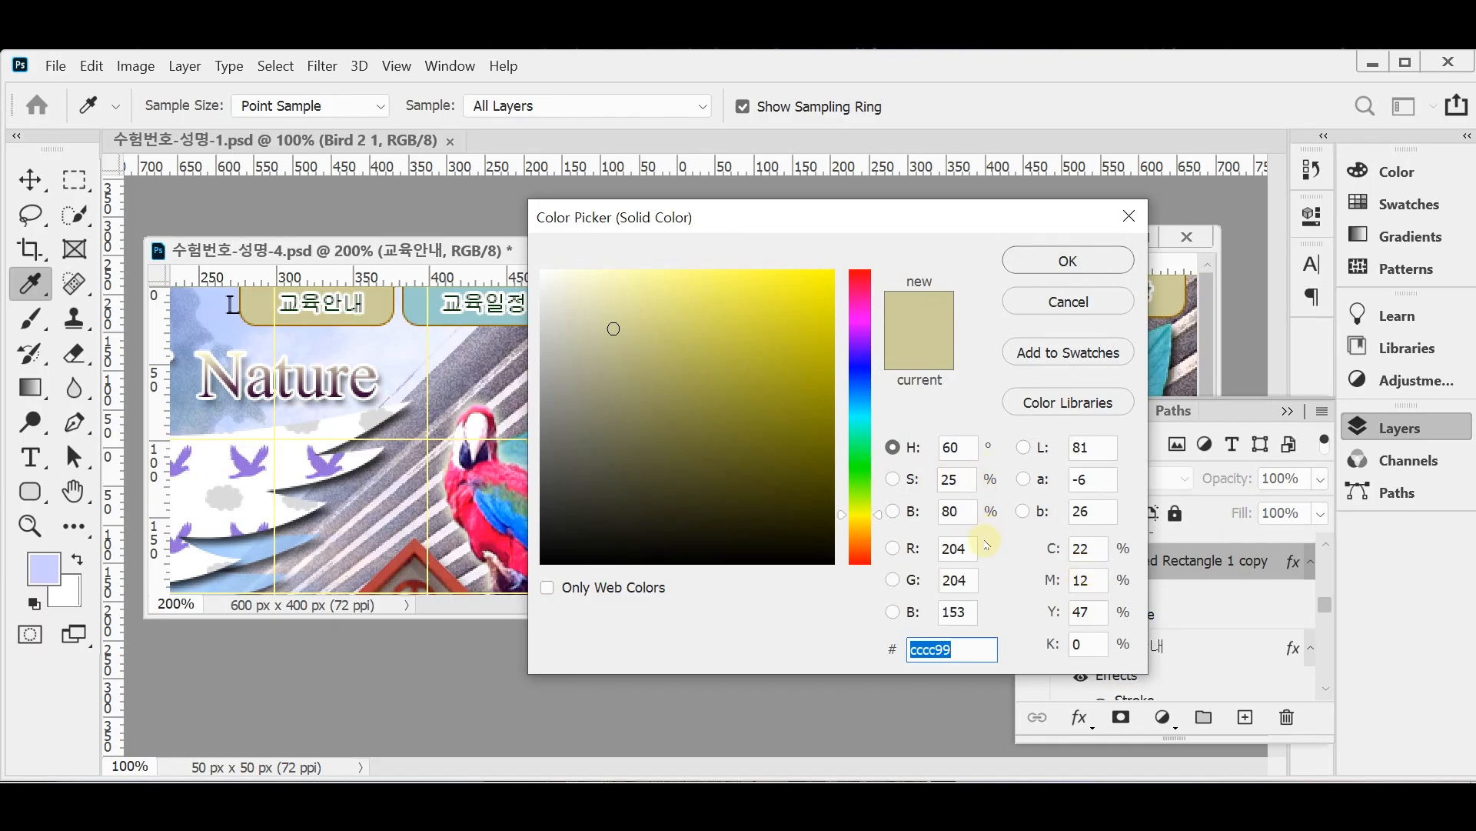
type("9ㅊ")
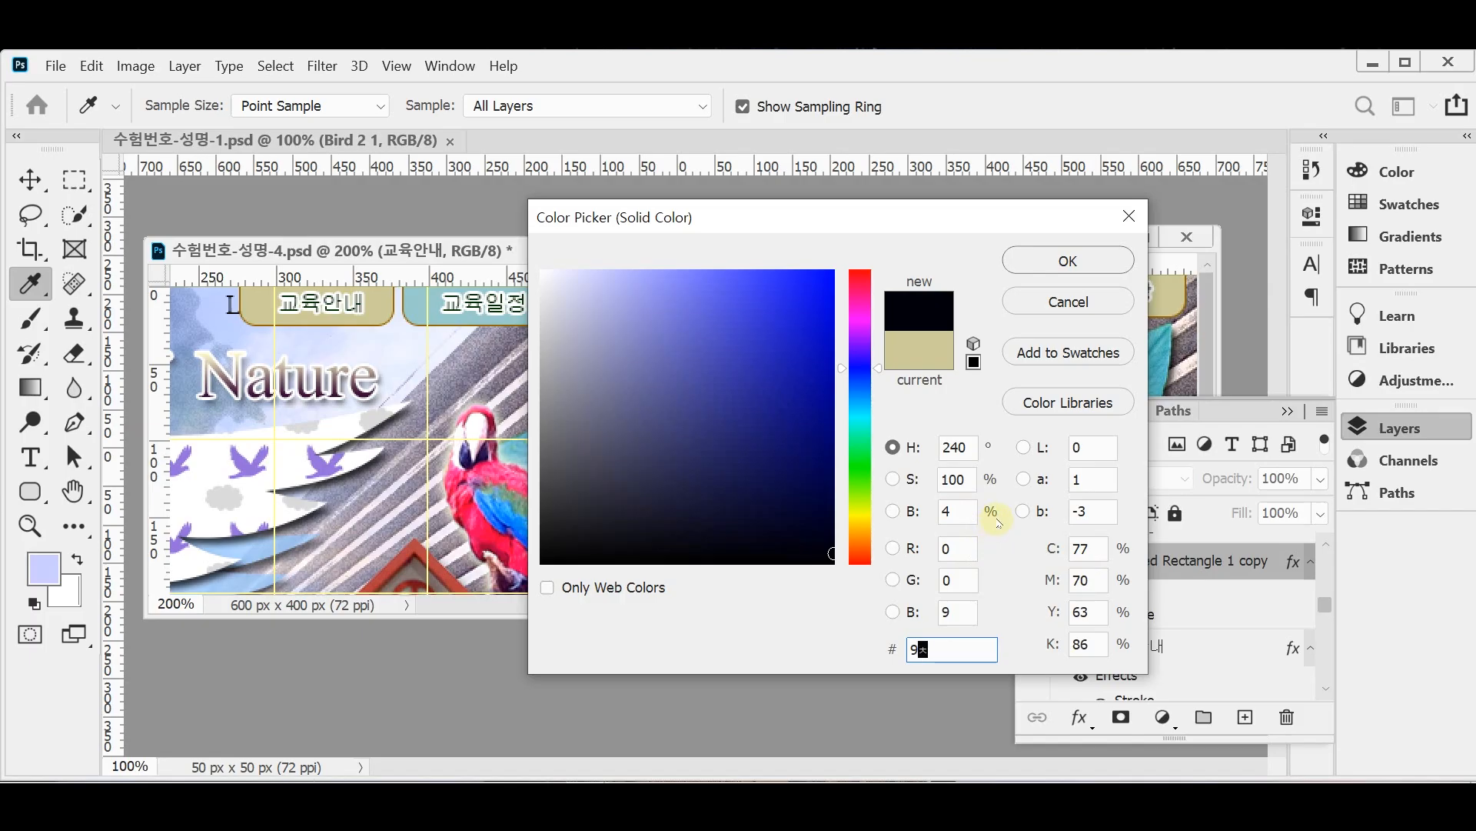
key("BackSpace")
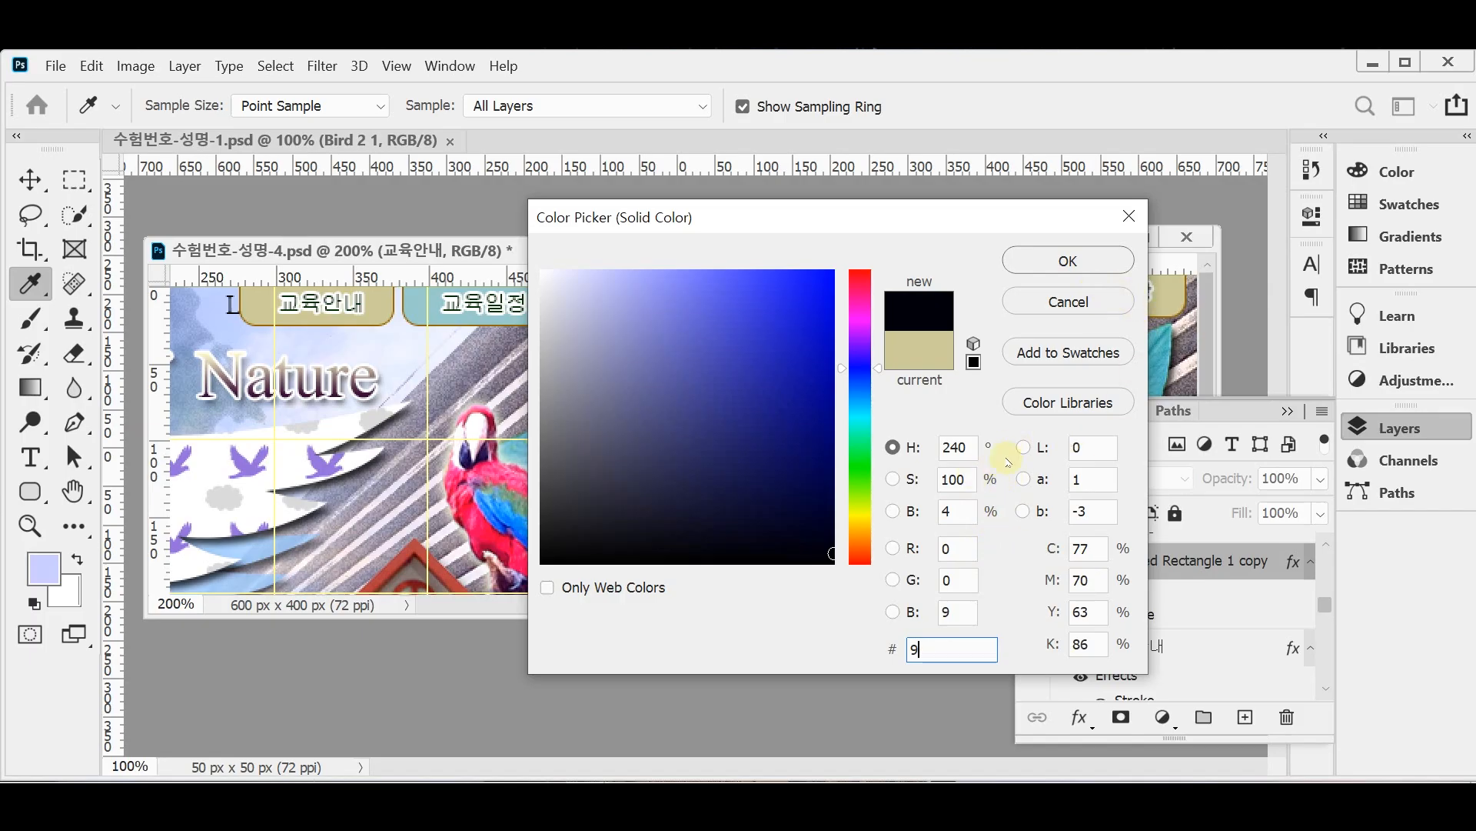
type("ccccc")
left_click(1050, 259)
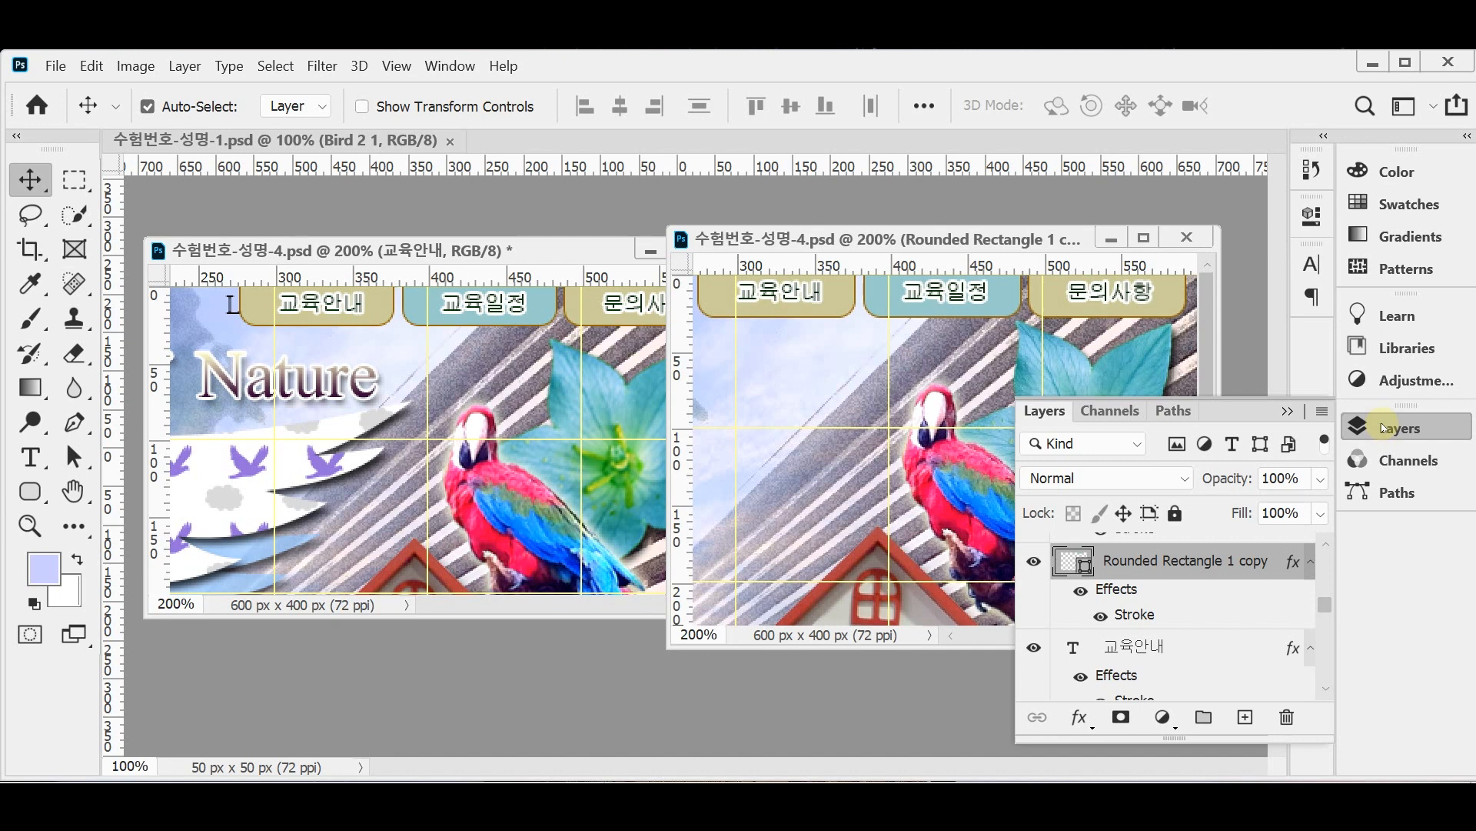
left_click(1385, 428)
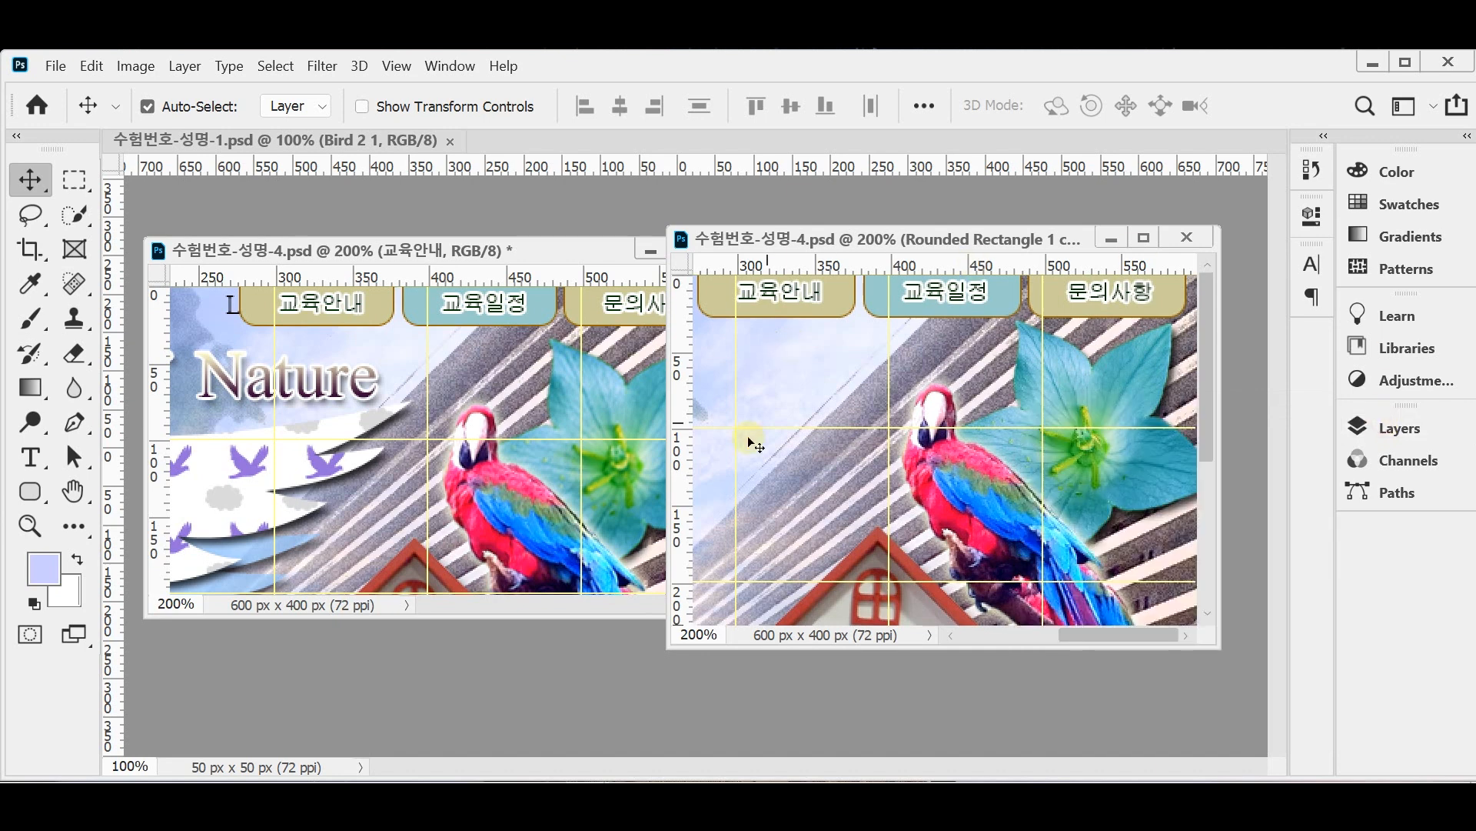
- Show the reference document and the working document side by side at 100% zoom to compare their overall layouts
left_click(492, 470)
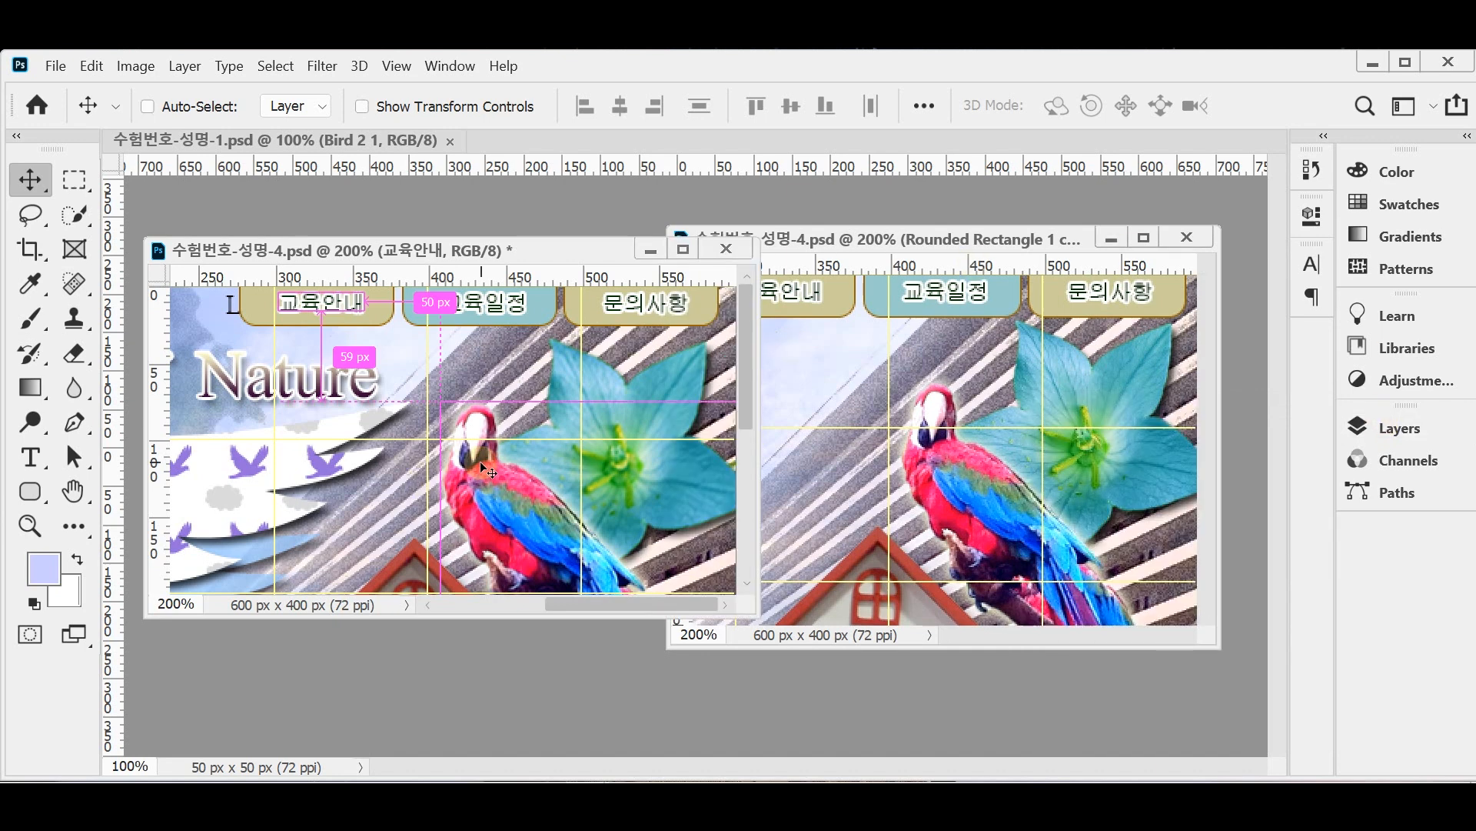
key("ctrl+0")
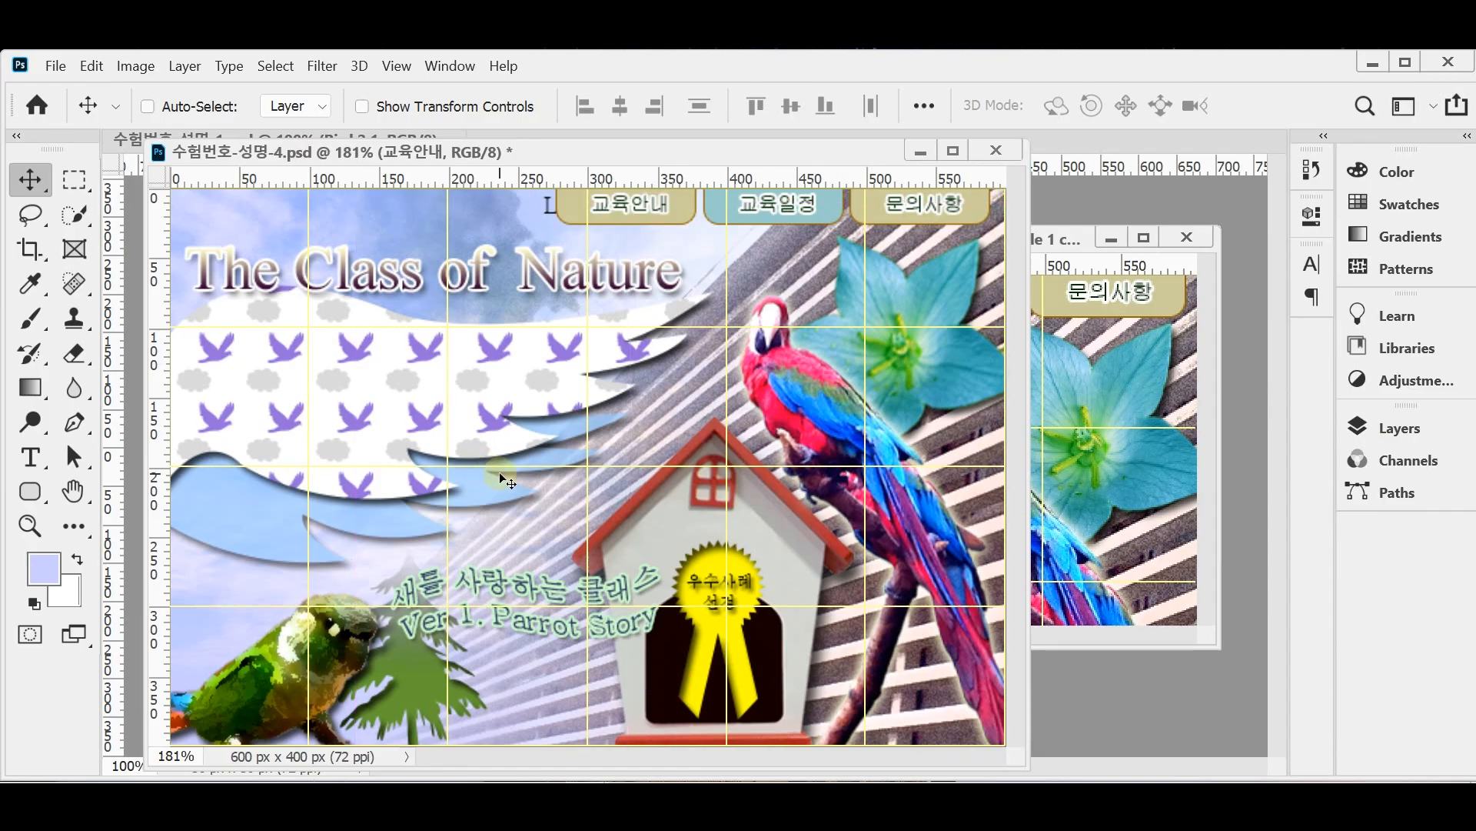
key("ctrl+1")
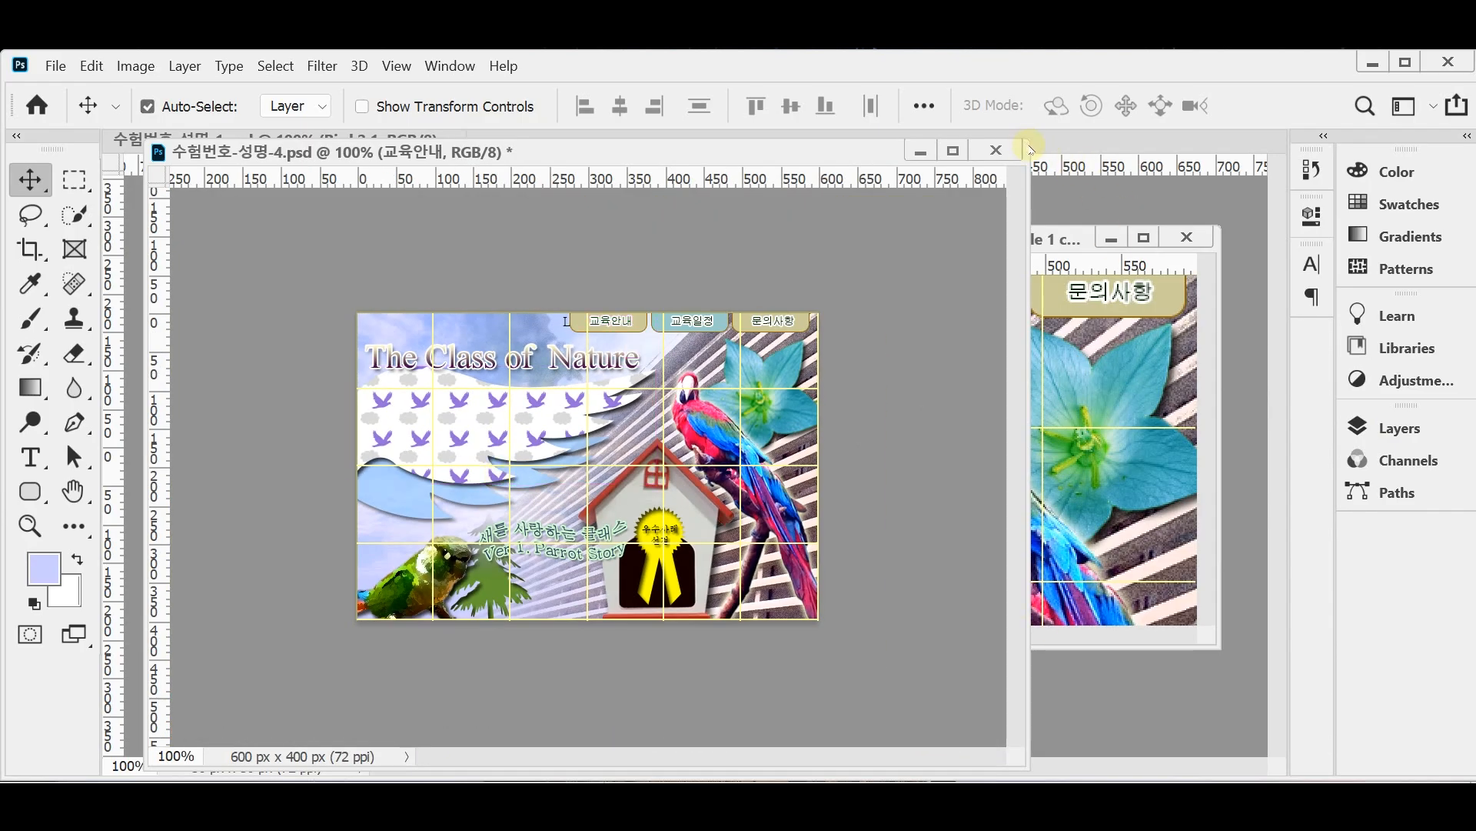
left_click_drag(1030, 146, 776, 321)
left_click_drag(577, 339, 577, 251)
left_click(860, 243)
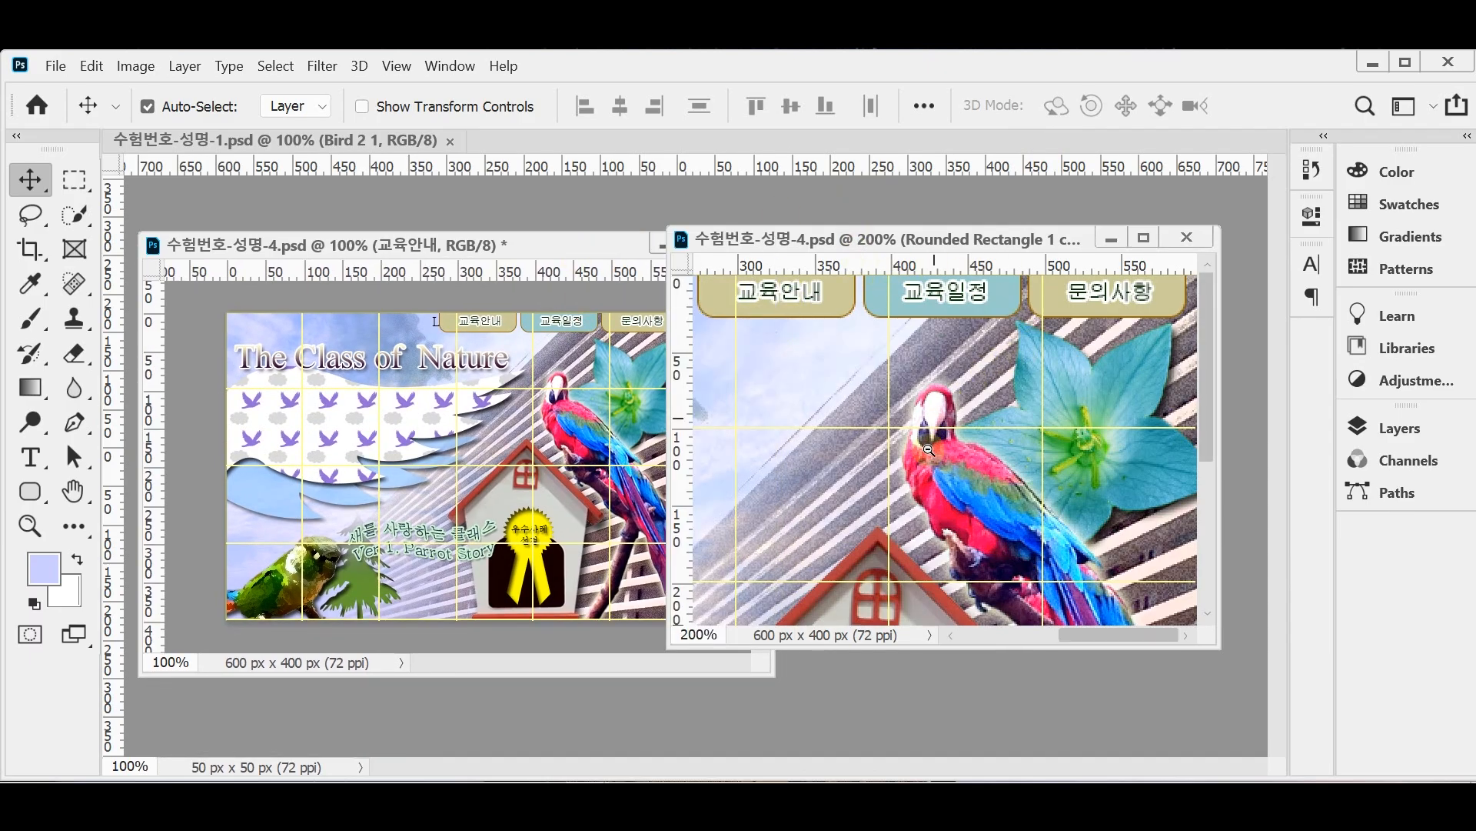
key("ctrl+minus")
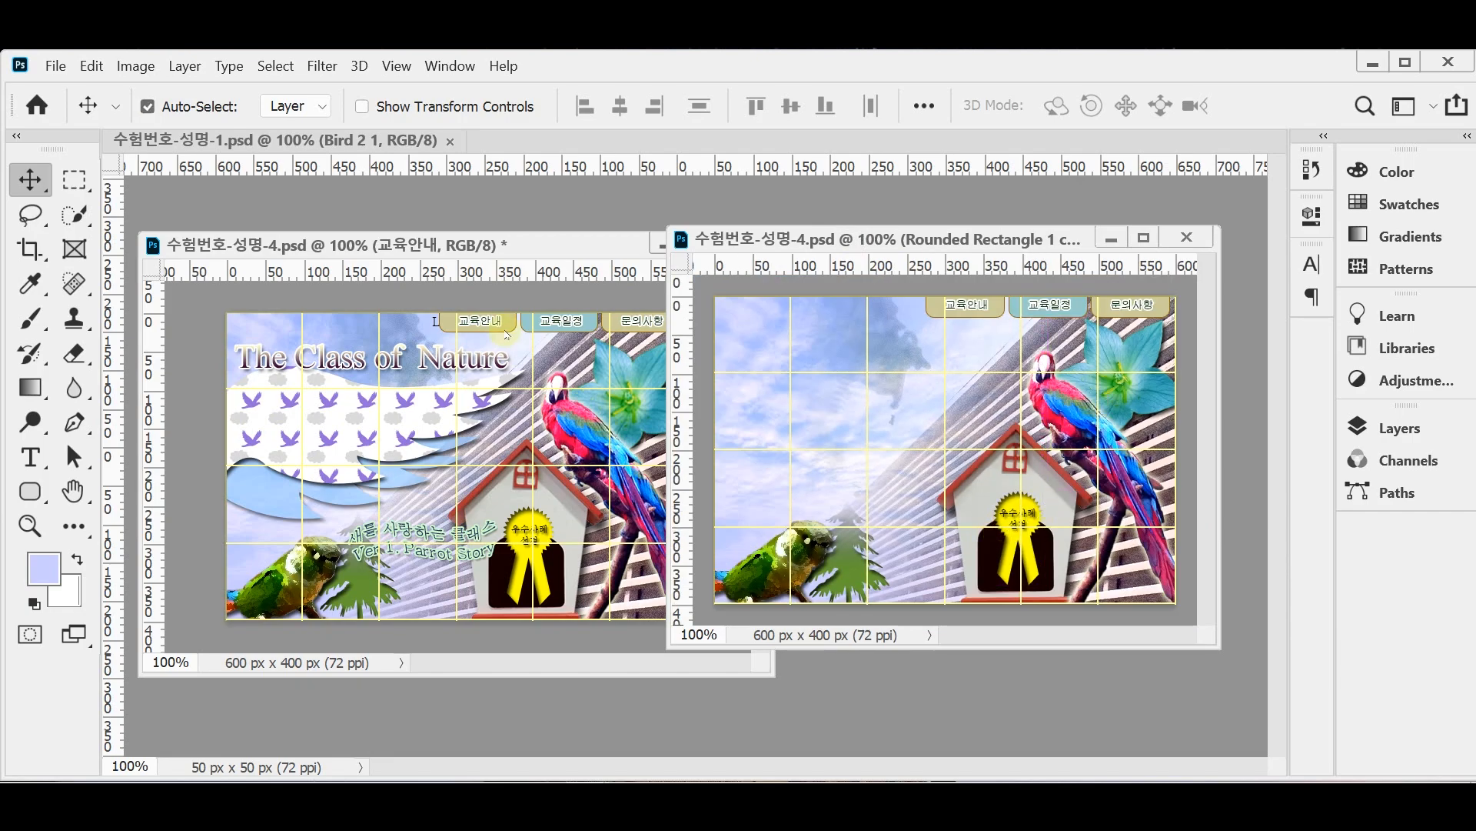
- Set up the Pen tool in Shape mode with a solid white #ffffff fill
left_click(75, 421)
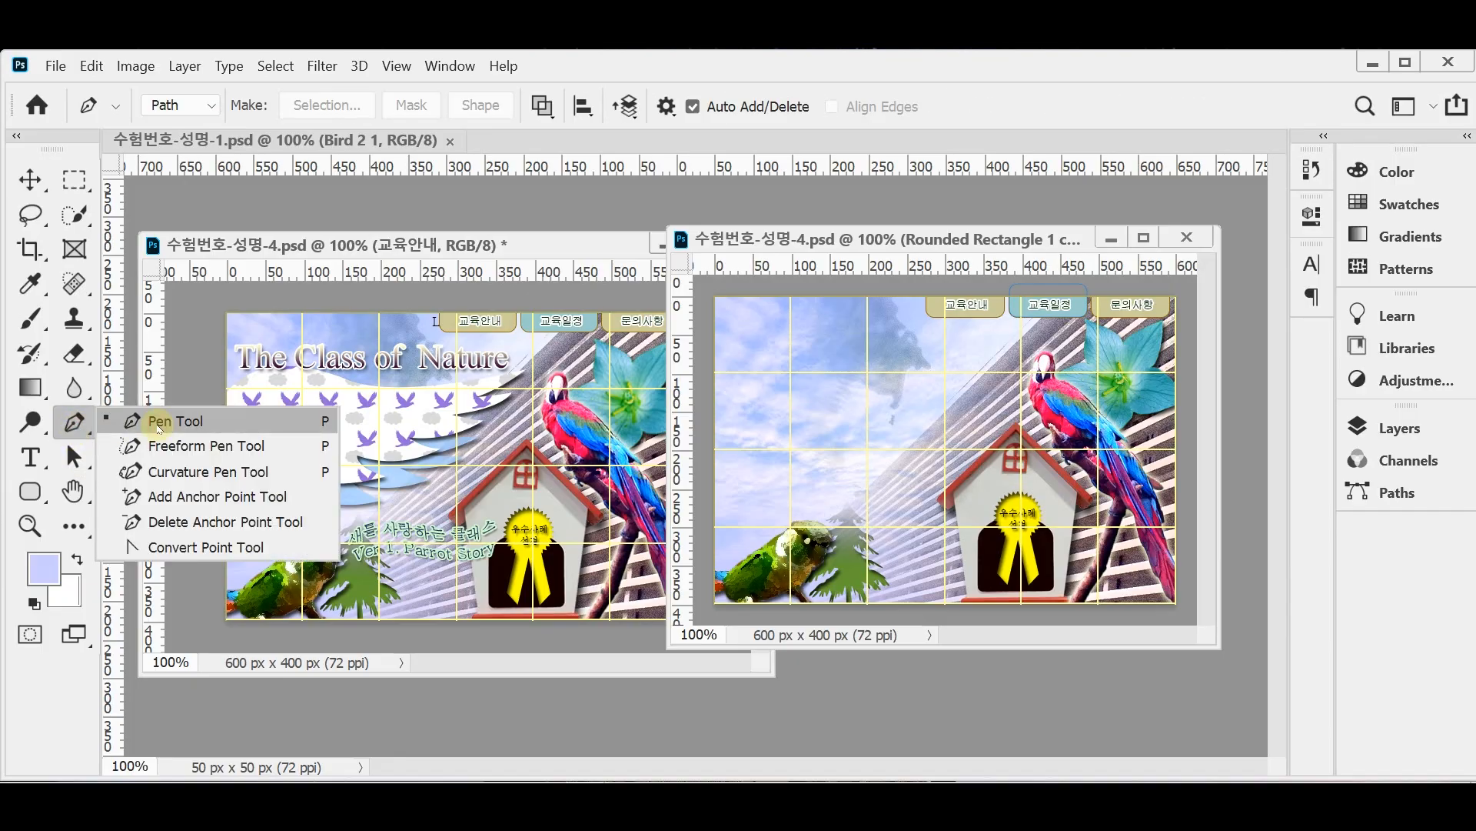
left_click(159, 425)
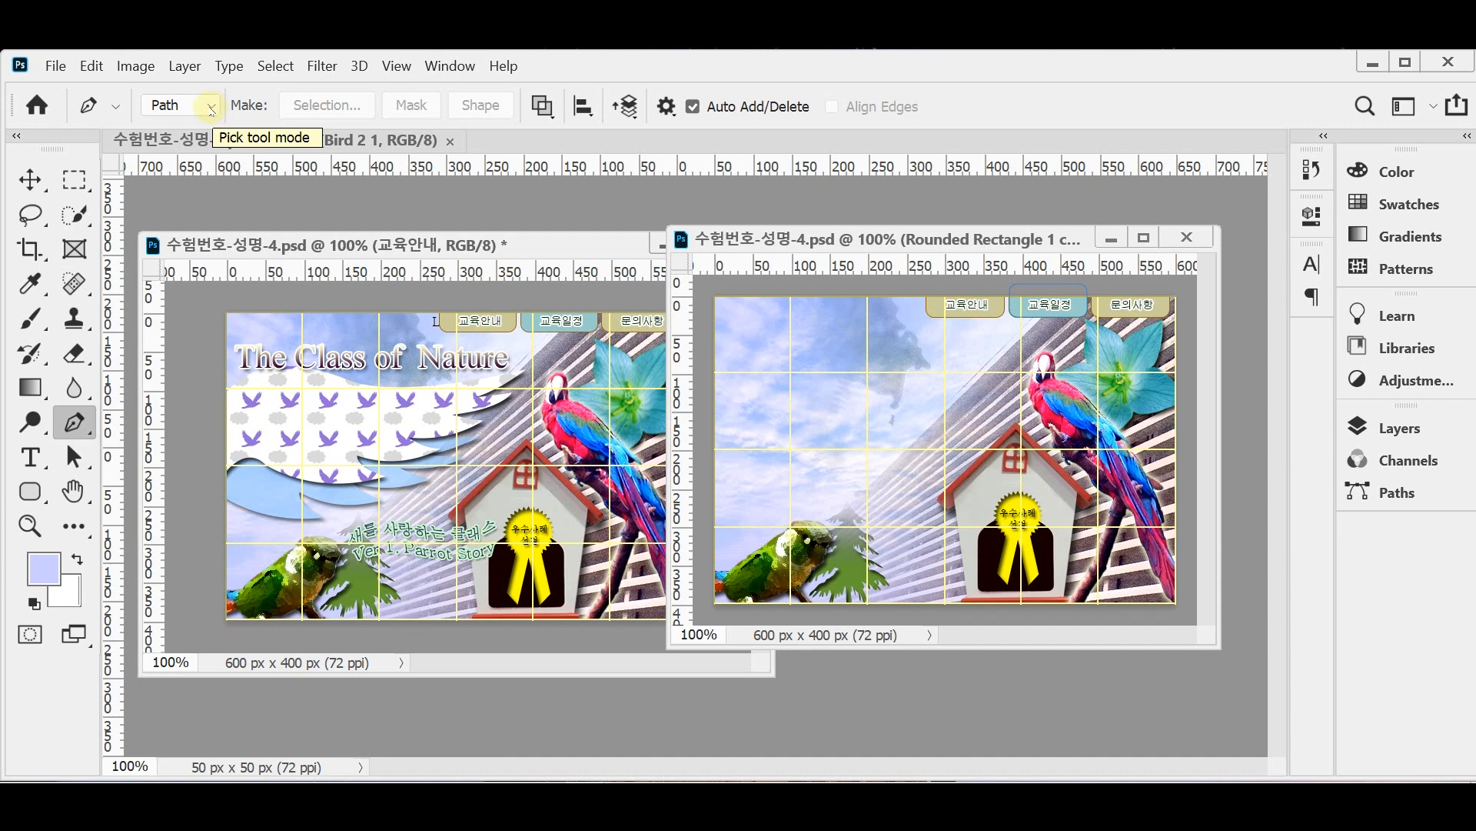
left_click(209, 110)
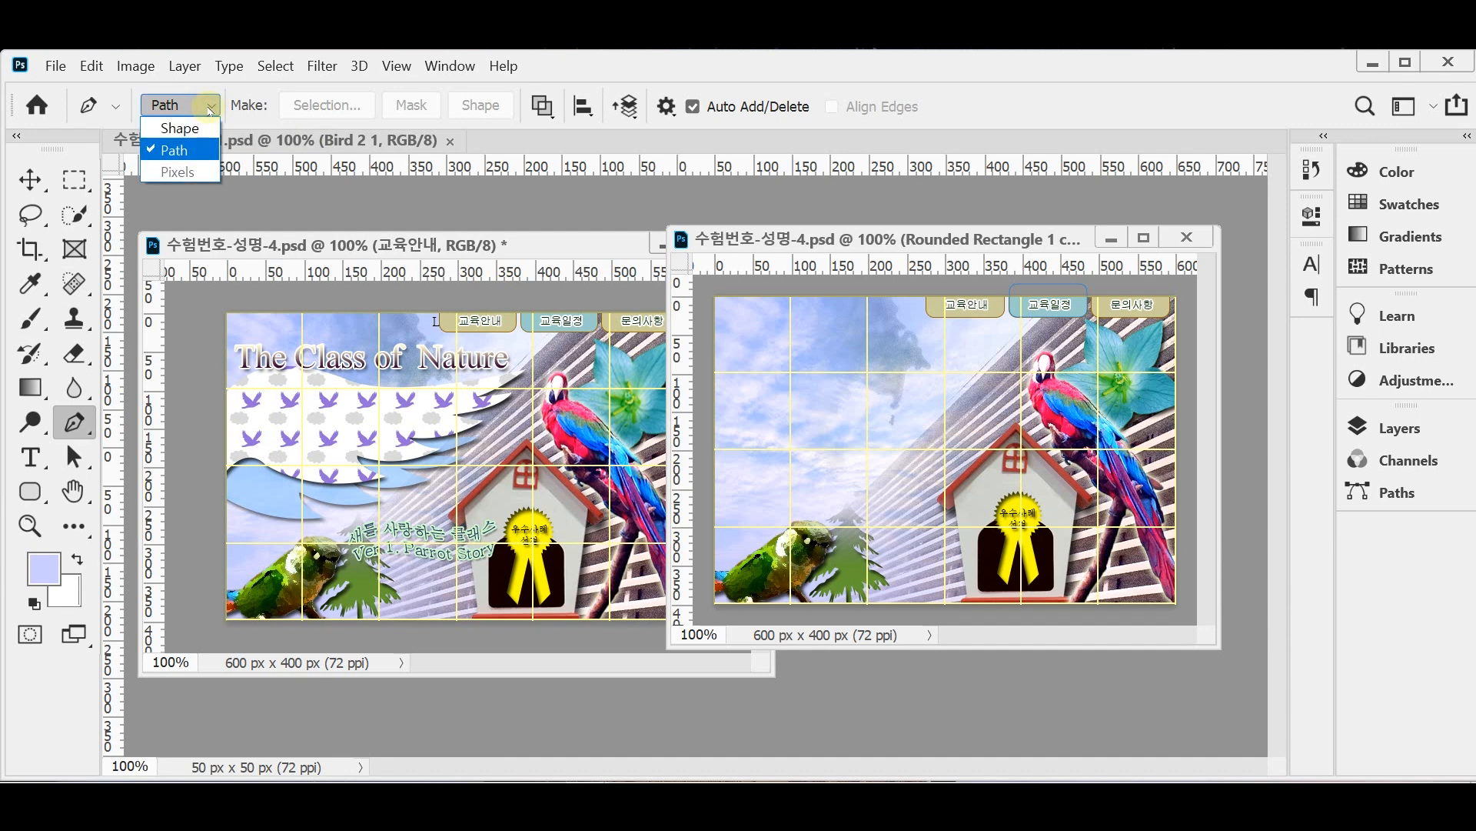
left_click(179, 127)
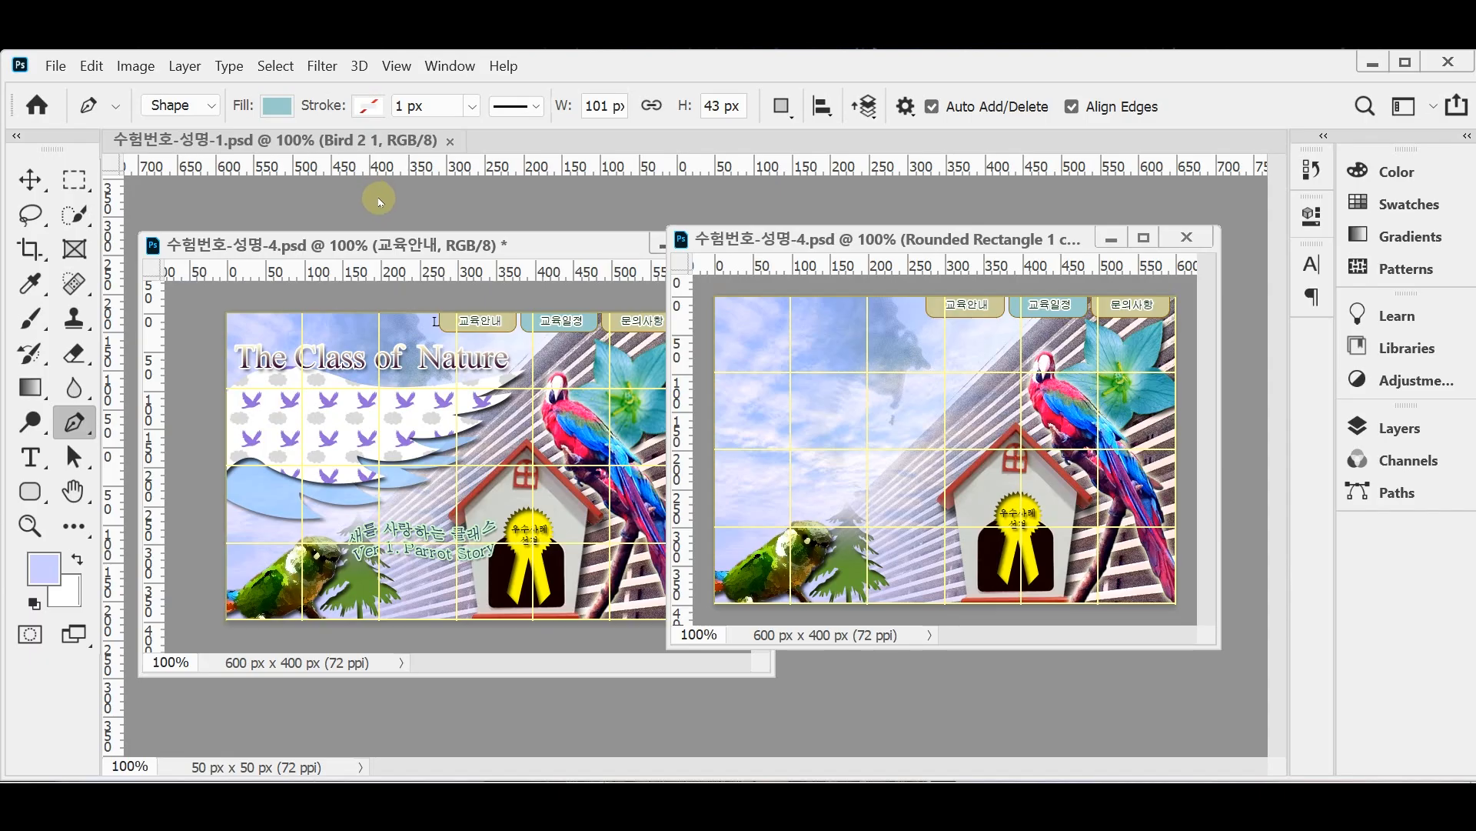
left_click(283, 109)
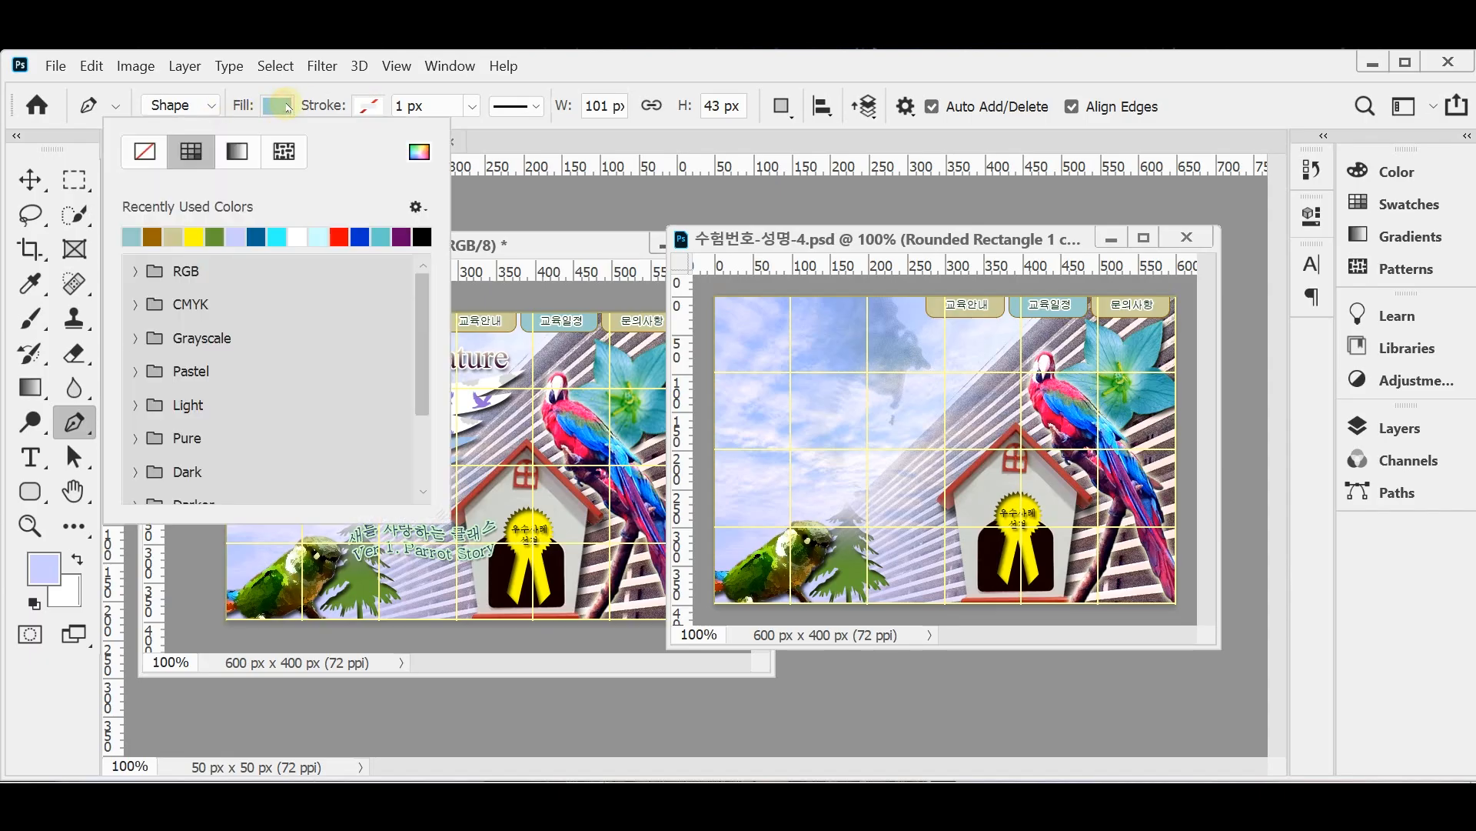
left_click(299, 236)
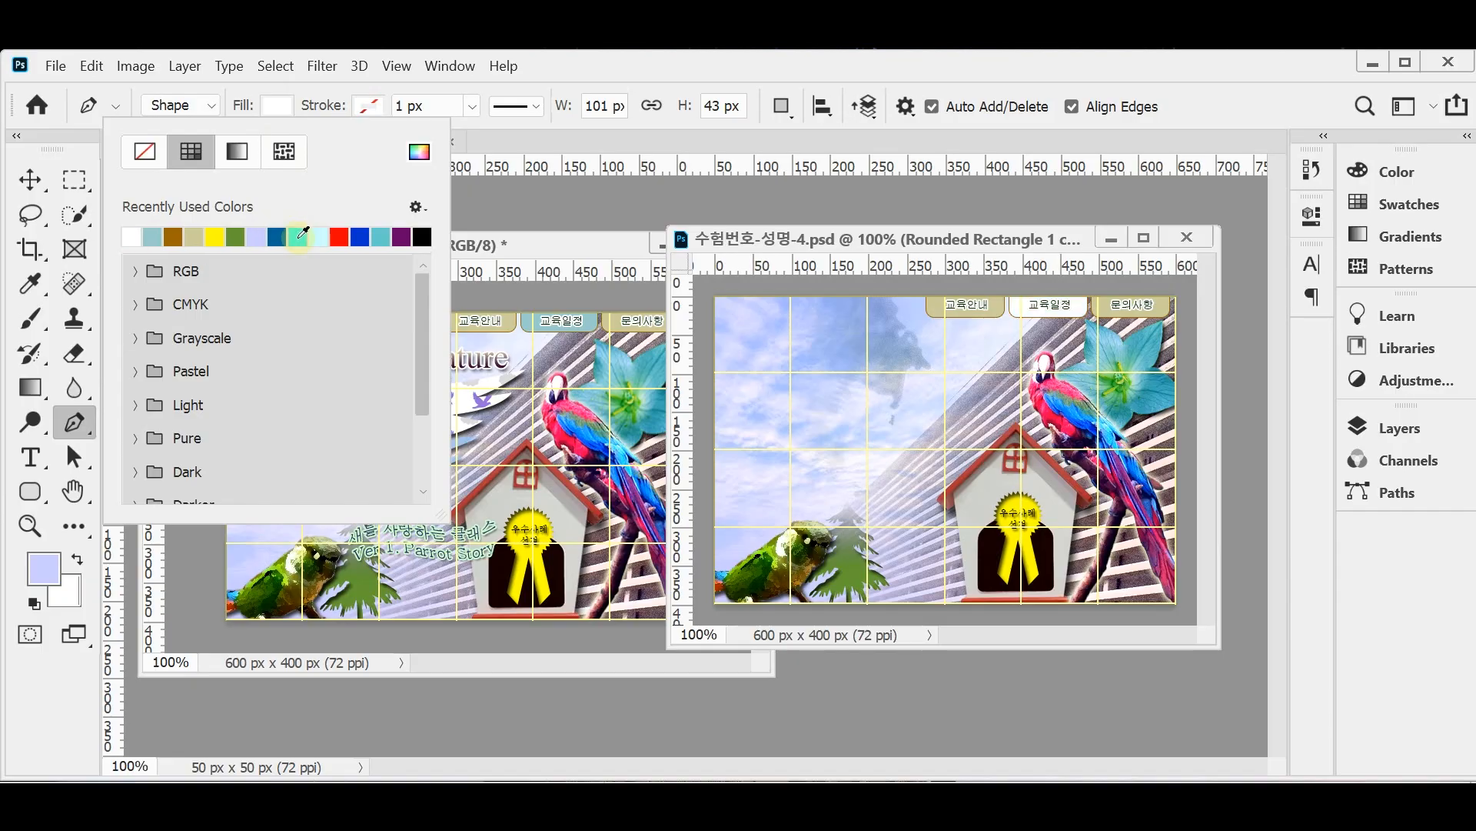
left_click(417, 150)
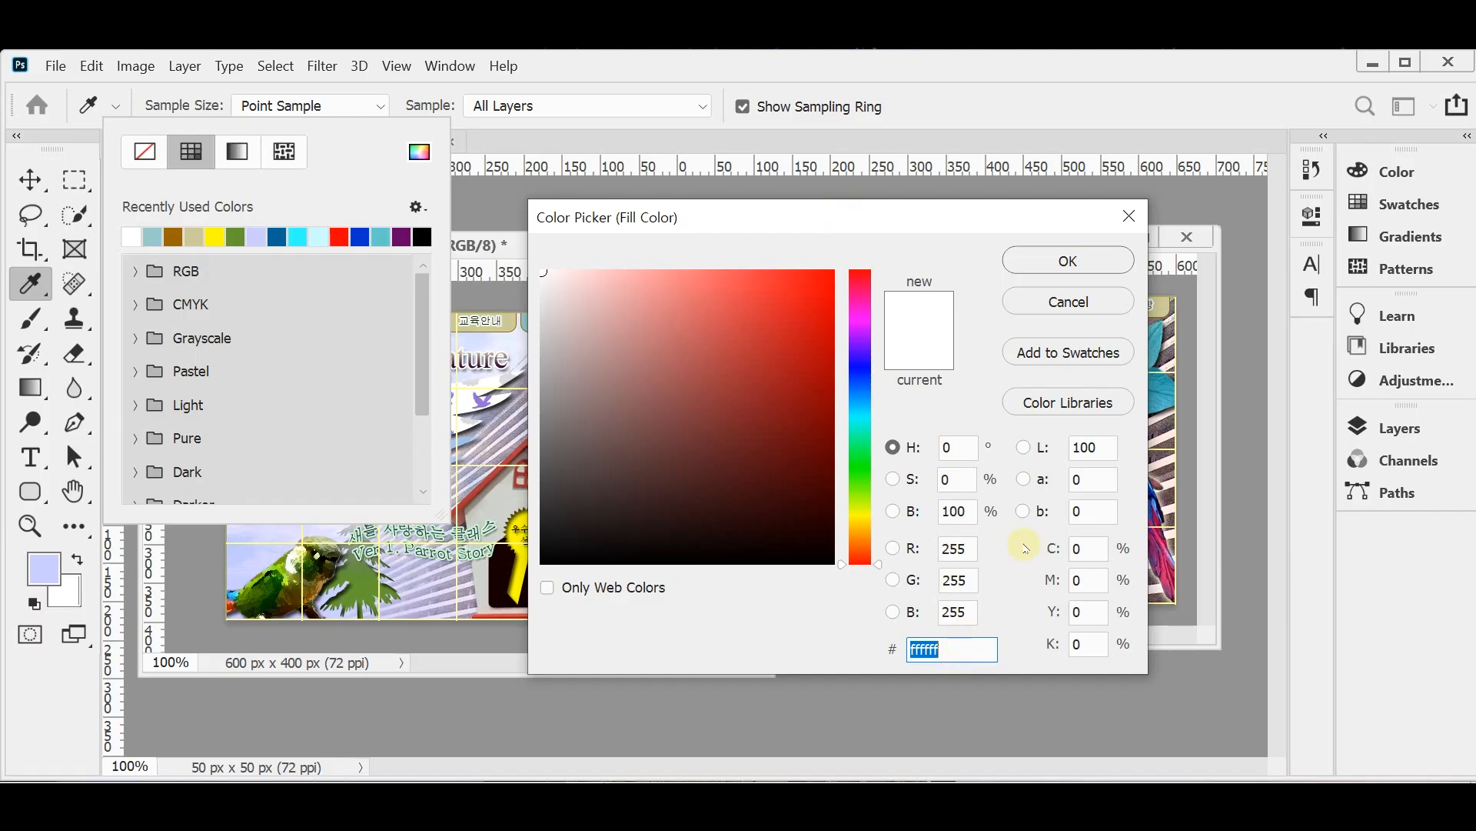
left_click(1034, 256)
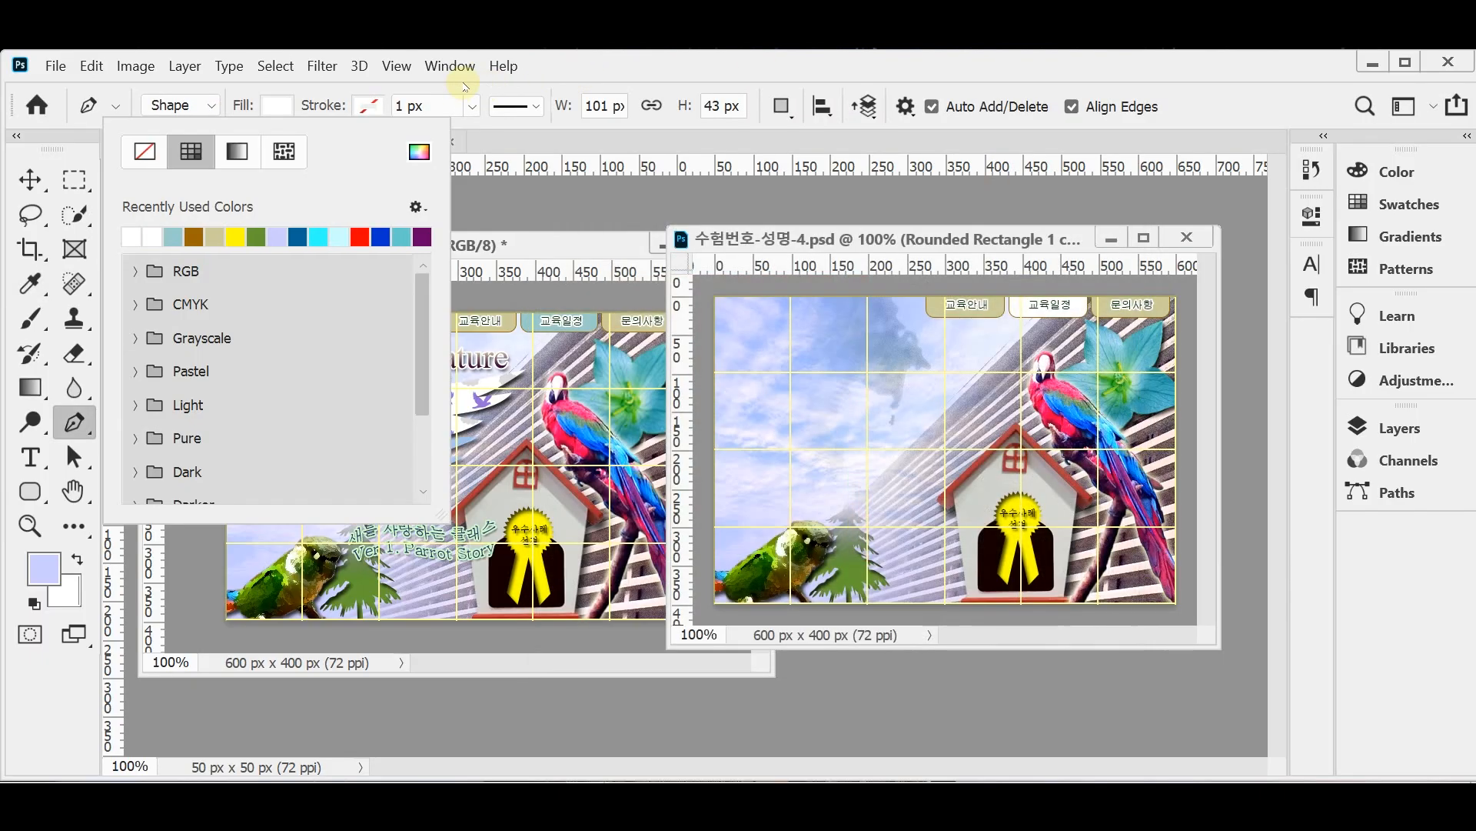
left_click(589, 77)
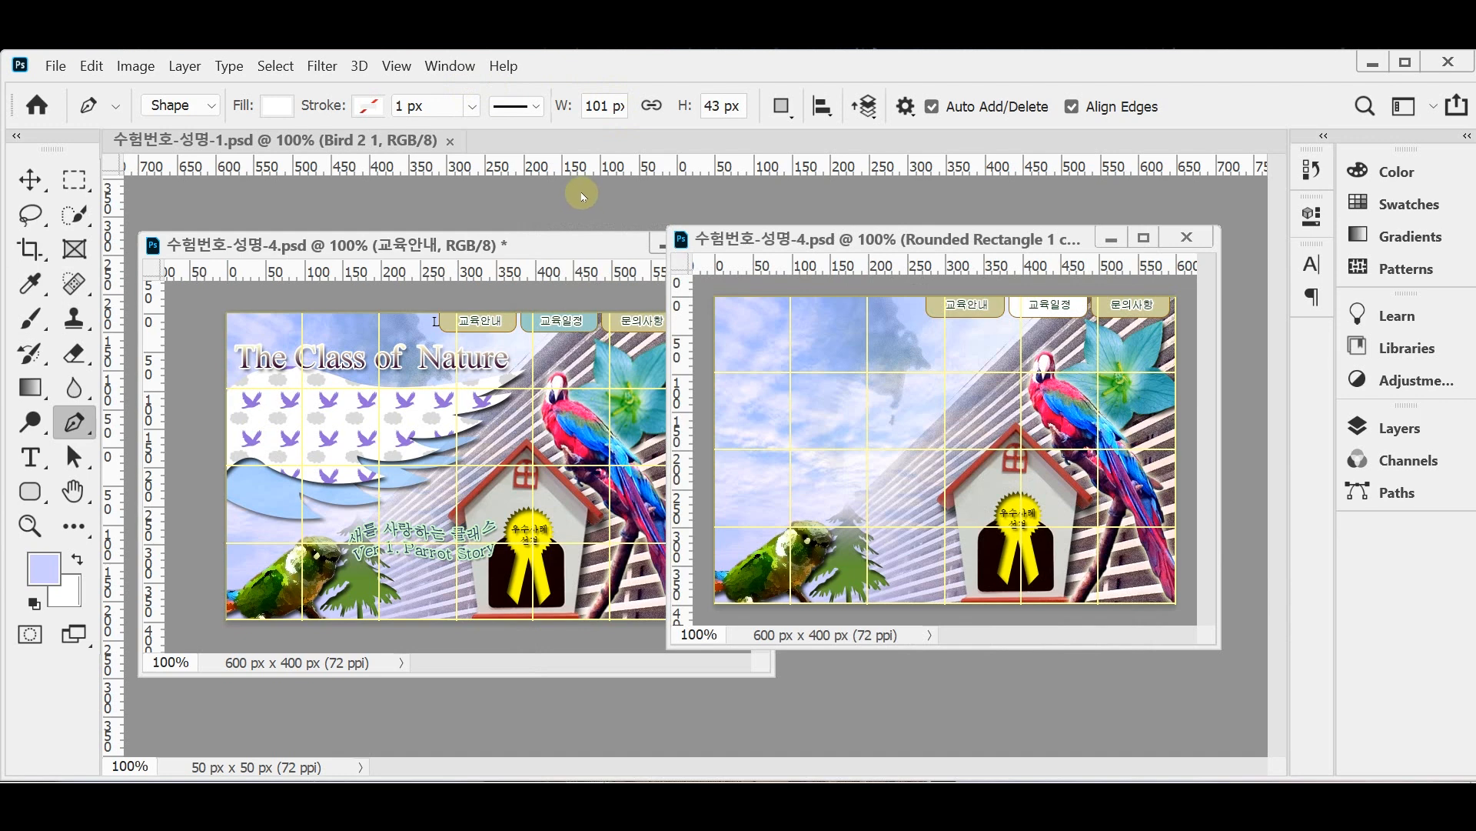
- Rearrange the reference and working document windows side by side so both canvases can be compared while drawing
left_click_drag(543, 254, 449, 247)
left_click(800, 236)
left_click_drag(800, 236, 743, 246)
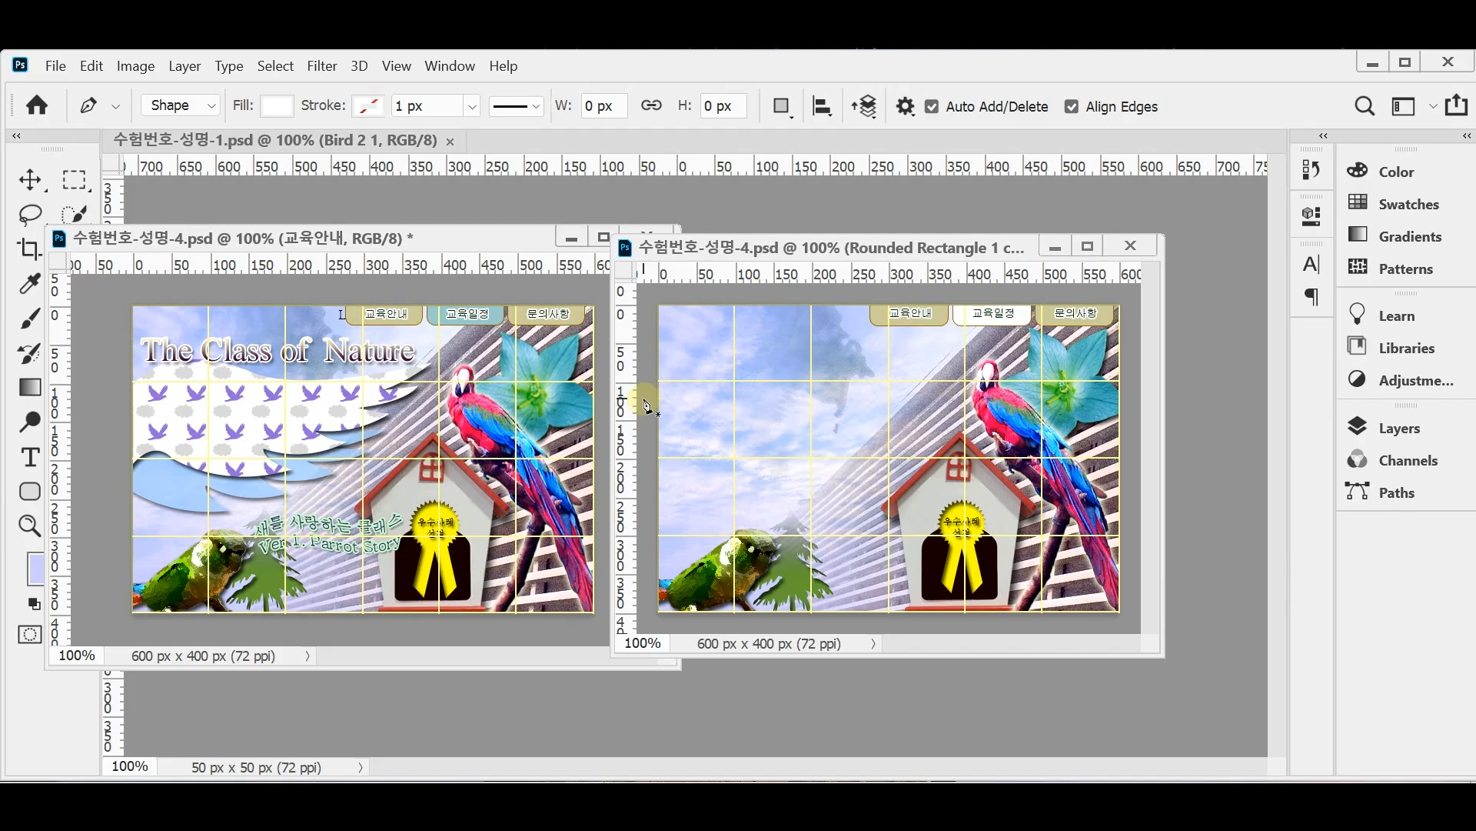
key("Caps_Lock")
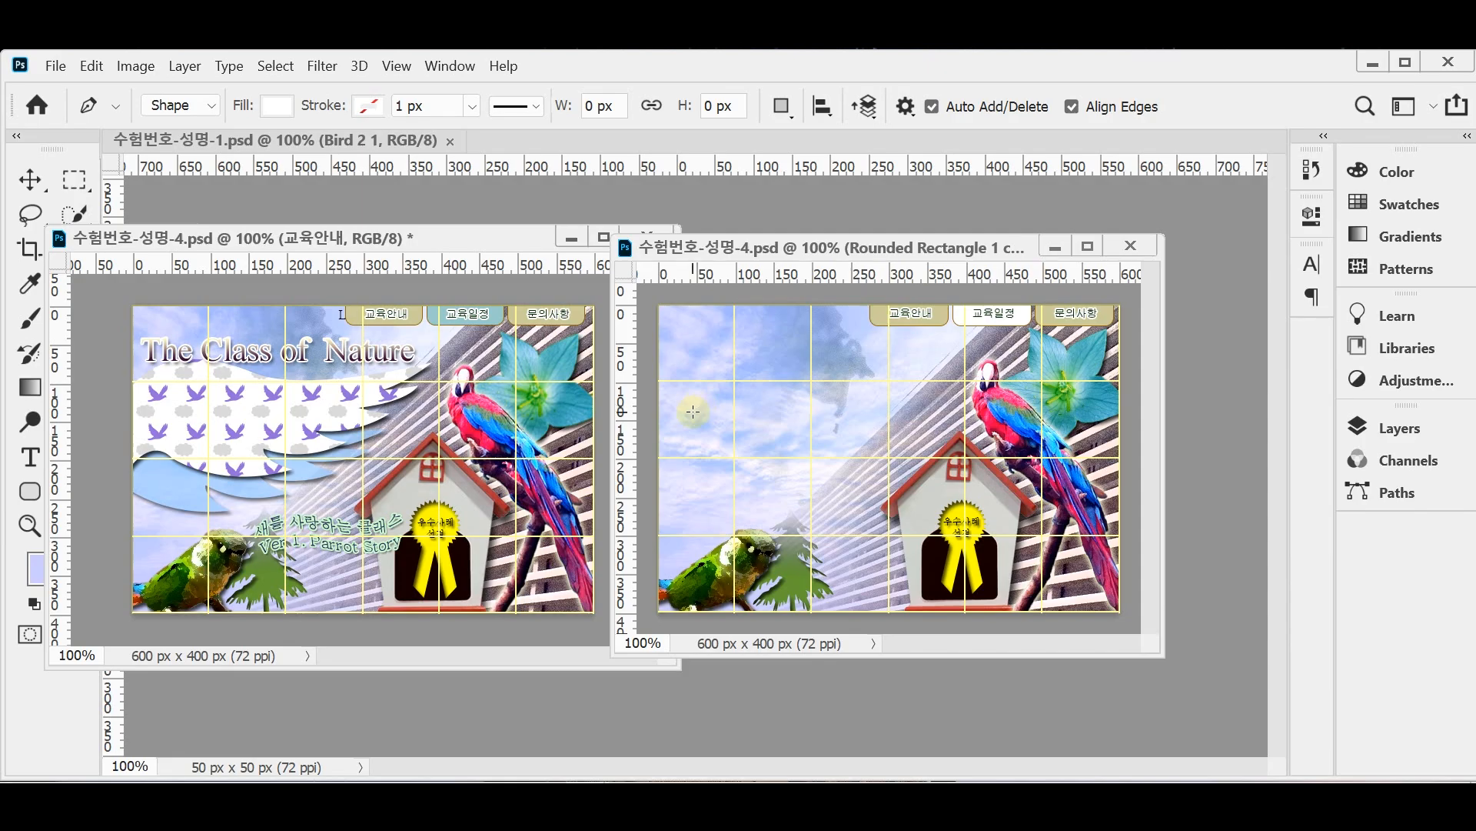
key("Caps_Lock")
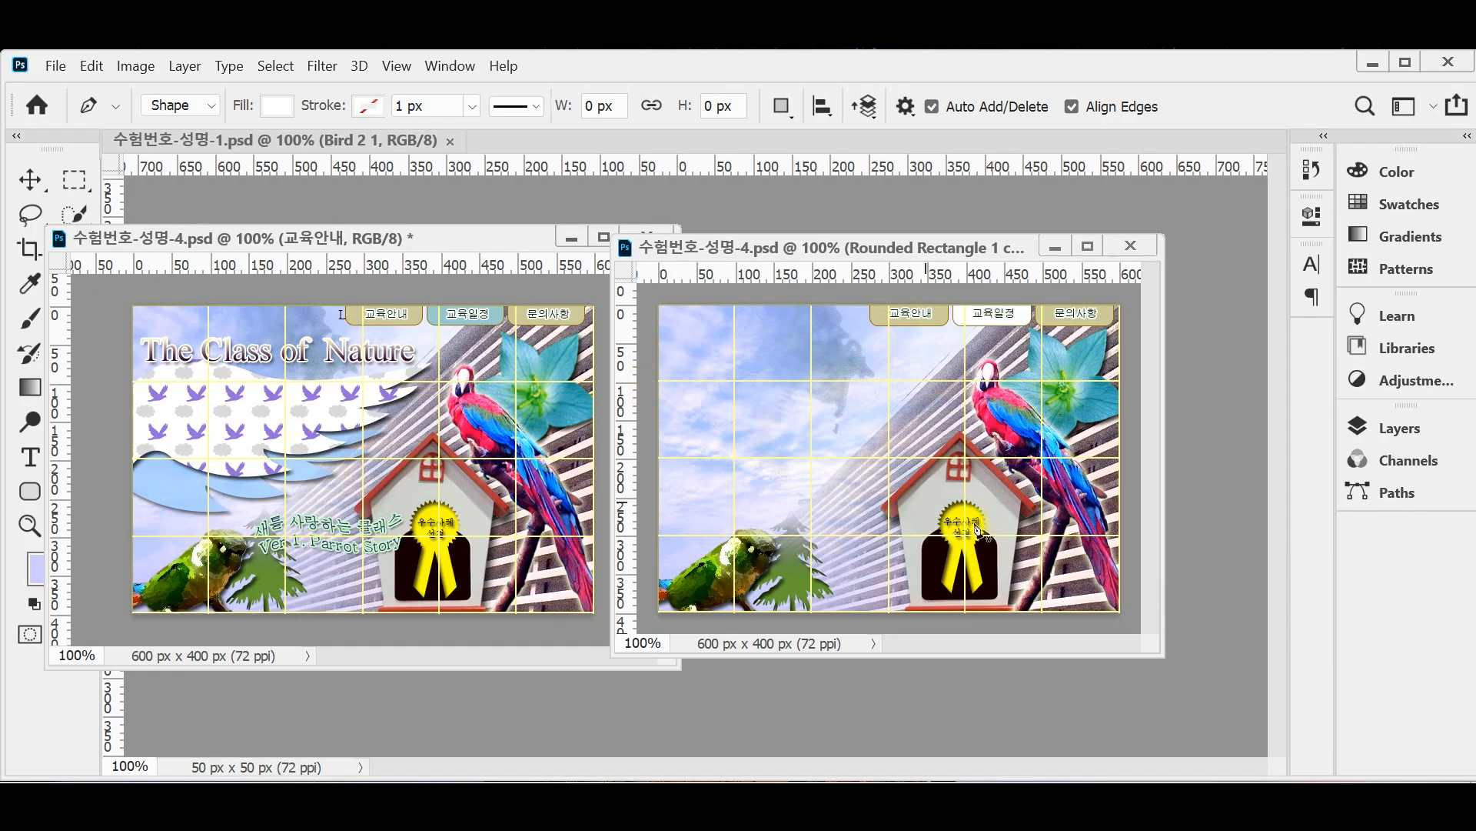
- Draw the wing shape's wavy upper edge from outside the canvas's left side to the feather tip, about 408 px wide and 48 px high
left_click(642, 397)
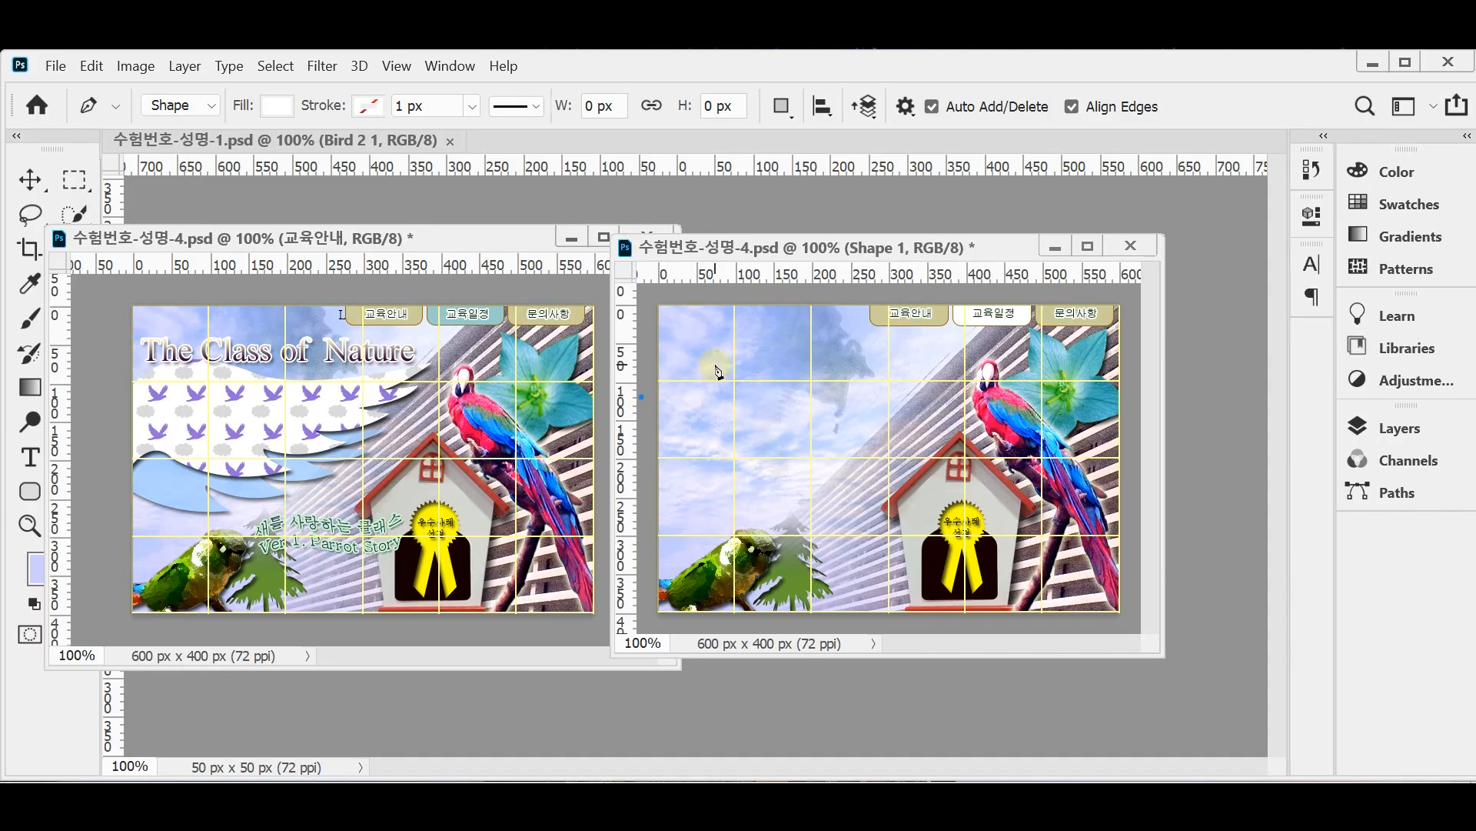
left_click_drag(709, 359, 743, 361)
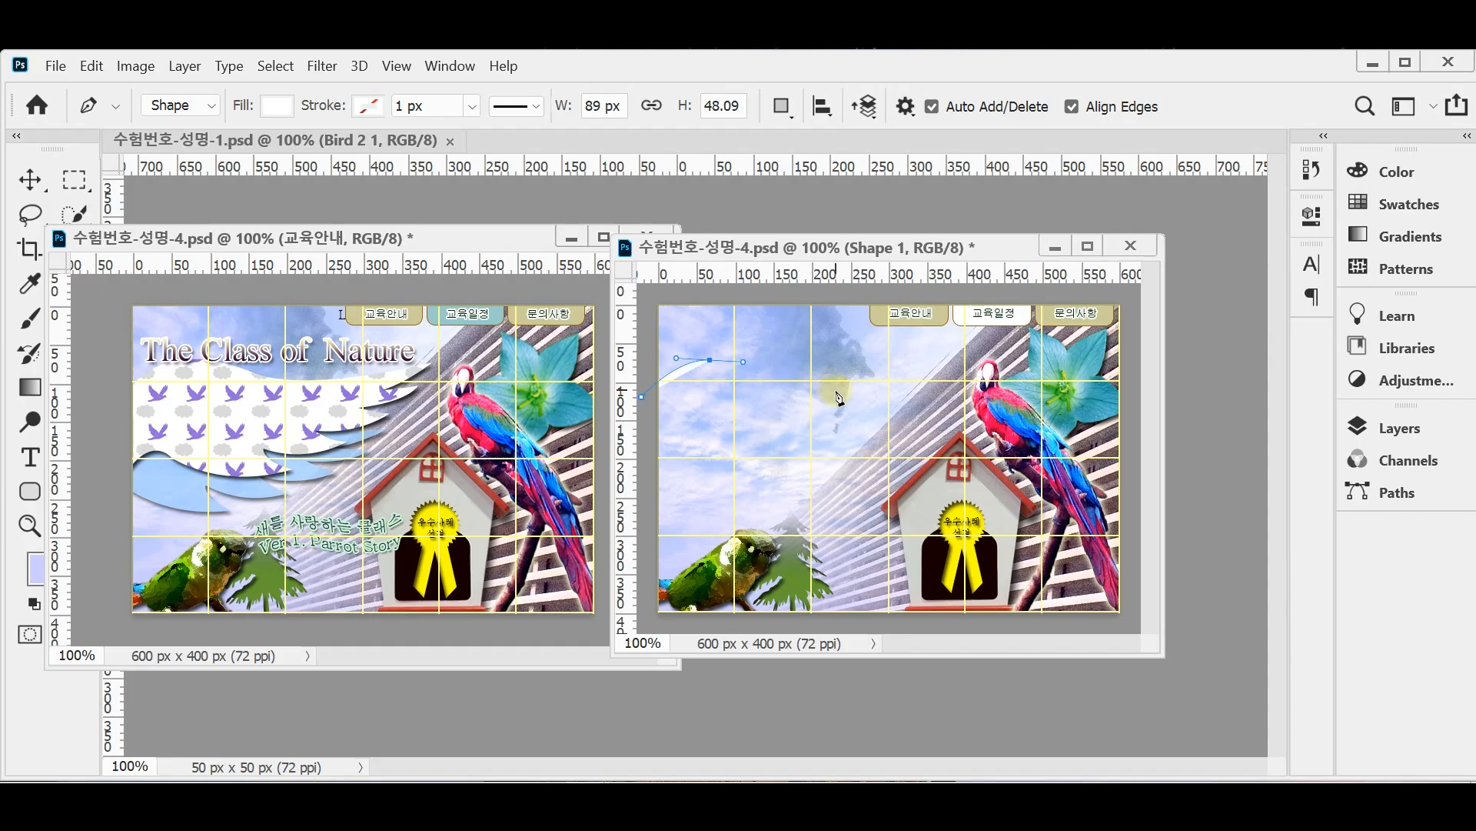
left_click_drag(811, 379, 859, 381)
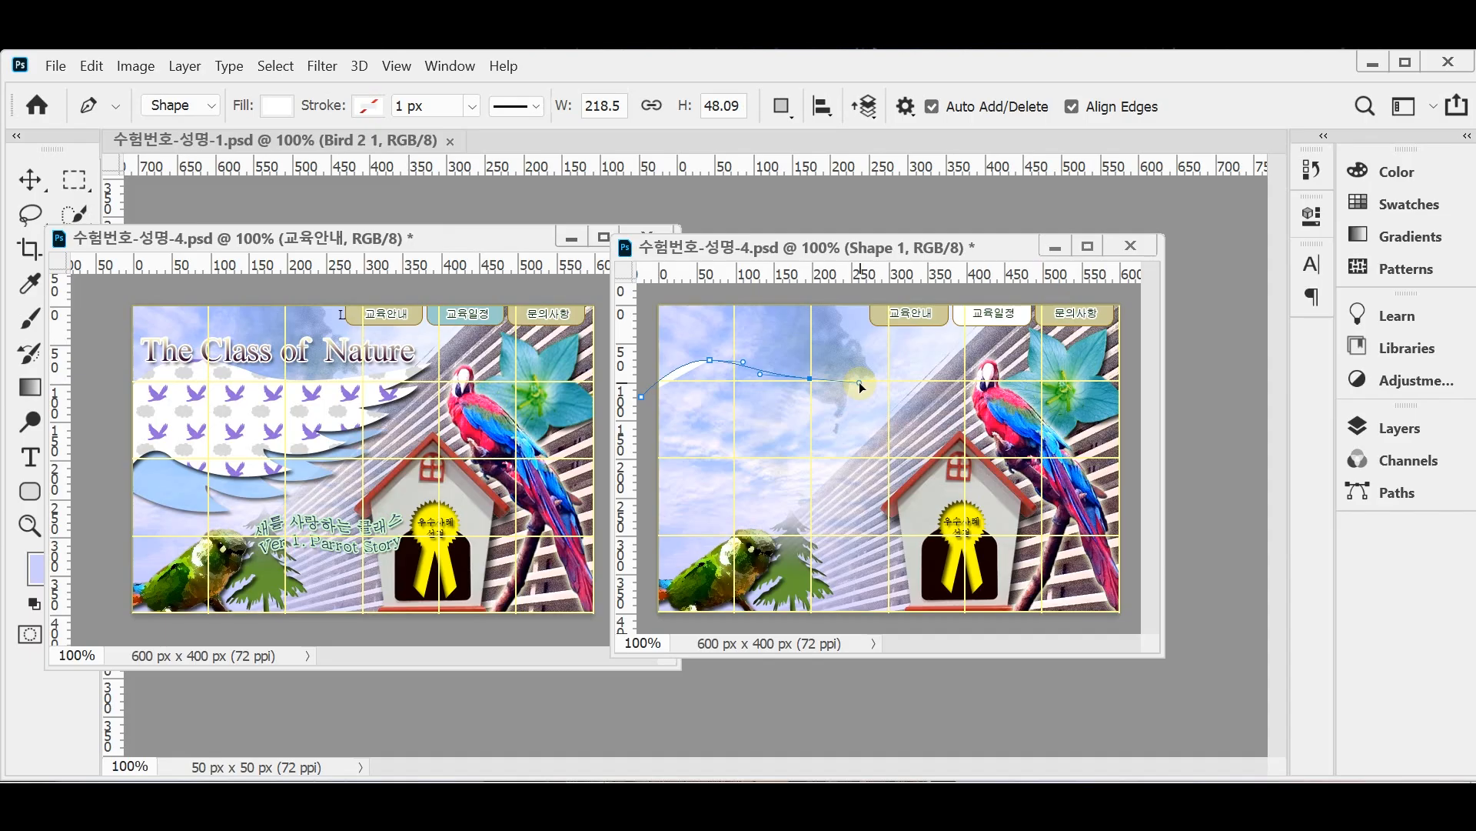
left_click_drag(860, 382, 861, 382)
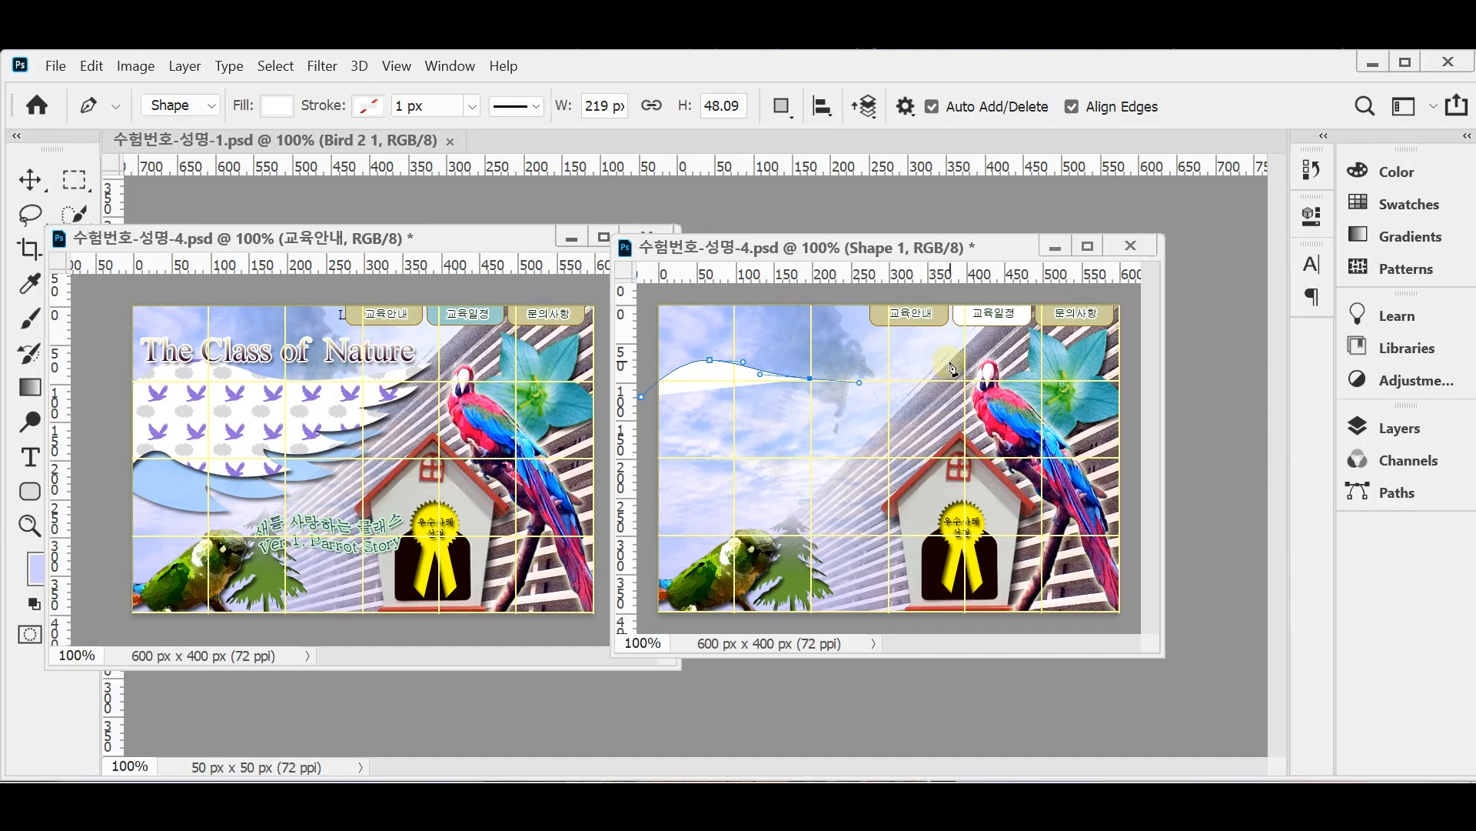
left_click_drag(954, 360, 987, 342)
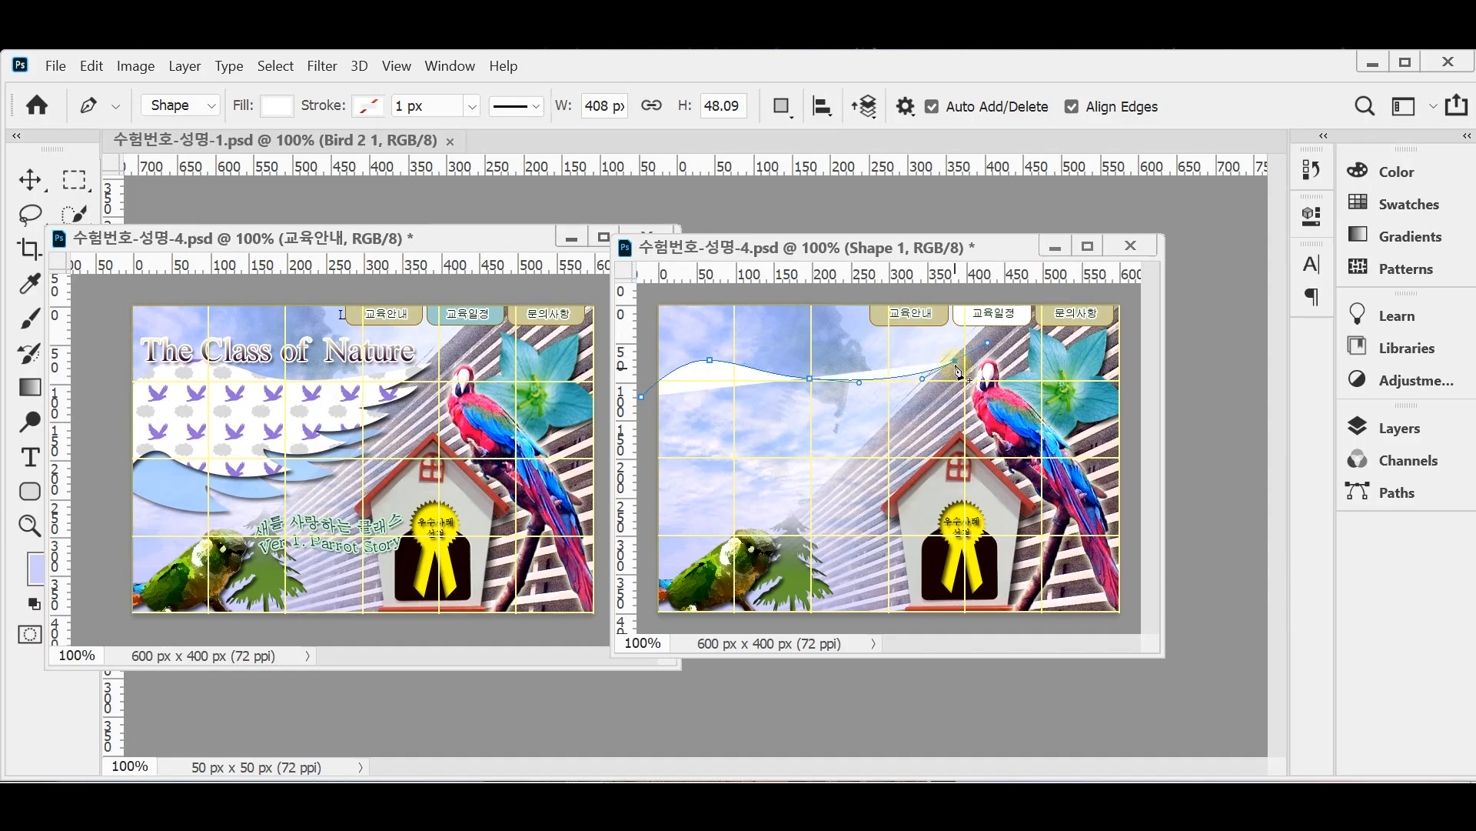
- Try a first notch point below the wing tip, check the feathers against the reference at 300% zoom, and undo that point
left_click(924, 397)
left_click_drag(923, 398, 923, 403)
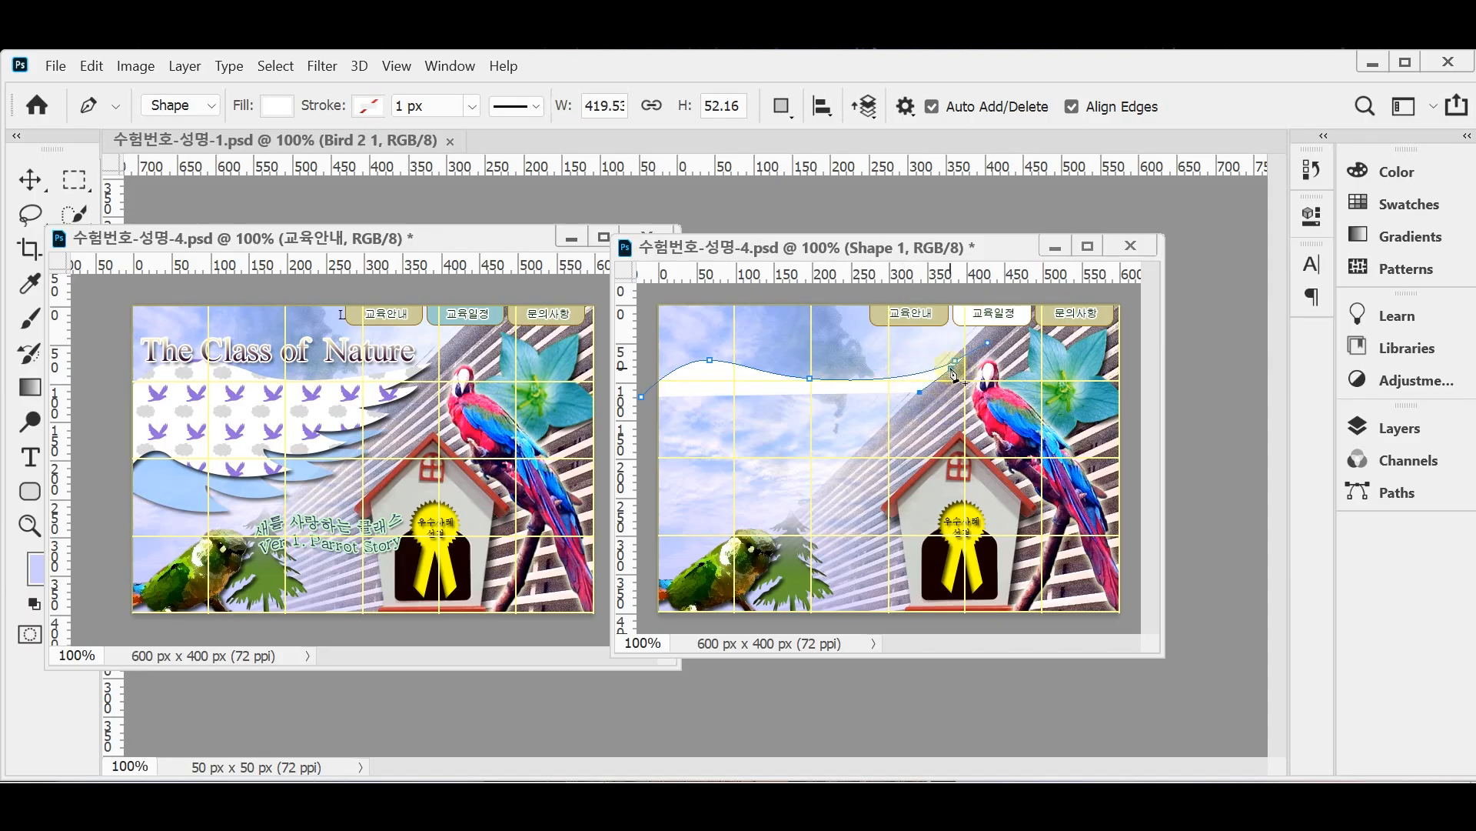
left_click(964, 401)
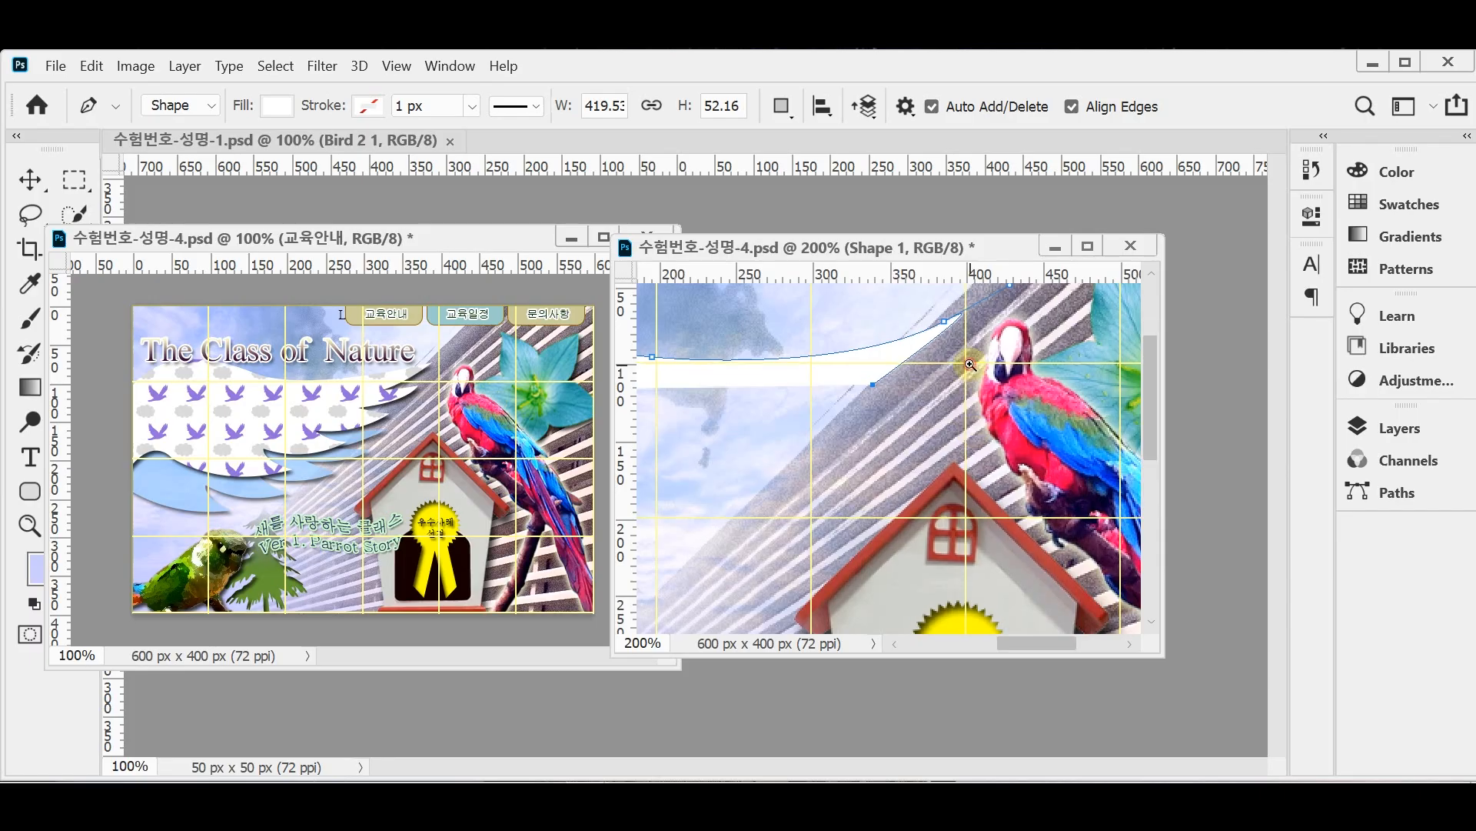
left_click(965, 400)
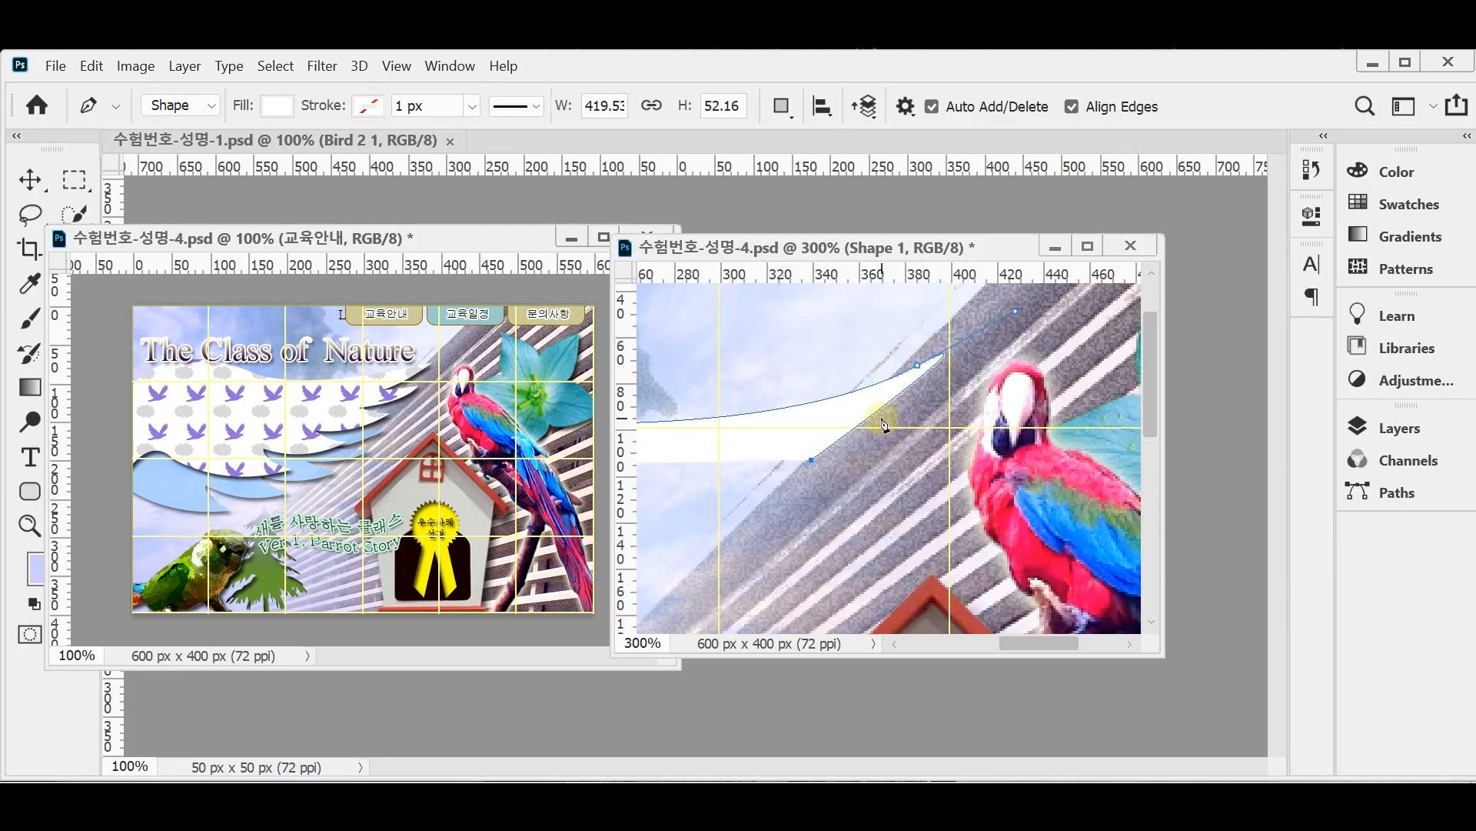
left_click(423, 381)
left_click(435, 414)
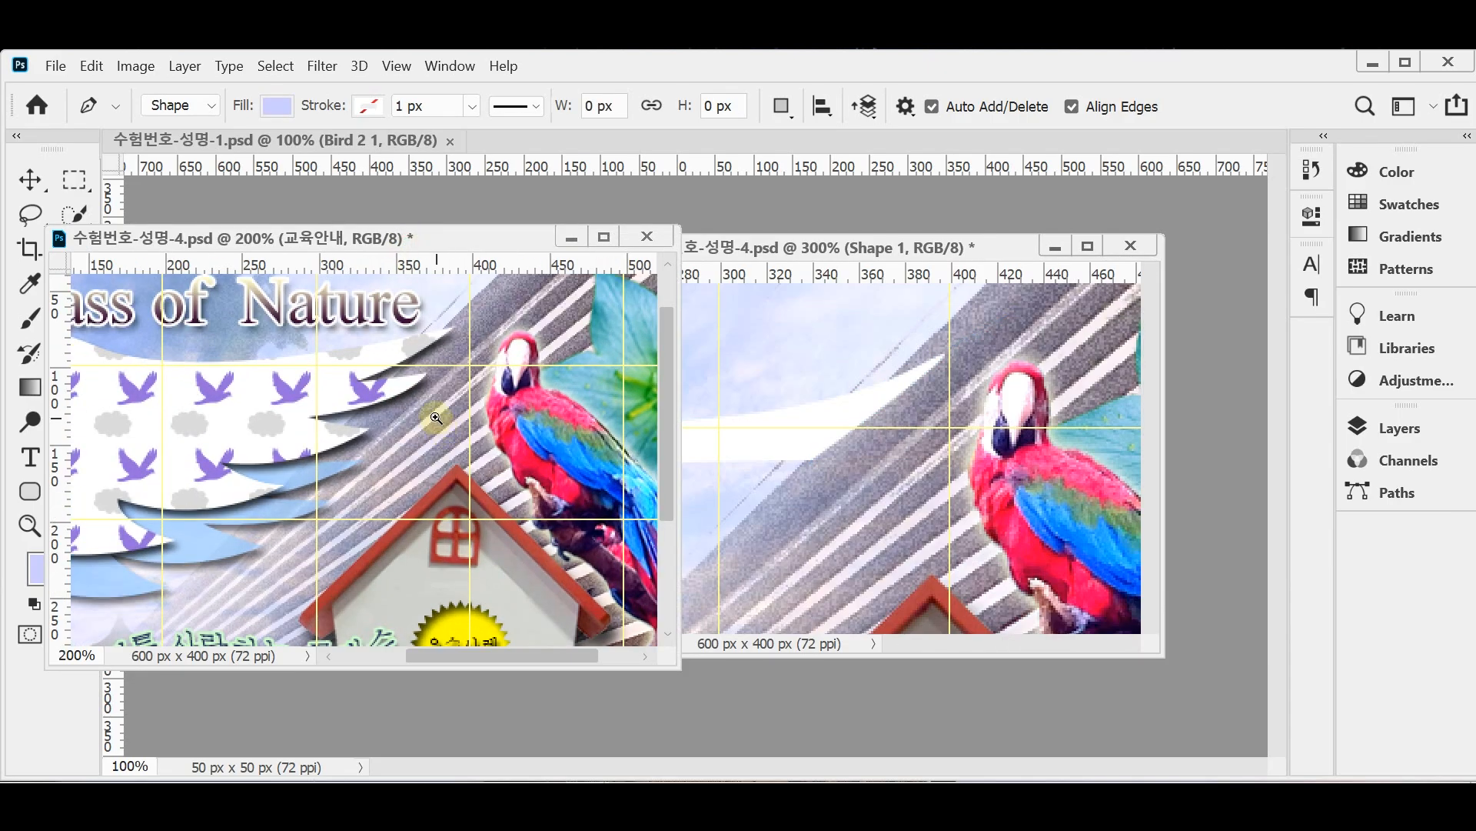
left_click(429, 413)
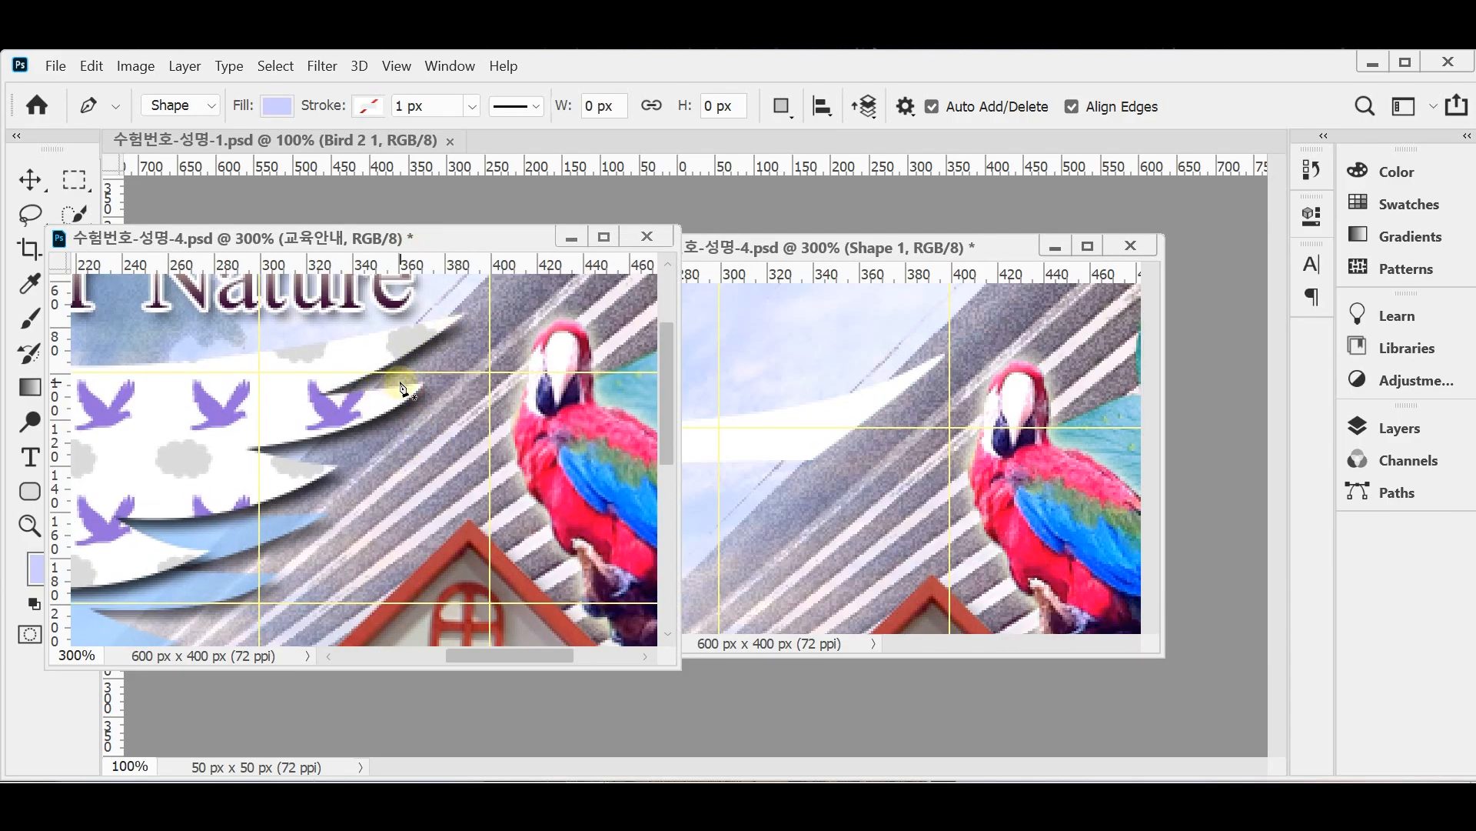
left_click(809, 247)
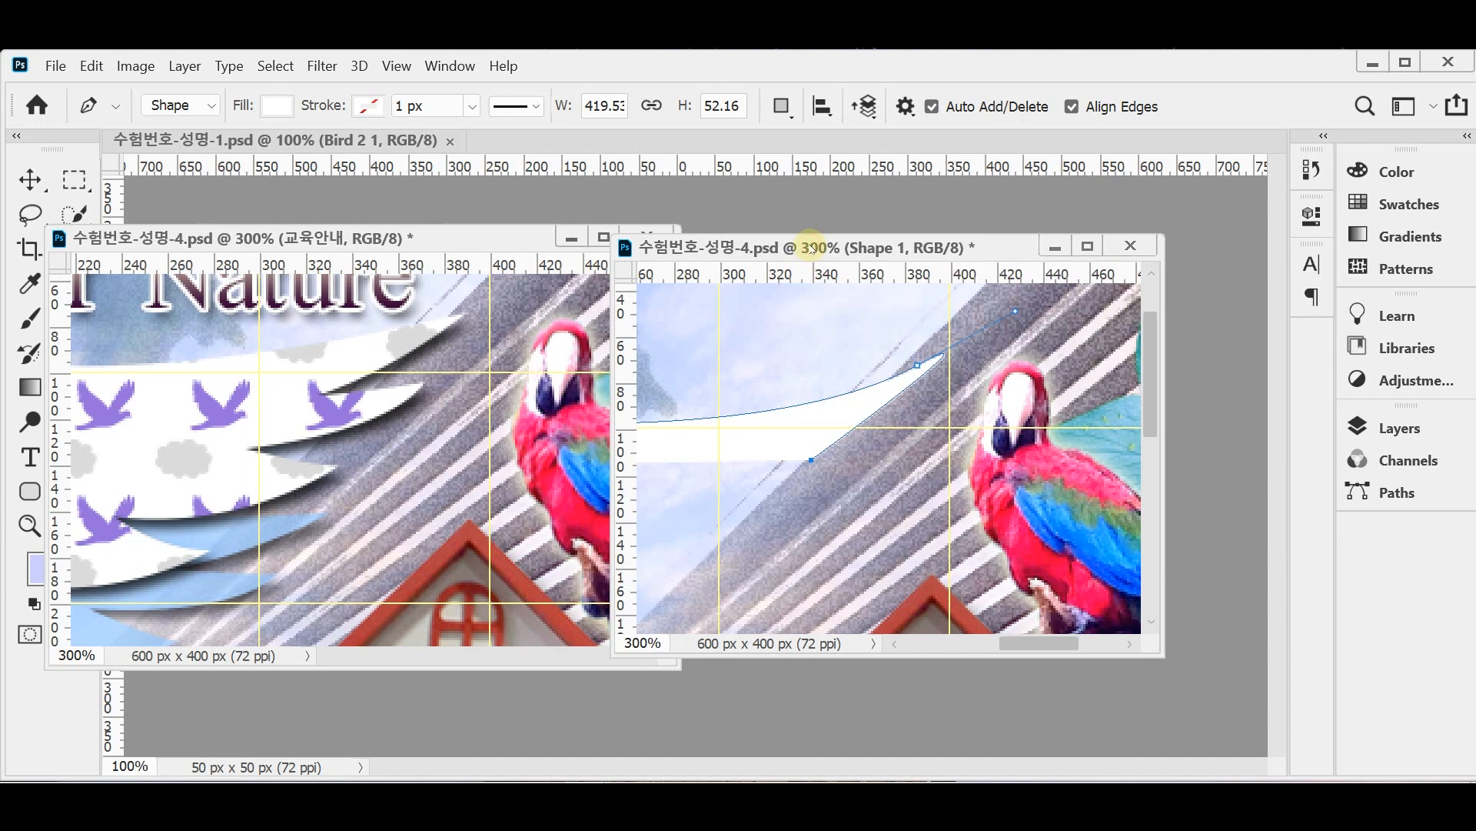
key("ctrl+z")
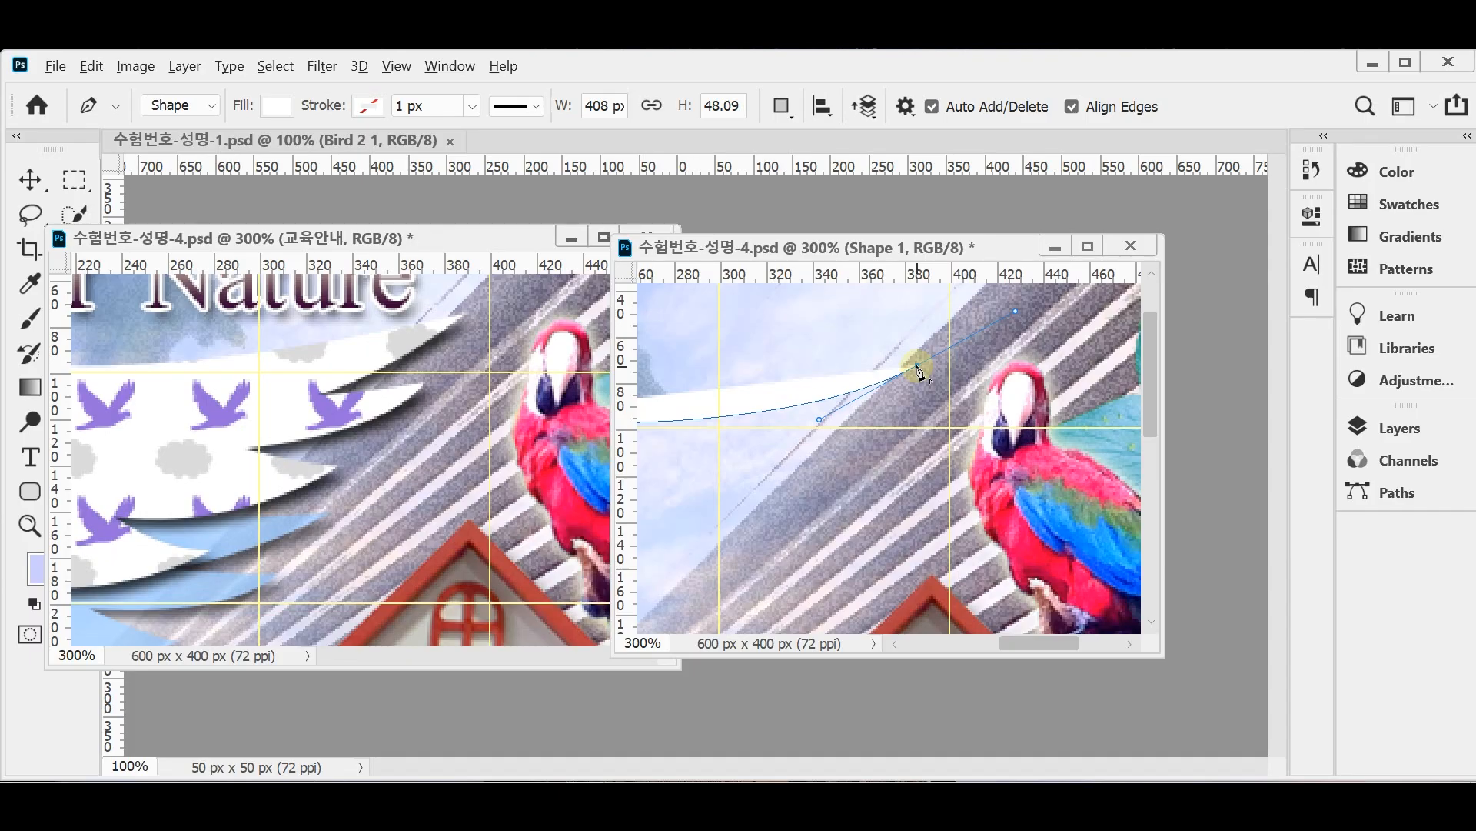
- Make the wing tip a sharp corner and continue the outline through a curved first notch to the second feather tip
key("alt")
key("alt")
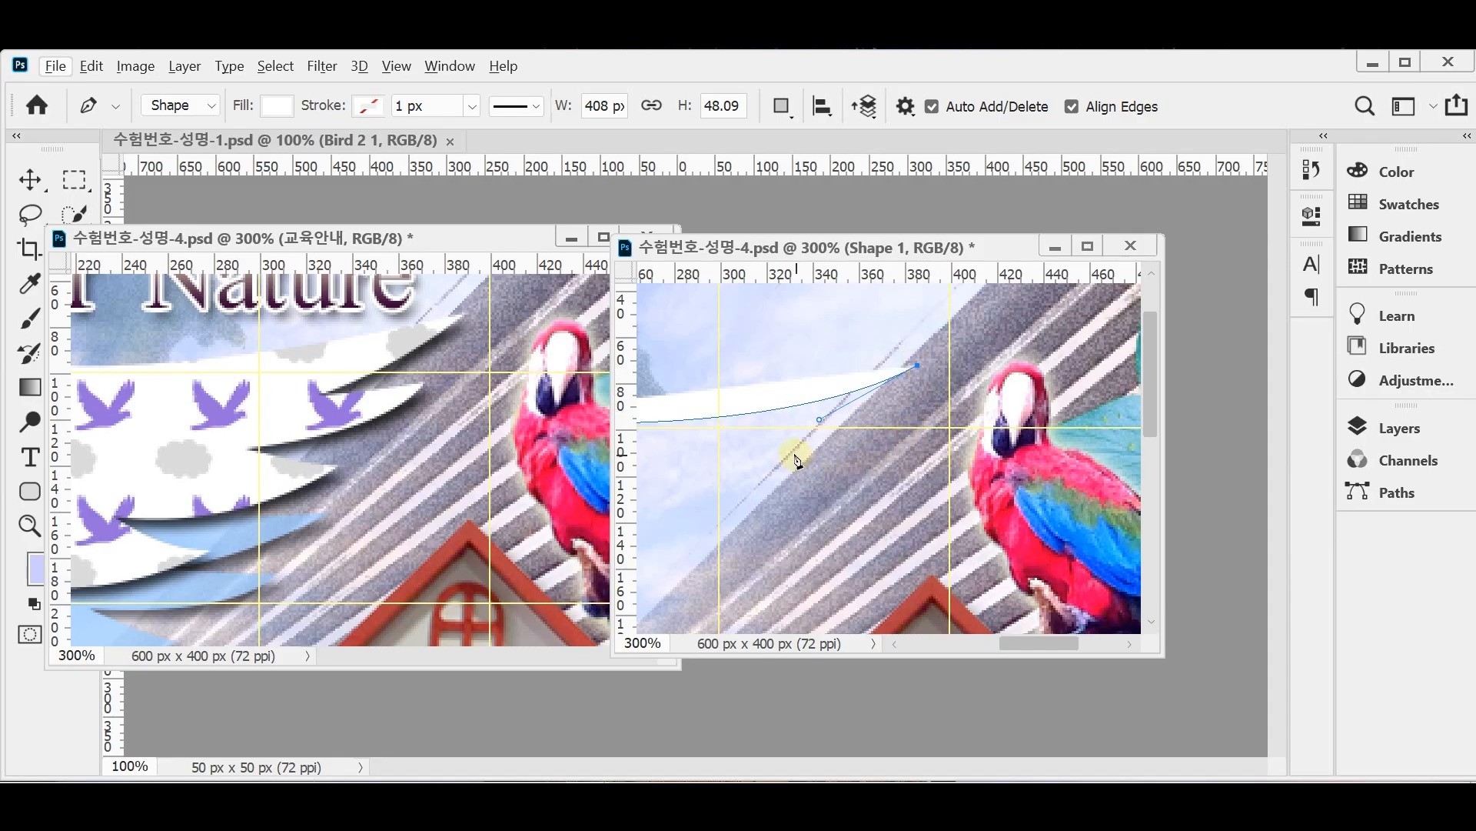
left_click_drag(793, 445, 746, 459)
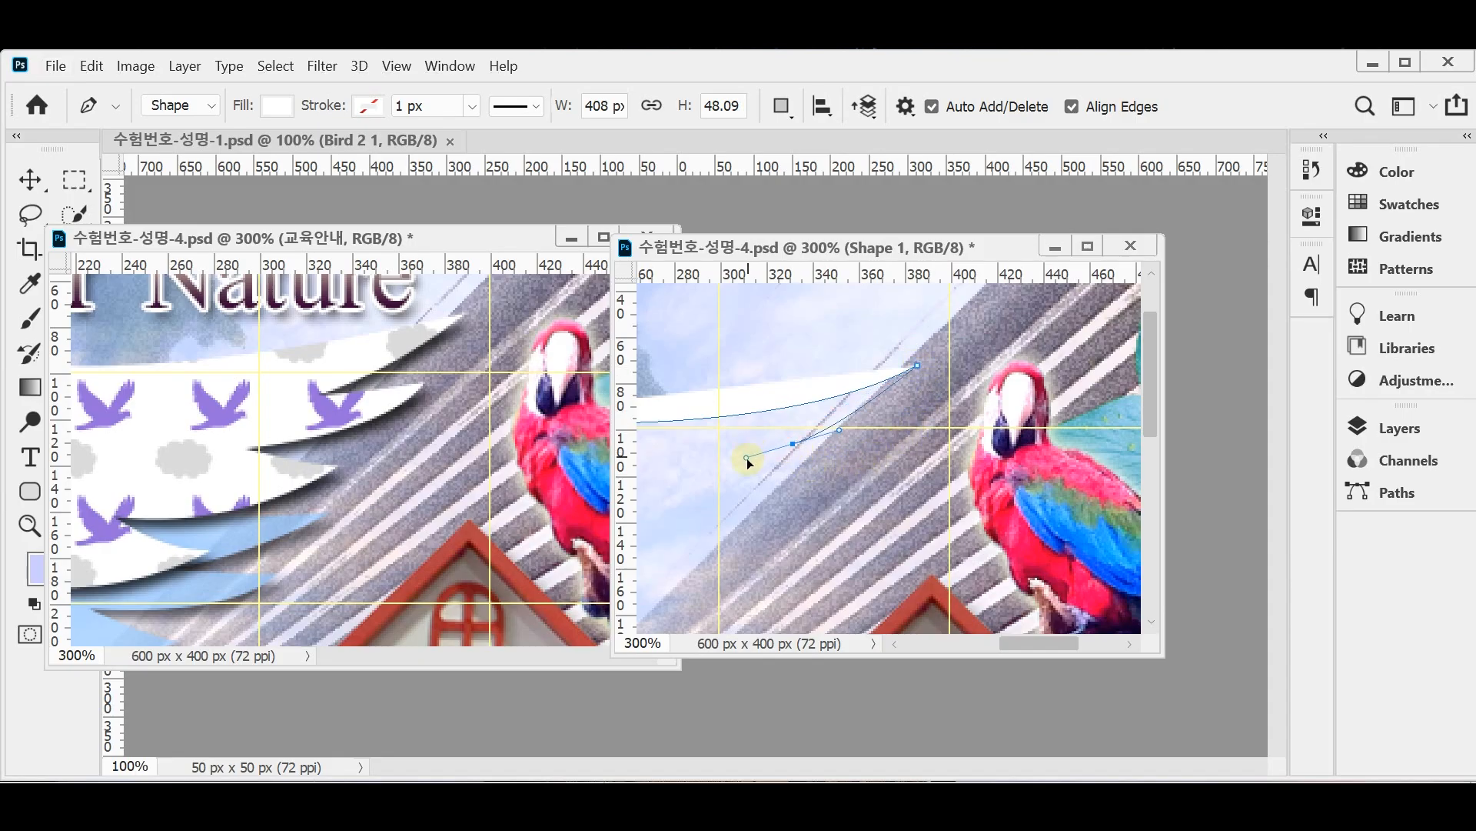
left_click(794, 445, "alt")
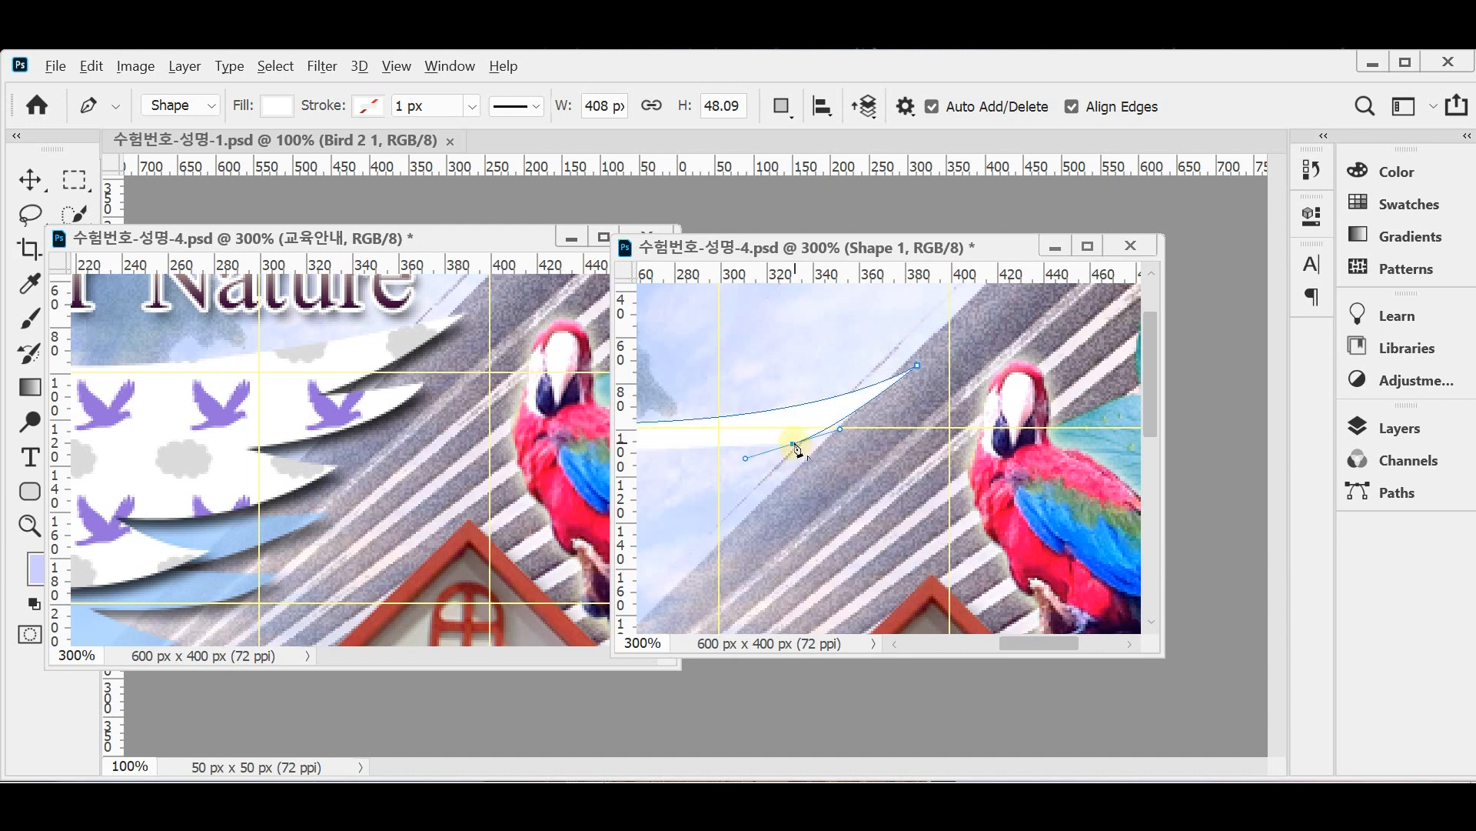
mouse_move(876, 436)
left_mouse_down()
mouse_move(893, 433)
mouse_move(882, 442)
left_mouse_up()
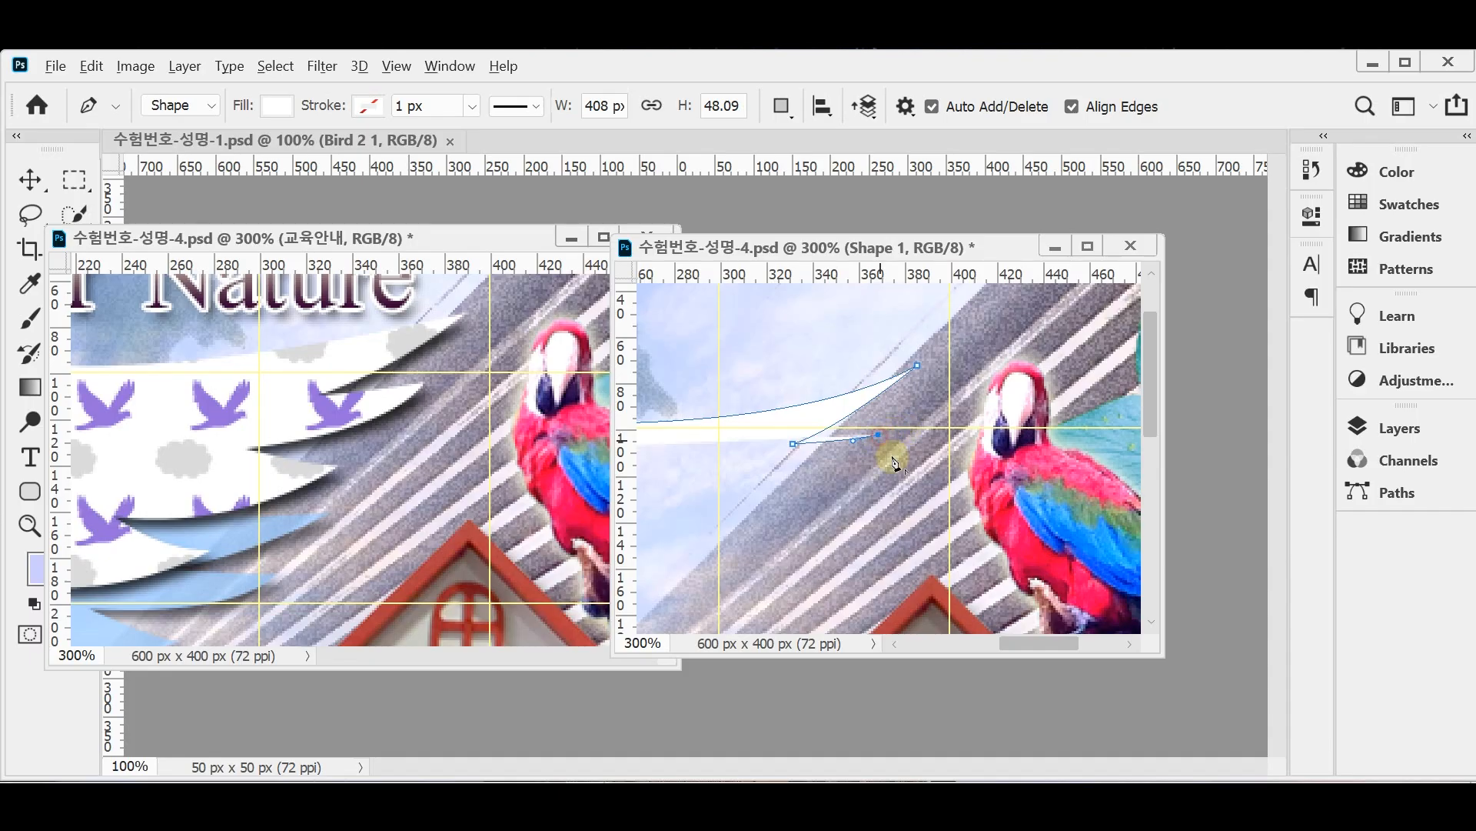
- Continue the wing outline with a curved second notch and a sharp third feather tip, extending it to about 64 px high
left_click_drag(716, 501, 656, 505)
left_click(715, 501, "alt")
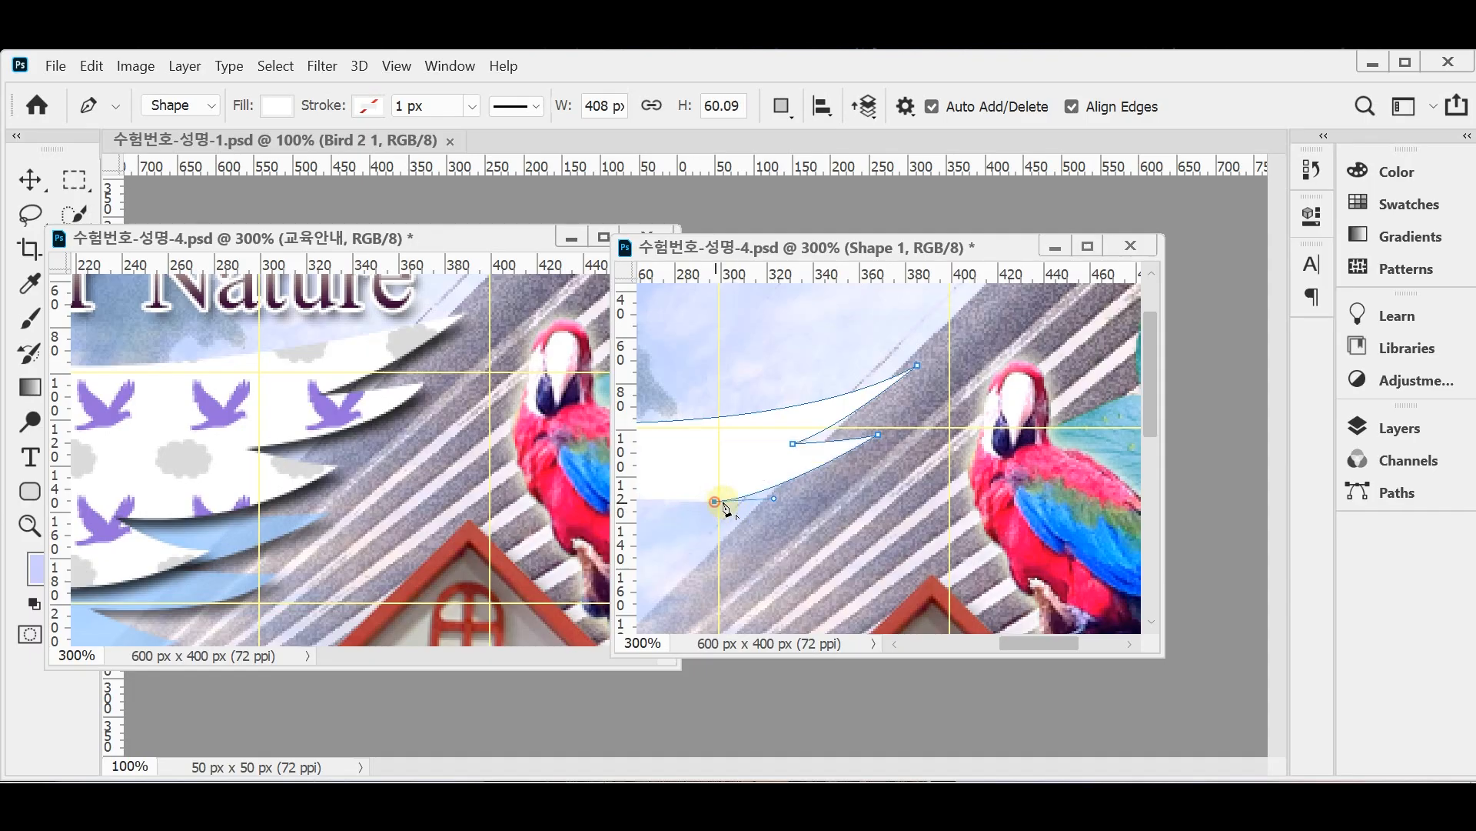
left_click_drag(809, 511, 837, 506)
left_click(809, 511, "alt")
- Add the third notch with an adjusted underside curve and a sharp fourth feather tip, extending the wing outline to about 105 px high
left_click_drag(761, 541, 858, 502)
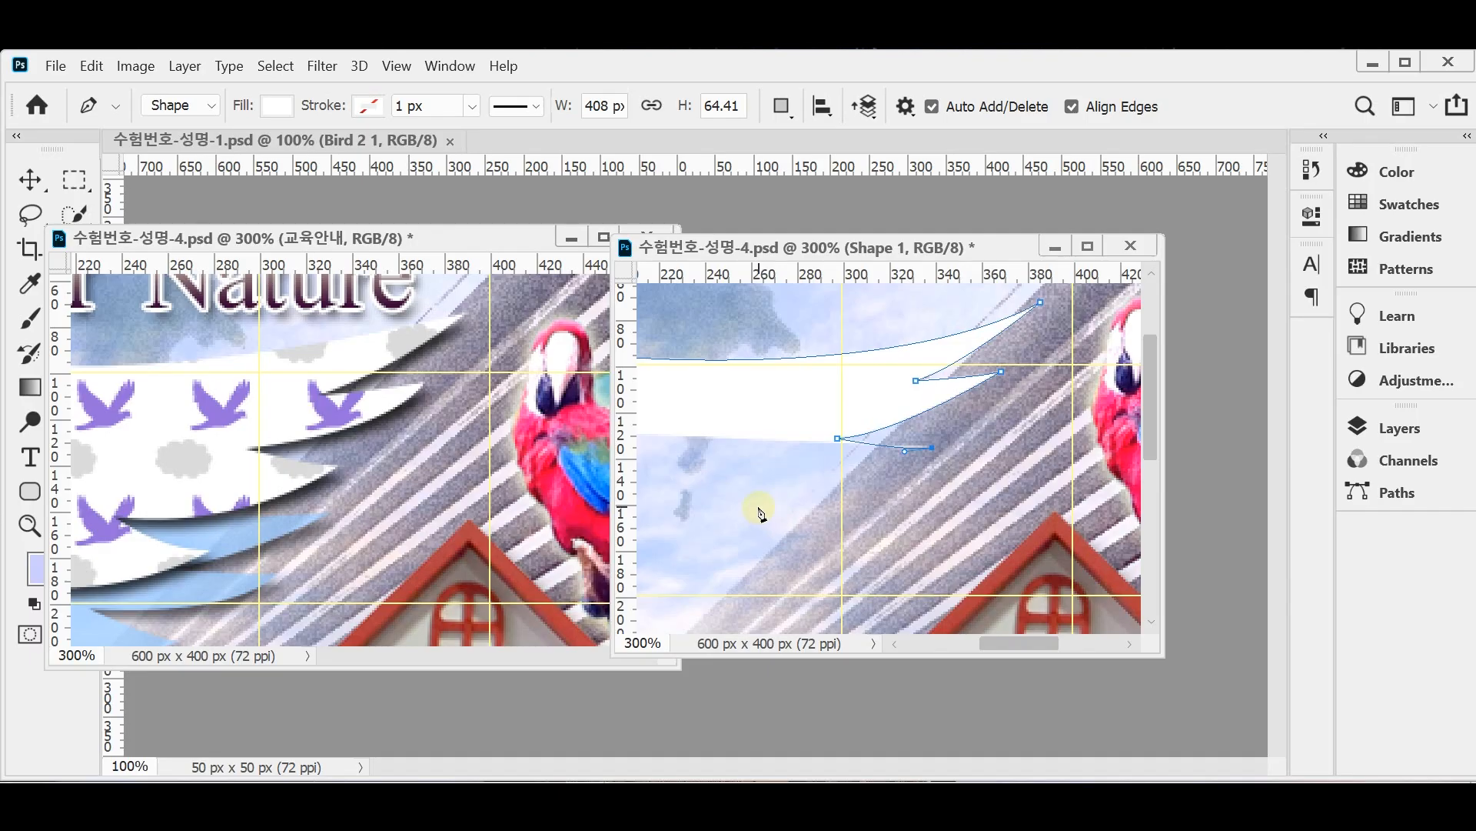
left_click_drag(767, 509, 680, 509)
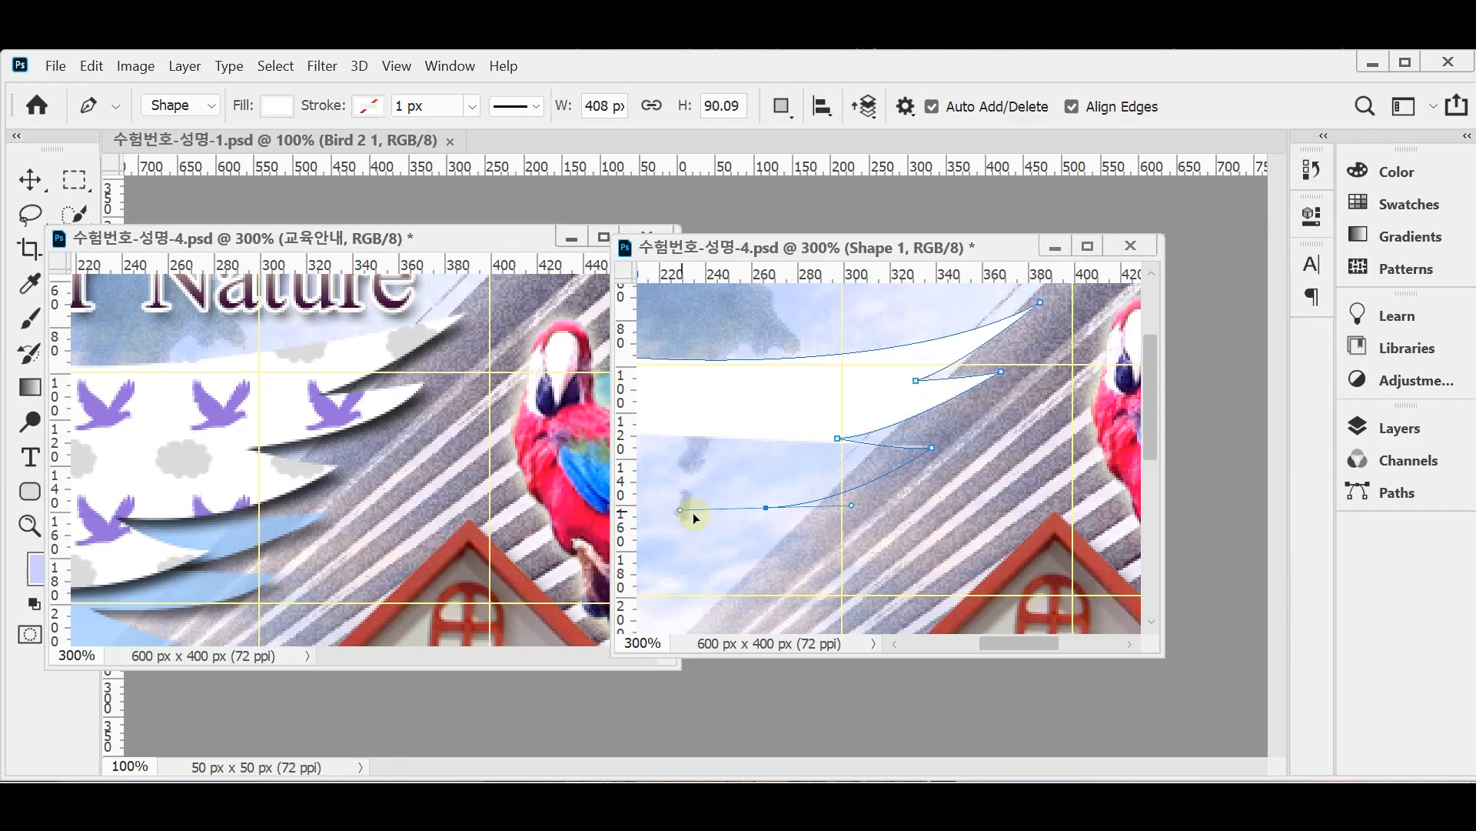
left_click(766, 507, "alt")
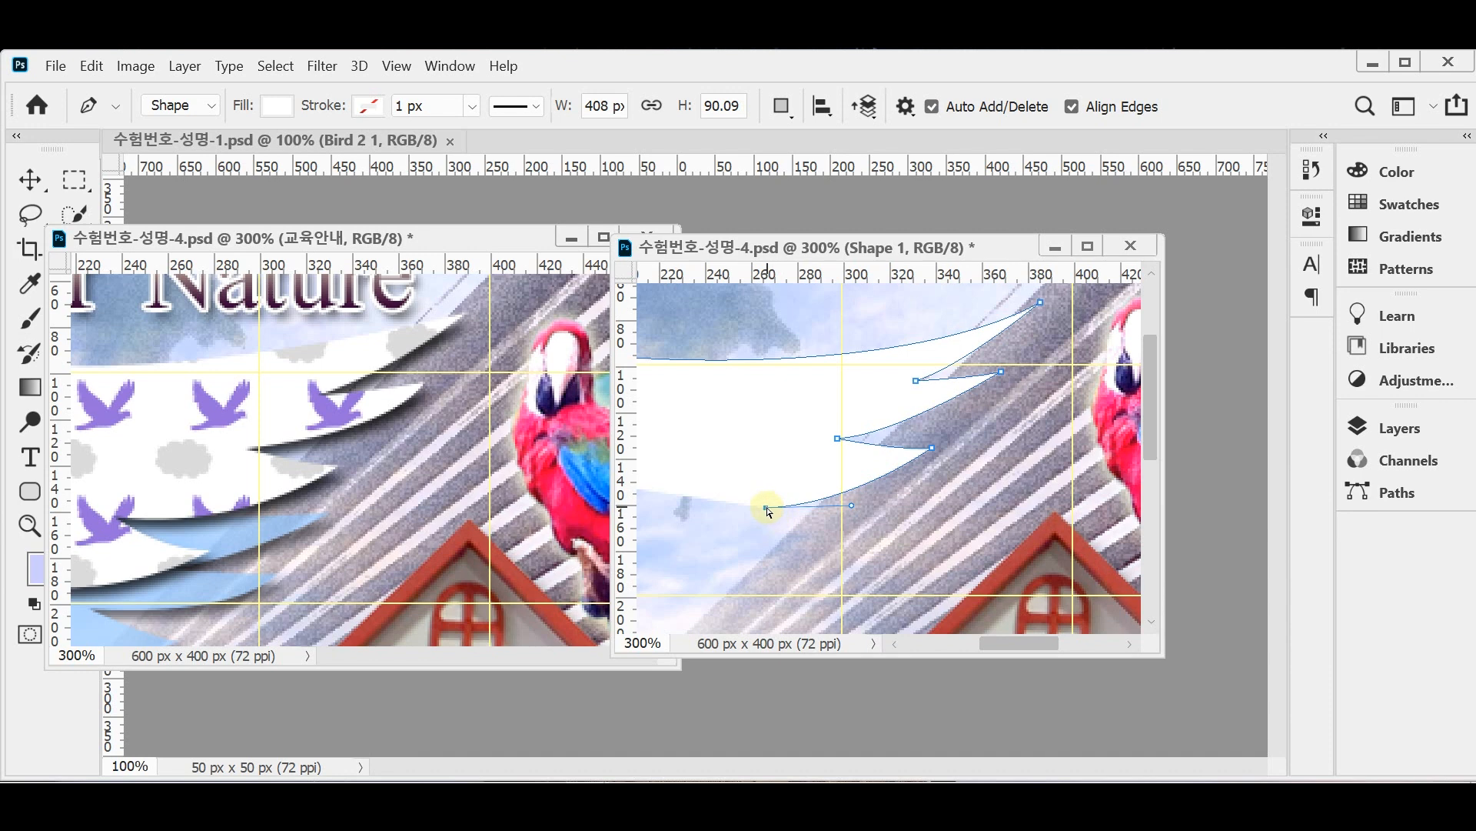
left_click_drag(764, 508, 707, 506)
left_click_drag(796, 506, 829, 513)
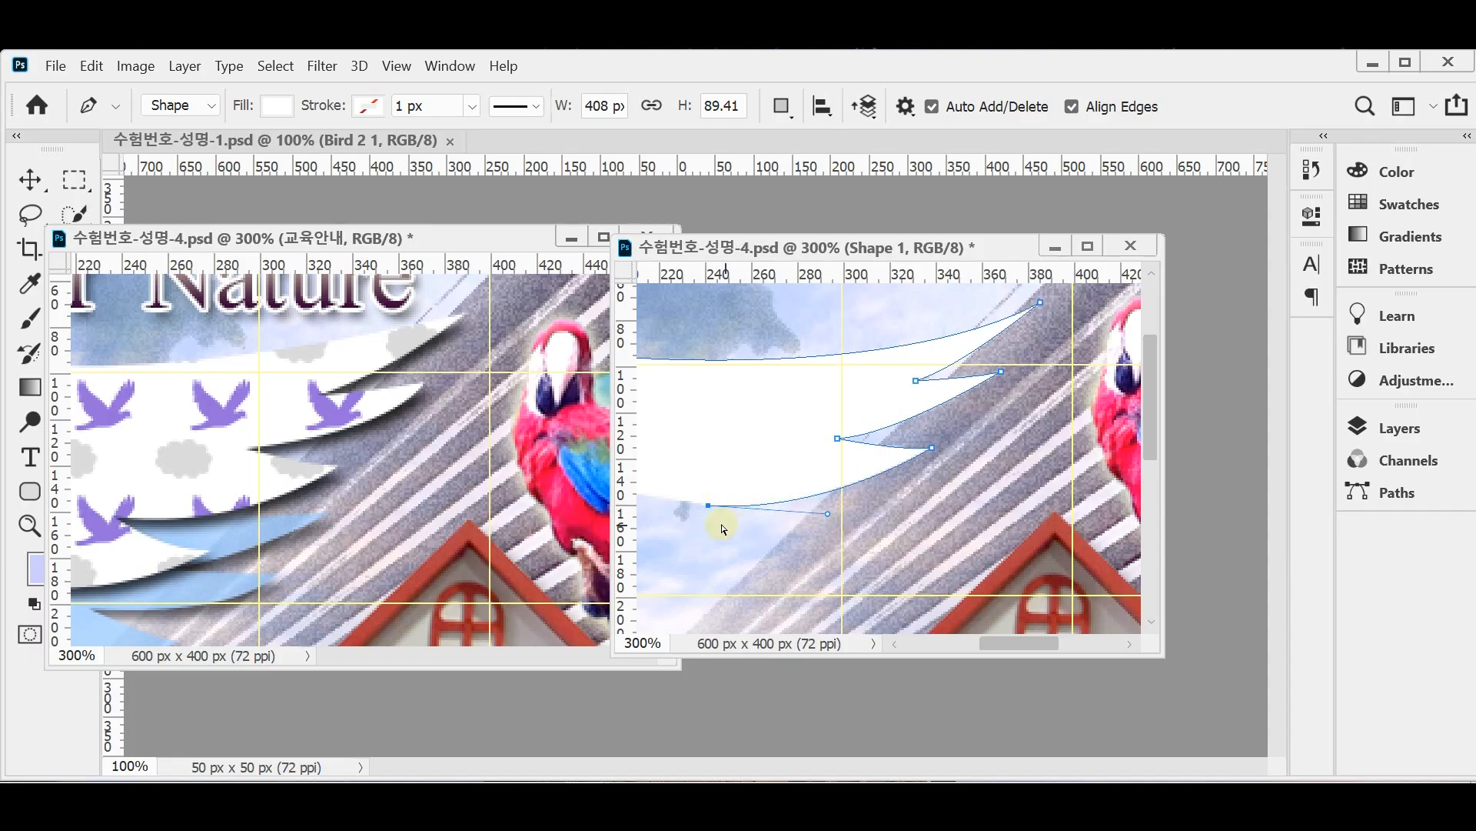
left_click_drag(789, 542, 834, 546)
left_click(791, 543, "alt")
left_click_drag(745, 574, 864, 544)
left_click(435, 548)
left_click(500, 501, "alt")
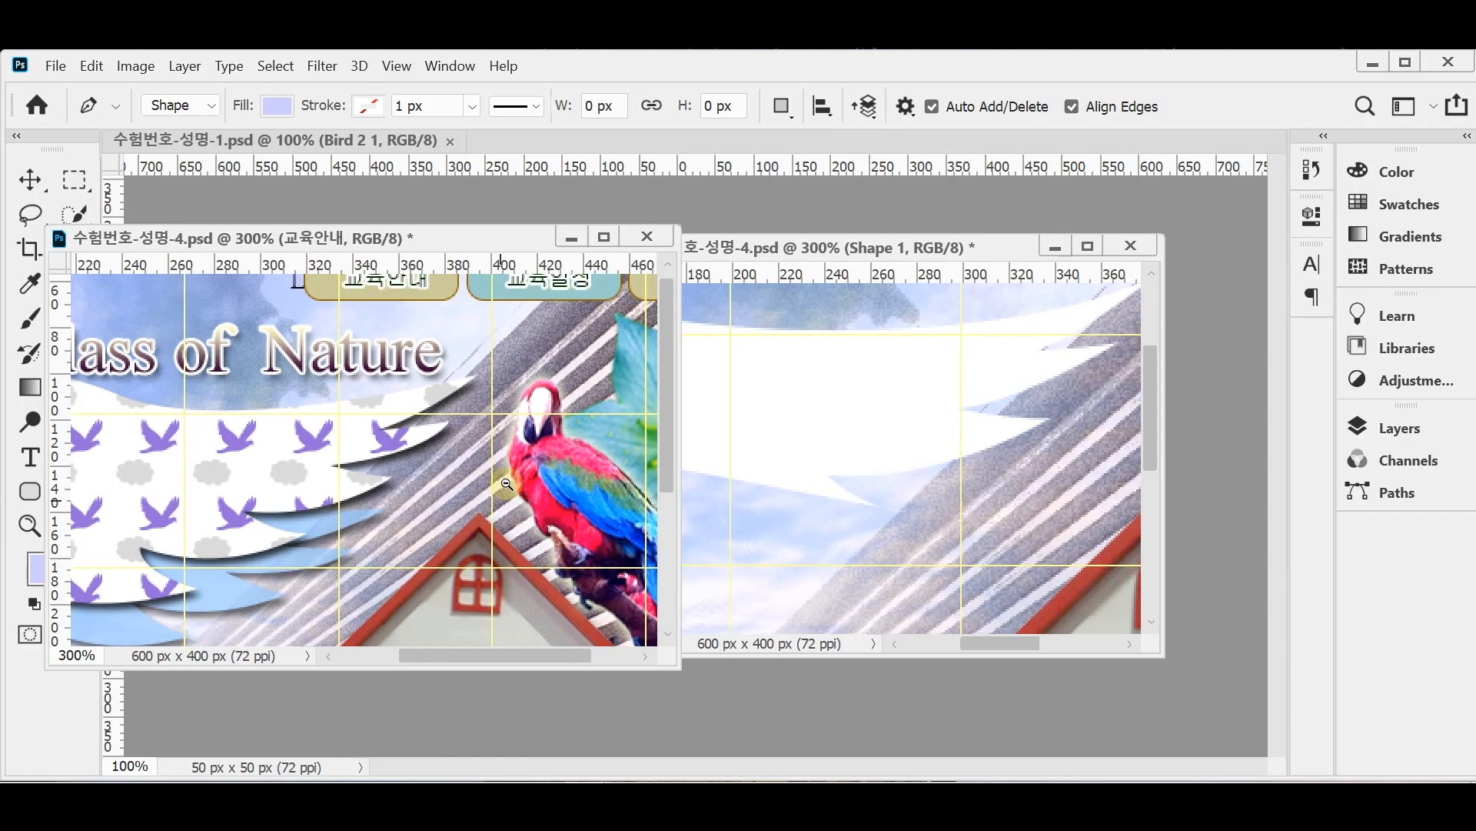
left_click(844, 508)
left_click(851, 490, "alt")
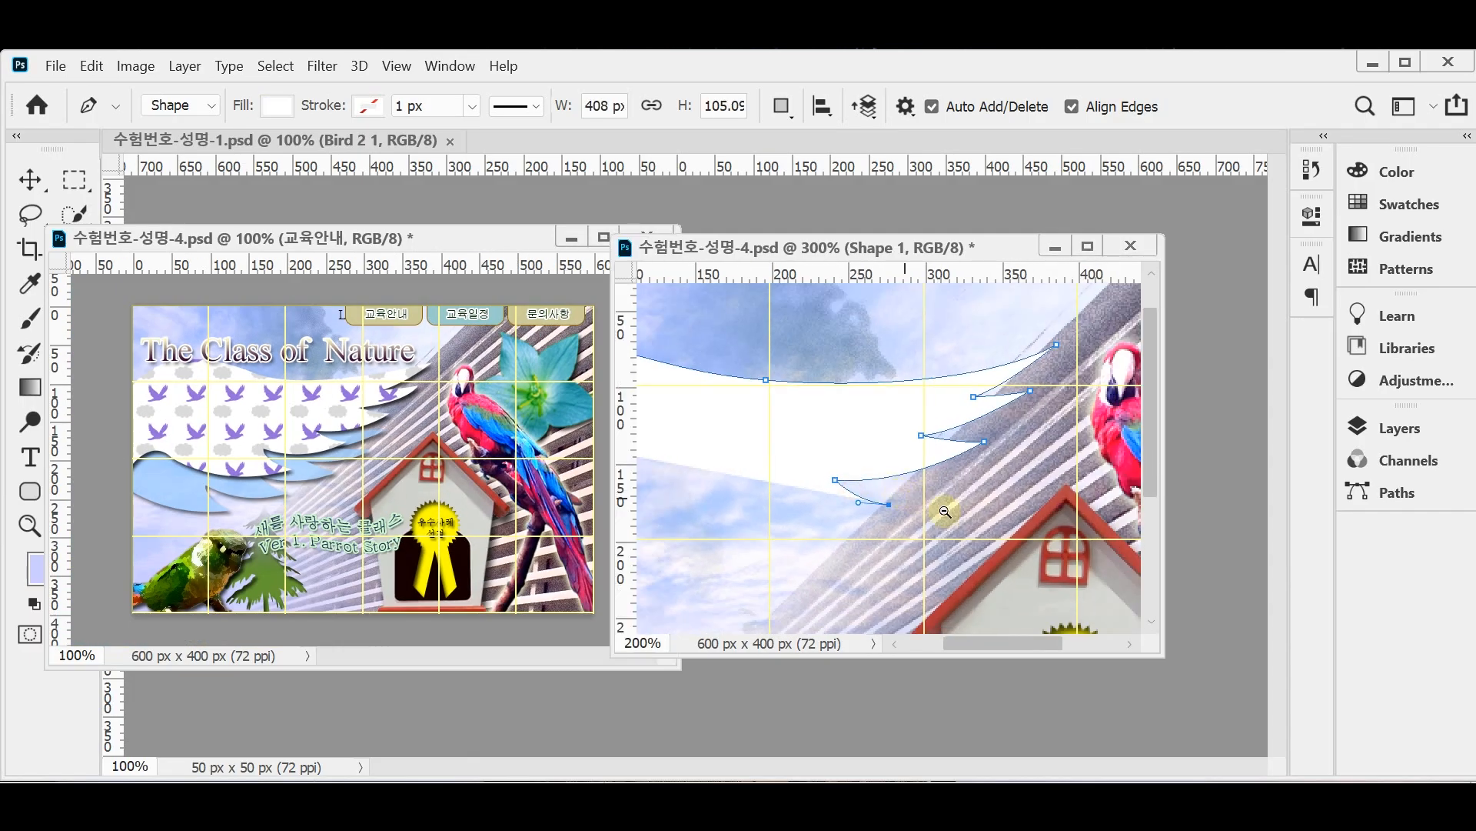
- Add the fourth notch with a curved underside and a sharp fifth feather tip, extending the wing outline to about 149 px high
left_click_drag(813, 510, 911, 482)
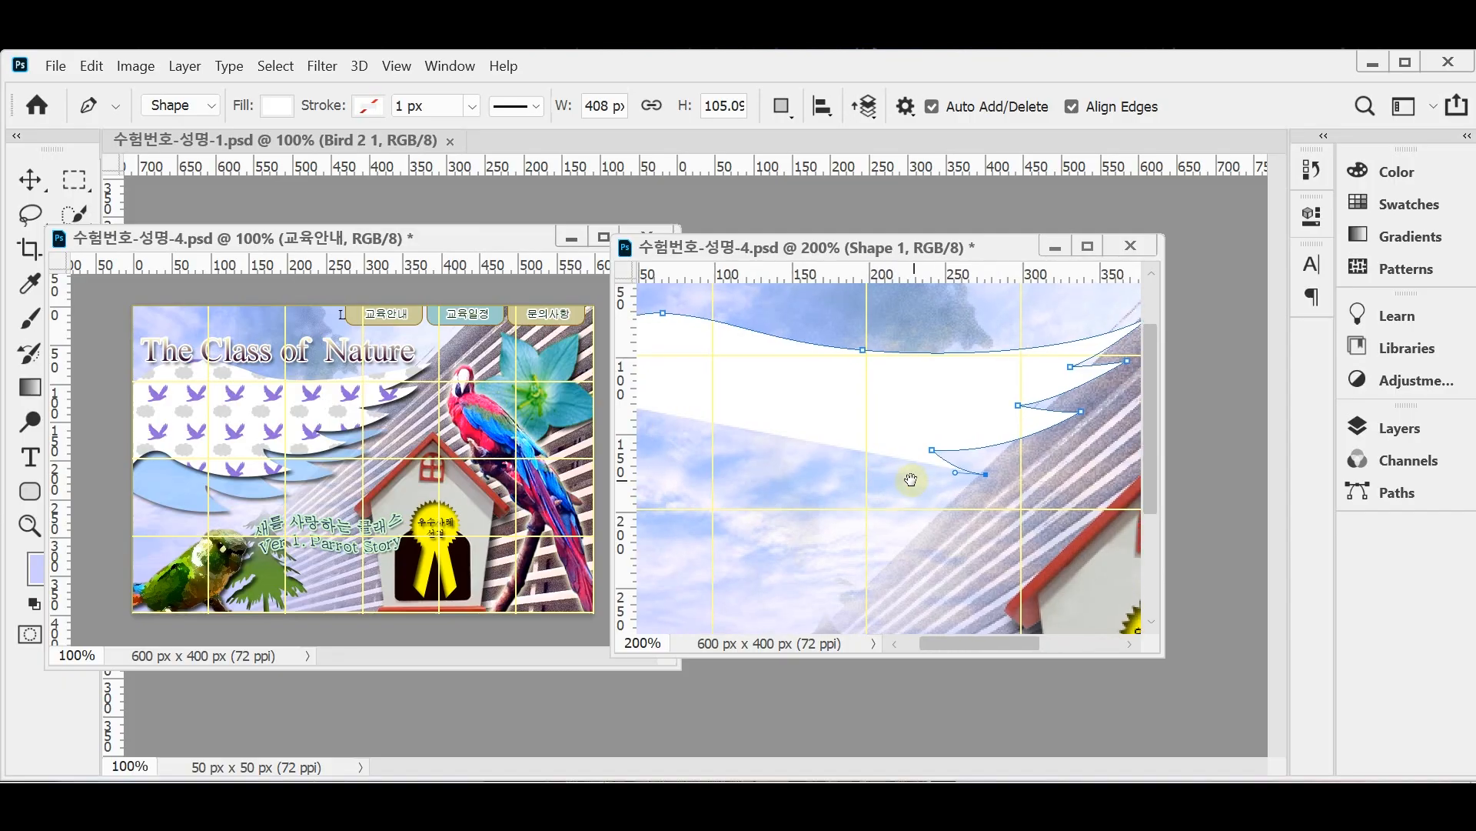
left_click(914, 484, "alt")
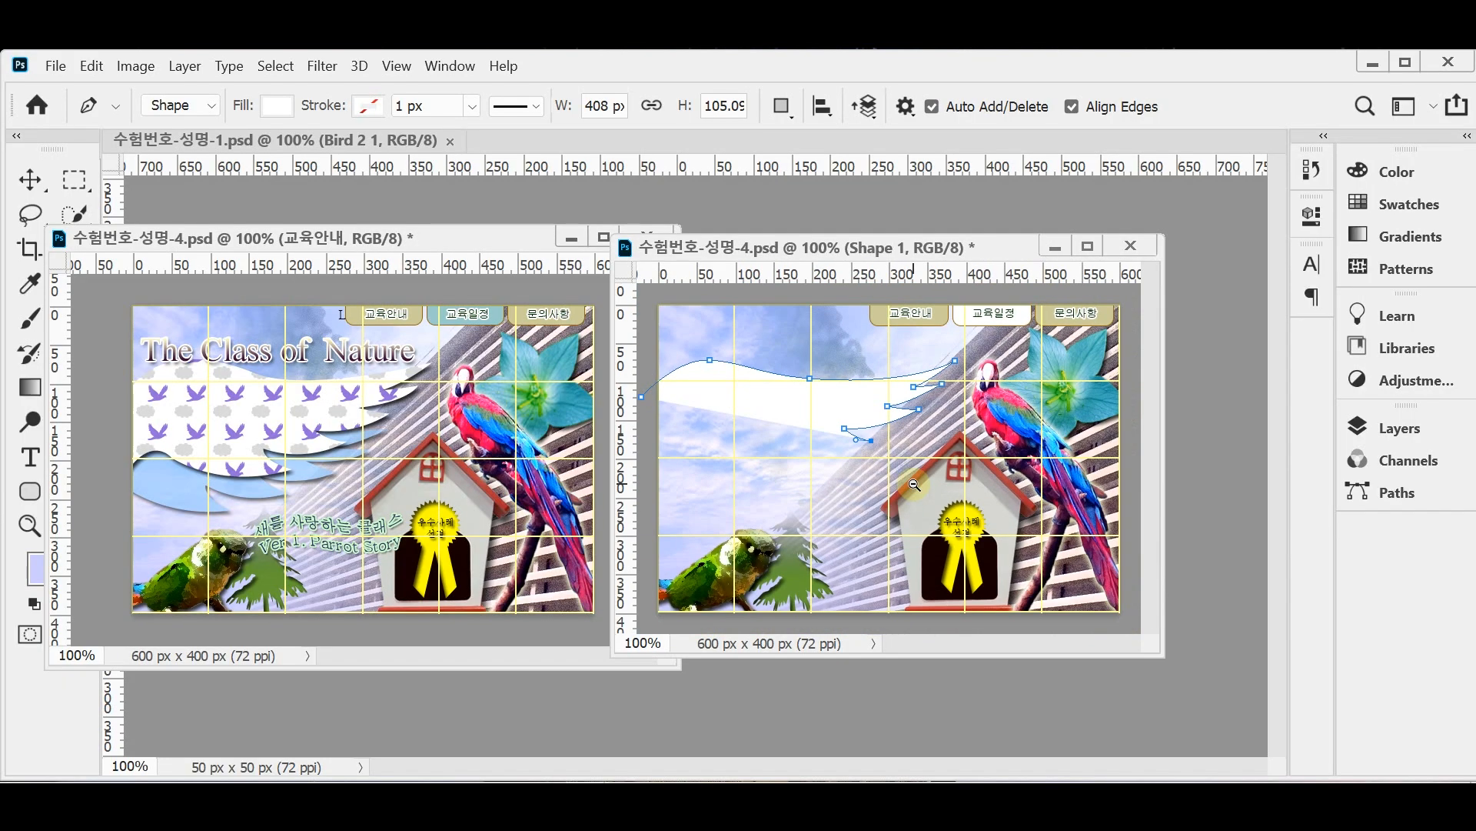
left_click_drag(793, 441, 750, 418)
left_click(794, 442)
left_click(816, 475)
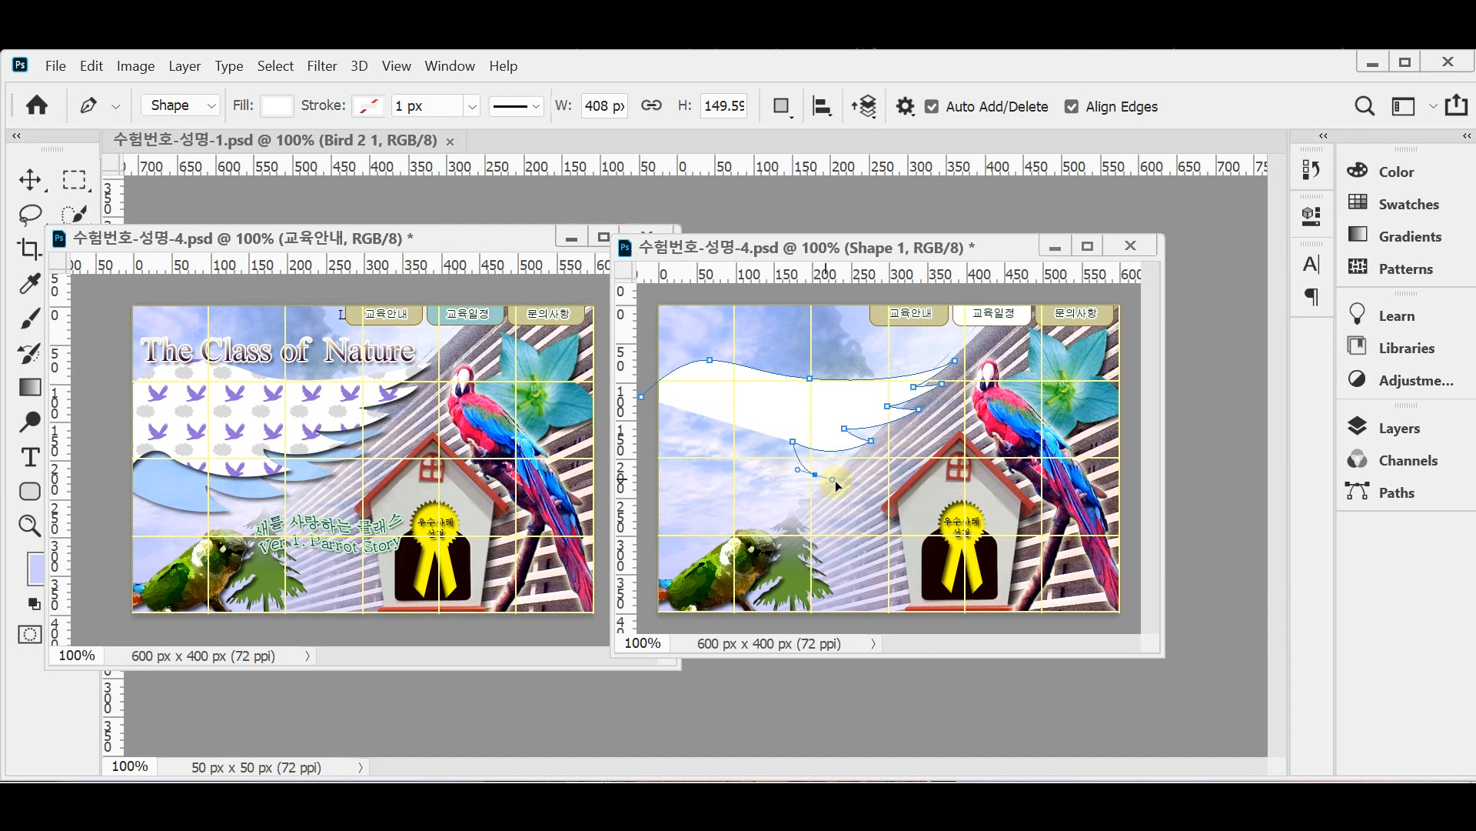
left_click_drag(835, 482, 834, 483)
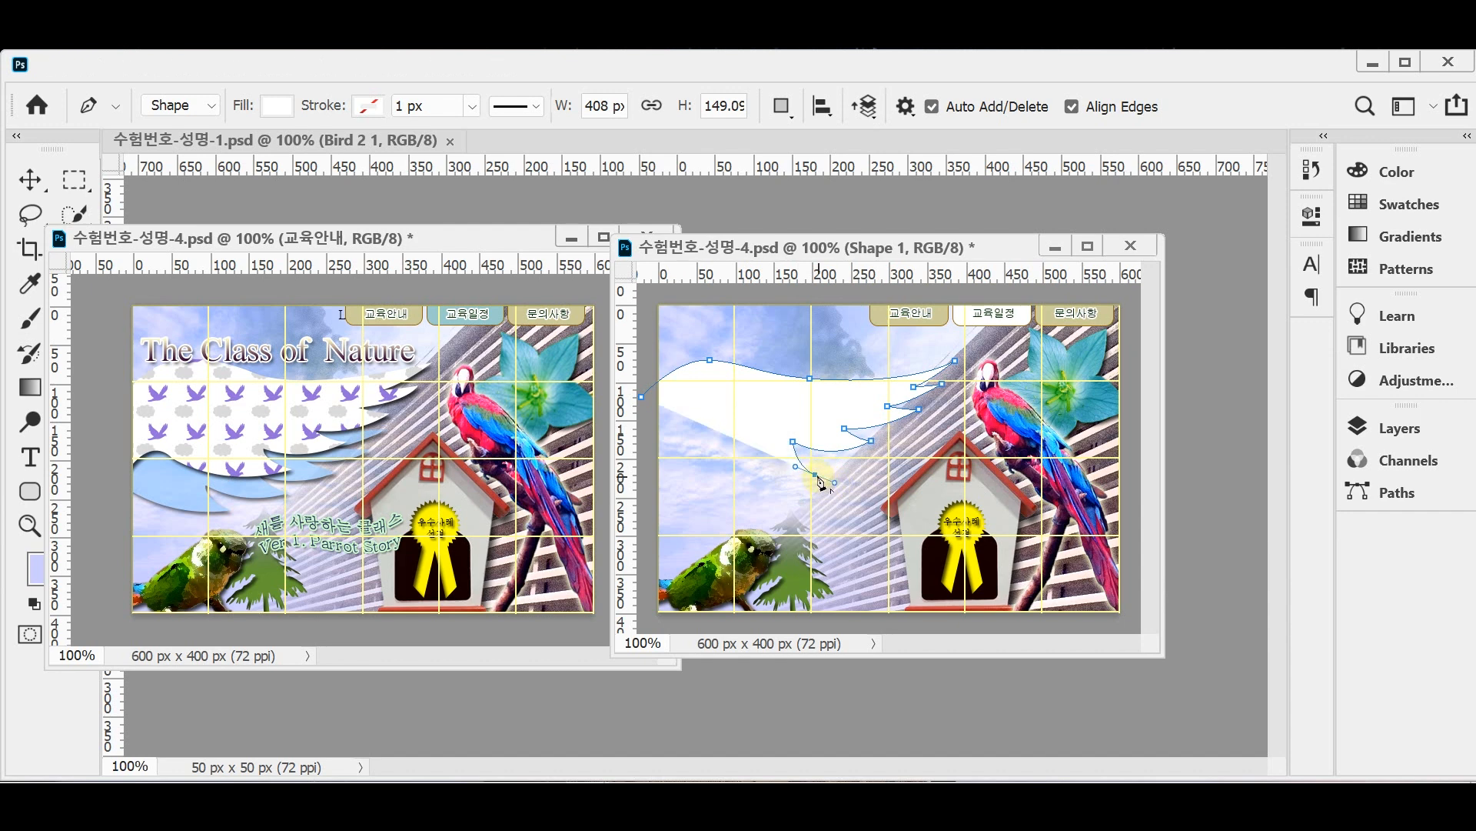
left_click(815, 475, "alt")
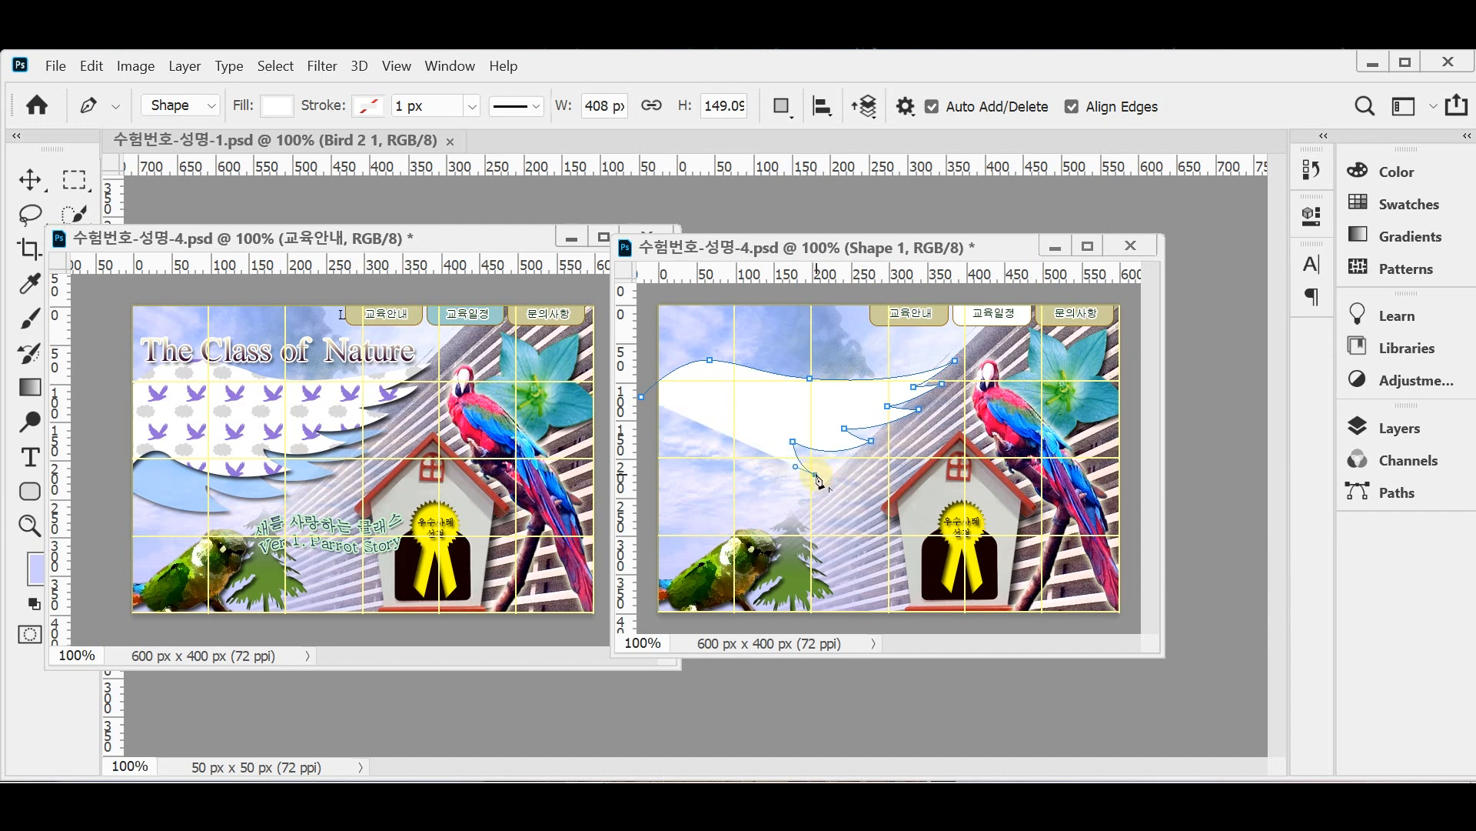
- Curve the wing's lower edge back past the canvas's left edge and close the outline at its starting point, about 158 px high
left_click(728, 475)
left_click_drag(726, 474, 690, 459)
left_click(685, 439)
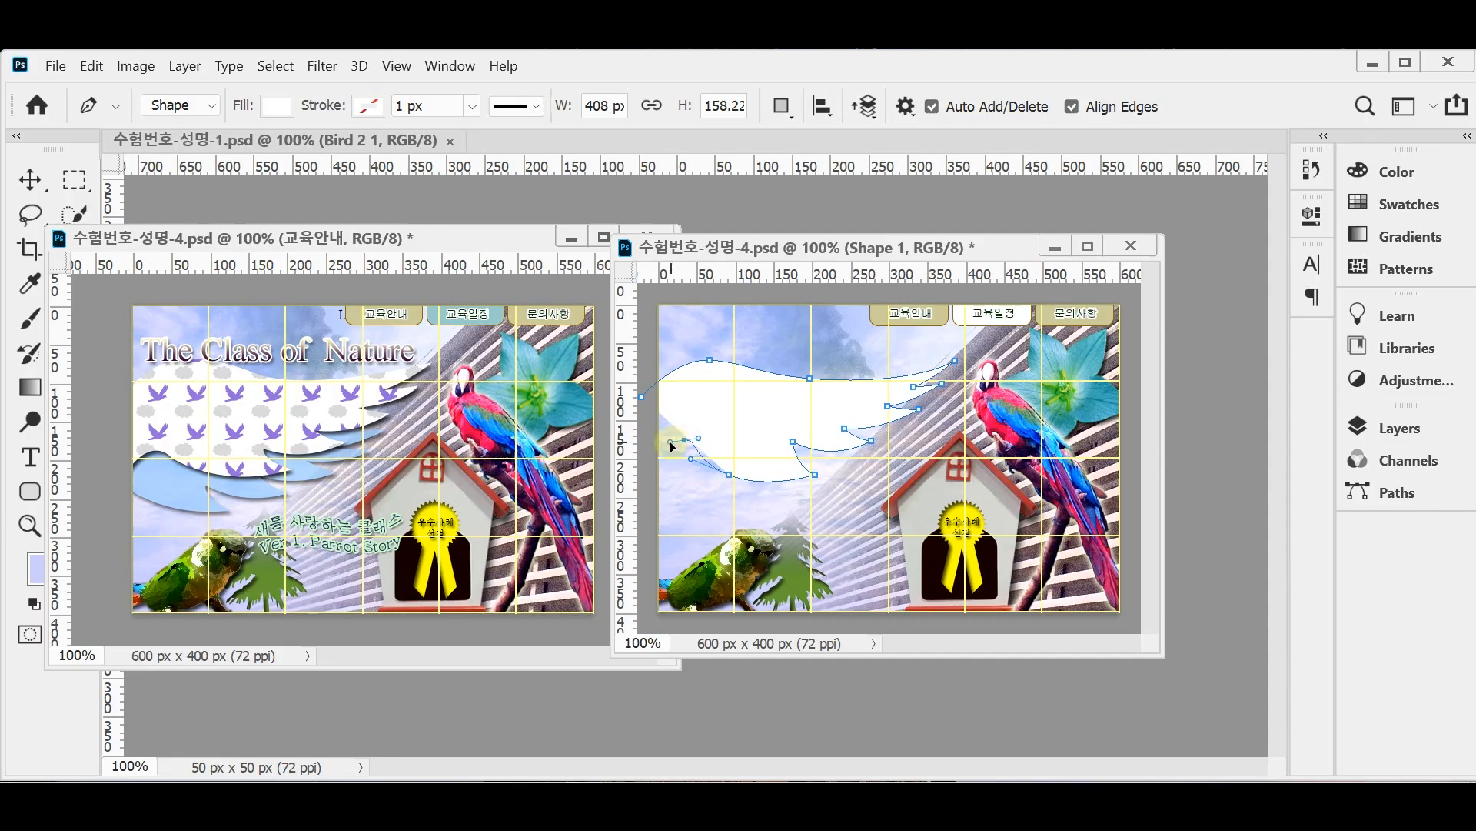
left_click(648, 474)
left_click(642, 399)
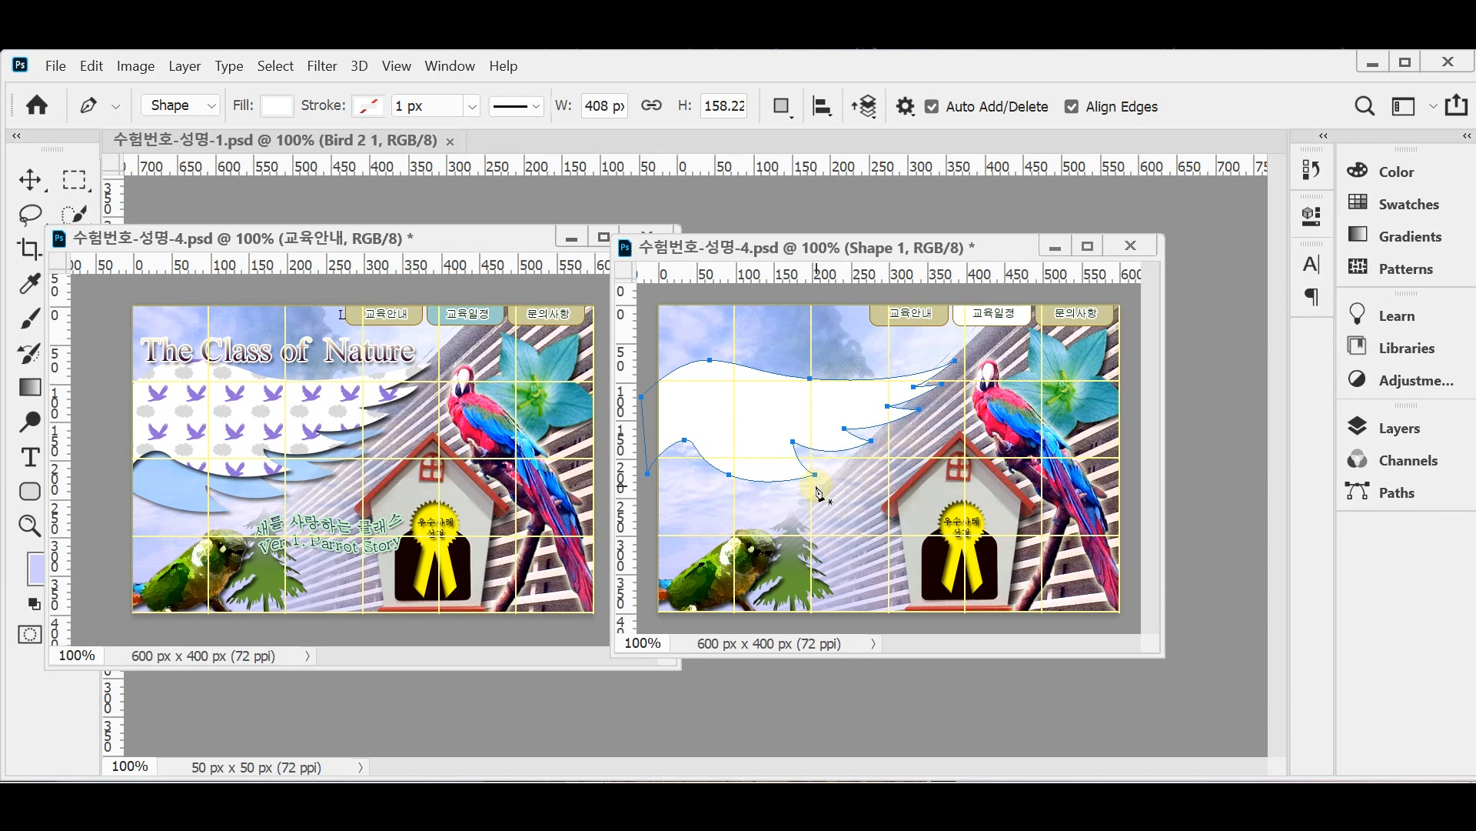
- Undo the extra point on the wing's lower edge, reshape the curve through its lowest anchor, and move the fourth notch slightly inward
left_click(773, 481)
key("ctrl+z")
left_click_drag(728, 479, 769, 486)
left_click(815, 475)
left_click_drag(793, 441, 784, 443)
- Fine-tune the third notch and fourth feather tip, and lengthen the fifth feather, bringing the wing to about 154 px high
left_click(872, 442)
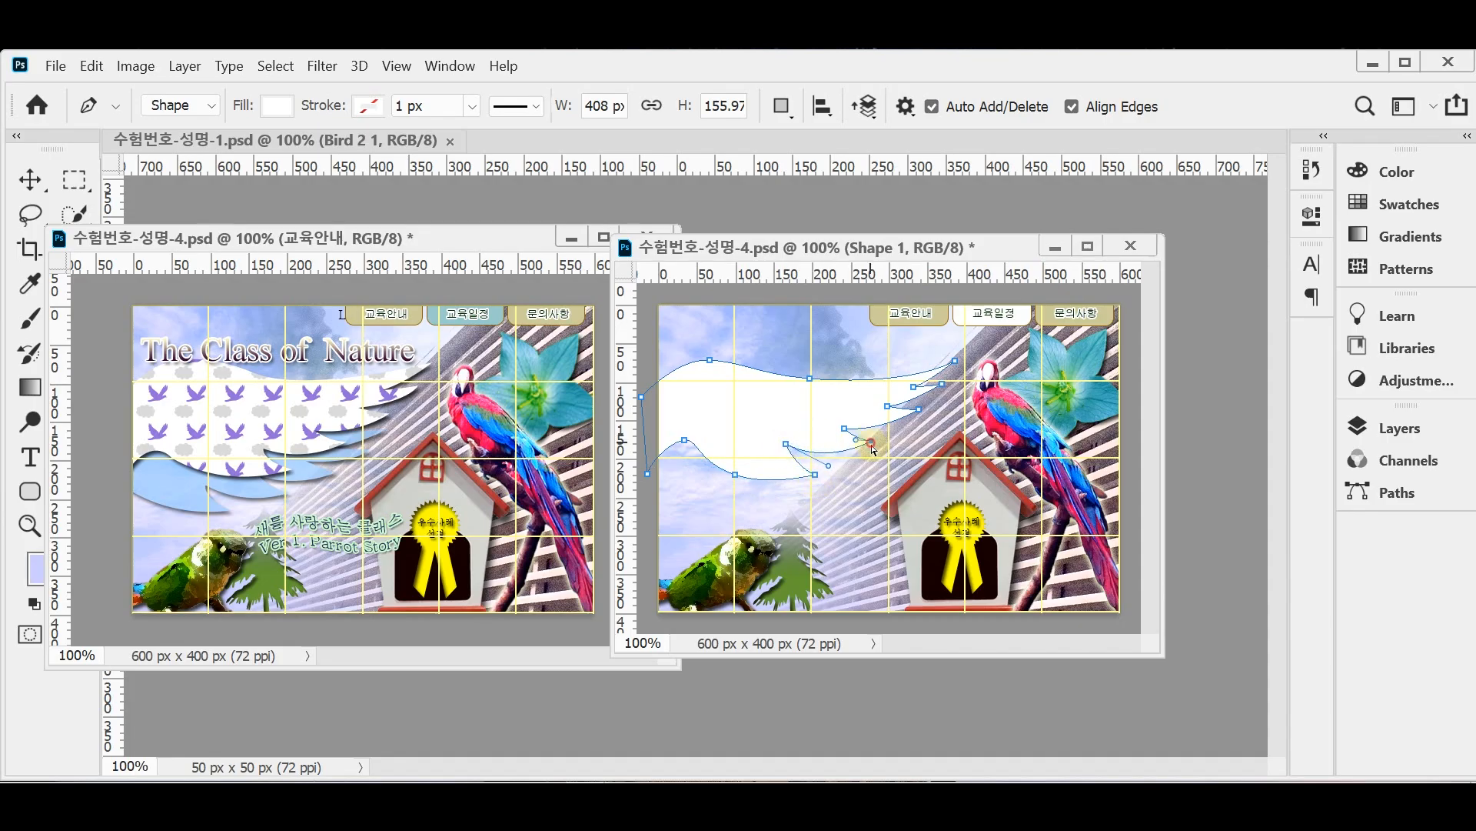
left_click(844, 429)
left_click(844, 430, "ctrl")
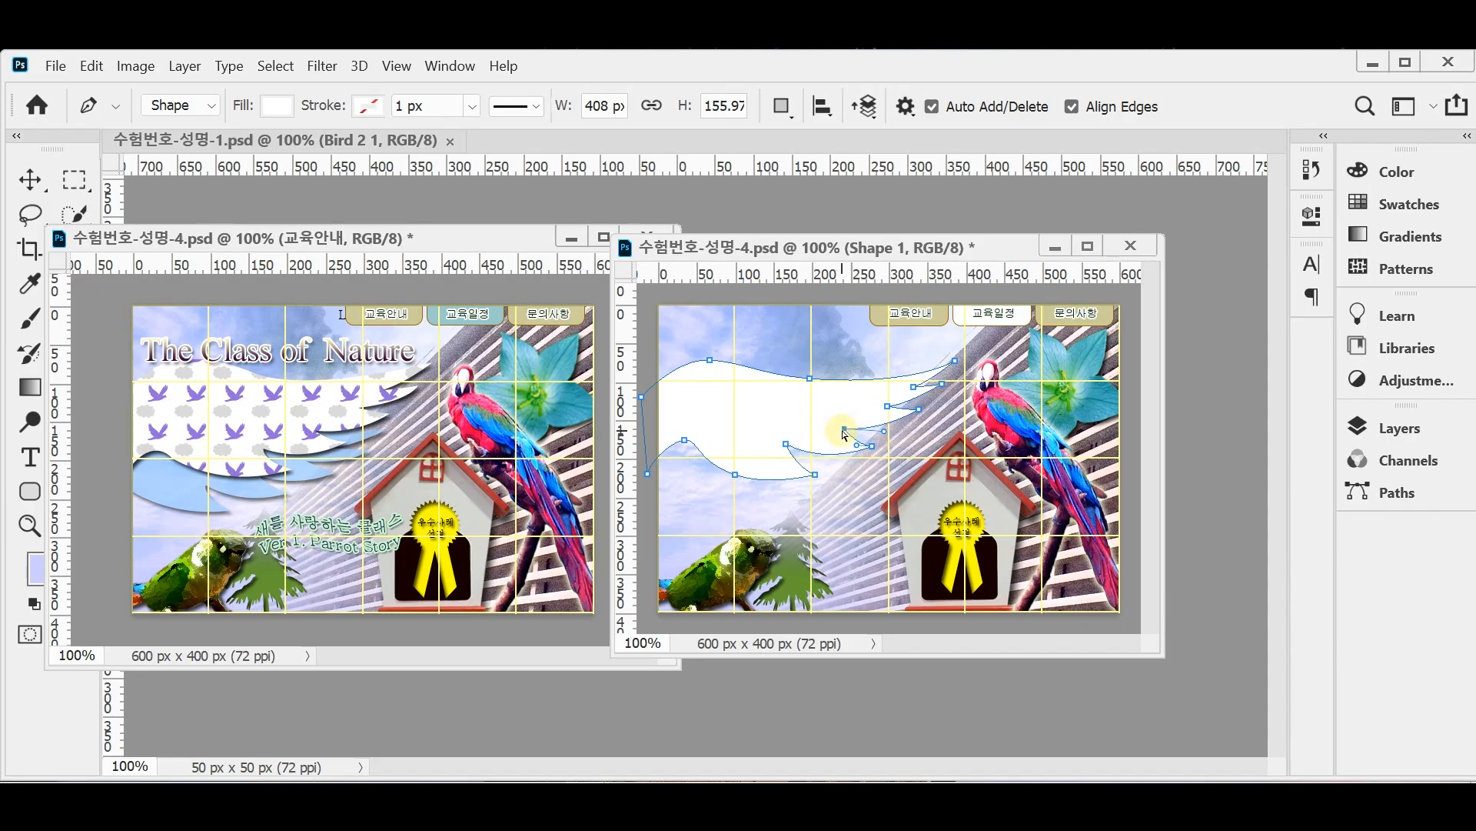
left_click(873, 446)
left_click_drag(815, 475, 737, 474)
left_click(735, 476)
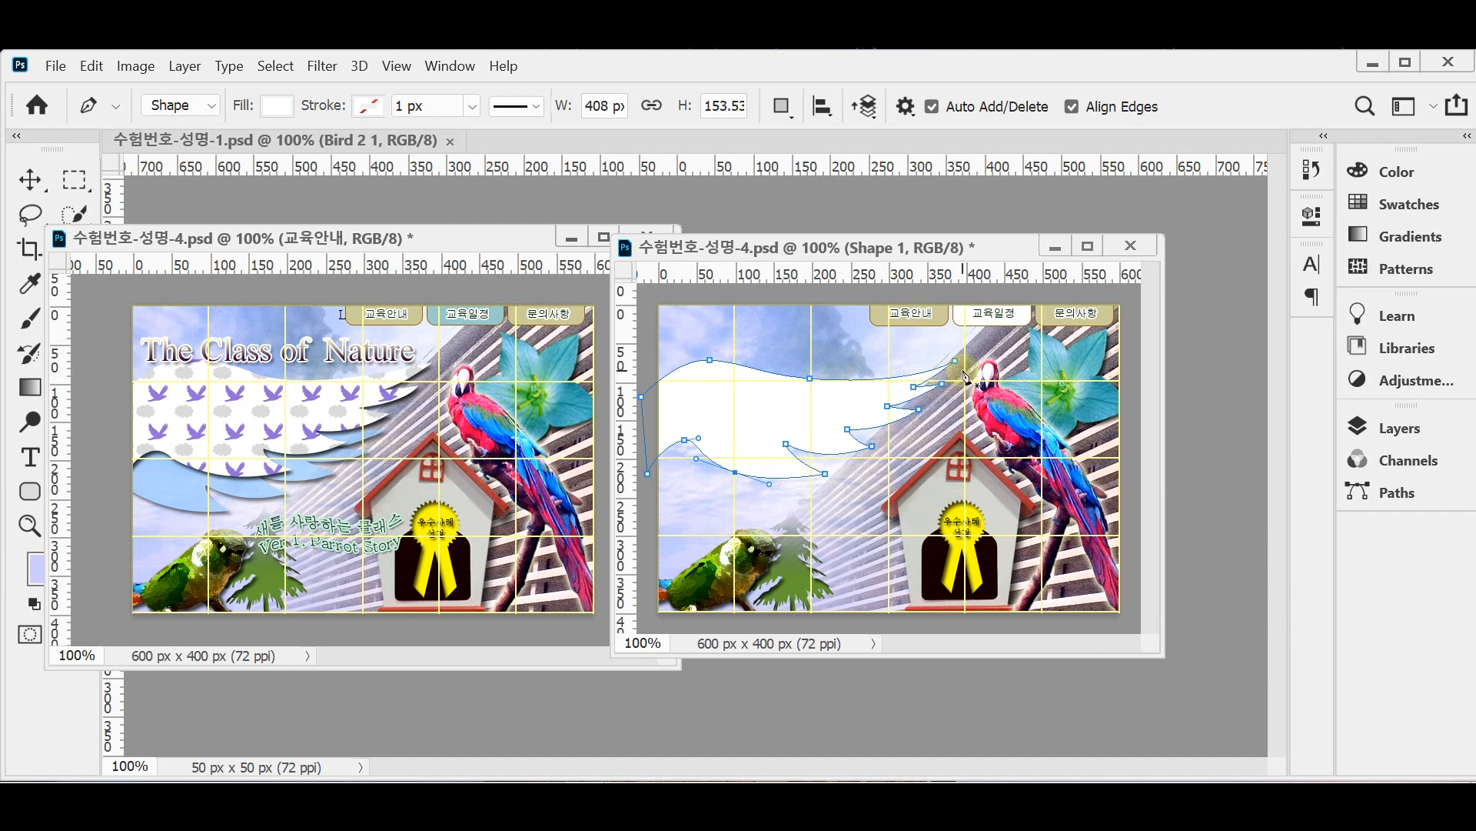
- Save the document and add a drop shadow to the wing shape with 75% opacity, 120° angle, 5 px distance and 5 px size
key("ctrl+s")
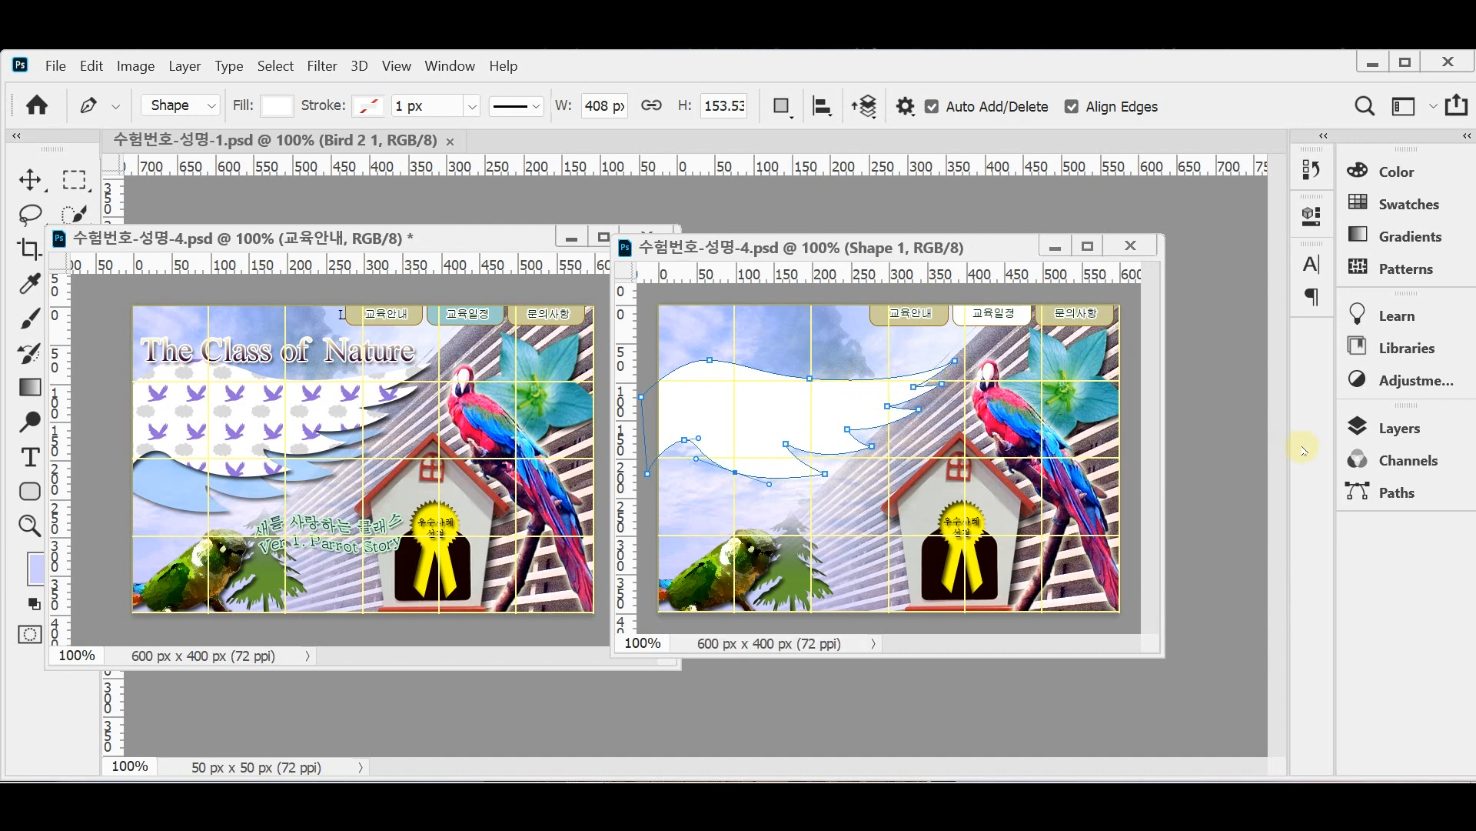
left_click(1366, 431)
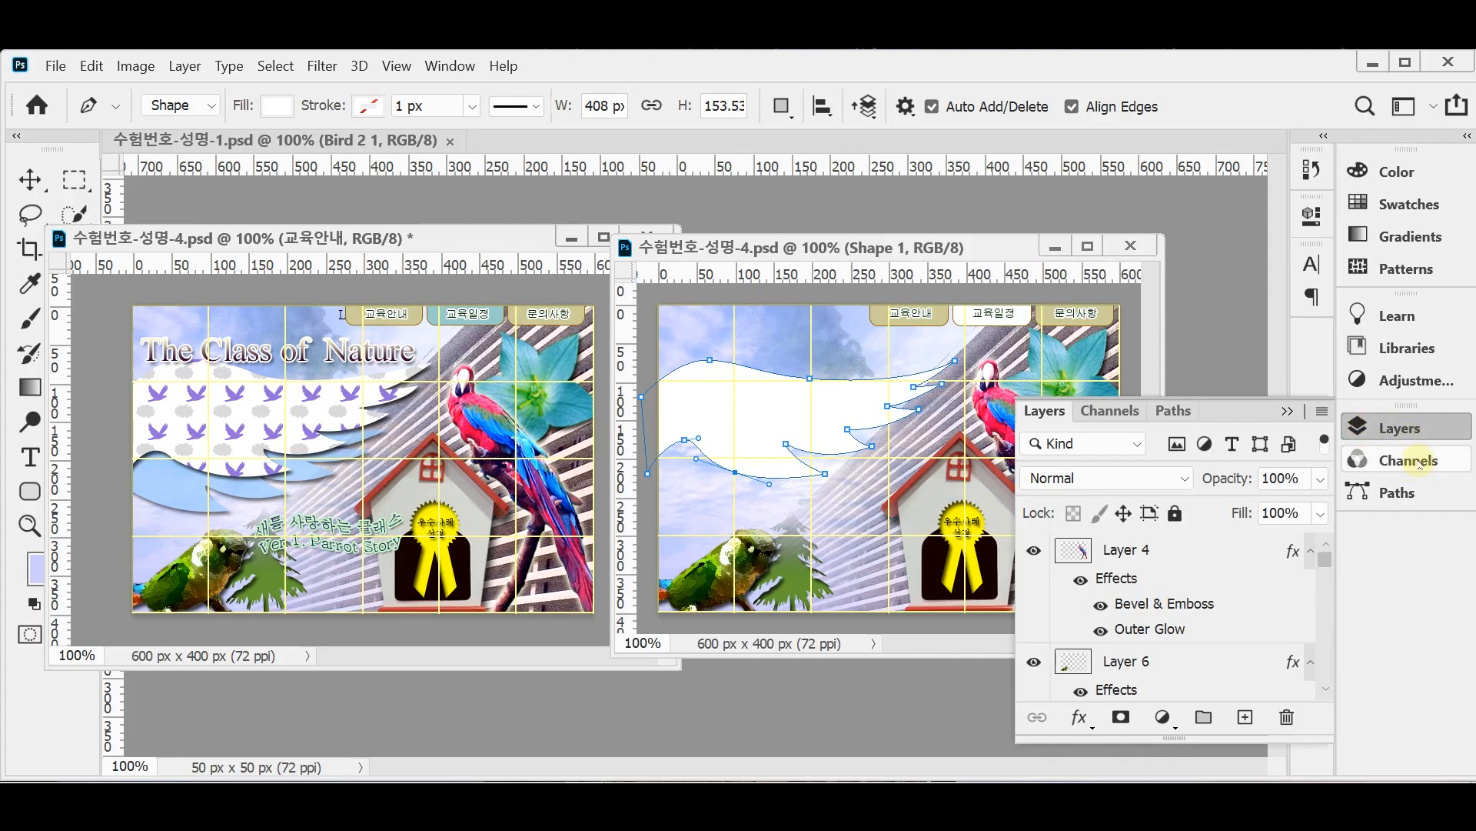
left_click(1079, 717)
left_click(1036, 481)
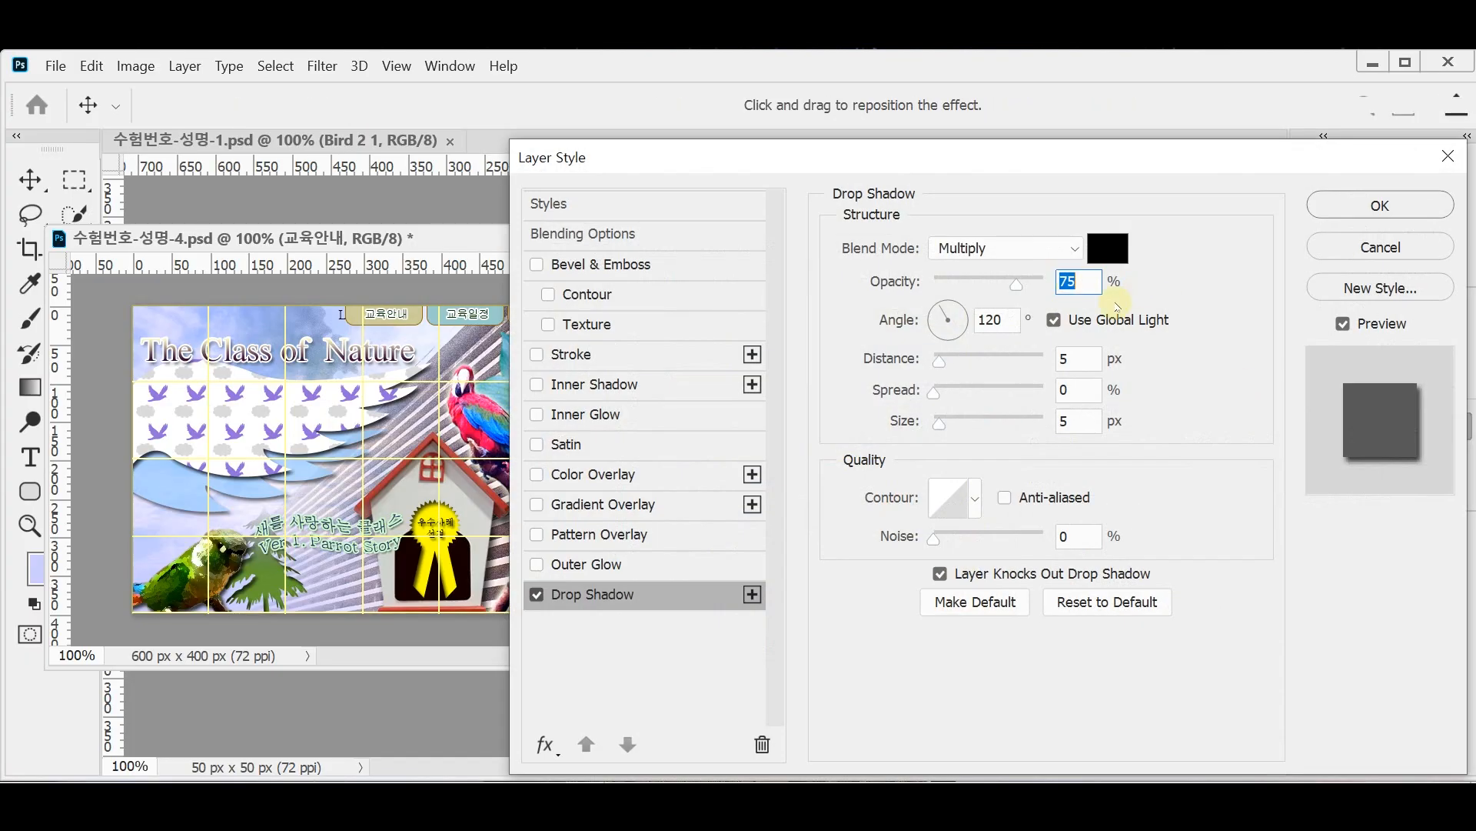
left_click(1373, 206)
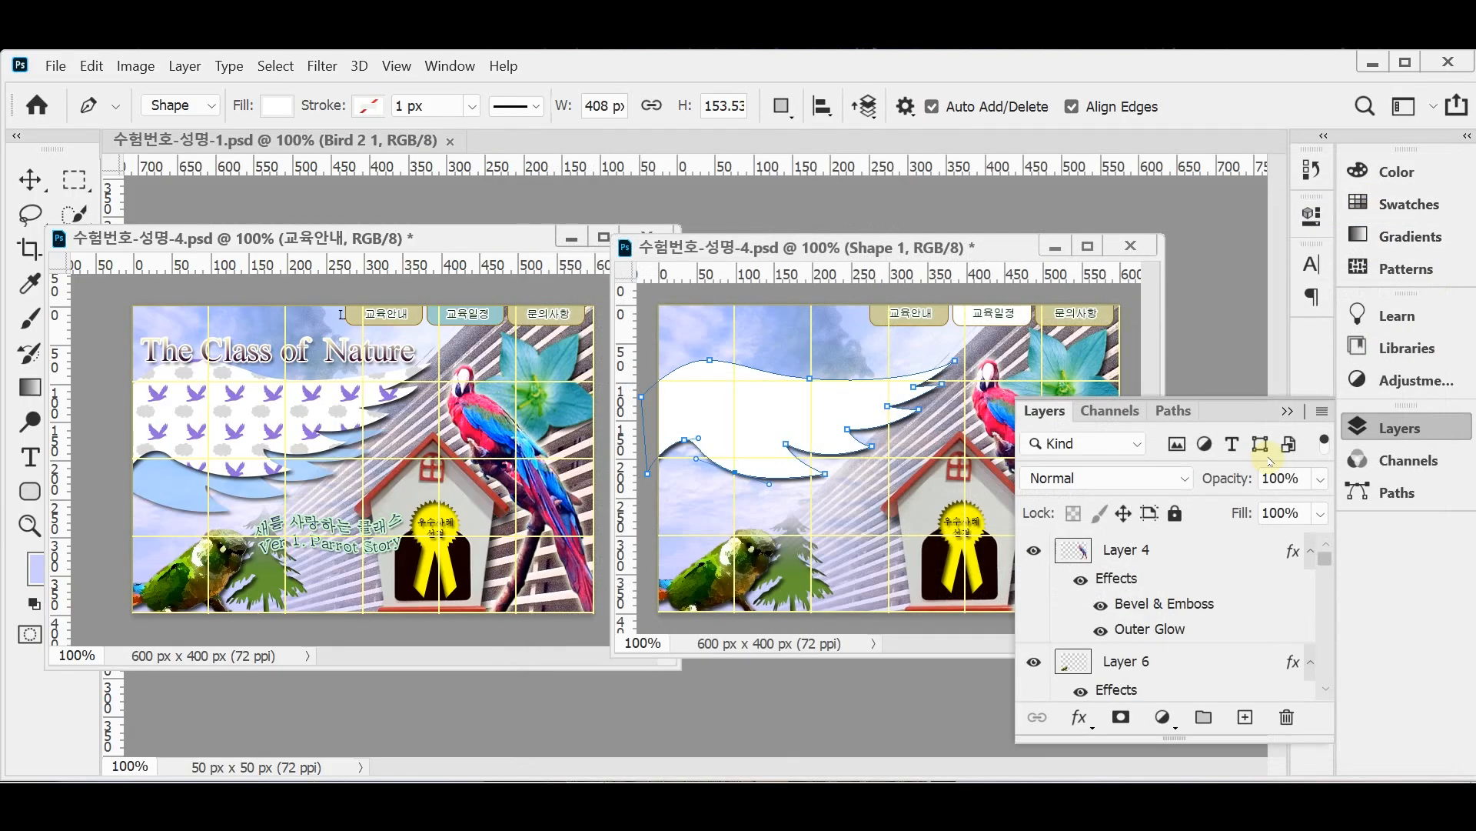
- Copy the selected part of the wing shape to a new shape layer and locate the copy in the layer stack
key("ctrl+j")
scroll(1229, 612, "down", 5)
scroll(1229, 612, "down", 5)
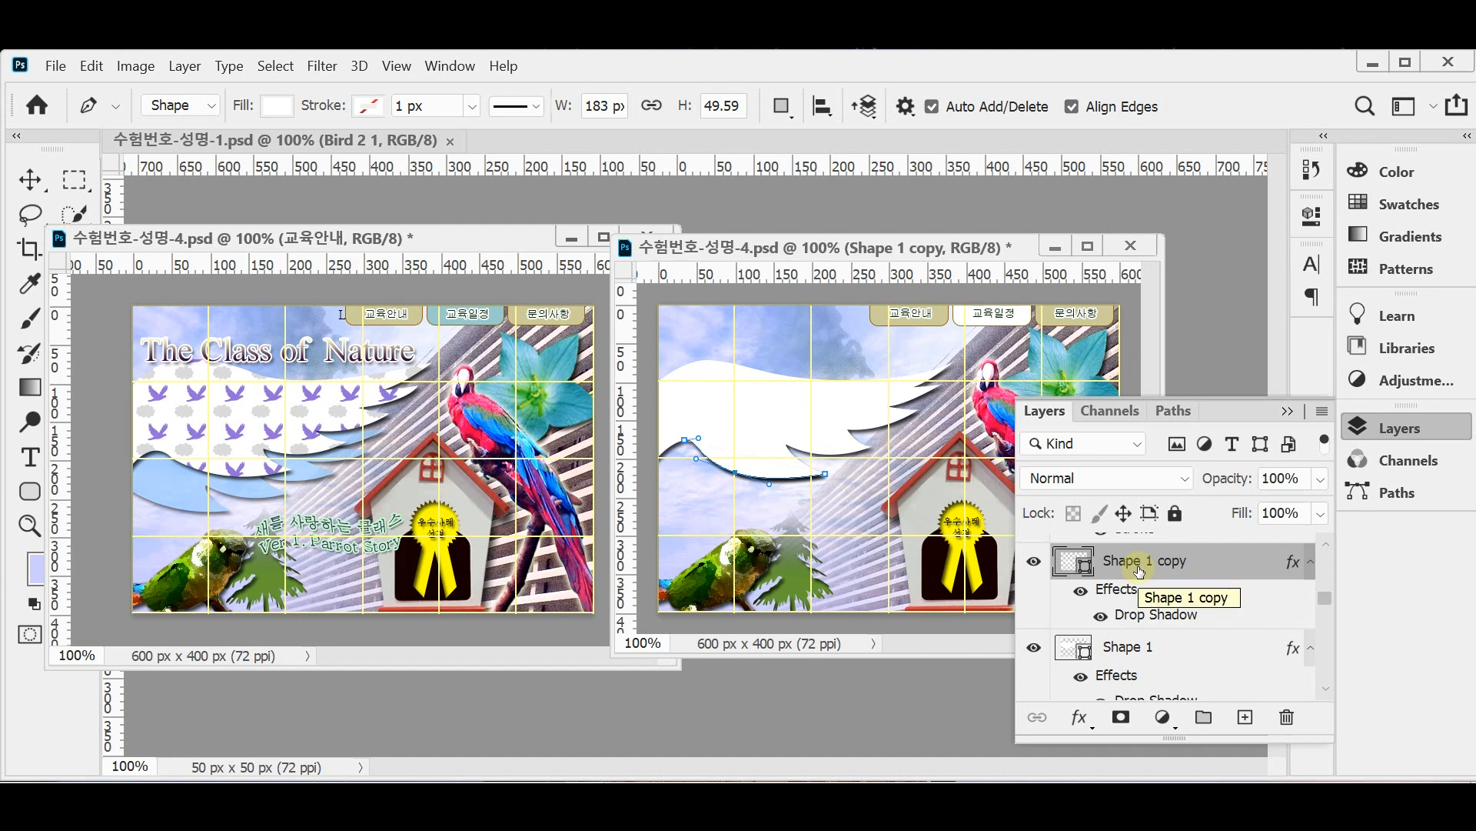
left_click(183, 67)
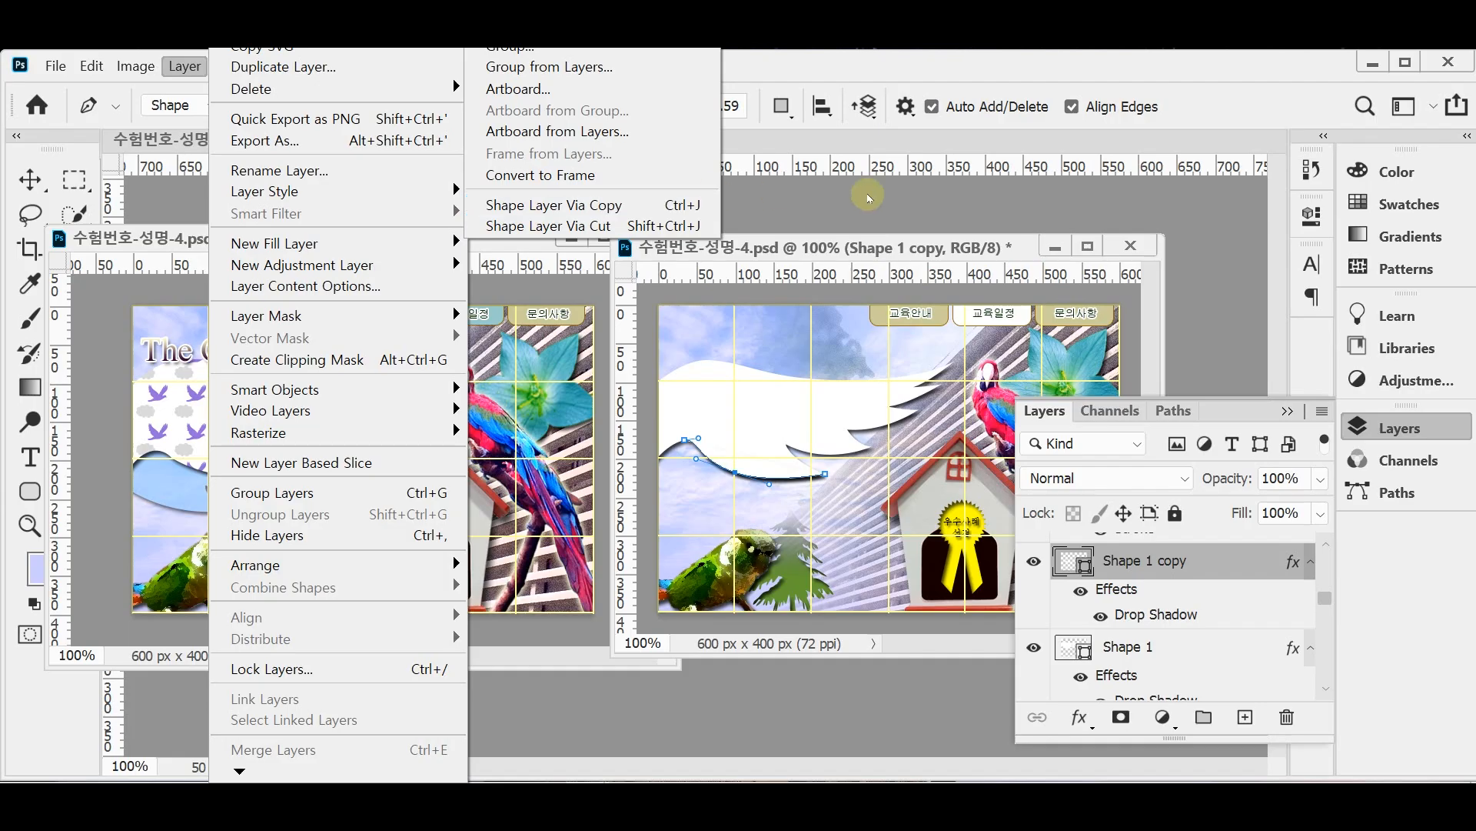
left_click(1400, 433)
left_click(1398, 433)
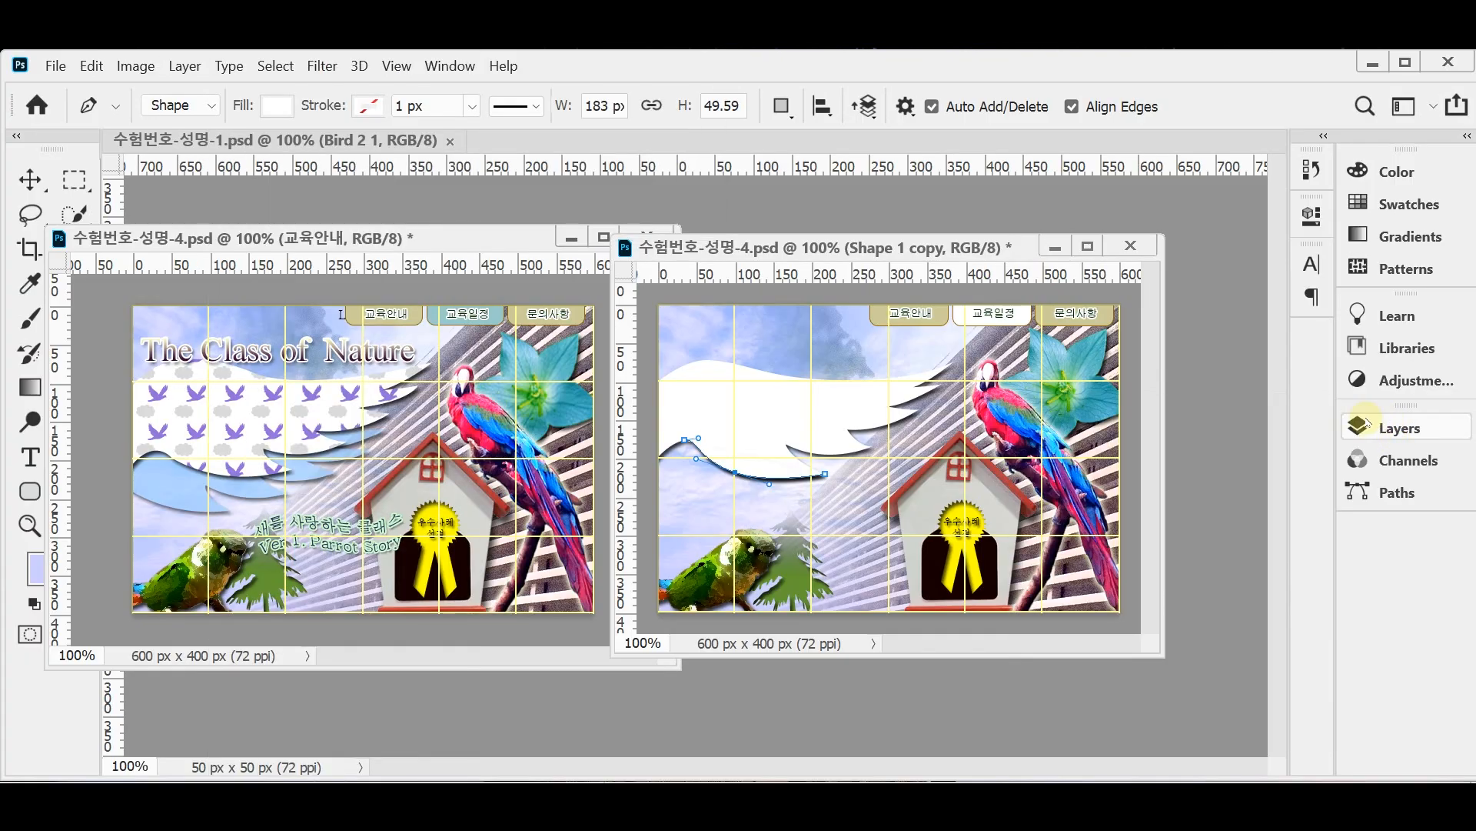
left_click(1386, 429)
left_click(1387, 429)
left_click(1387, 429)
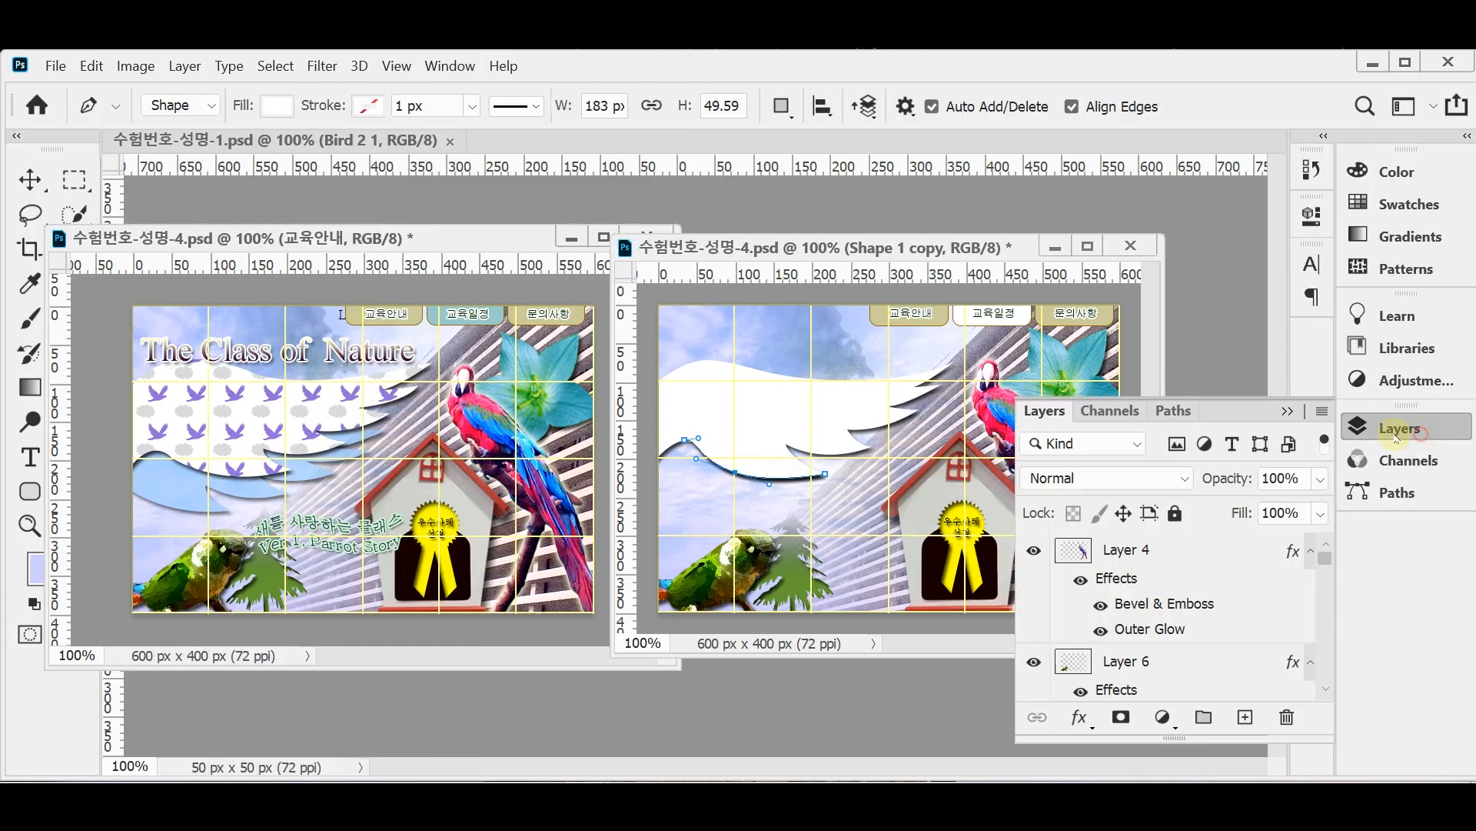
scroll(1231, 615, "down", 5)
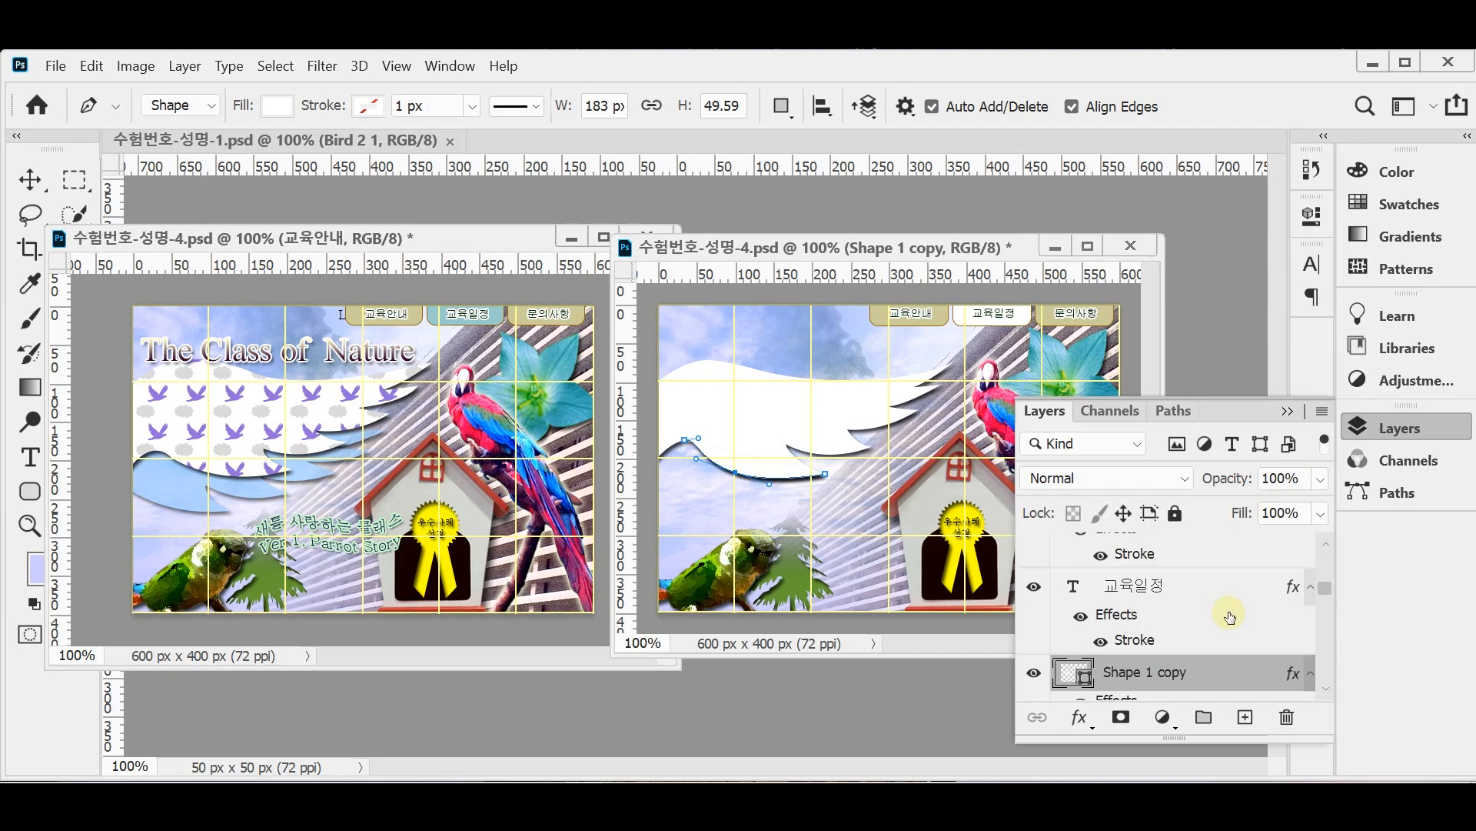
scroll(1229, 615, "down", 3)
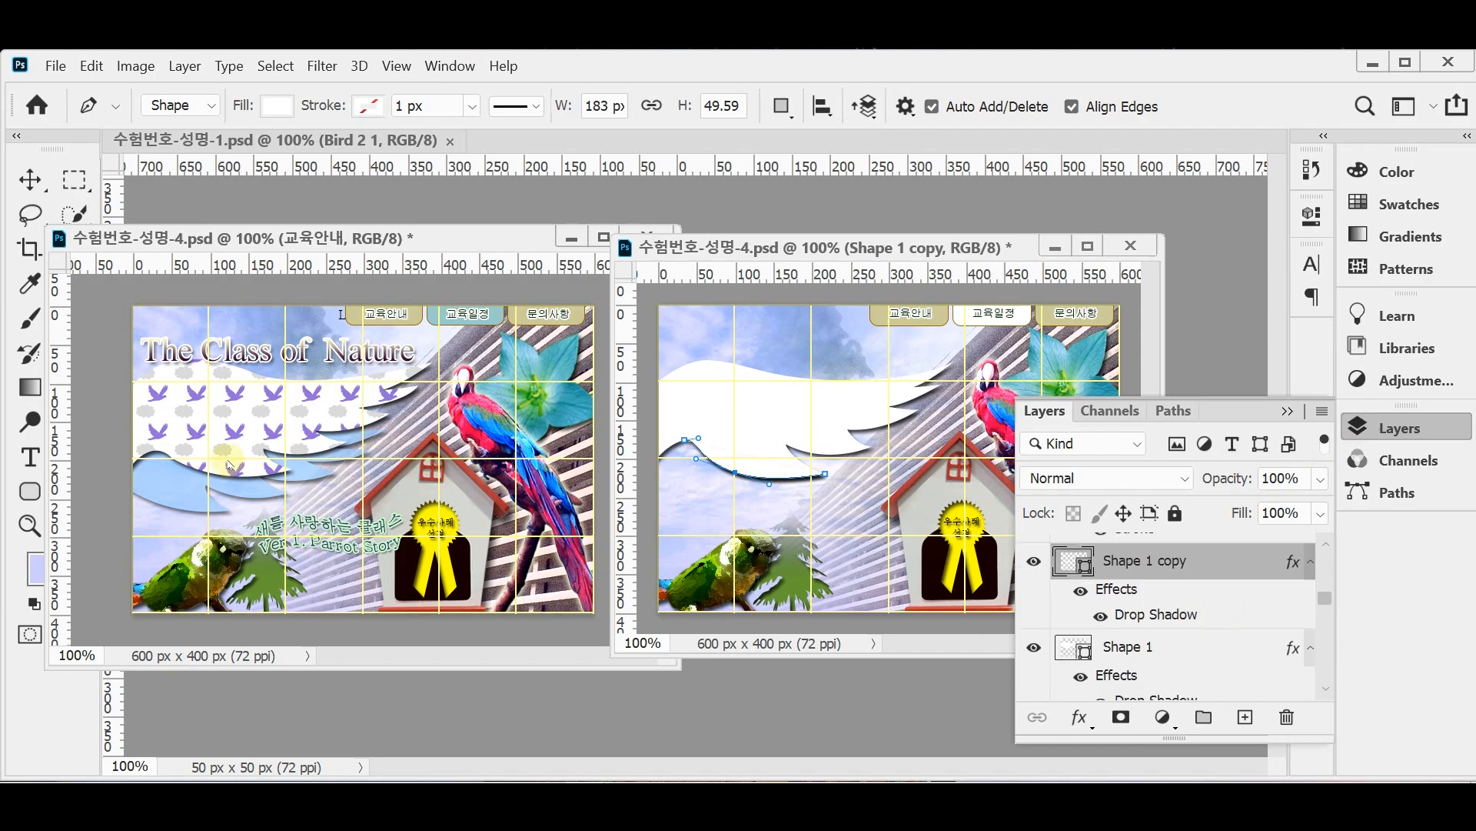
- Try shifting the original wing shape layer down and left to X 159 px, Y 200 px
left_click(1127, 660)
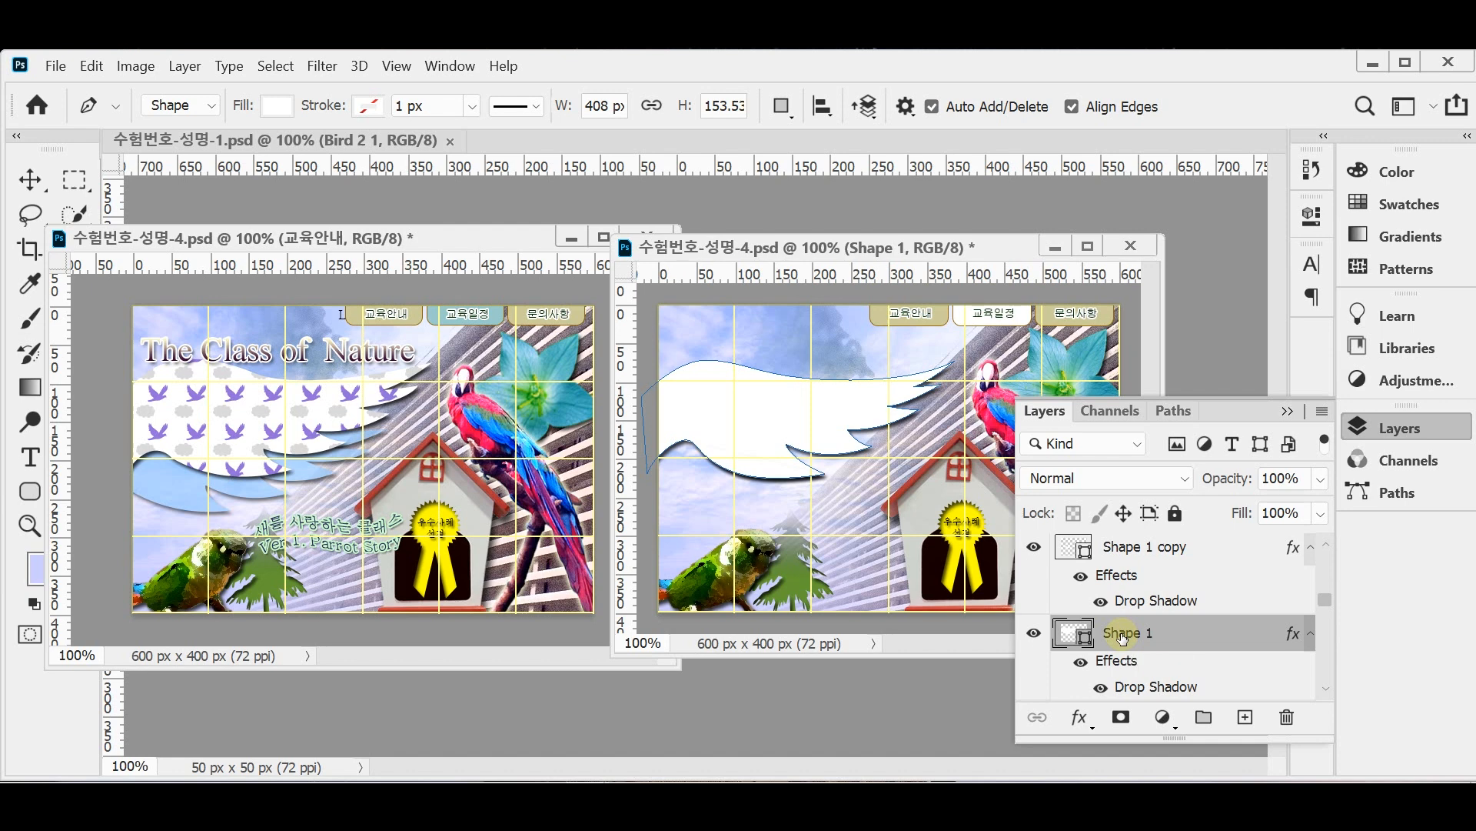
key("ctrl+t")
key("shift+Down")
key("shift+Down")
key("shift+Down")
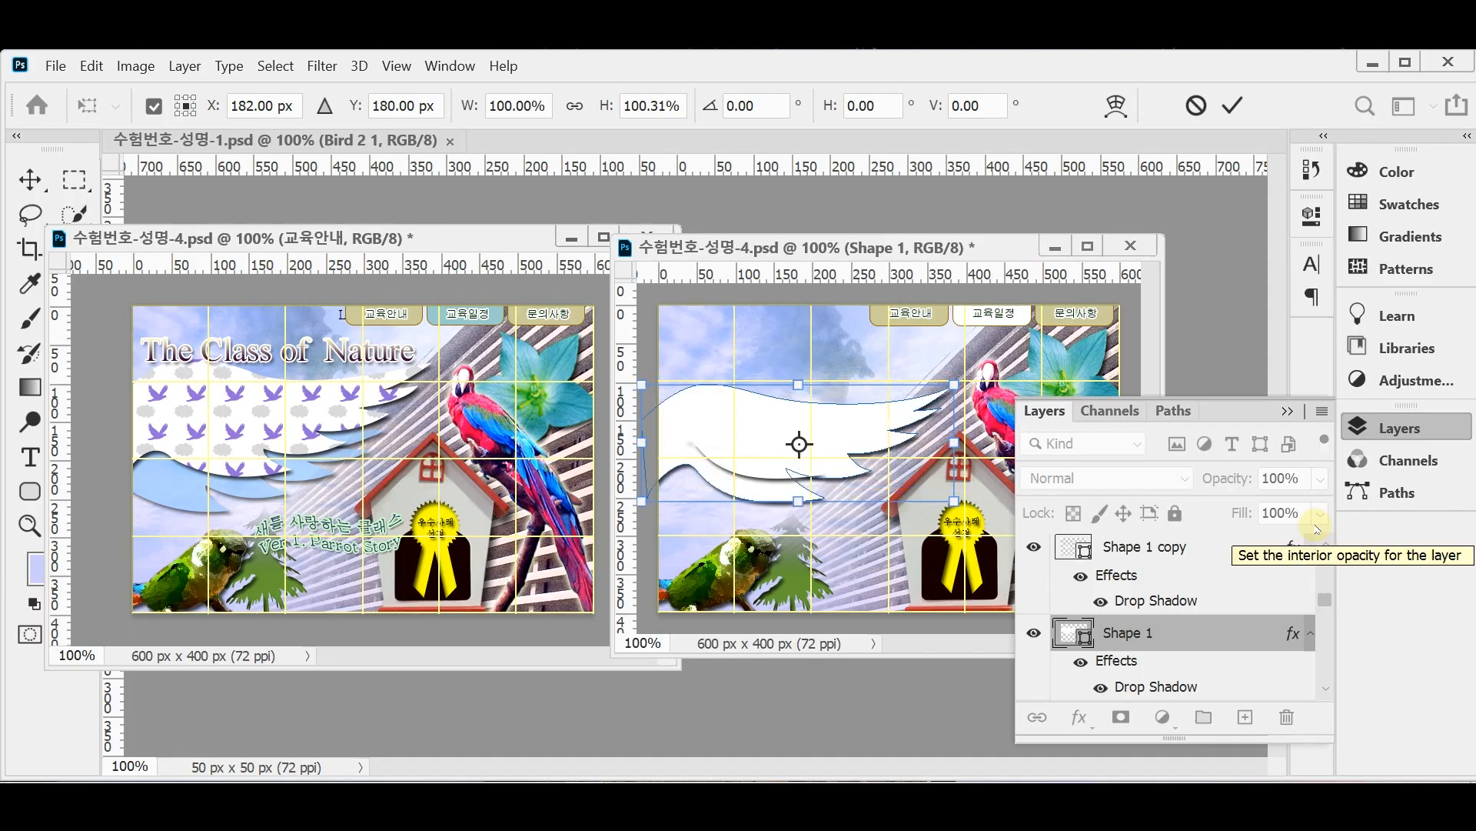
key("shift+Down")
key("Left")
key("Left")
key("Left")
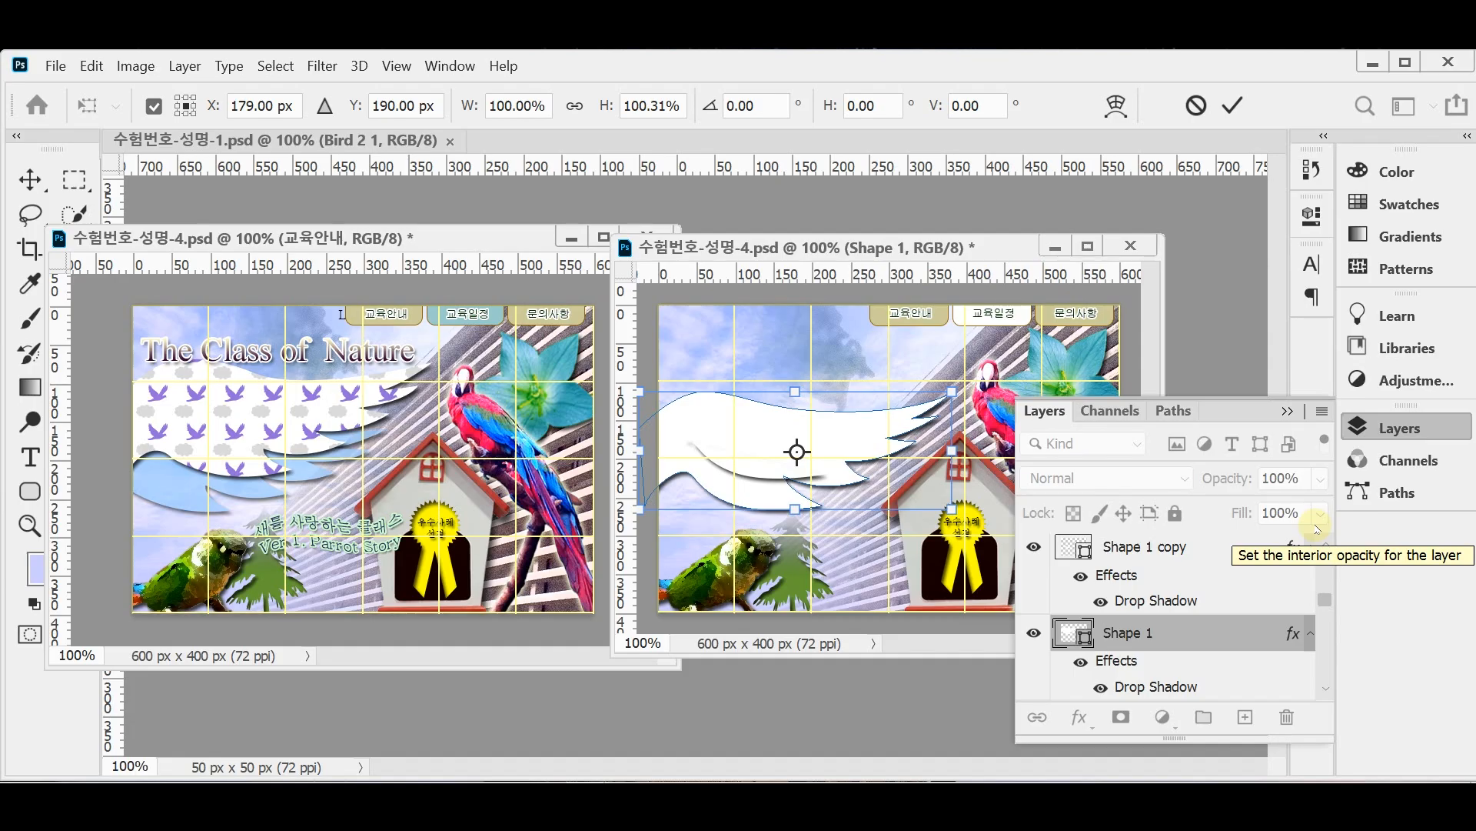
key("shift+Down")
key("shift+Left")
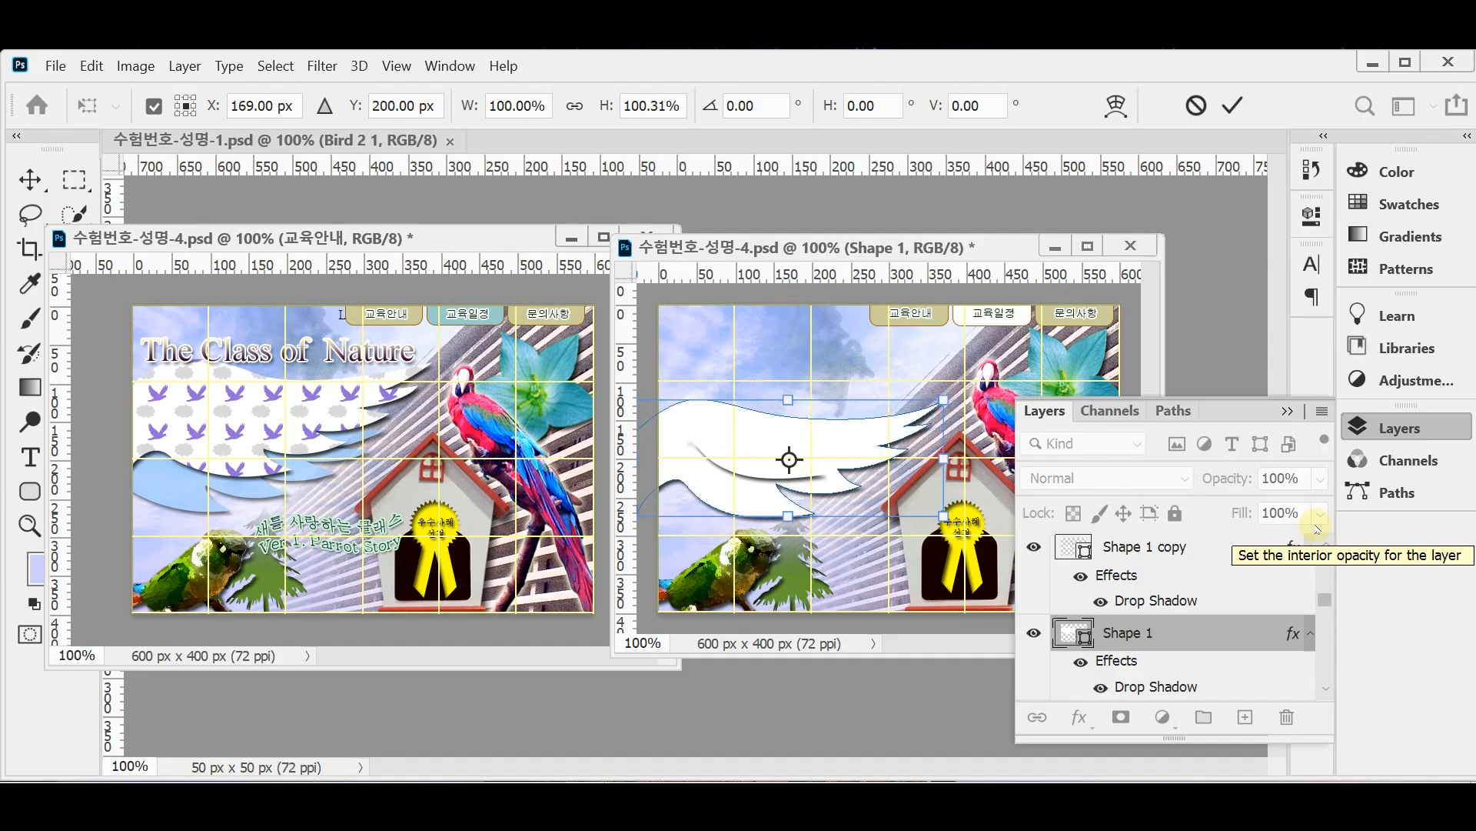
key("shift+Left")
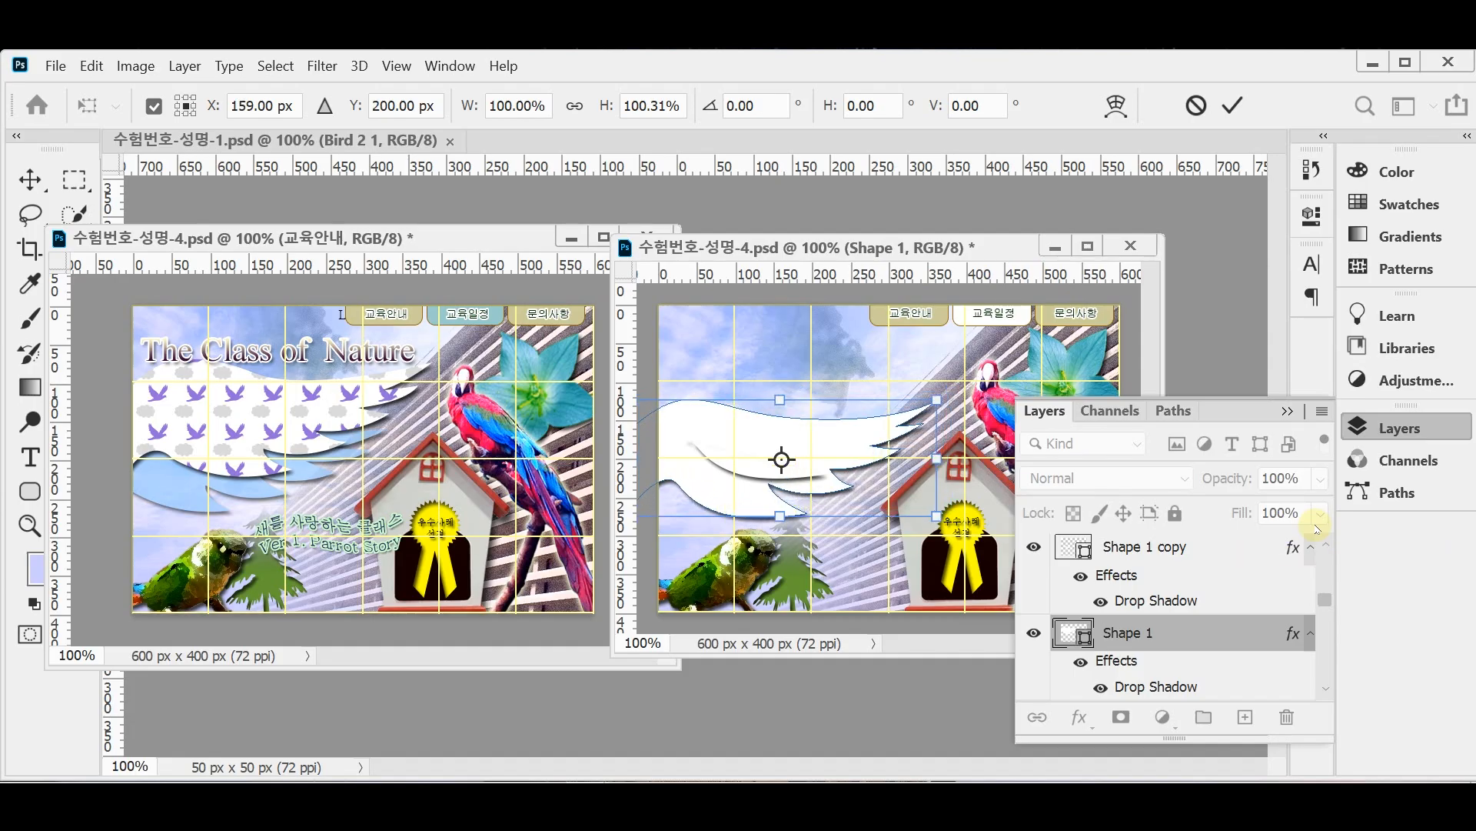
key("Return")
key("p")
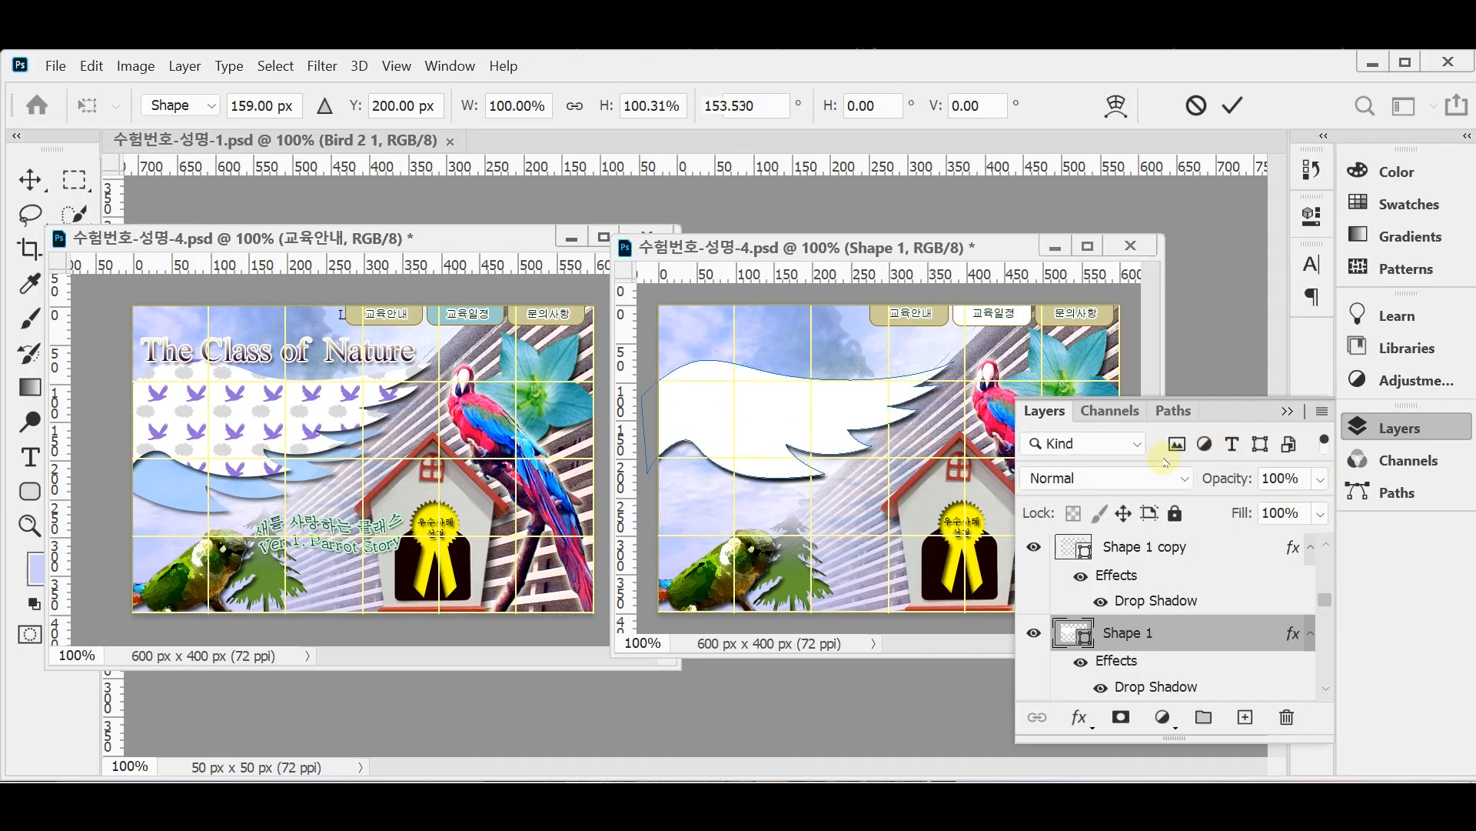
- Set the fill colour of the original wing shape, Shape 1, to 99ccff
double_click(1075, 632)
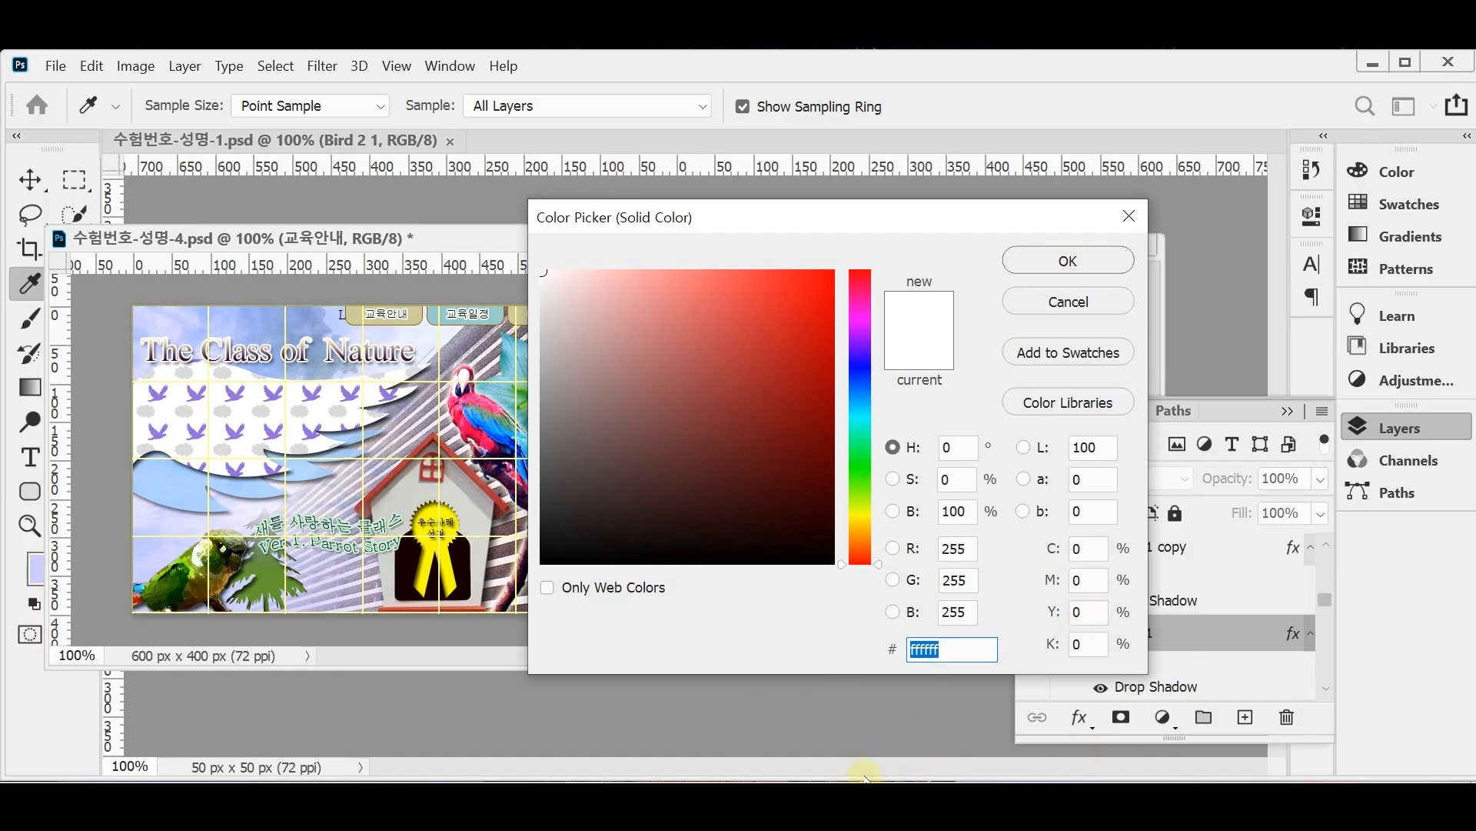
type("cf")
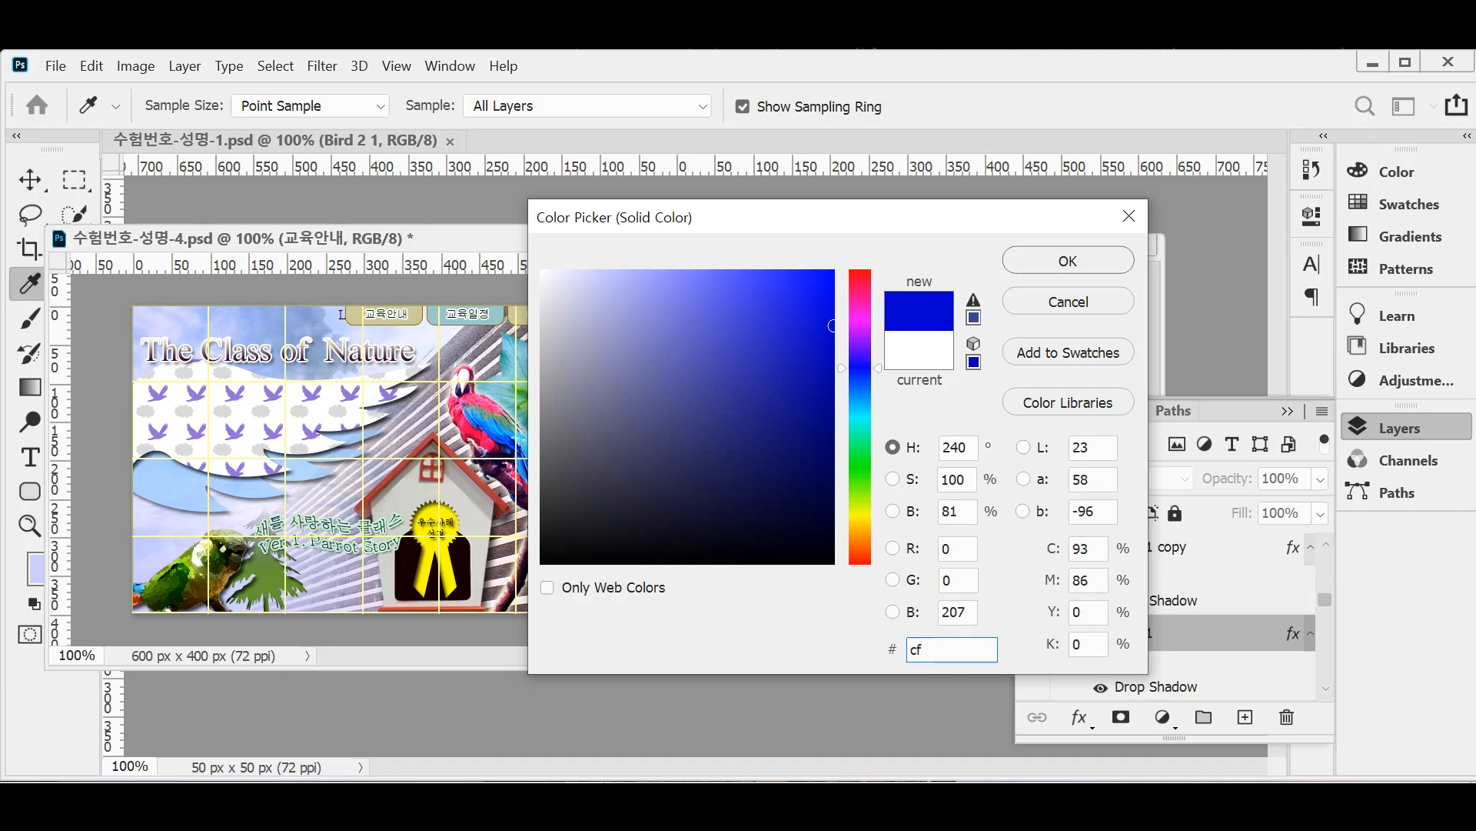
key("Home")
type("9")
key("Home")
type("000")
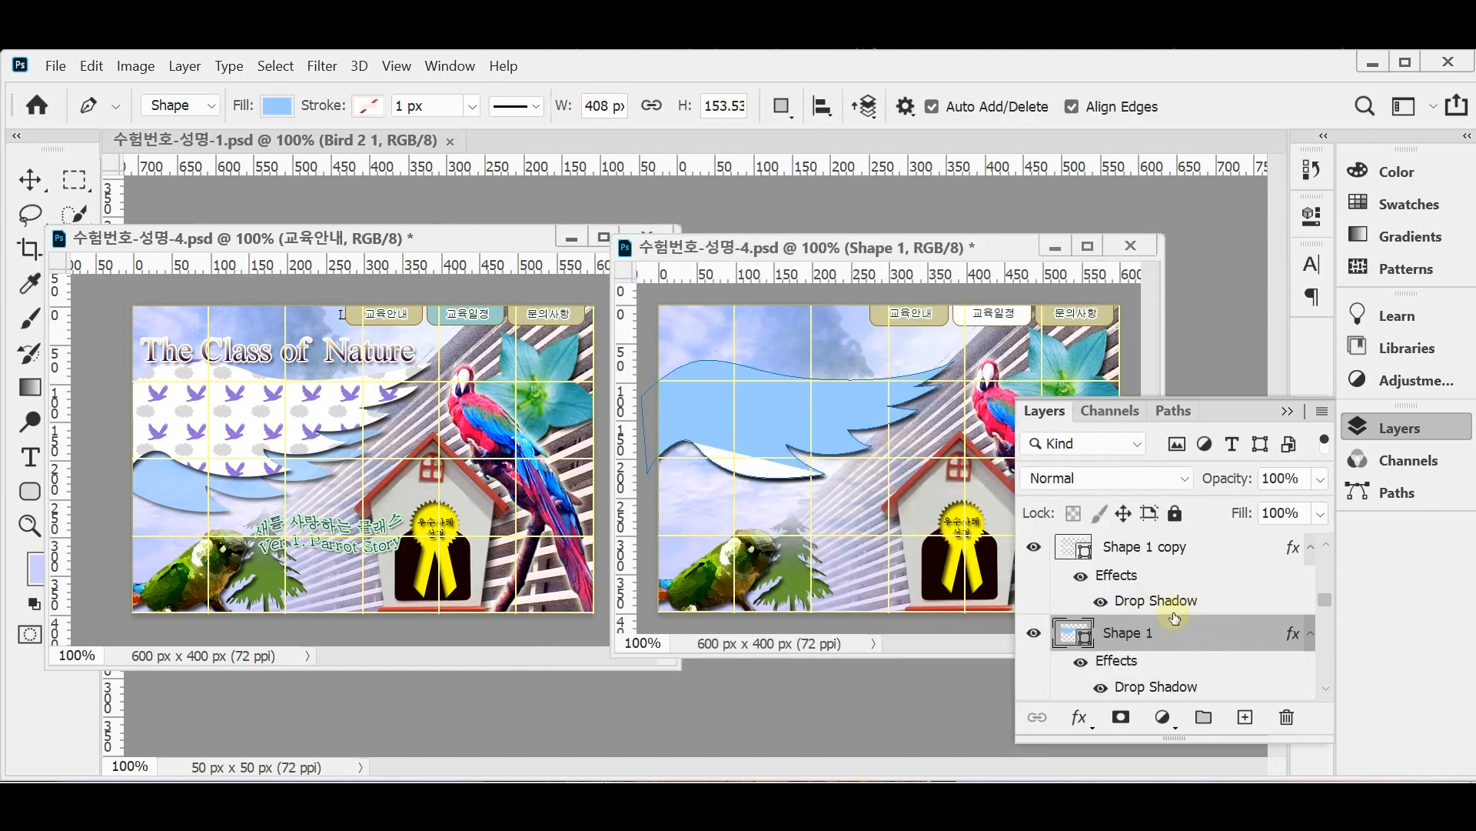
- Check the partial wing copy's area through a selection, deselect it, and delete the Shape 1 copy layer
left_click(1069, 636, "ctrl")
left_click(1083, 549, "ctrl+alt")
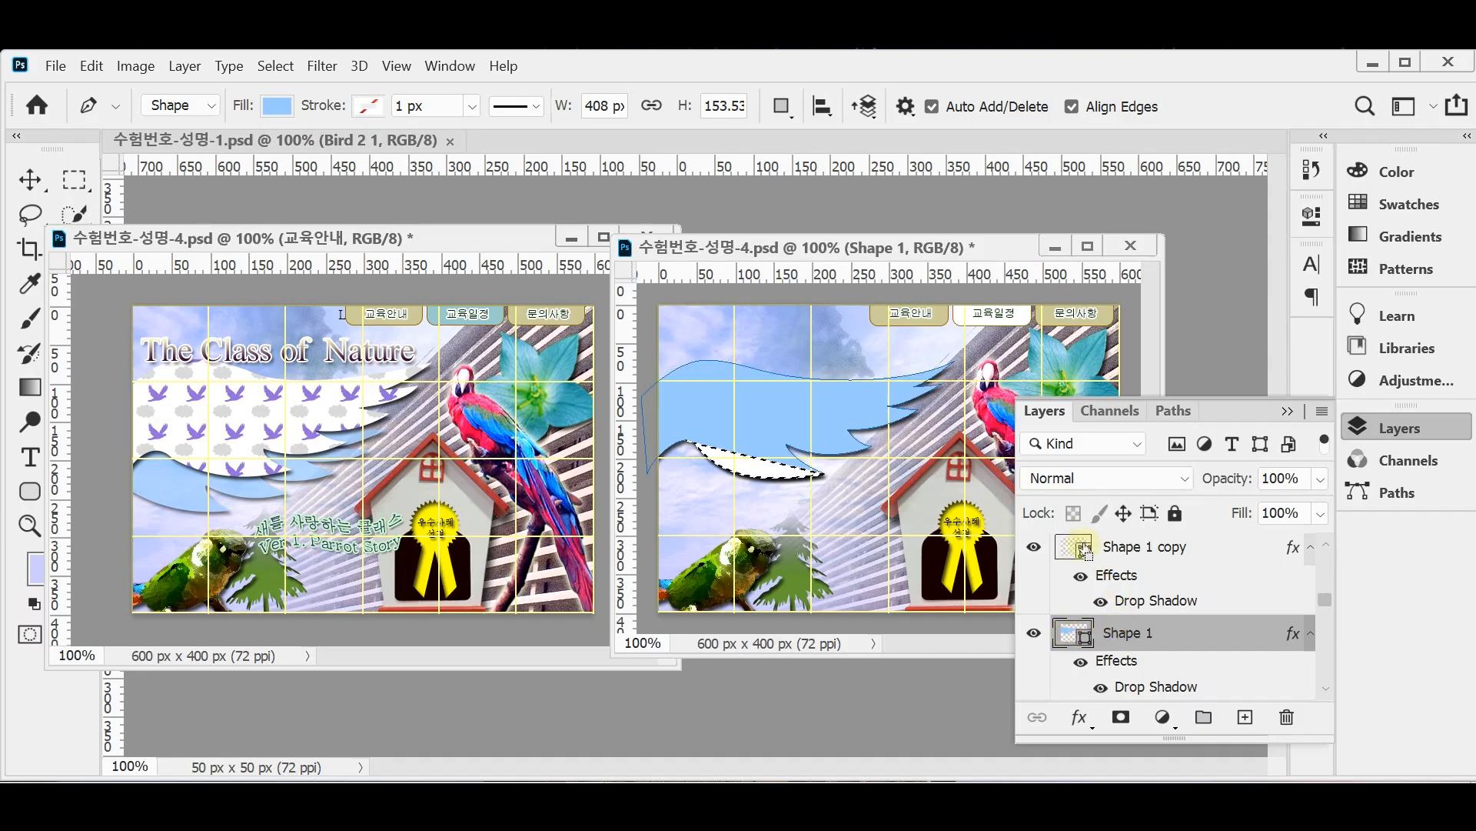
key("ctrl+d")
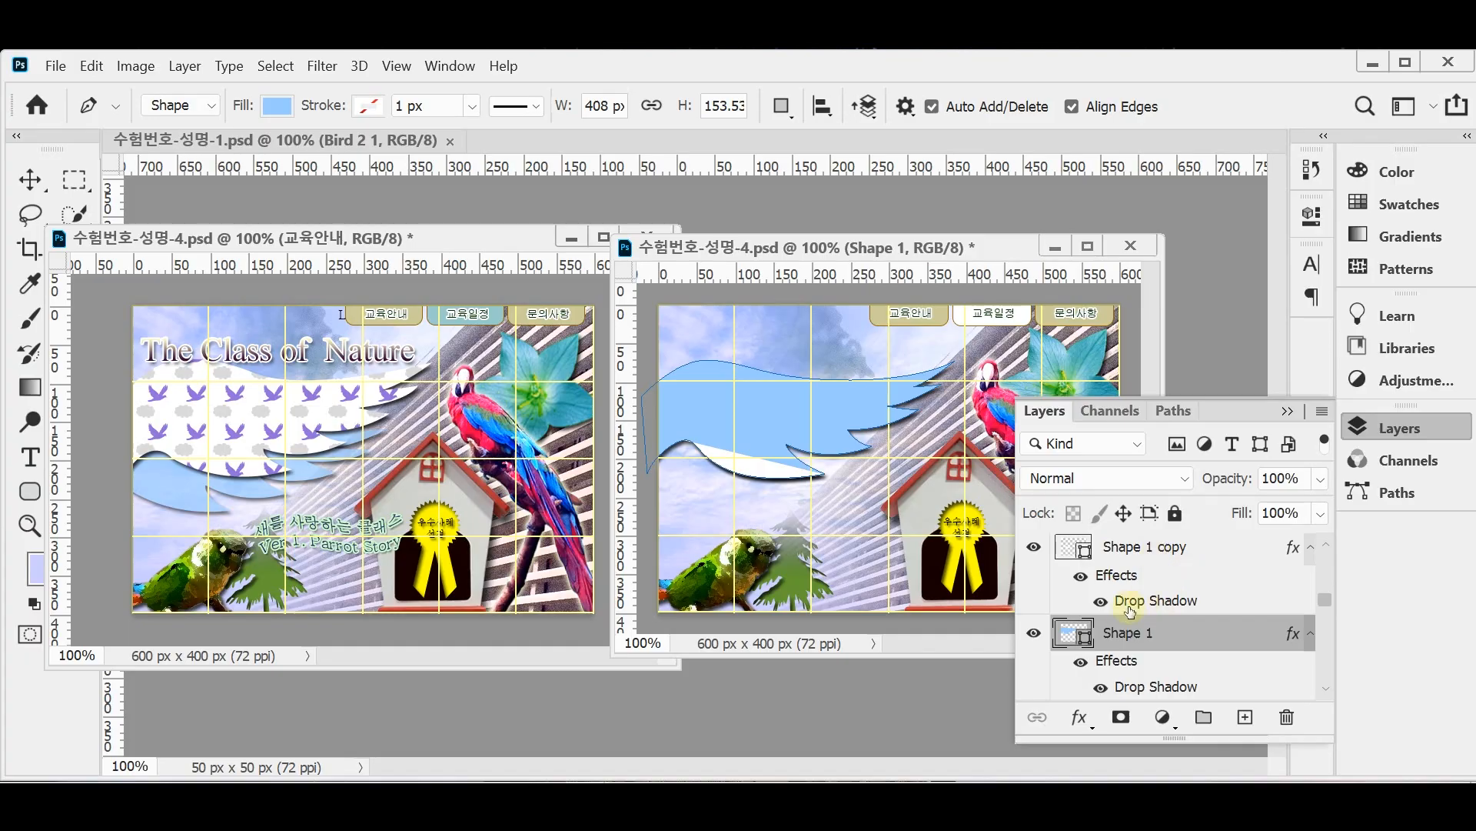
left_click(1034, 547)
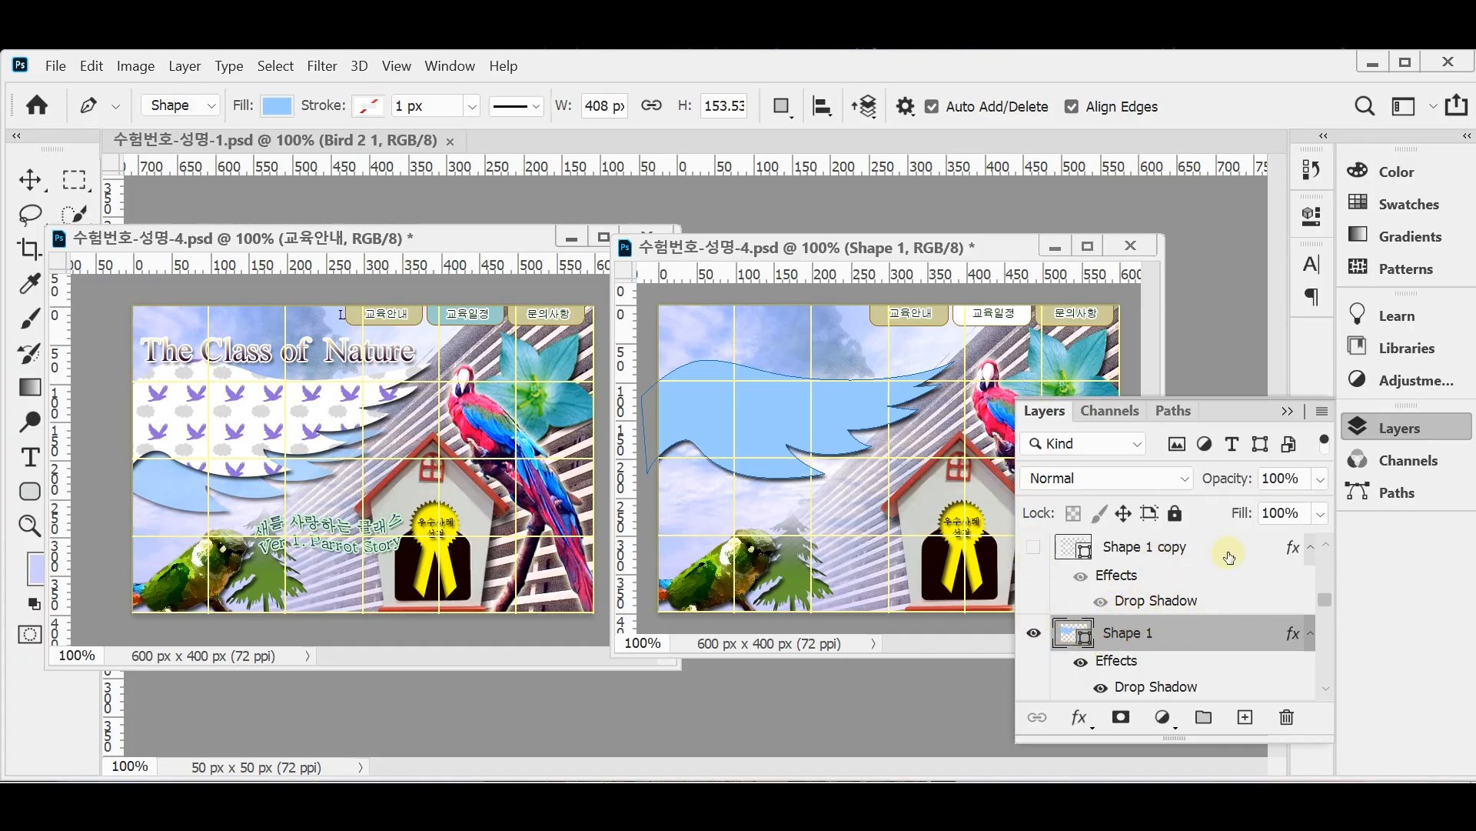
left_click_drag(1283, 551, 1286, 717)
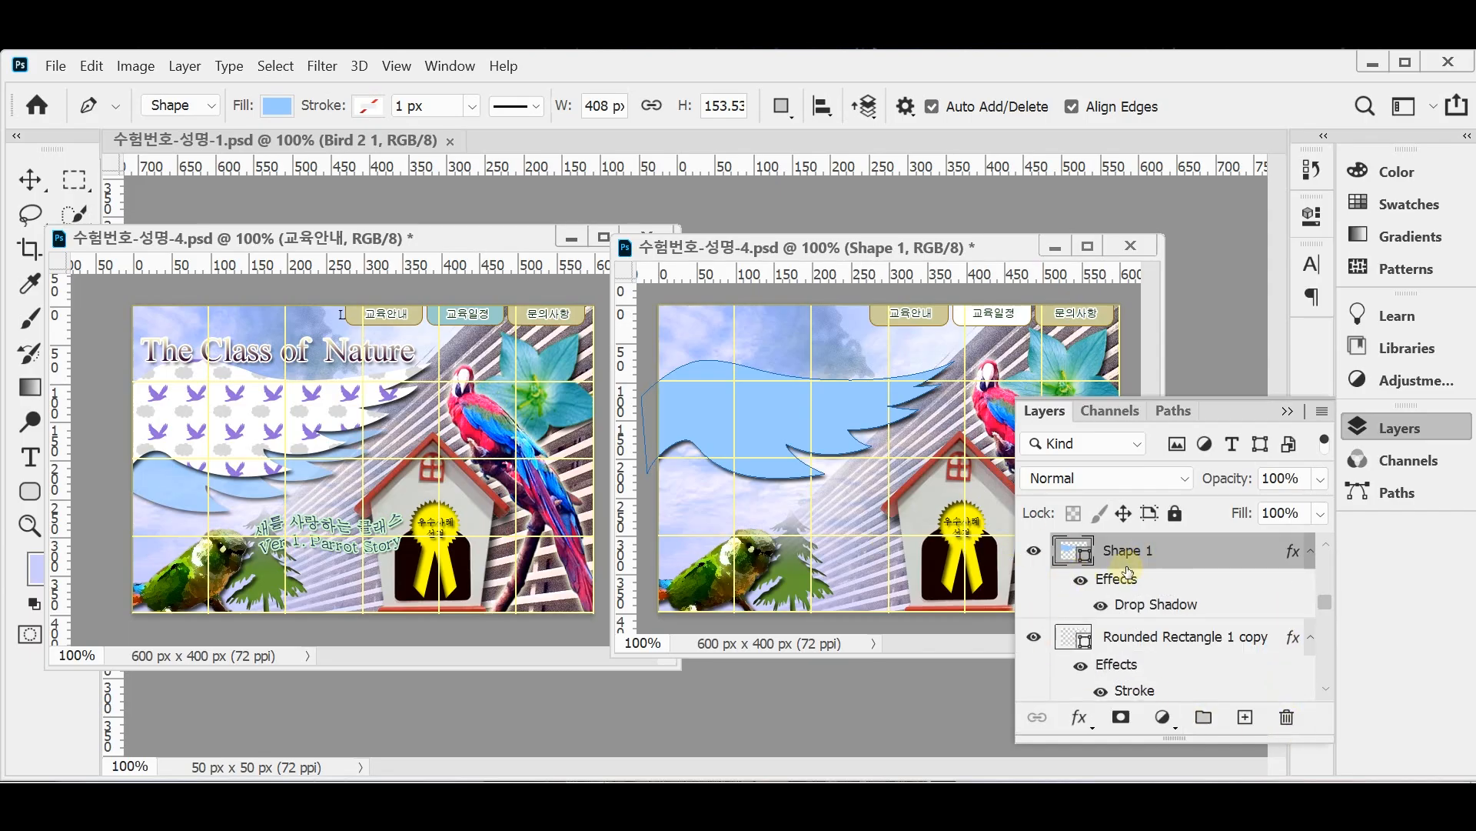
- Duplicate the blue wing layer Shape 1 and set the duplicate's fill colour to white, ffffff
key("ctrl+j")
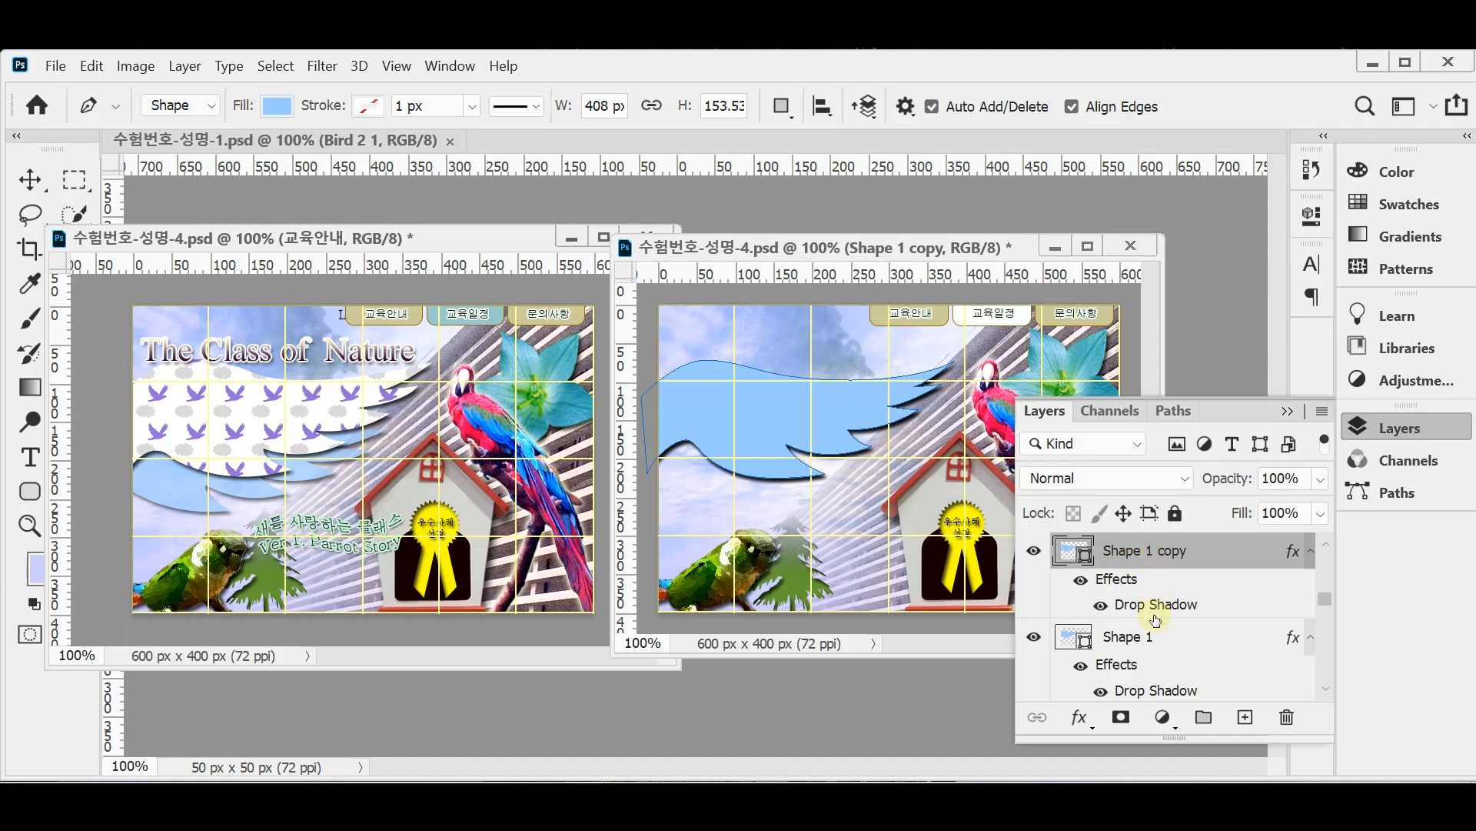
double_click(1065, 551)
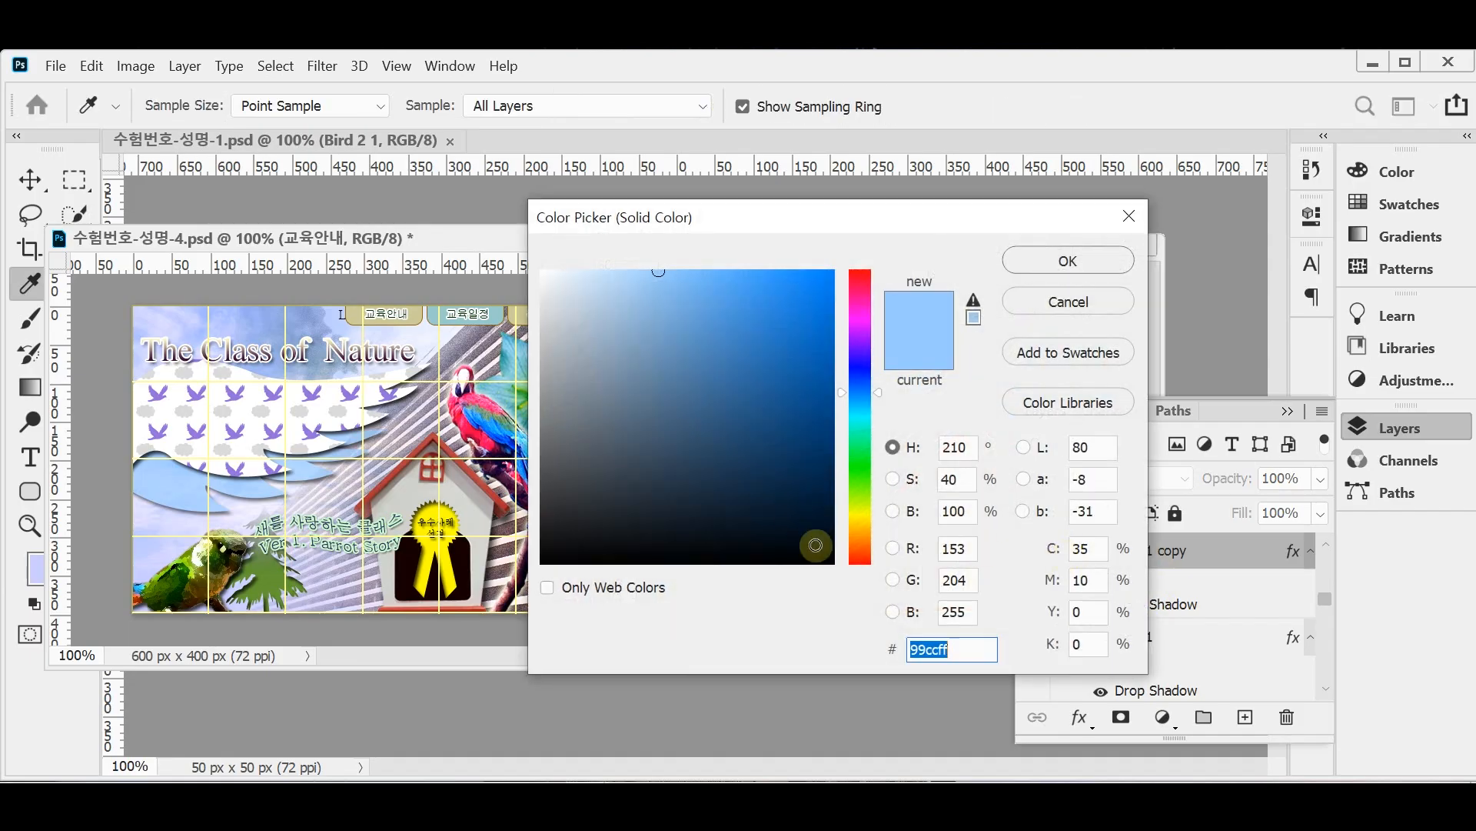
left_click(521, 260)
left_click(1068, 261)
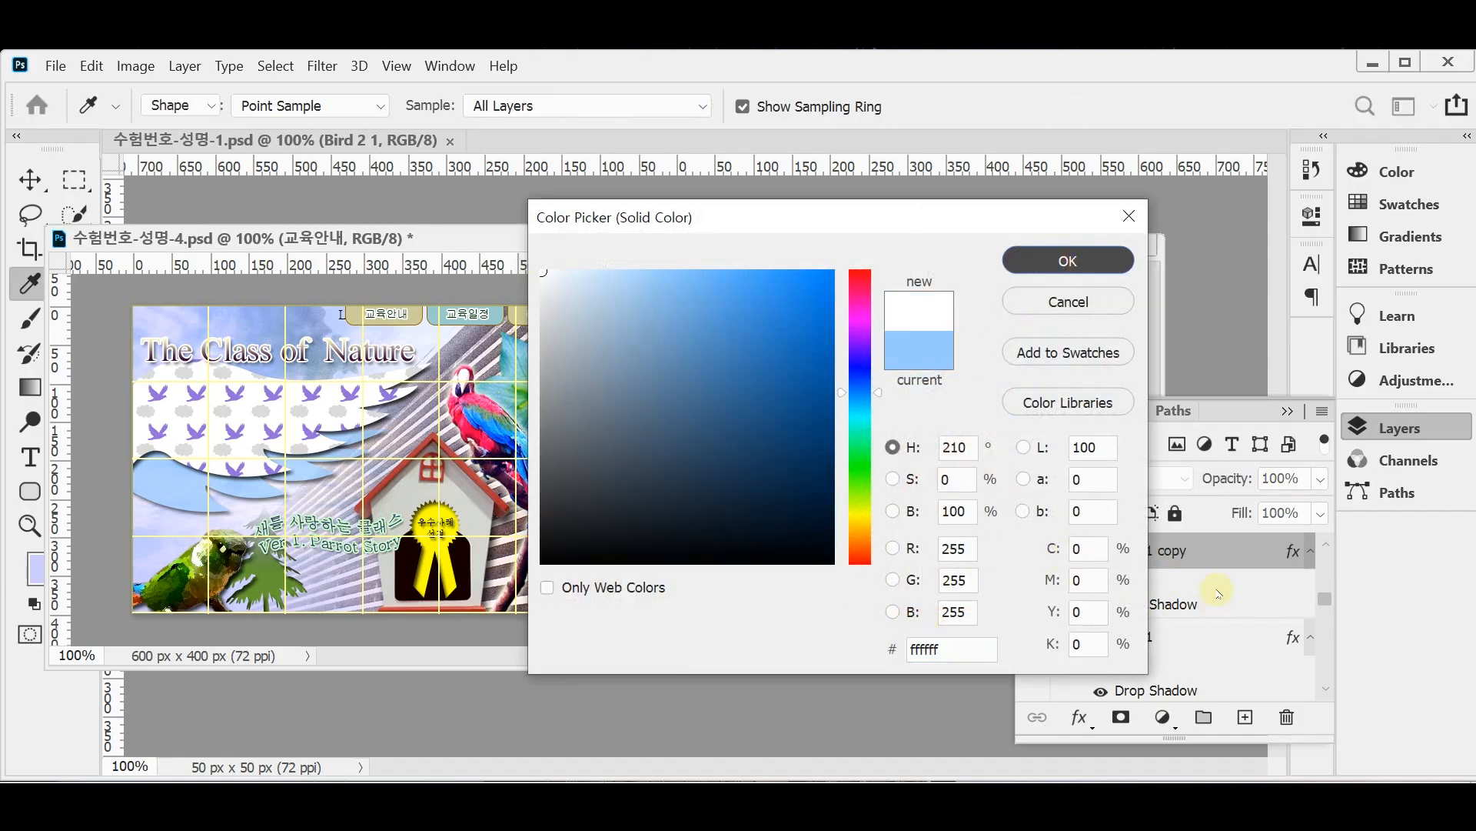
- Transform the original blue wing beneath the white copy, shifting it down and left to X 113 px, Y 200 px
left_click(1132, 636)
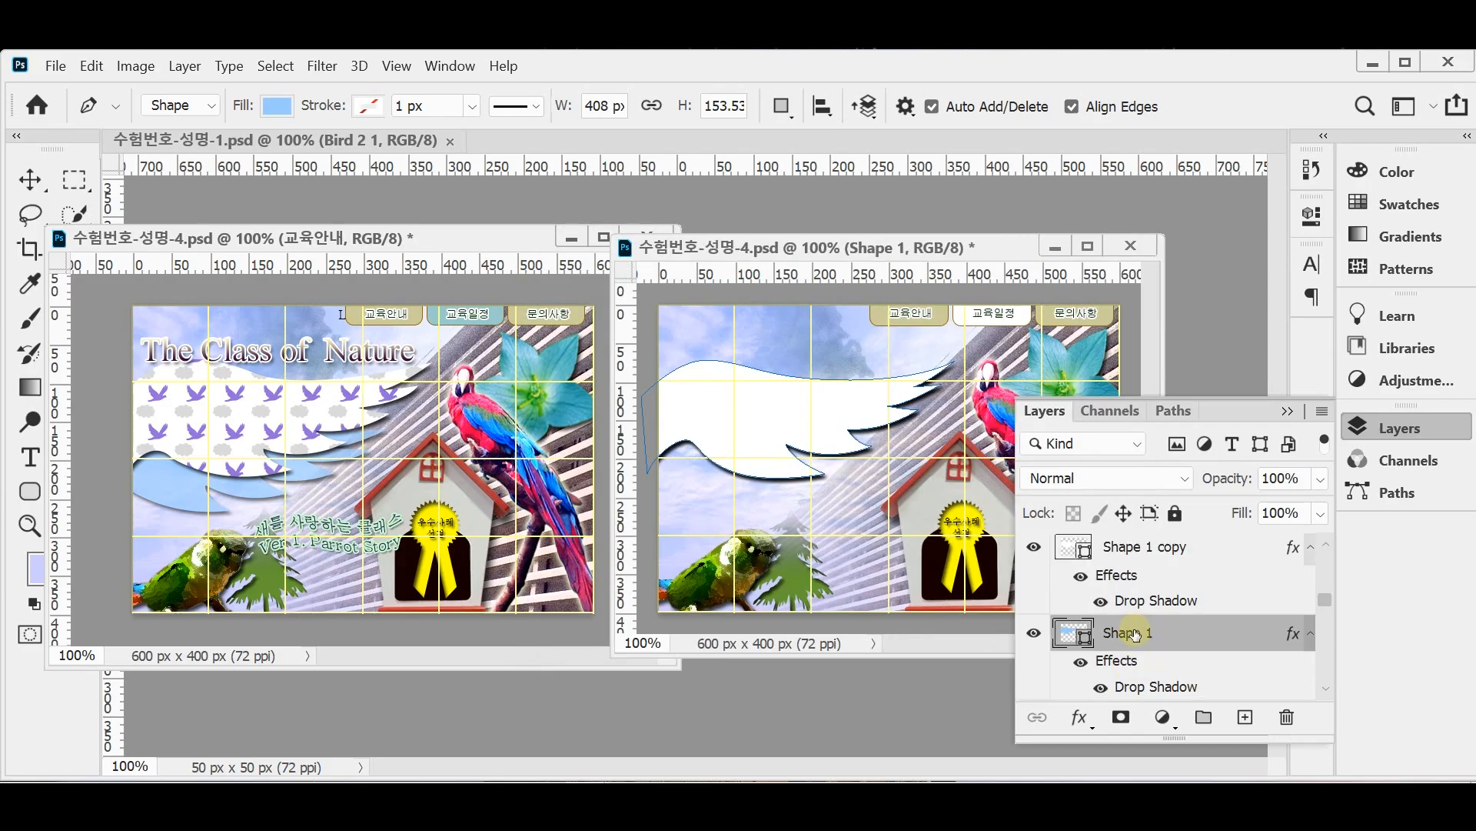
key("ctrl+t")
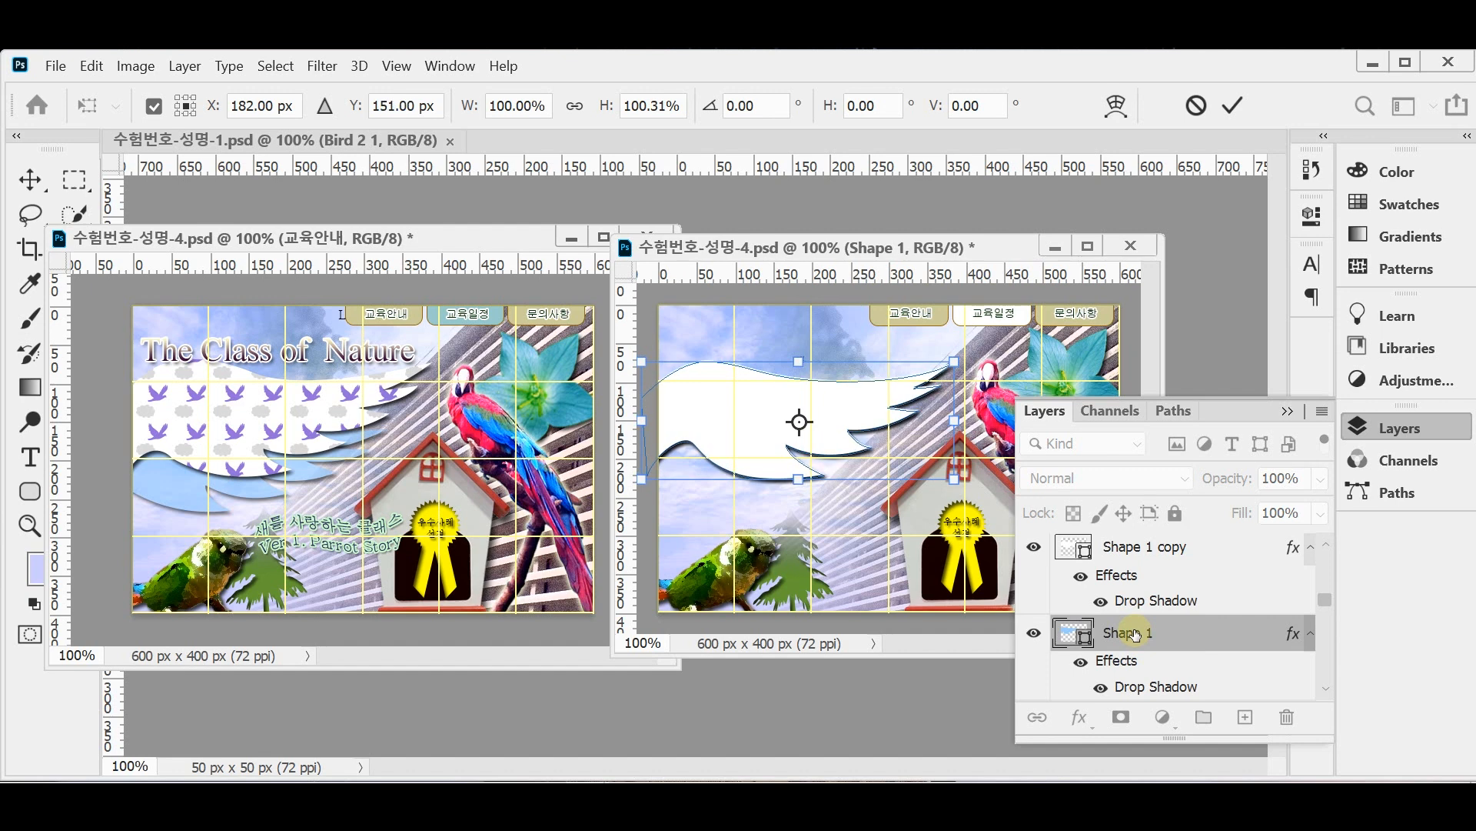
key("shift+Left")
key("shift+Left")
key("shift+Down")
key("shift+Down")
key("shift+Down")
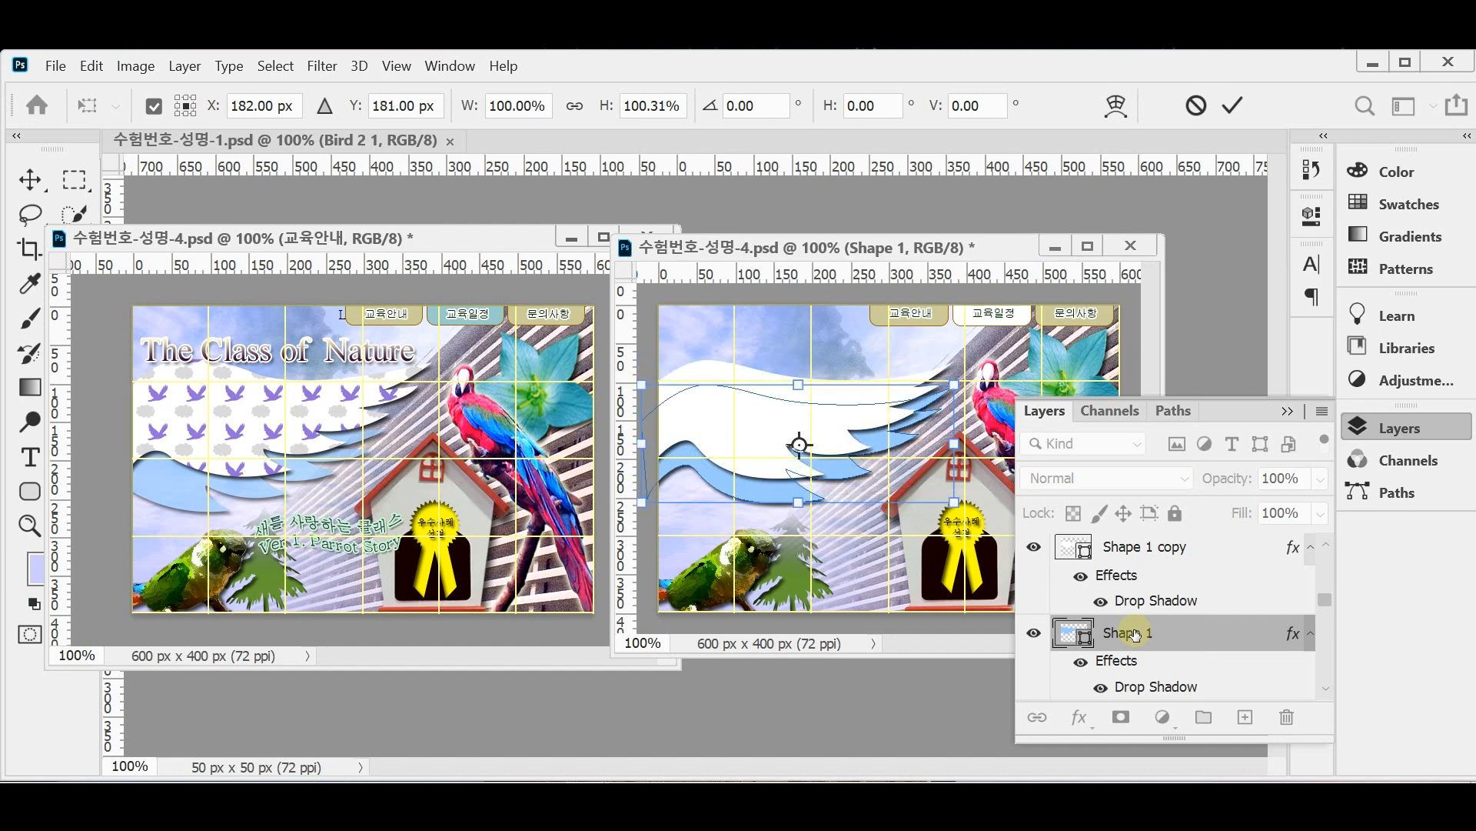
key("shift+Left")
key("shift+Left")
key("shift+Left")
key("shift+Down")
key("shift+Left")
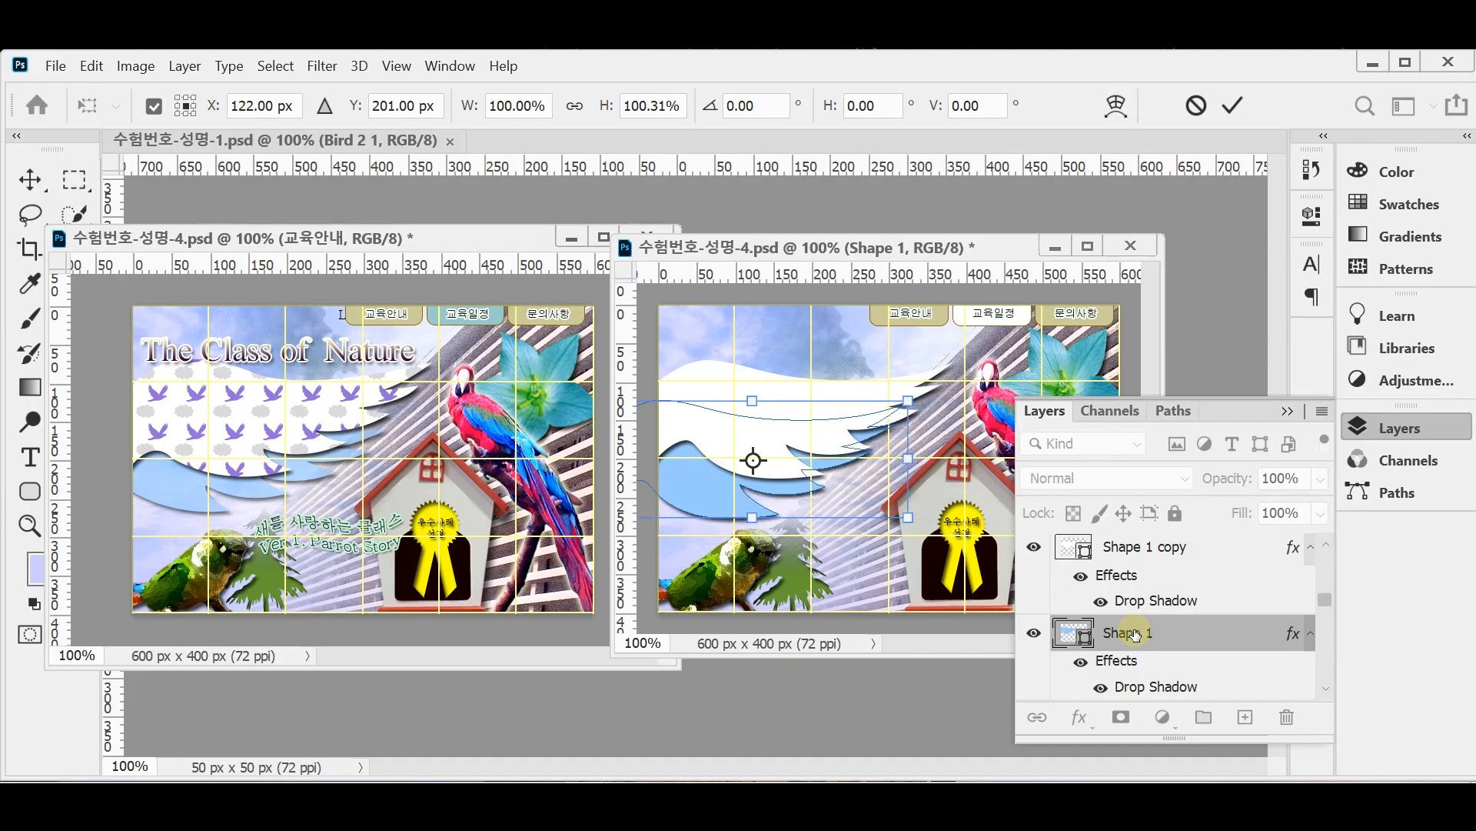
key("Up")
key("Up")
key("Up")
key("Left")
key("Left")
key("Left")
key("Left")
key("Left")
key("Left")
key("Left")
key("Left")
key("Left")
key("Down")
key("Down")
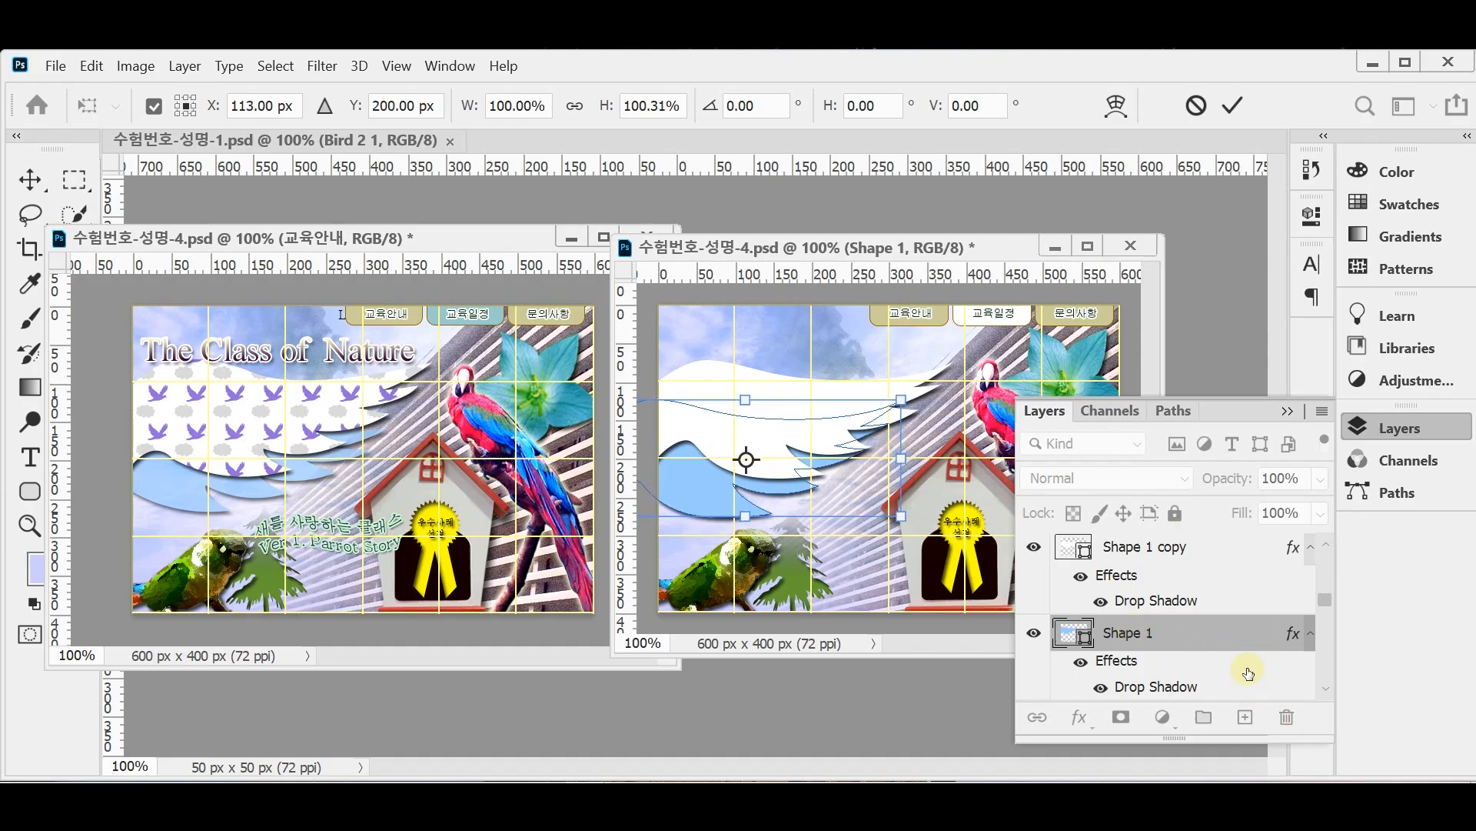
- Rotate the blue wing about 9.56° clockwise, move it to X 121 px, Y 200 px, and apply the transform
left_click_drag(935, 569, 919, 582)
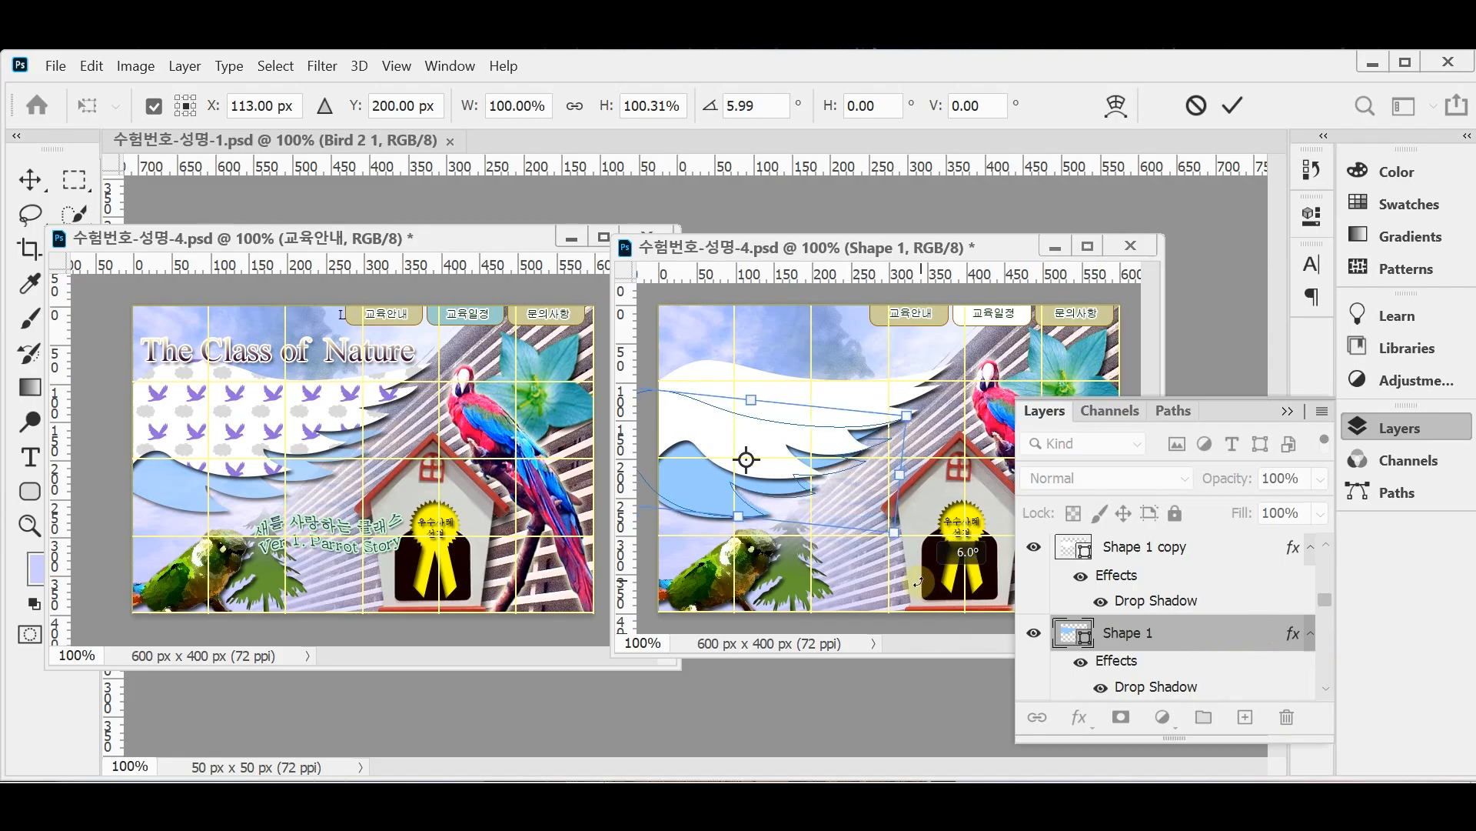
left_click_drag(919, 582, 907, 591)
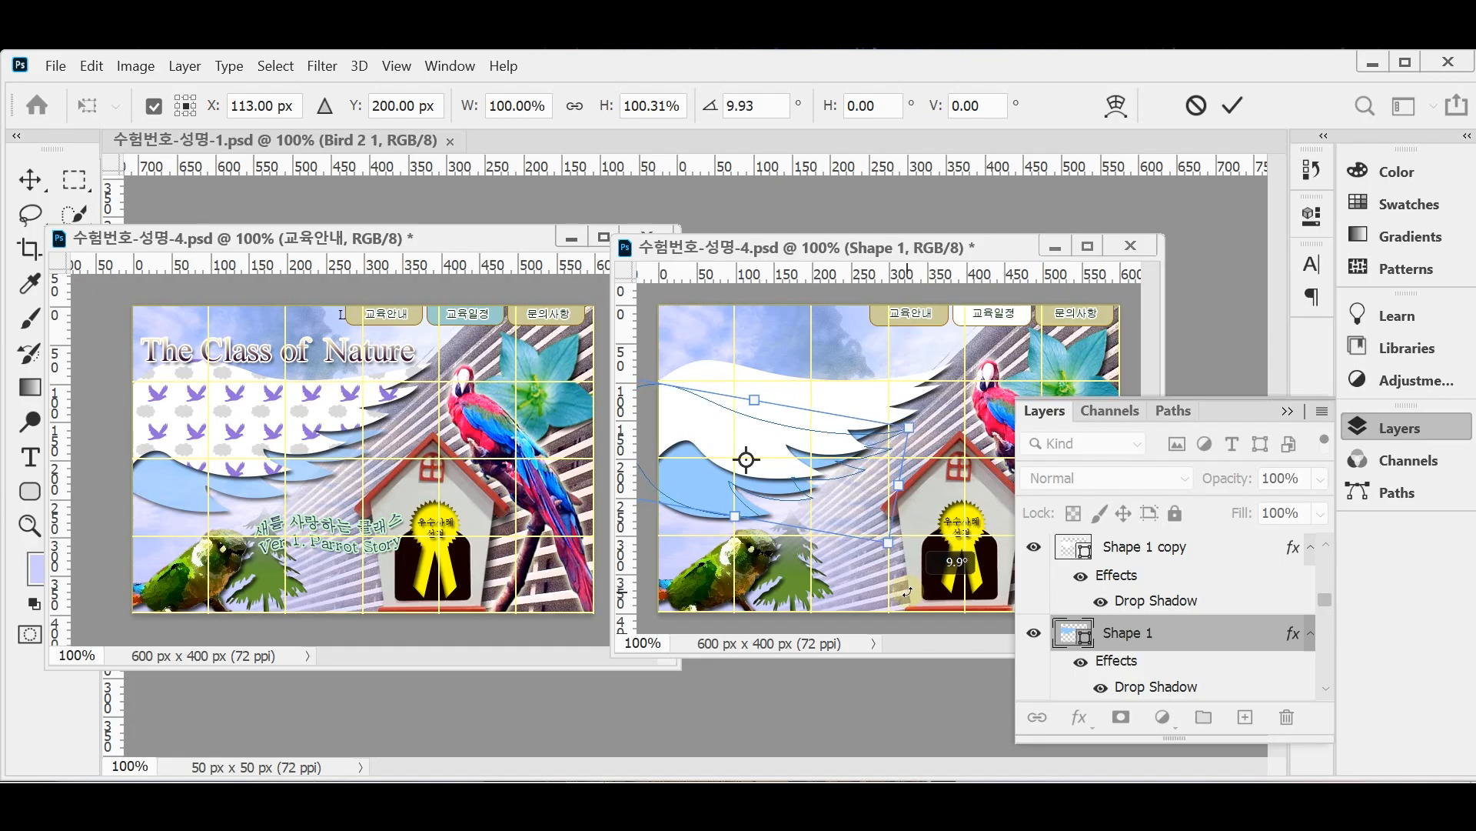
left_click_drag(907, 591, 910, 593)
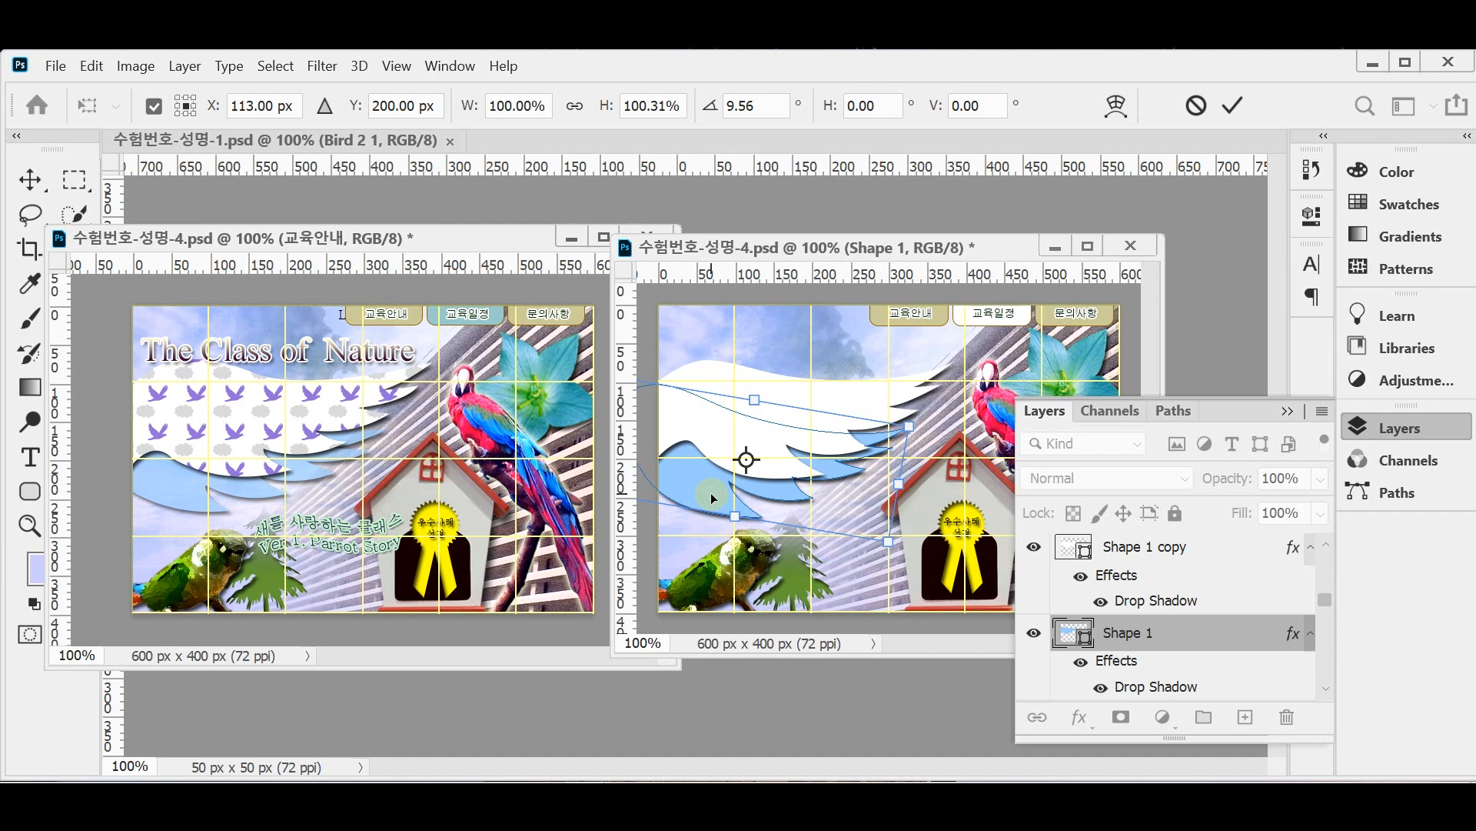
key("Left")
key("Left")
left_click_drag(714, 499, 723, 499)
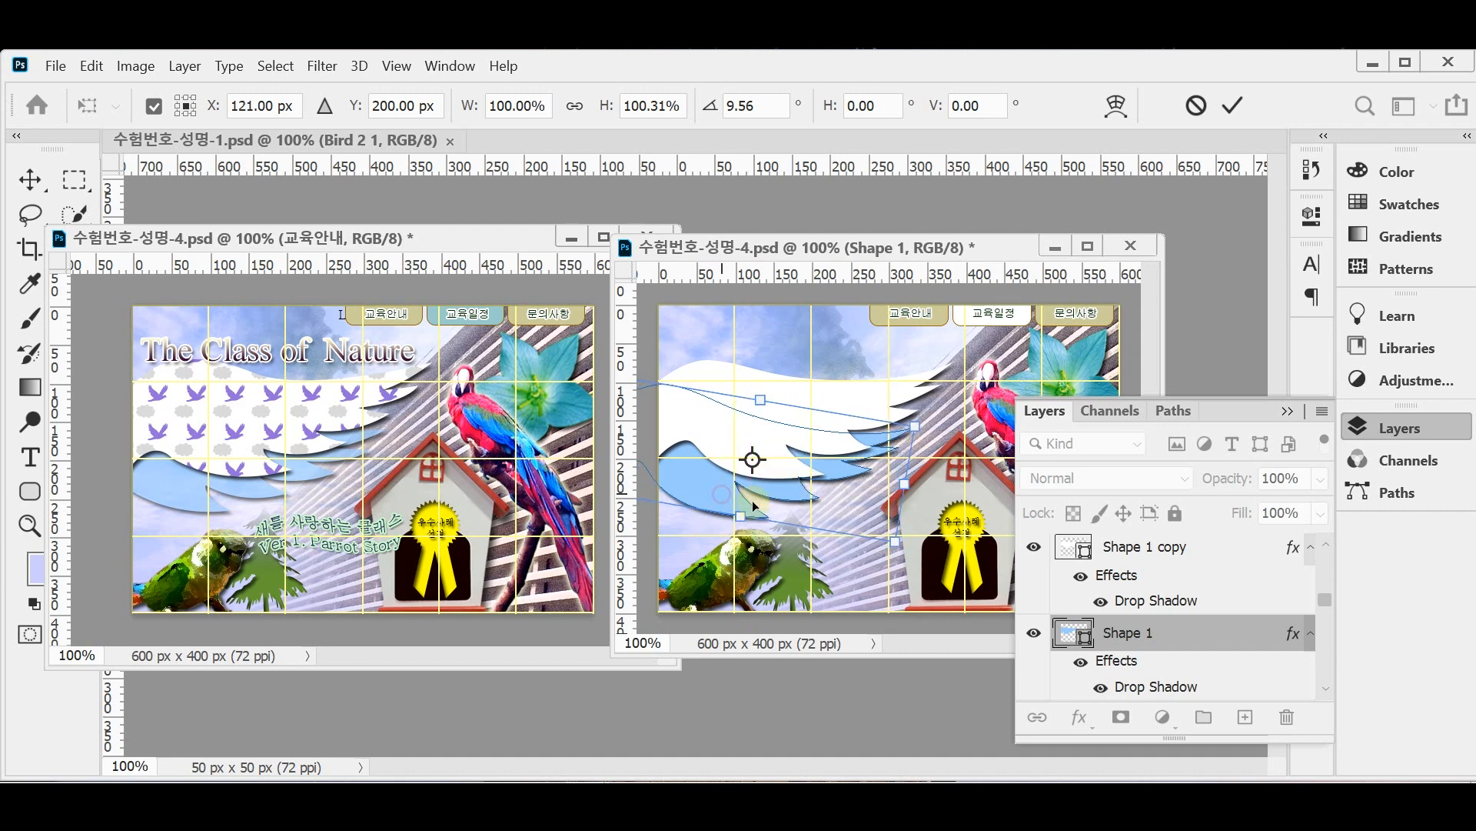
key("Return")
key("p")
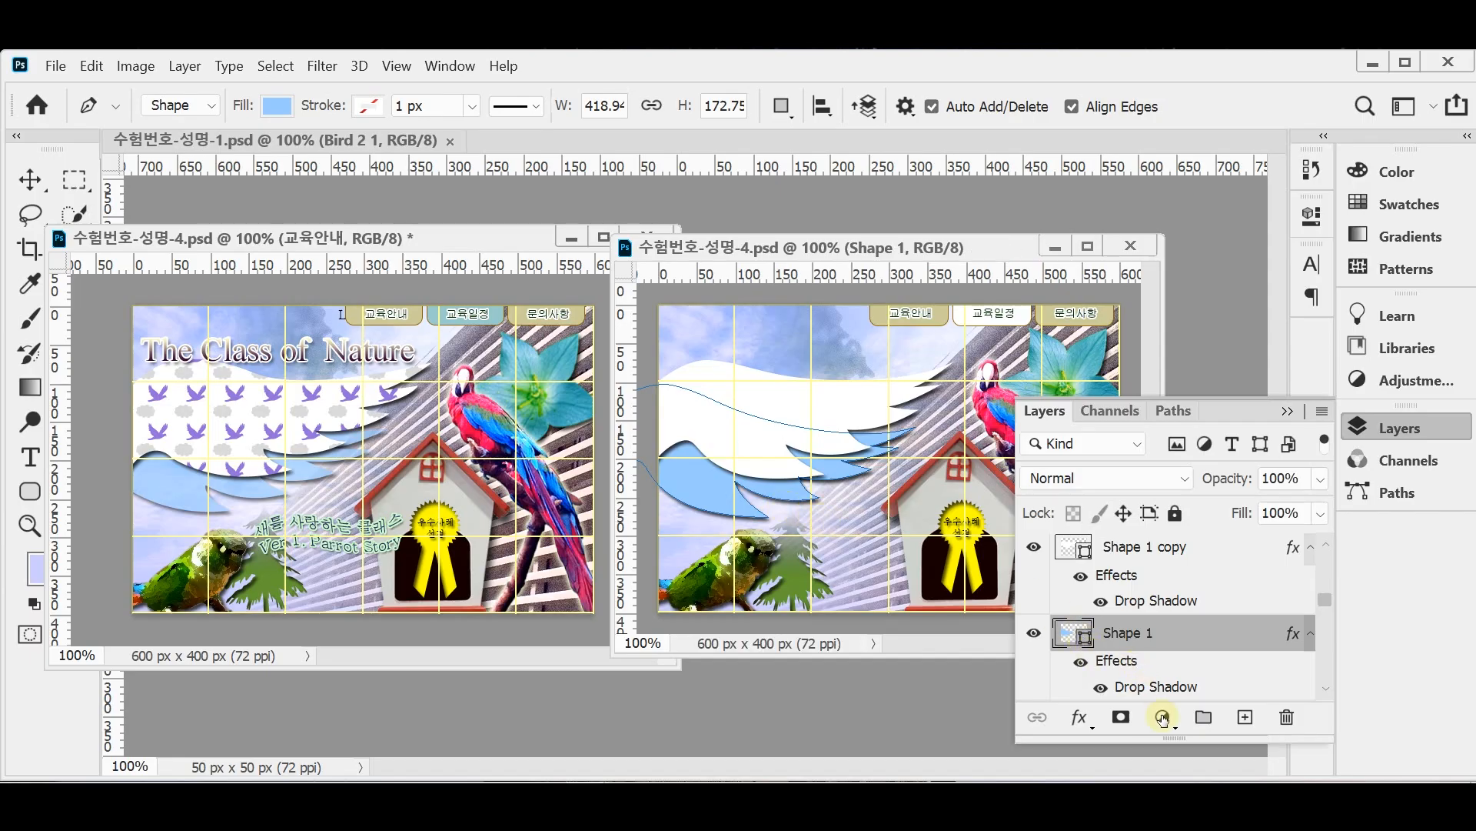
- Set the opacity of the blue wing layer Shape 1 to 70%
left_click(1205, 480)
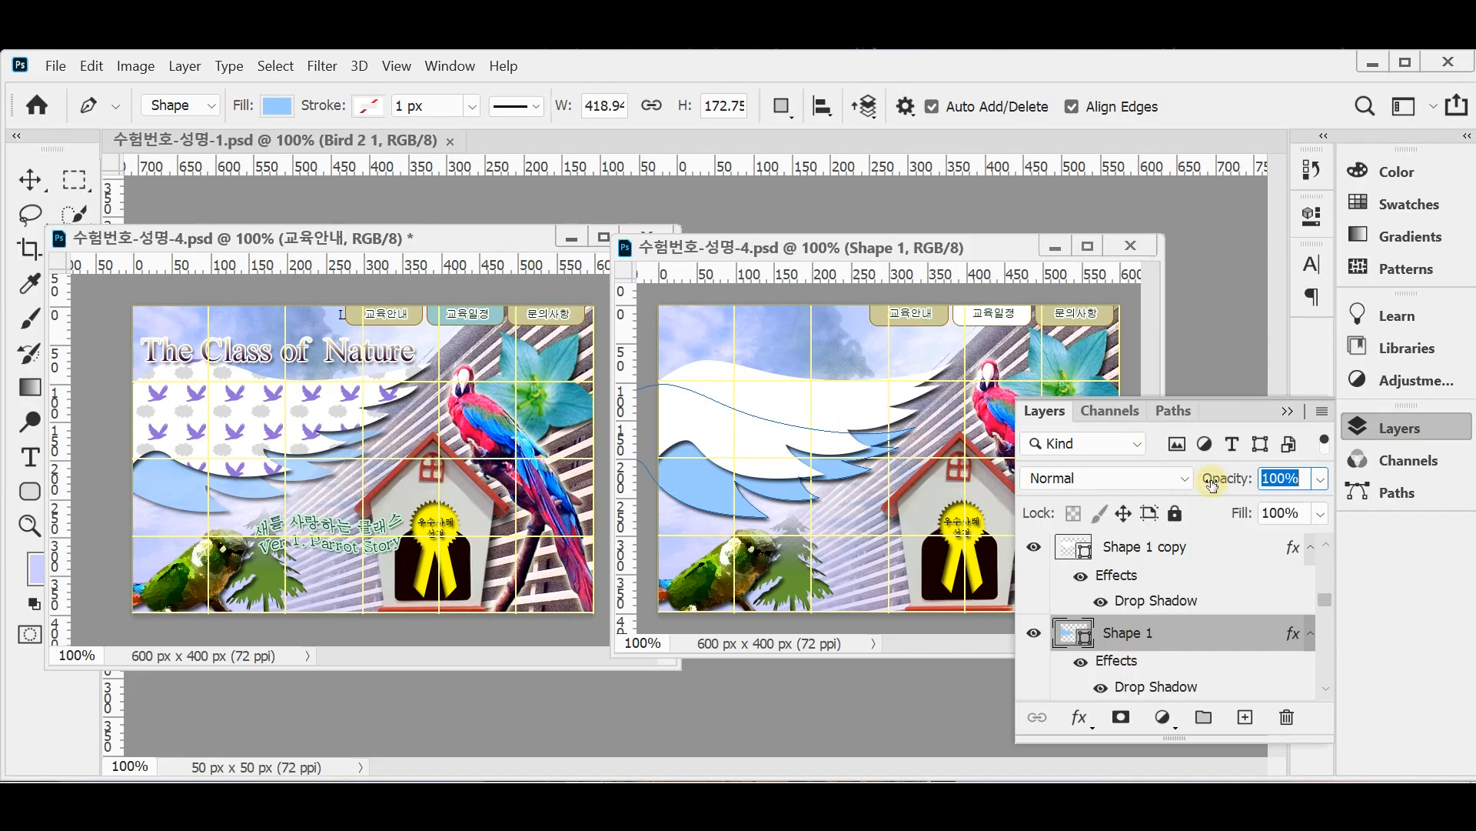
type("70")
key("Return")
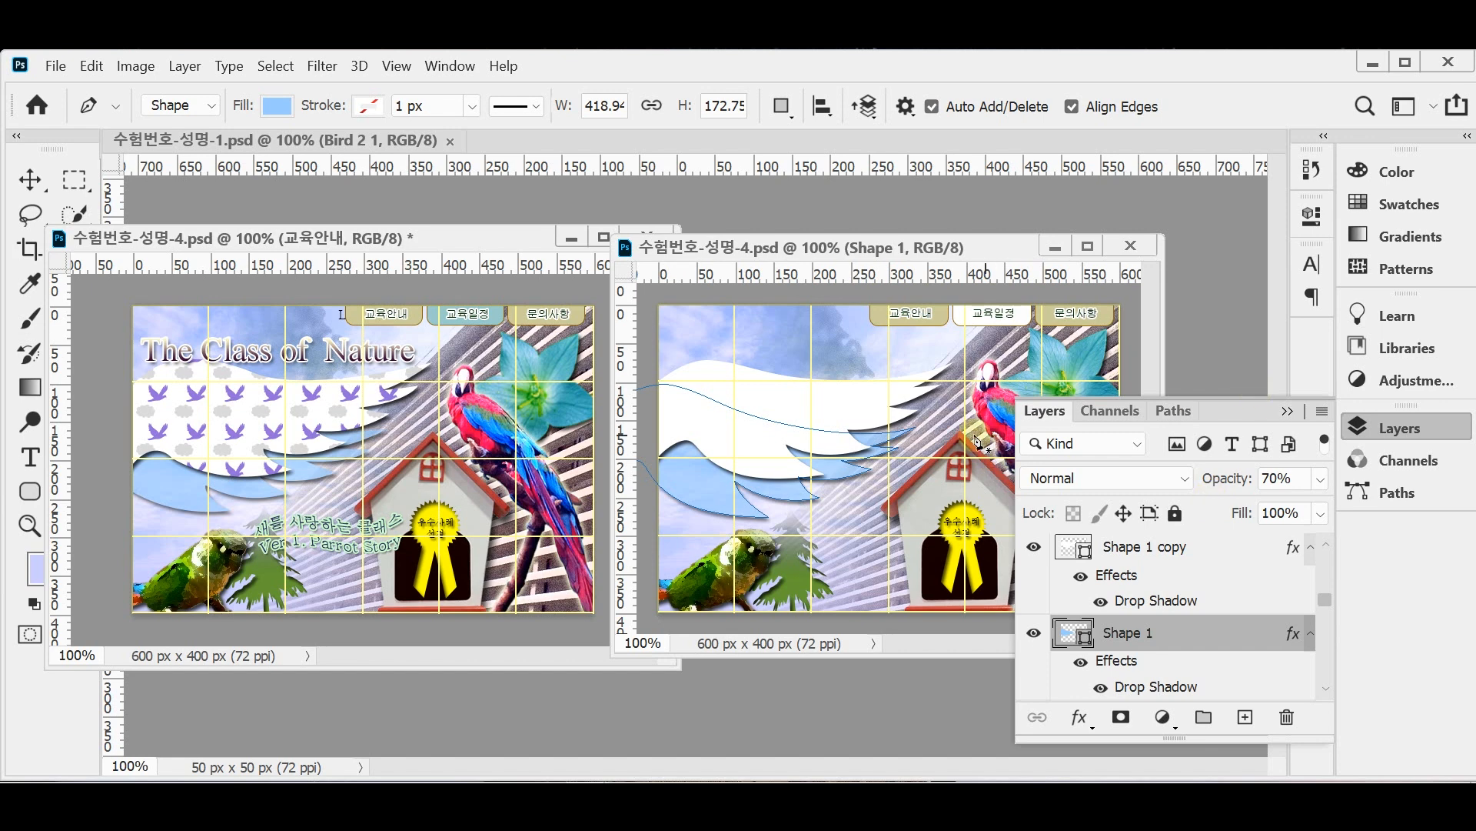
- Check the fill colour of the middle 교육일정 menu button in the finished reference document
left_click(1355, 425)
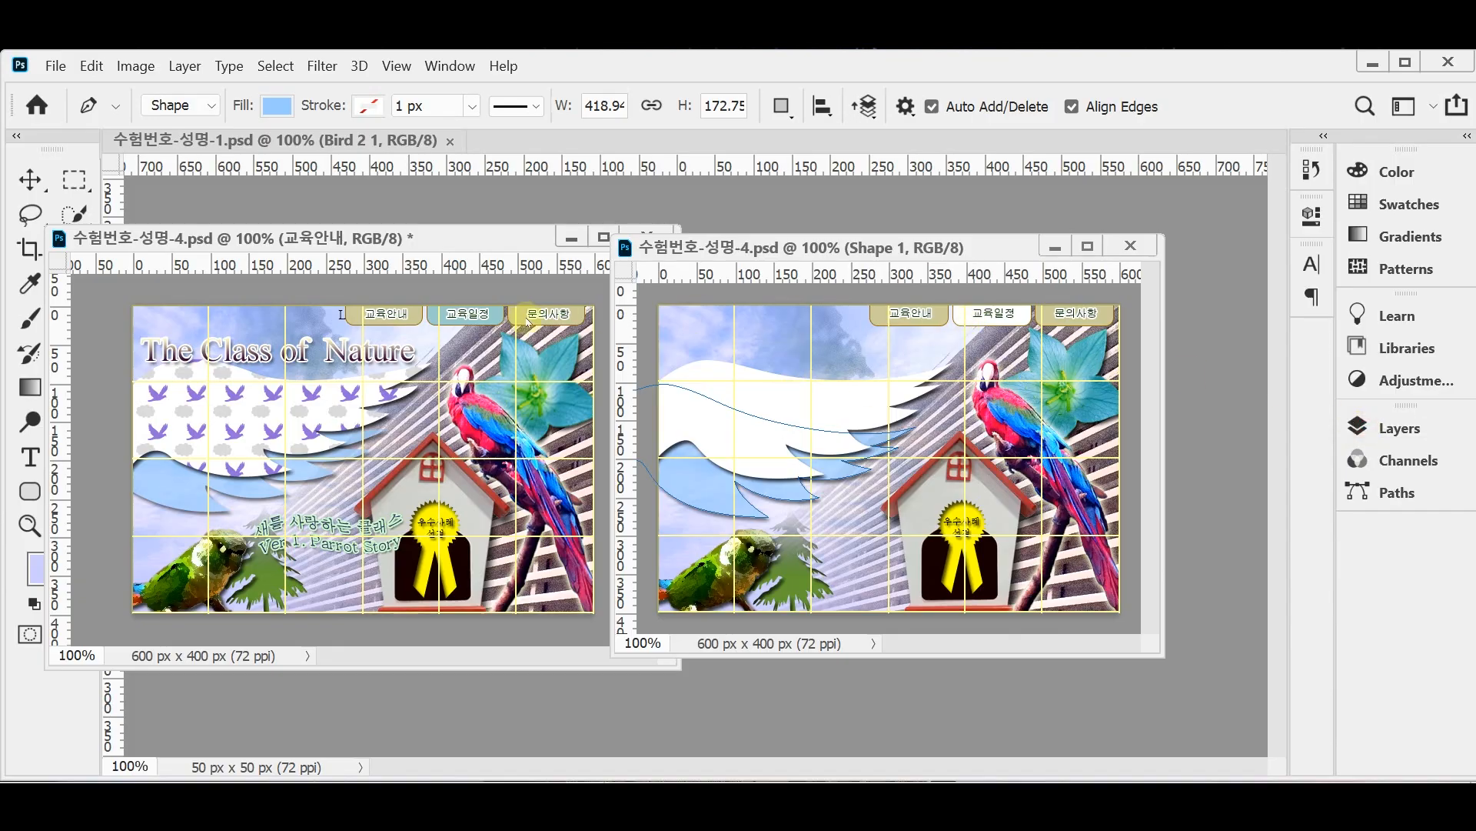
left_click(956, 314)
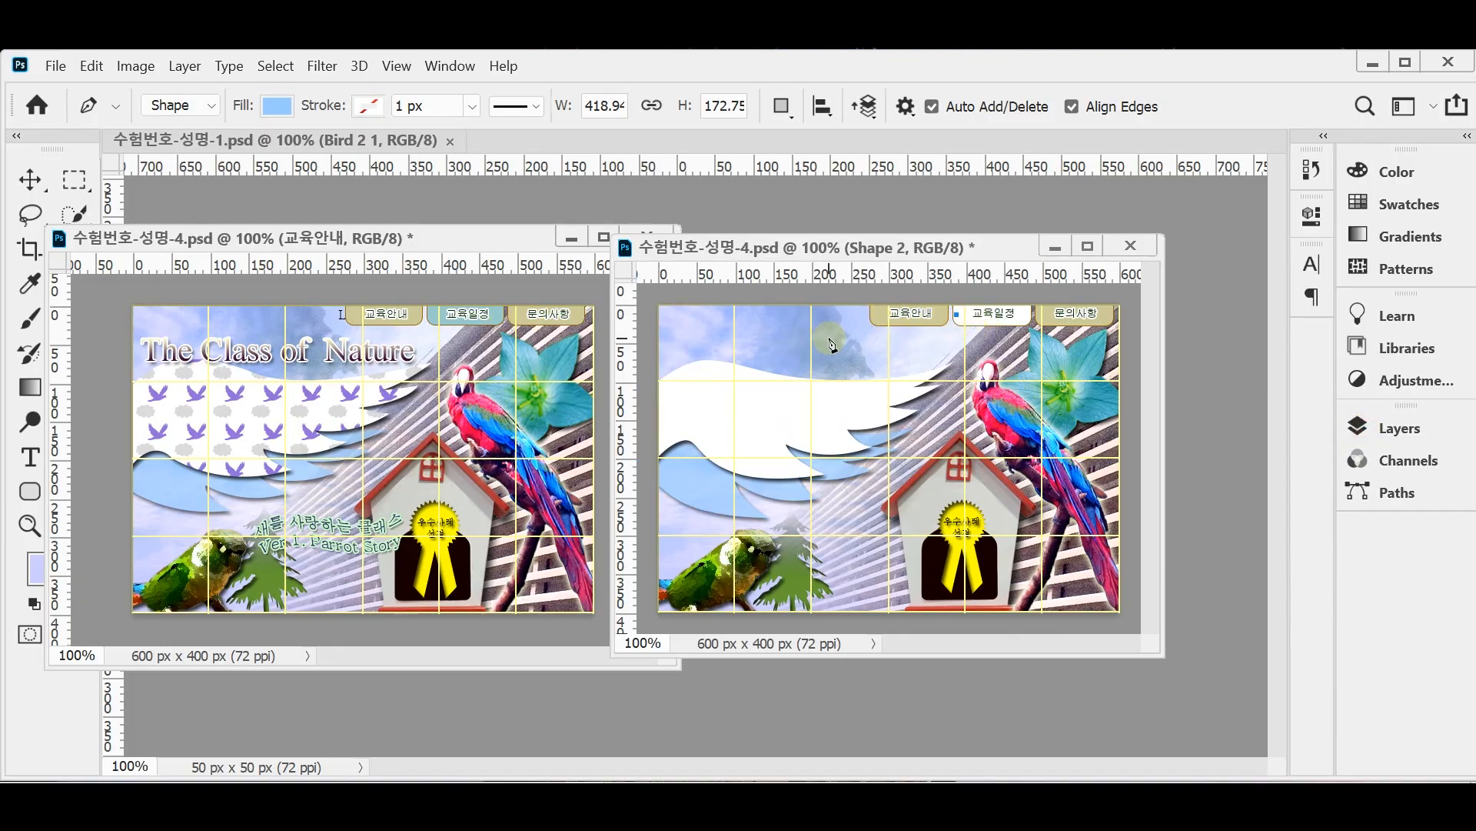
left_click(30, 180)
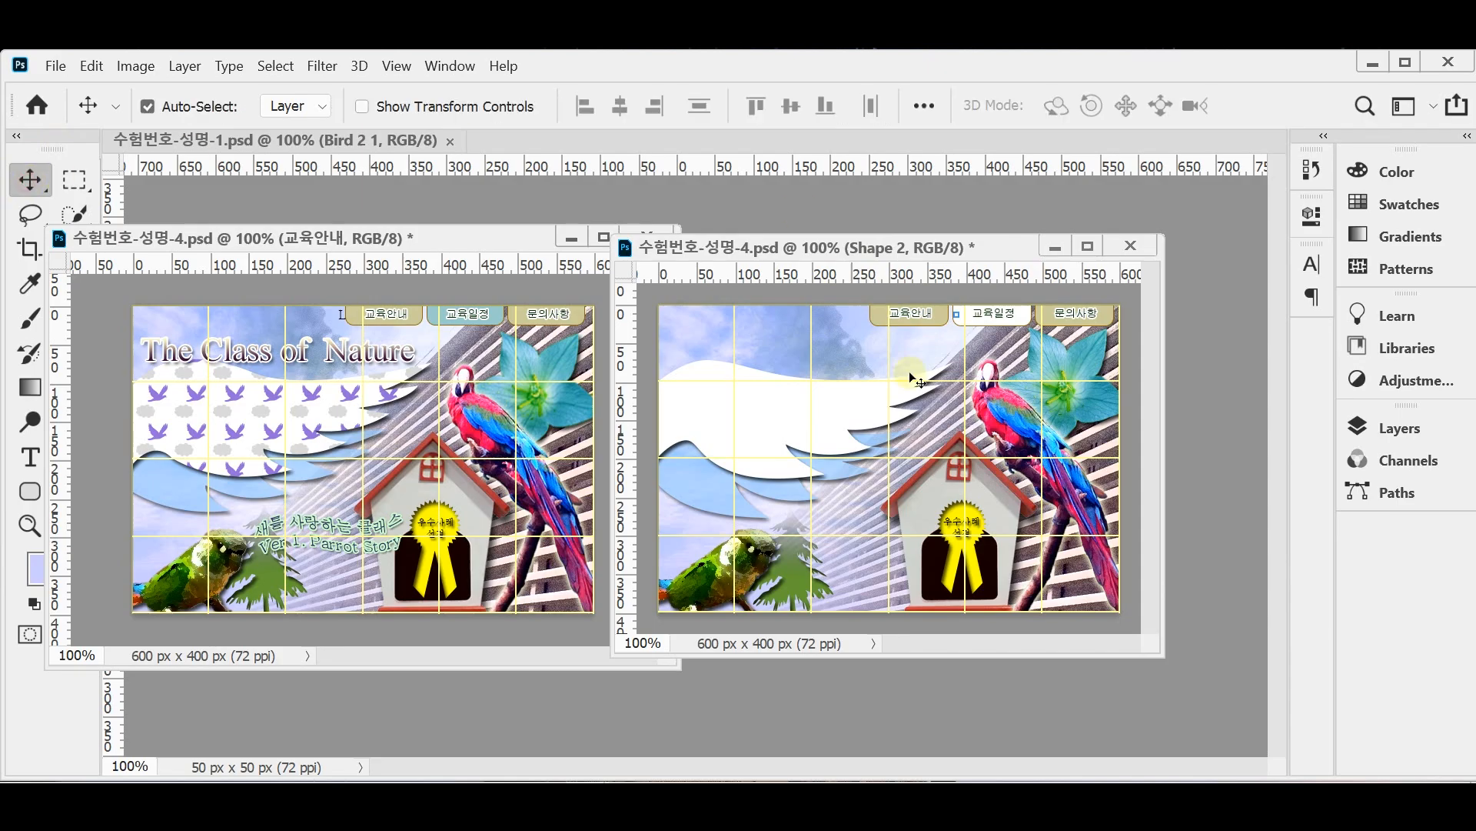
left_click(968, 329)
left_click_drag(966, 328, 503, 324)
left_click(1398, 428)
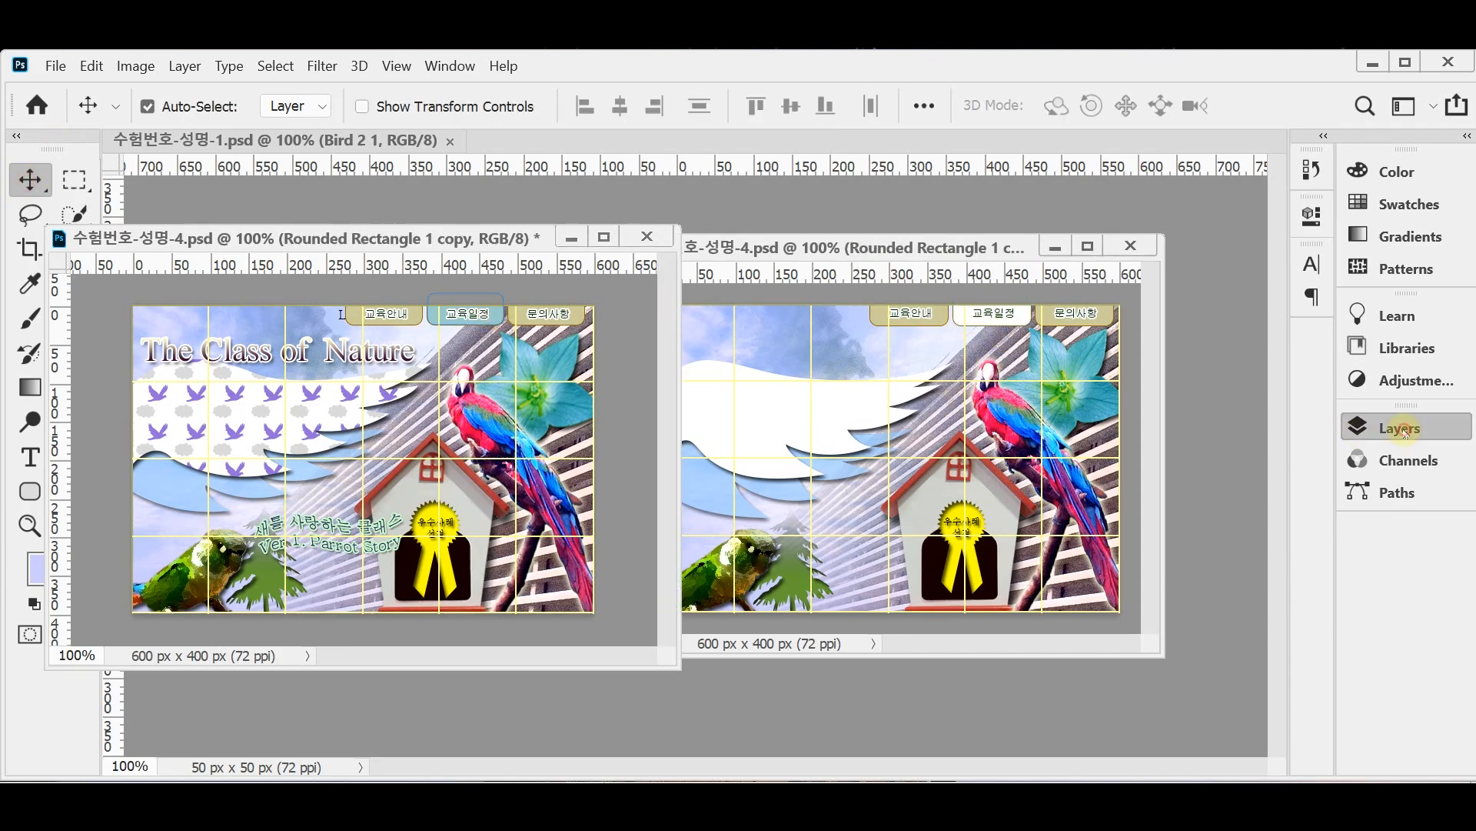
scroll(1160, 636, "down", 4)
scroll(1159, 636, "up", 3)
scroll(1158, 631, "down", 2)
scroll(1158, 629, "up", 2)
scroll(1159, 627, "down", 6)
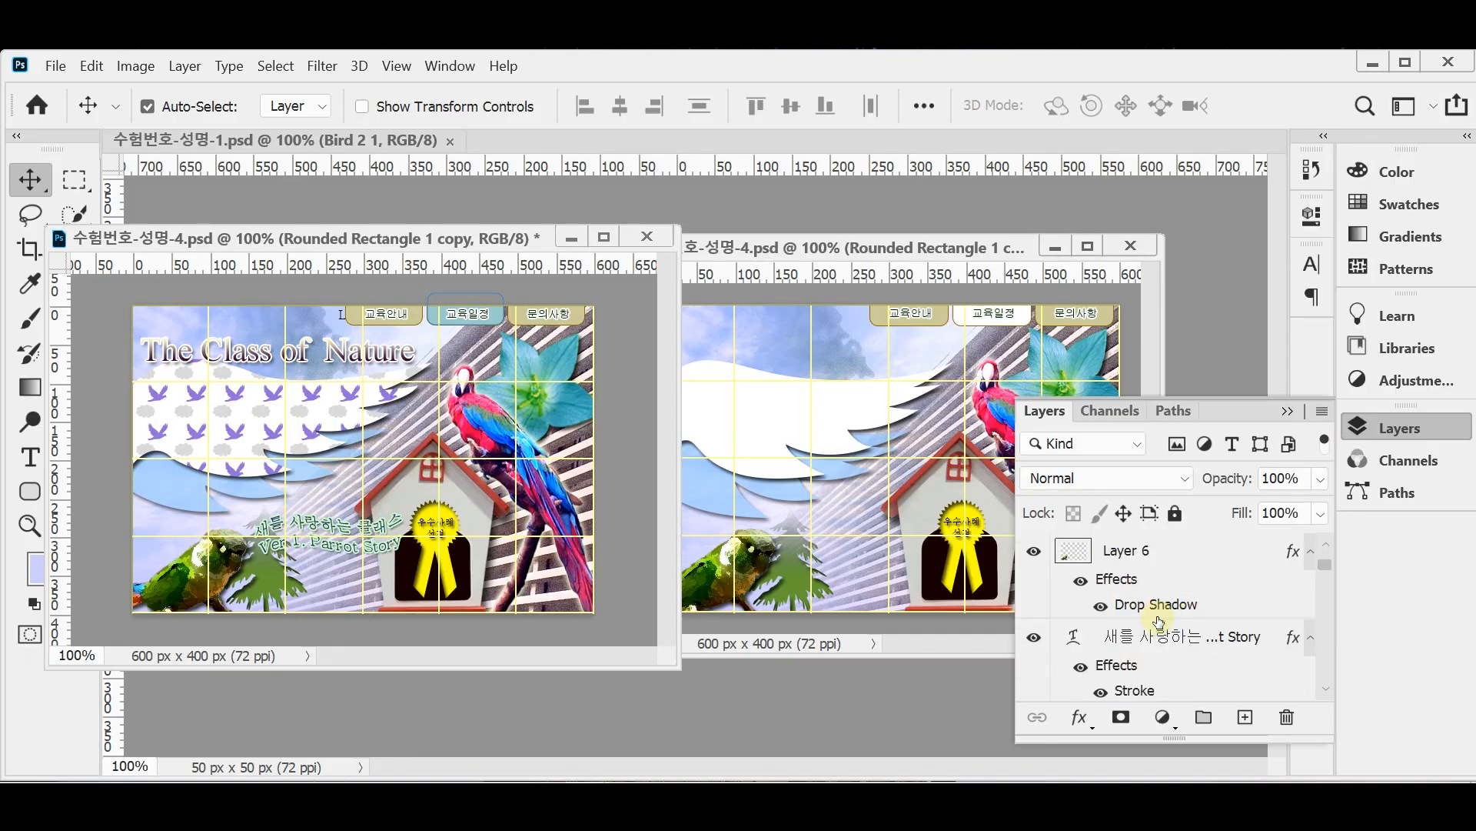
scroll(1159, 621, "down", 3)
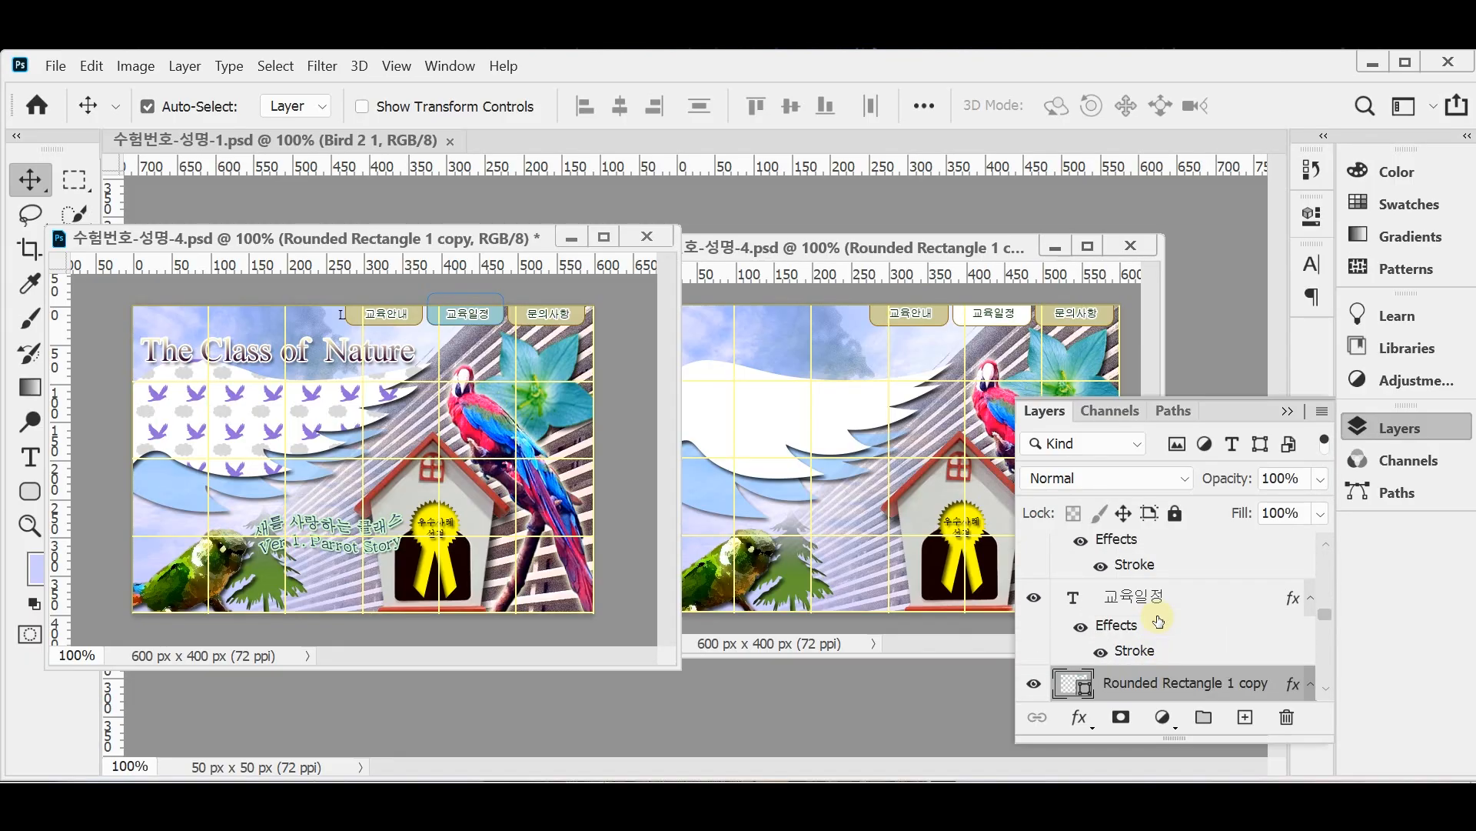
double_click(1073, 683)
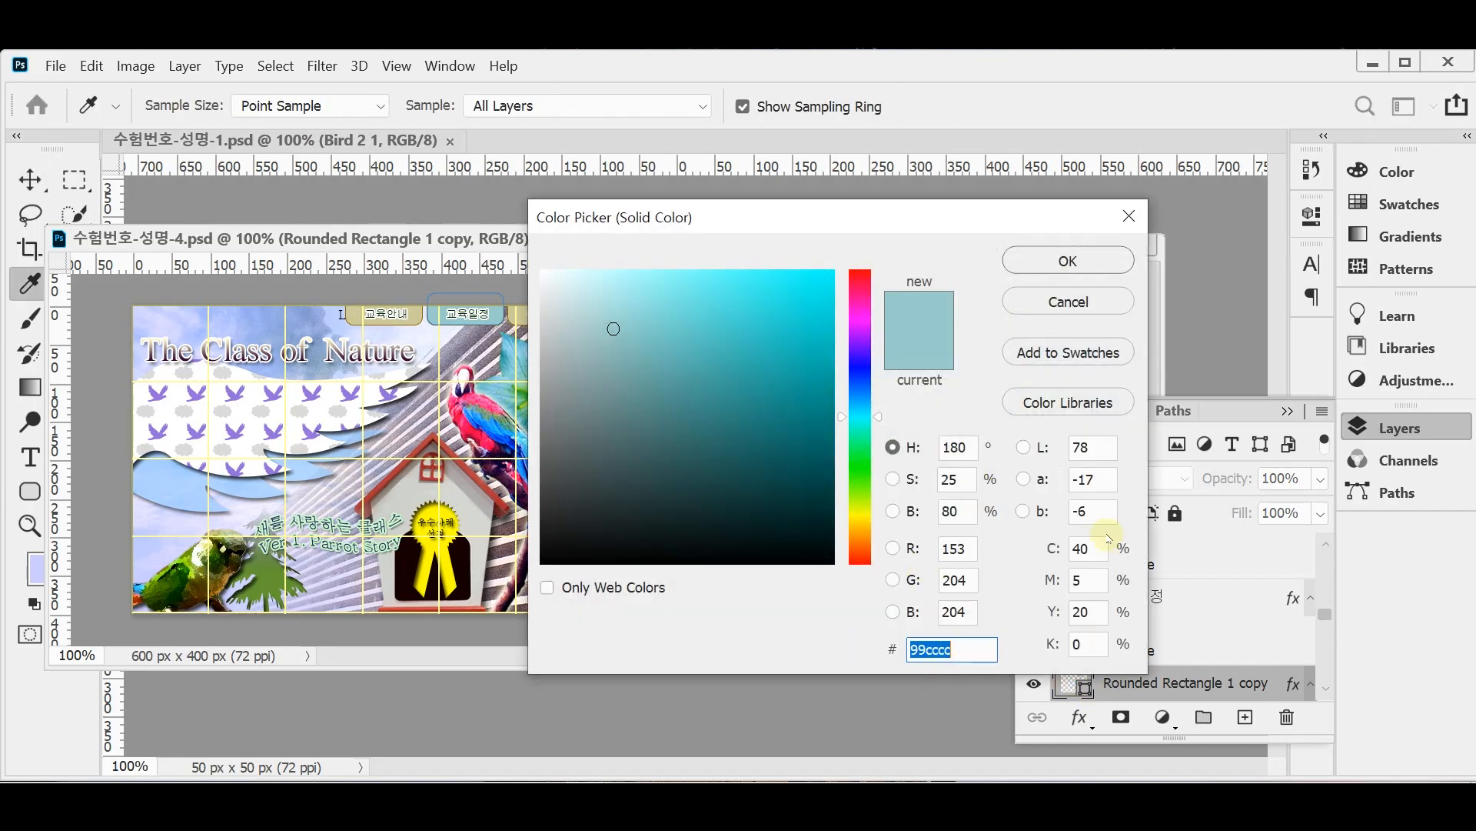
left_click(1089, 260)
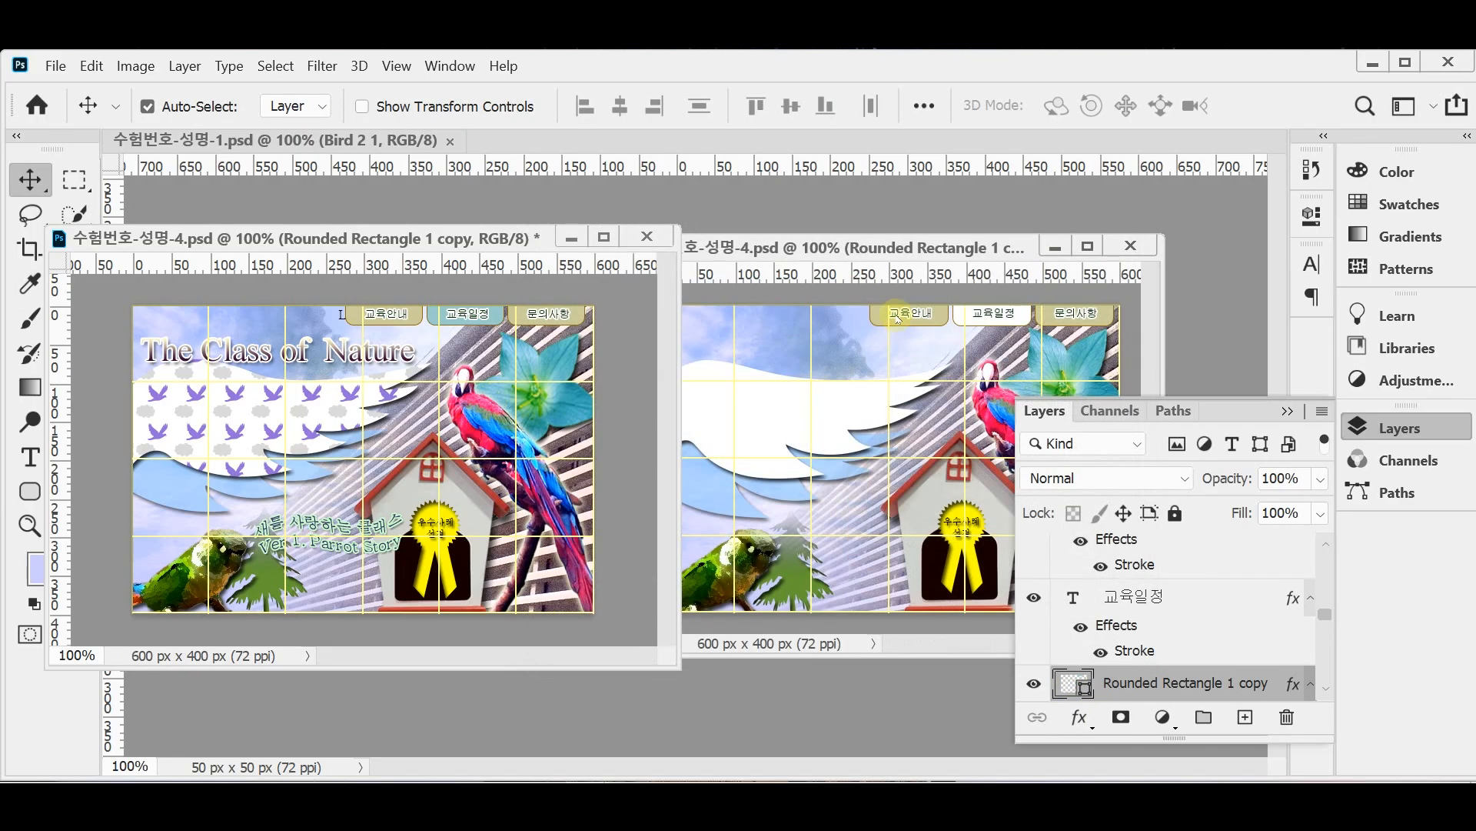
- Set the fill colour of the 교육일정 button in the working banner to 99cccc and save the document
left_click(1026, 321)
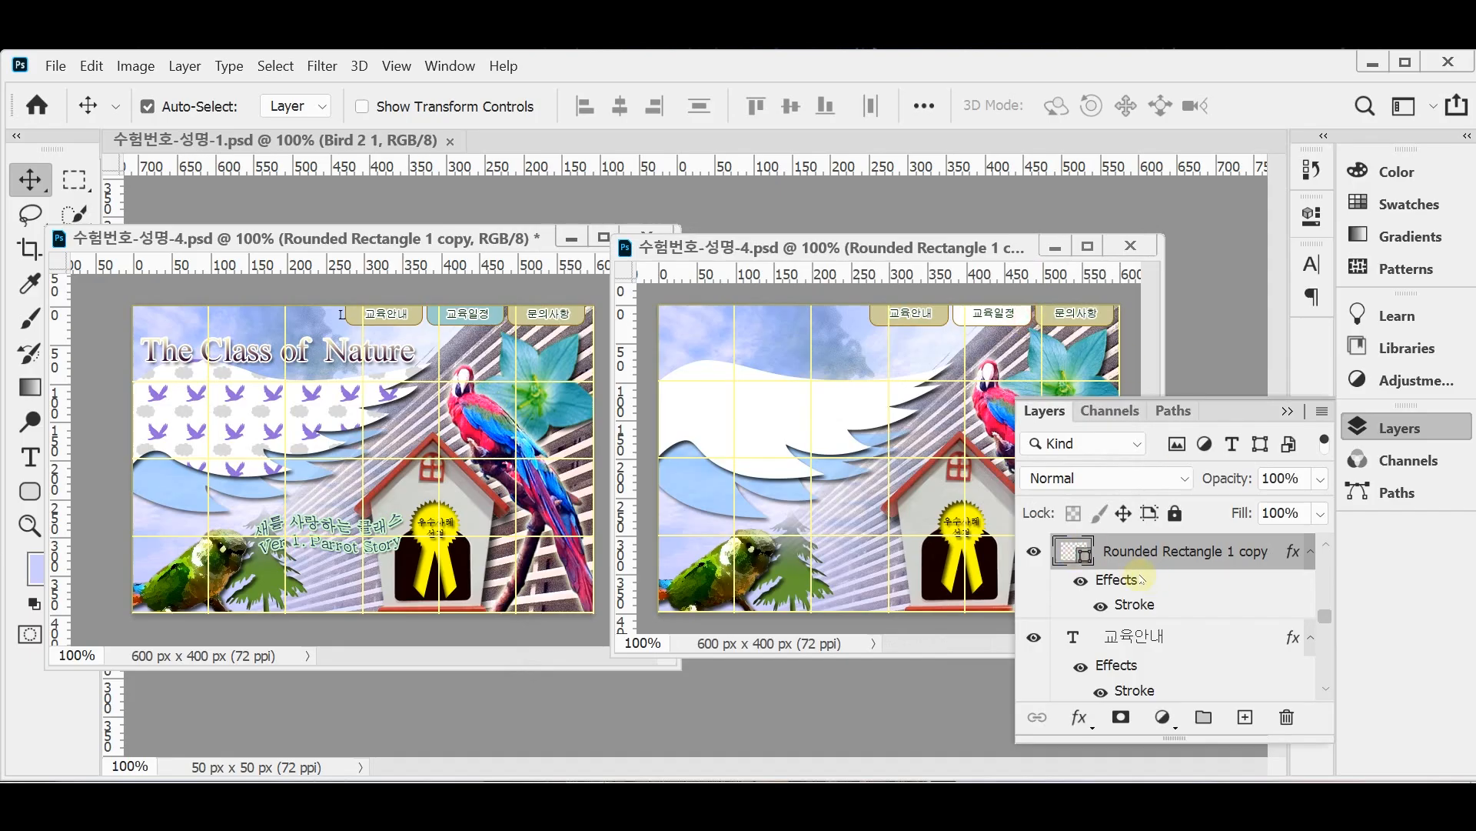
double_click(1077, 552)
type("99cccc")
left_click(1068, 261)
key("ctrl+s")
left_click(1447, 432)
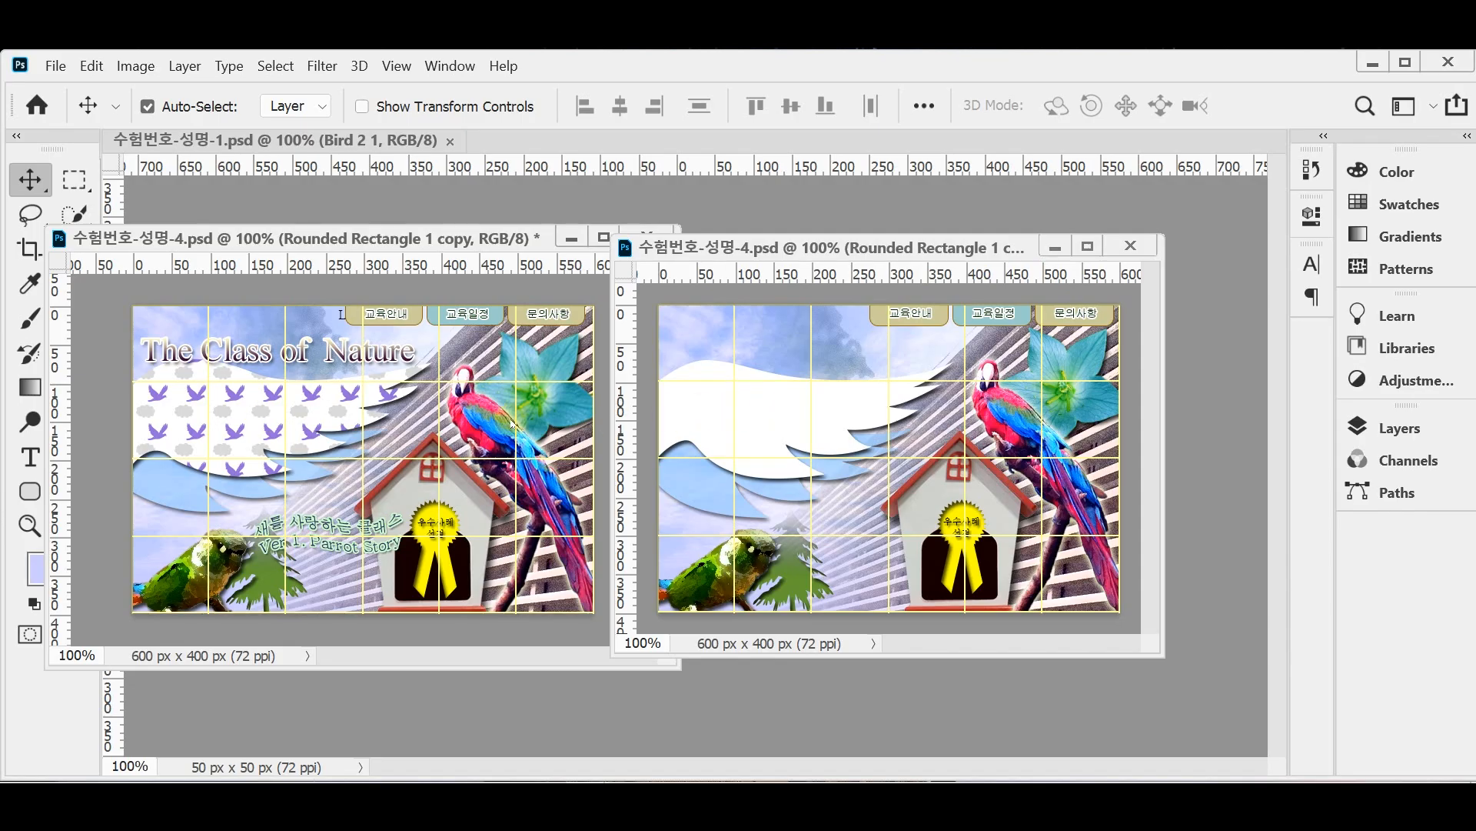
- Minimize the finished reference and float the pattern document 수험번호-성명-1.psd beside the working banner
left_click(572, 238)
left_click_drag(232, 145, 296, 208)
left_click_drag(813, 250, 871, 233)
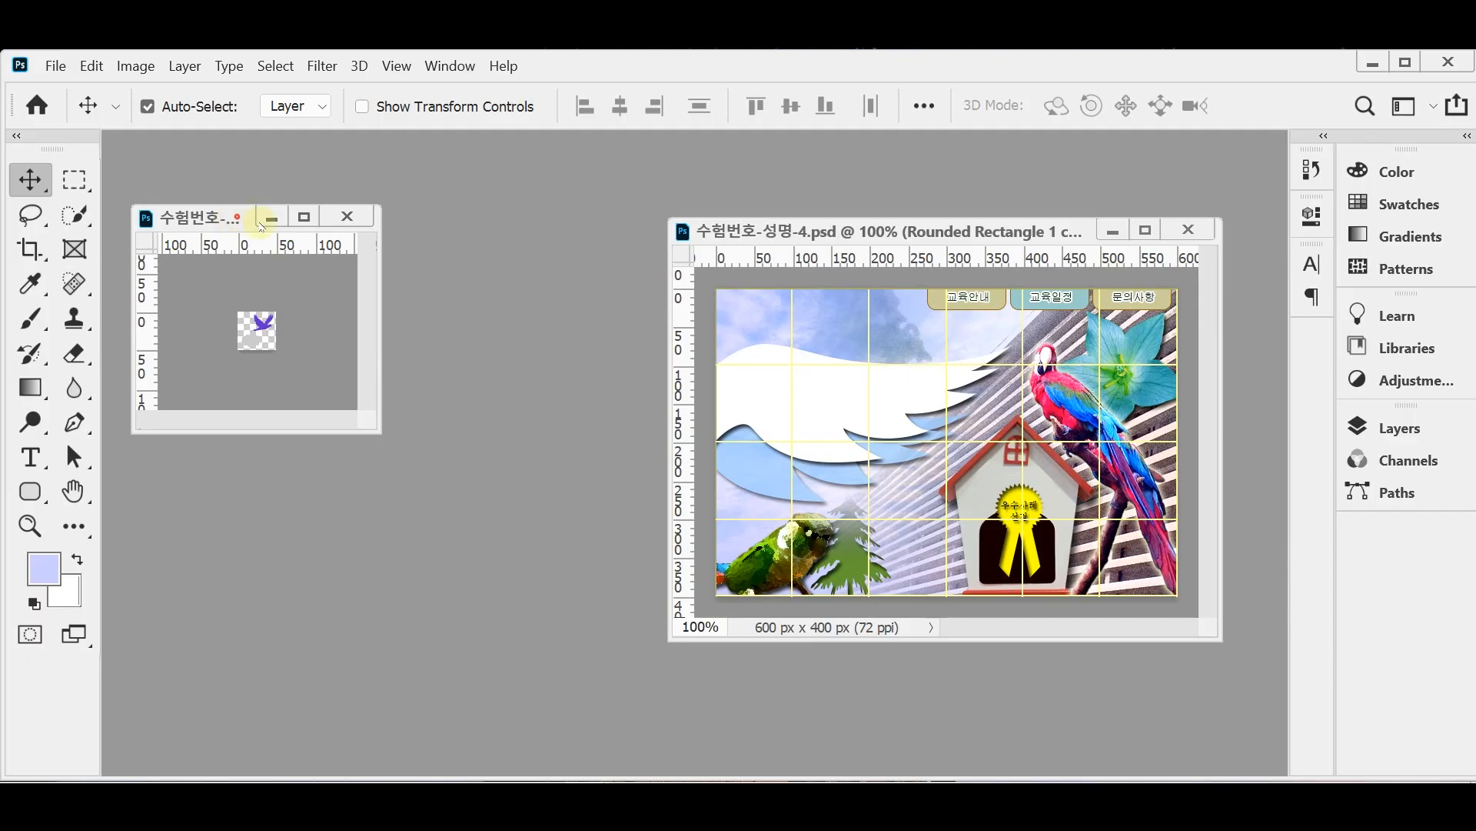
left_click_drag(323, 212, 391, 232)
- Enlarge the pattern document's window at 600% zoom and examine its Cloud 1 1 and Bird 2 1 layers
left_click(377, 381, "ctrl")
left_click(379, 386, "ctrl")
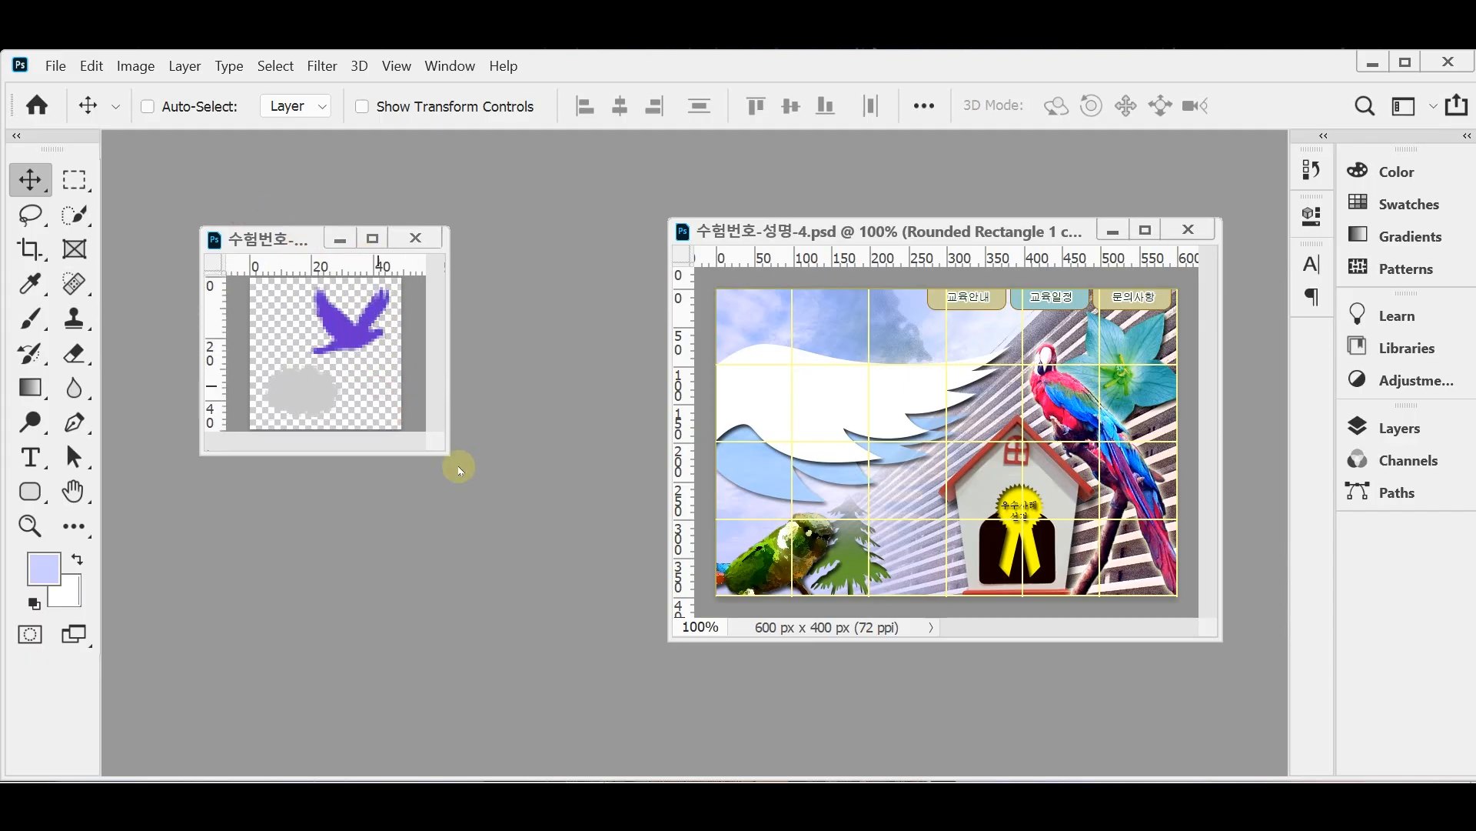
left_click_drag(448, 453, 584, 606)
left_click(428, 419, "ctrl")
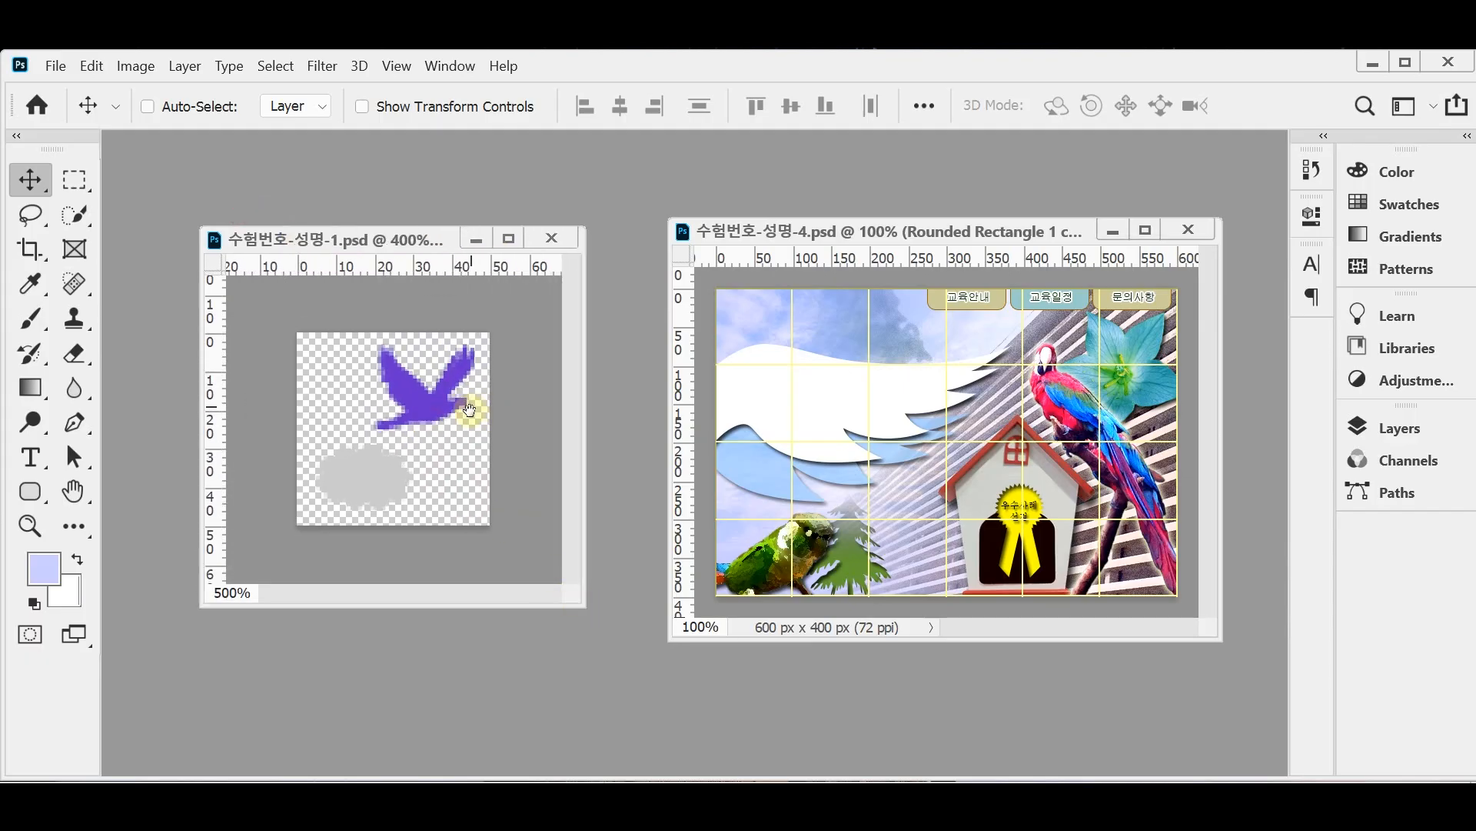
left_click(484, 415, "ctrl")
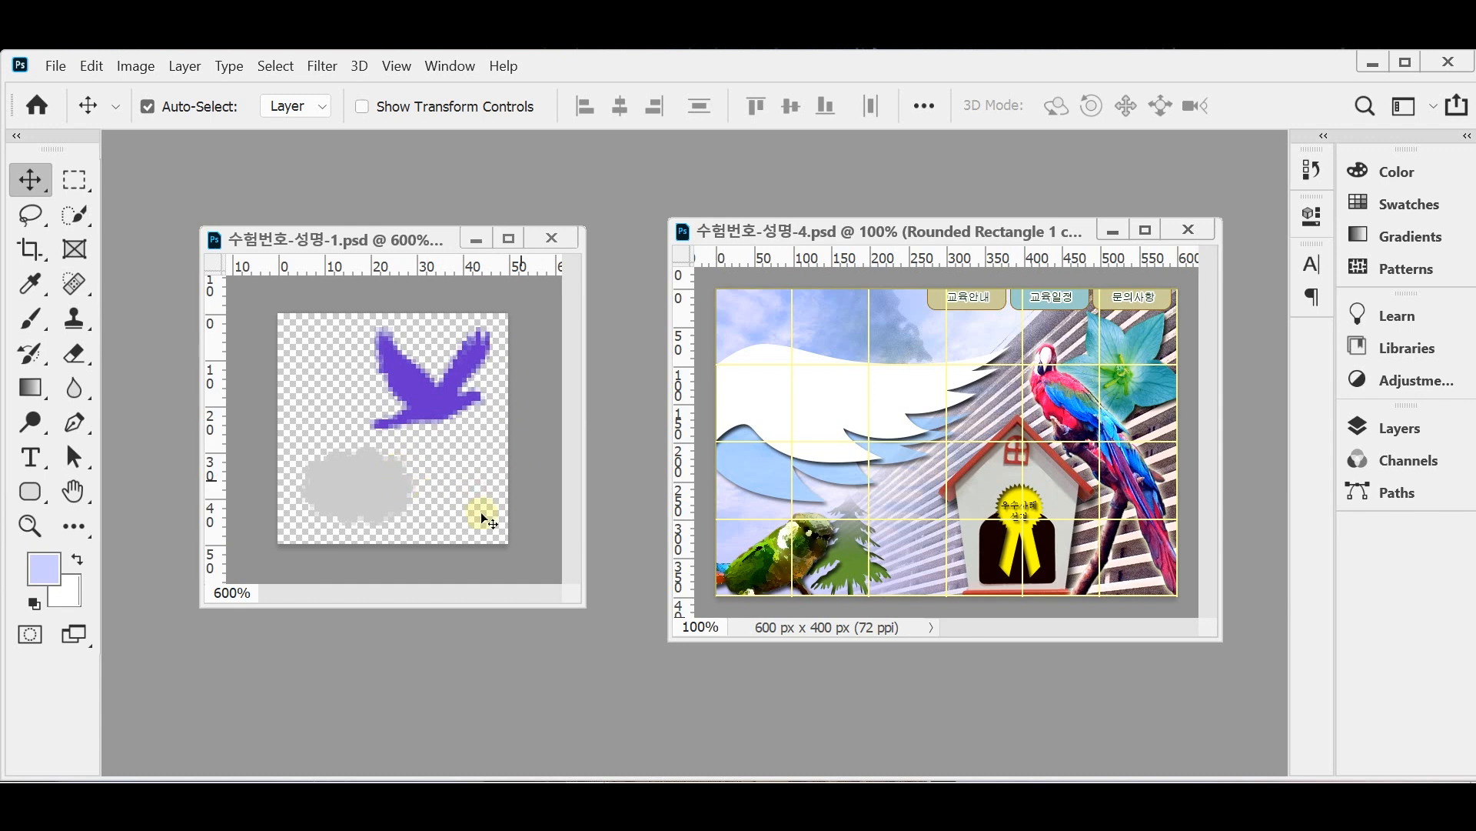
left_click(1387, 442)
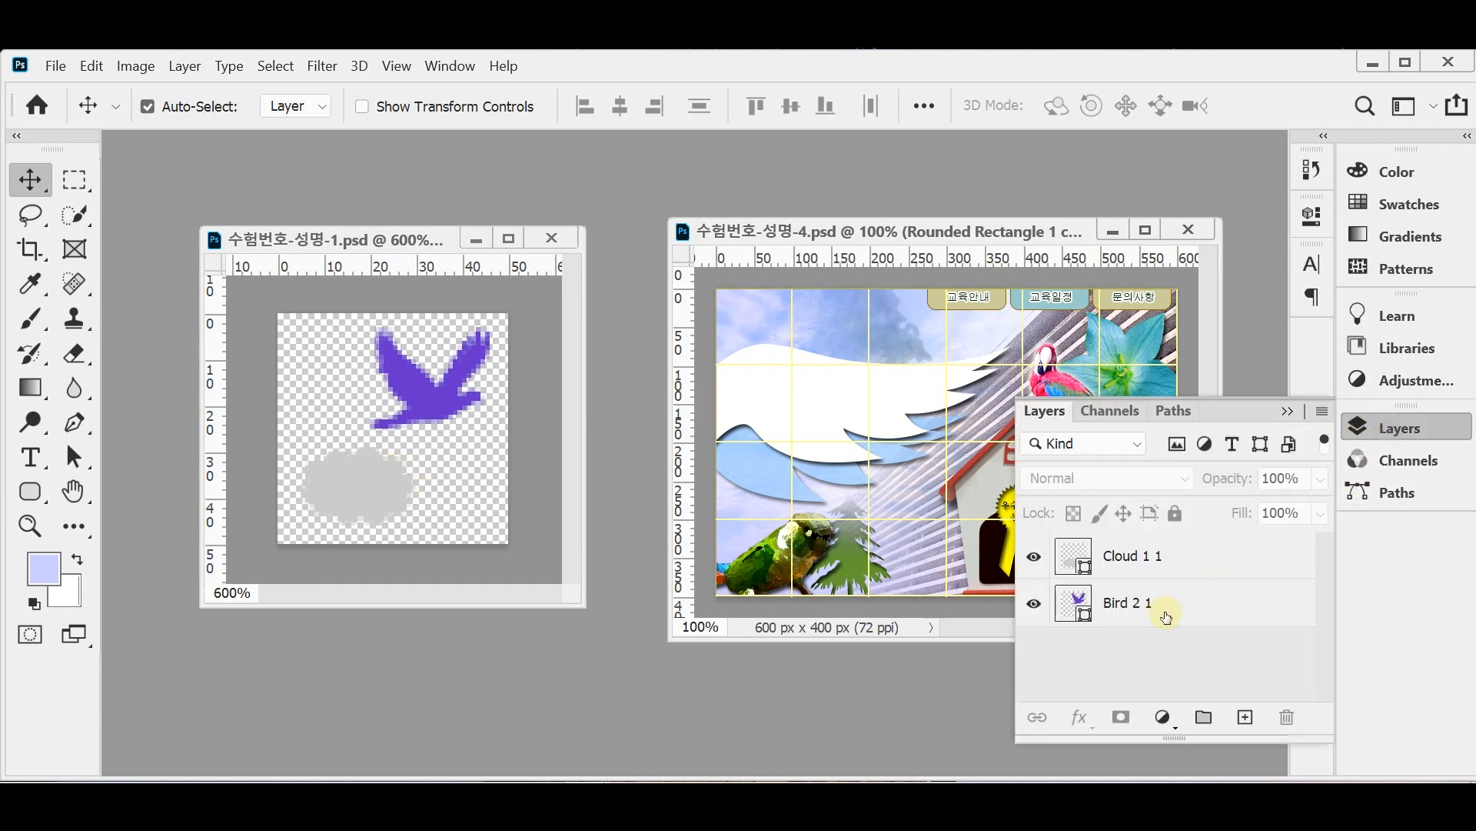
left_click(1127, 603)
left_click(1137, 557)
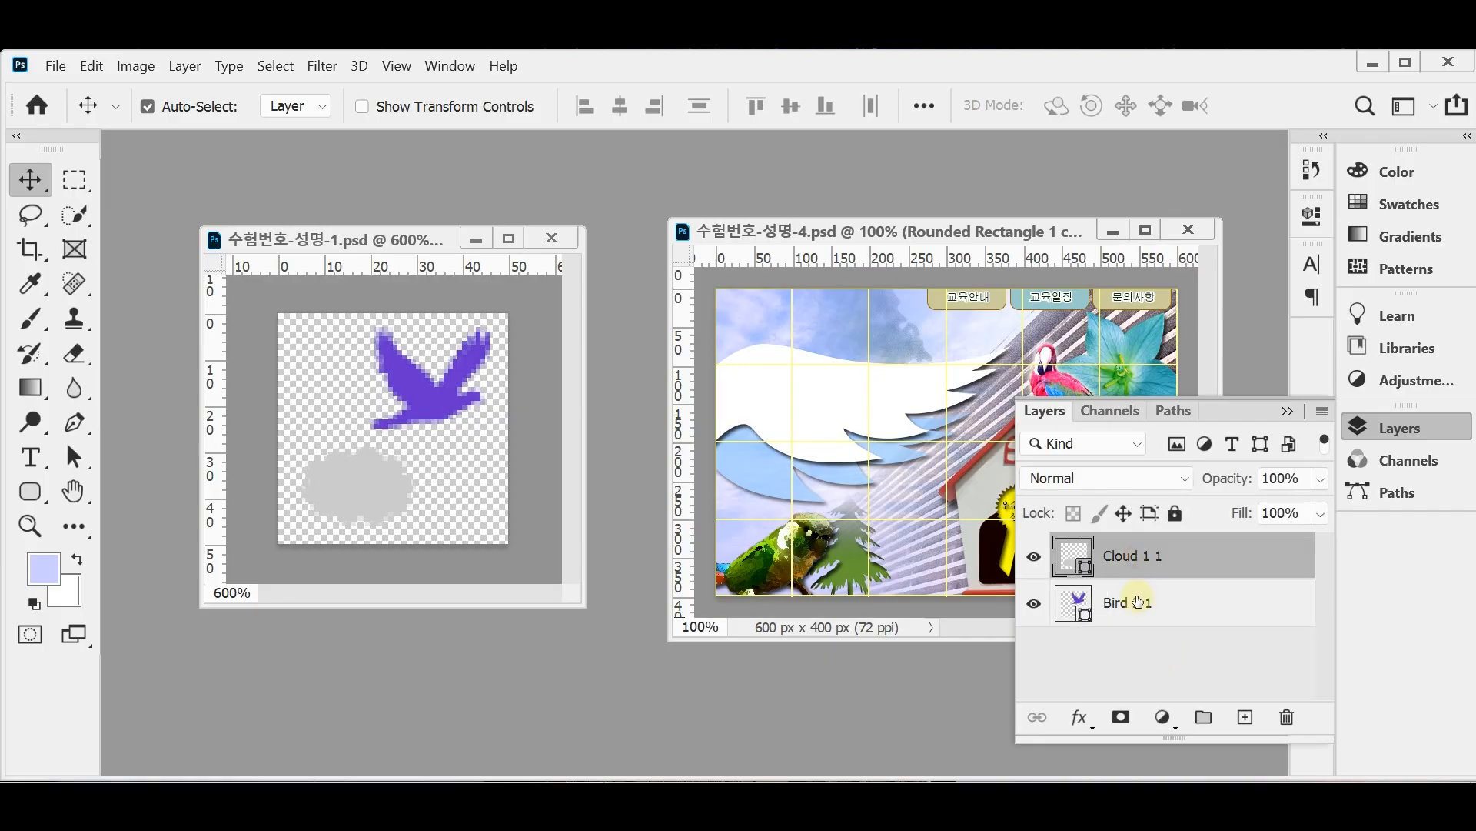
left_click(1137, 603)
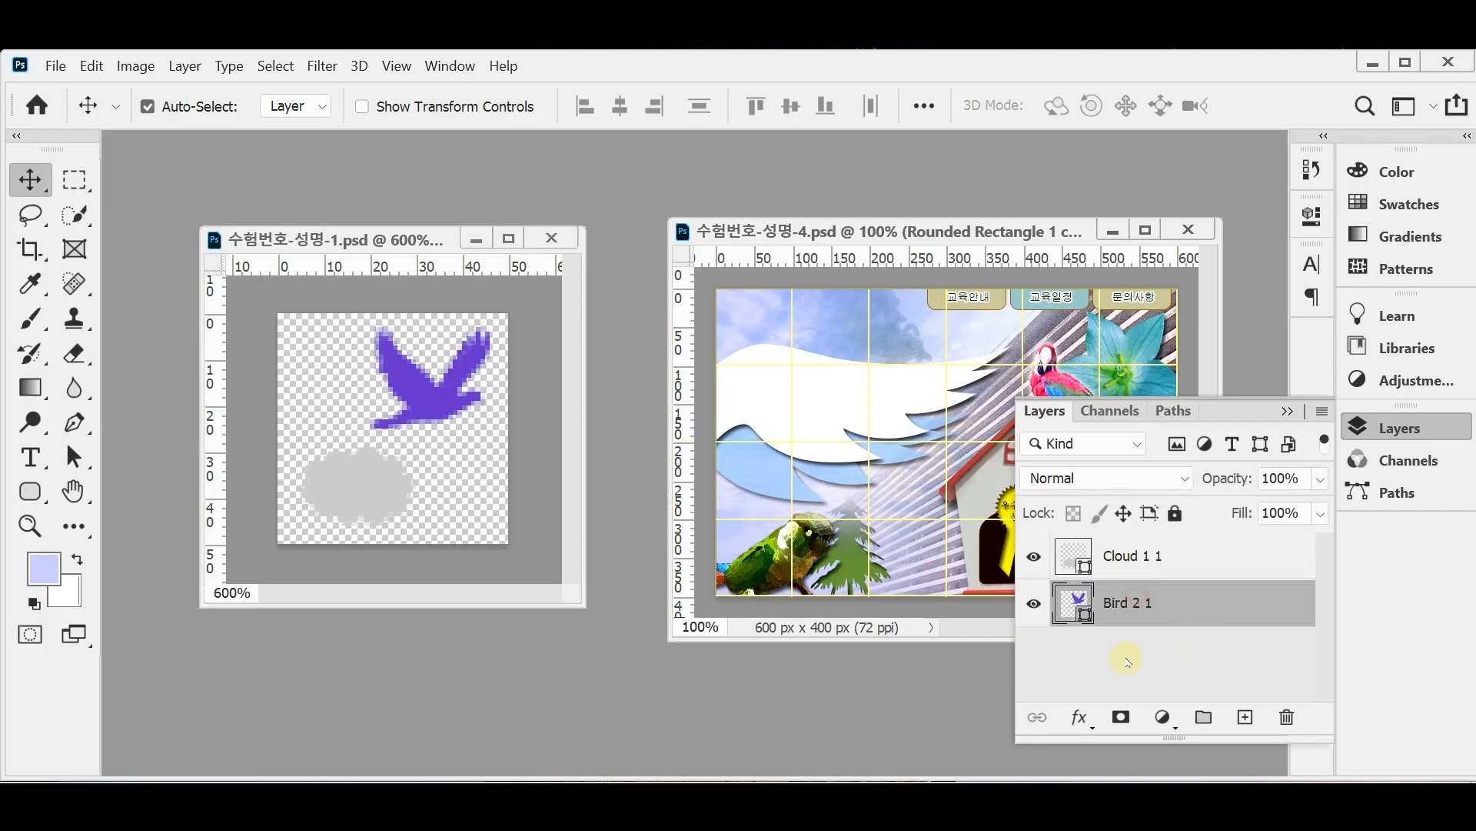
- Save the pattern document, switch to 수험번호-성명-4.psd and select its Background layer
key("ctrl+s")
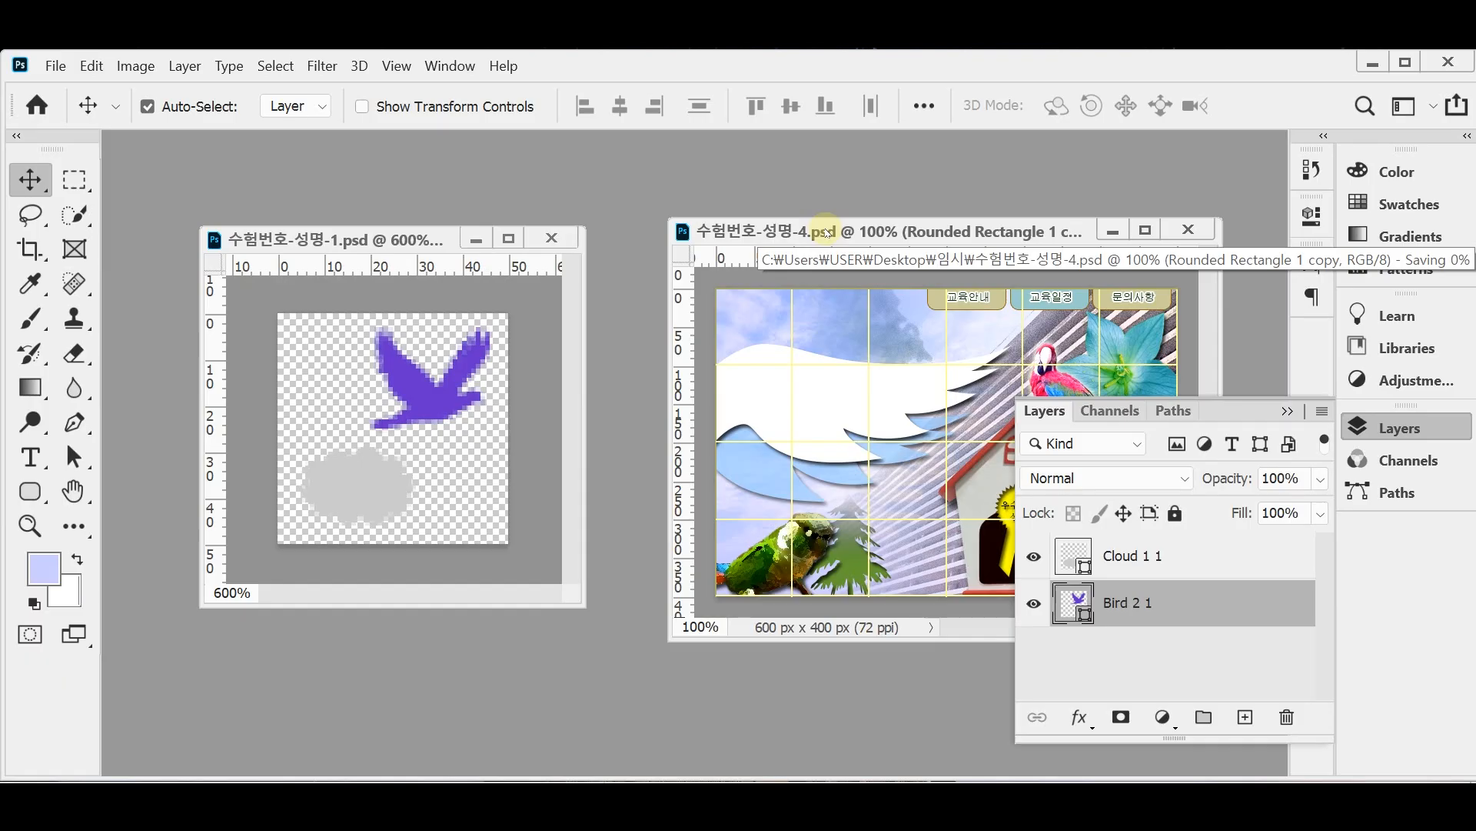
left_click(827, 232)
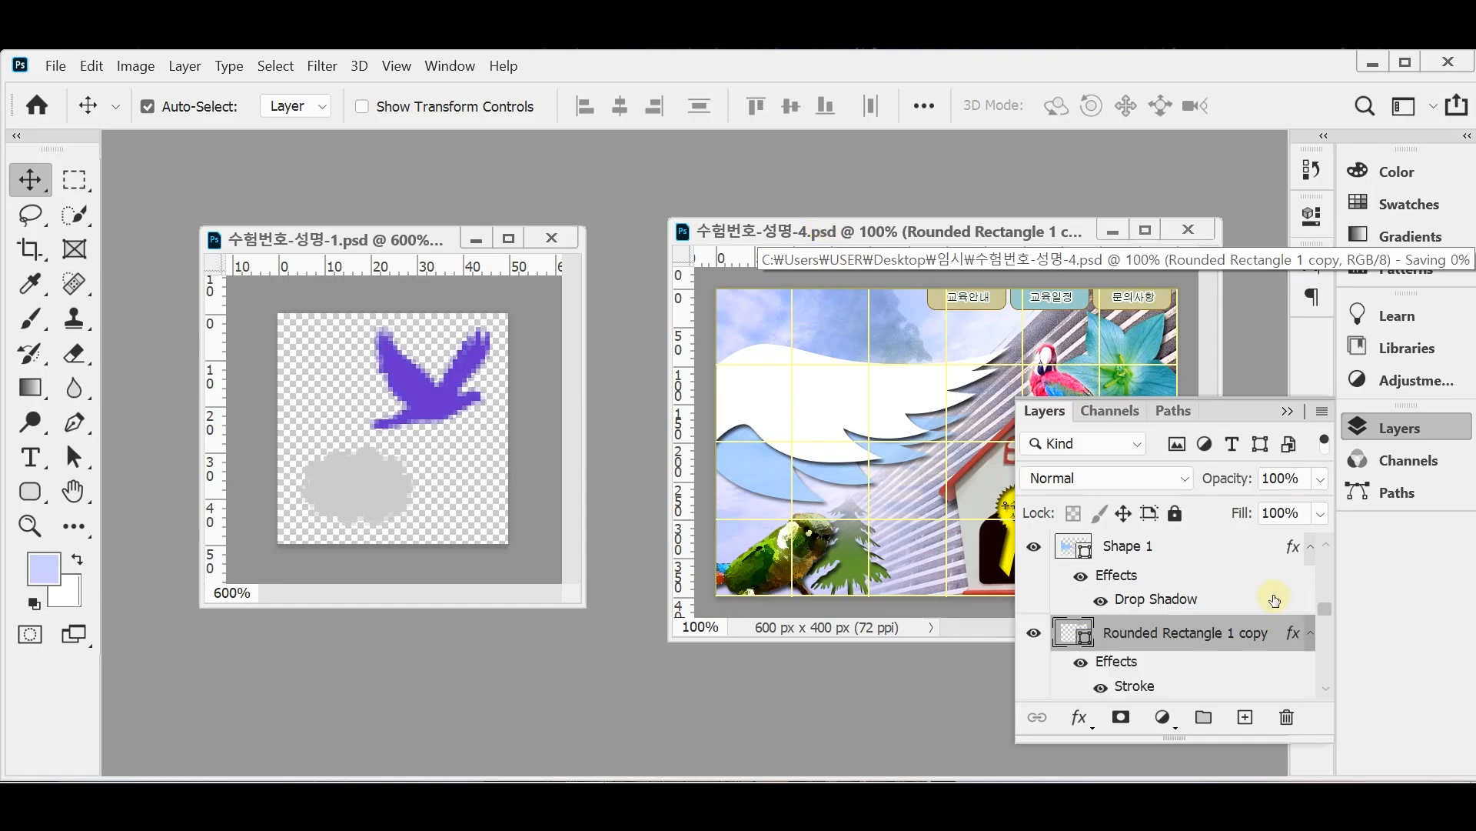
scroll(1276, 602, "down", 5)
left_click(1075, 684)
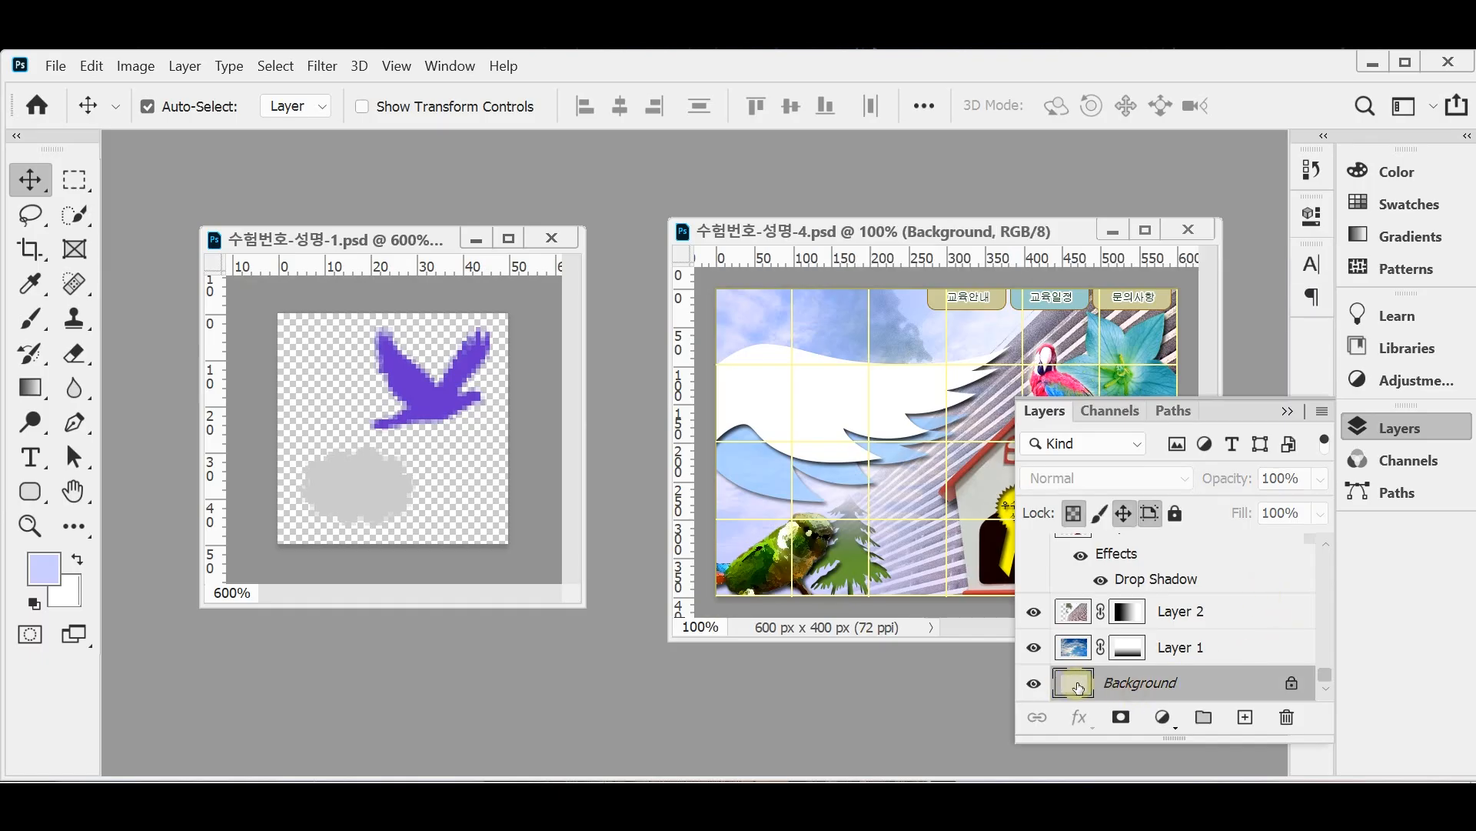
- Fill the working banner's Background layer with the light lavender foreground colour and return to the pattern document
key("alt+BackSpace")
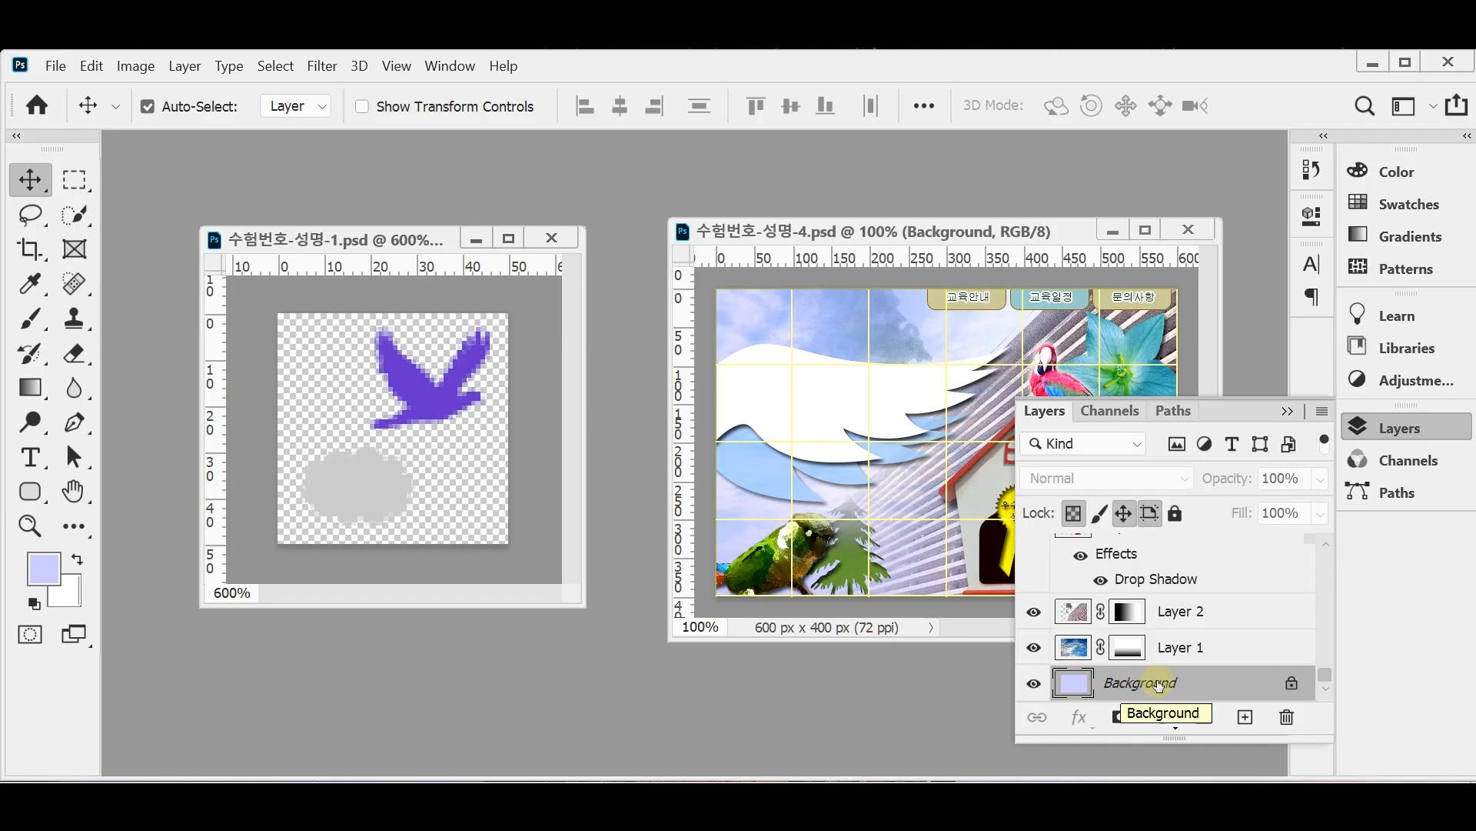
scroll(1162, 665, "up", 8)
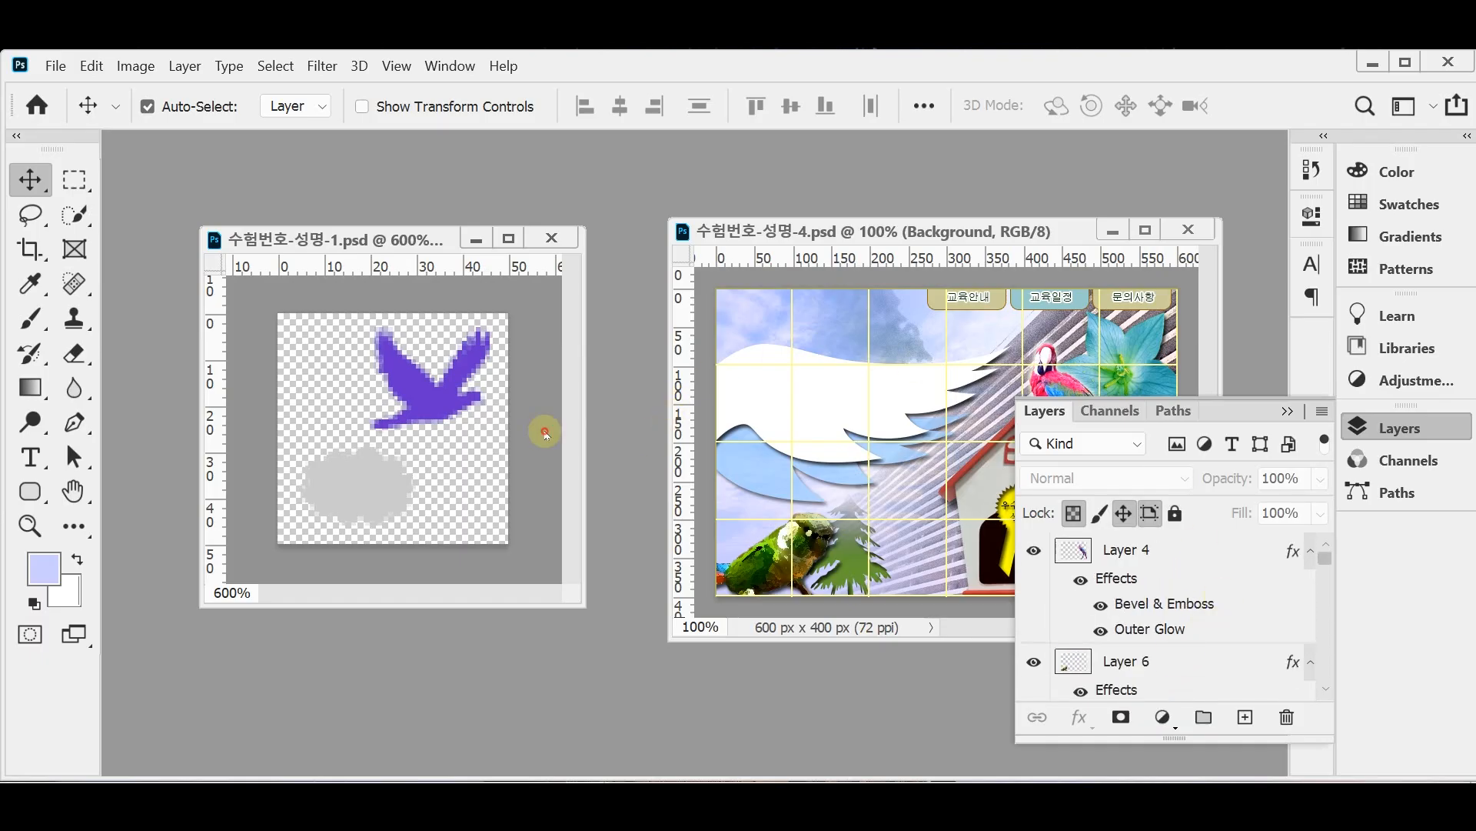
left_click(543, 428)
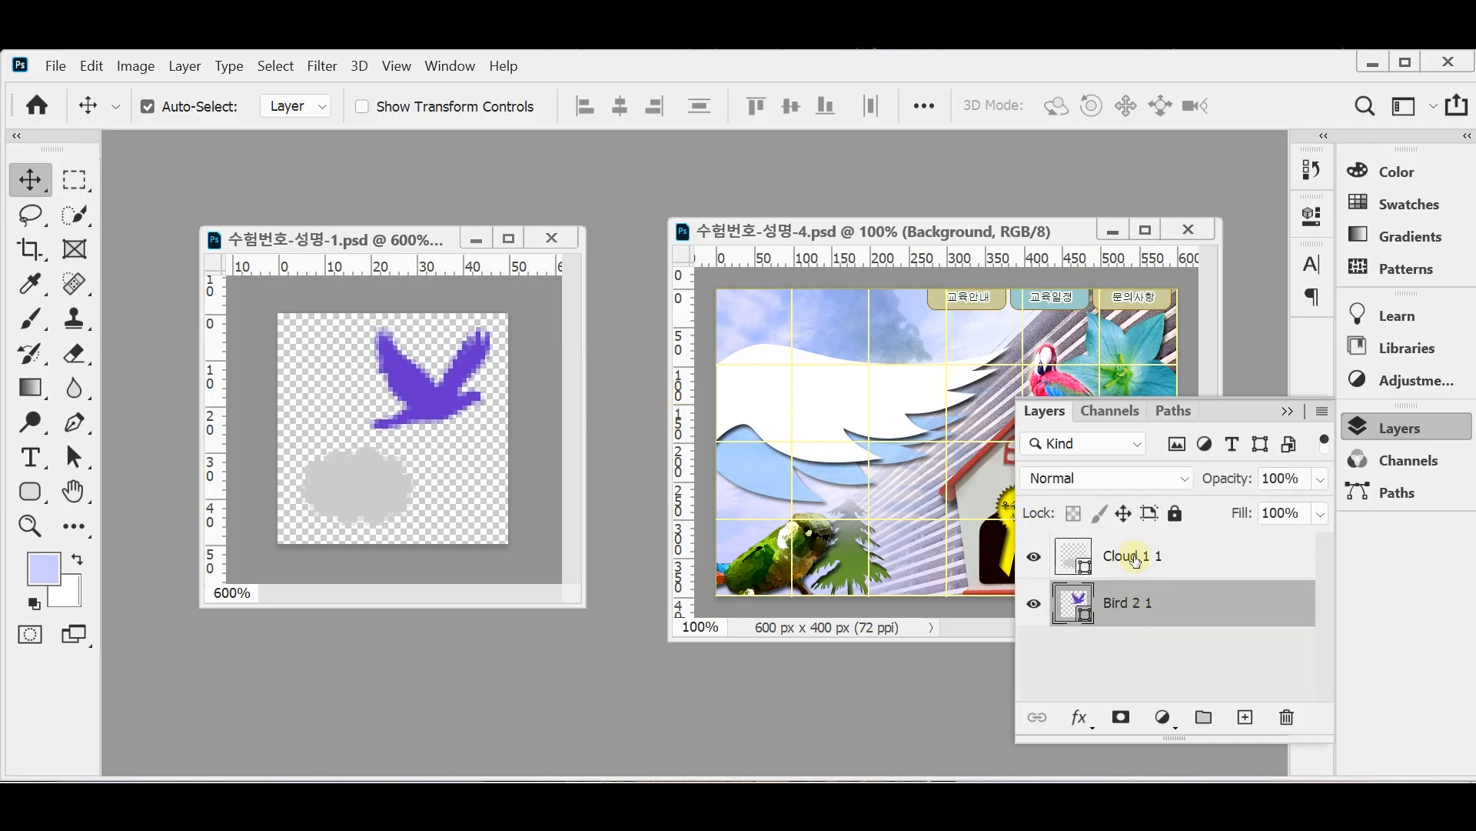
left_click(455, 460)
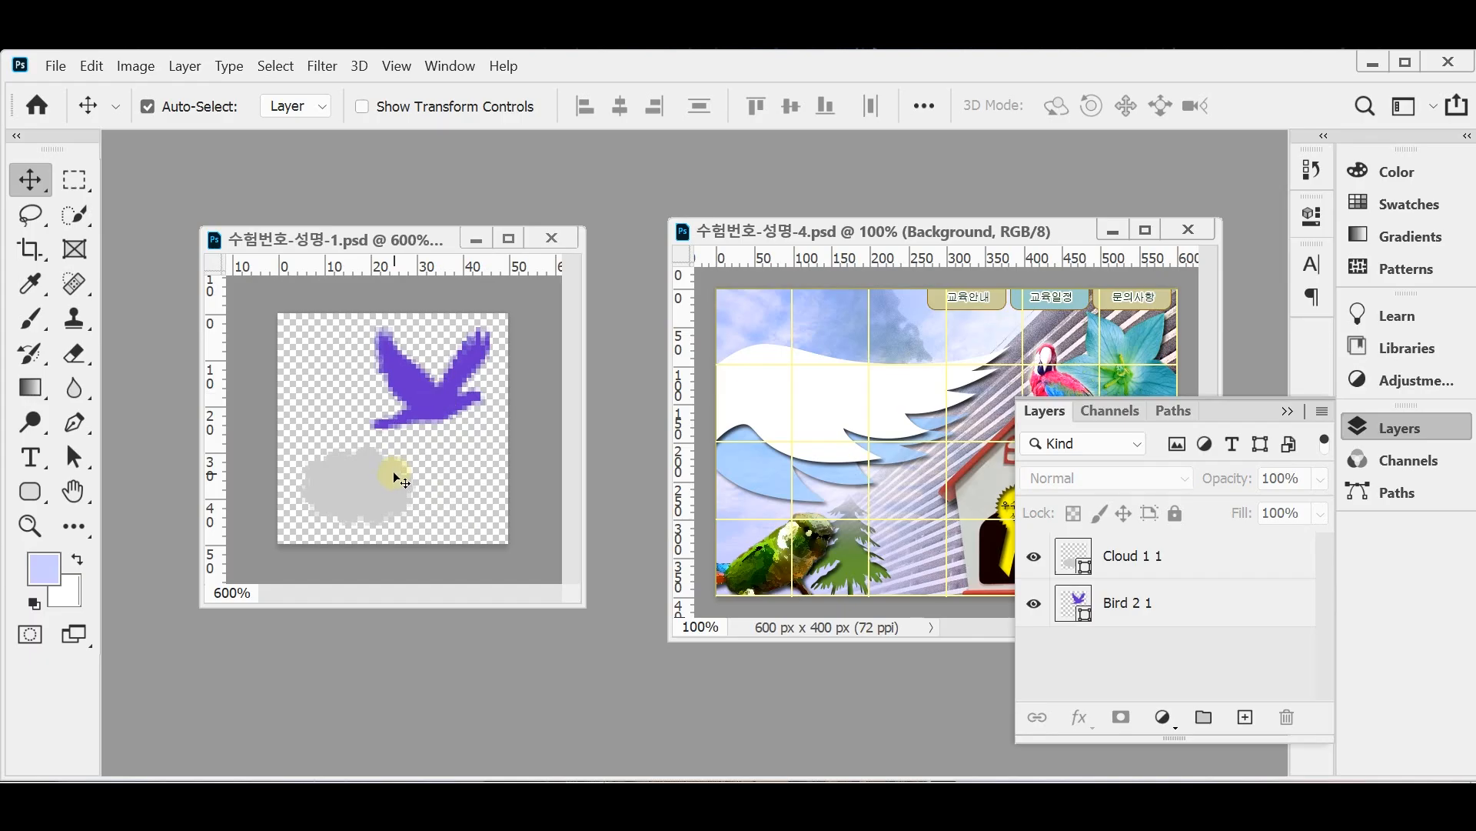
left_click(1375, 429)
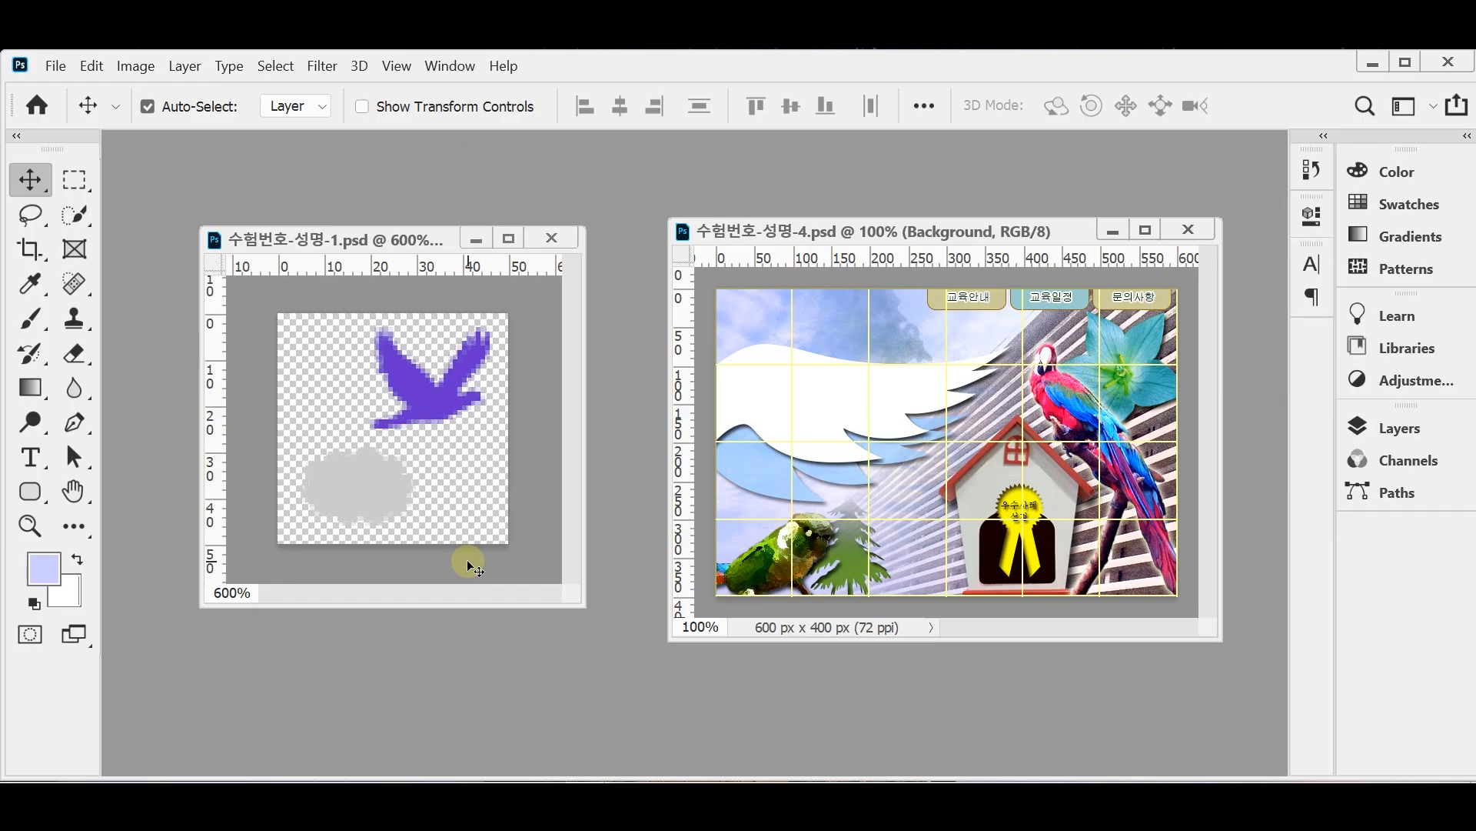
- Create a new 50 × 50 pixel RGB document at 72 pixels/inch with a transparent background
key("ctrl+n")
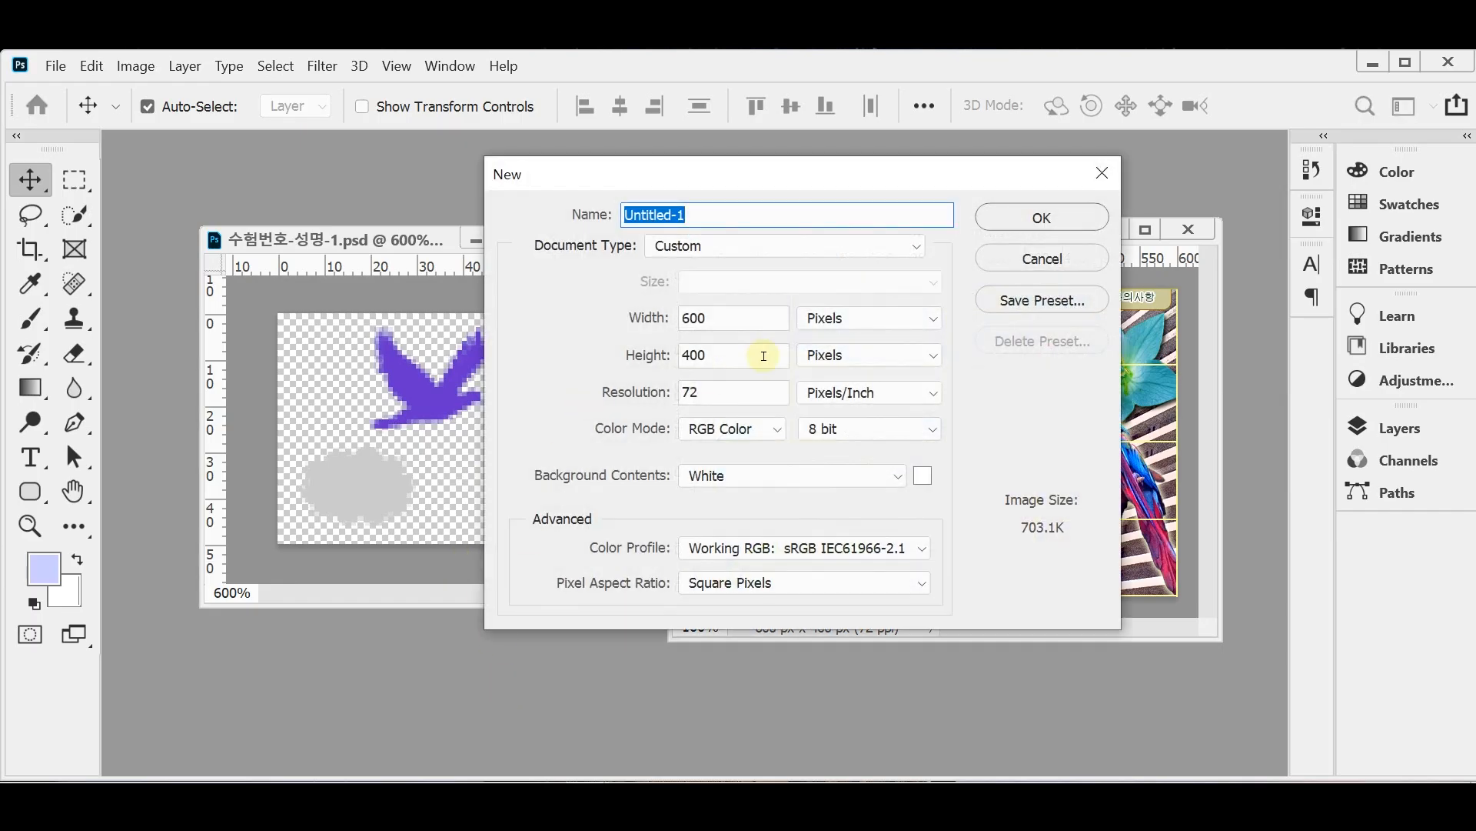
double_click(723, 318)
type("50")
key("Tab")
key("Tab")
type("50")
key("Tab")
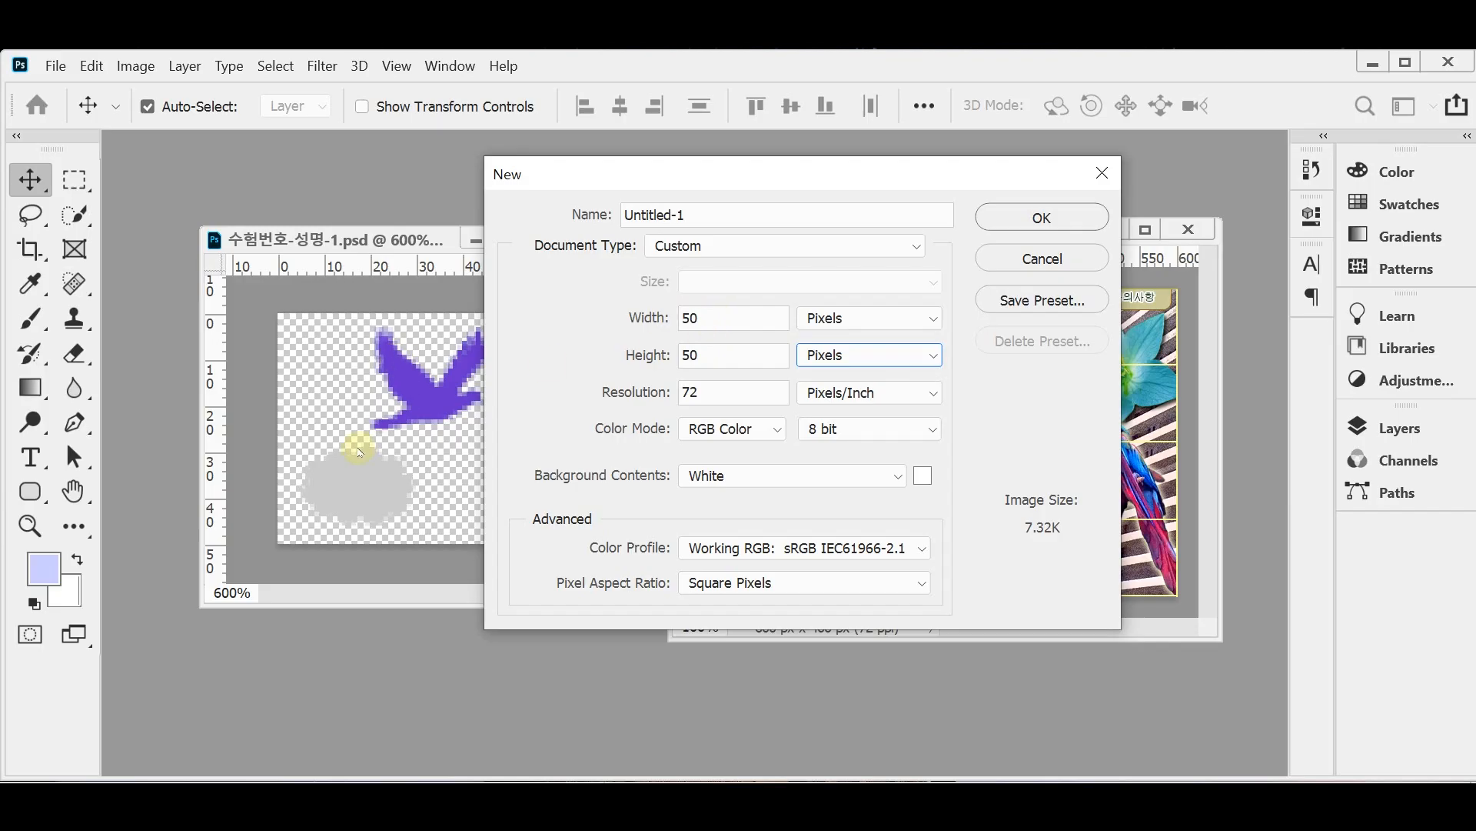
left_click(701, 320)
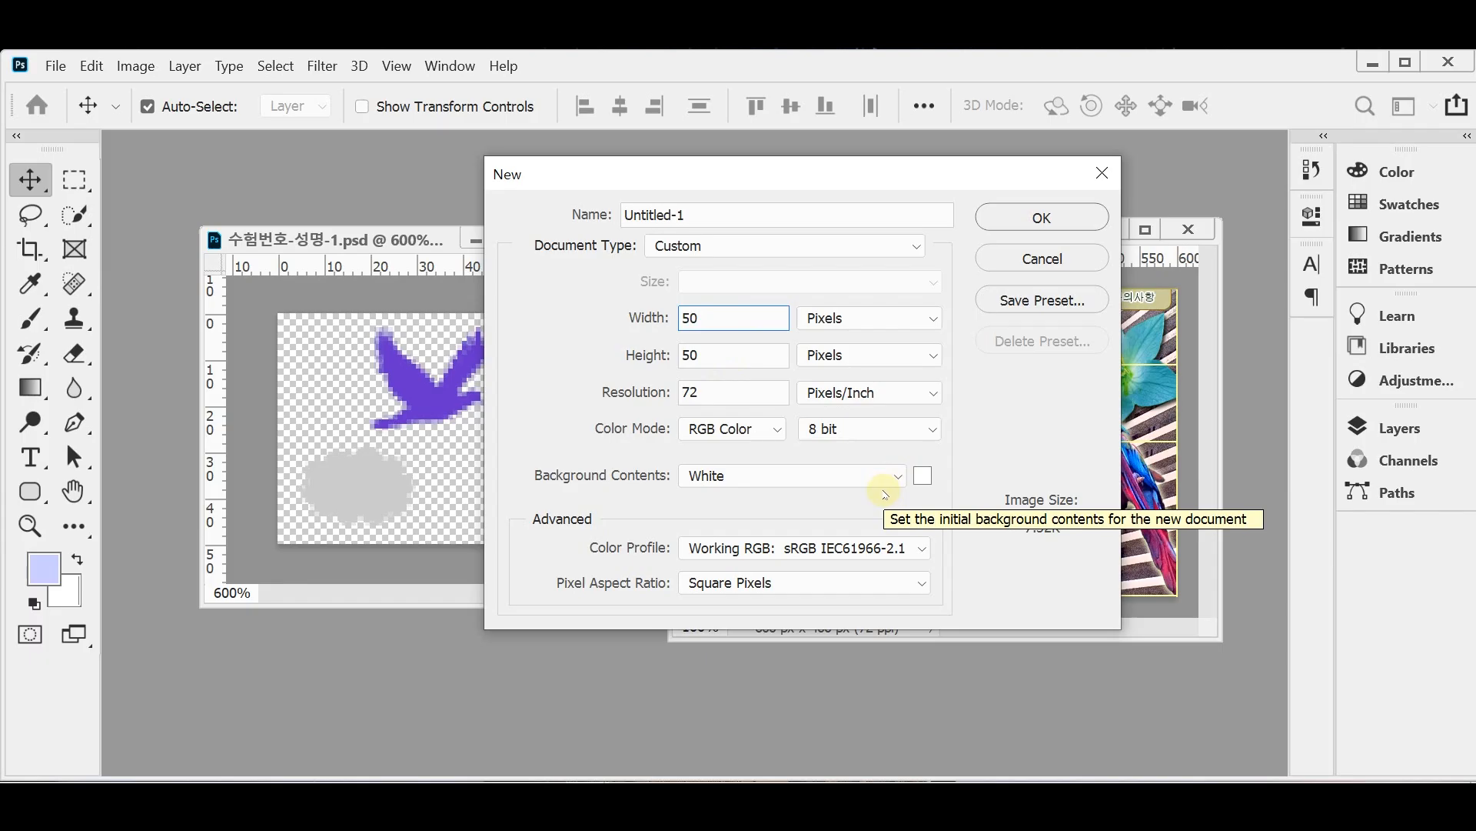
left_click(772, 391)
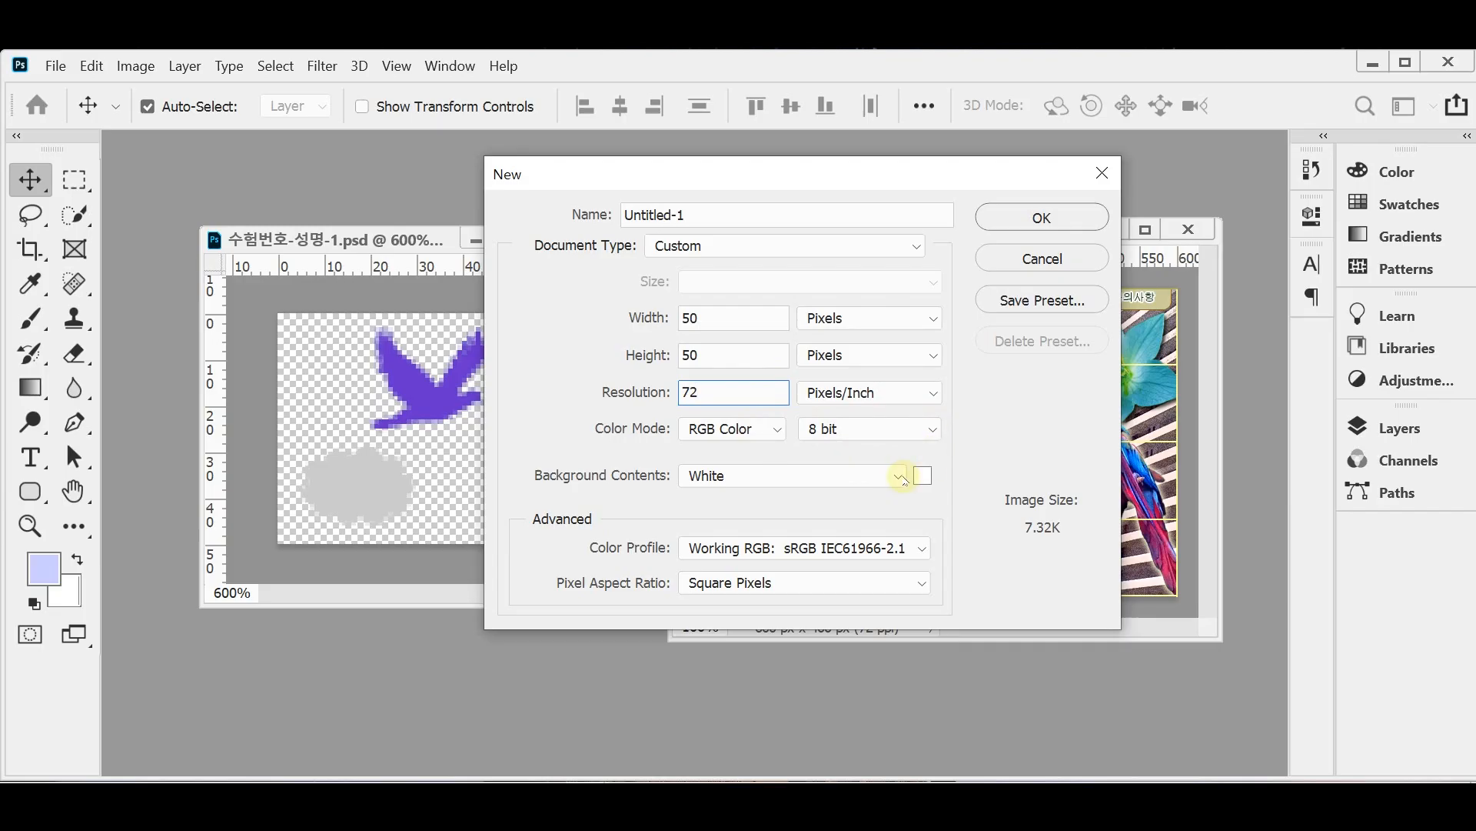
left_click(899, 477)
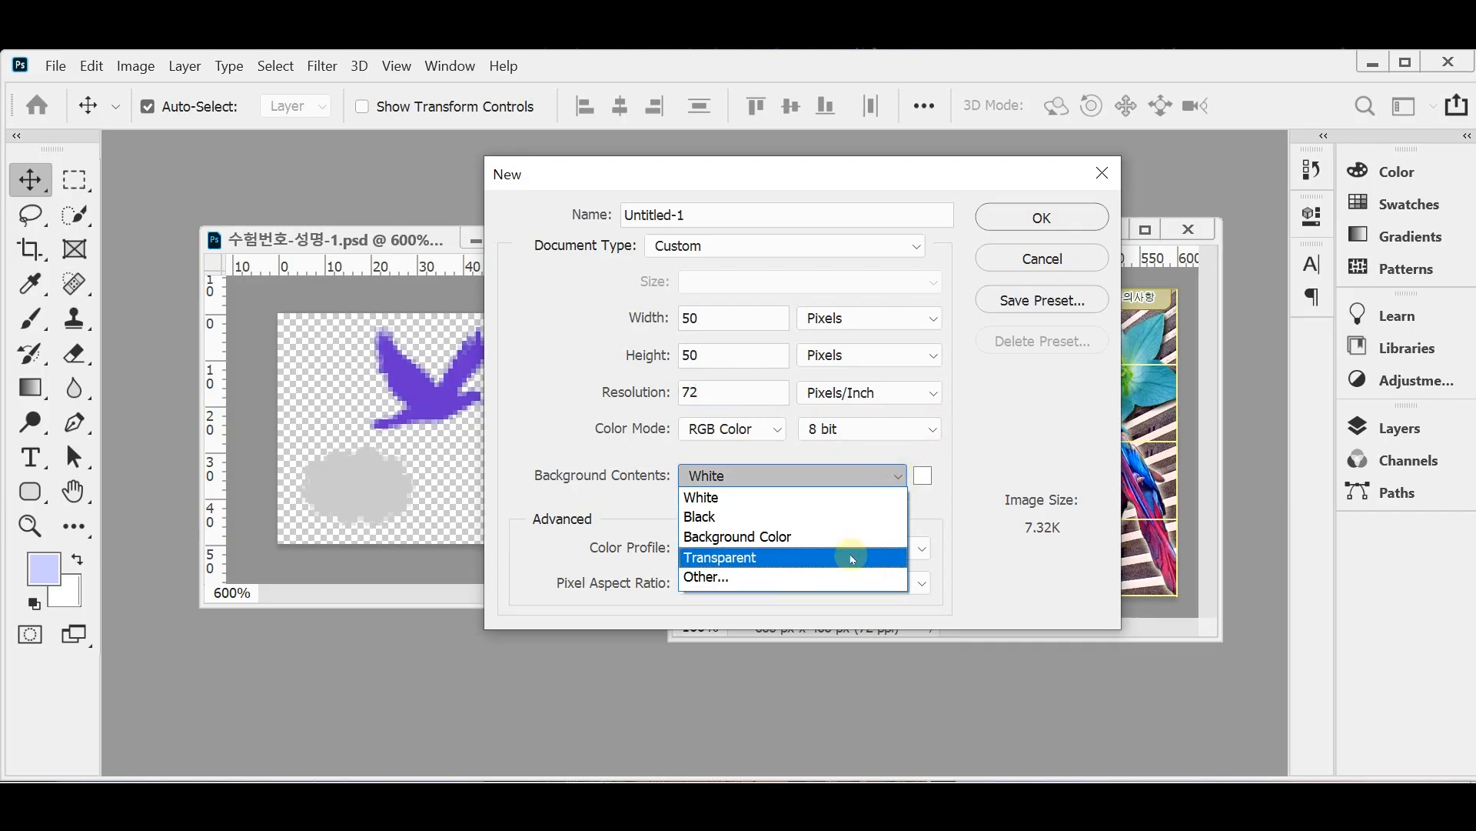
left_click(852, 558)
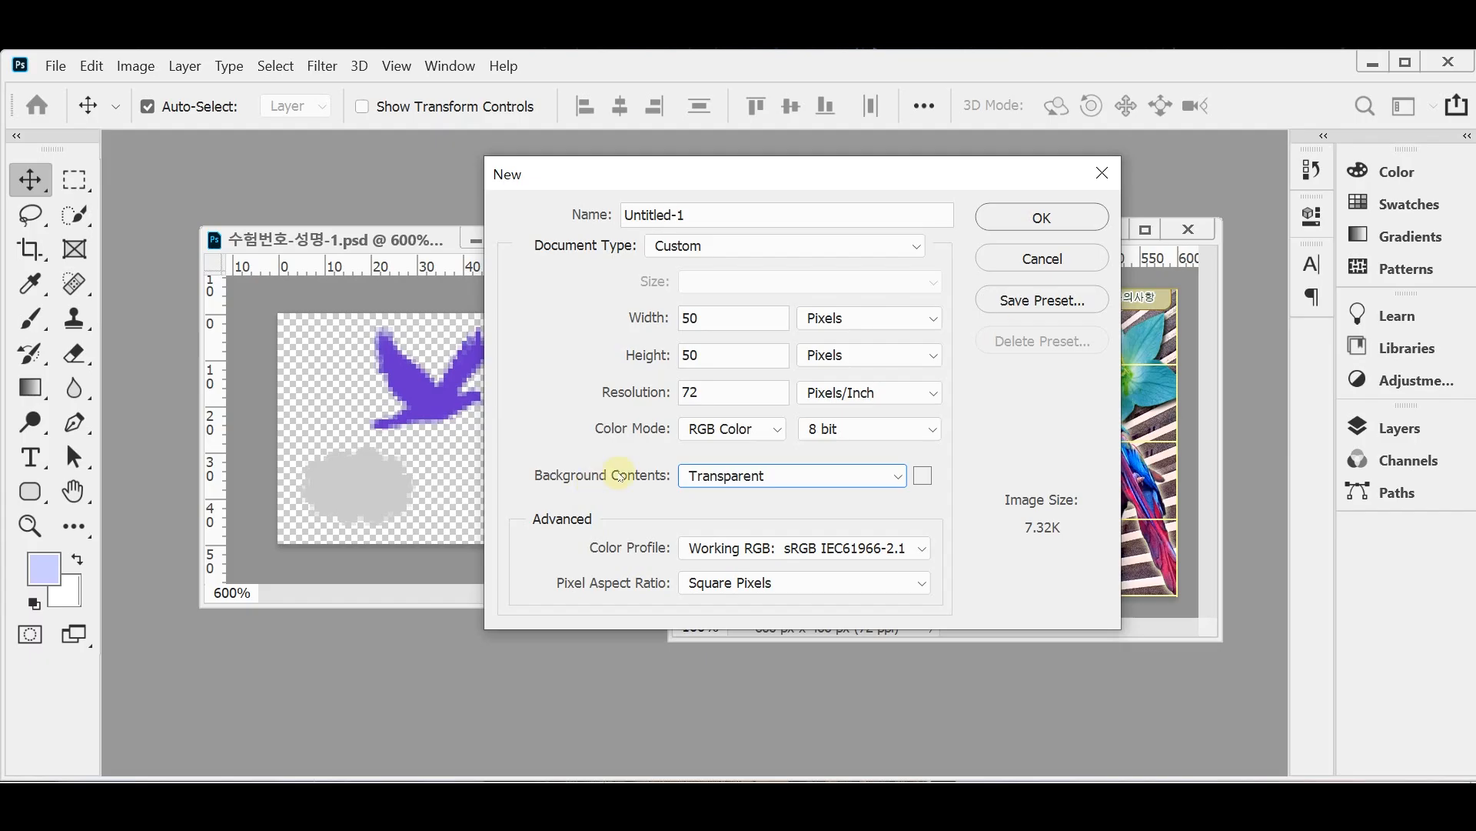
left_click(1042, 217)
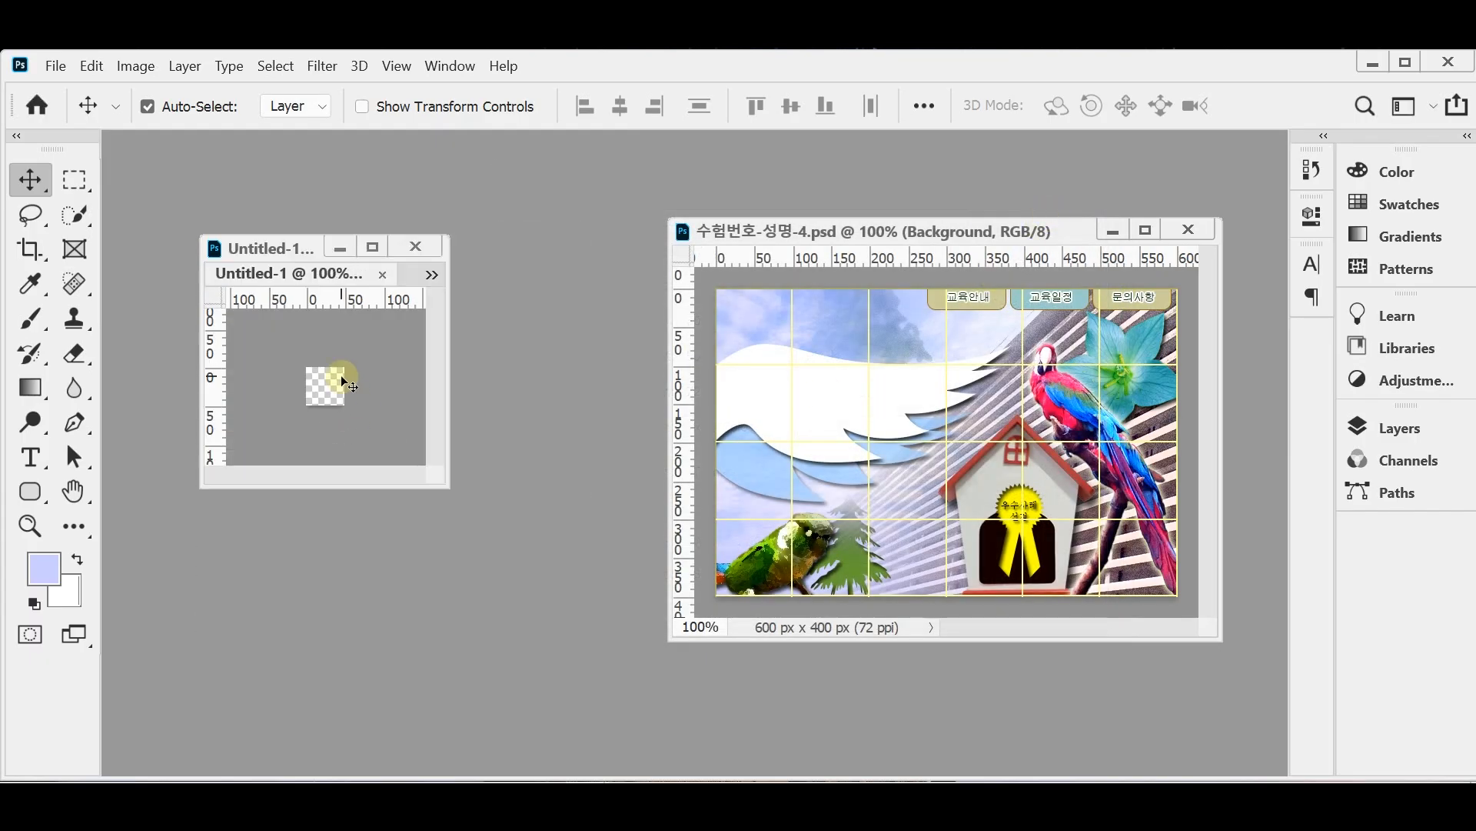
- Enlarge the new blank document's window and view its canvas at 500% zoom
left_click(367, 411, "ctrl")
left_click(365, 410, "ctrl")
left_click(365, 410, "ctrl")
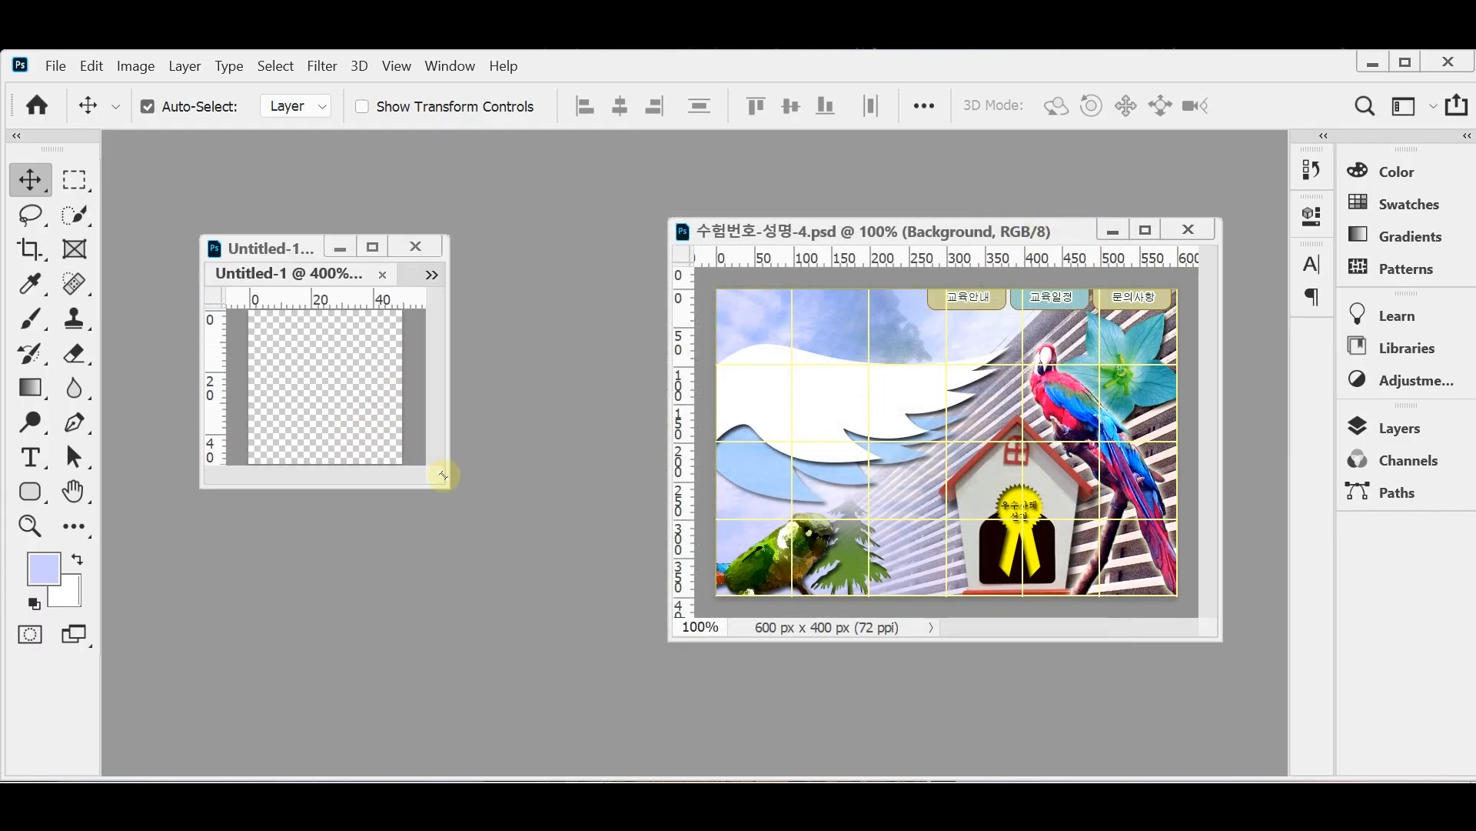
left_click_drag(449, 488, 555, 640)
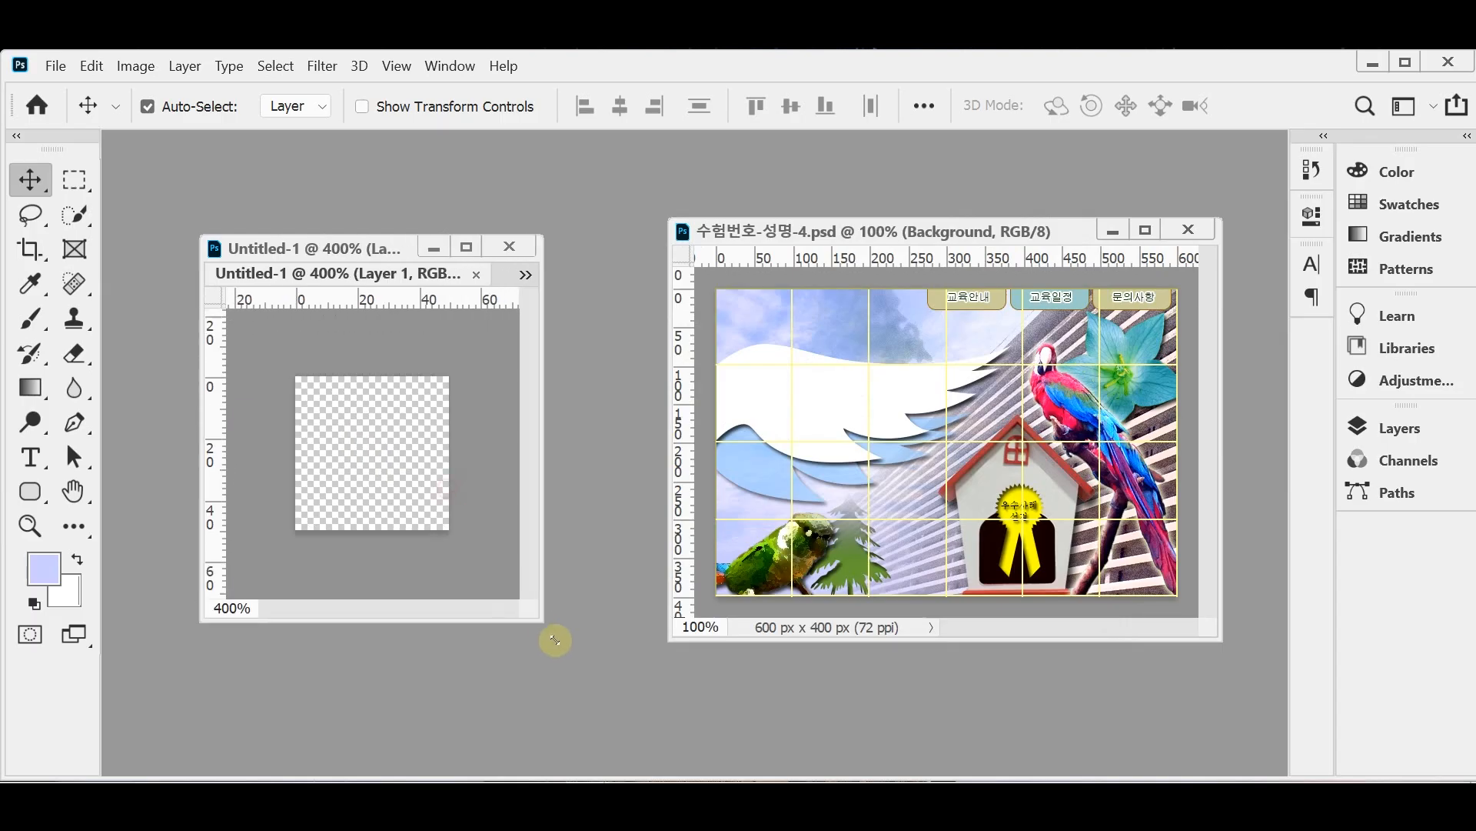
left_click(428, 471, "ctrl")
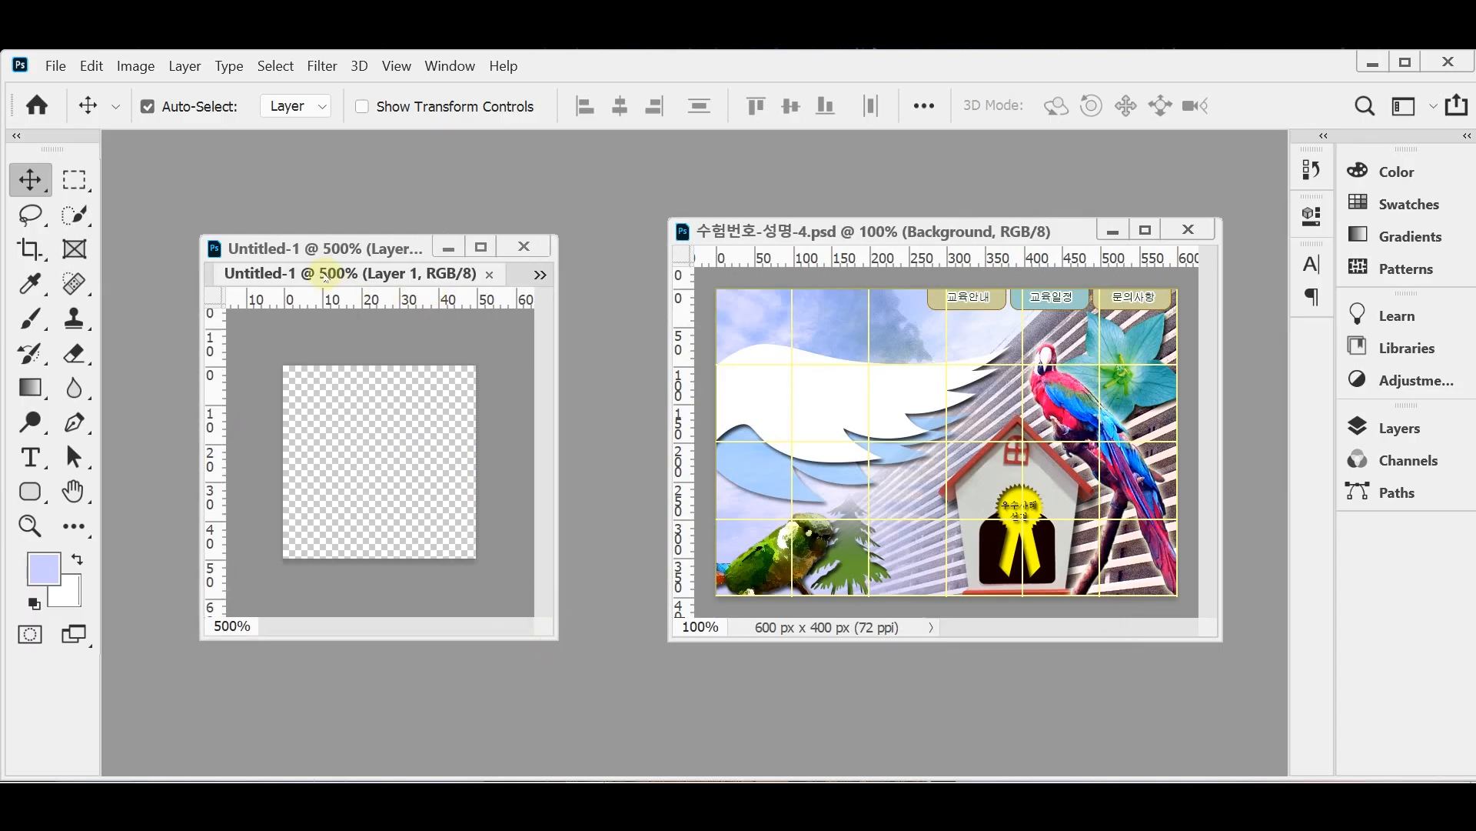
- Define the bird and cloud artwork in 수험번호-성명-1.psd as a pattern named 새와 구름
left_click(541, 276)
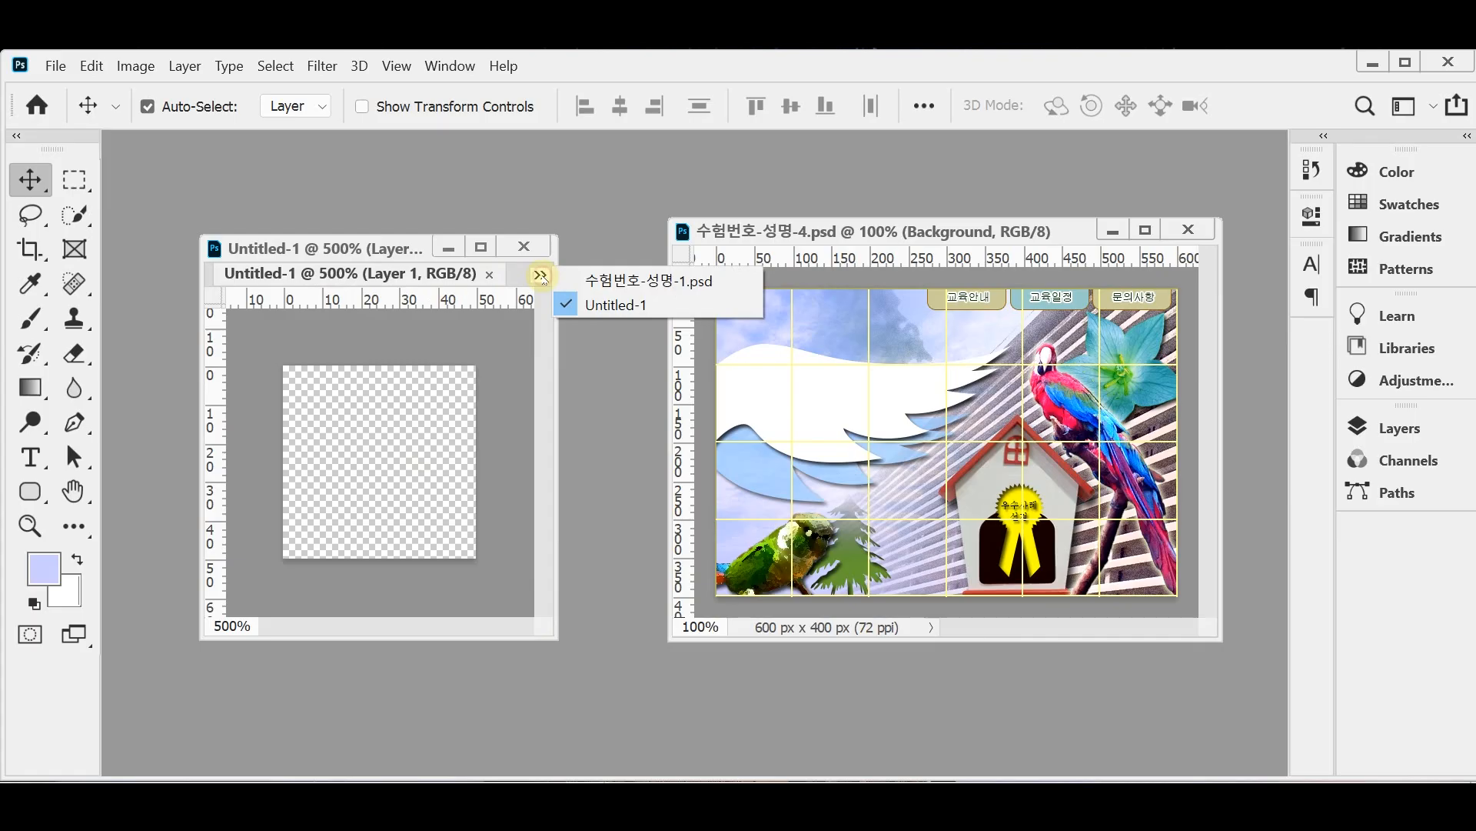
left_click(575, 280)
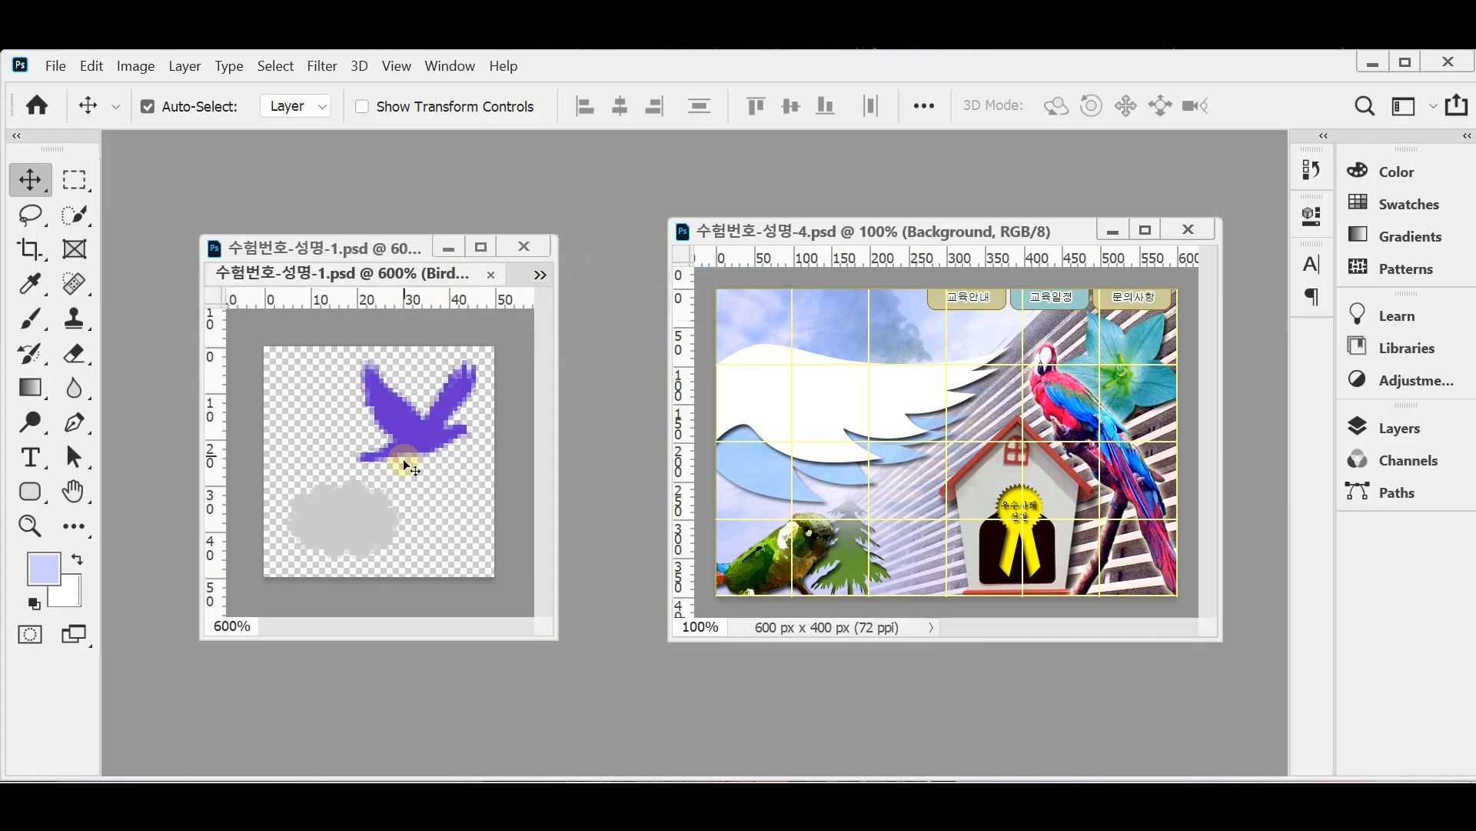
left_click(423, 432)
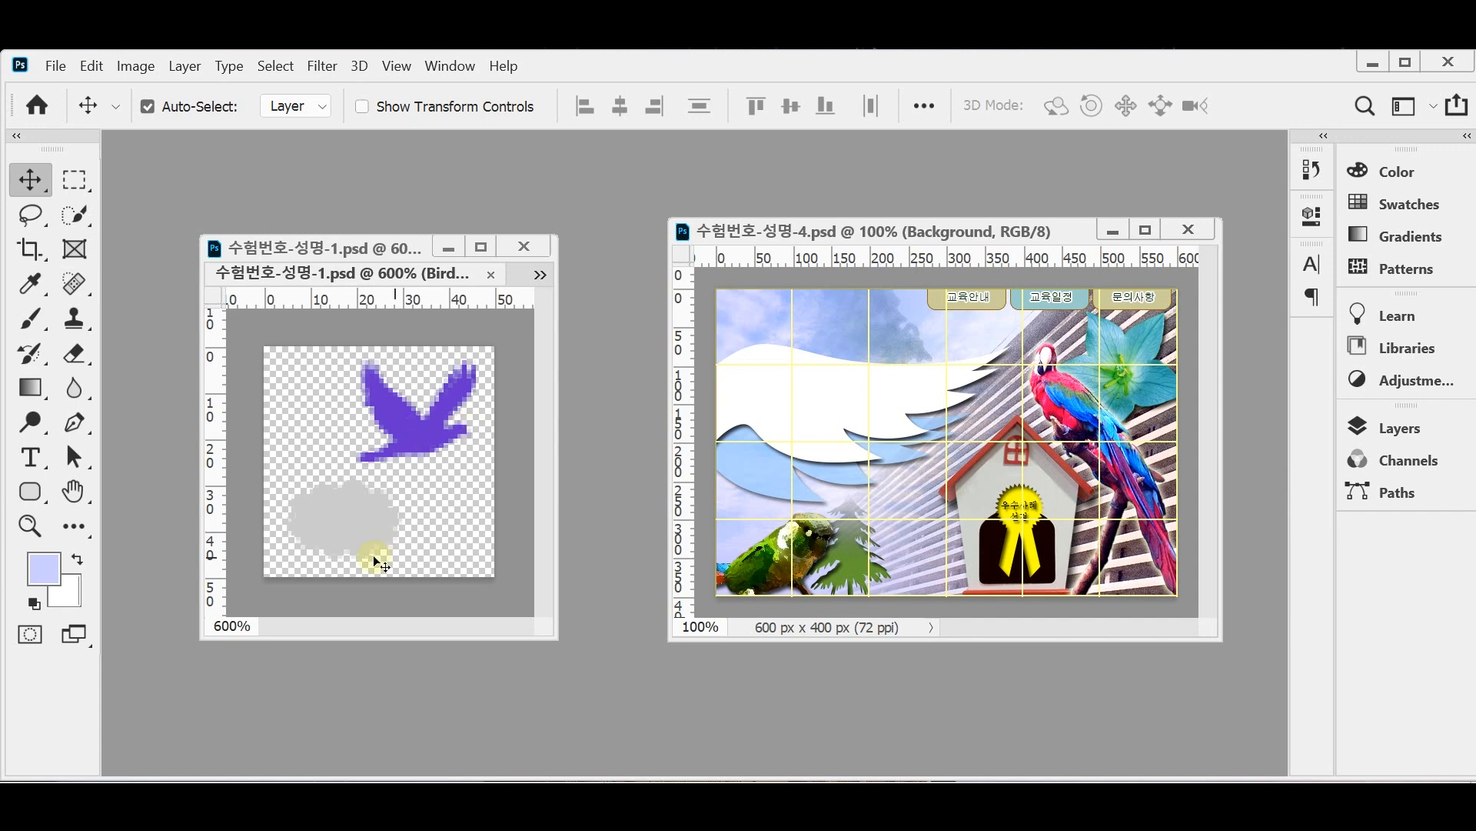
left_click(358, 530)
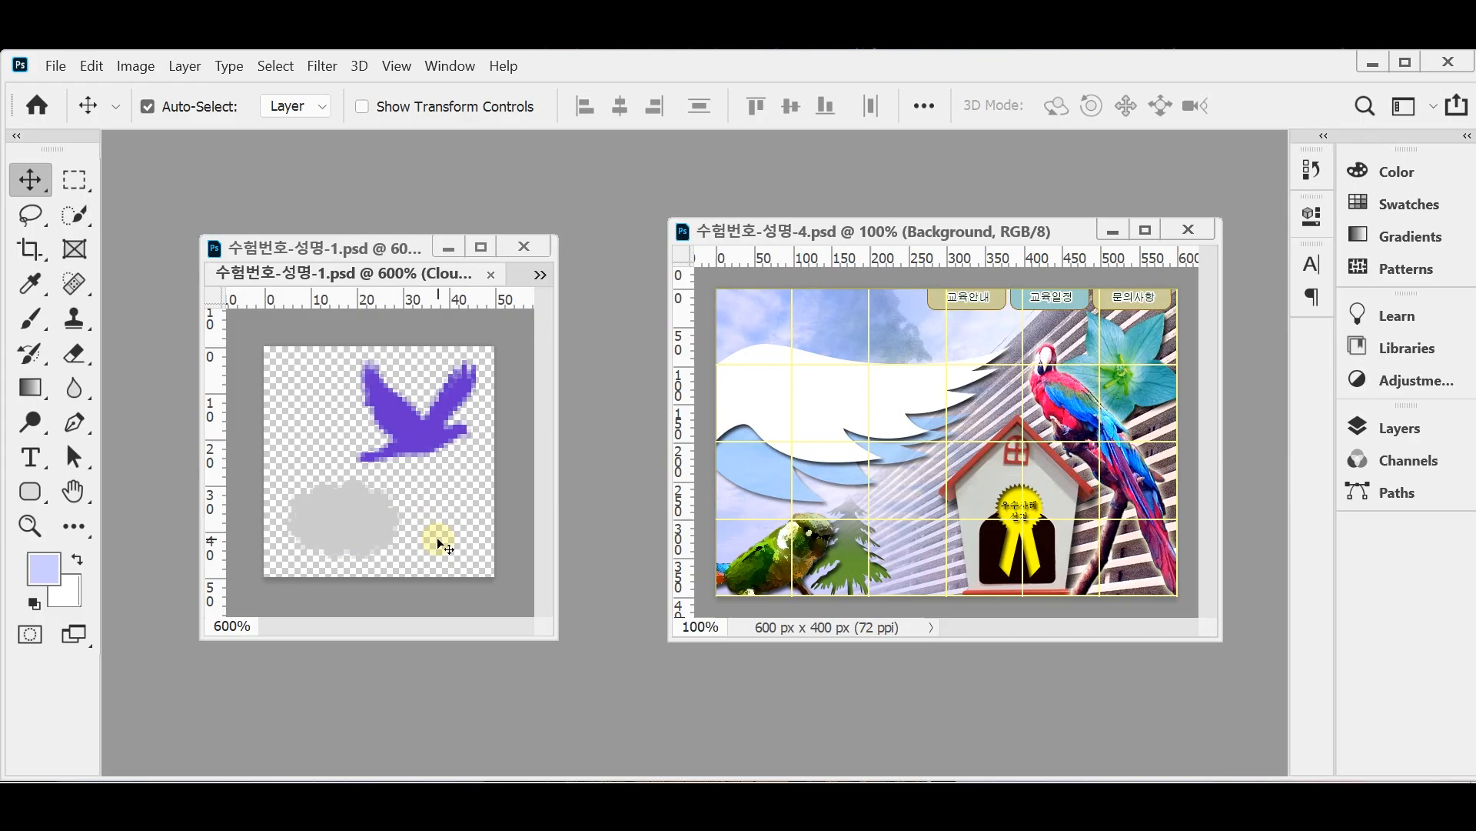
left_click(433, 428)
left_click(361, 531)
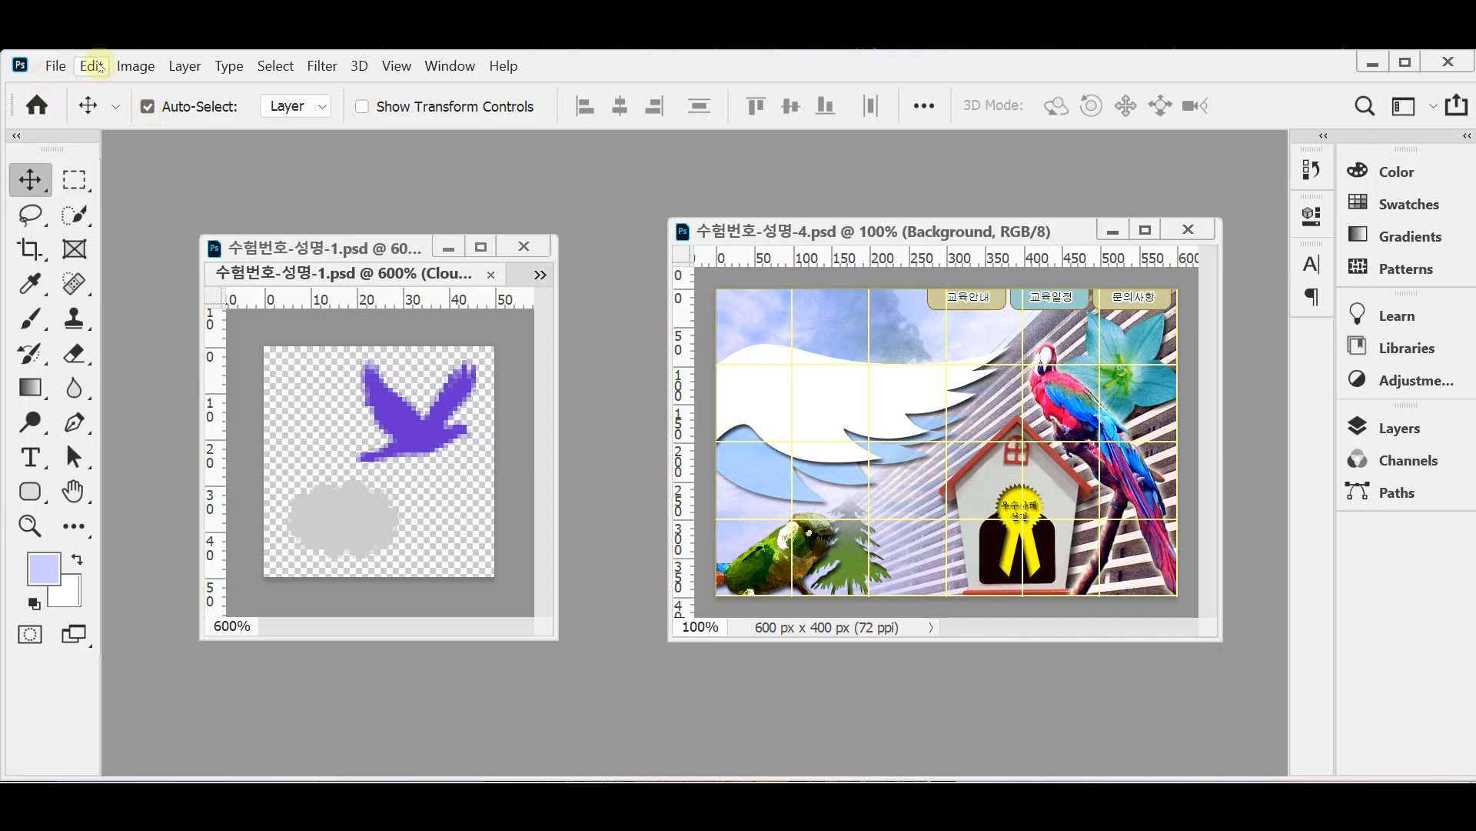
left_click(91, 66)
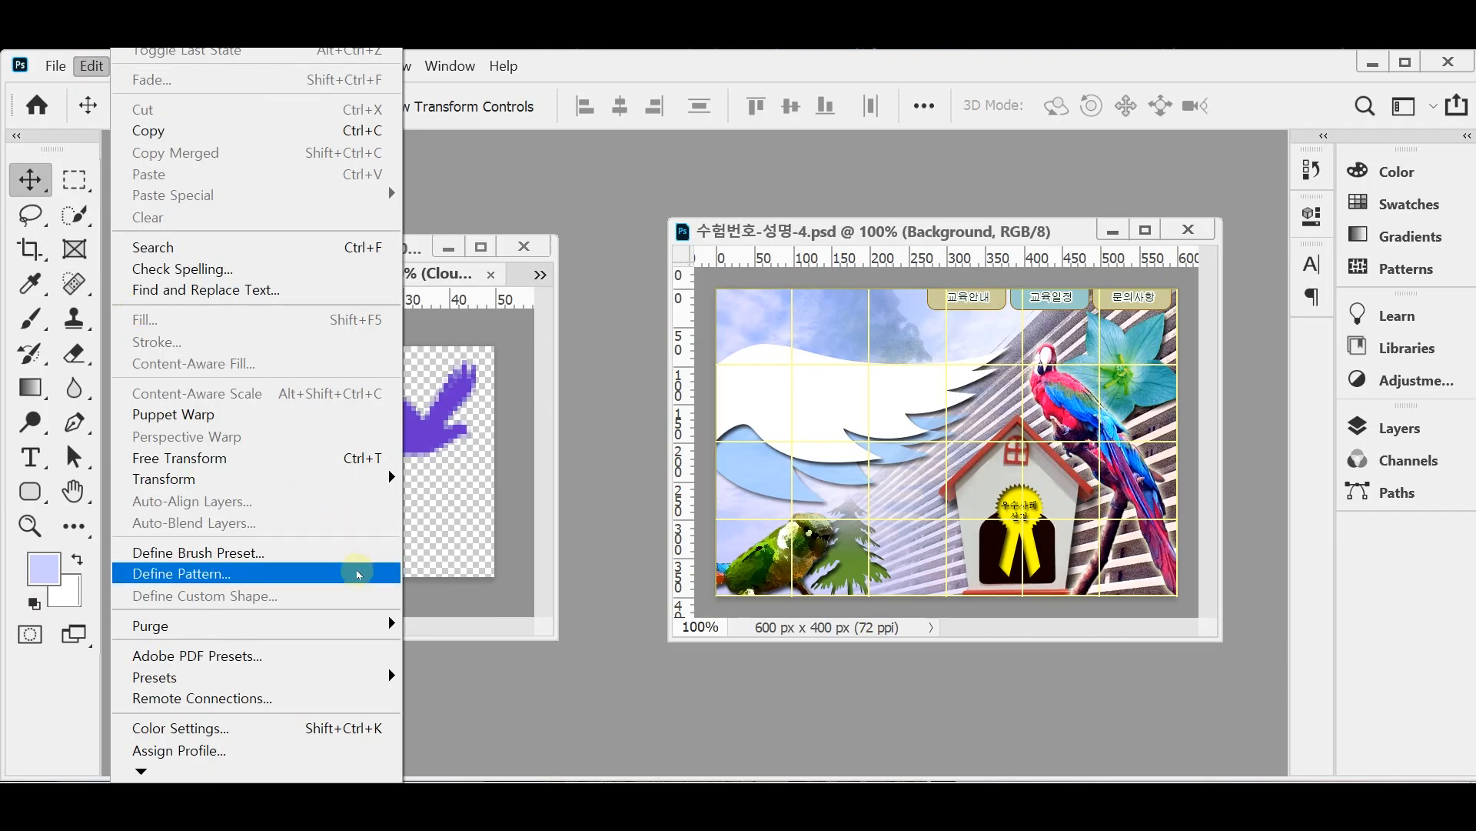
left_click(358, 573)
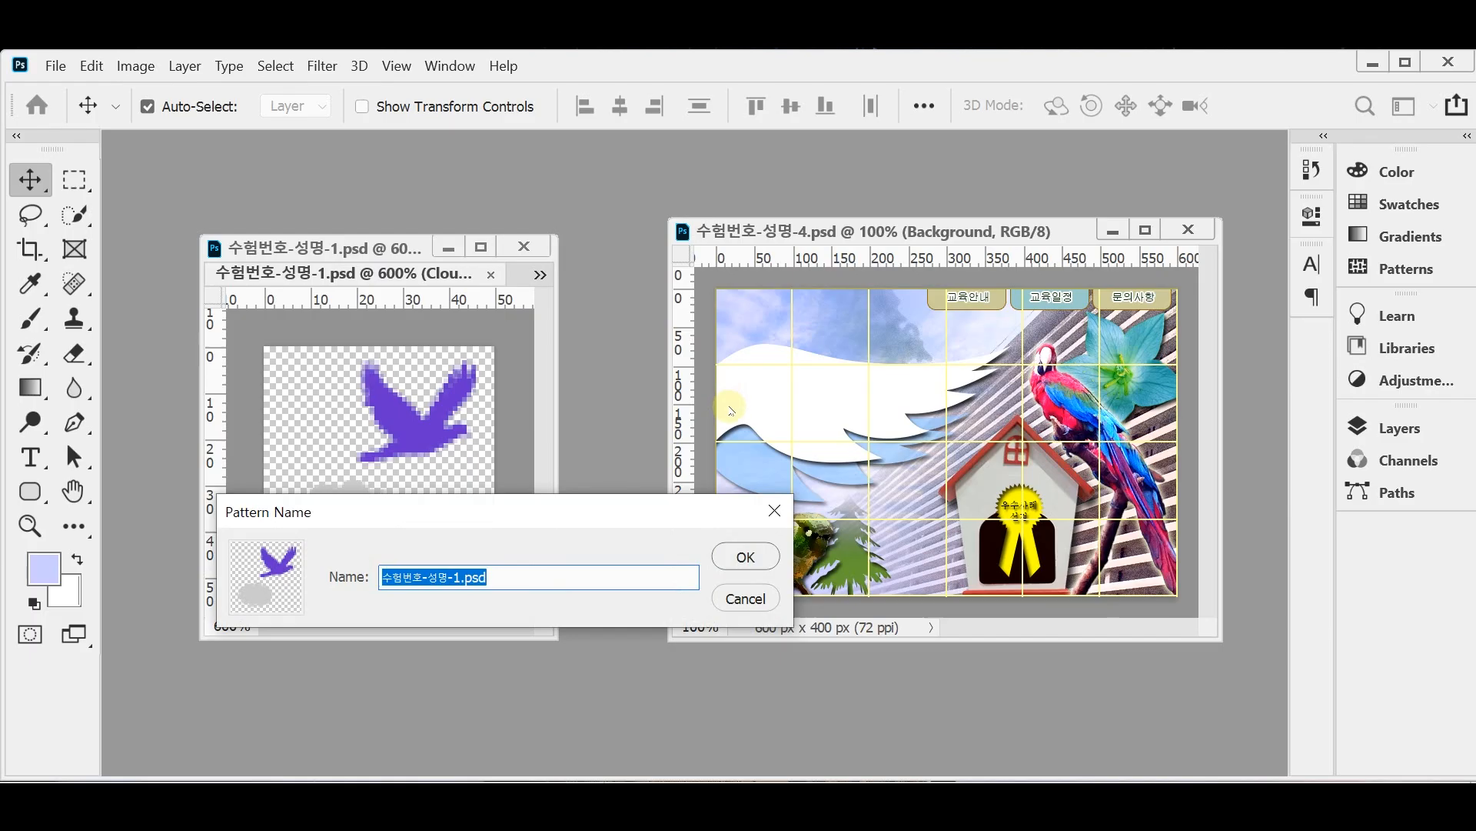
type("ㅅ와")
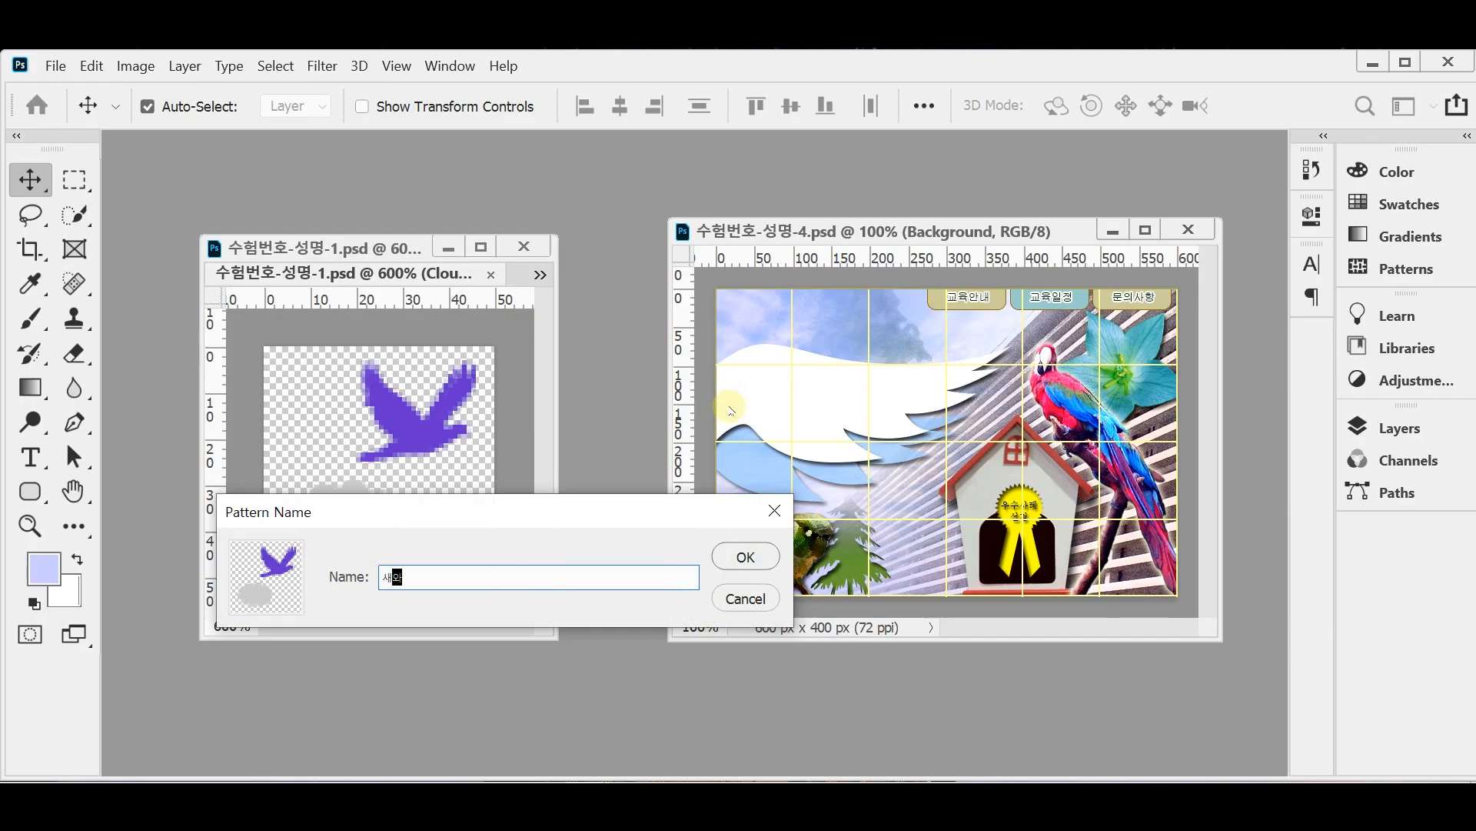
type(" ㄱ구름")
key("Return")
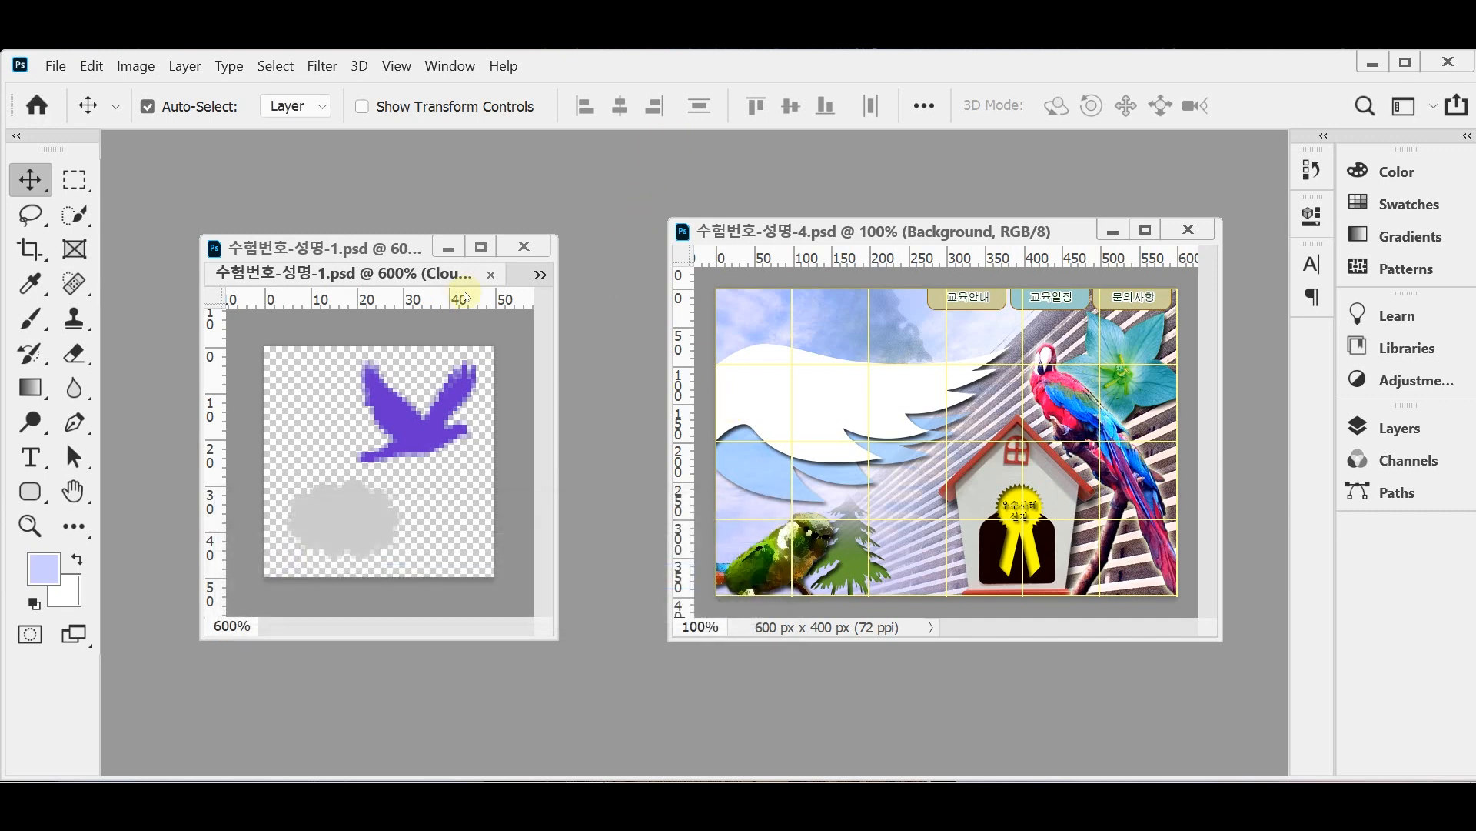
- Close the pattern document and the blank document, and place the working banner beside the restored finished reference
left_click(491, 275)
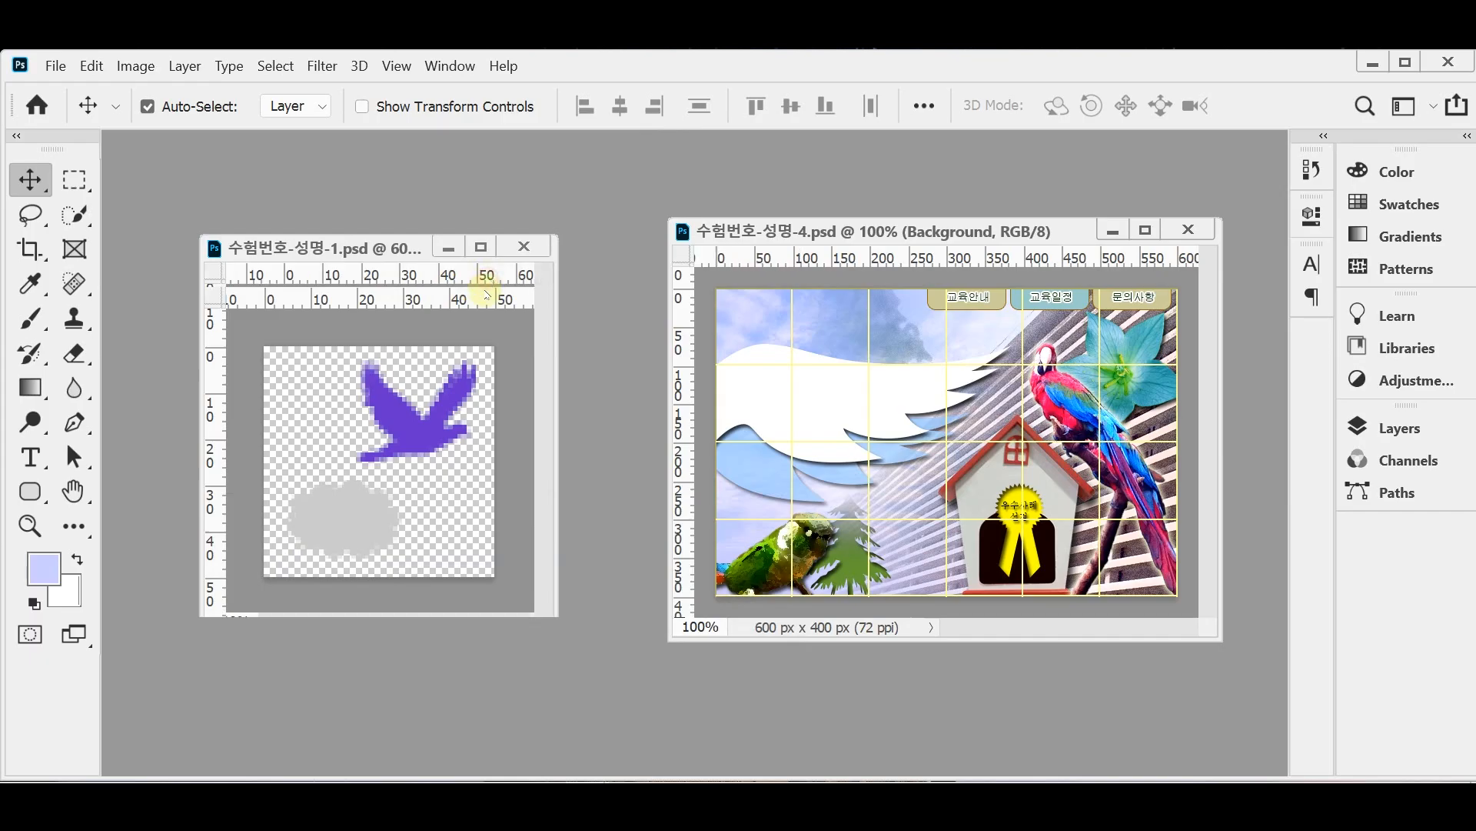
left_click(525, 246)
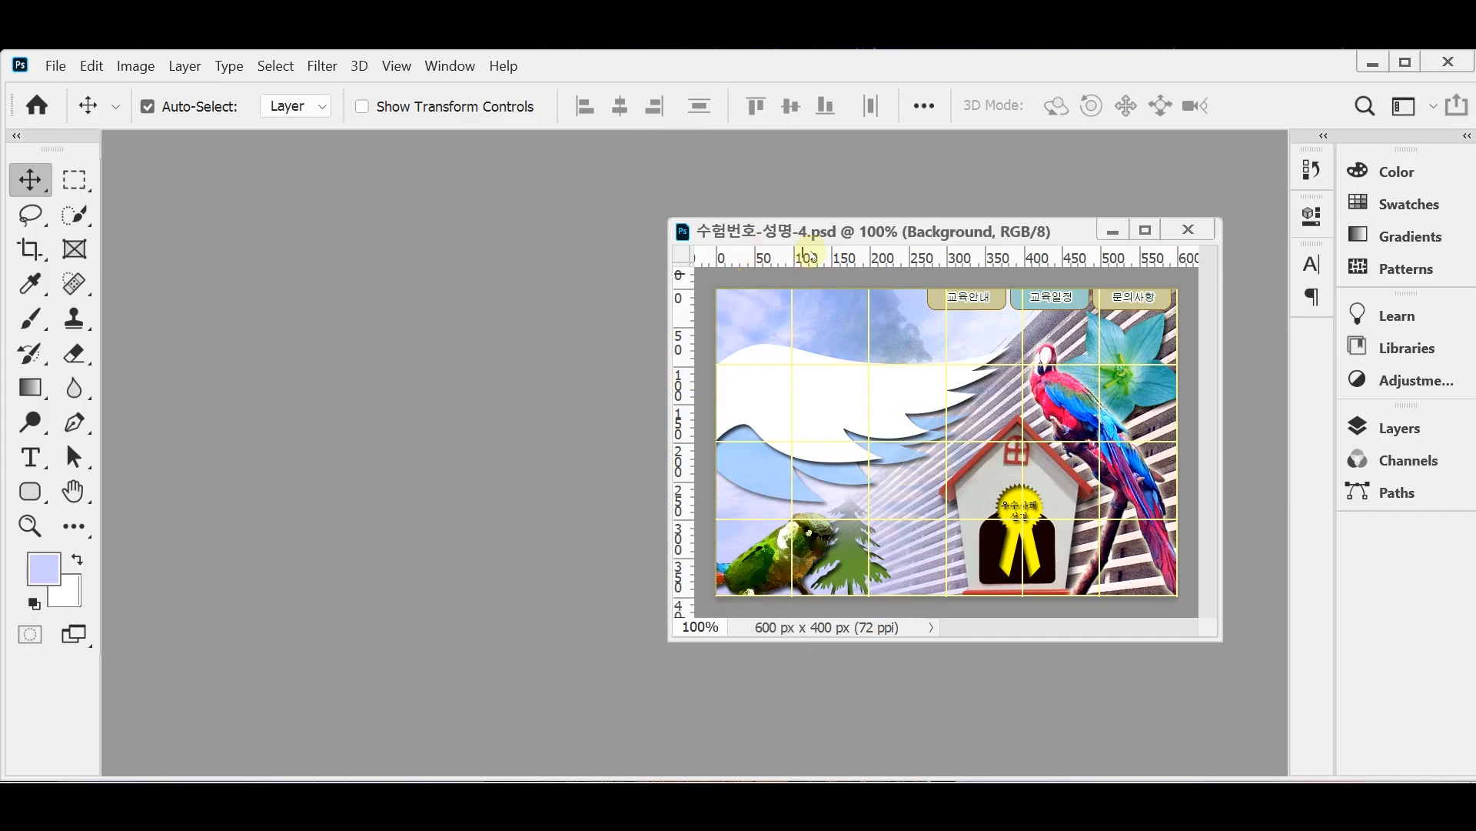
left_click_drag(808, 231, 687, 224)
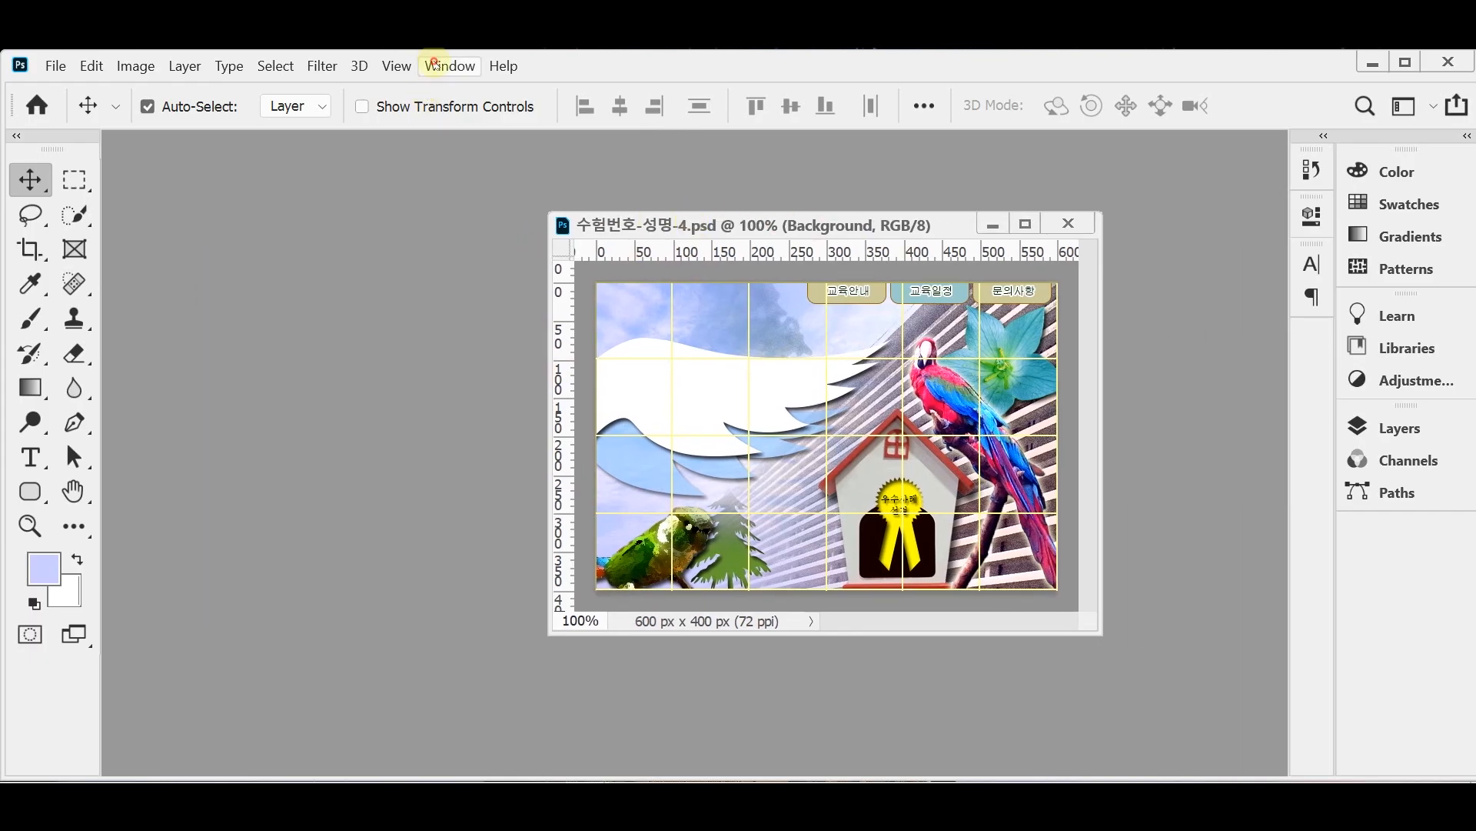
left_click(448, 67)
mouse_move(530, 771)
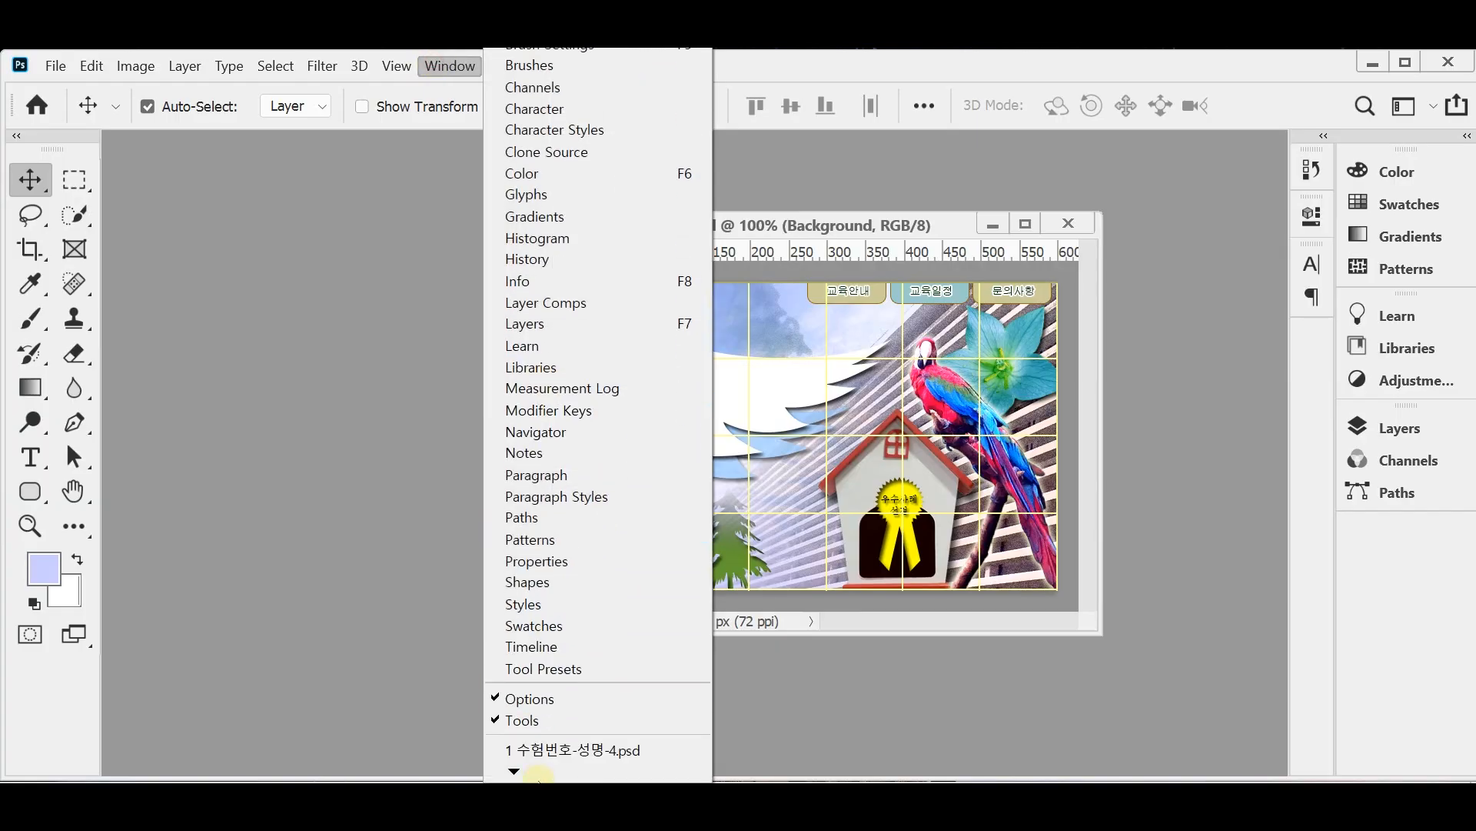
left_click(539, 723)
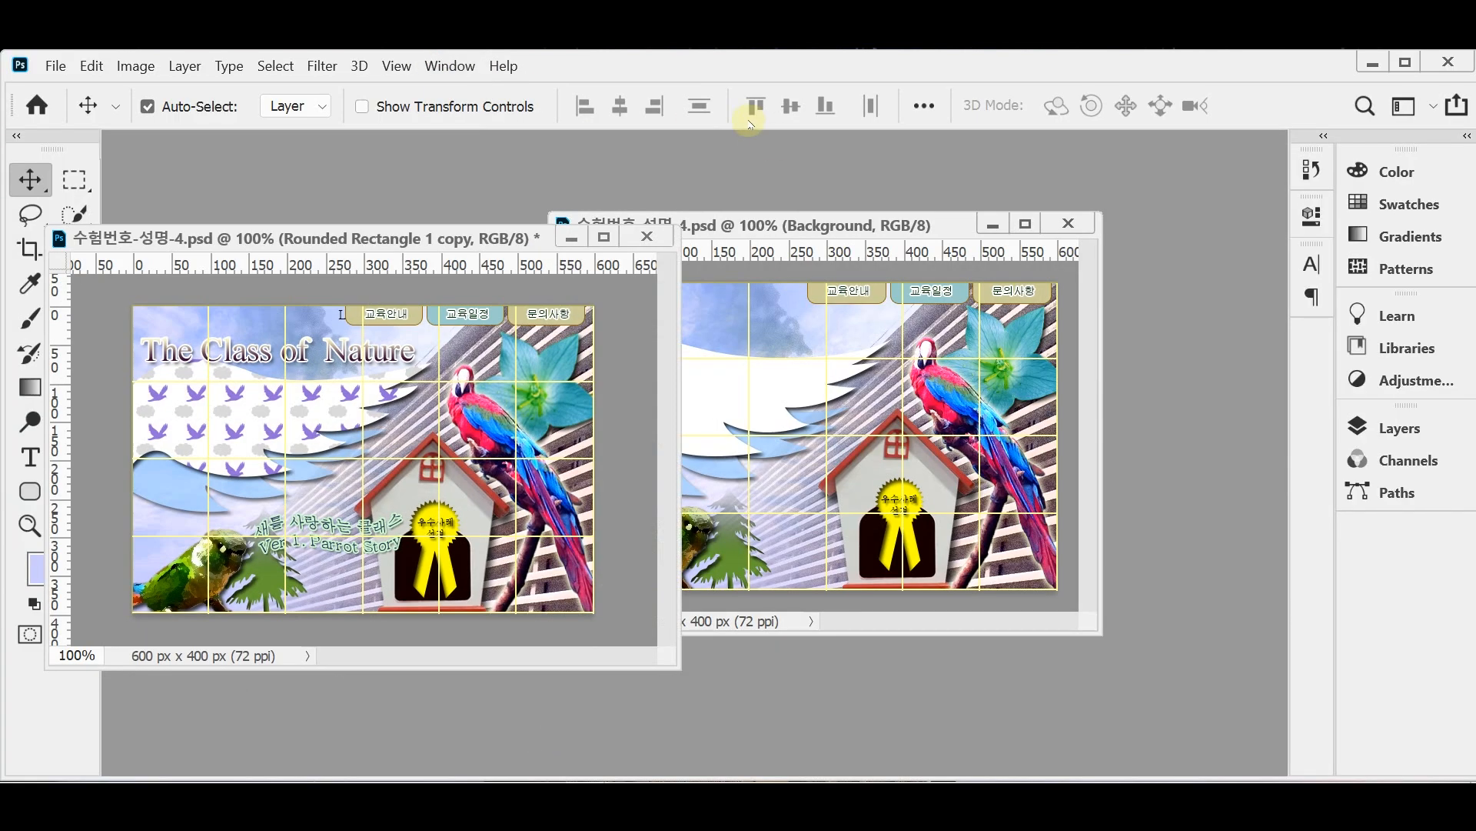
left_click_drag(760, 224, 862, 239)
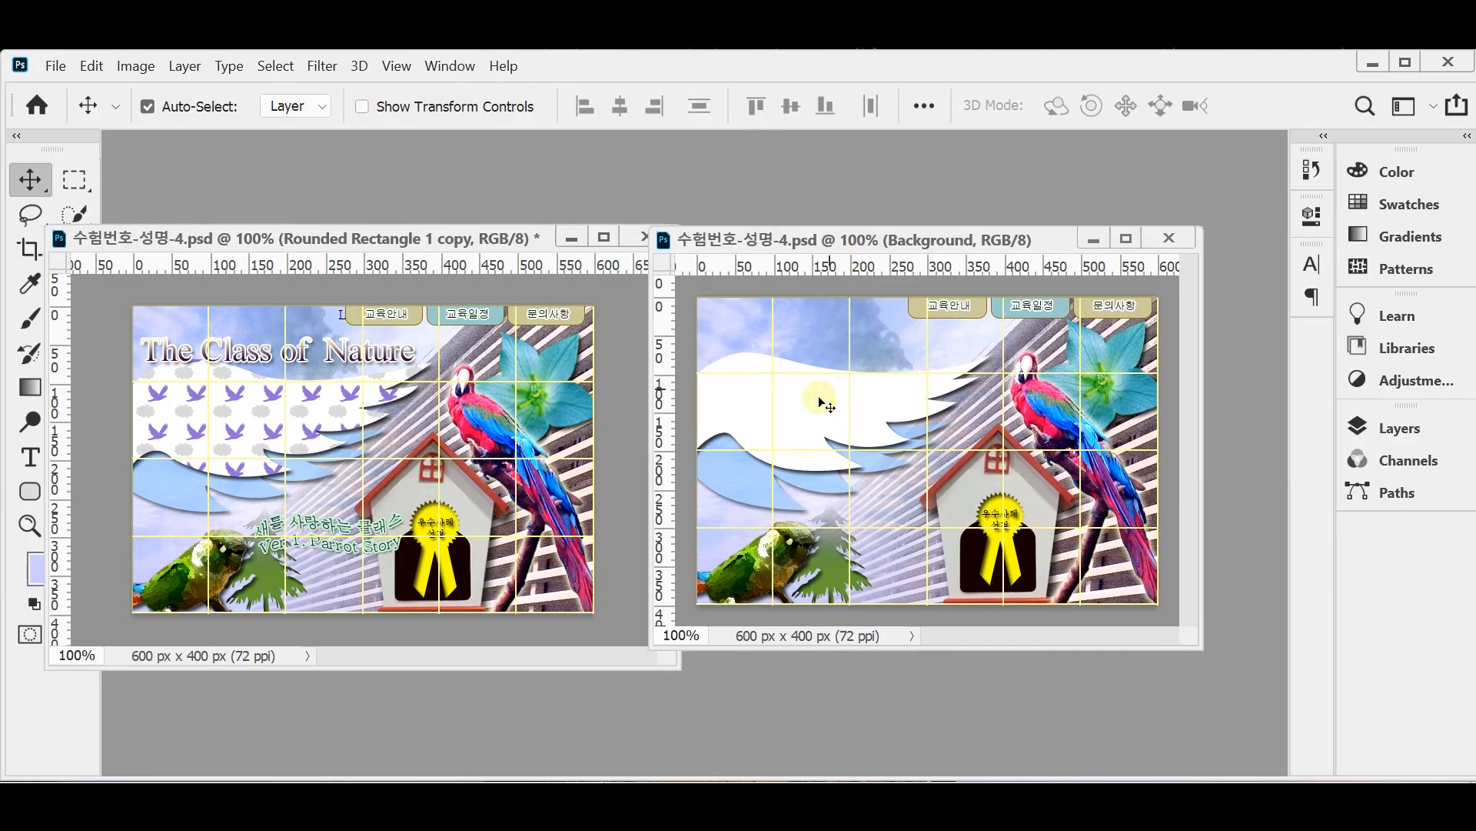
- Add a new empty layer directly above the white wing shape layer, Shape 1 copy, in the working banner
left_click(796, 408)
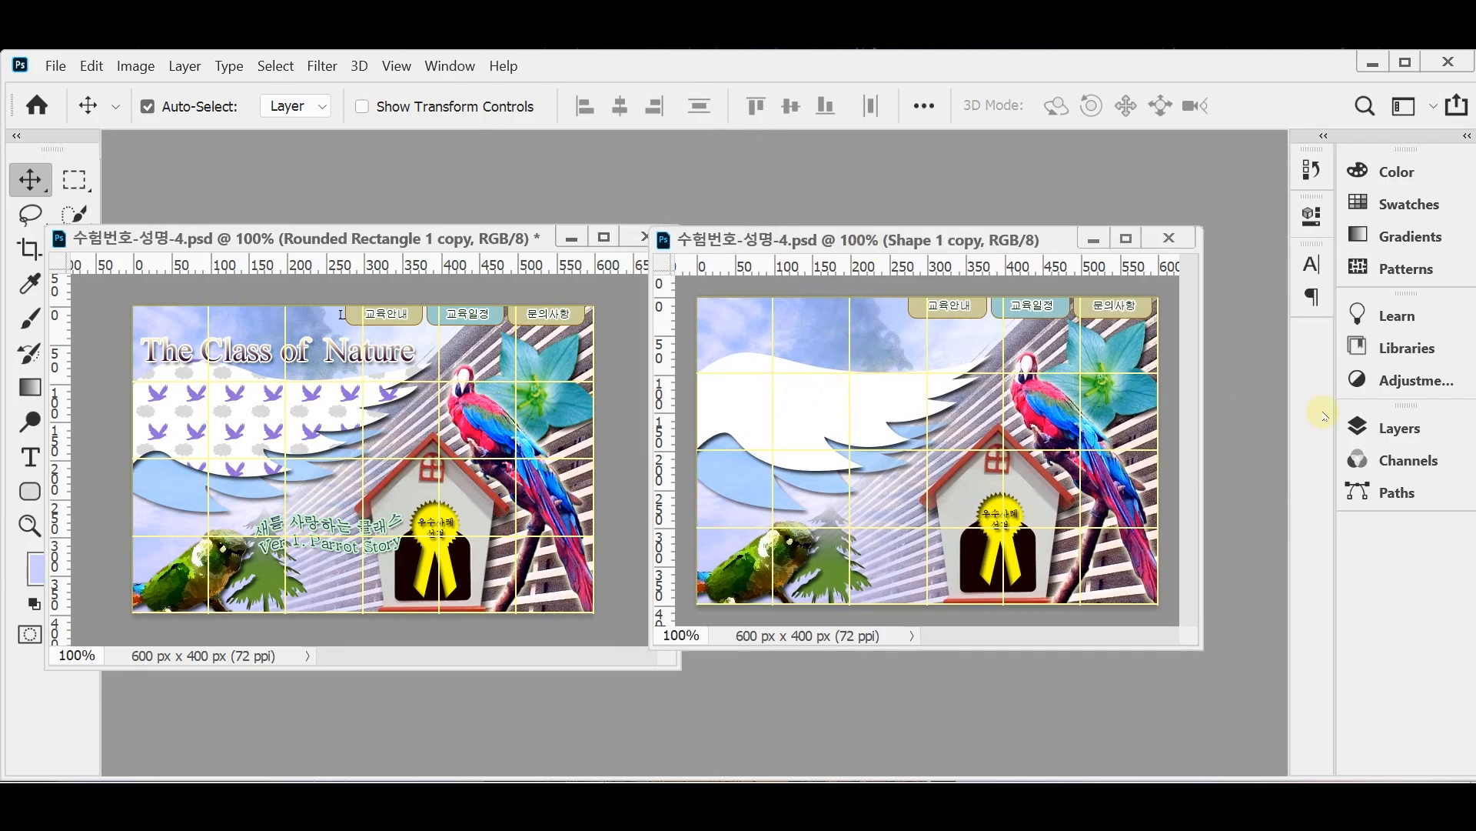
left_click(1384, 427)
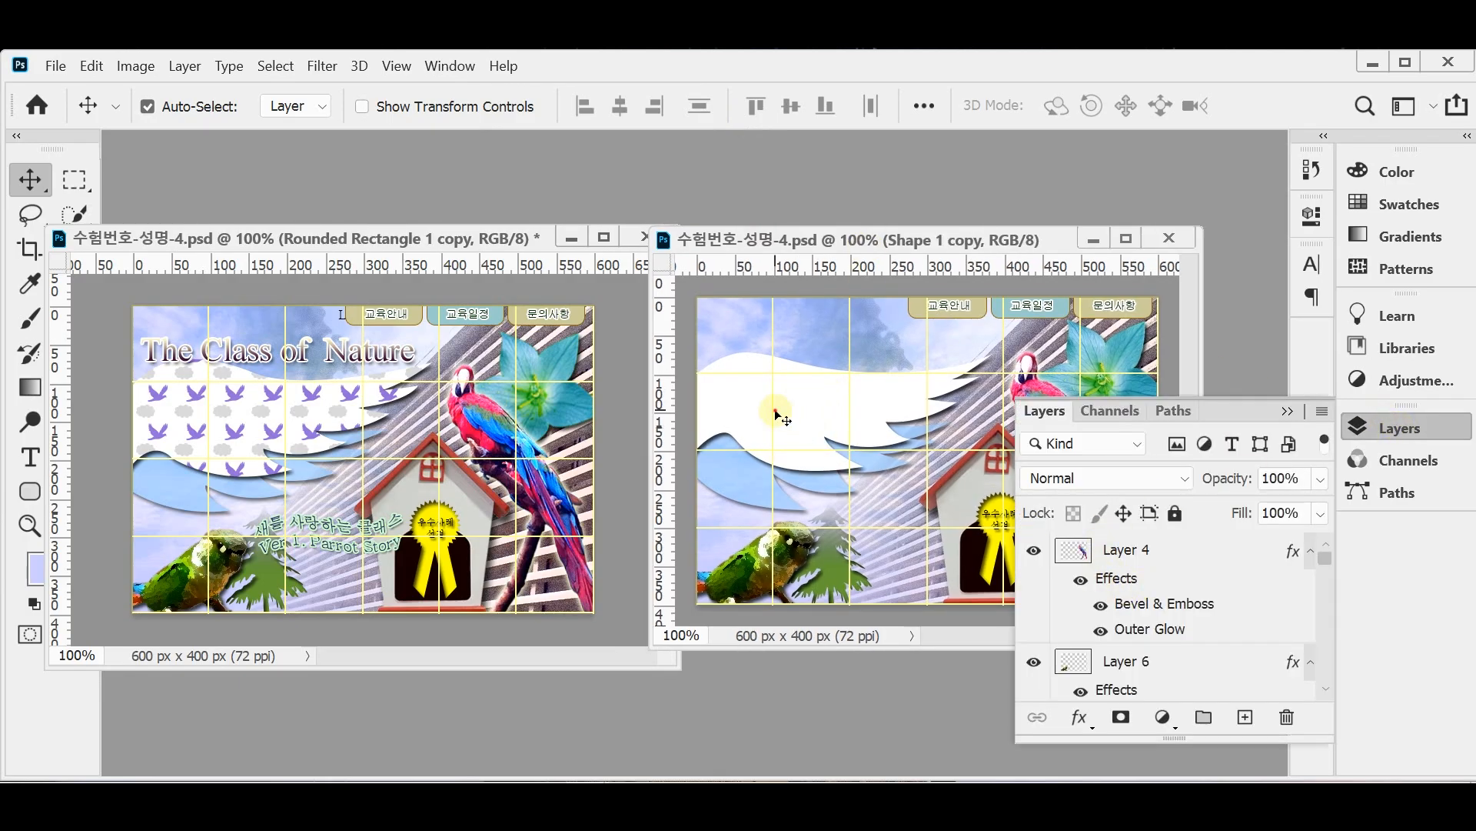
scroll(1159, 621, "down", 5)
scroll(1167, 630, "up", 2)
scroll(1166, 632, "down", 3)
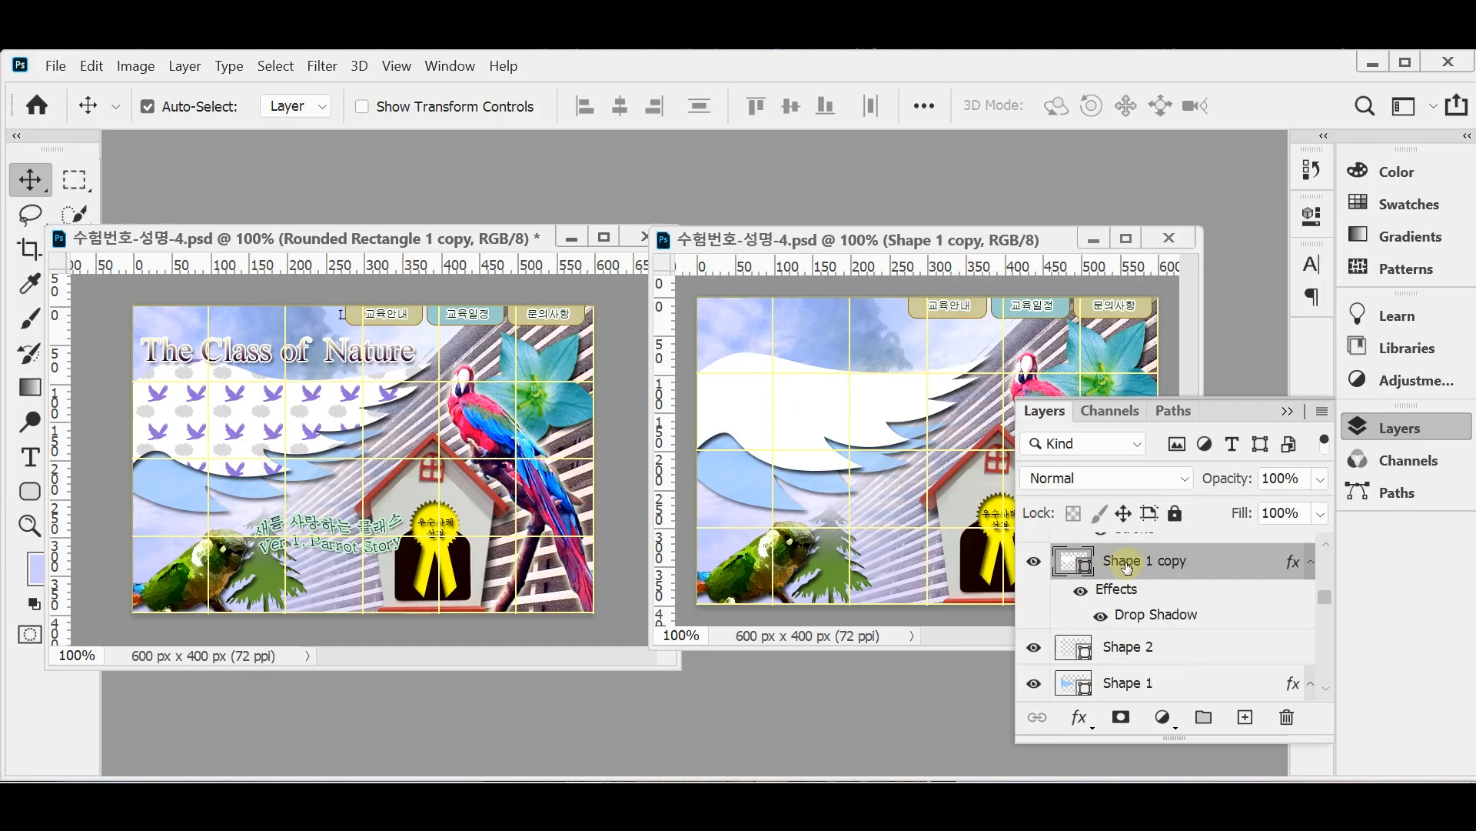
left_click_drag(1127, 570, 1245, 726)
left_click(1244, 718)
- Rename the new layer above the white wing shape as pattern
double_click(1117, 562)
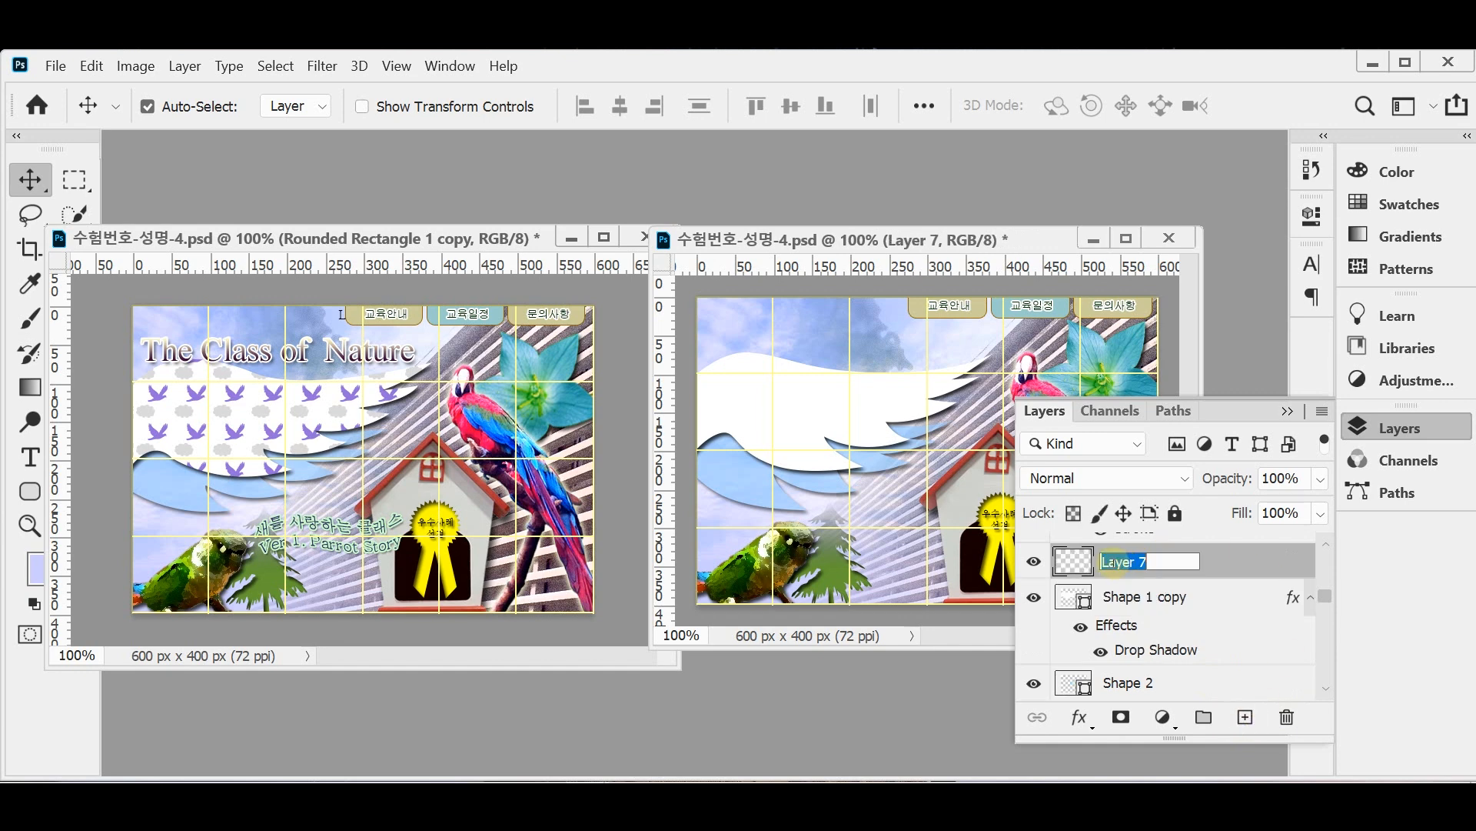
type("99ccccㅁㅅㅅㄷ구")
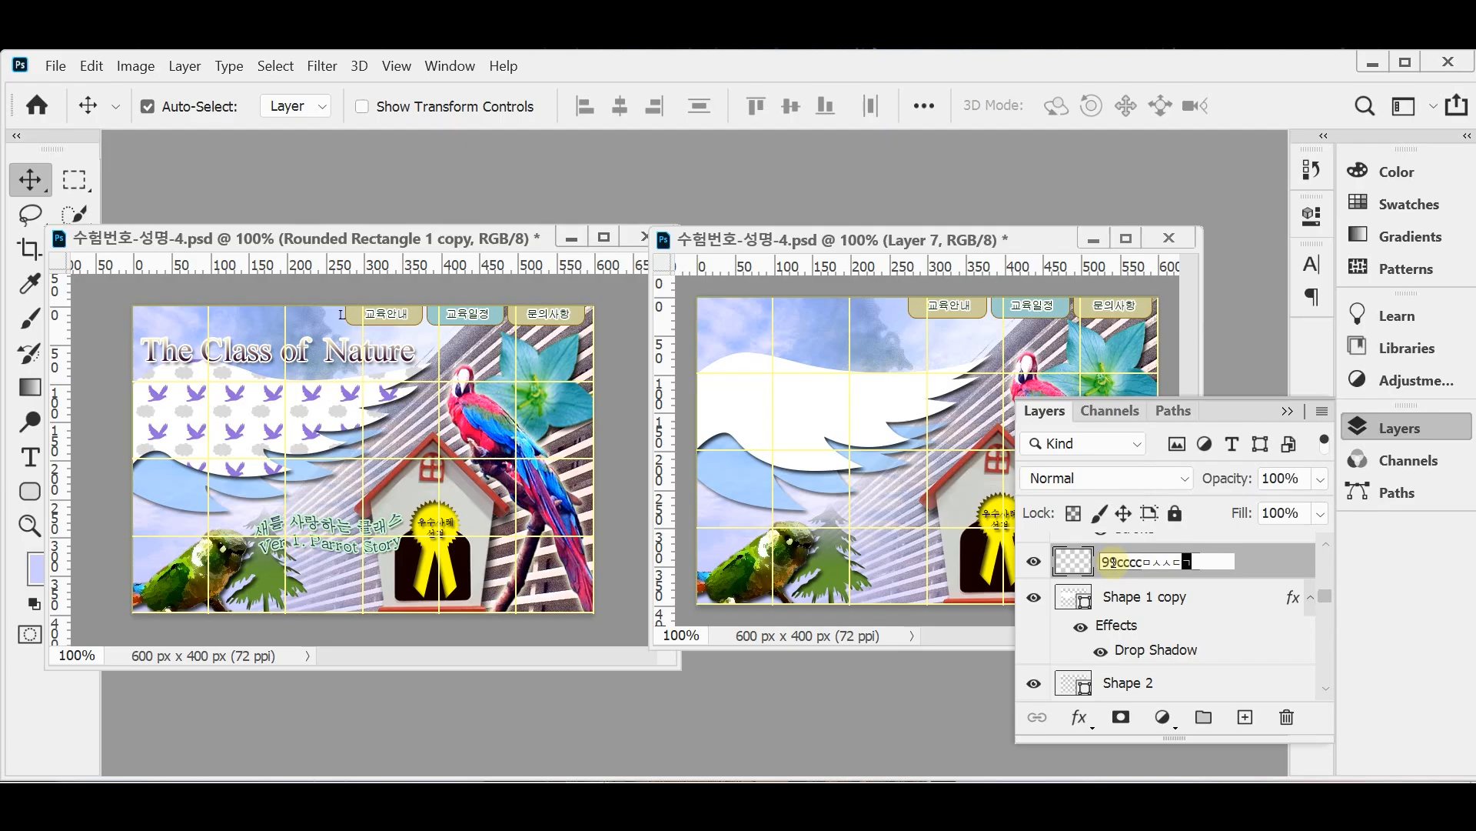
key("BackSpace")
key("BackSpace")
key("BackSpace")
key("BackSpace")
key("BackSpace")
key("BackSpace")
key("BackSpace")
key("BackSpace")
key("BackSpace")
key("BackSpace")
key("BackSpace")
type("pattern")
key("Return")
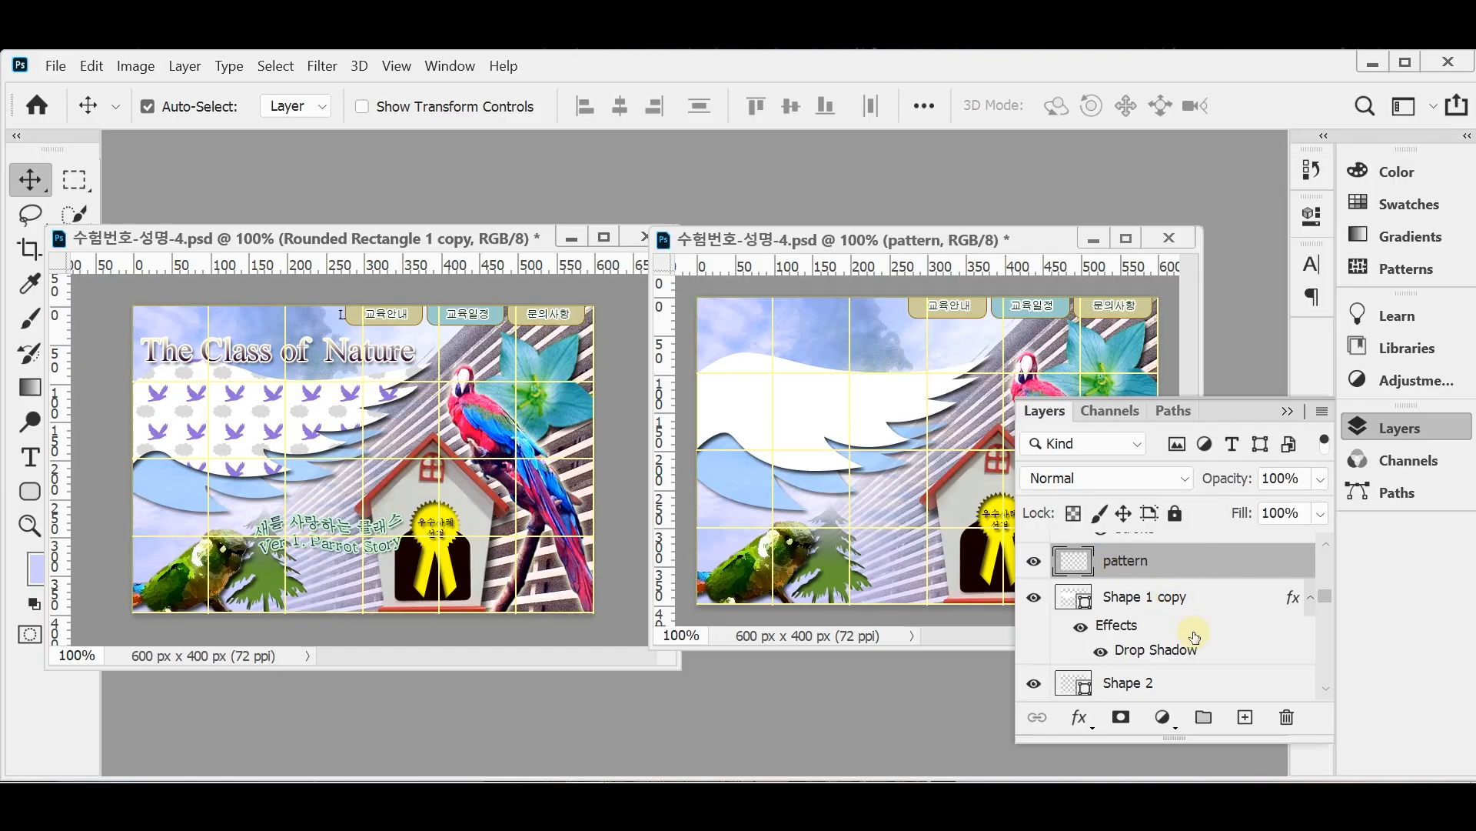
left_click(1365, 427)
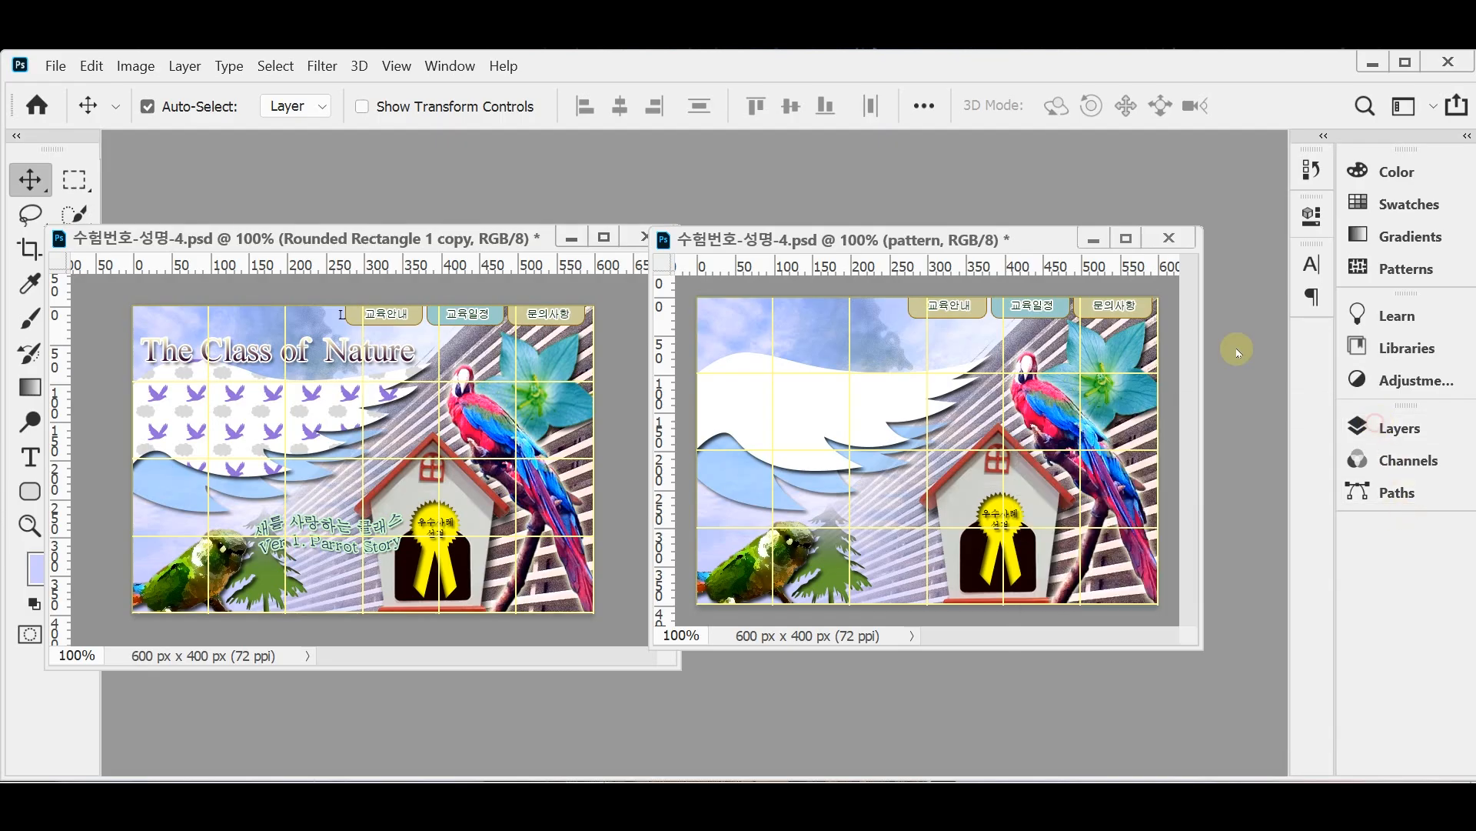
- Fill the pattern layer with the custom bird-and-cloud pattern in Normal mode at 100% opacity
left_click(94, 66)
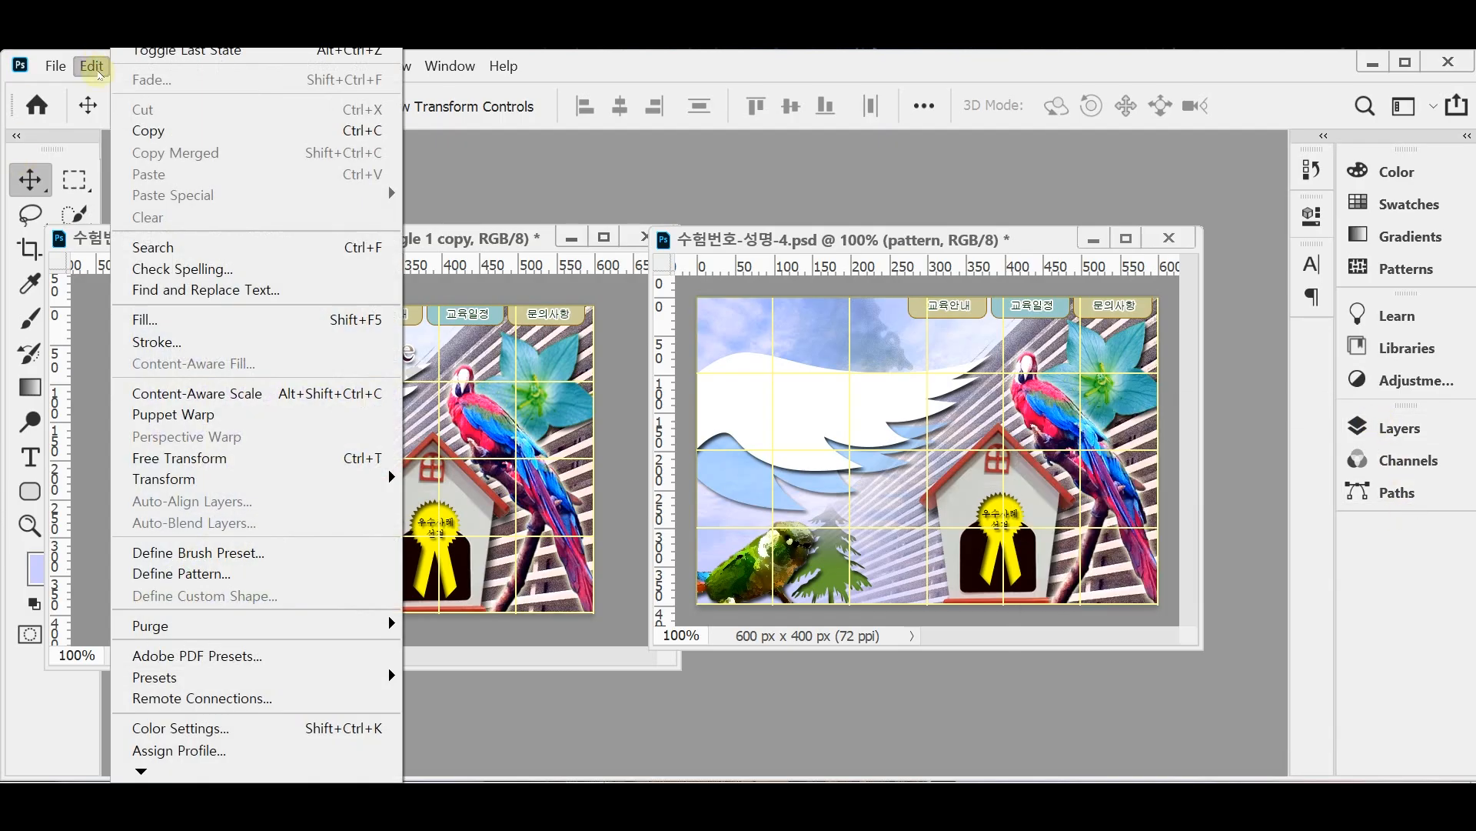
left_click(243, 320)
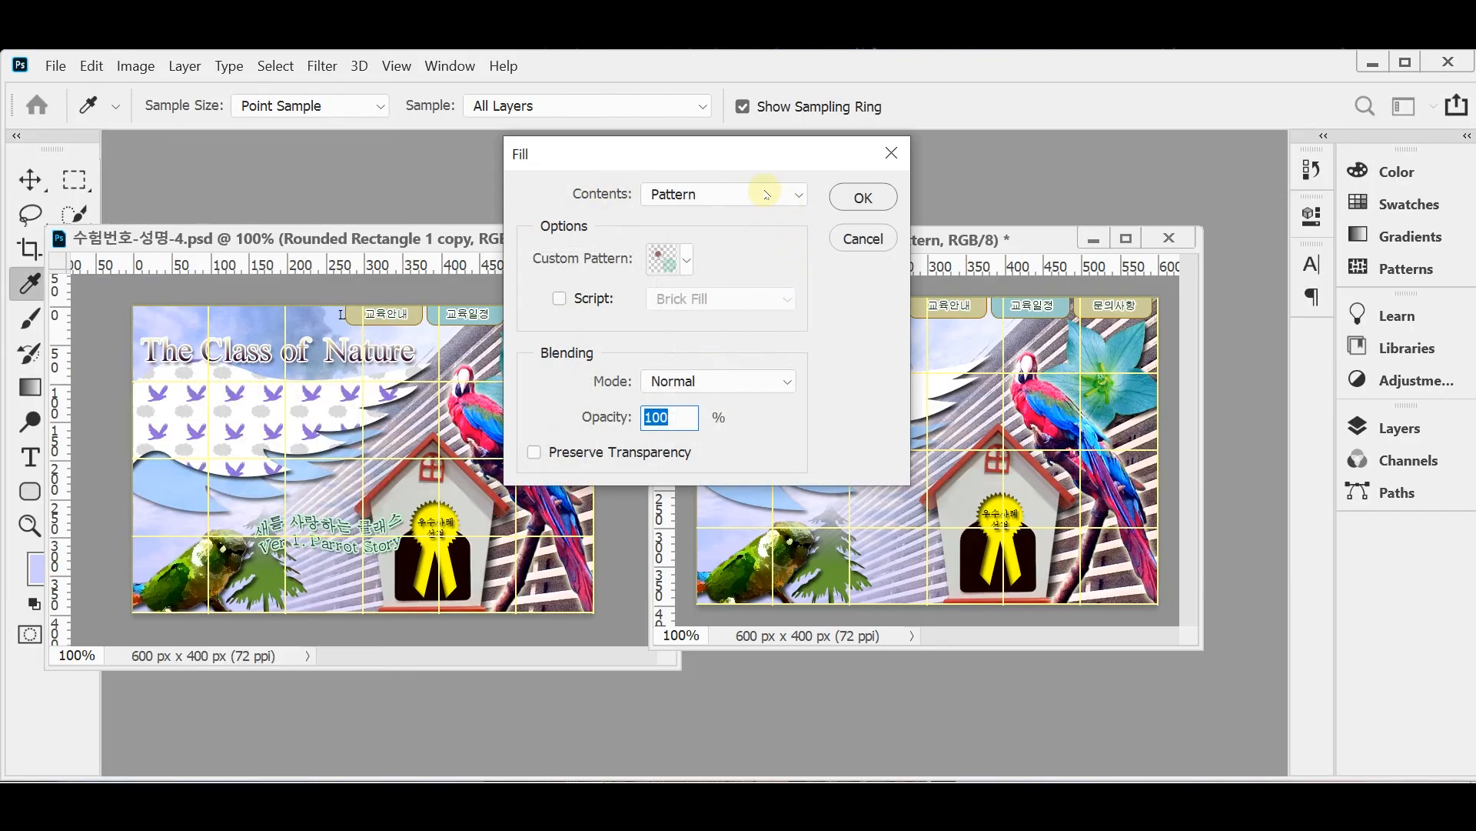
left_click(689, 261)
left_click_drag(759, 330, 768, 436)
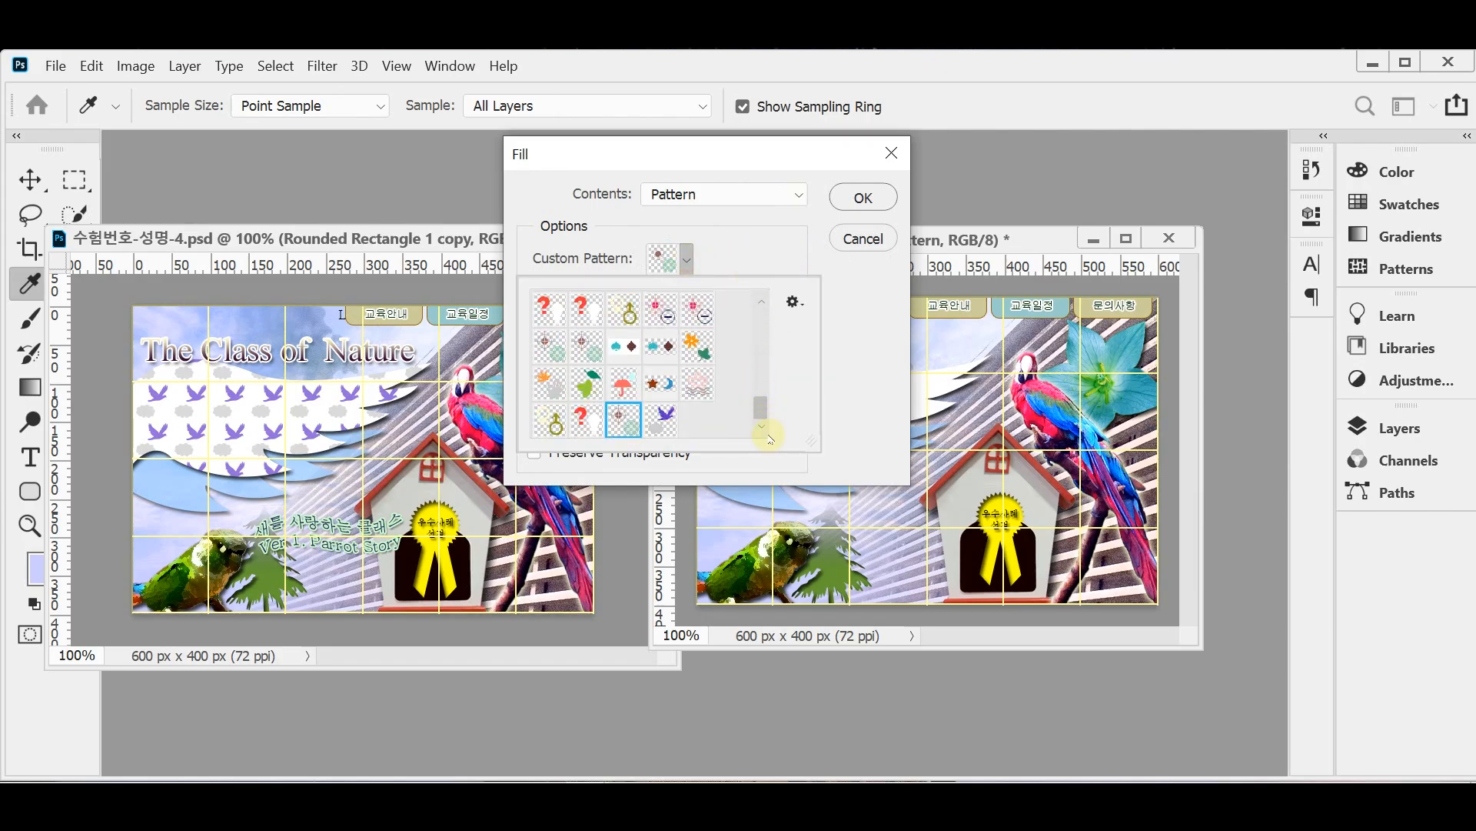
left_click(662, 425)
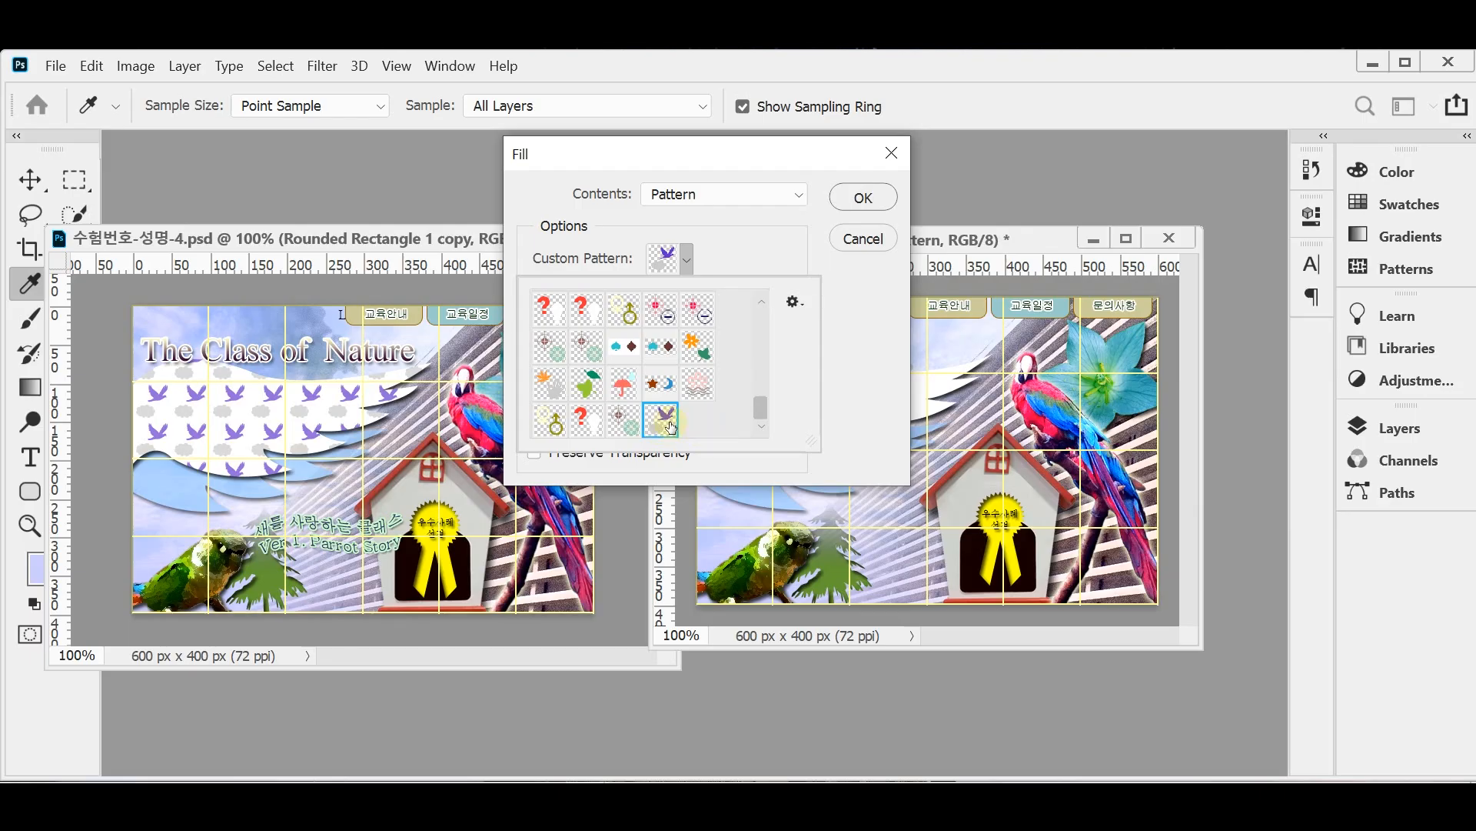
left_click(819, 363)
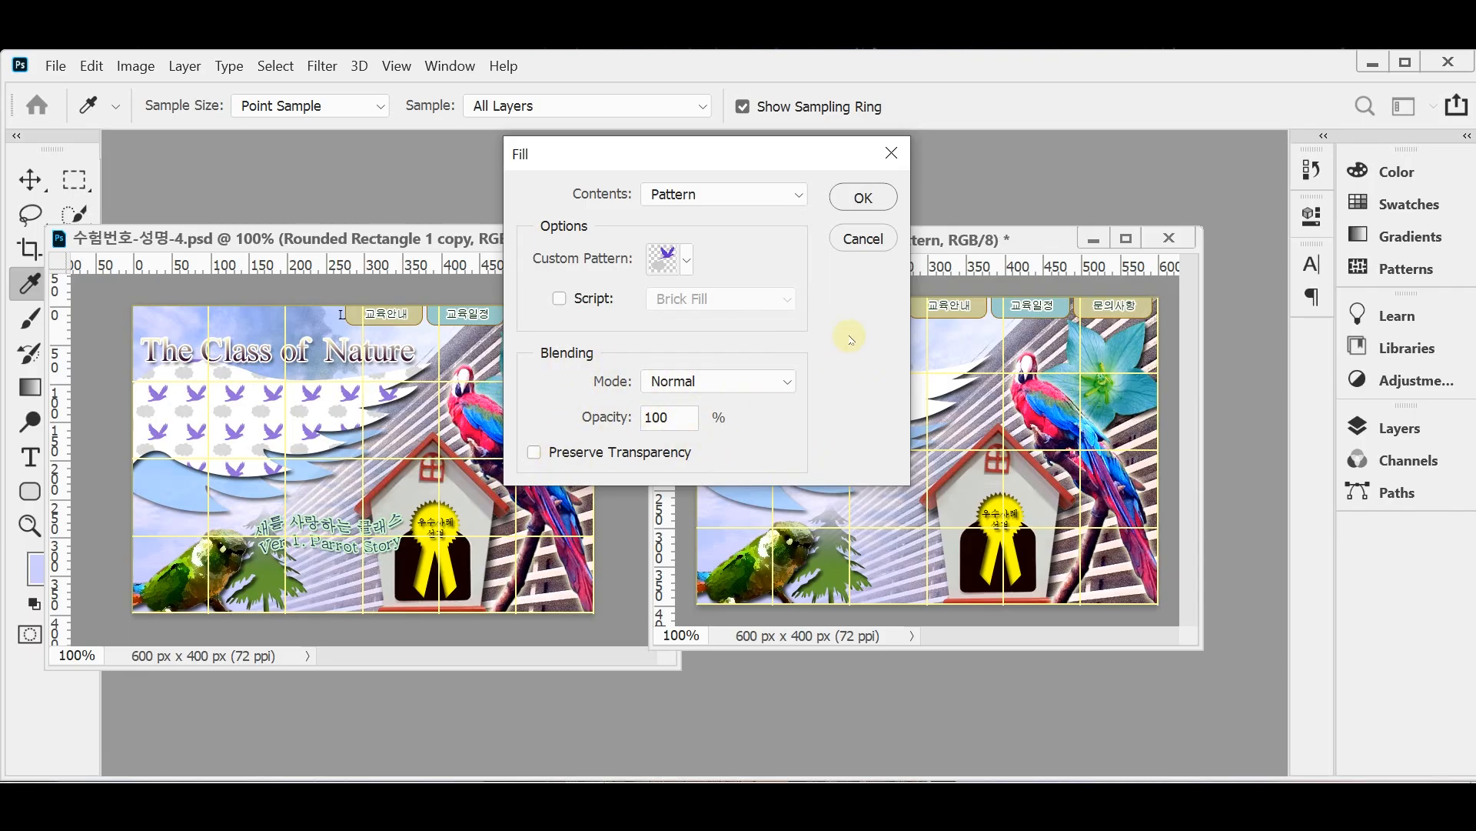
left_click(863, 197)
key("v")
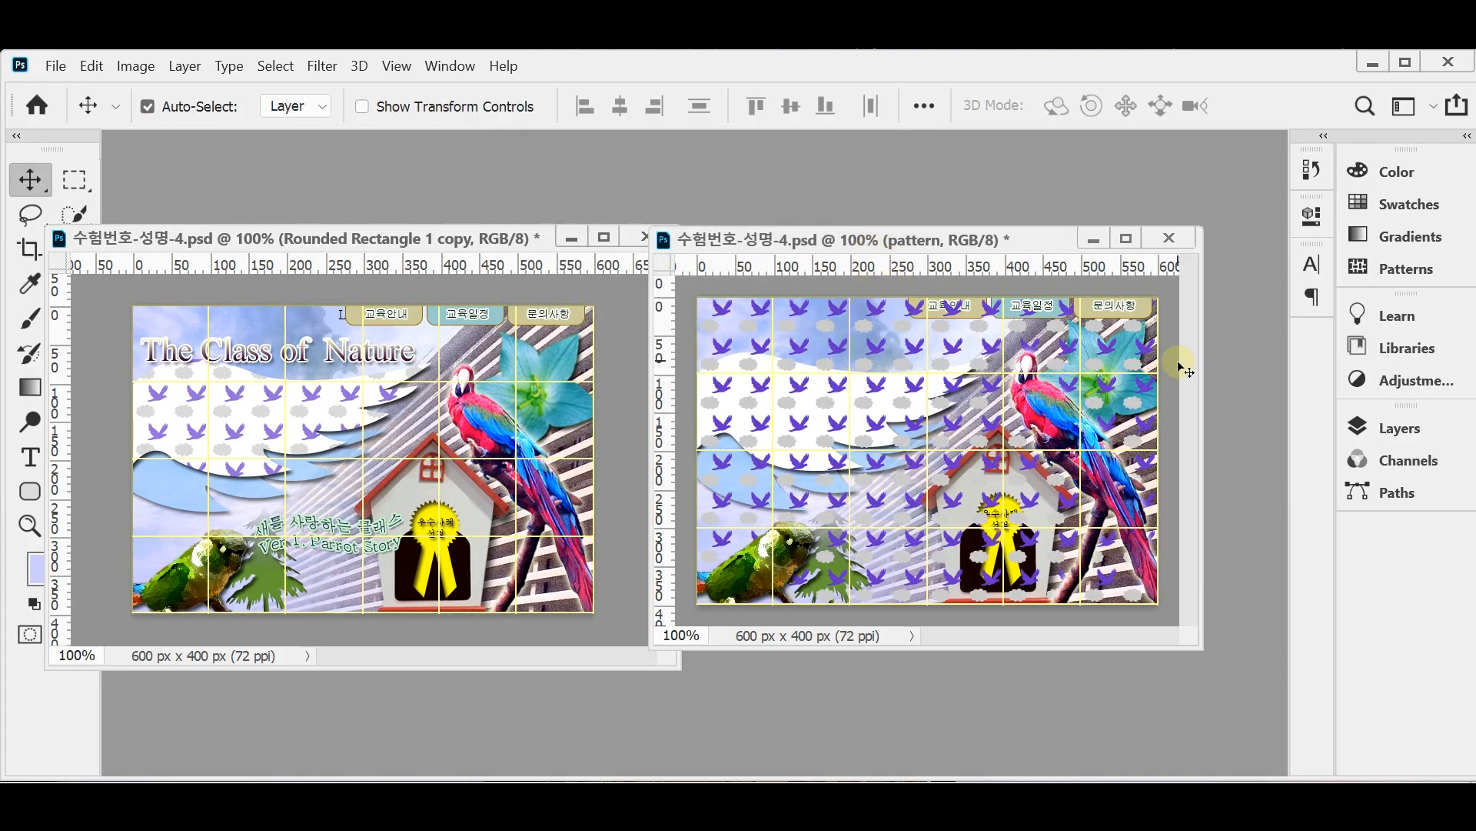
- Clip the pattern layer to the white wing shape layer, Shape 1 copy, with a clipping mask
left_click(1385, 429)
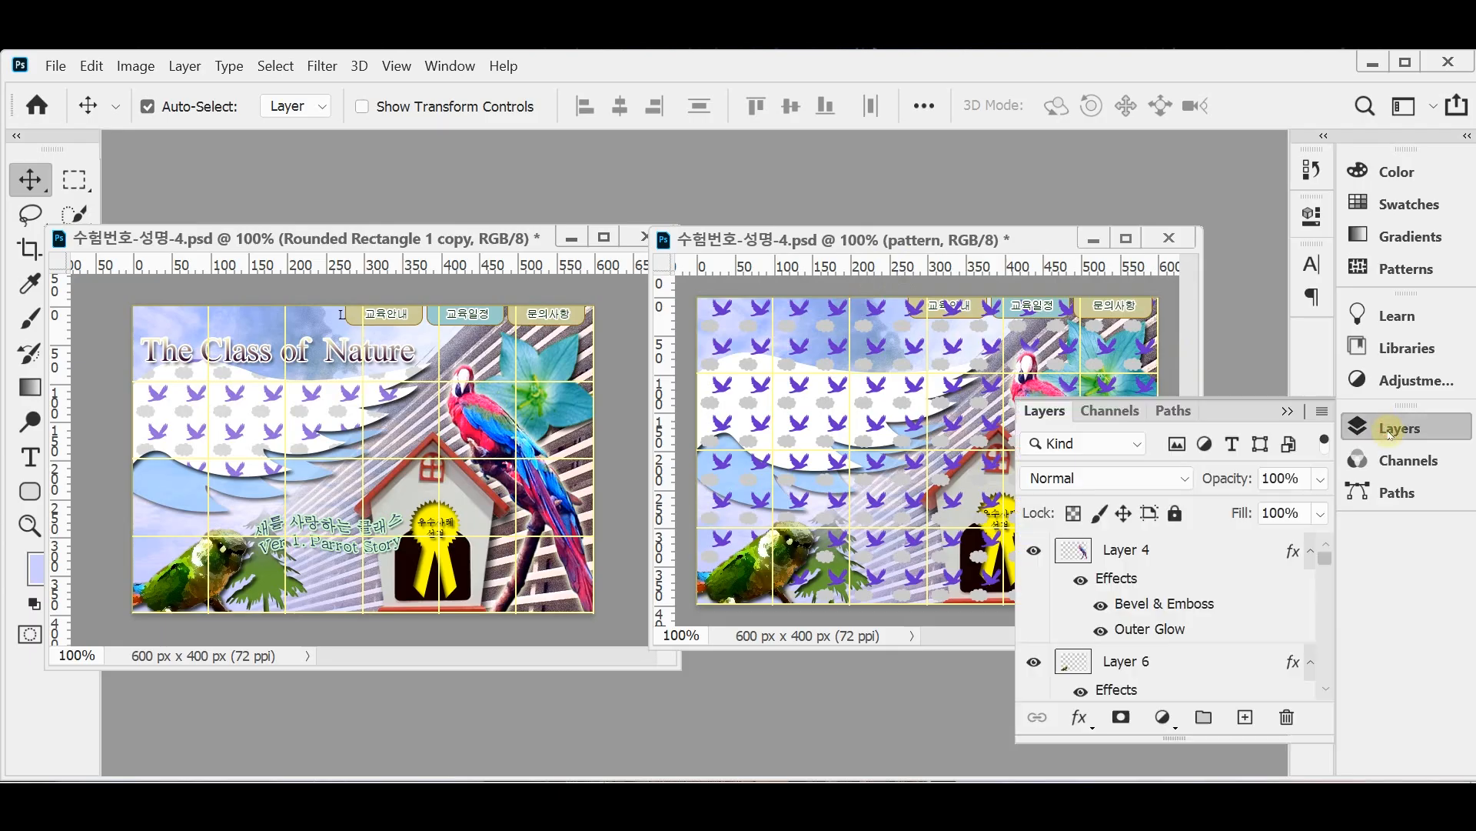
scroll(1222, 619, "down", 6)
scroll(1217, 613, "down", 3)
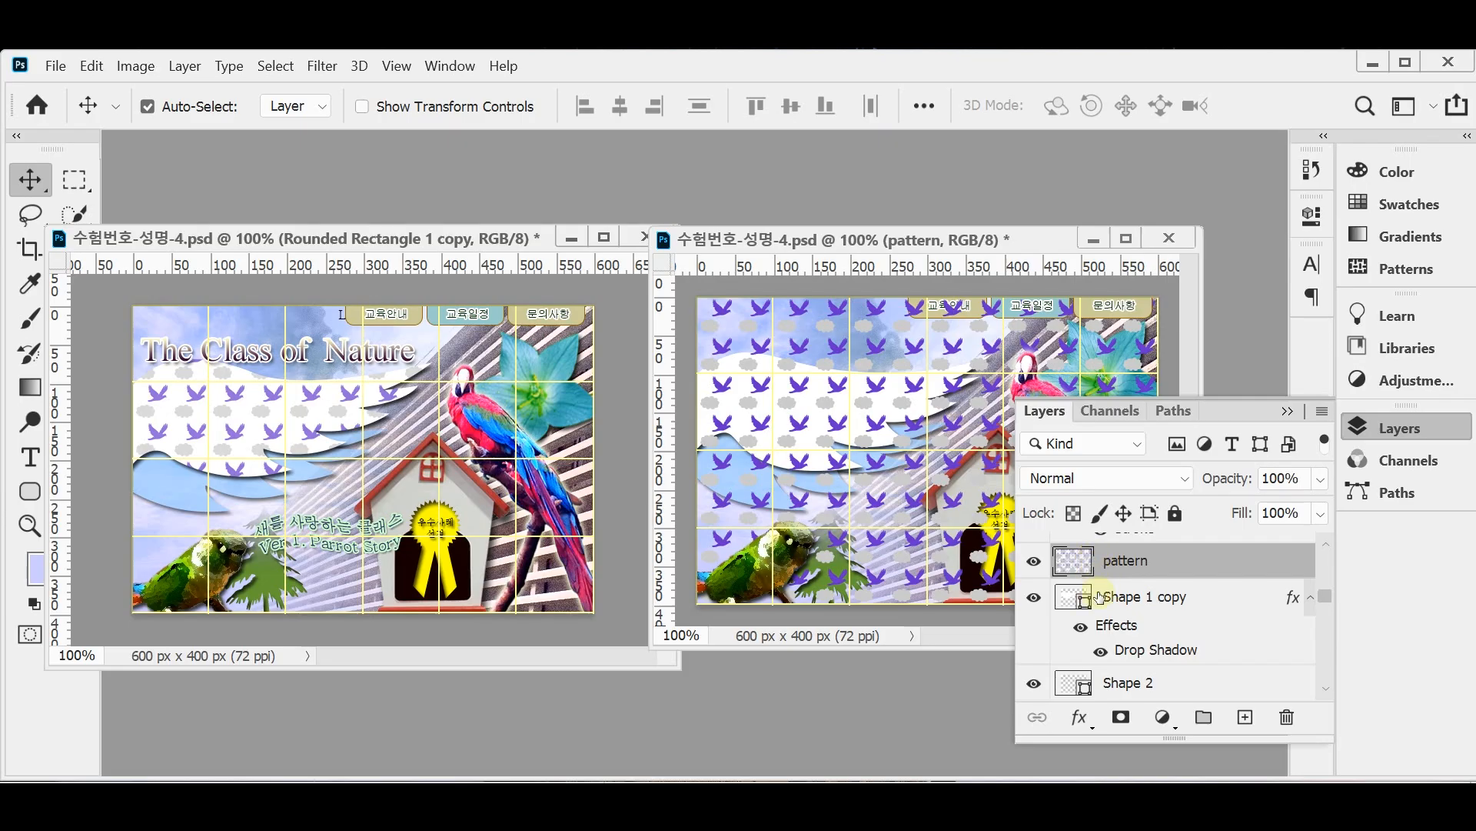
left_click_drag(1096, 605, 1223, 572)
left_click(1222, 573, "alt")
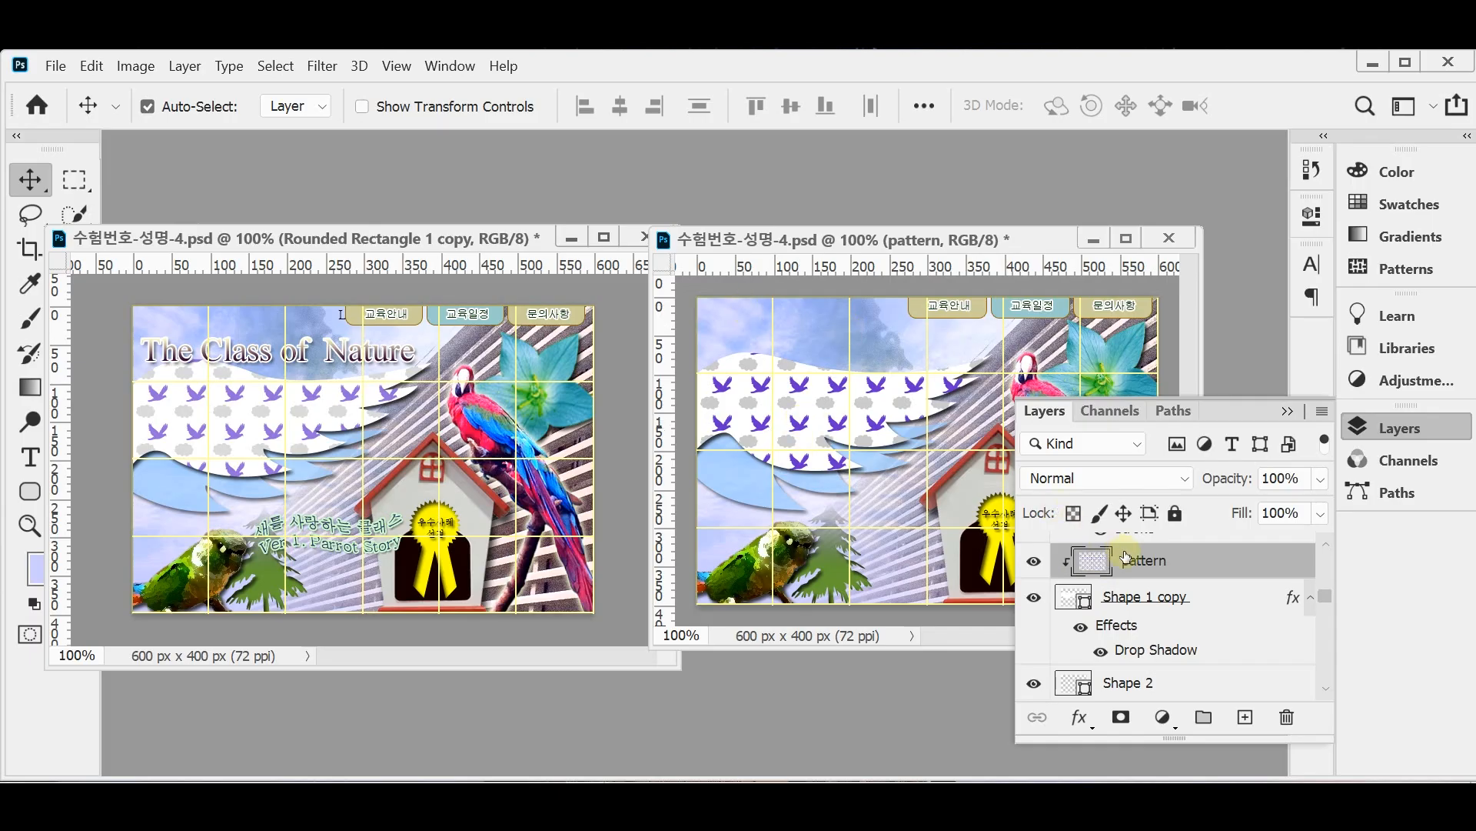
left_click(1196, 576, "alt")
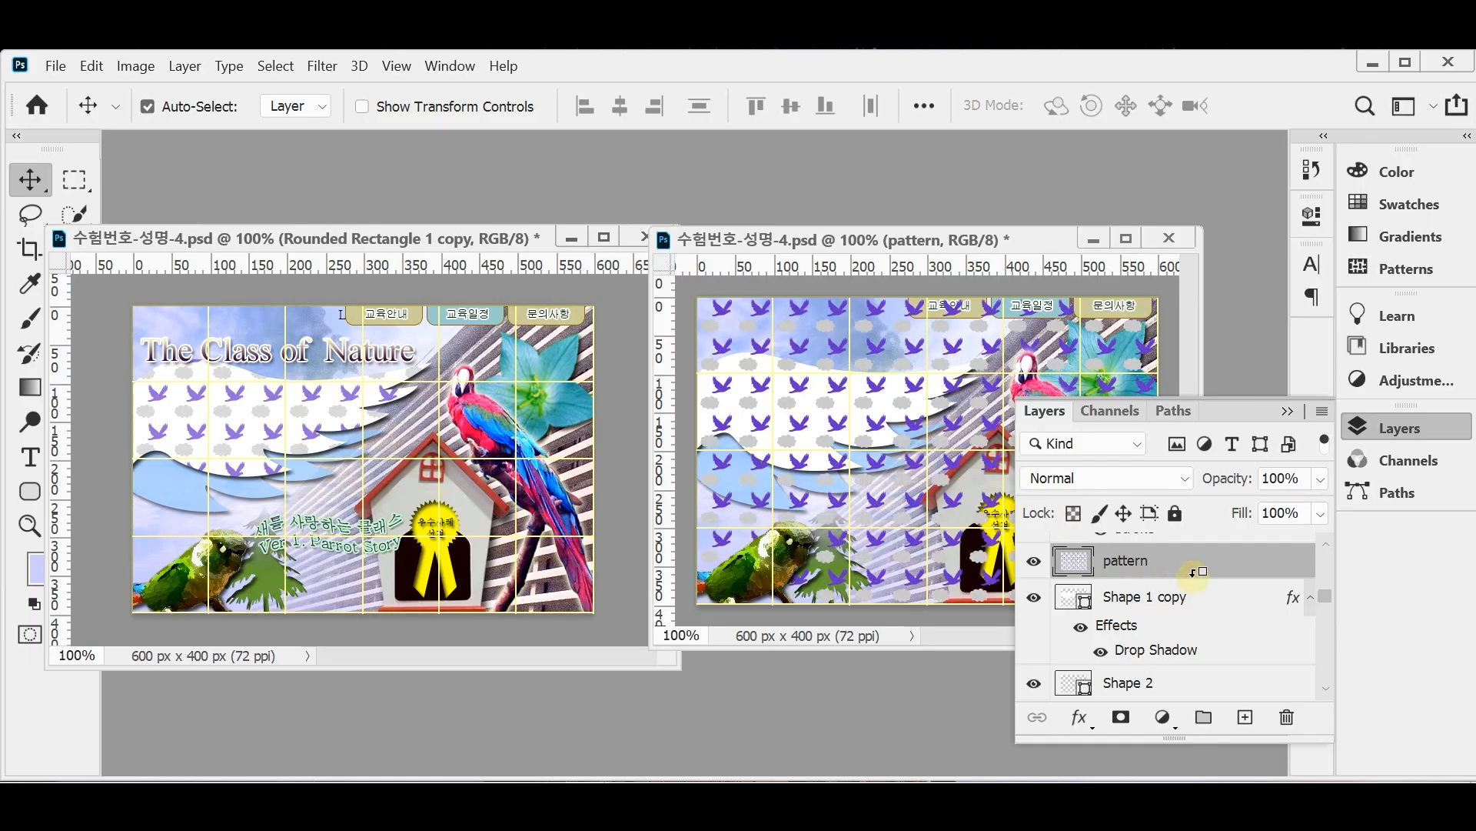
left_click(1195, 573, "alt")
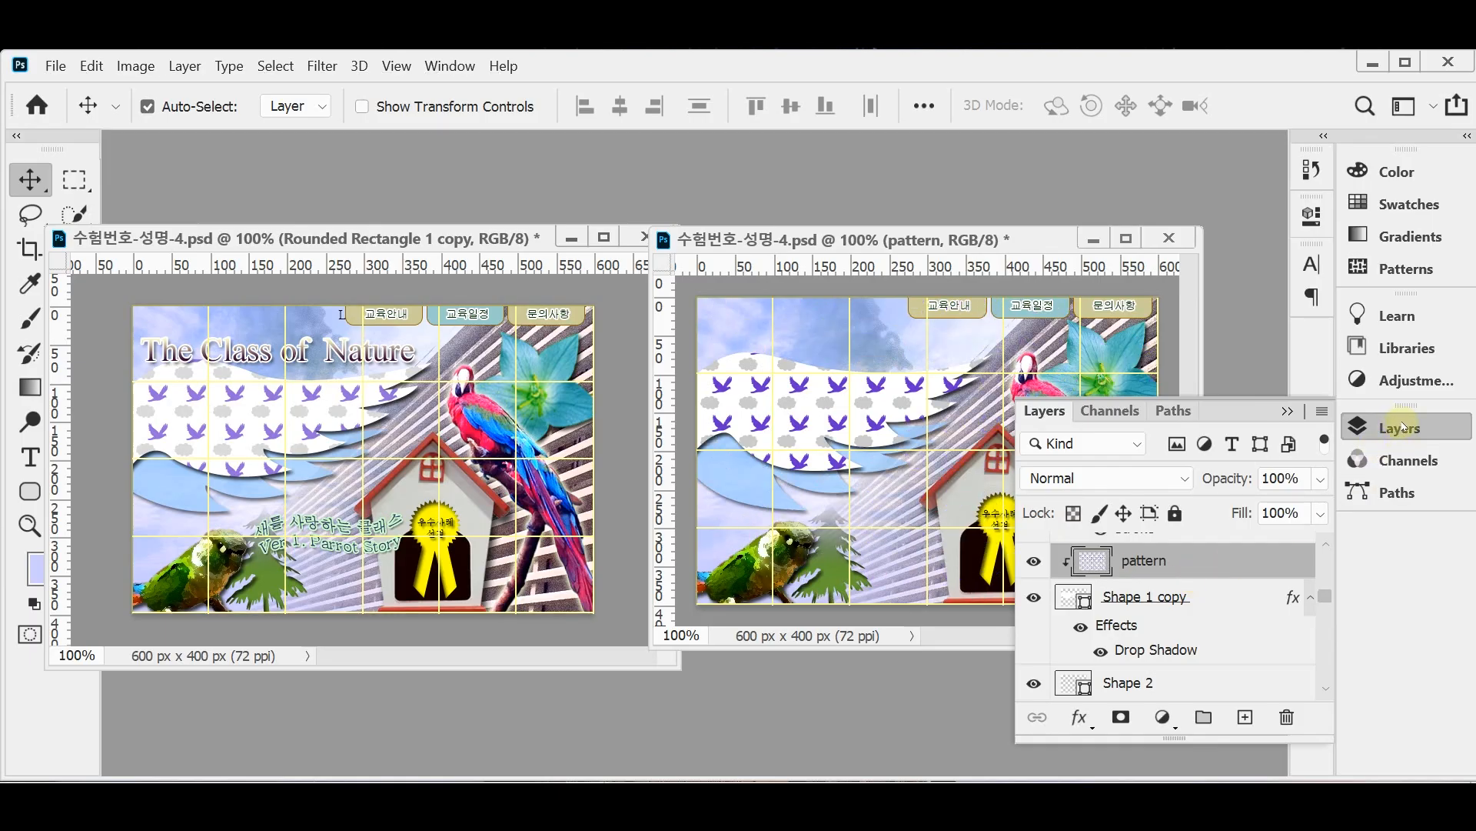
- Set the pattern layer's opacity to 70% and save the working banner
left_click(1226, 475)
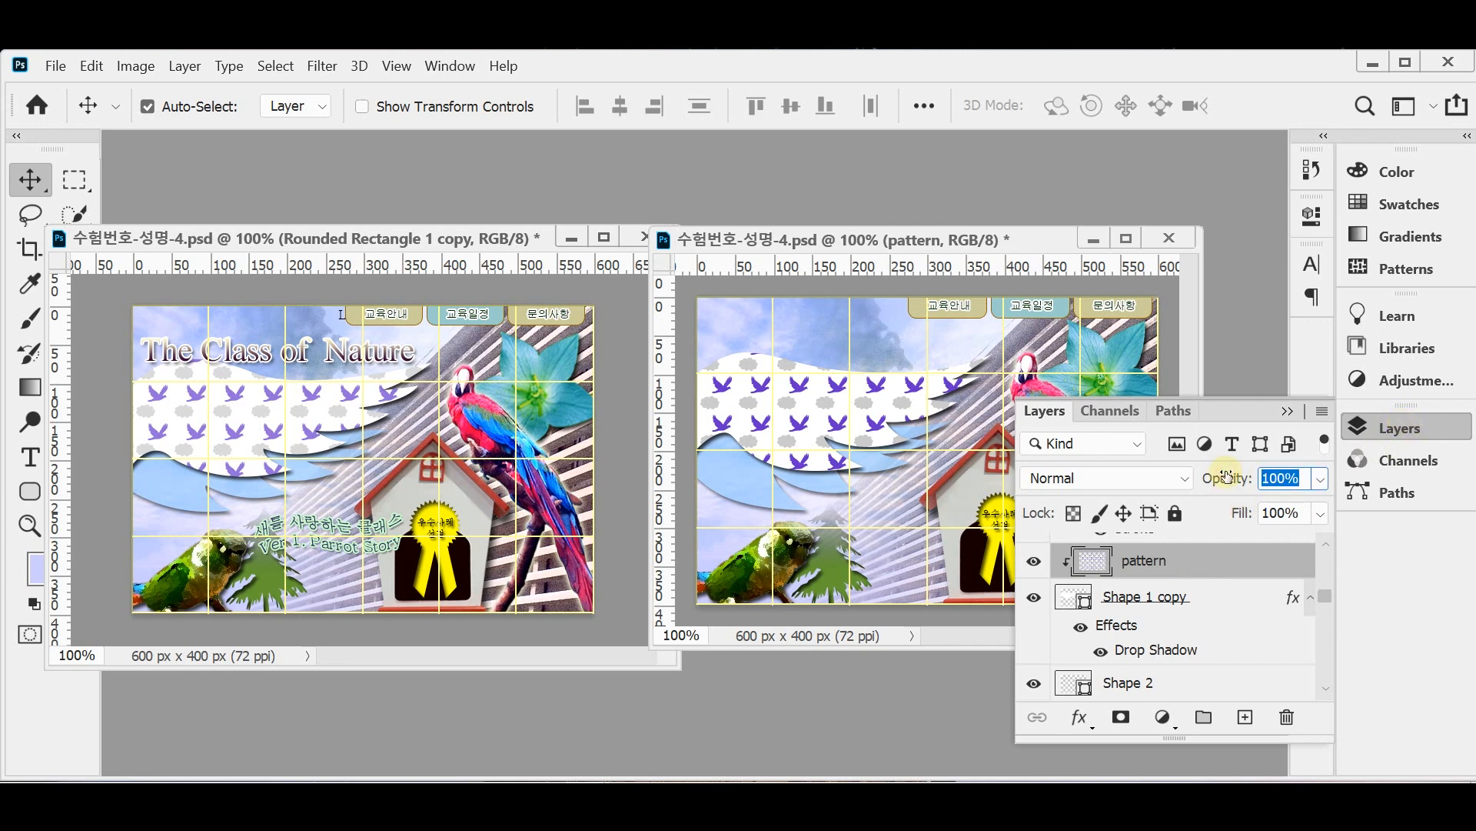
type("70")
key("Return")
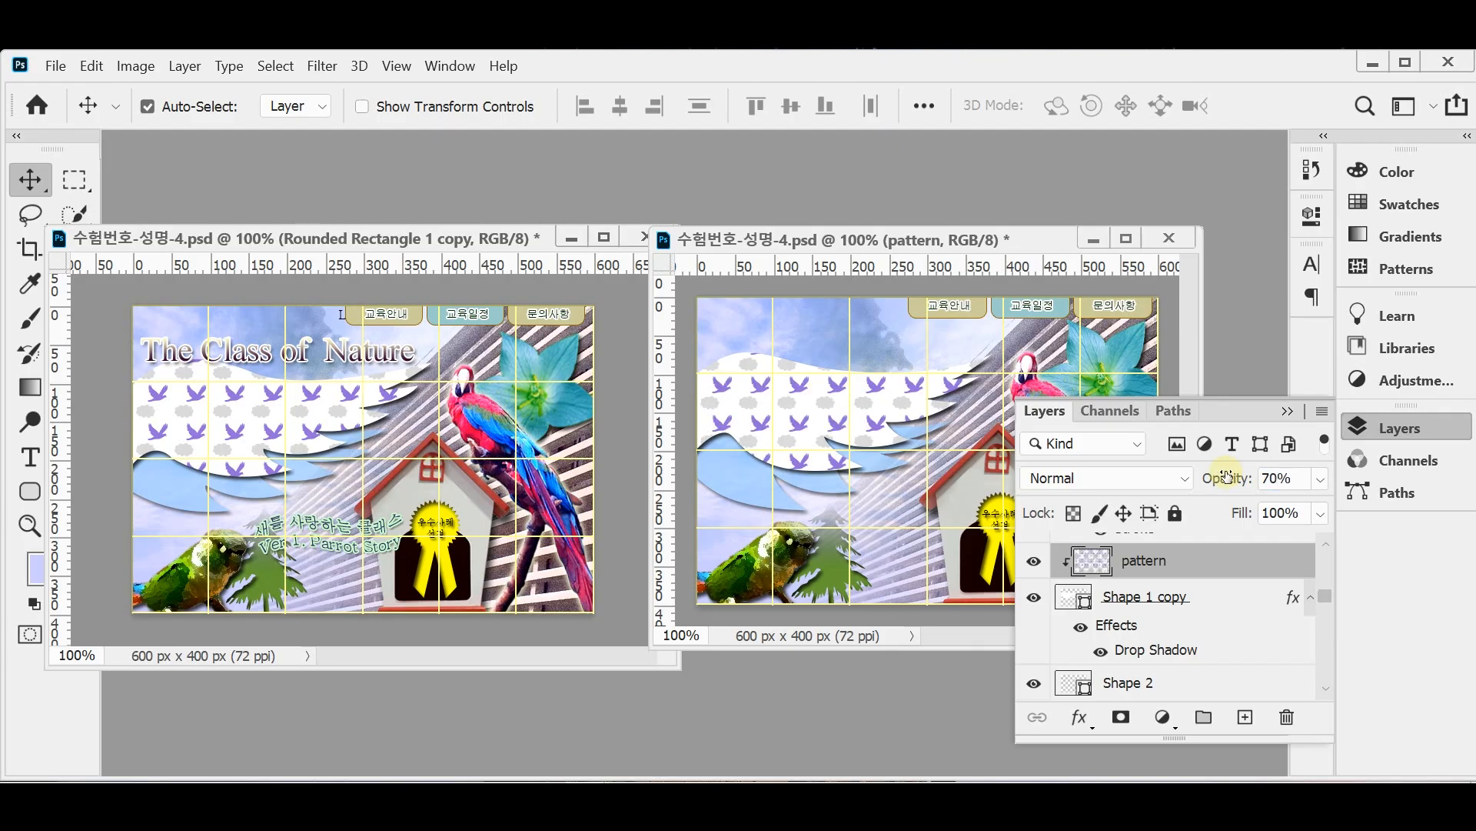
key("ctrl+s")
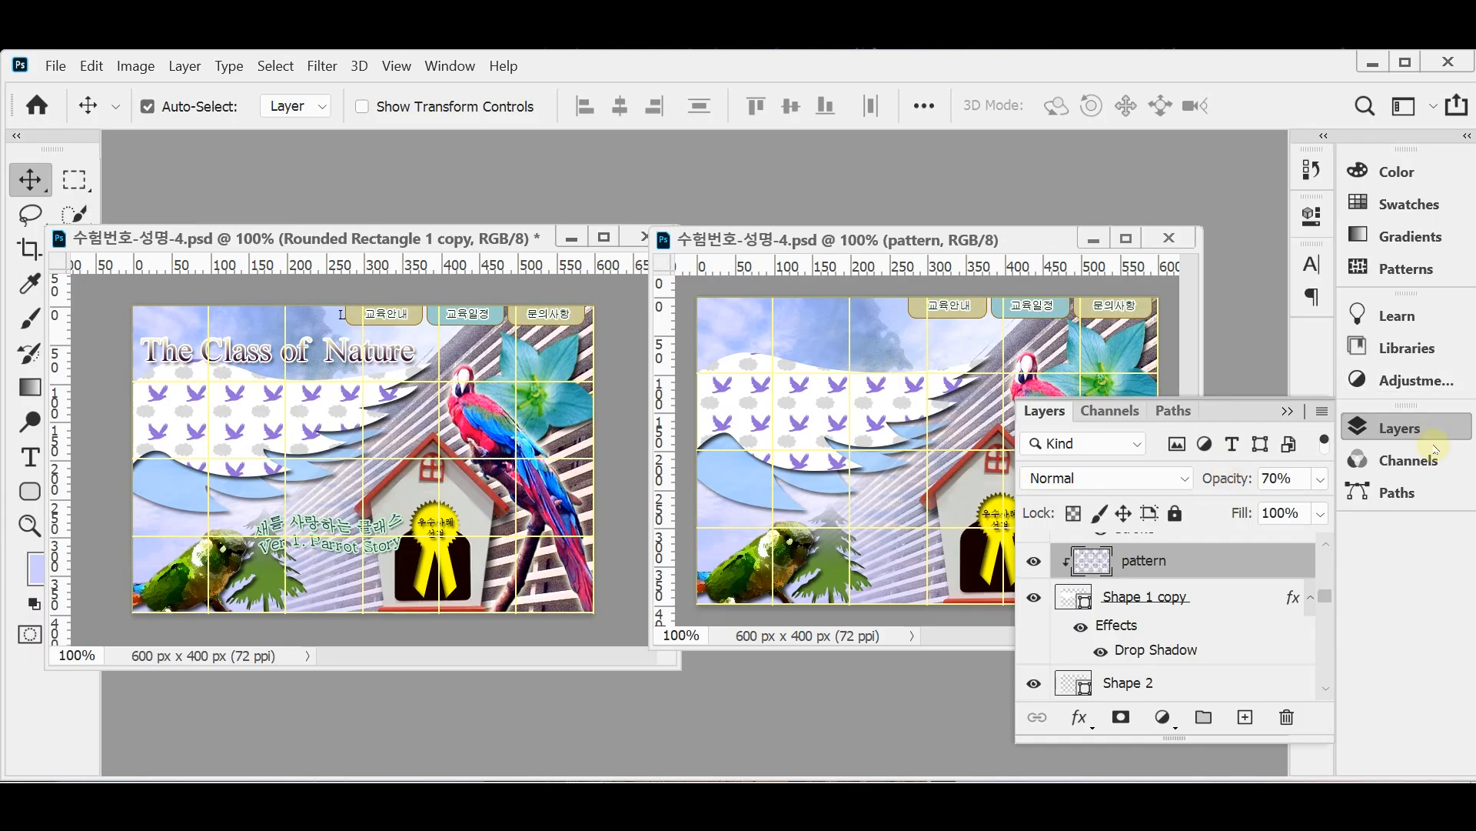
left_click(1381, 435)
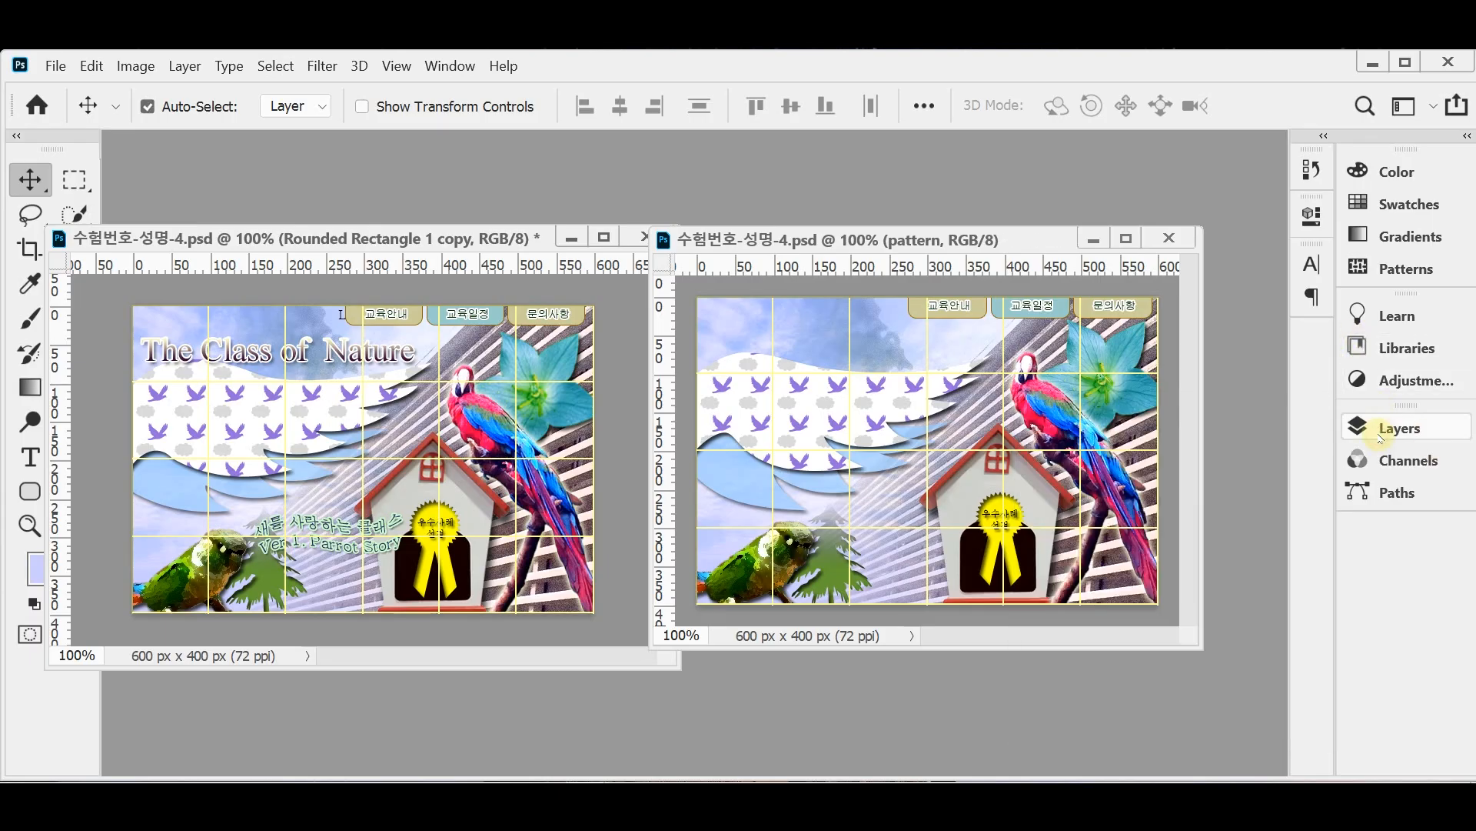
left_click(1394, 429)
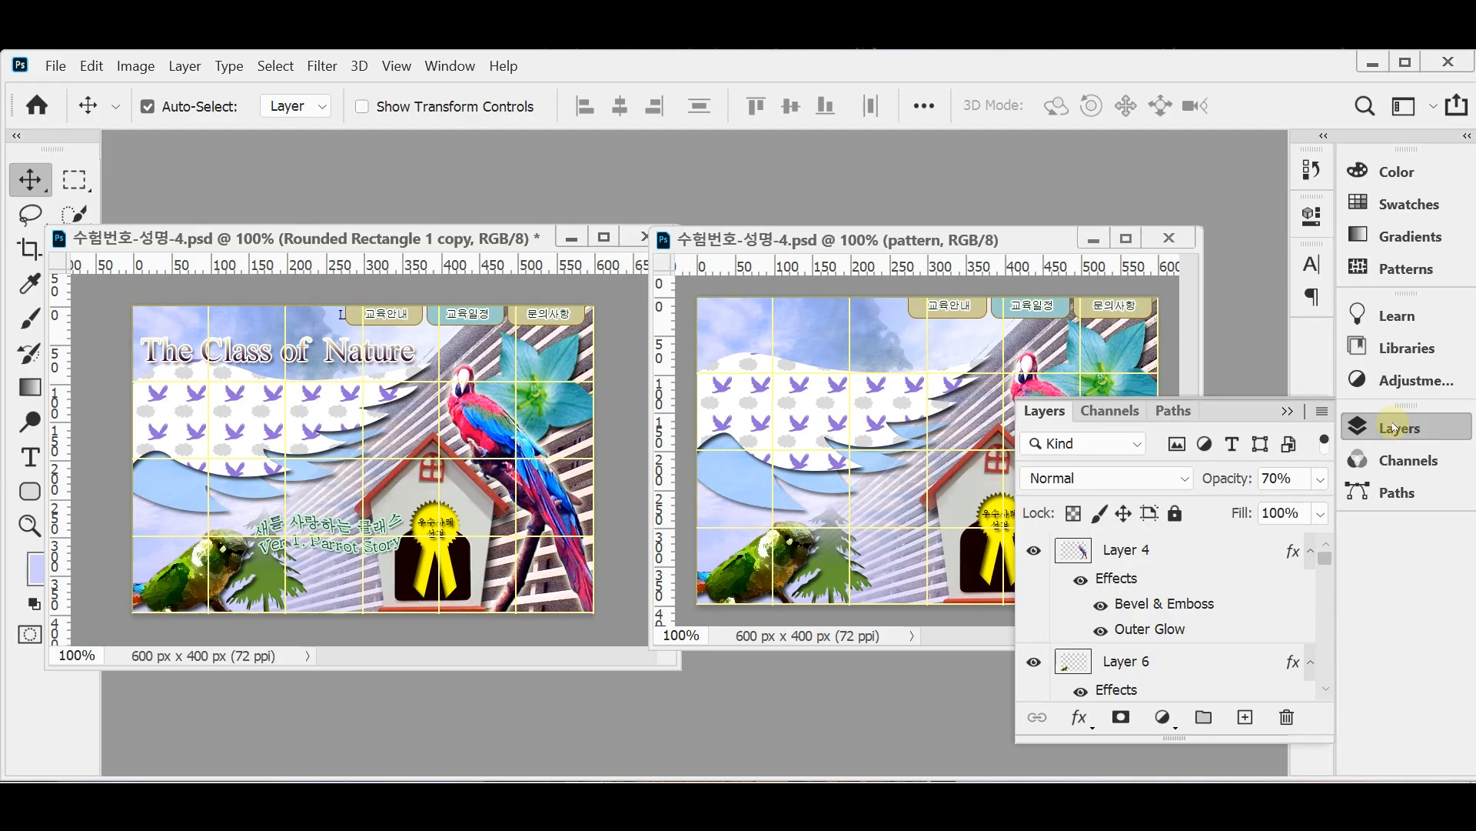
left_click(1394, 428)
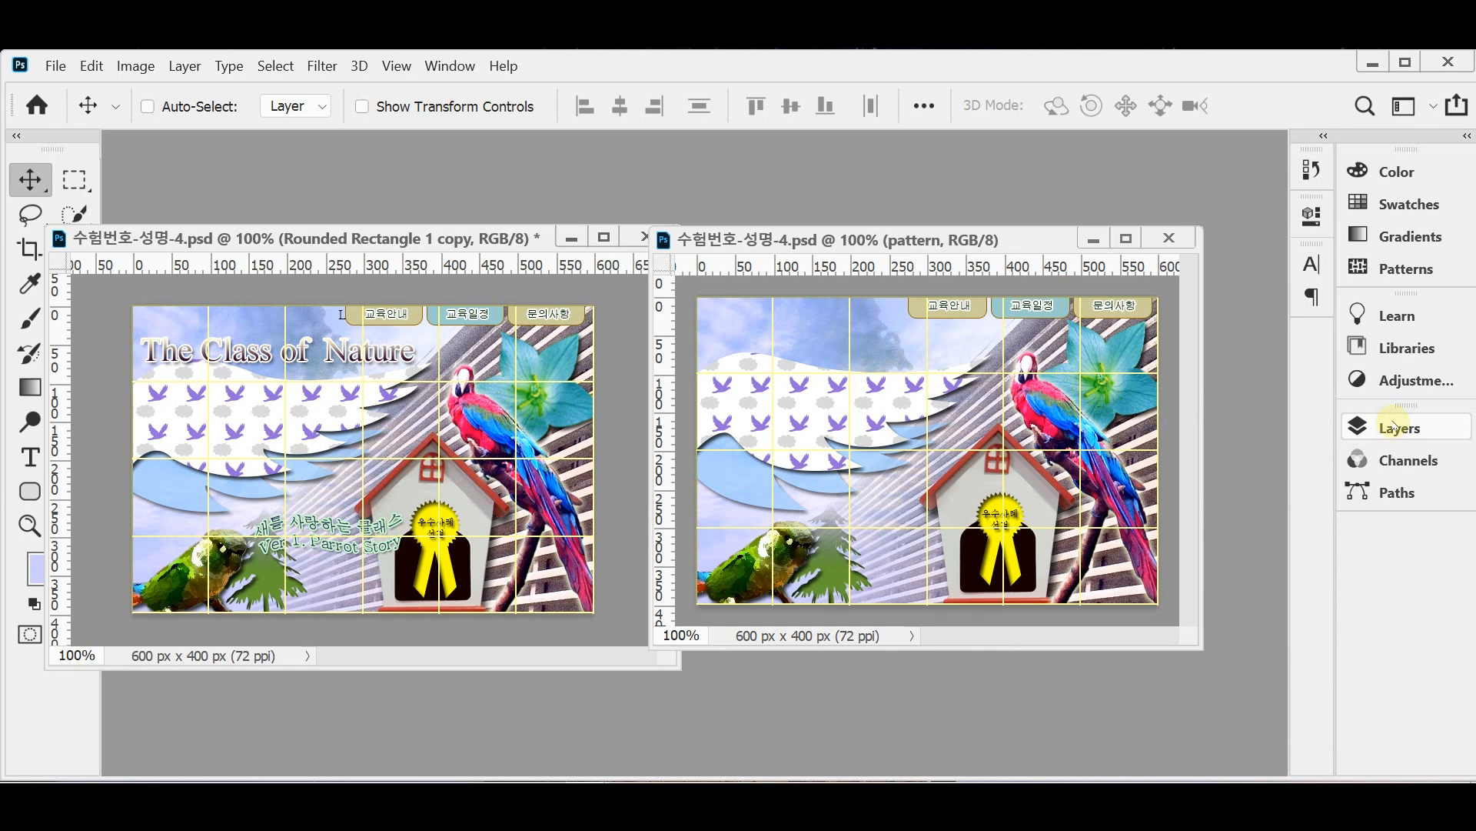
- Return the finished reference banner to an earlier history state, before the stray text beside the 교육안내 button was added
left_click(410, 244)
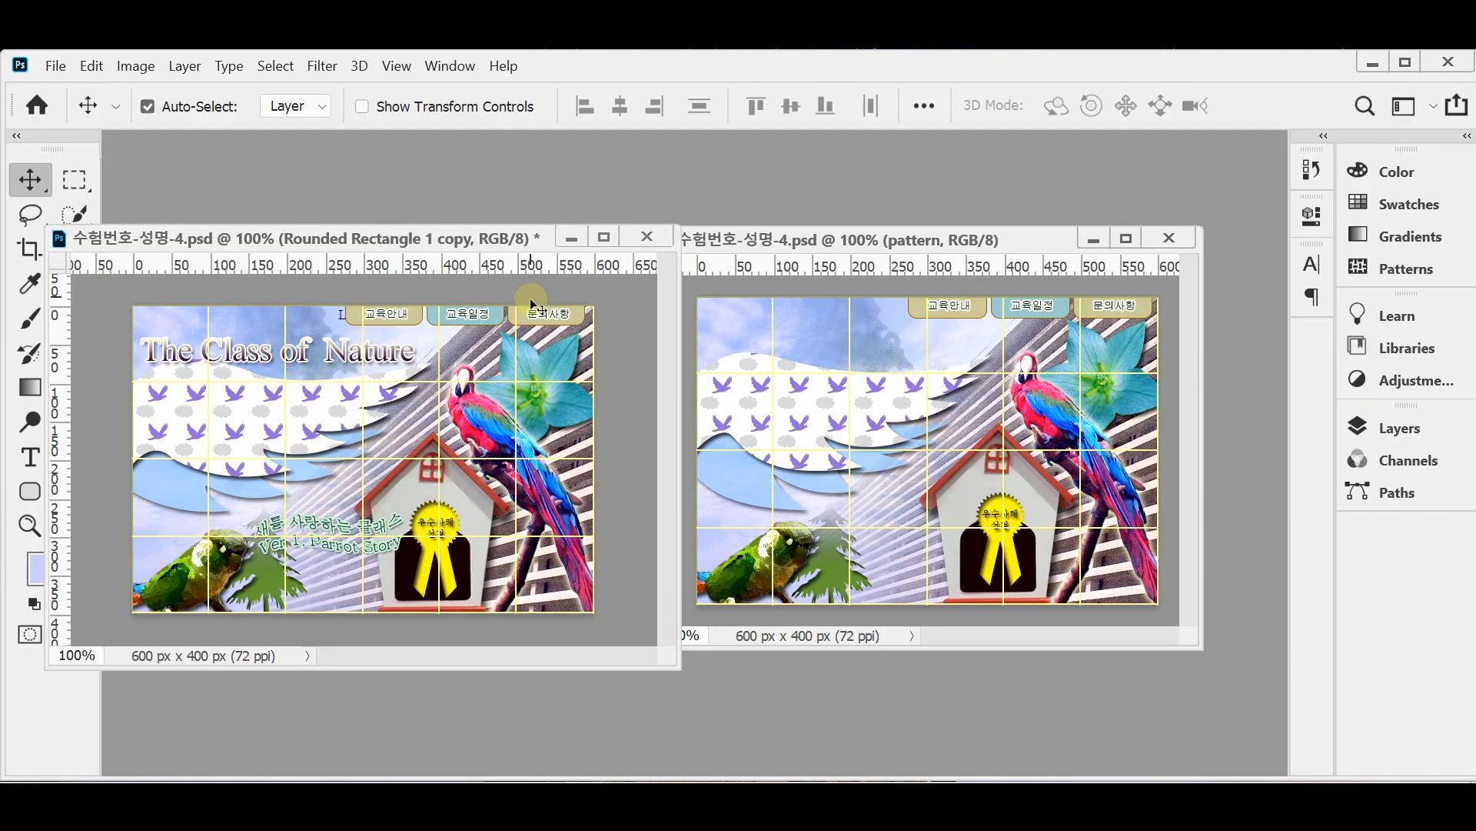
left_click(1305, 170)
scroll(1269, 265, "up", 2)
left_click(1242, 192)
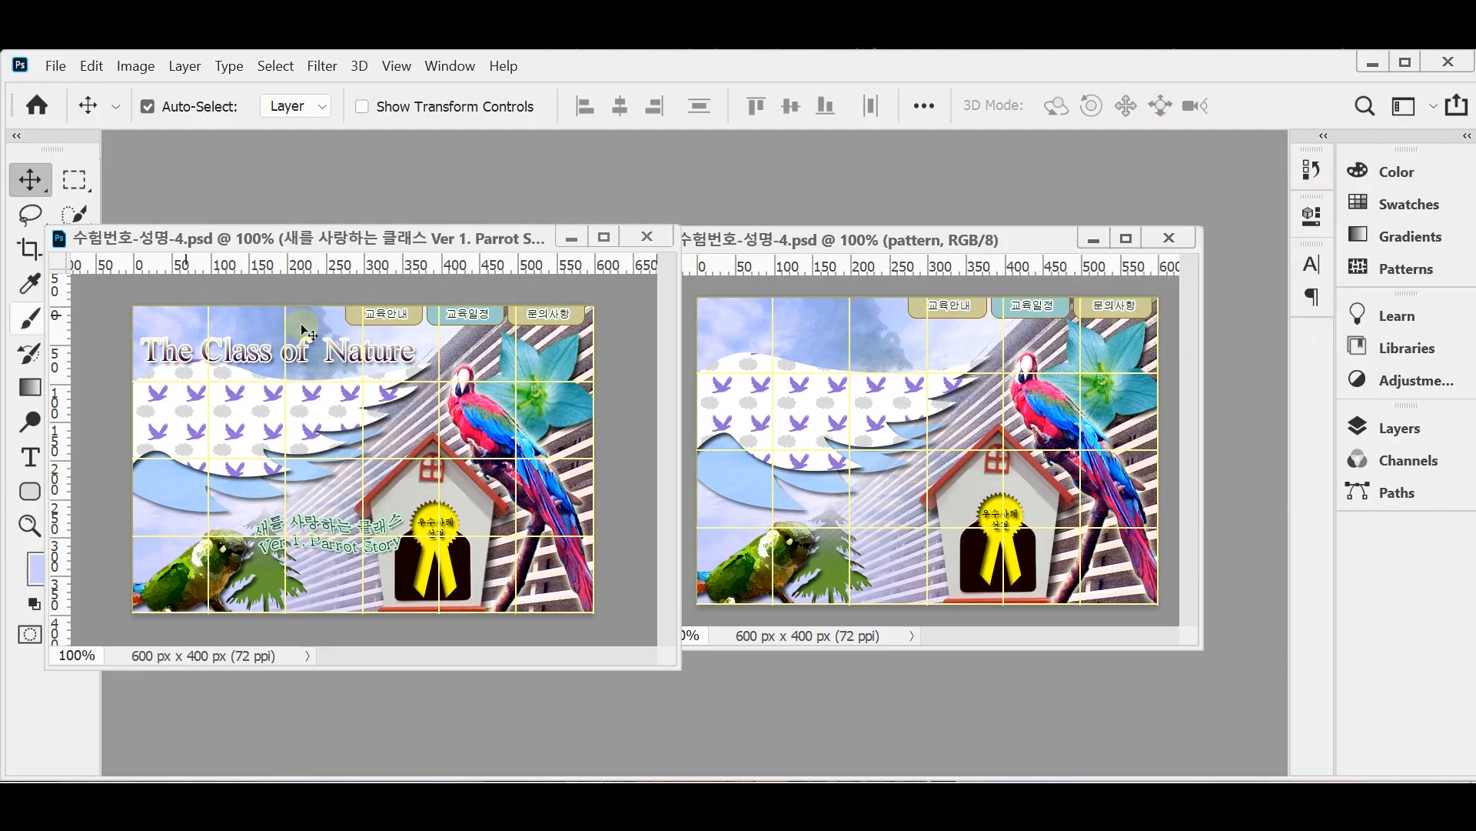
- Select the title layer in the finished reference, then shift and narrow its window to uncover the toolbox
left_click(278, 360)
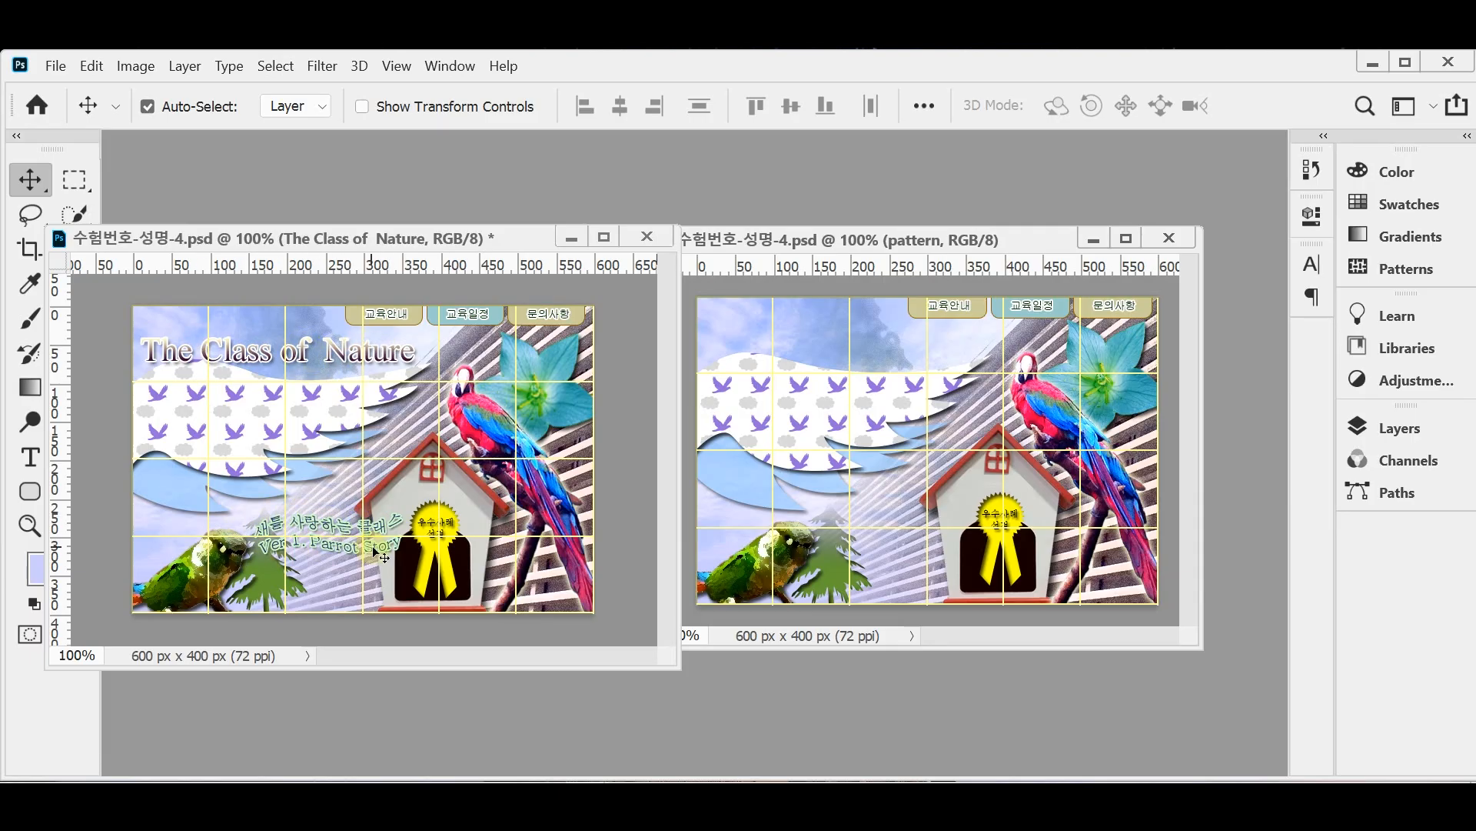
left_click_drag(410, 240, 442, 244)
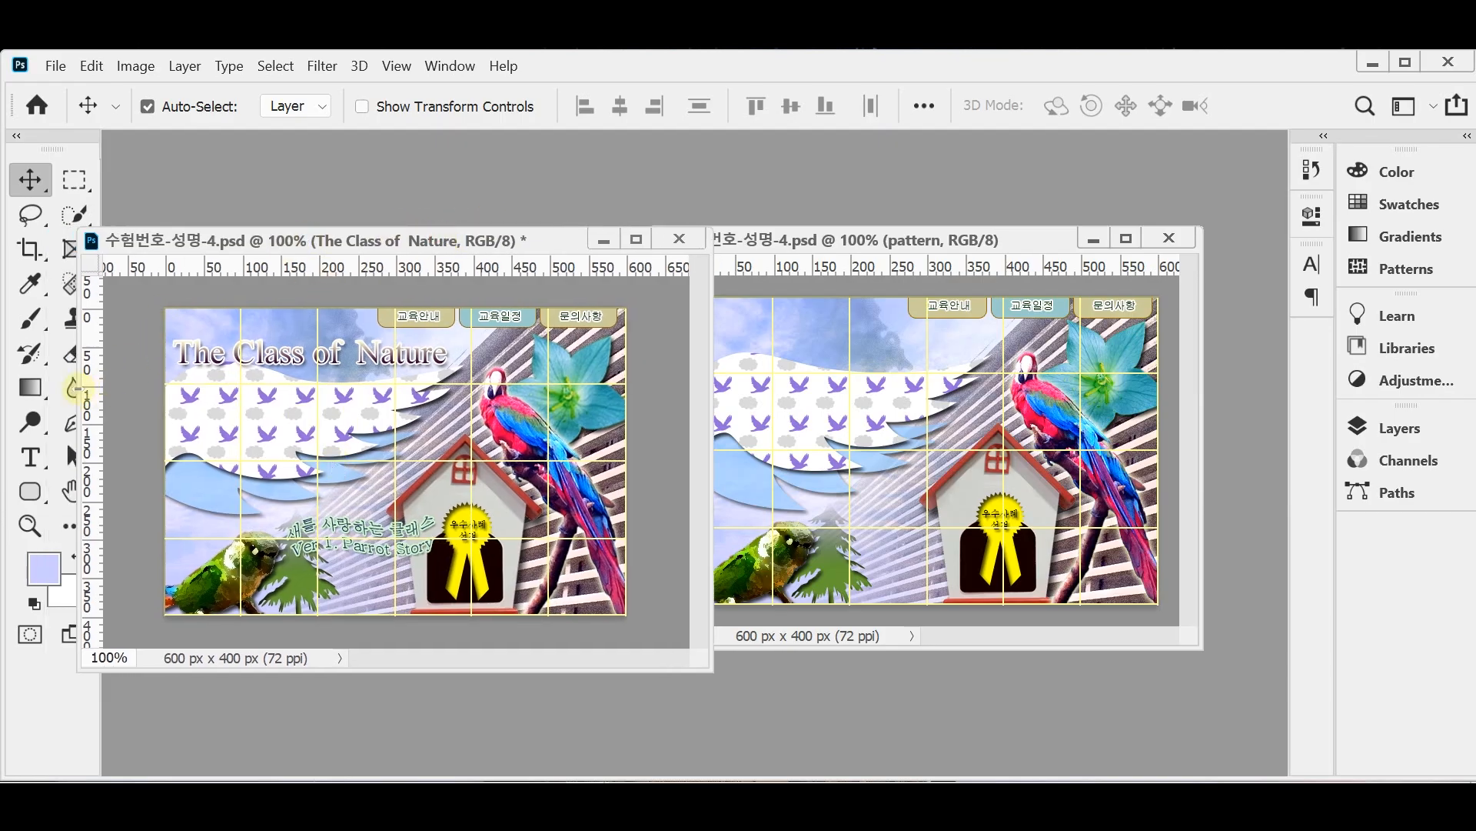
left_click_drag(74, 388, 115, 389)
- Select the text The Class of Nature in the finished reference and examine its font, style and size settings
left_click_drag(30, 459, 100, 451)
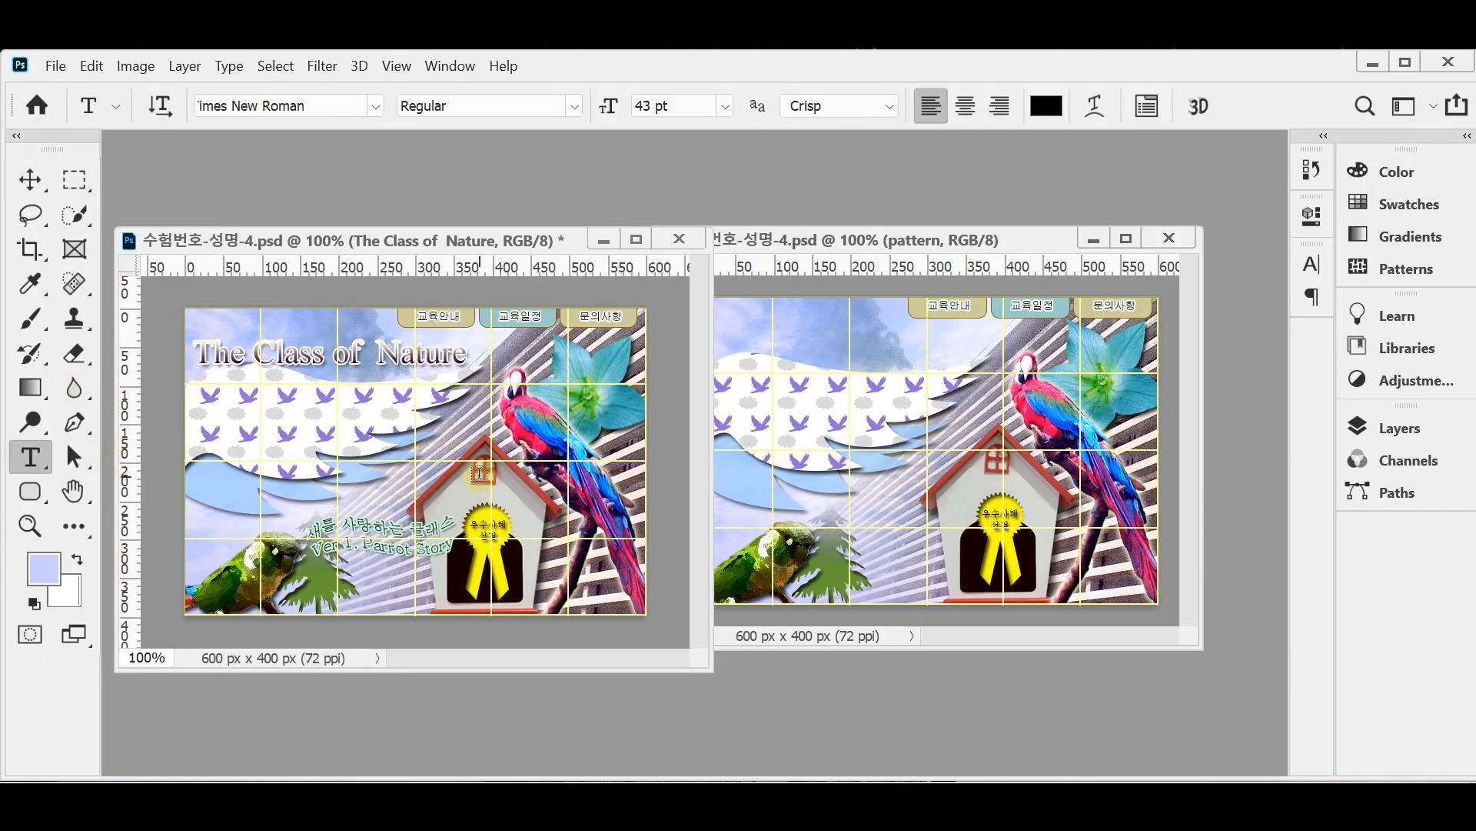
left_click(360, 354)
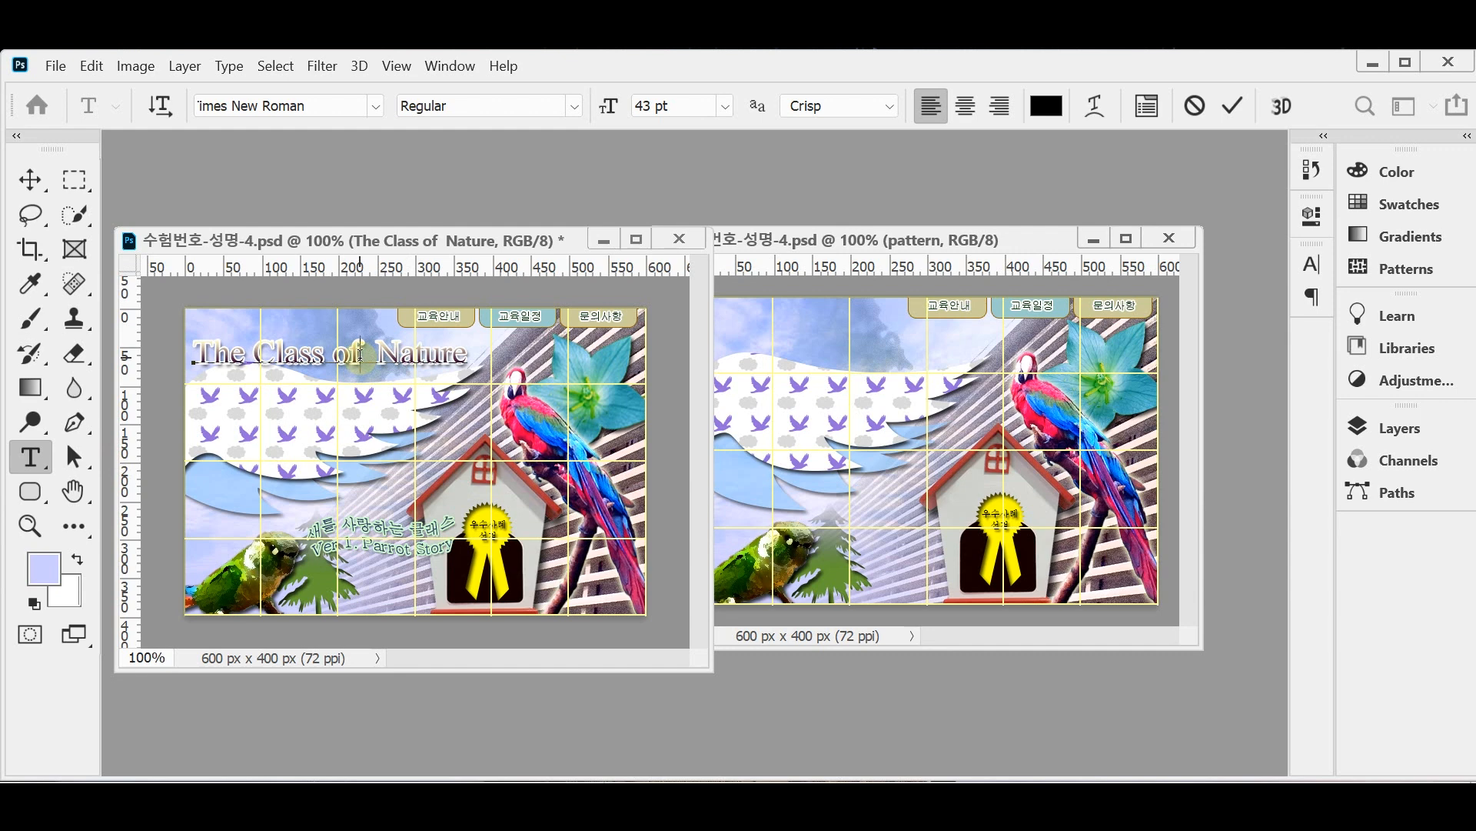
triple_click(360, 354)
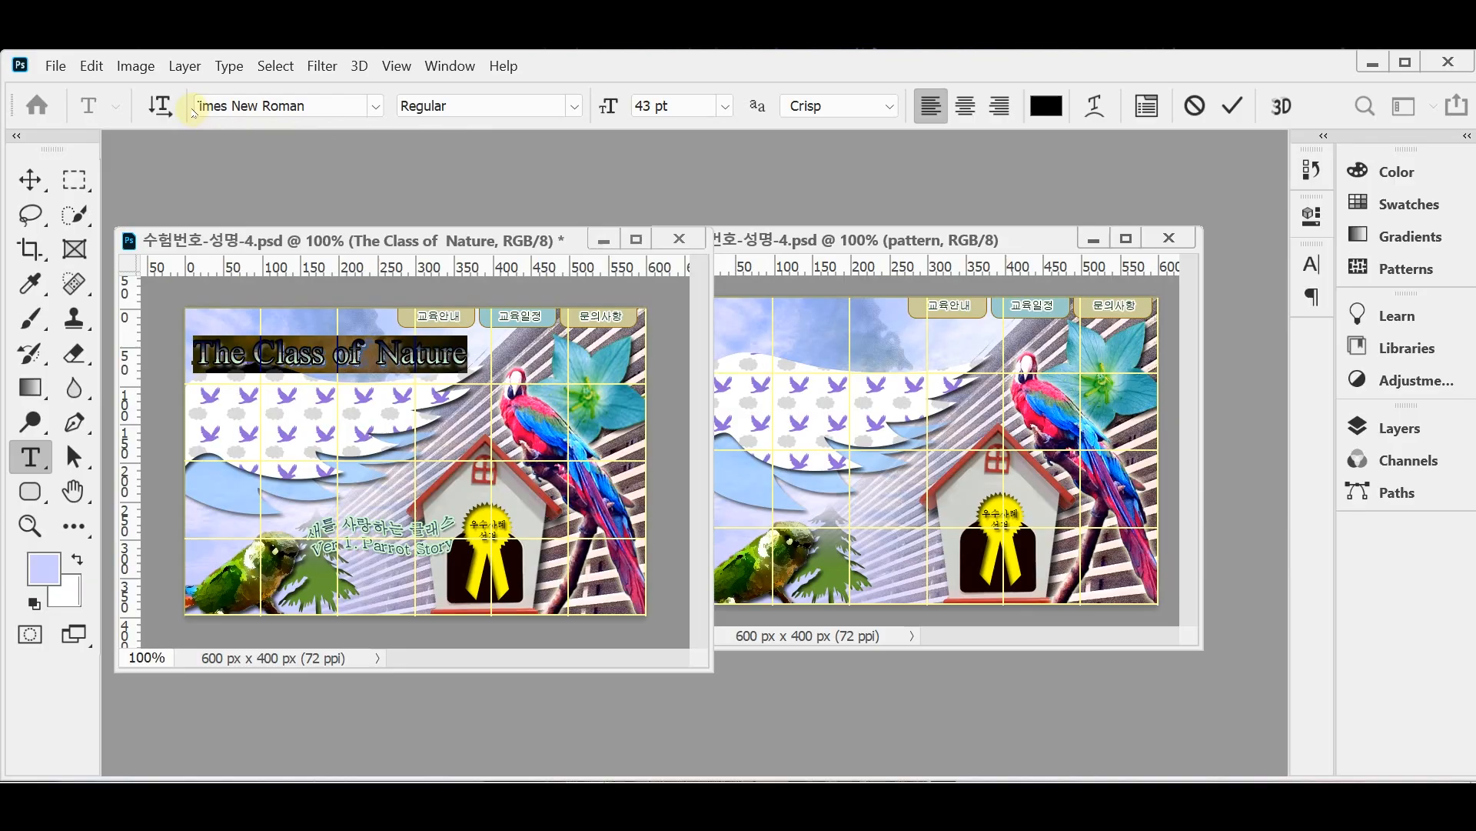
left_click(308, 106)
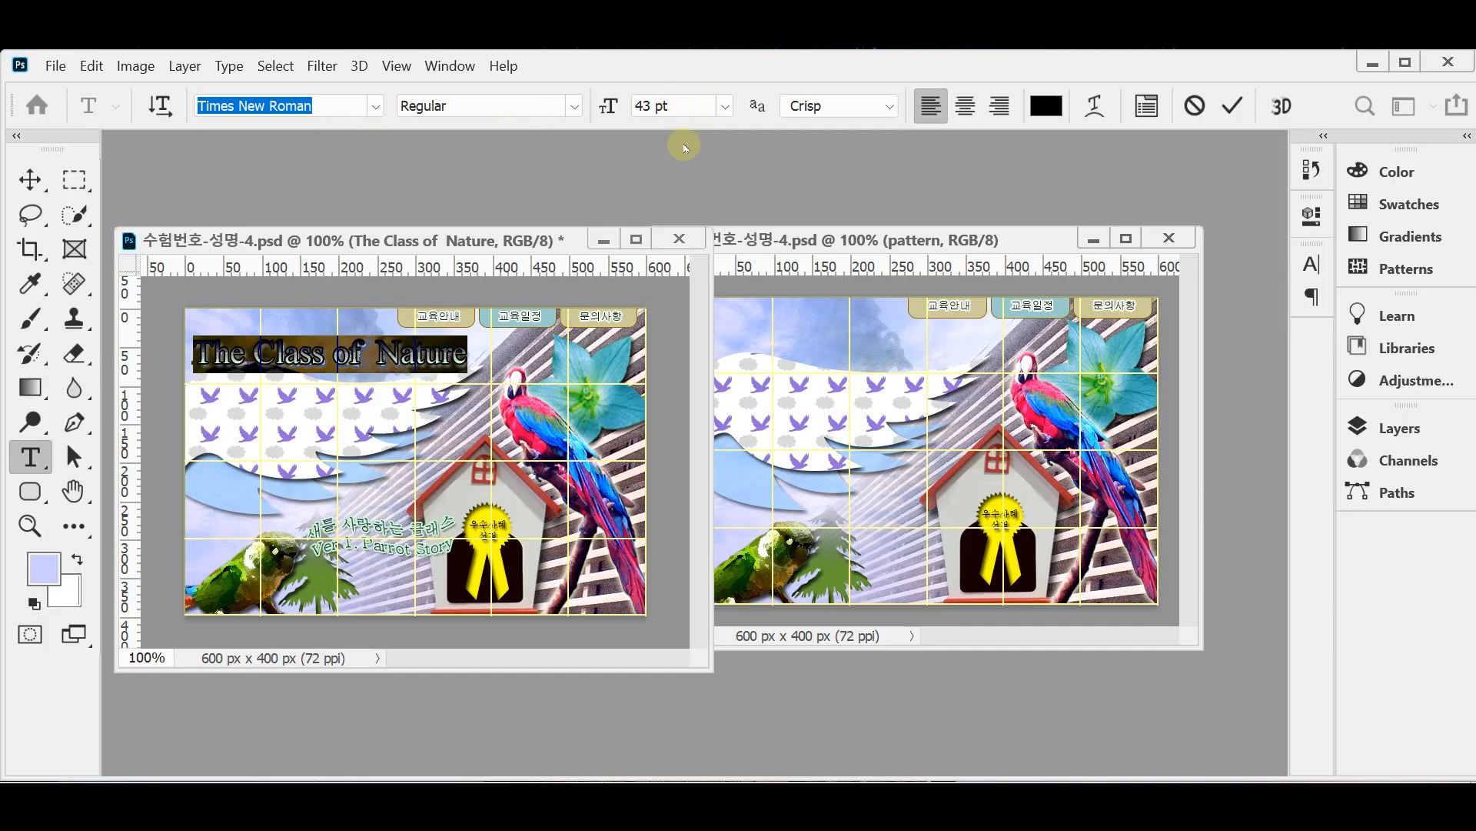
left_click(448, 352)
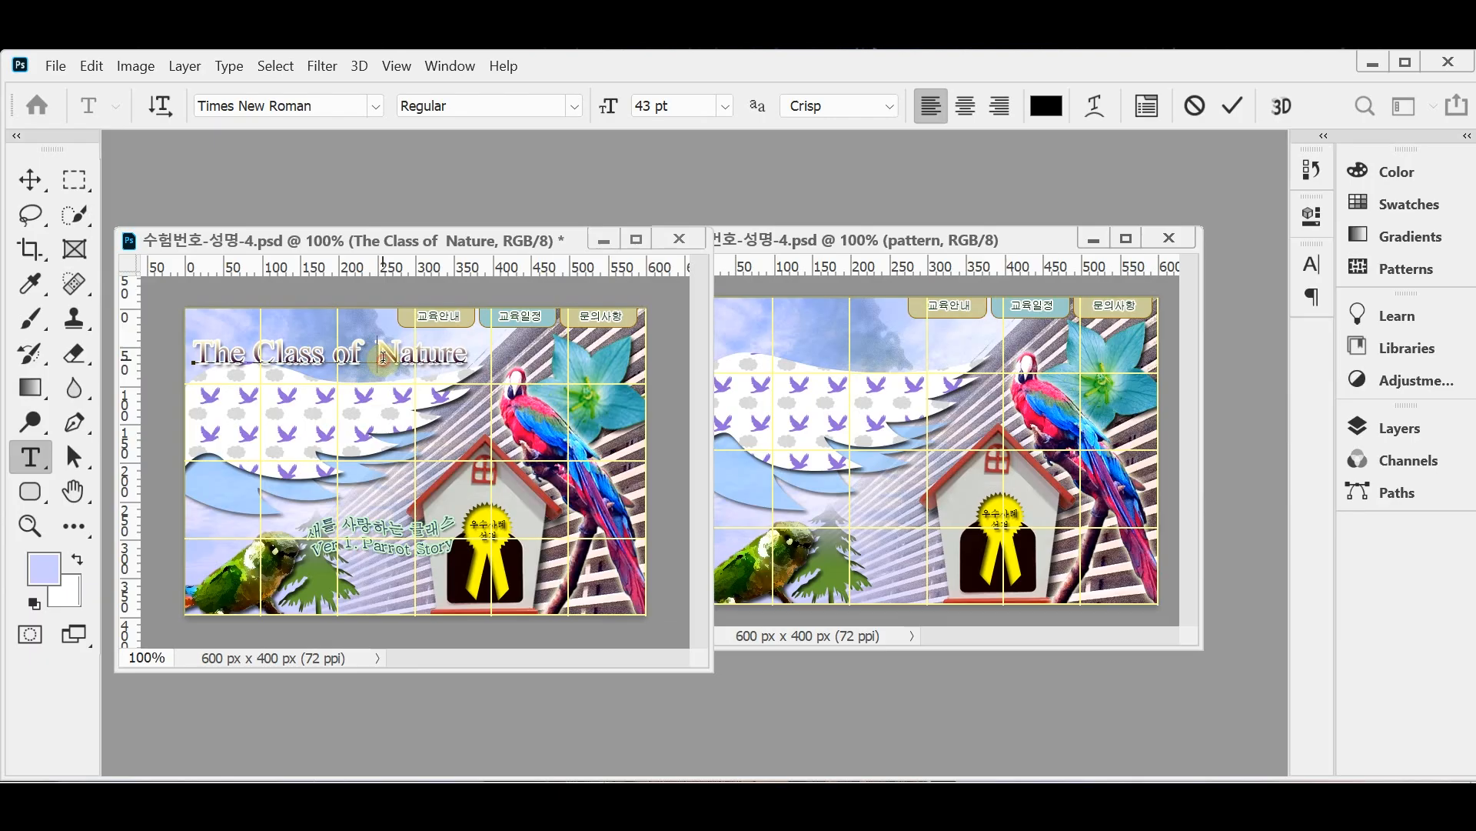
- Leave text editing and copy the The Class of Nature title layer from the finished reference into the working banner above the wing
triple_click(383, 356)
left_click(384, 356)
left_click(519, 277)
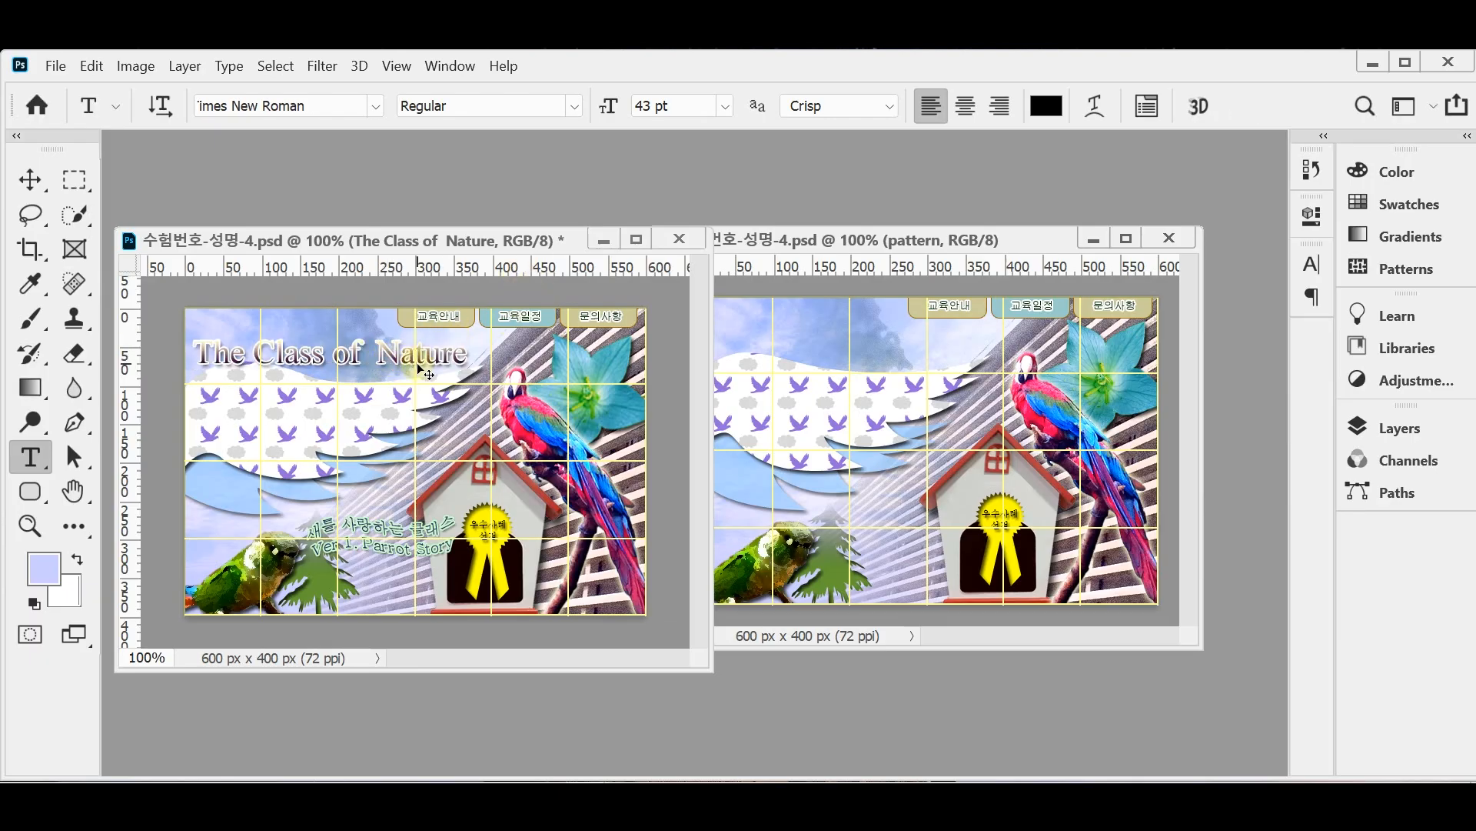
left_click_drag(453, 324, 828, 353)
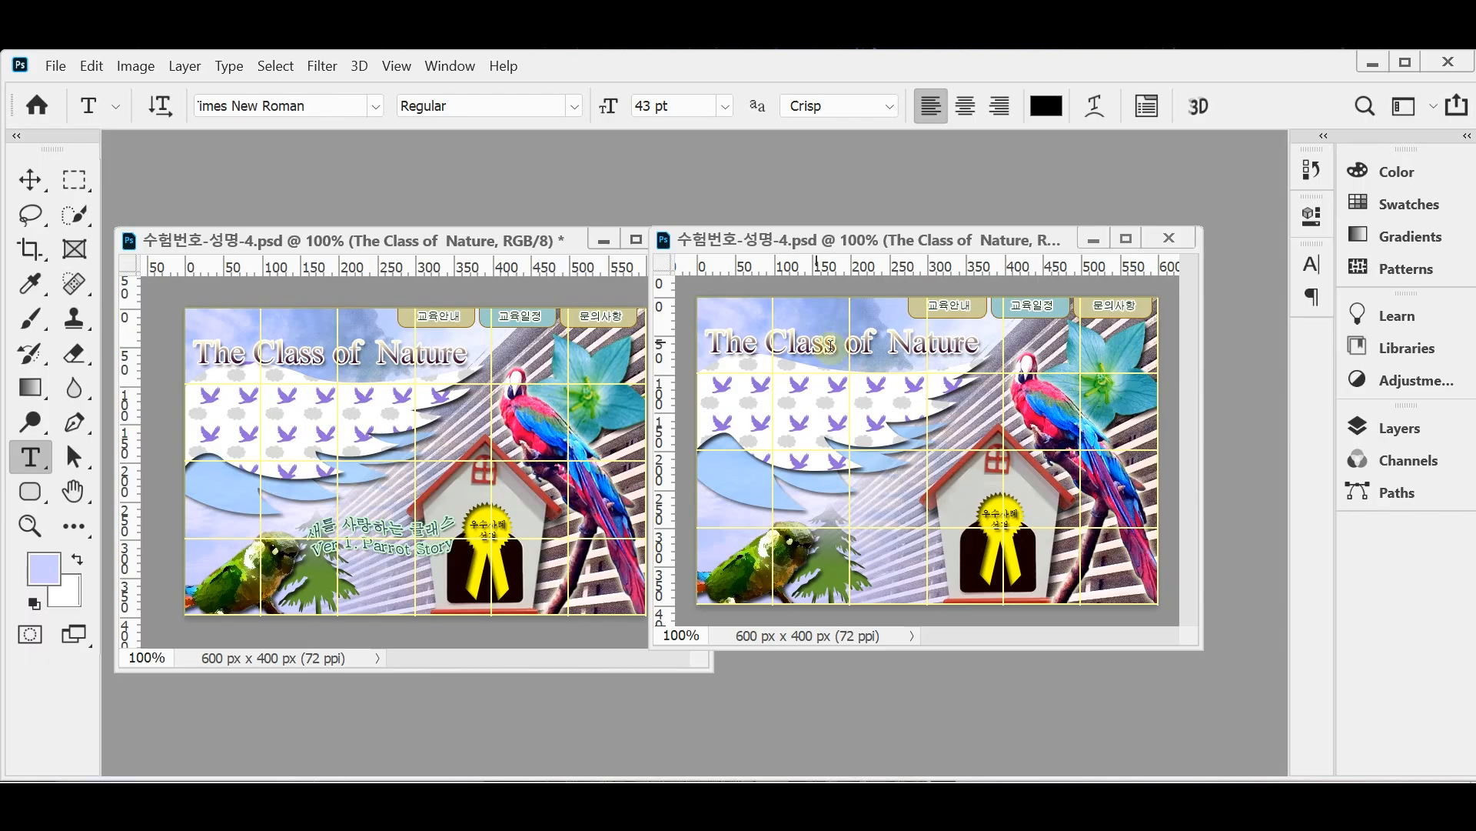
- Select the text 새를 사랑하는 클래스 Ver 1. Parrot Story in the finished reference and examine its font, size, alignment and colour
left_click(409, 535)
left_click(392, 548)
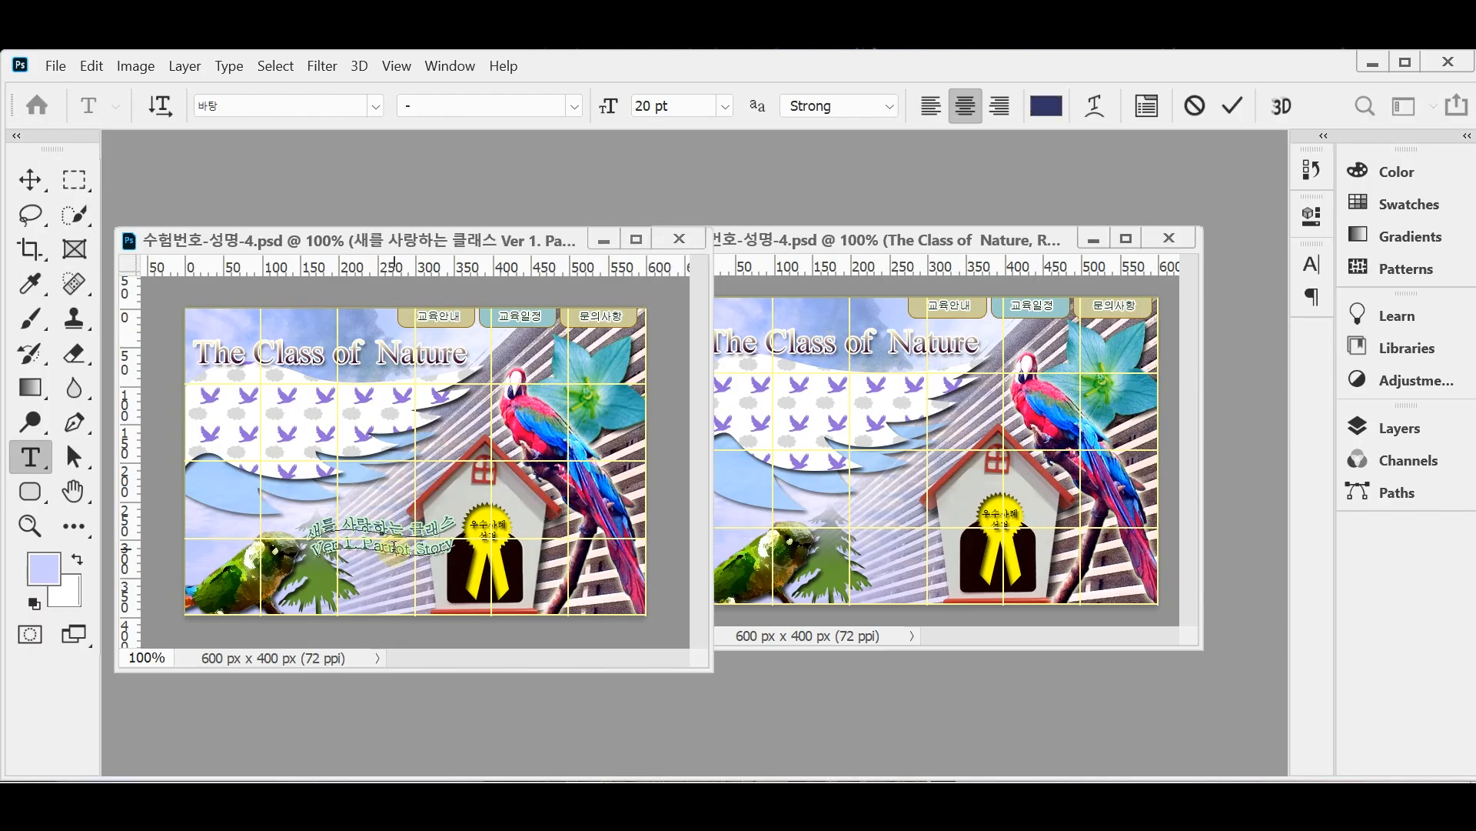
key("ctrl+a")
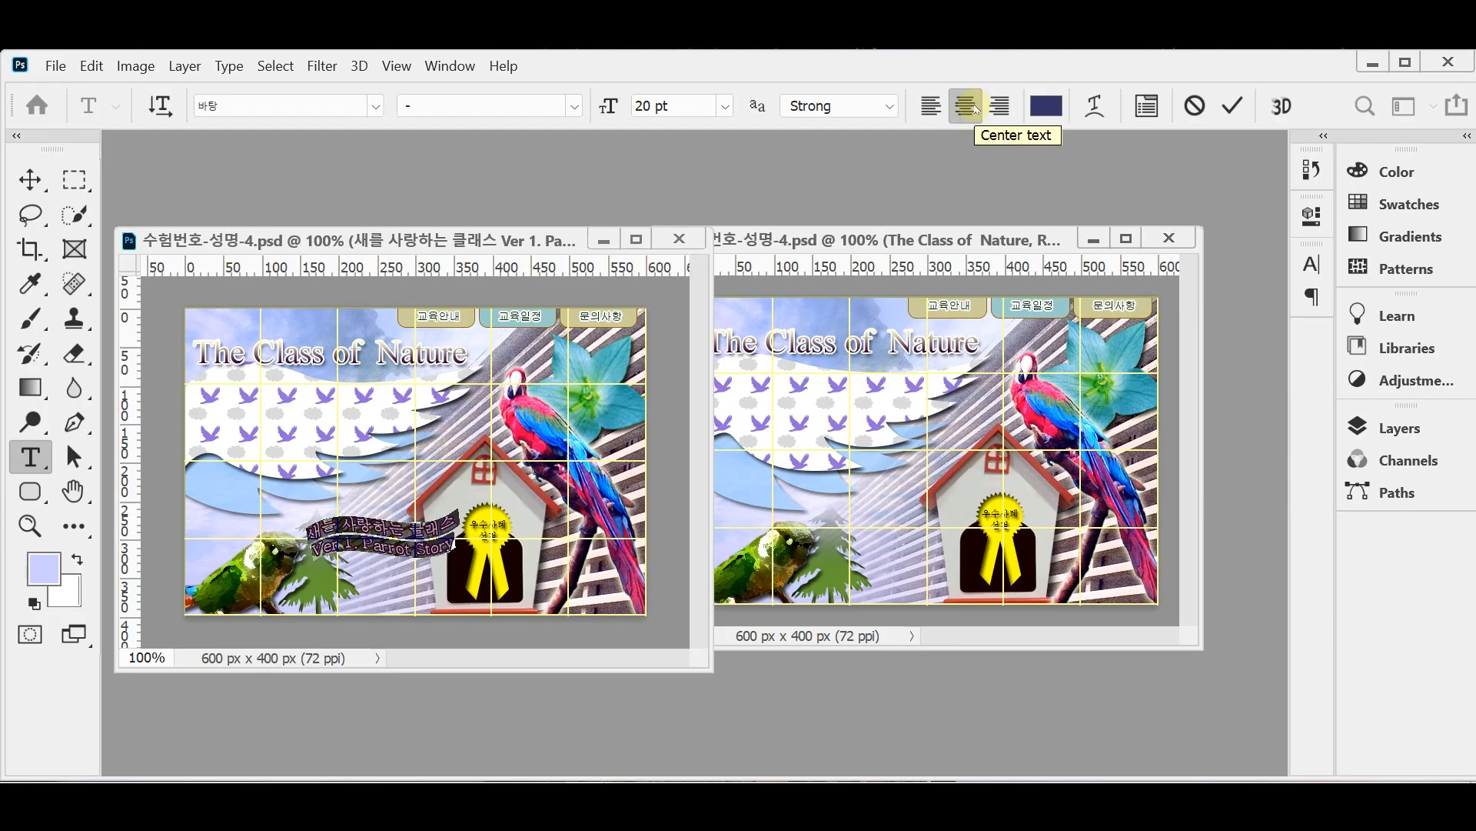
left_click(1057, 105)
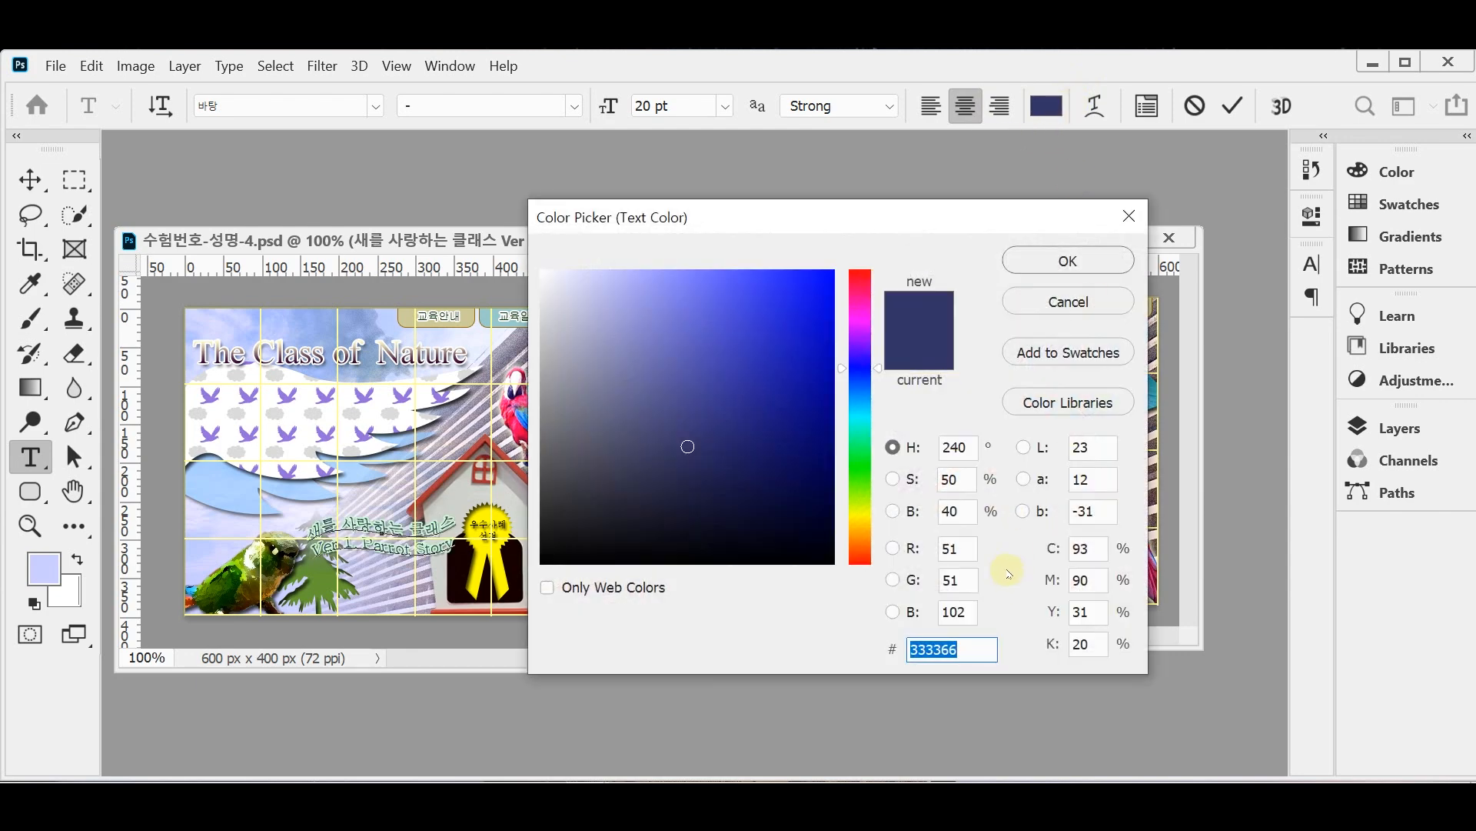
left_click(1068, 301)
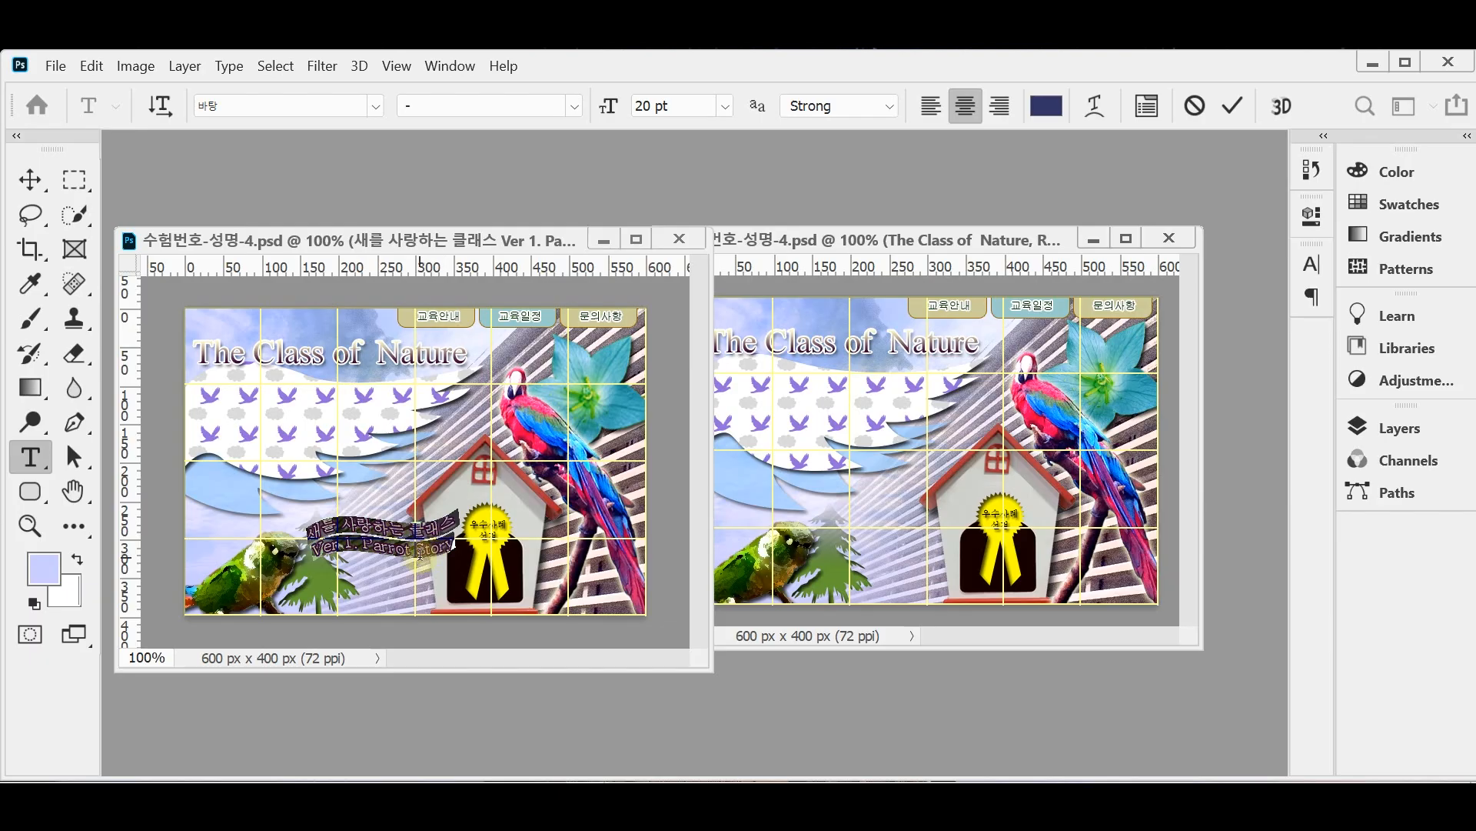
- Examine the Warp Text style and bend of the Parrot Story slogan in the finished reference
left_click(421, 547)
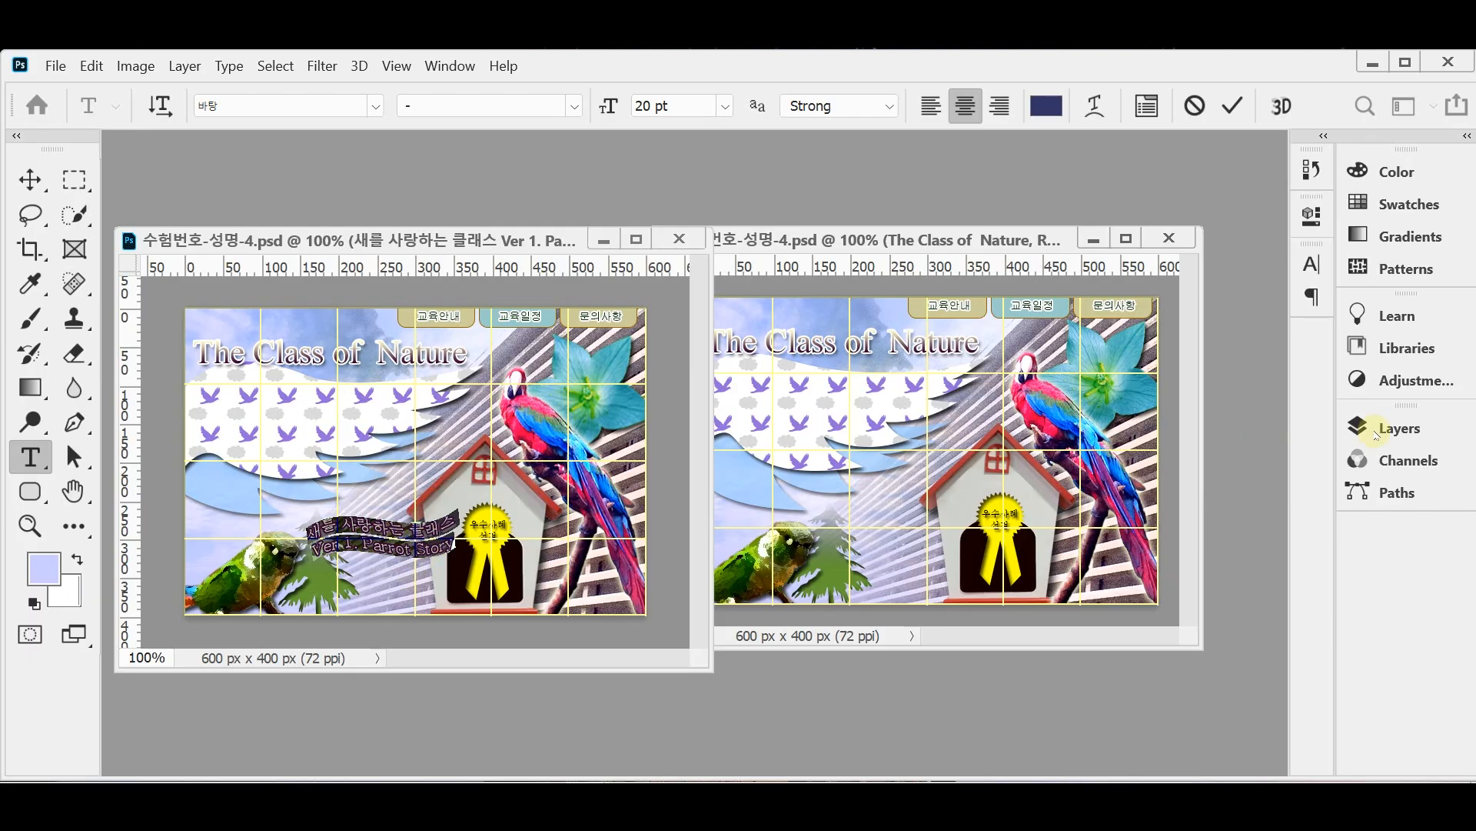
left_click(1382, 431)
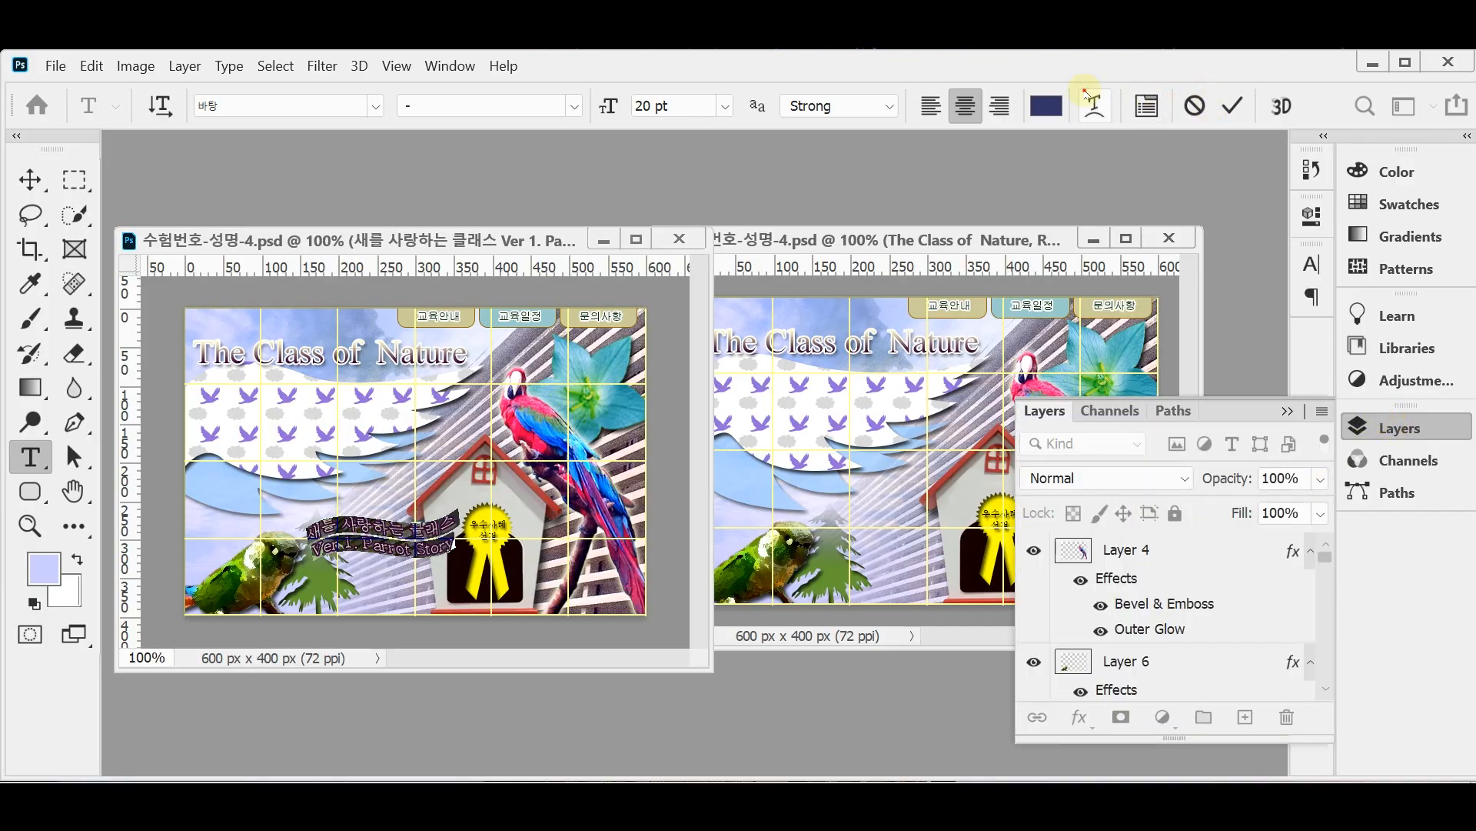
left_click(1095, 106)
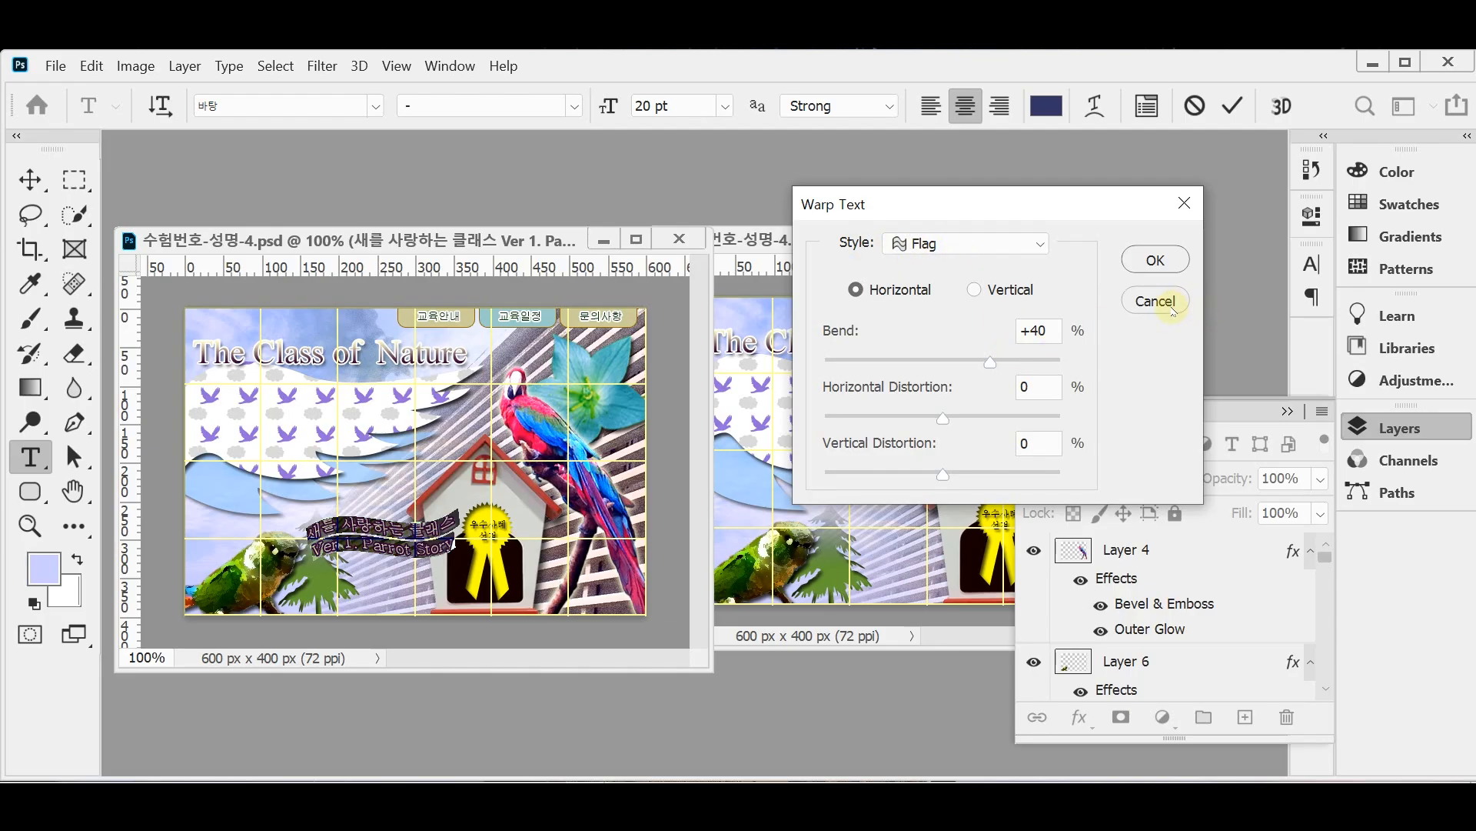
left_click(1174, 307)
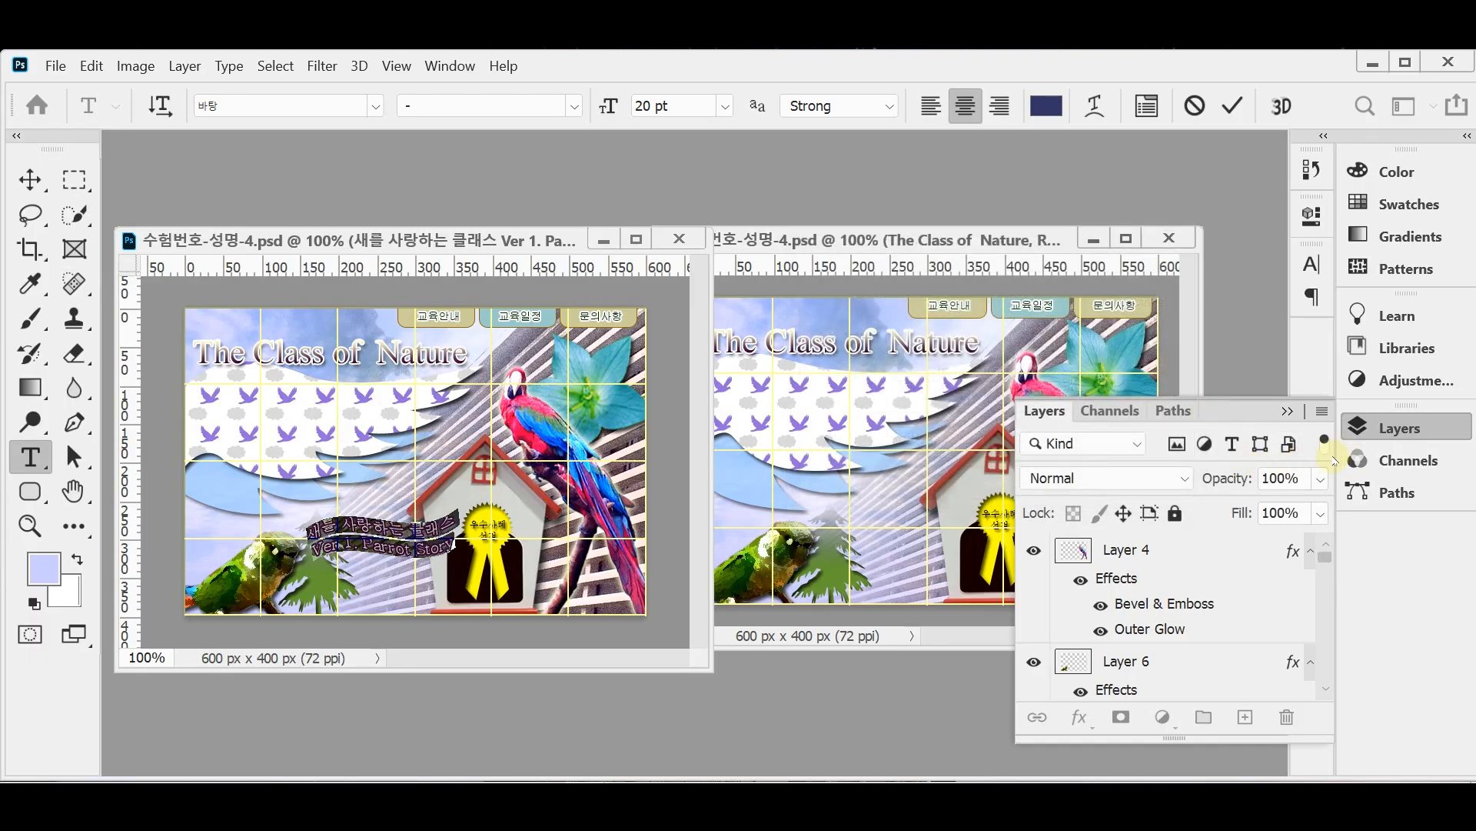
left_click(1376, 427)
left_click(428, 550)
left_click_drag(428, 550, 1088, 271)
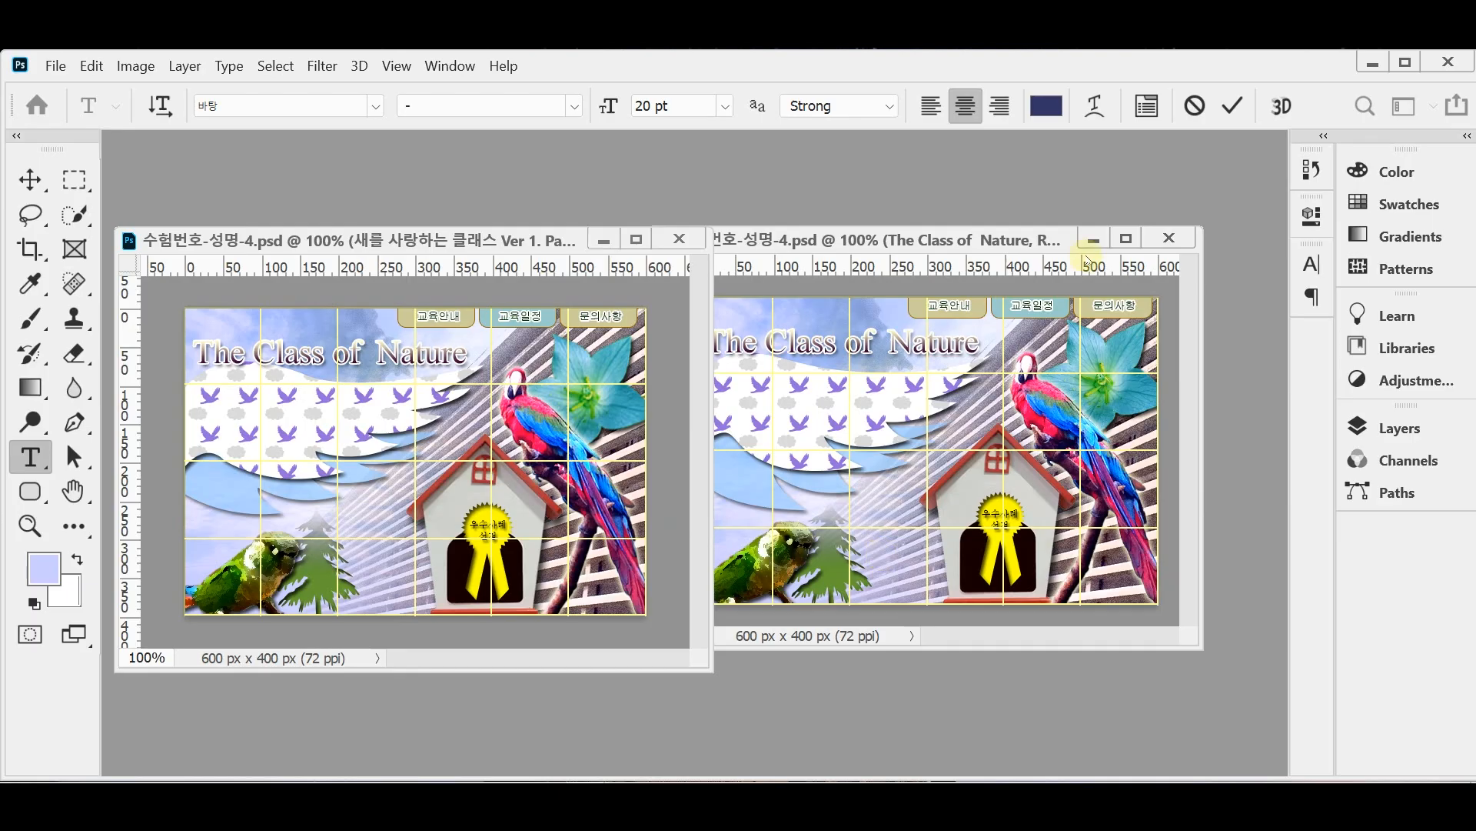
left_click(418, 239)
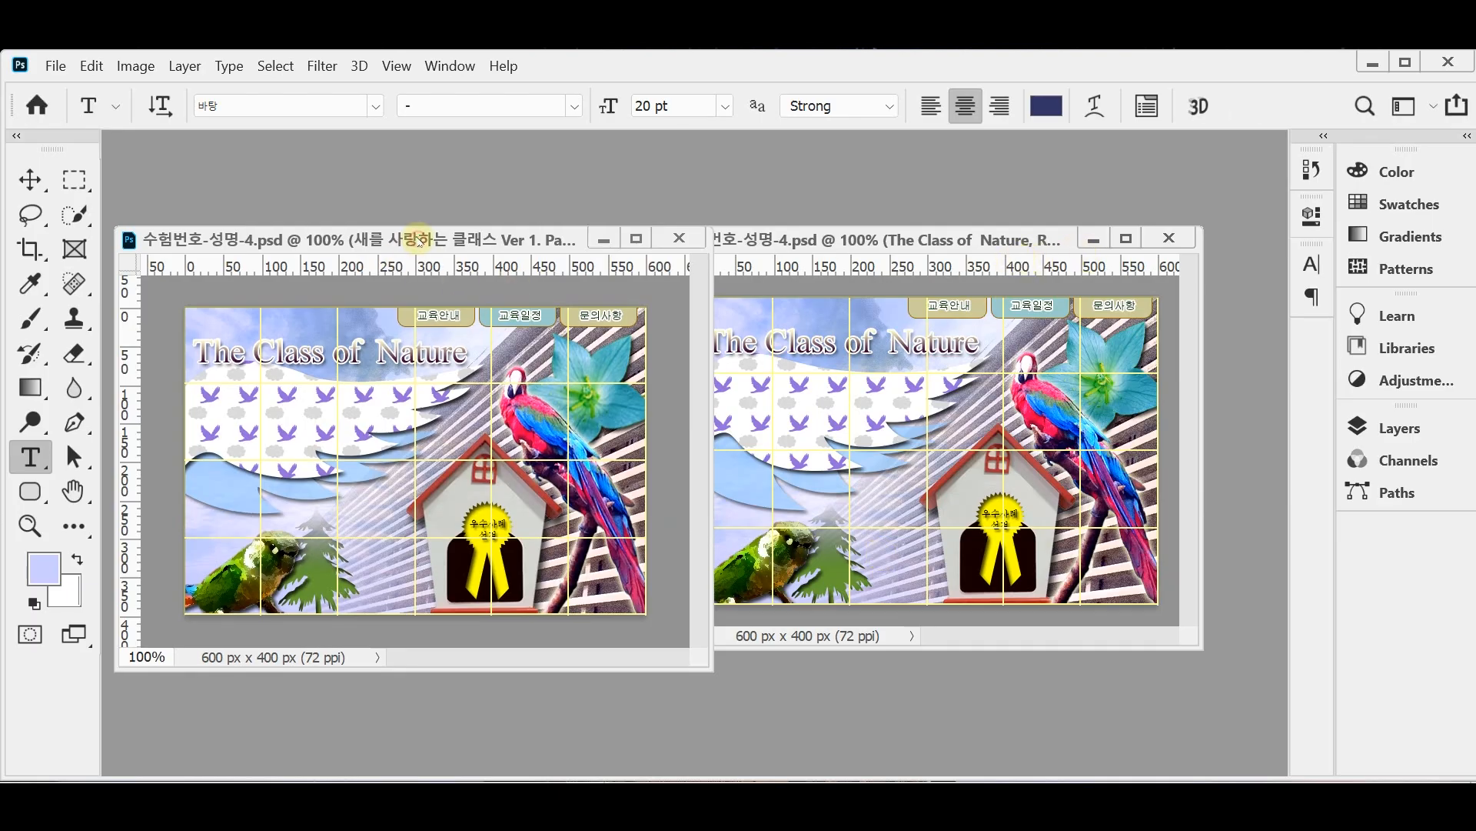
key("ctrl+z")
- Copy the Parrot Story slogan layer from the finished reference into the working banner above the tree, and hide the working banner's grid
left_click_drag(394, 552, 811, 562)
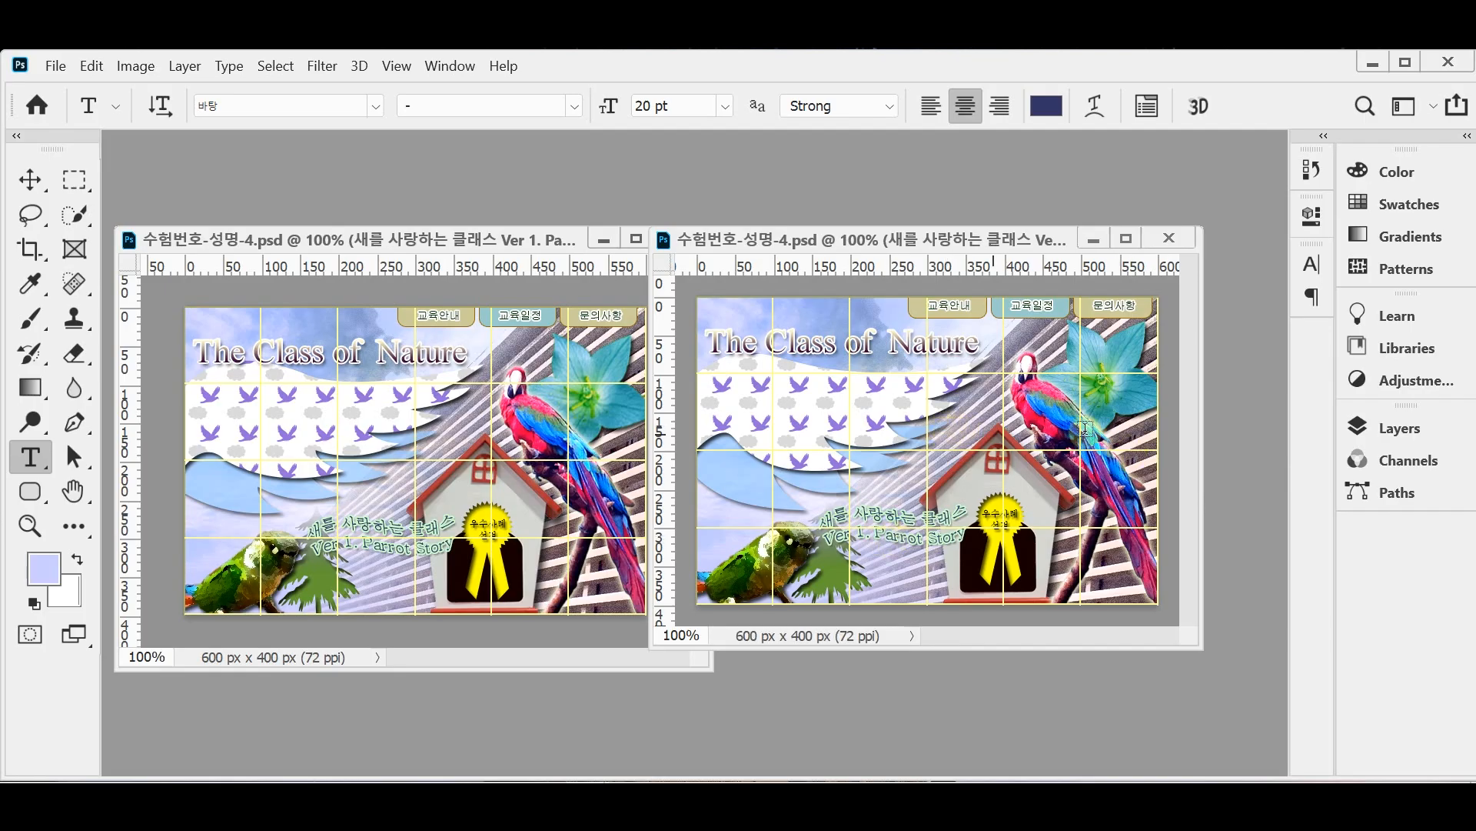
key("ctrl+apostrophe")
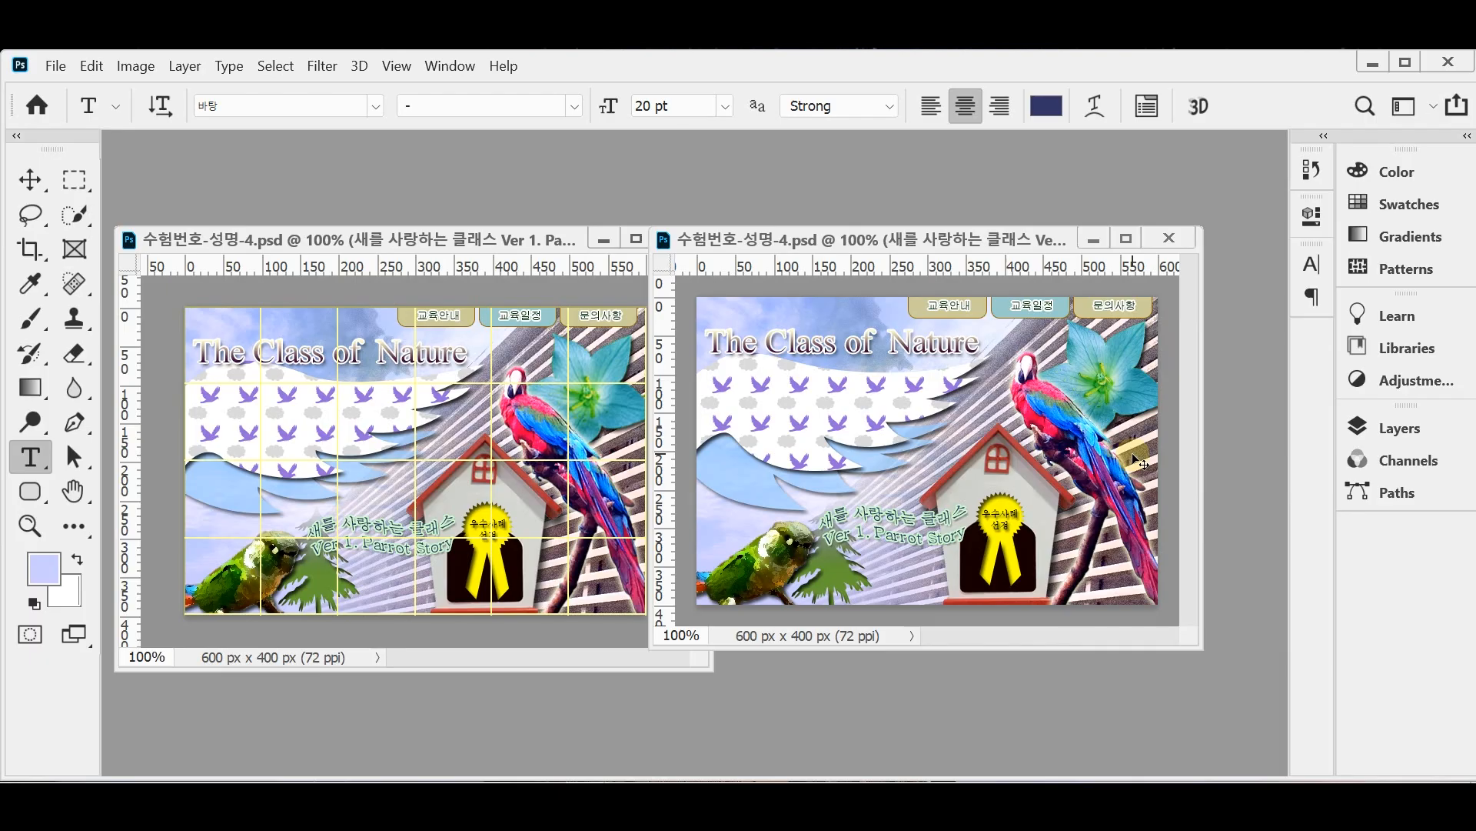
- Save the working banner as JPEG 수험번호-성명-4.jpg in the GTQ folder under 문서, with image quality 8
key("ctrl+shift+s")
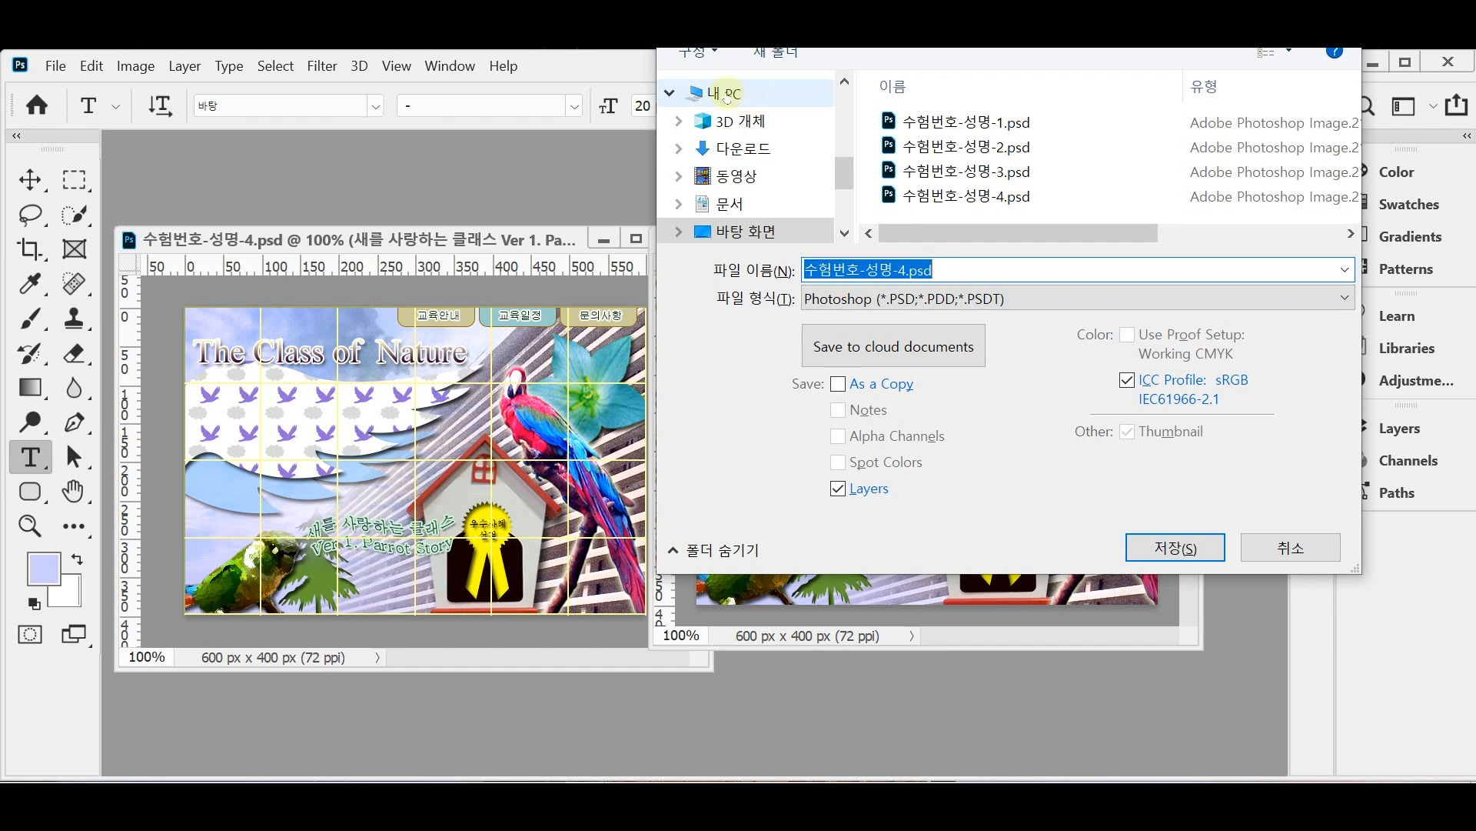
left_click(727, 203)
scroll(983, 177, "down", 2)
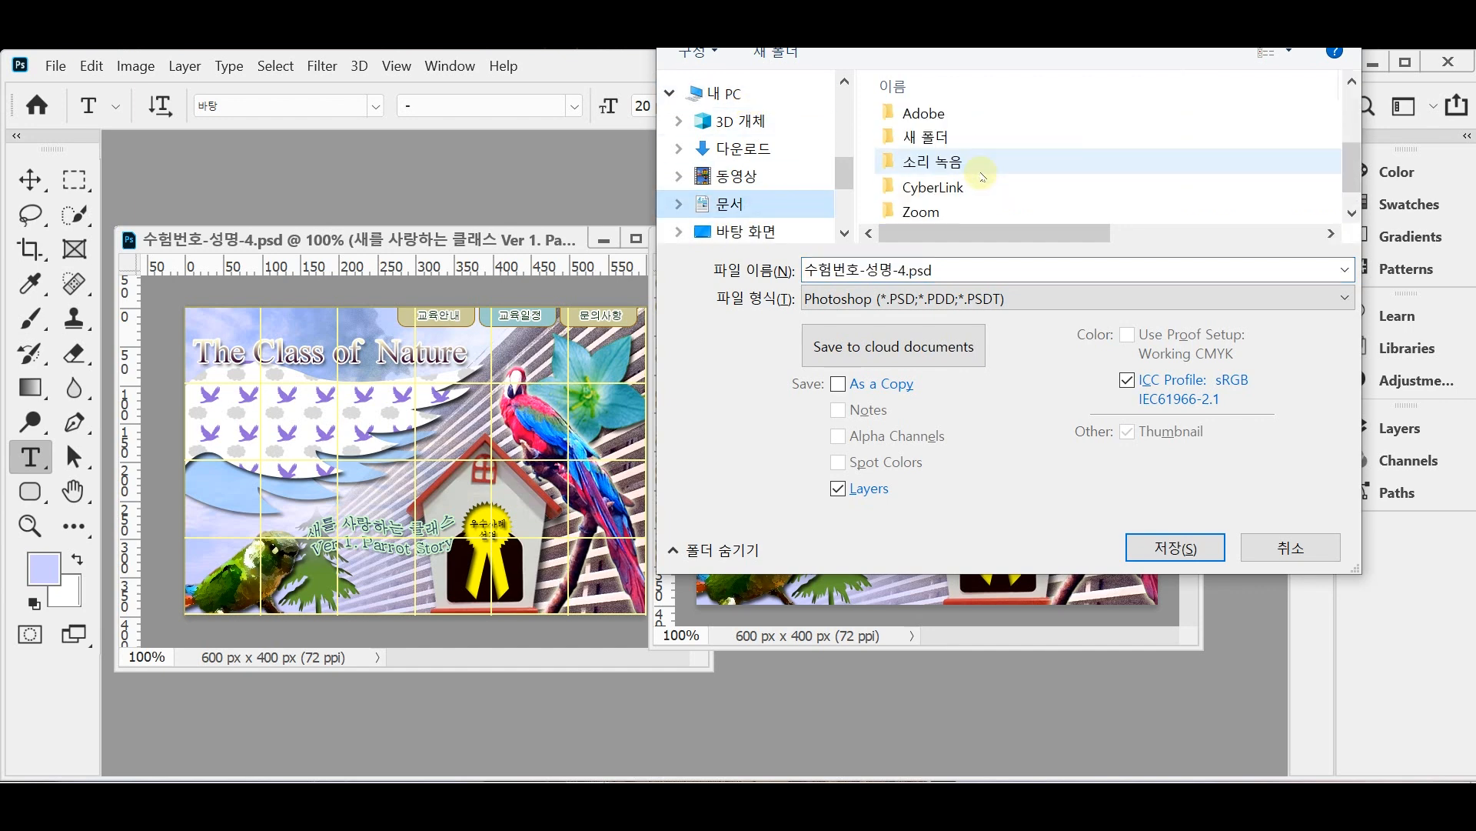
scroll(923, 193, "down", 1)
double_click(885, 212)
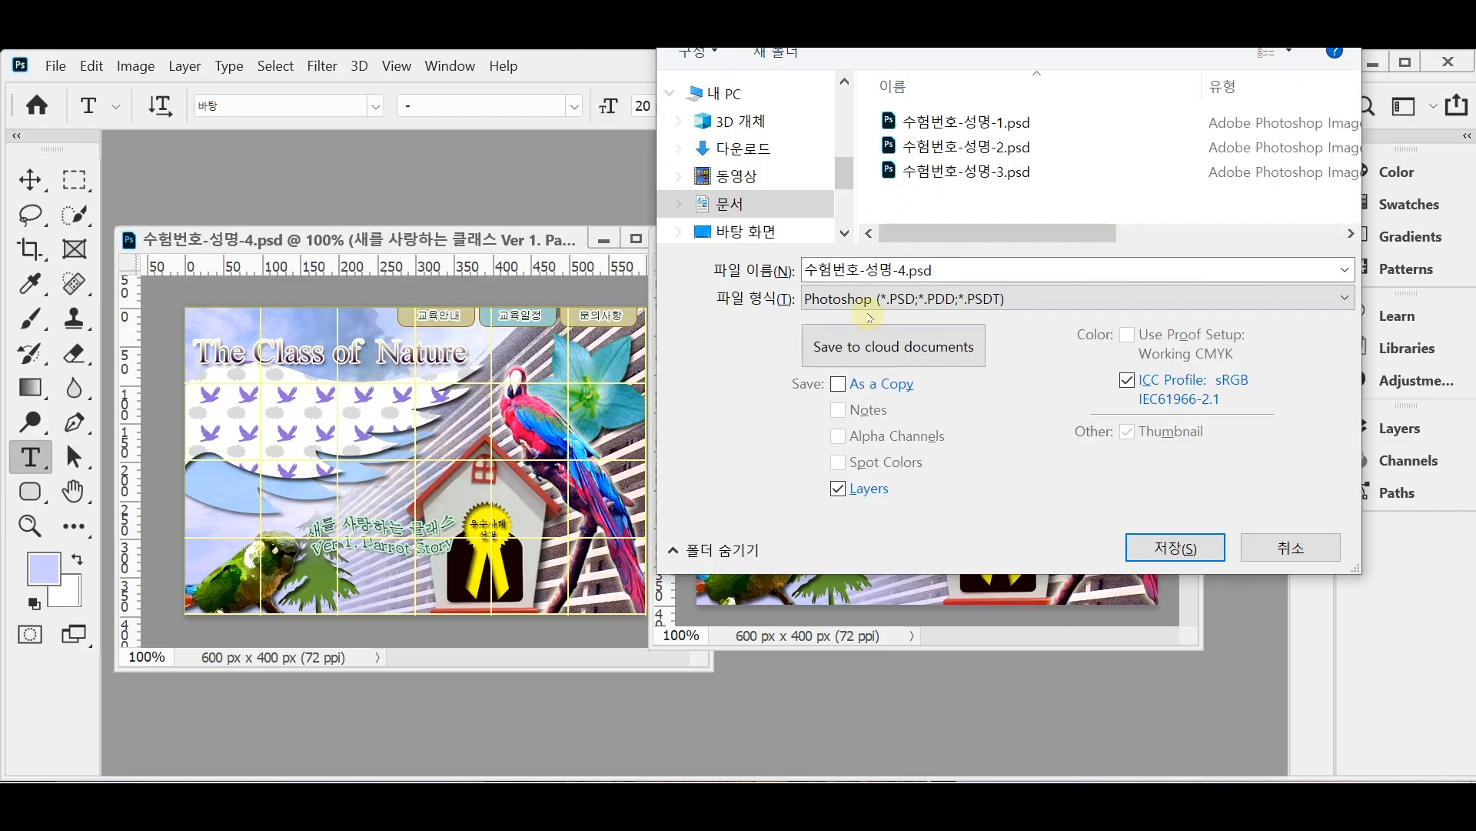
left_click(1028, 298)
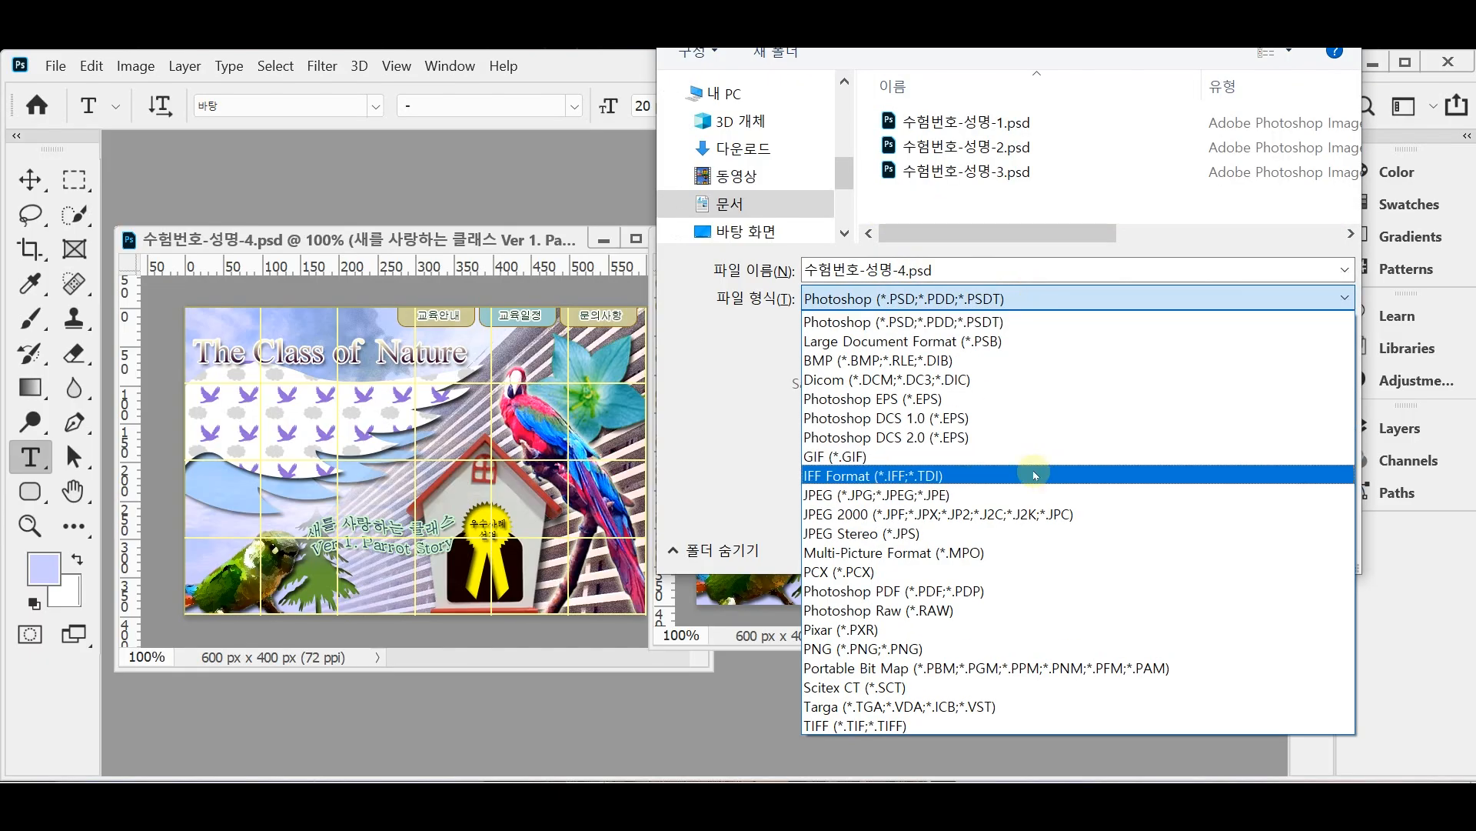
left_click(1020, 498)
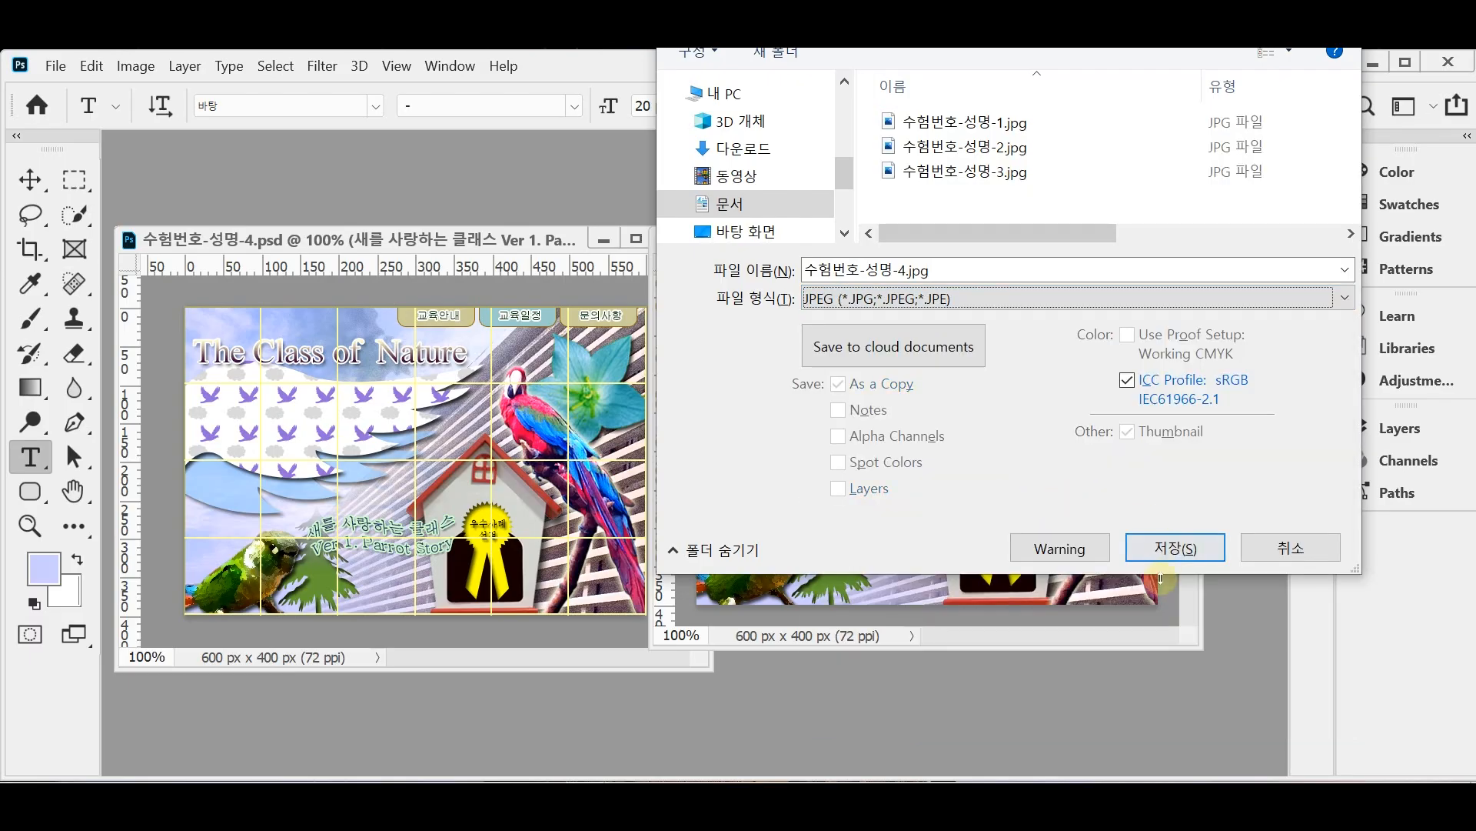
left_click(1173, 546)
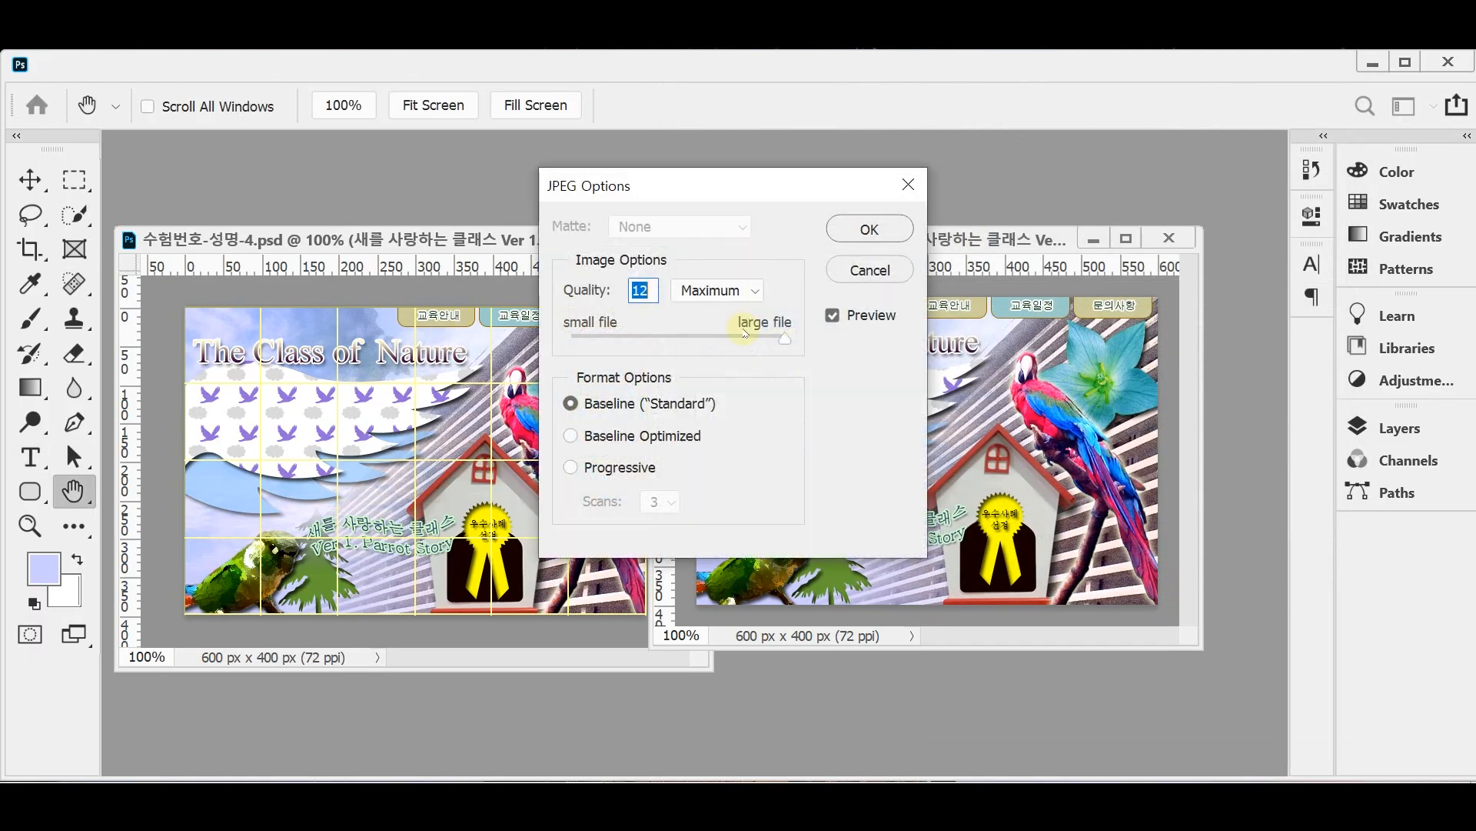
type("8")
left_click(860, 230)
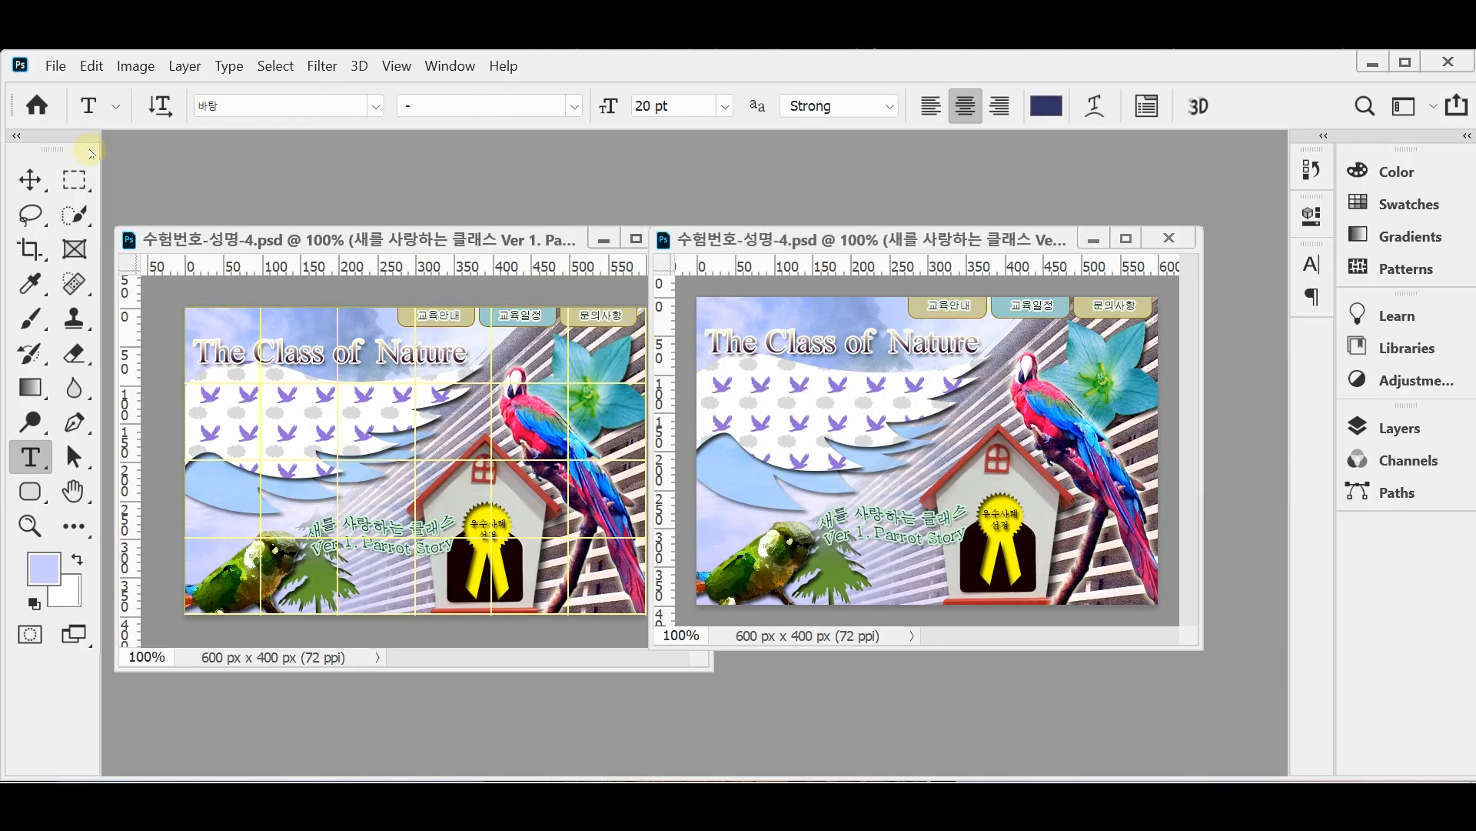
- Resize the working banner to 60 pixels wide with its proportions kept
left_click(135, 66)
left_click(176, 222)
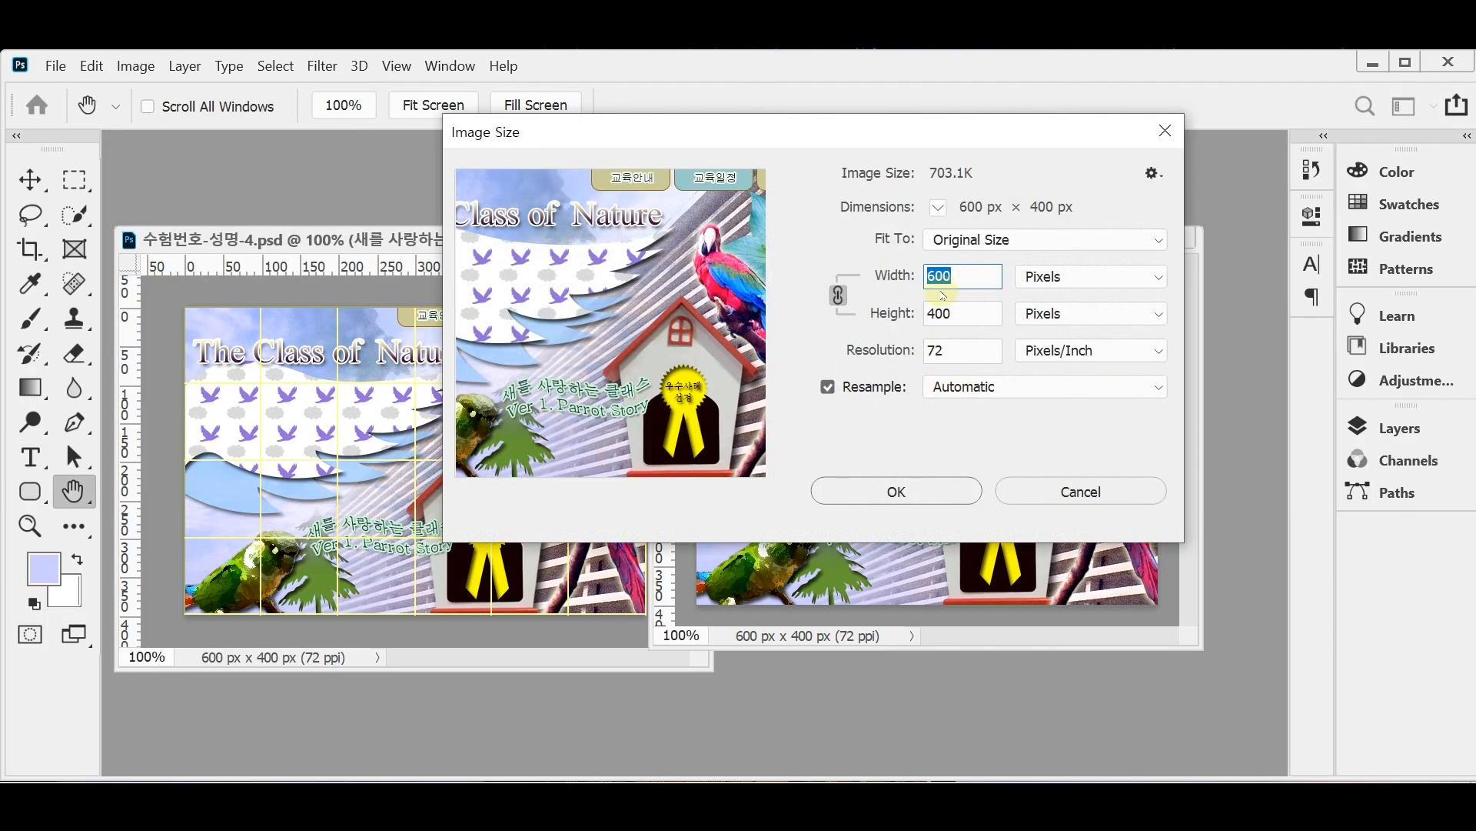
type("60")
left_click(906, 489)
key("t")
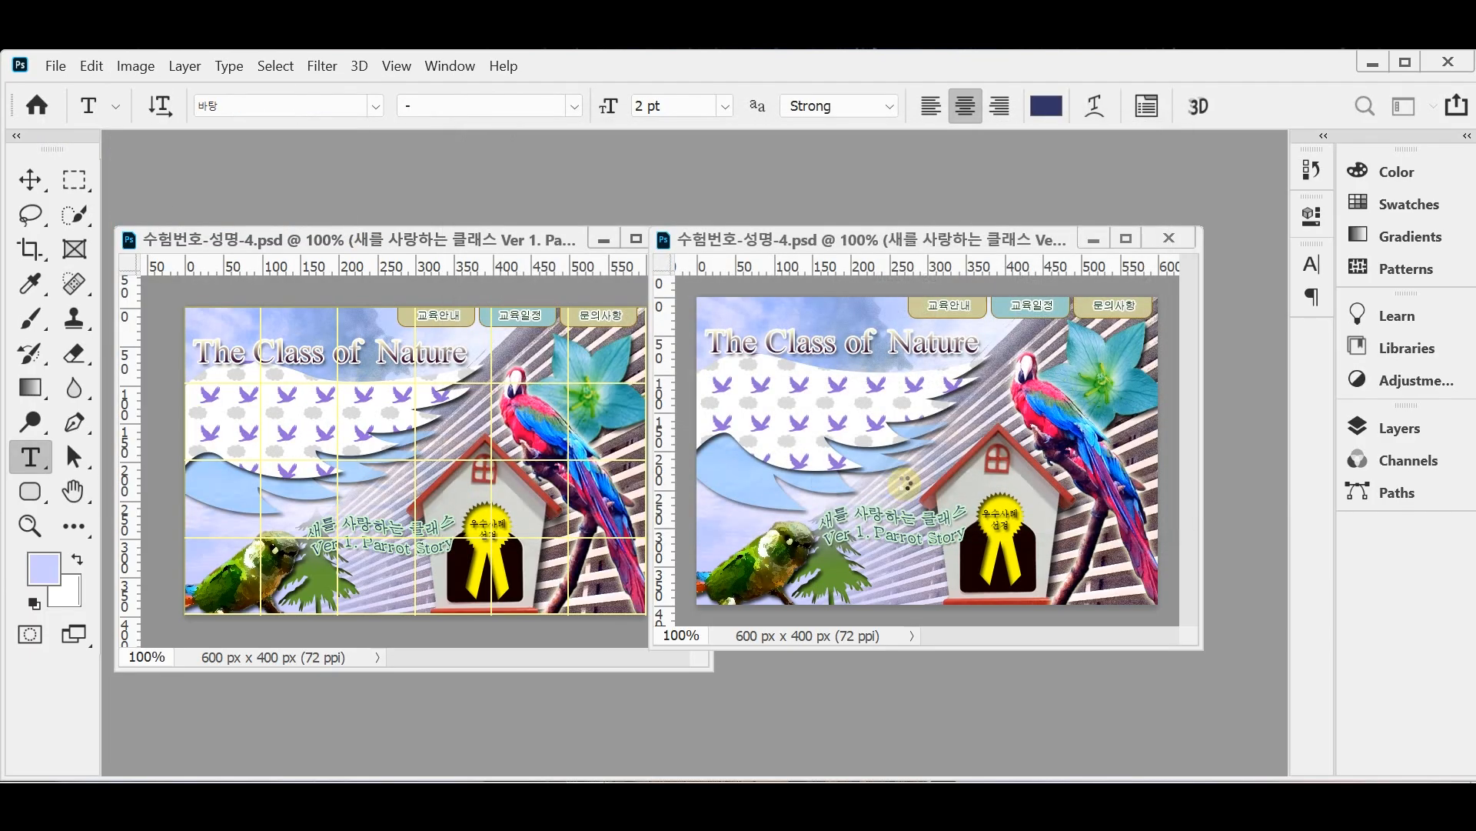
- Save the reduced banner as the layered Photoshop file 수험번호-성명-4.psd in the GTQ folder under 문서
key("ctrl+shift+s")
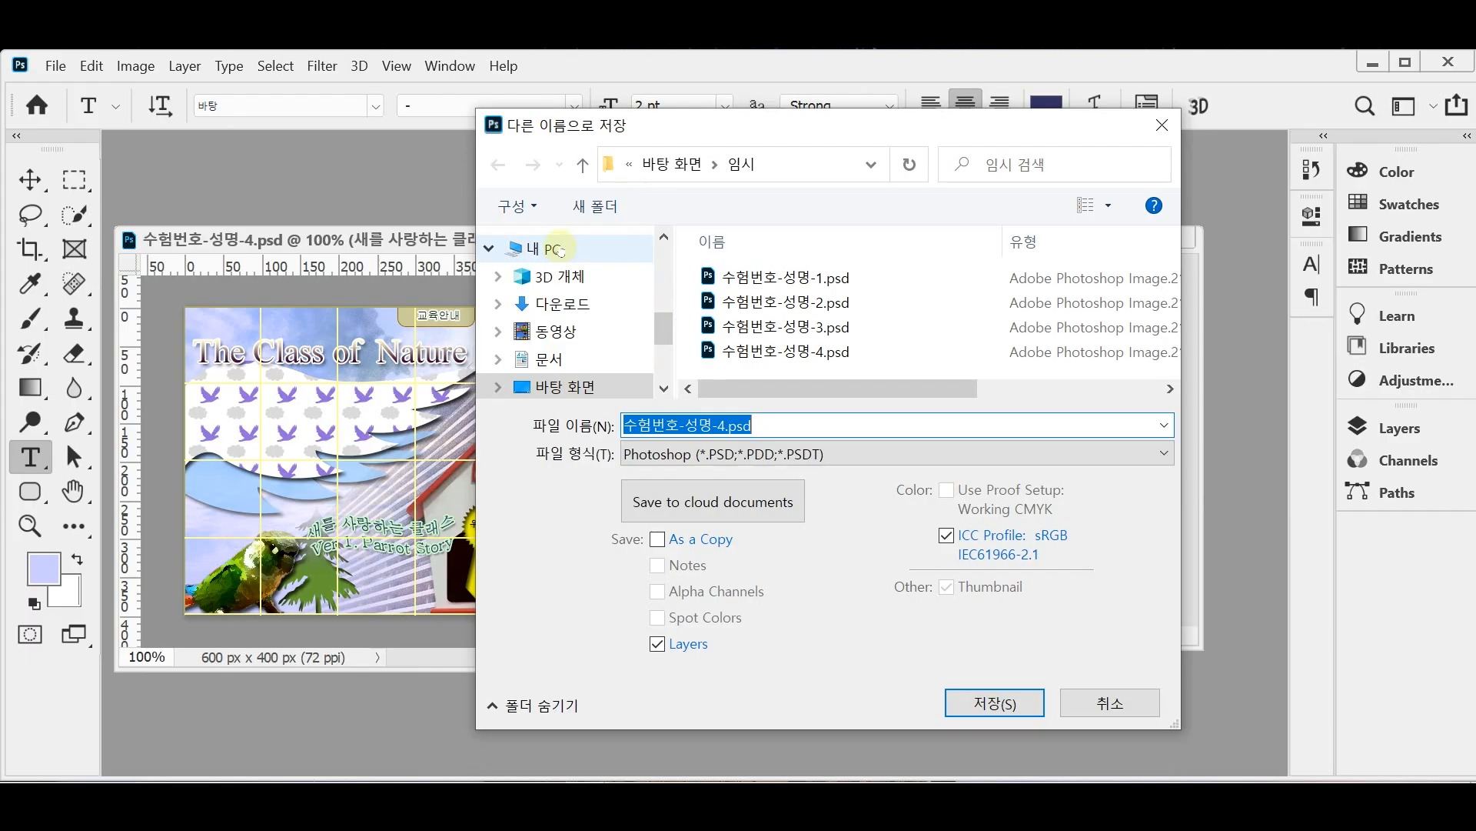
left_click(549, 359)
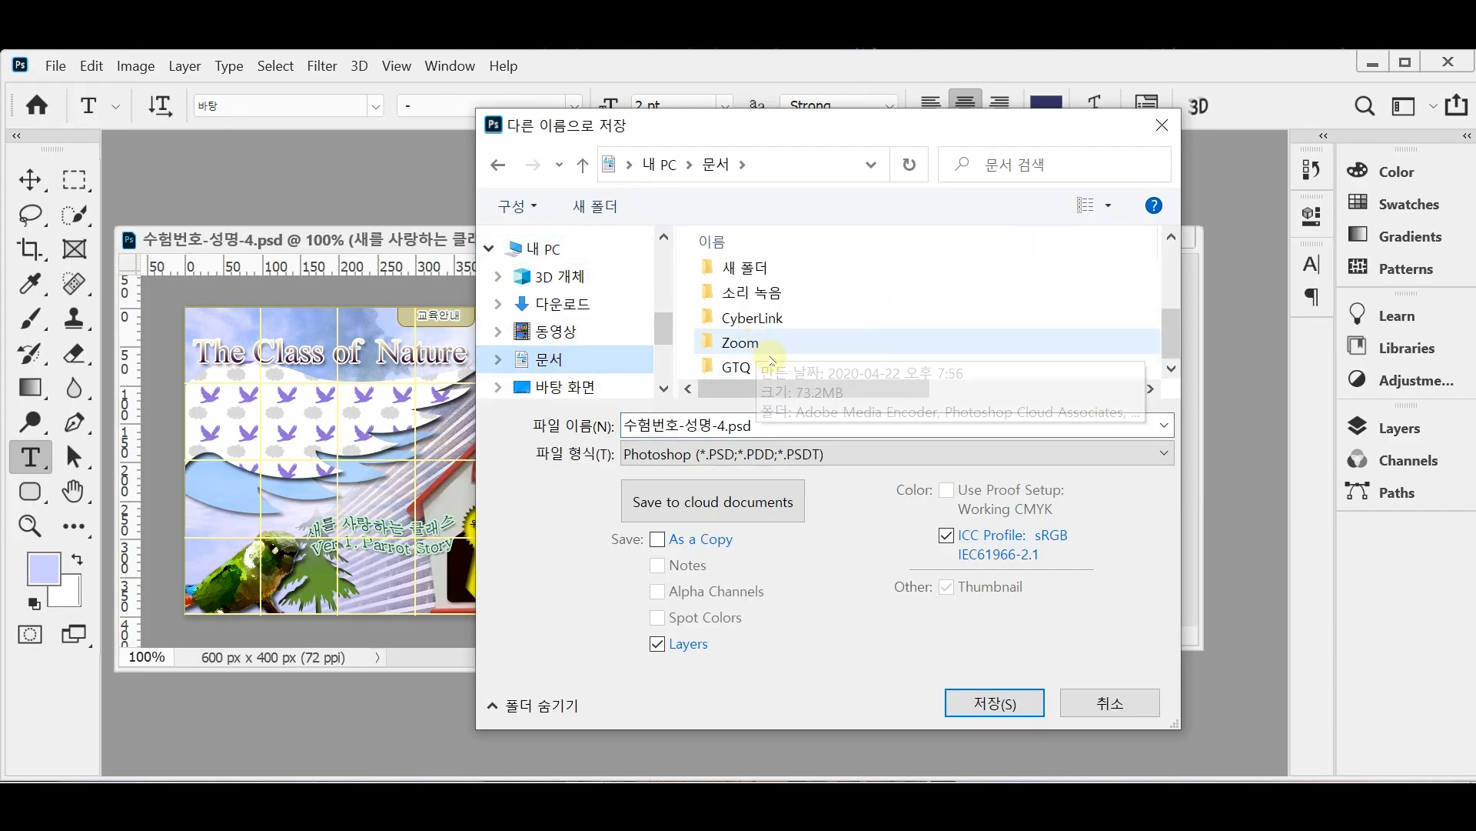
double_click(769, 367)
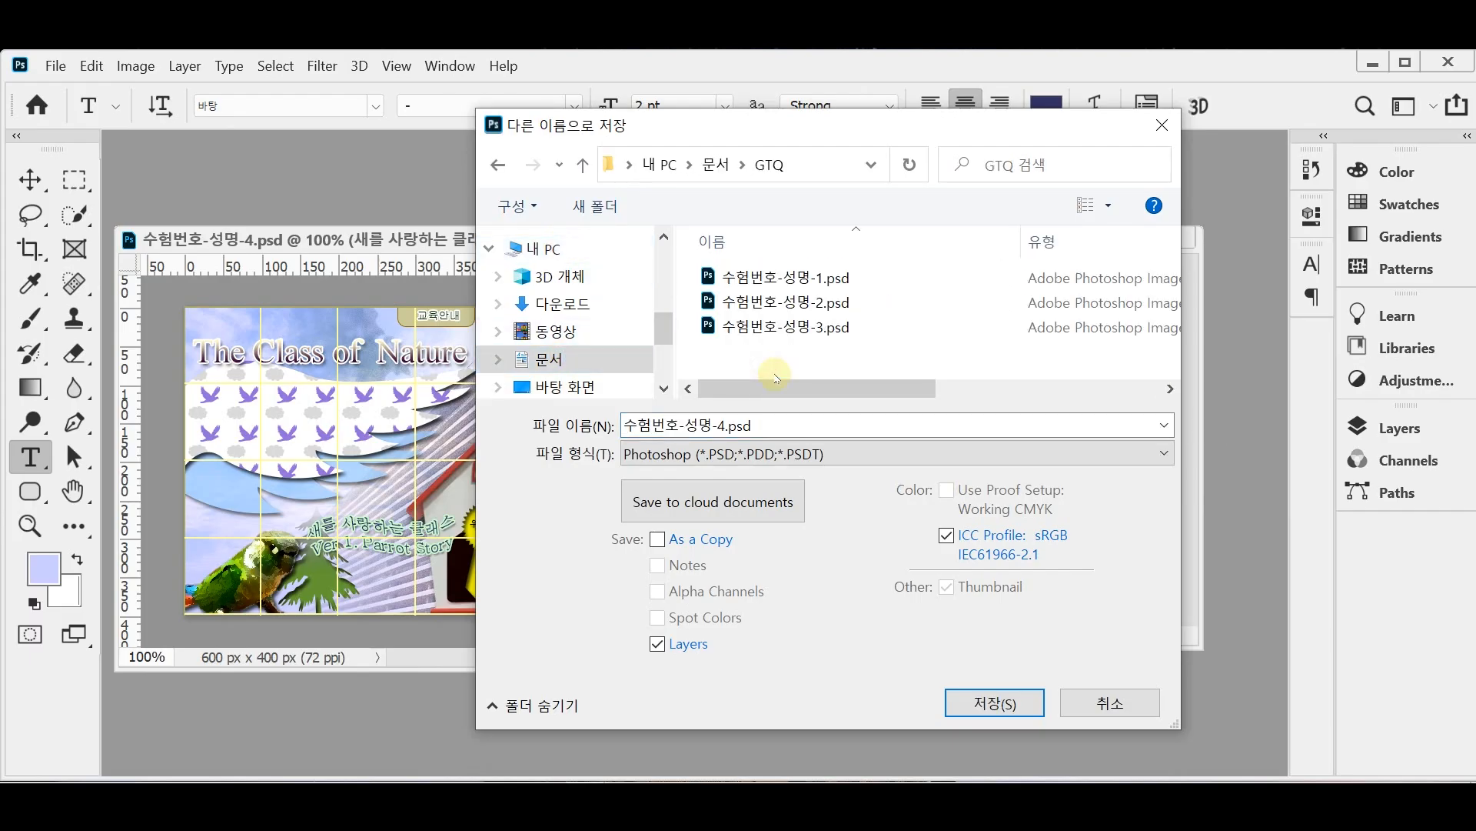
left_click(990, 704)
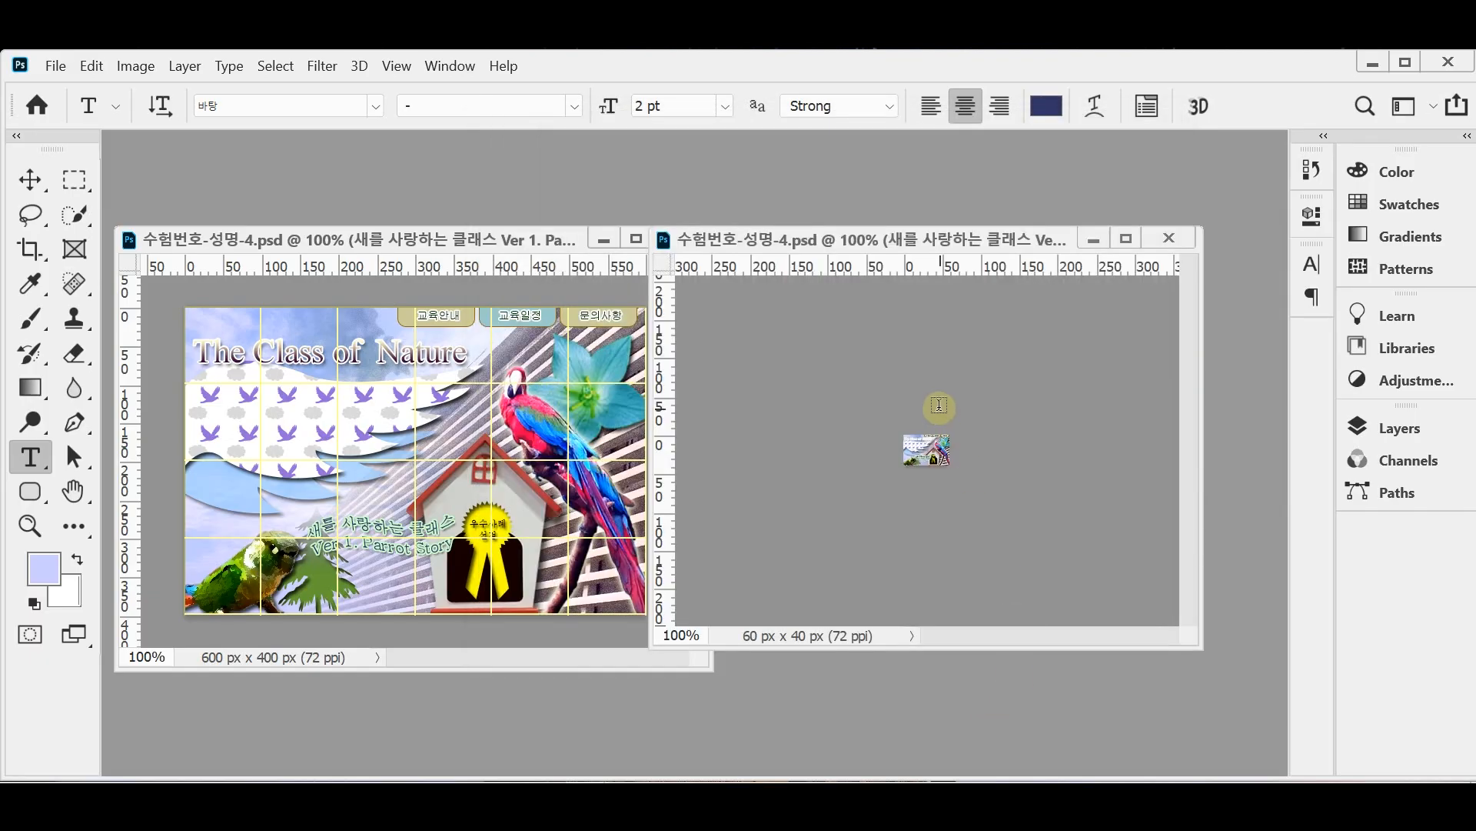